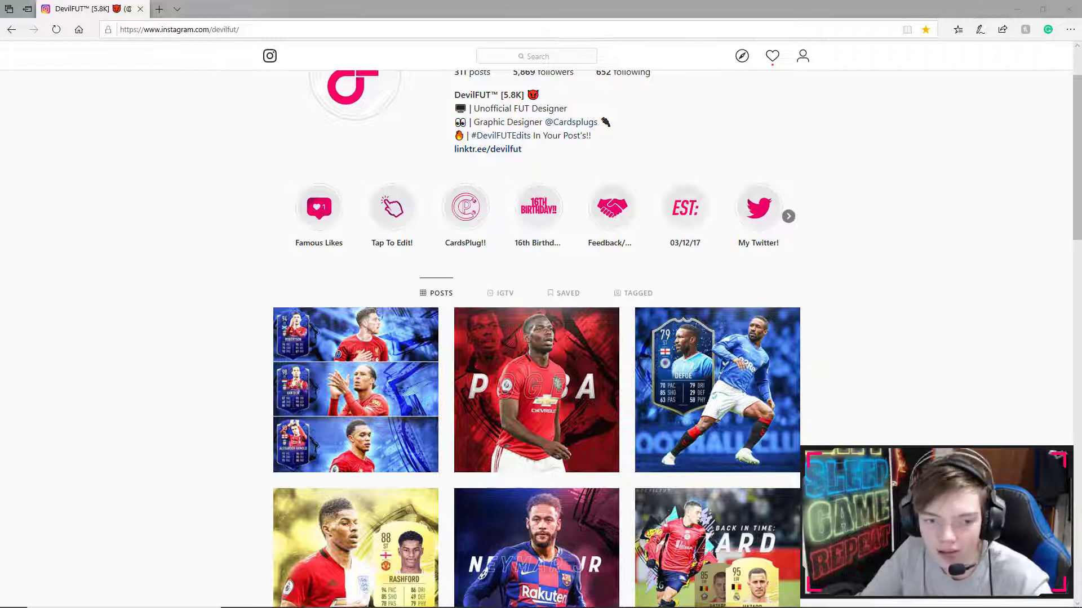
# Step: Browse the devilfut Instagram profile's post grid to examine example football player edits
pyautogui.scroll(-1, 825, 402)
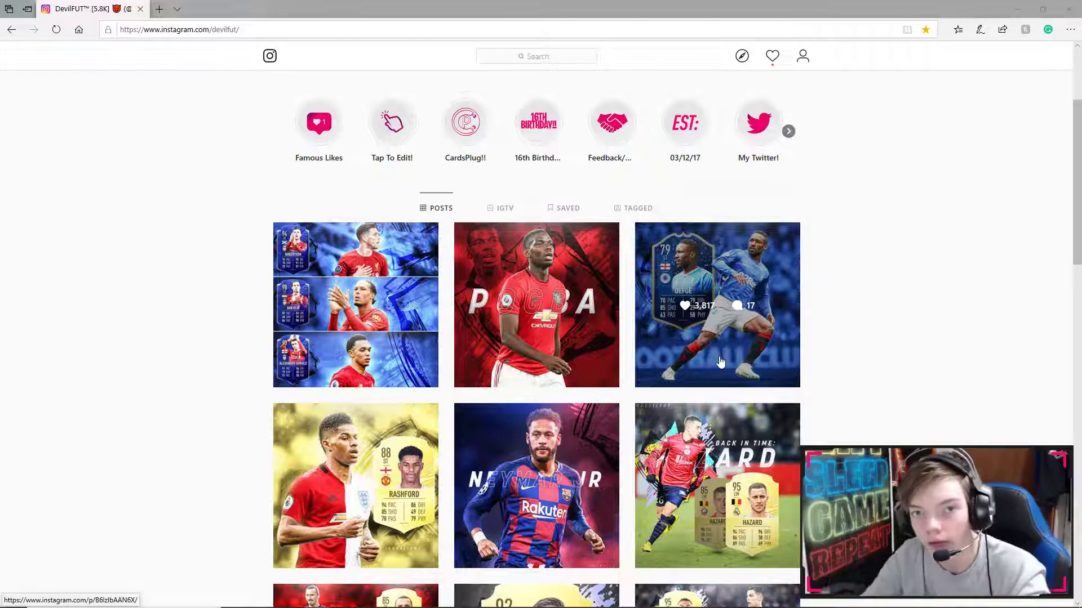
pyautogui.scroll(-4, 721, 362)
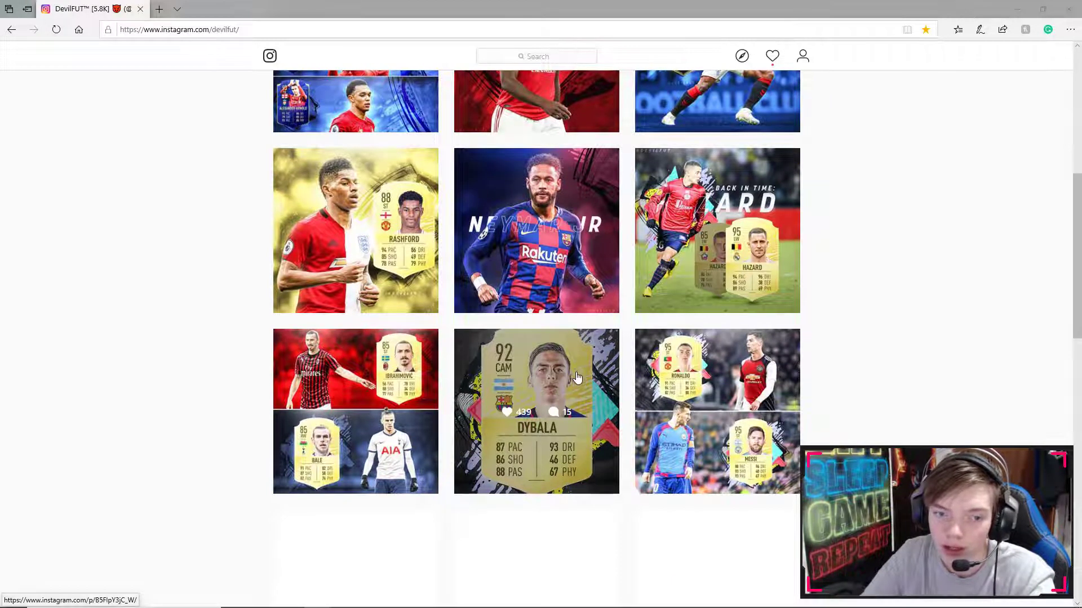
pyautogui.scroll(2, 648, 394)
pyautogui.scroll(3, 507, 392)
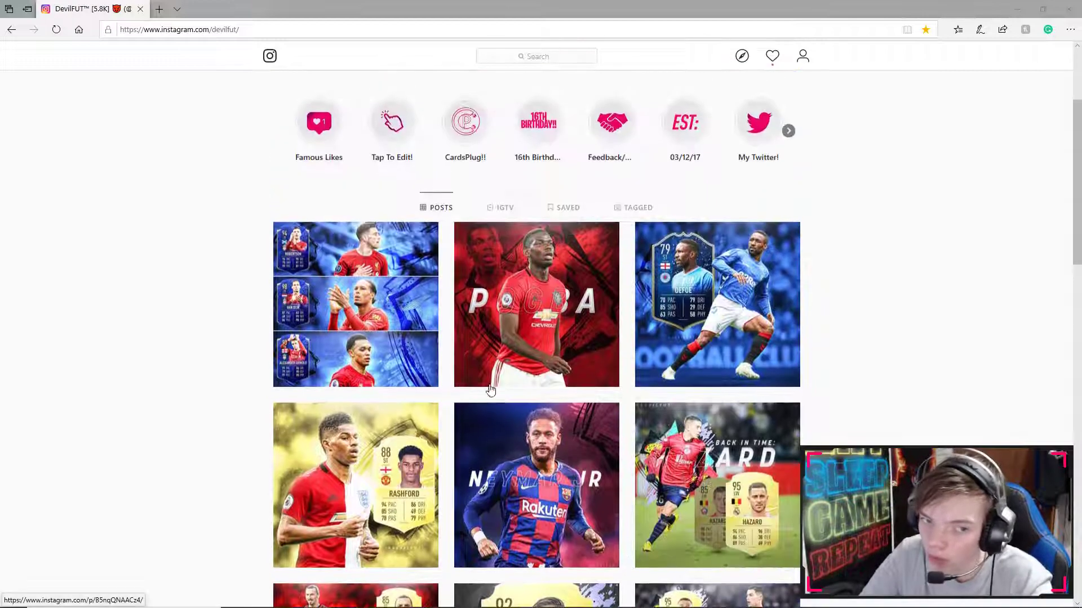
pyautogui.scroll(-3, 660, 336)
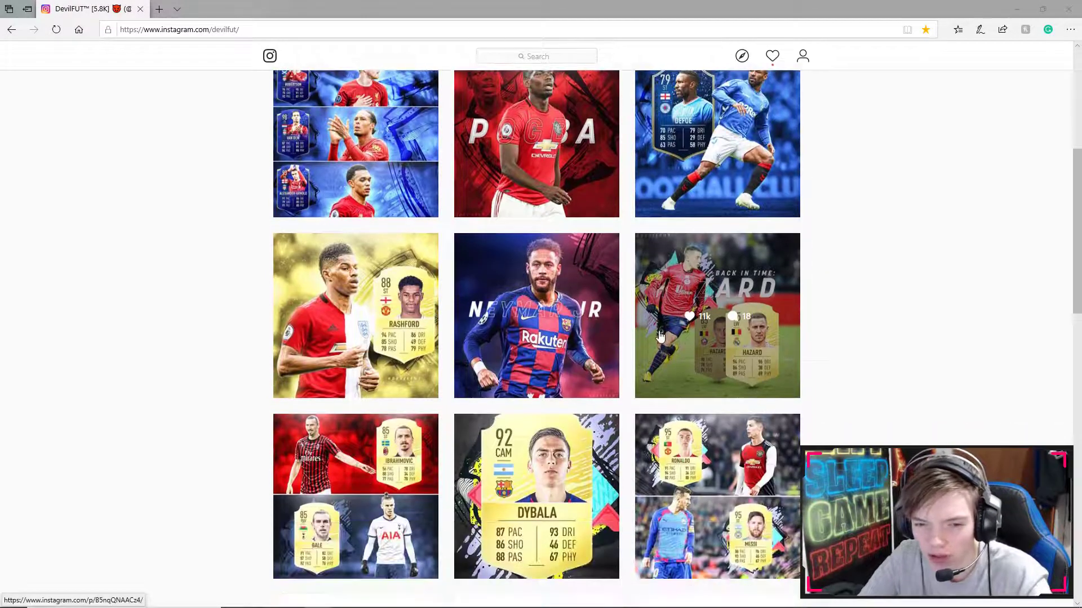
pyautogui.scroll(-1, 780, 417)
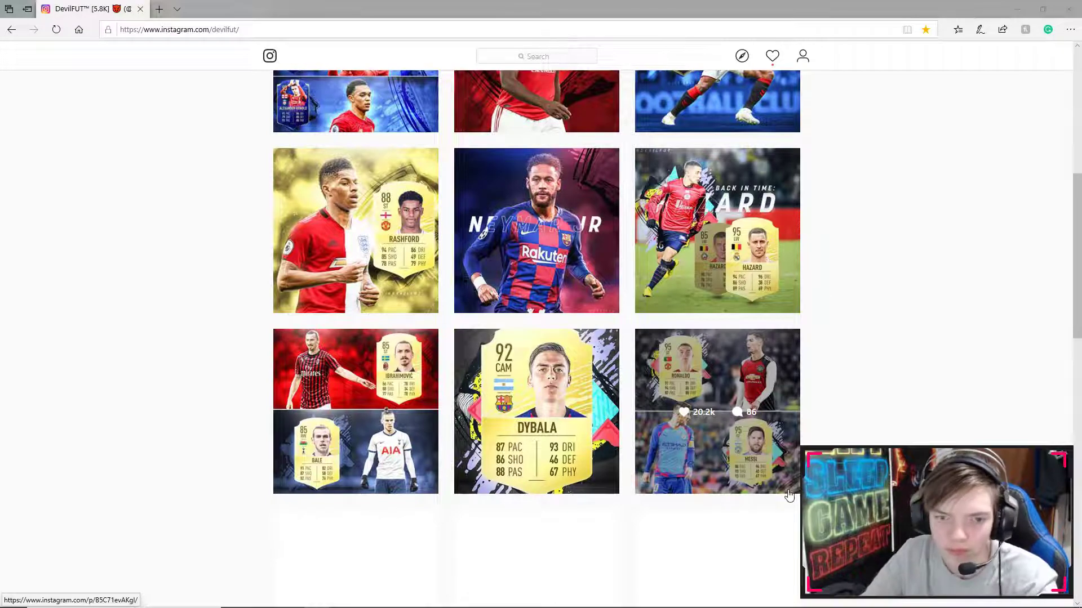
# Step: Switch to Photoshop and collapse the EDIT layer group in the Untitled-1 document
pyautogui.doubleClick(714, 11)
pyautogui.click(576, 314)
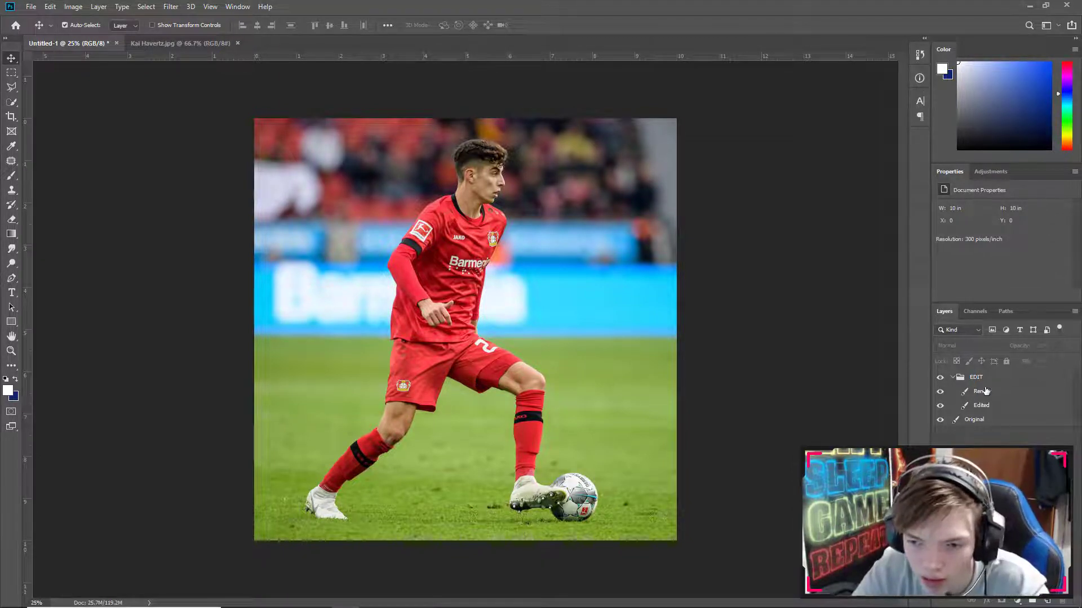
pyautogui.click(953, 378)
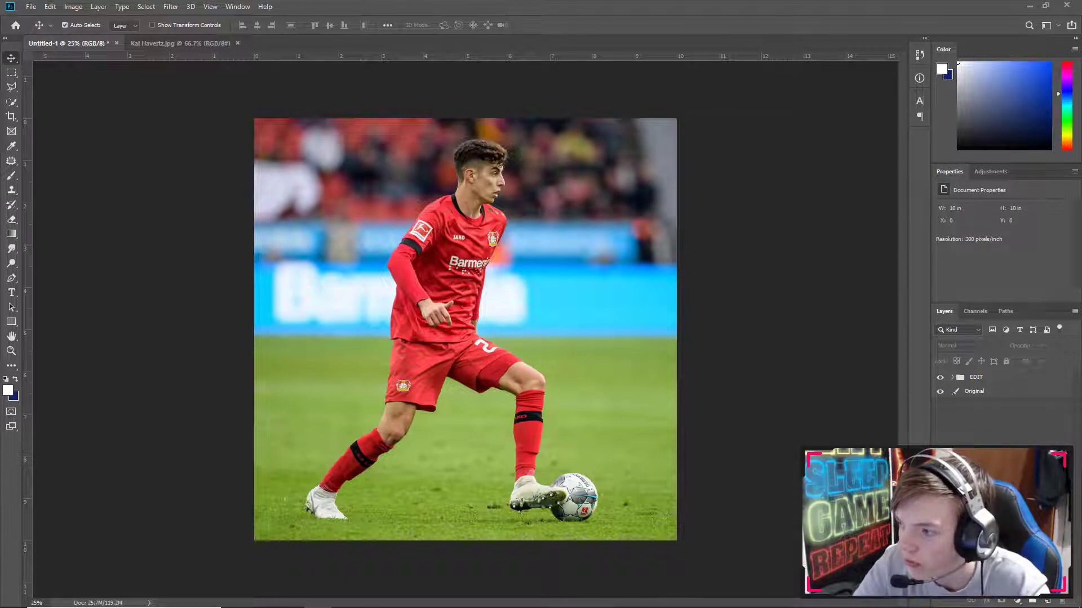
pyautogui.hotkey('alt', 'Tab')
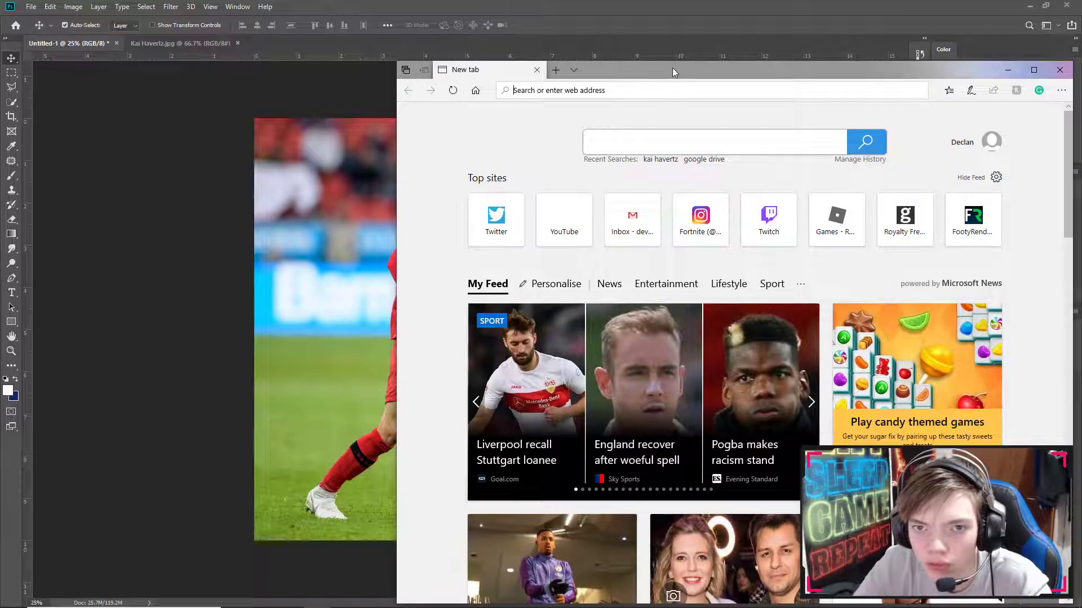
pyautogui.moveTo(672, 67); pyautogui.dragTo(722, 92)
pyautogui.hotkey('alt', 'Tab')
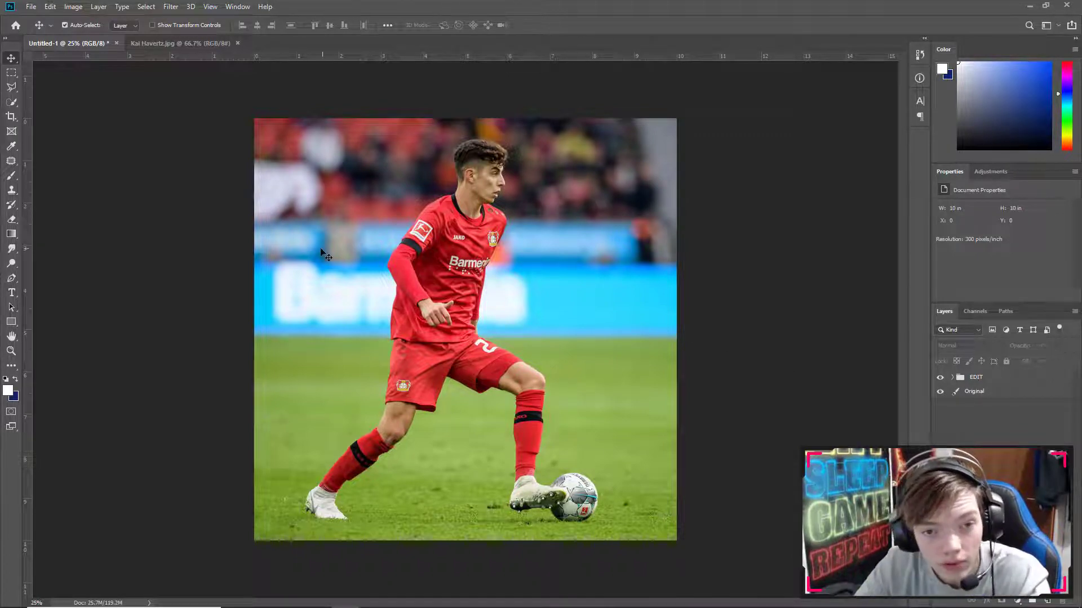
# Step: Review the canvas size, resolution and background settings for a new document, and close them without creating one
pyautogui.click(31, 6)
pyautogui.click(31, 7)
pyautogui.click(31, 6)
pyautogui.click(36, 20)
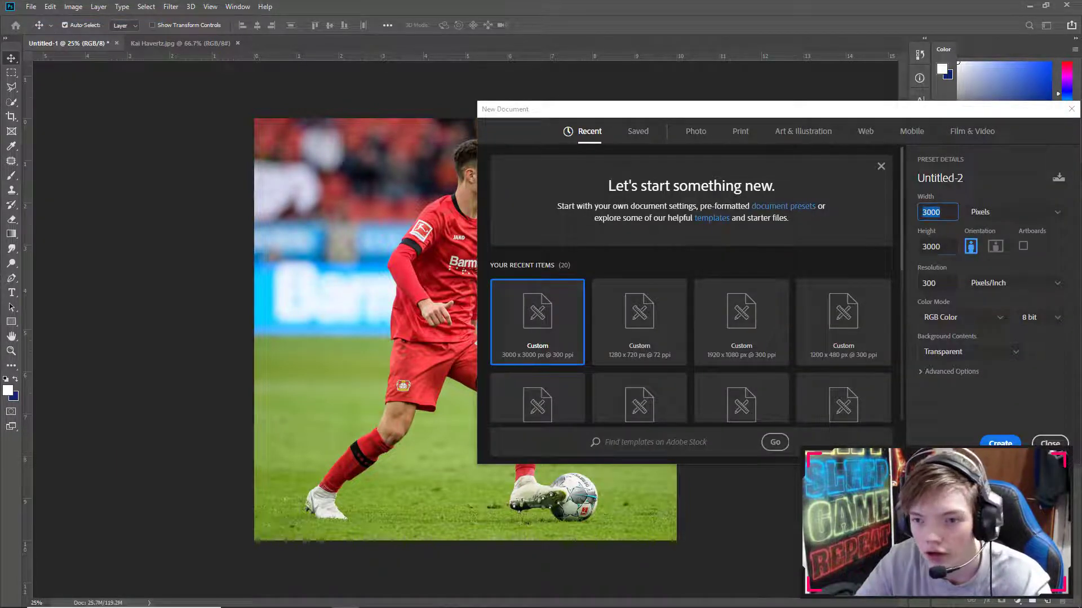
pyautogui.moveTo(1066, 115); pyautogui.dragTo(902, 131)
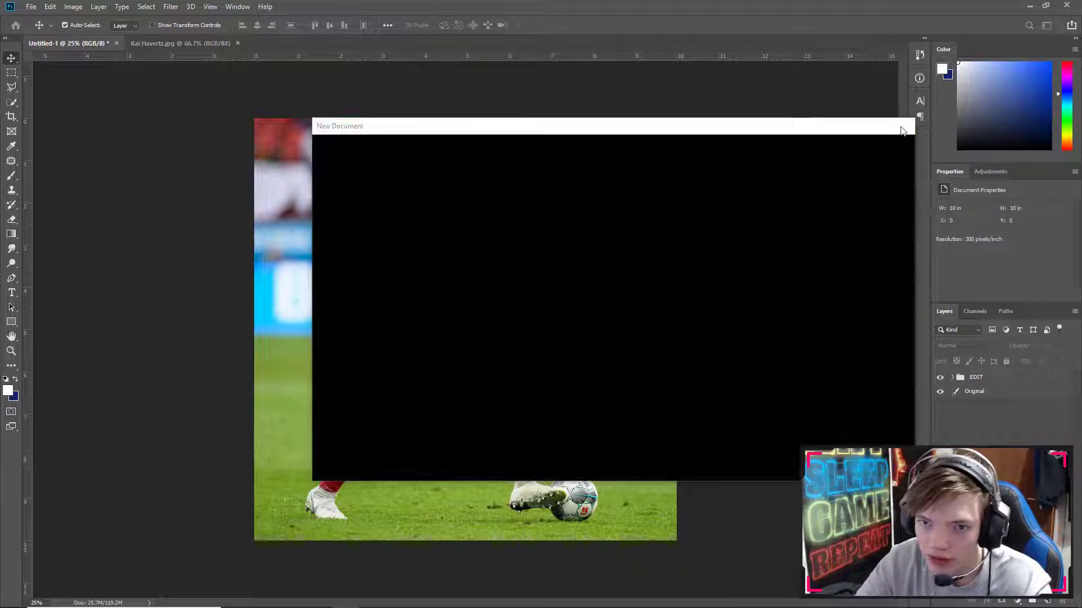
pyautogui.click(901, 131)
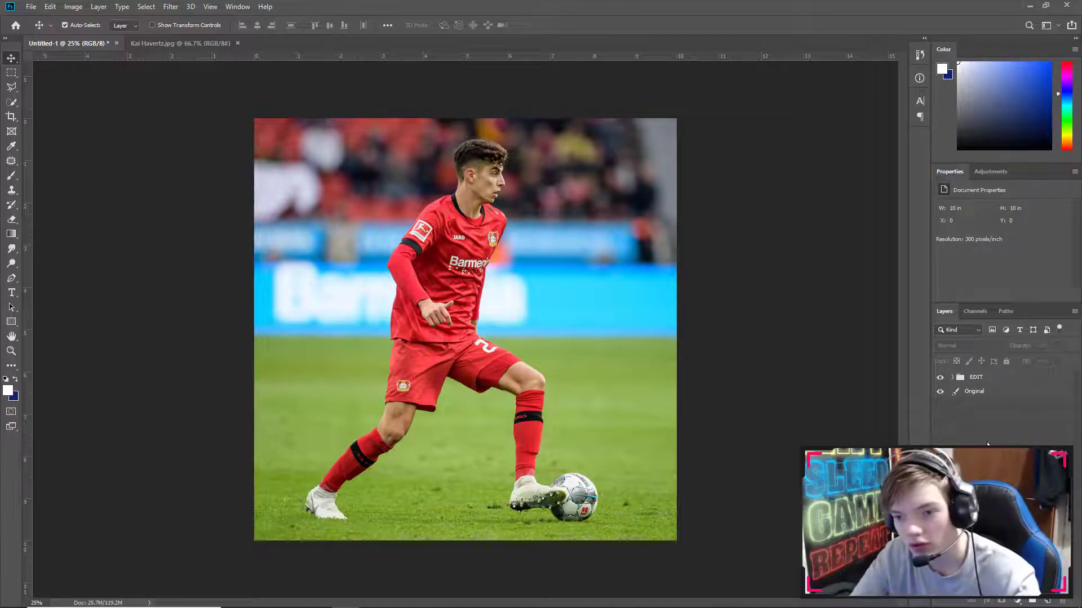
# Step: Hide the EDIT group and select the Original layer to examine the unedited photo
pyautogui.click(941, 378)
pyautogui.click(987, 393)
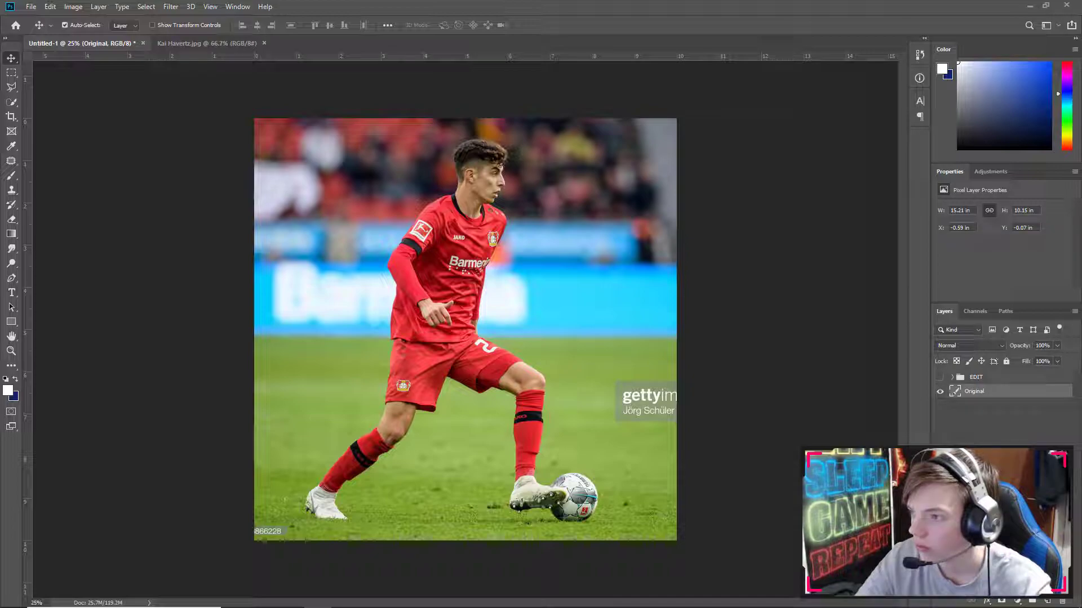
# Step: Switch to the Getty Images site in the browser and open the recently viewed photo of Virgil van Dijk applauding
pyautogui.hotkey('alt', 'Tab')
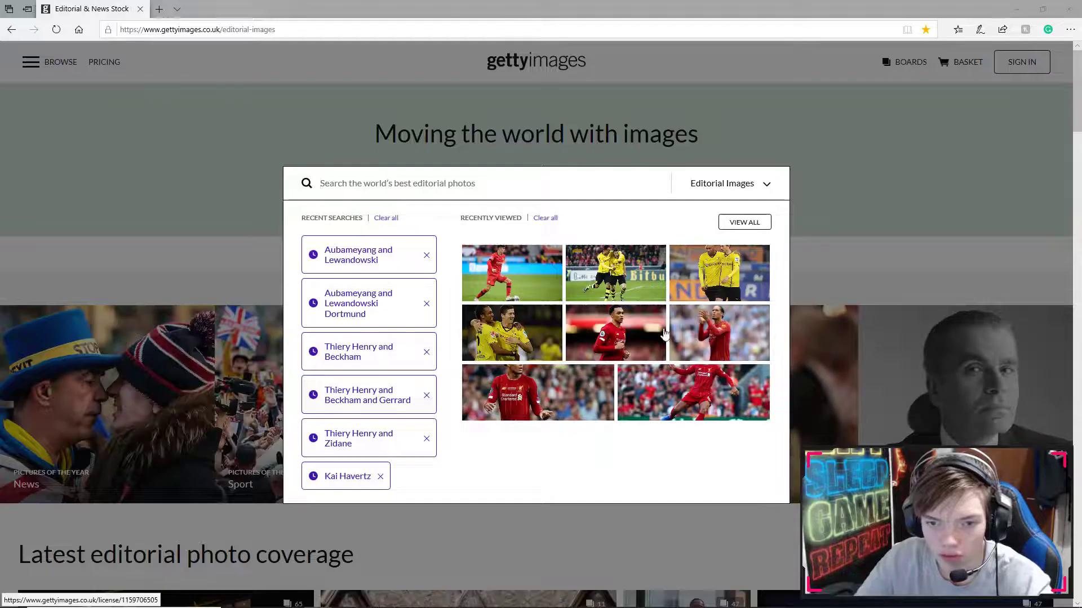
pyautogui.click(719, 333)
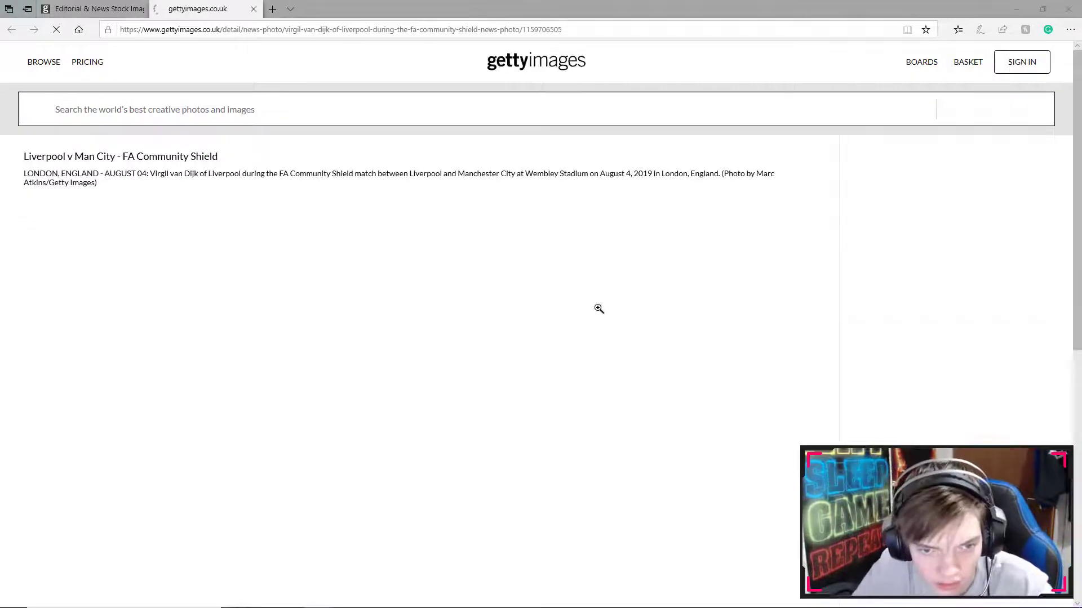
pyautogui.scroll(-2, 566, 342)
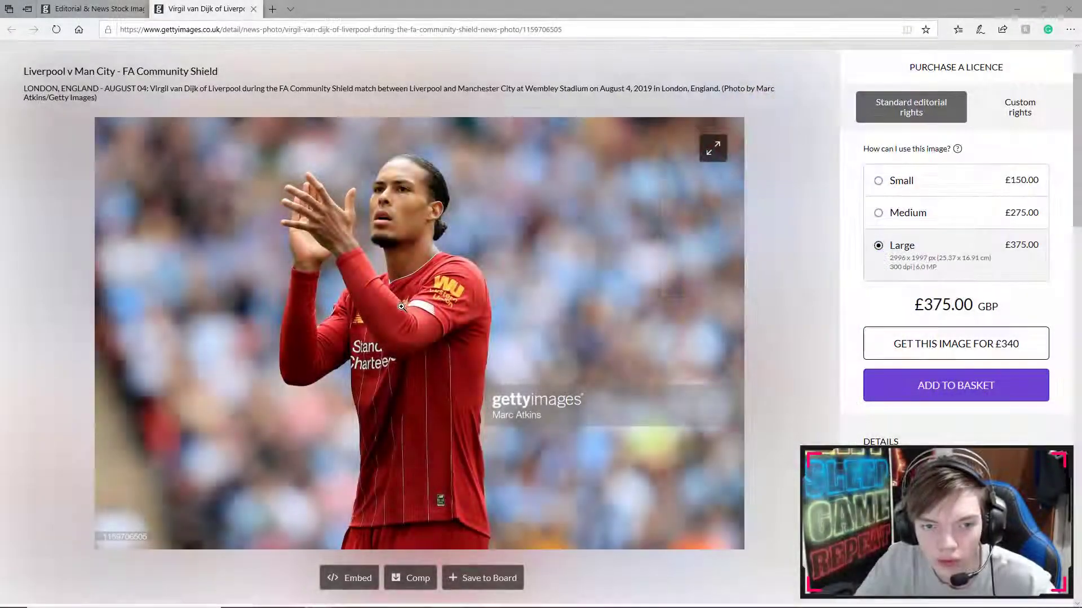
# Step: Copy the van Dijk photo's source URL from its inspected image element and load it in a new browser tab
pyautogui.rightClick(407, 312)
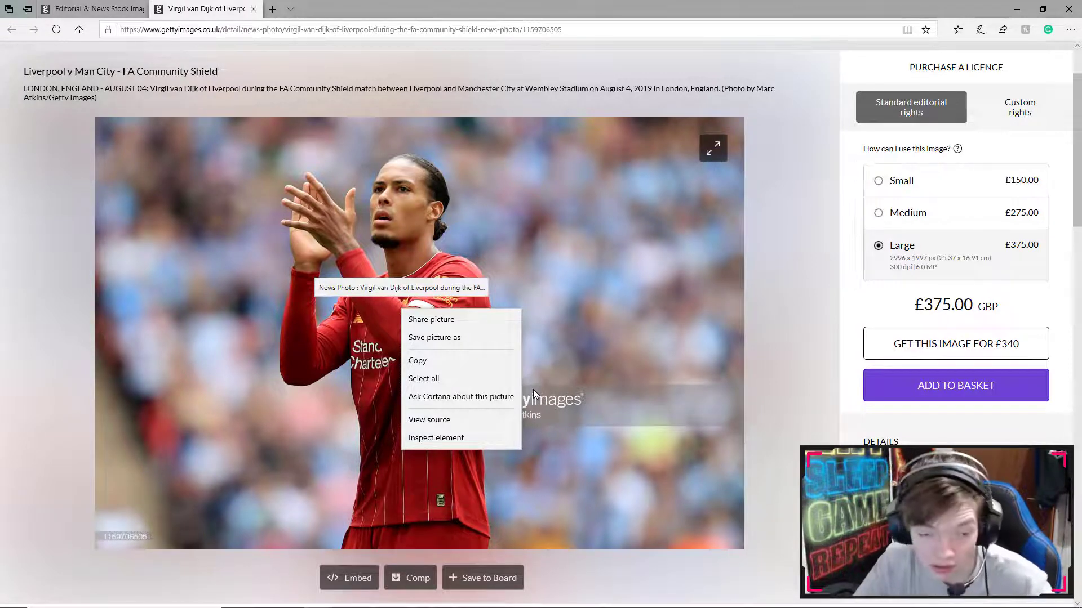
pyautogui.click(463, 434)
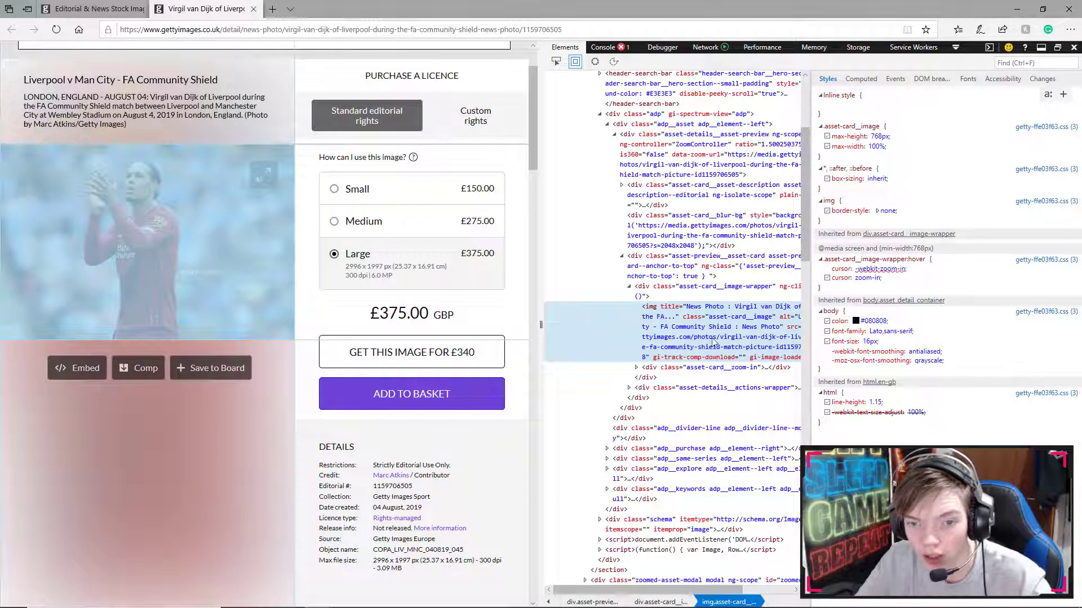
pyautogui.doubleClick(742, 338)
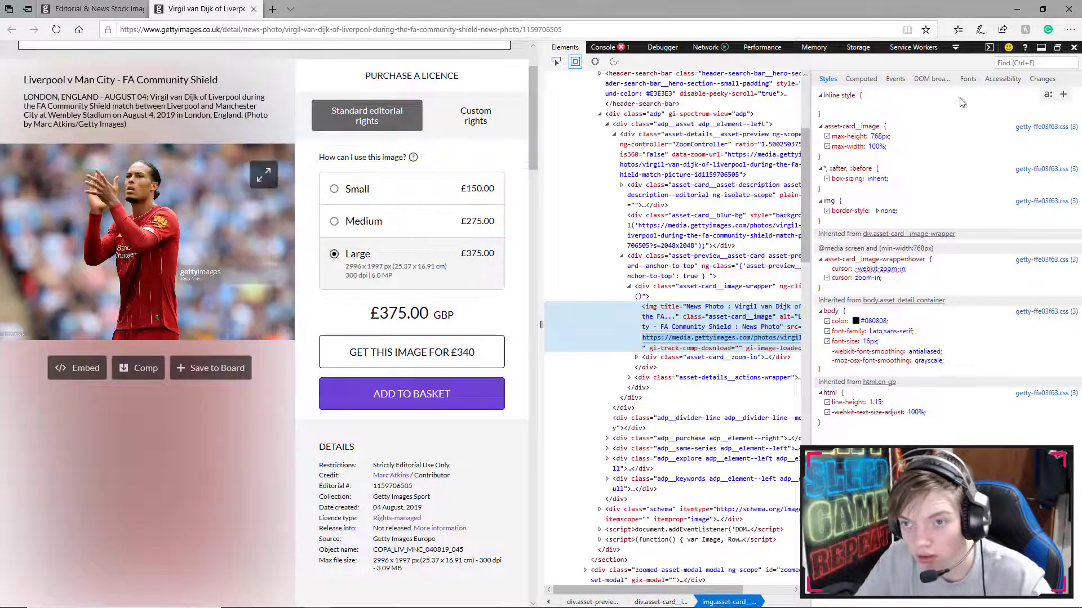
pyautogui.click(1072, 48)
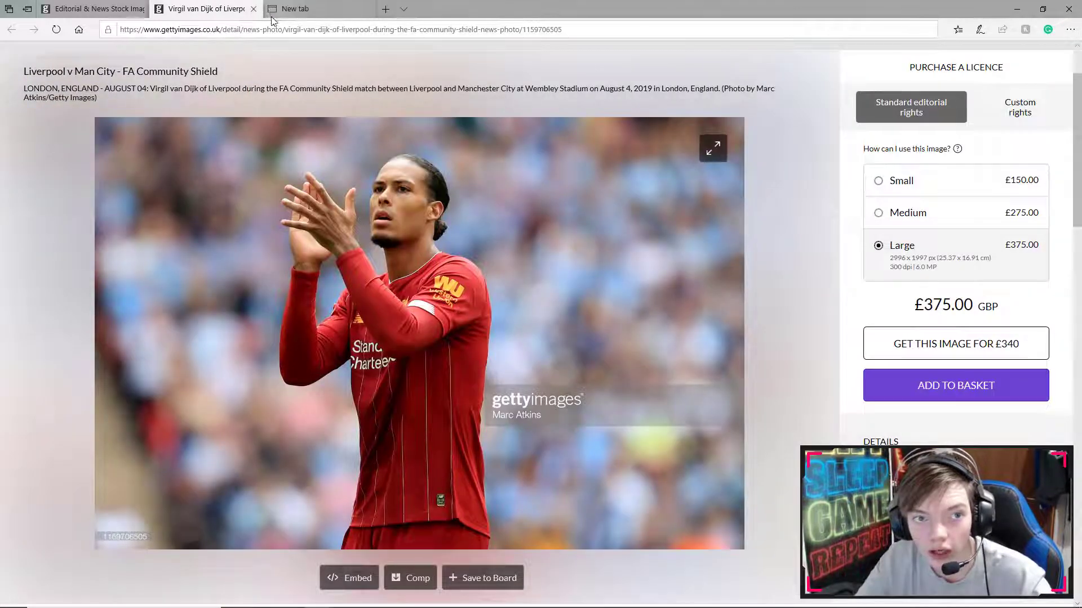
pyautogui.click(272, 16)
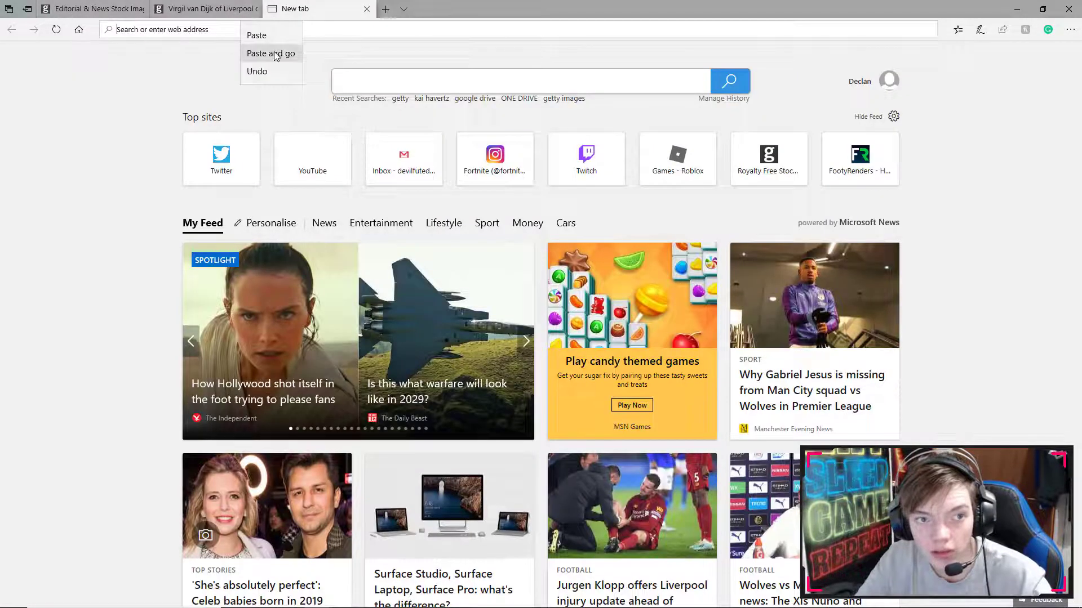
pyautogui.click(271, 53)
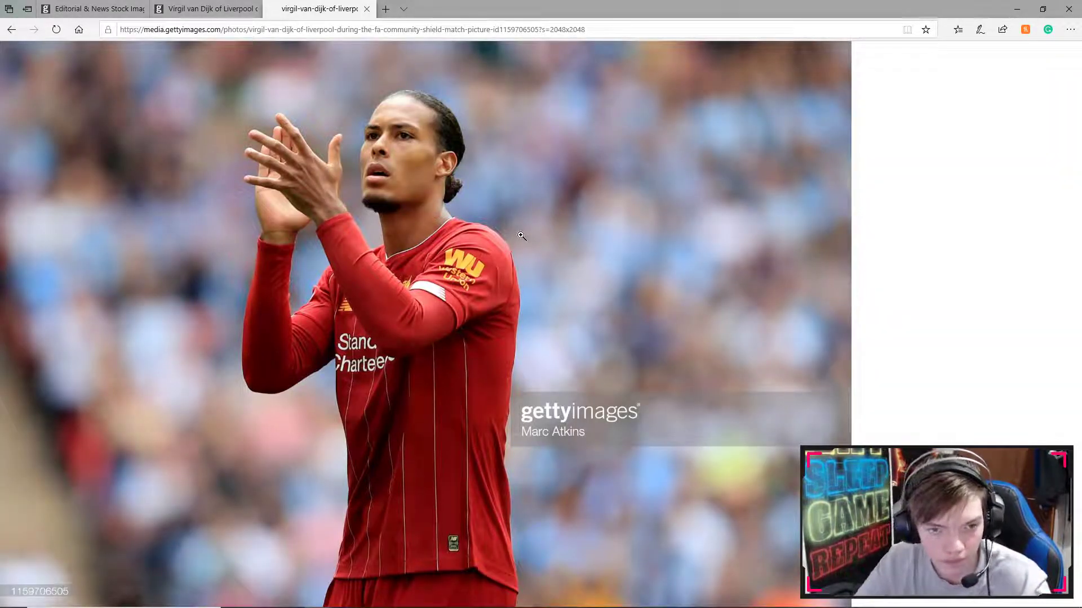
# Step: Close the enlarged image tab and all remaining browser tabs to return to Photoshop
pyautogui.rightClick(489, 160)
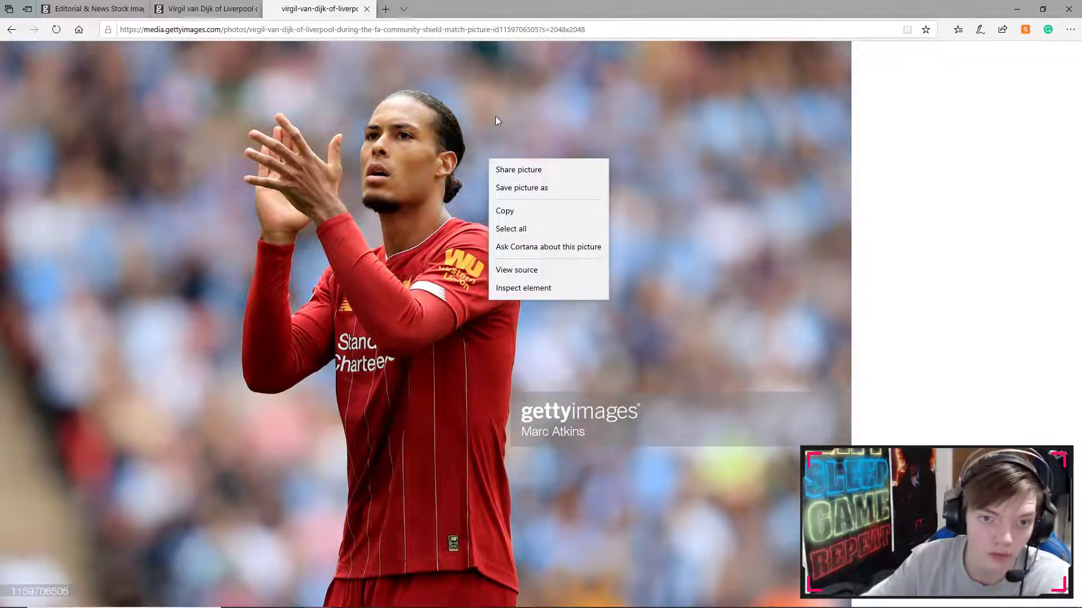
pyautogui.click(366, 16)
pyautogui.click(366, 9)
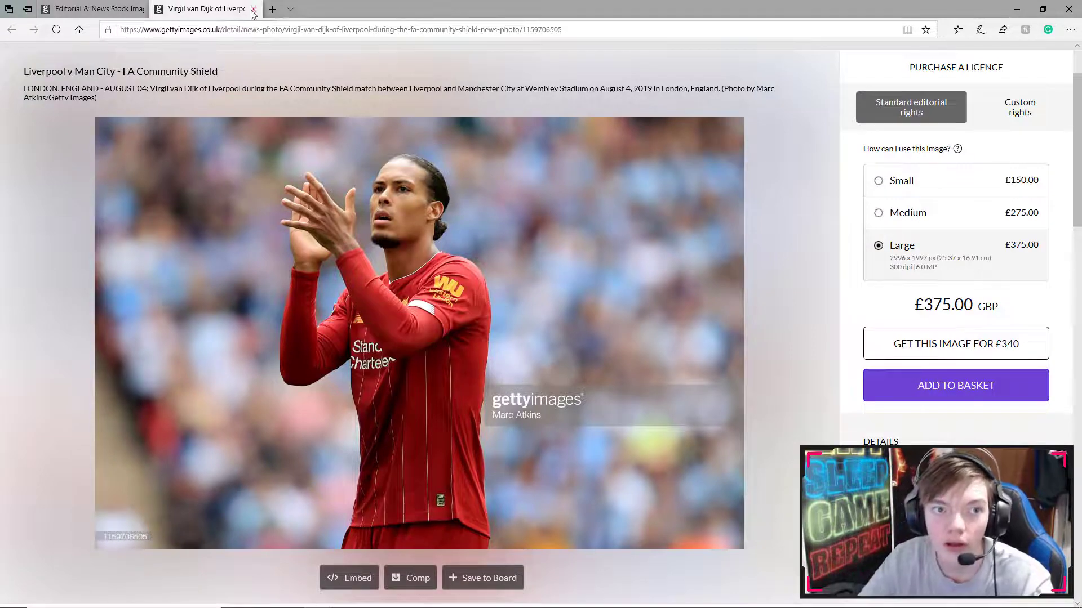
pyautogui.click(1066, 9)
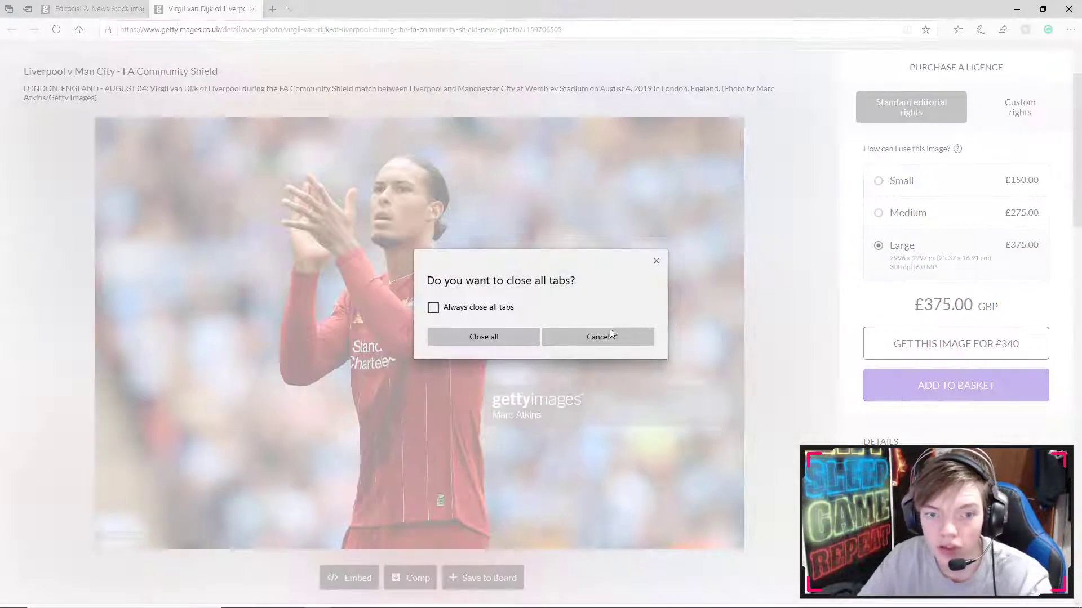
pyautogui.click(528, 340)
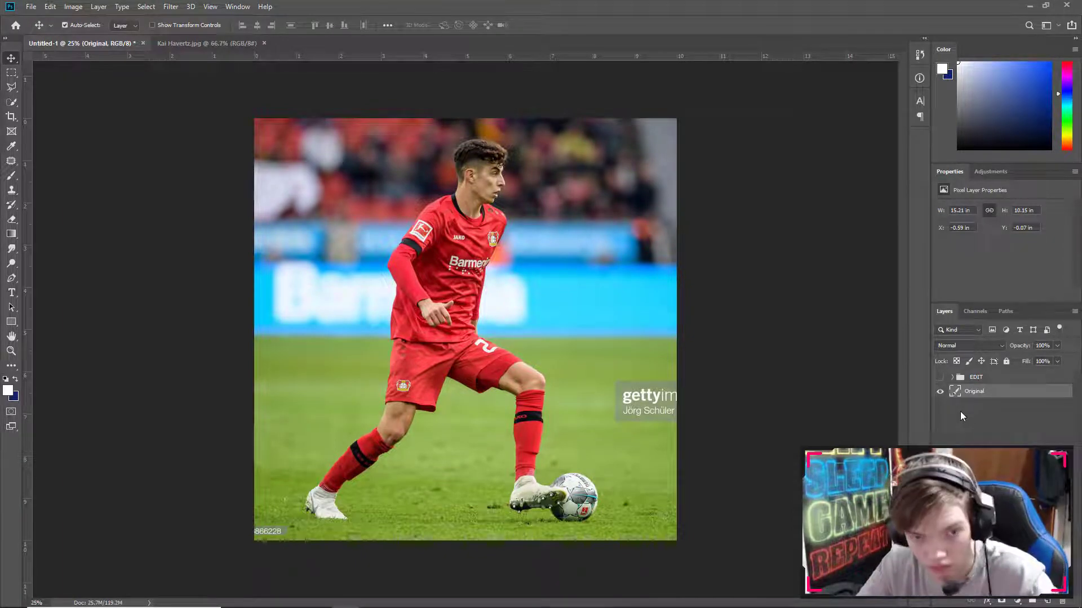
# Step: Expand the EDIT group, make it visible again, and hide the Original layer
pyautogui.click(952, 377)
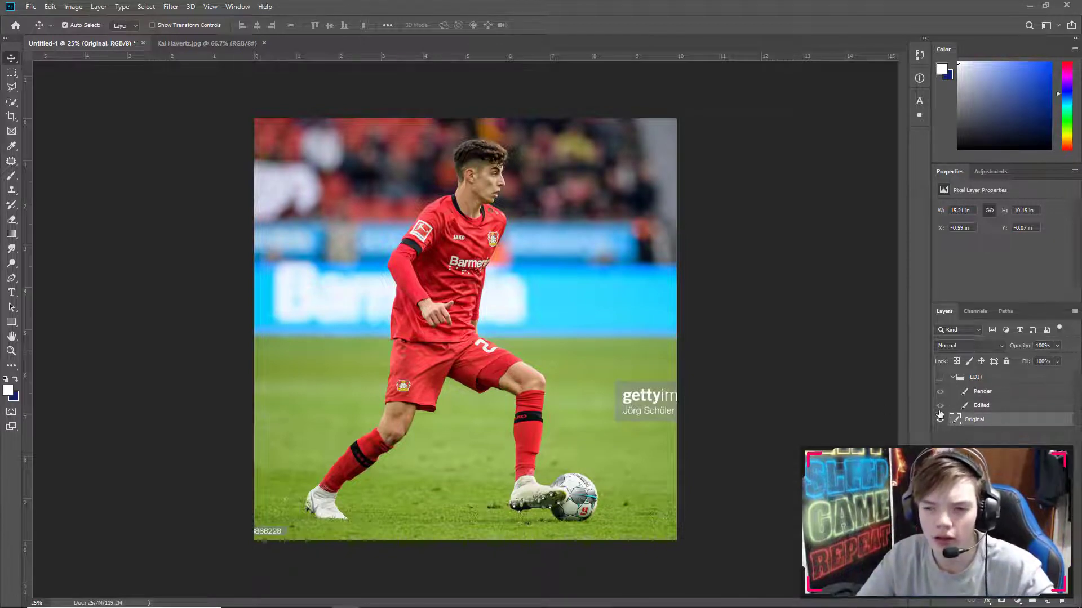
pyautogui.click(939, 378)
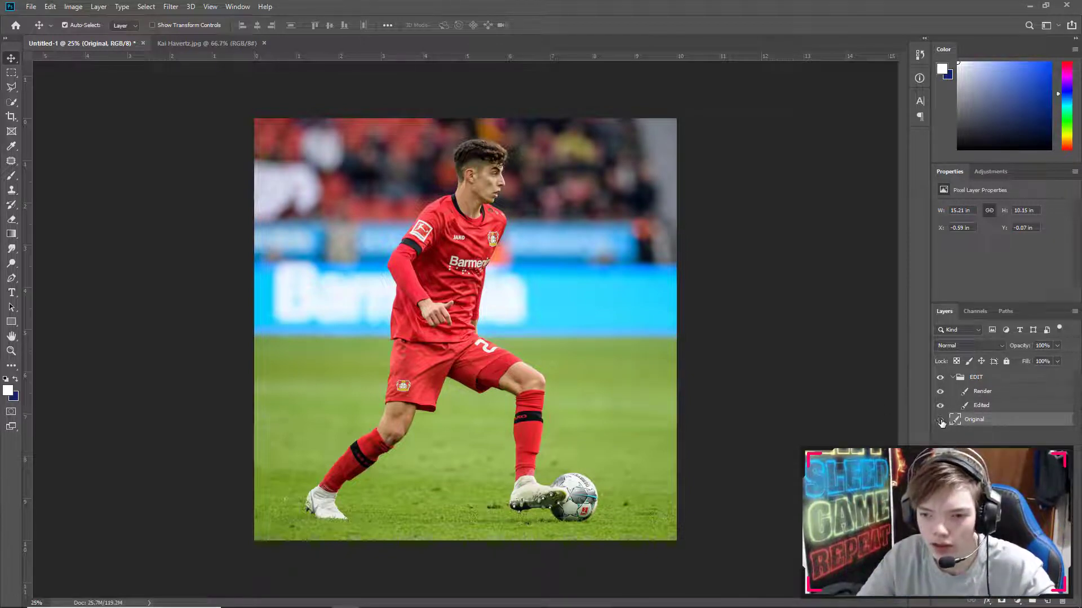
pyautogui.click(939, 421)
pyautogui.click(985, 410)
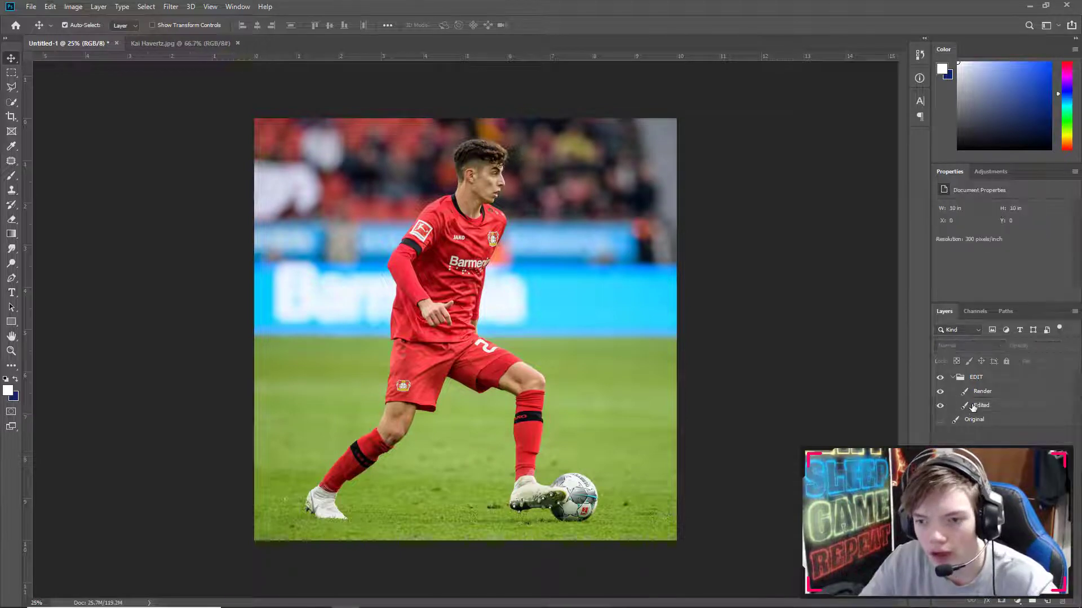
pyautogui.click(958, 419)
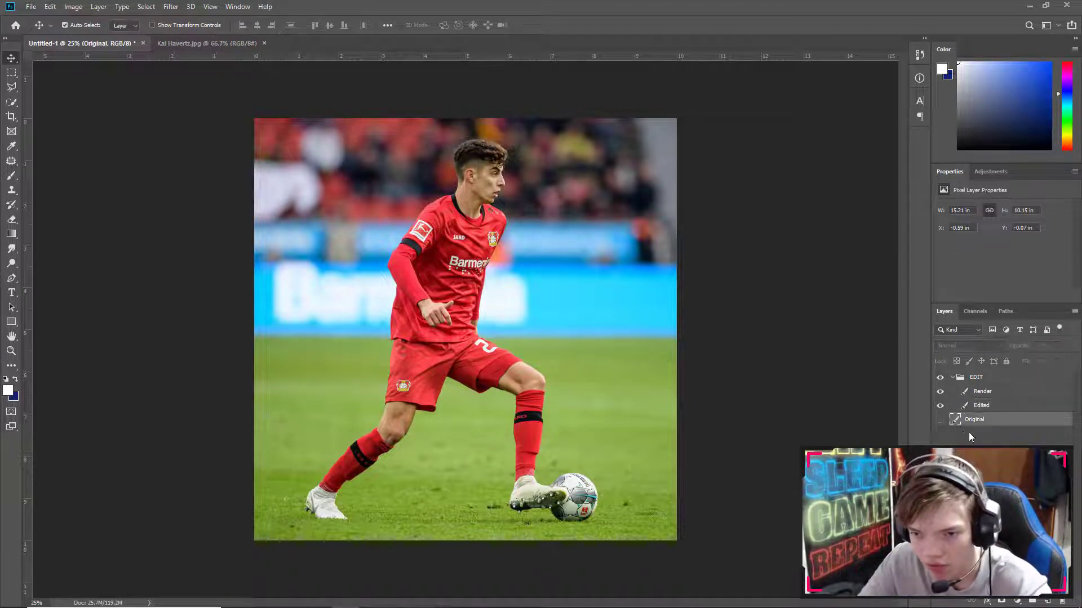
pyautogui.click(970, 431)
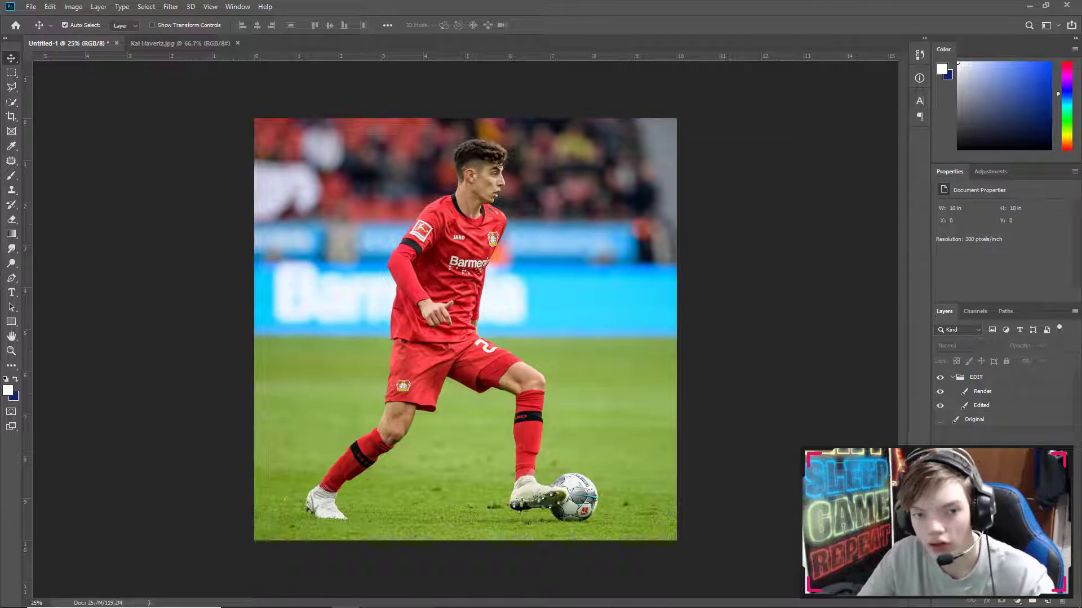
# Step: On the Render layer, start a Pen tool path along the sole, toe and front edge of the player's rear boot
pyautogui.click(992, 406)
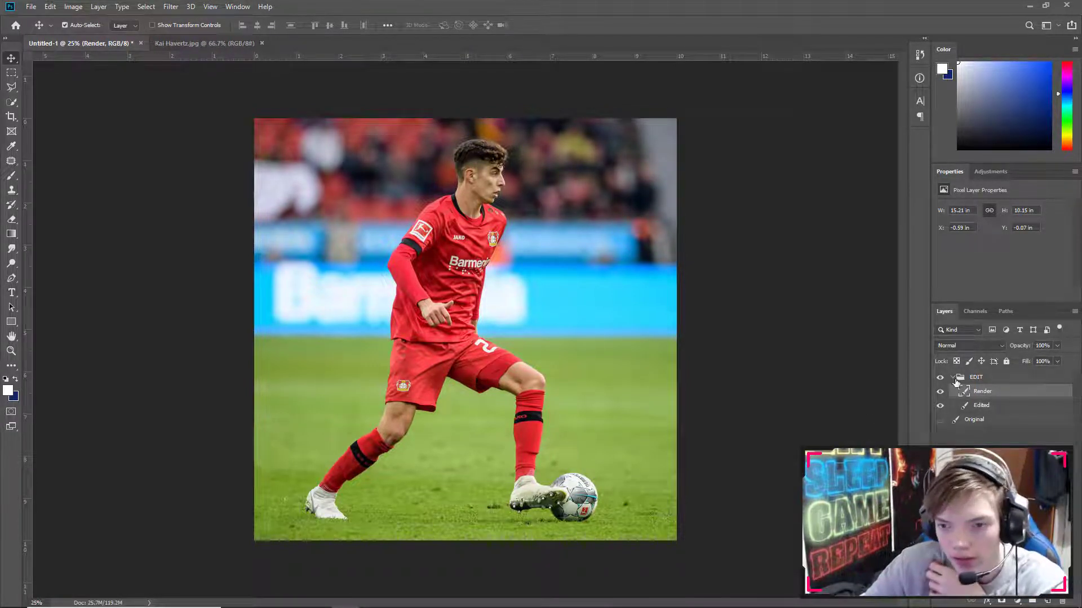
pyautogui.click(11, 350)
pyautogui.moveTo(465, 407); pyautogui.dragTo(640, 321)
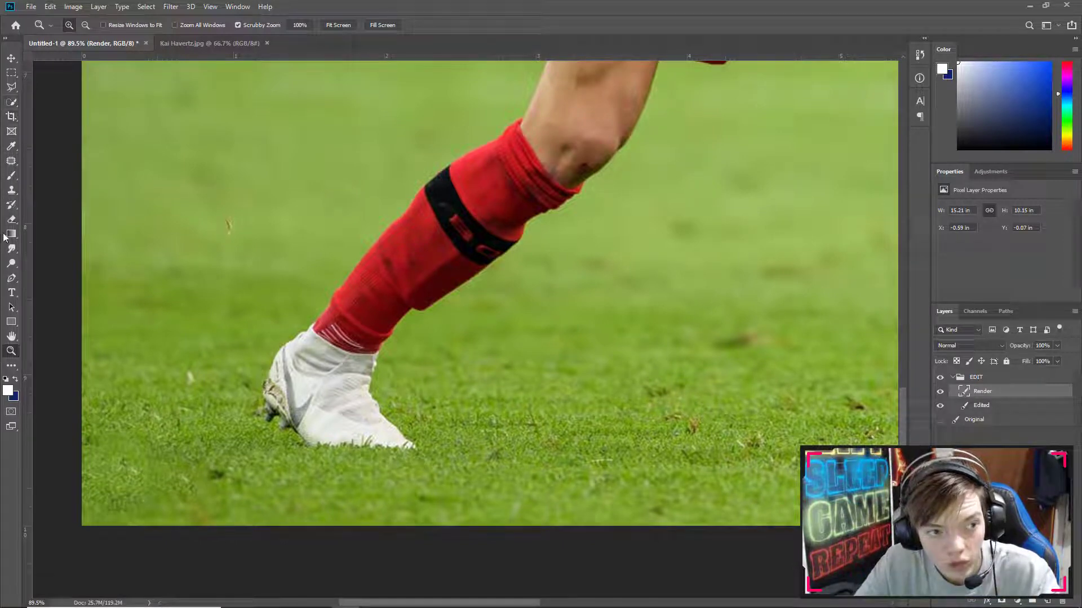
pyautogui.click(11, 278)
pyautogui.moveTo(360, 418); pyautogui.dragTo(366, 417)
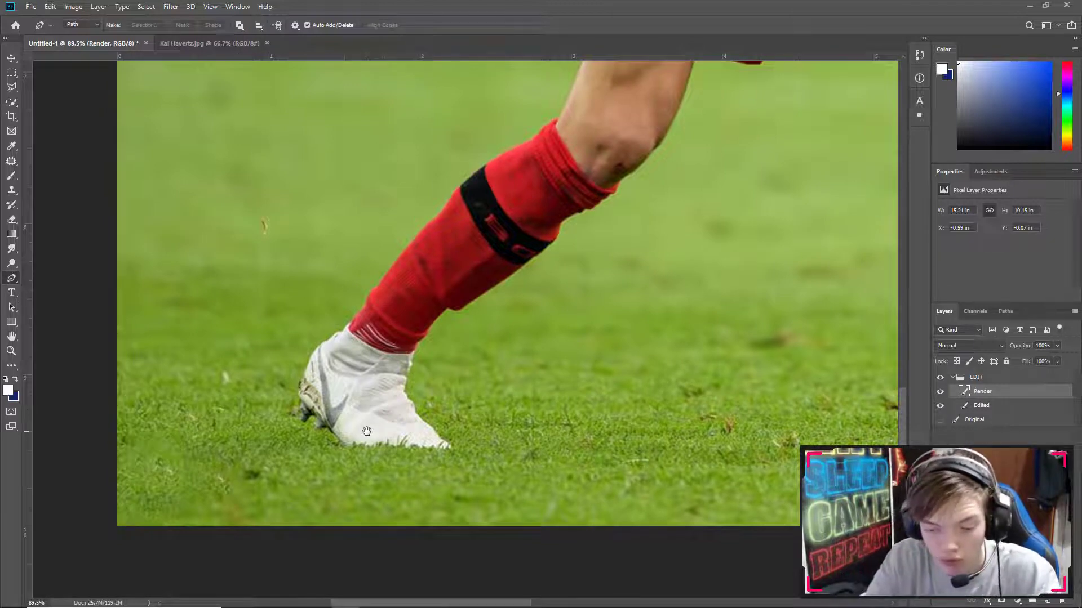
pyautogui.hotkey('ctrl', '+')
pyautogui.hotkey('ctrl', '+')
pyautogui.moveTo(302, 483); pyautogui.dragTo(451, 267)
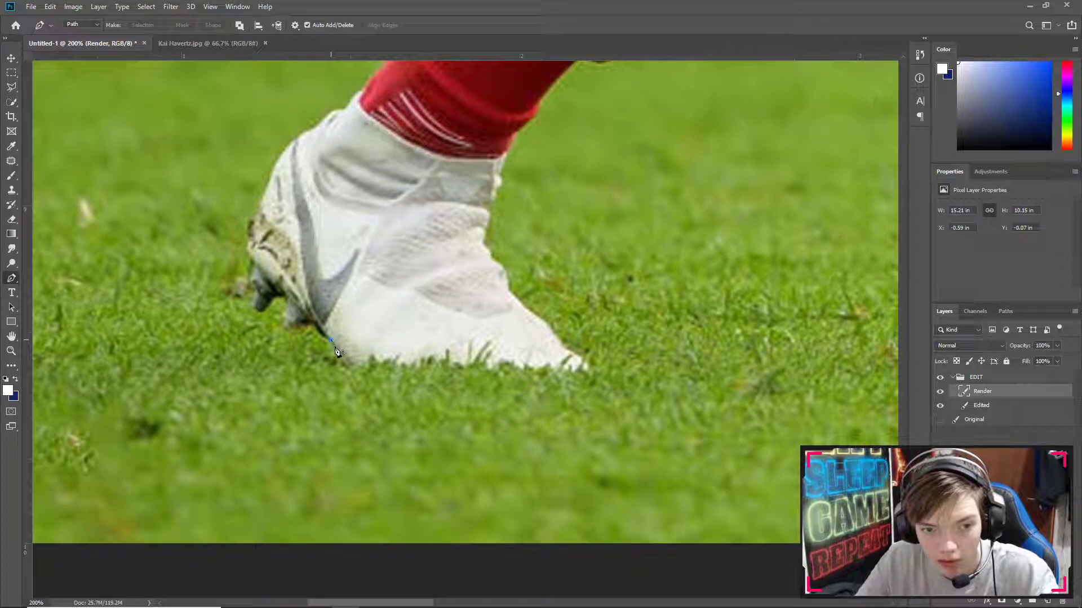
pyautogui.moveTo(352, 367); pyautogui.dragTo(583, 372)
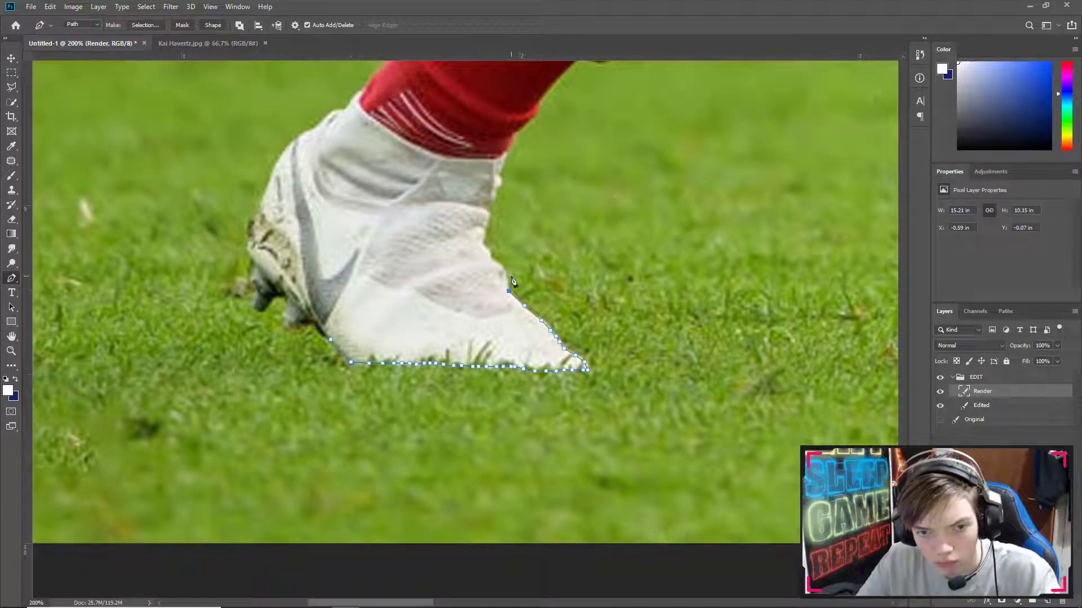
# Step: Continue the Pen path up the inner edge of the rear leg, along the shorts and under the front thigh
pyautogui.moveTo(504, 185); pyautogui.dragTo(432, 299)
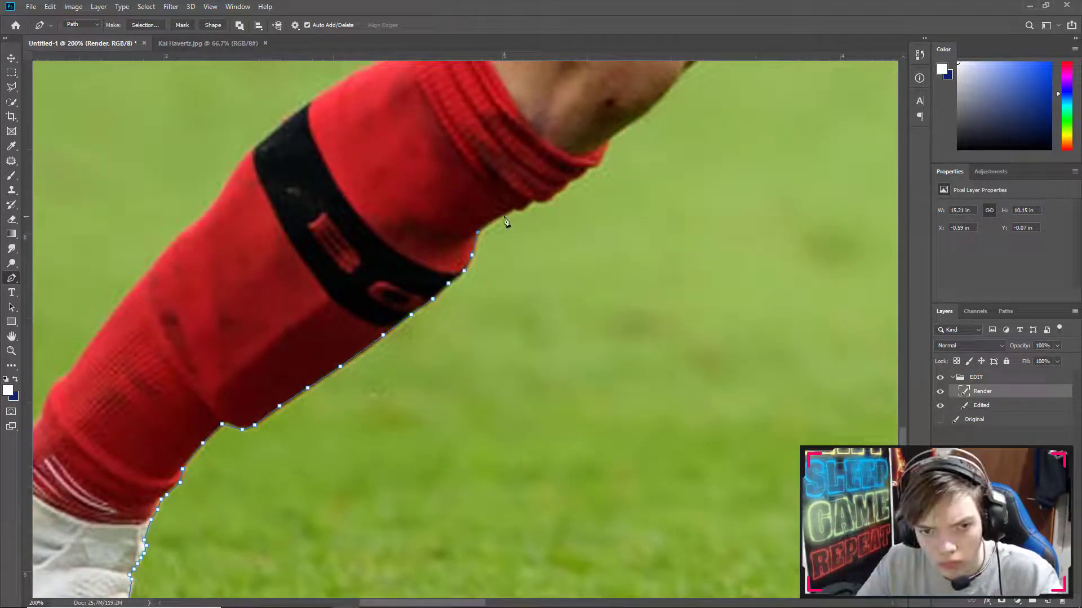
pyautogui.moveTo(567, 196); pyautogui.dragTo(631, 122)
pyautogui.moveTo(664, 110); pyautogui.dragTo(374, 350)
pyautogui.moveTo(490, 106); pyautogui.dragTo(638, 114)
pyautogui.moveTo(638, 114)
pyautogui.mouseDown()
pyautogui.moveTo(446, 270)
pyautogui.moveTo(531, 25)
pyautogui.mouseUp()
pyautogui.moveTo(531, 25); pyautogui.dragTo(461, 182)
pyautogui.moveTo(714, 313); pyautogui.dragTo(135, 248)
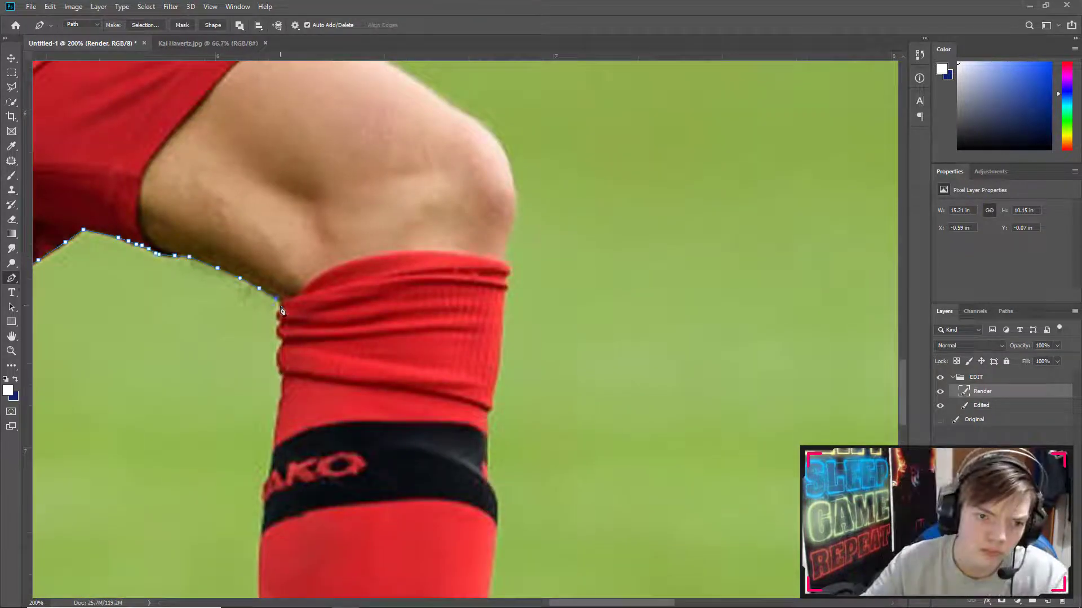
# Step: Trace the back edge of the front leg's sock from behind the knee down to the ankle
pyautogui.scroll(1, 282, 427)
pyautogui.moveTo(282, 427); pyautogui.dragTo(456, 163)
pyautogui.click(426, 271)
pyautogui.moveTo(426, 270); pyautogui.dragTo(428, 56)
pyautogui.click(416, 338)
pyautogui.moveTo(415, 338); pyautogui.dragTo(588, 200)
pyautogui.click(563, 374)
pyautogui.click(542, 406)
pyautogui.click(537, 425)
pyautogui.click(529, 442)
# Step: Continue the path around the front boot's heel and along its studded sole to the ball
pyautogui.moveTo(528, 441); pyautogui.dragTo(585, 193)
pyautogui.click(580, 217)
pyautogui.click(575, 243)
pyautogui.click(570, 273)
pyautogui.click(570, 294)
pyautogui.moveTo(718, 386); pyautogui.dragTo(262, 373)
pyautogui.click(295, 366)
pyautogui.click(298, 383)
pyautogui.click(330, 365)
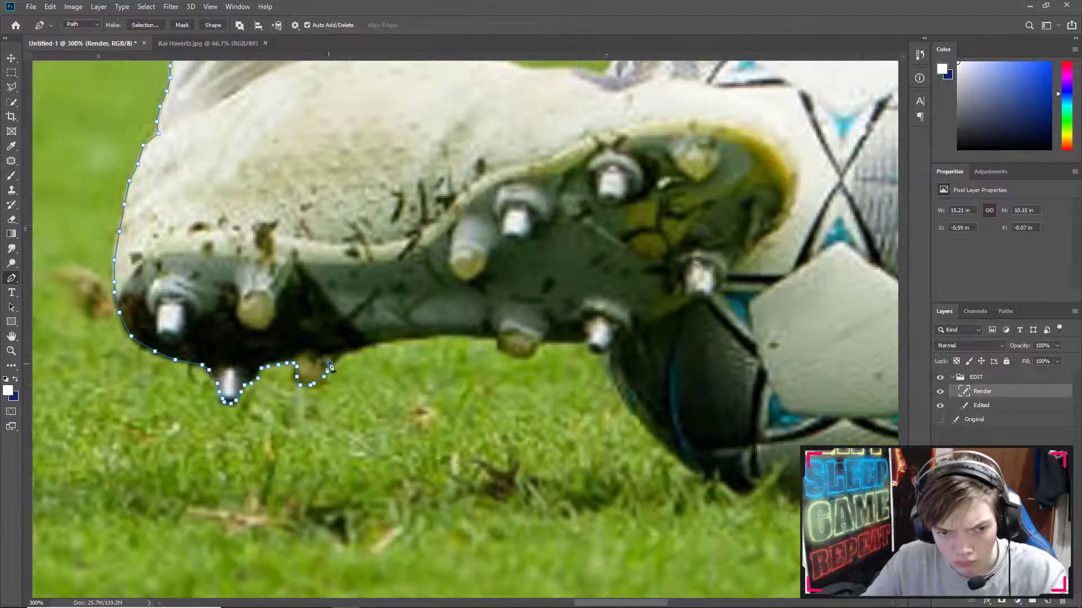
pyautogui.moveTo(643, 387); pyautogui.dragTo(316, 336)
# Step: Trace the path along the lower edge of the football where it meets the grass
pyautogui.click(284, 318)
pyautogui.click(293, 341)
pyautogui.click(316, 372)
pyautogui.click(333, 389)
pyautogui.click(373, 422)
pyautogui.click(397, 435)
pyautogui.click(417, 447)
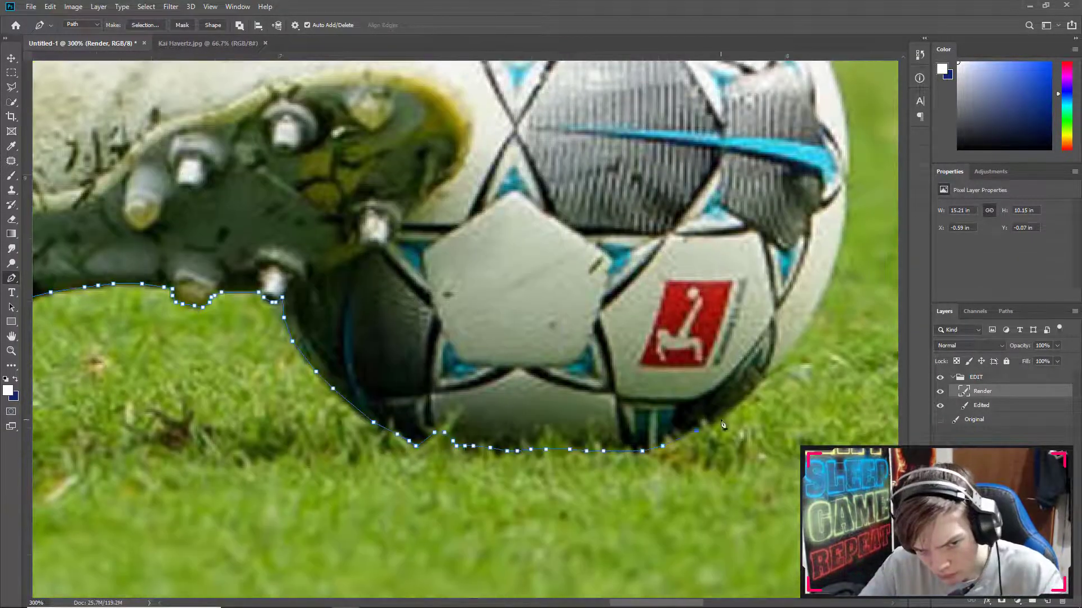
# Step: Continue the path around the outer side and over the top of the football
pyautogui.moveTo(721, 424); pyautogui.dragTo(413, 604)
pyautogui.click(507, 483)
pyautogui.click(532, 371)
pyautogui.click(518, 259)
pyautogui.moveTo(518, 259); pyautogui.dragTo(597, 324)
pyautogui.click(581, 282)
pyautogui.click(544, 230)
pyautogui.click(469, 163)
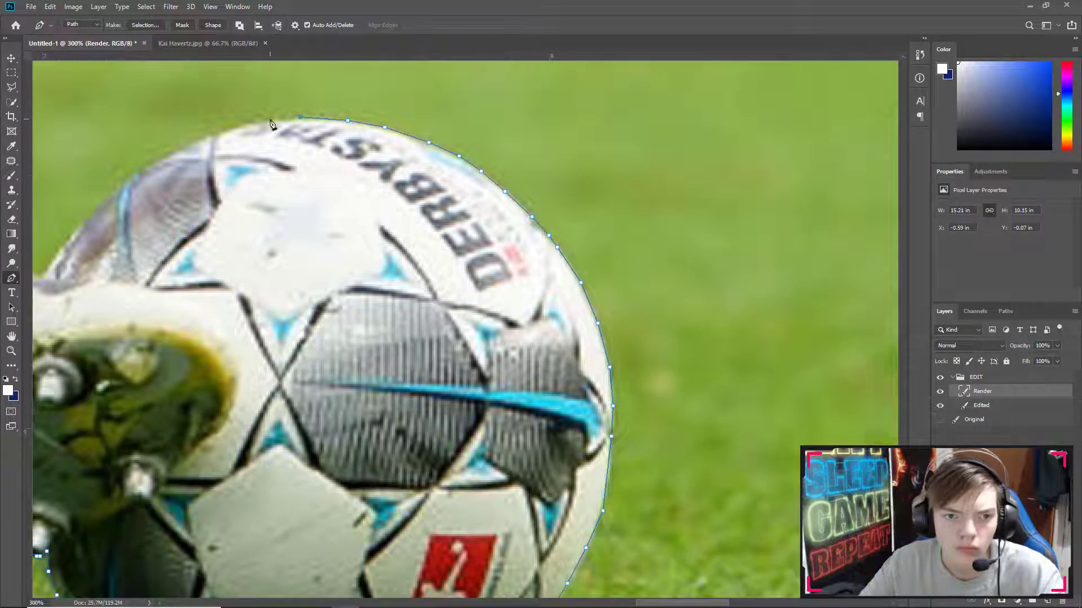
# Step: Trace from the ball over the front boot and up the front edge of the sock to the knee
pyautogui.moveTo(88, 226); pyautogui.dragTo(595, 220)
pyautogui.moveTo(315, 169); pyautogui.dragTo(372, 400)
pyautogui.click(362, 237)
pyautogui.moveTo(362, 236); pyautogui.dragTo(313, 418)
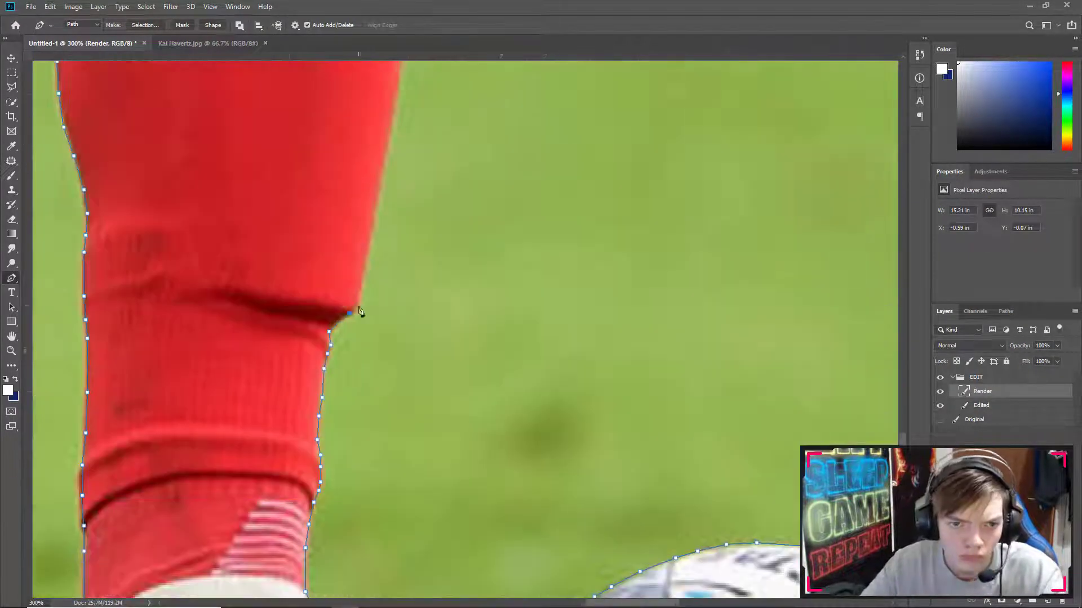
pyautogui.moveTo(338, 169); pyautogui.dragTo(338, 411)
pyautogui.click(317, 449)
pyautogui.click(327, 389)
pyautogui.moveTo(336, 217); pyautogui.dragTo(419, 313)
pyautogui.moveTo(411, 128); pyautogui.dragTo(514, 286)
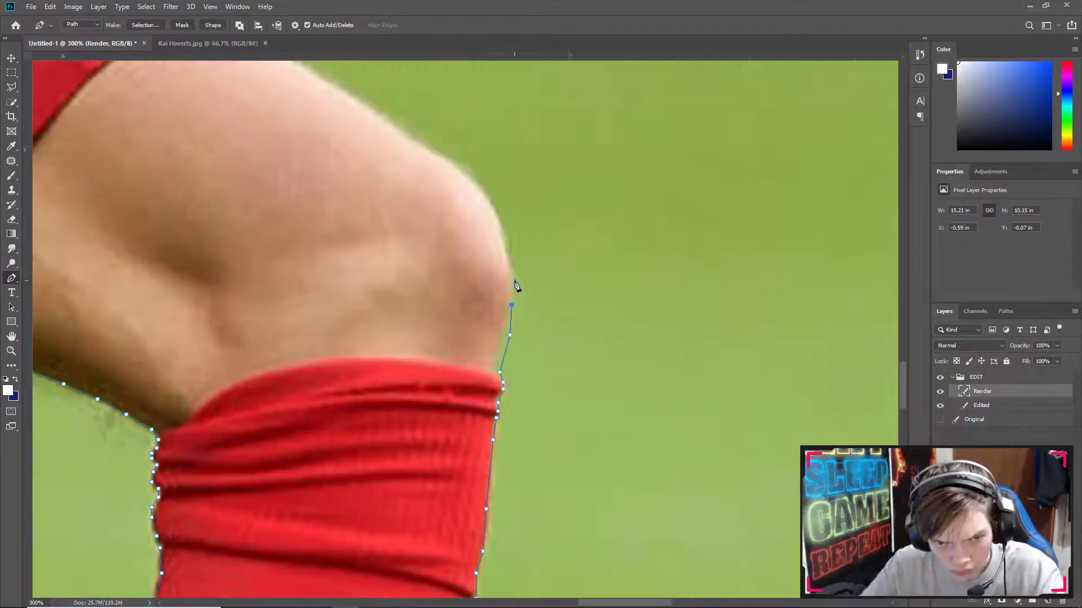
# Step: Trace the path around the front knee and up the thigh to the hem of the shorts
pyautogui.moveTo(493, 362); pyautogui.dragTo(650, 469)
pyautogui.click(646, 535)
pyautogui.click(651, 499)
pyautogui.click(652, 469)
pyautogui.moveTo(611, 273); pyautogui.dragTo(635, 322)
pyautogui.moveTo(521, 129); pyautogui.dragTo(595, 288)
pyautogui.click(571, 265)
pyautogui.click(510, 231)
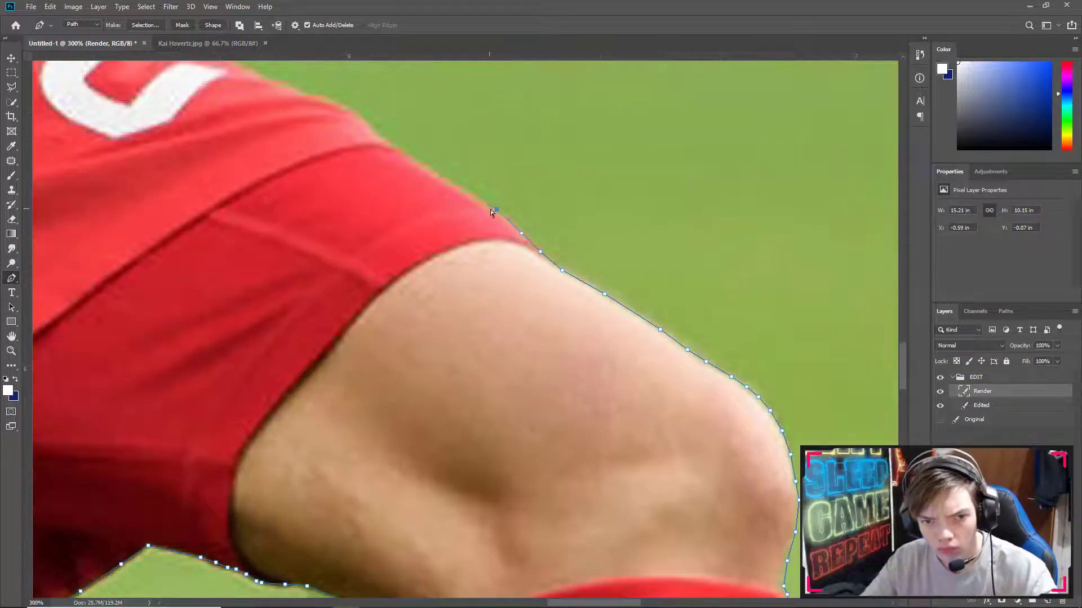
# Step: Continue the path along the upper edge of the shorts and onto the wrist of the far arm
pyautogui.click(486, 214)
pyautogui.click(431, 171)
pyautogui.moveTo(414, 163); pyautogui.dragTo(606, 304)
pyautogui.moveTo(291, 149); pyautogui.dragTo(460, 425)
pyautogui.click(404, 252)
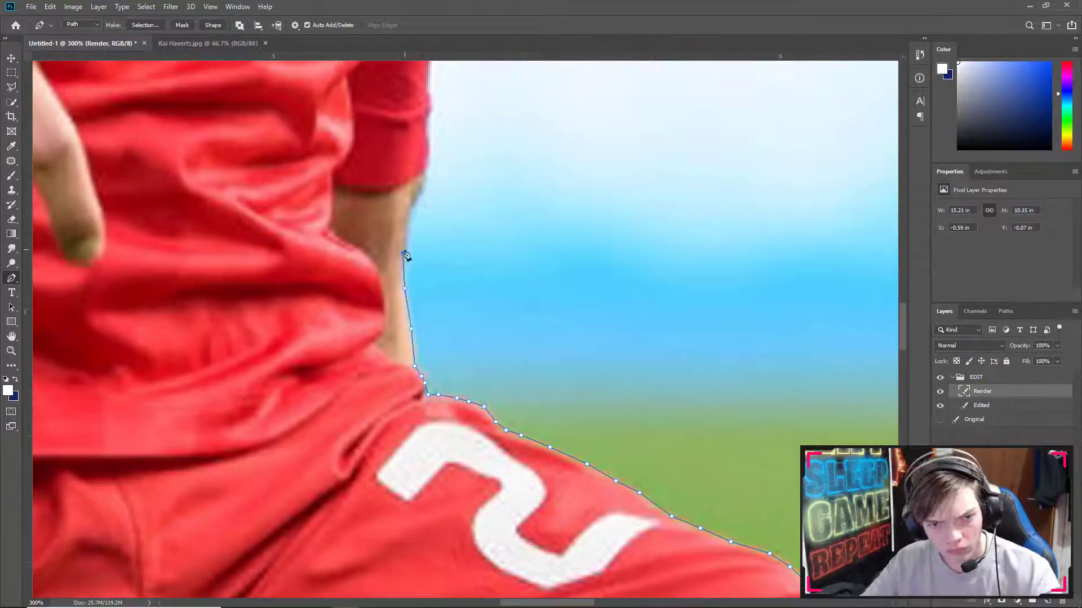
# Step: Trace the path up the far arm and the front edge of the shirt past the club badge
pyautogui.moveTo(403, 95); pyautogui.dragTo(459, 321)
pyautogui.click(459, 321)
pyautogui.moveTo(478, 205); pyautogui.dragTo(478, 430)
pyautogui.moveTo(439, 190); pyautogui.dragTo(439, 416)
pyautogui.click(407, 434)
pyautogui.moveTo(479, 225); pyautogui.dragTo(375, 361)
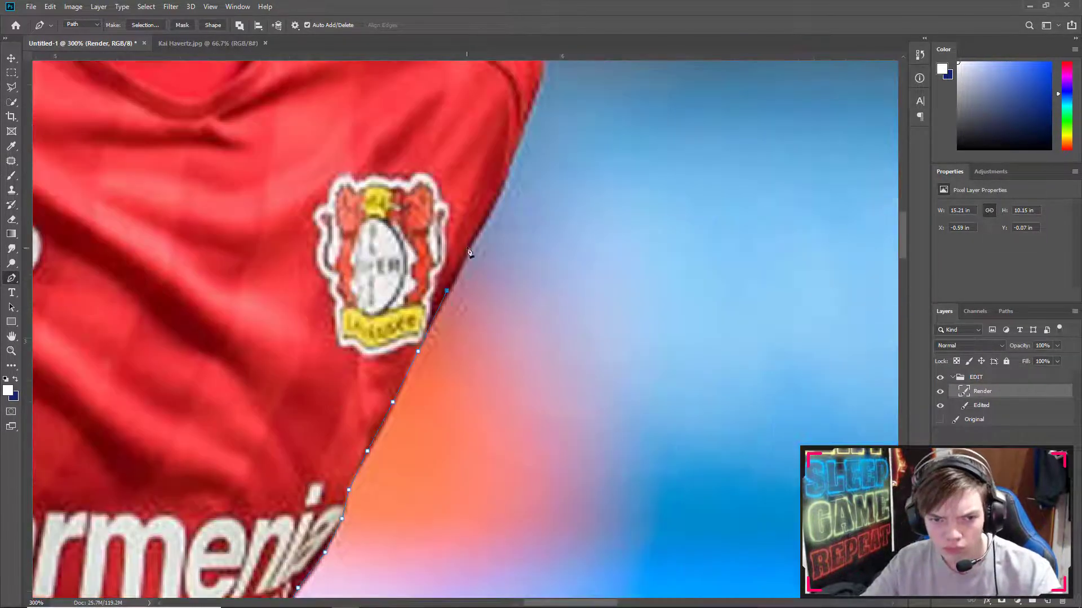
# Step: Continue the path over the far shoulder and along the chin and lips
pyautogui.moveTo(394, 197); pyautogui.dragTo(273, 318)
pyautogui.moveTo(282, 225); pyautogui.dragTo(402, 370)
pyautogui.moveTo(394, 85); pyautogui.dragTo(388, 337)
pyautogui.click(397, 311)
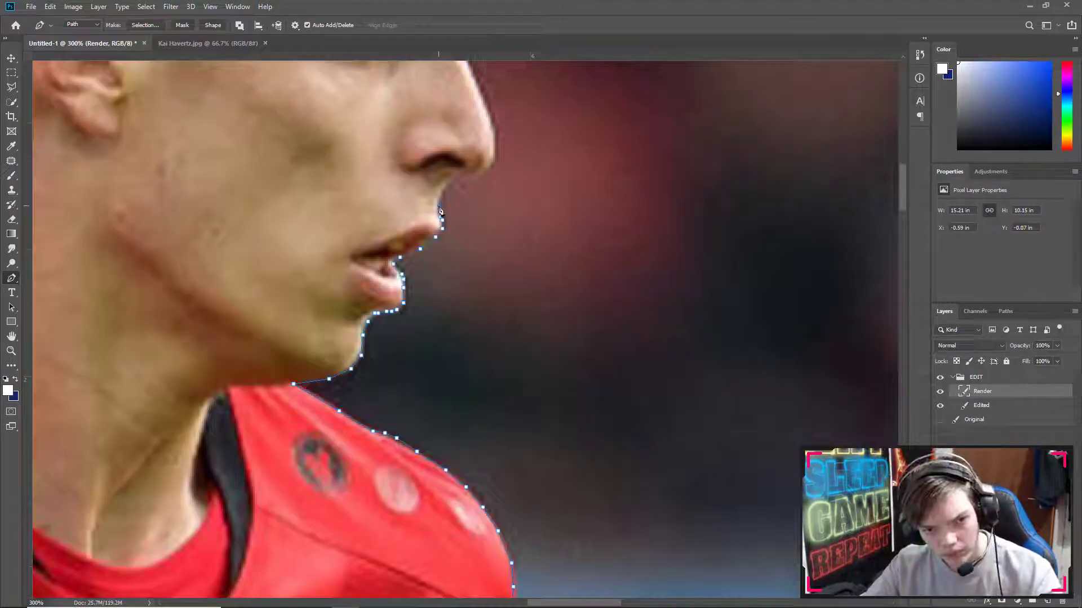
# Step: Trace the nose, forehead and fringe, continuing the path across the top of the hair
pyautogui.moveTo(440, 212); pyautogui.dragTo(402, 347)
pyautogui.click(414, 315)
pyautogui.click(446, 282)
pyautogui.click(417, 167)
pyautogui.moveTo(416, 167); pyautogui.dragTo(405, 361)
pyautogui.moveTo(389, 147); pyautogui.dragTo(755, 360)
pyautogui.click(757, 363)
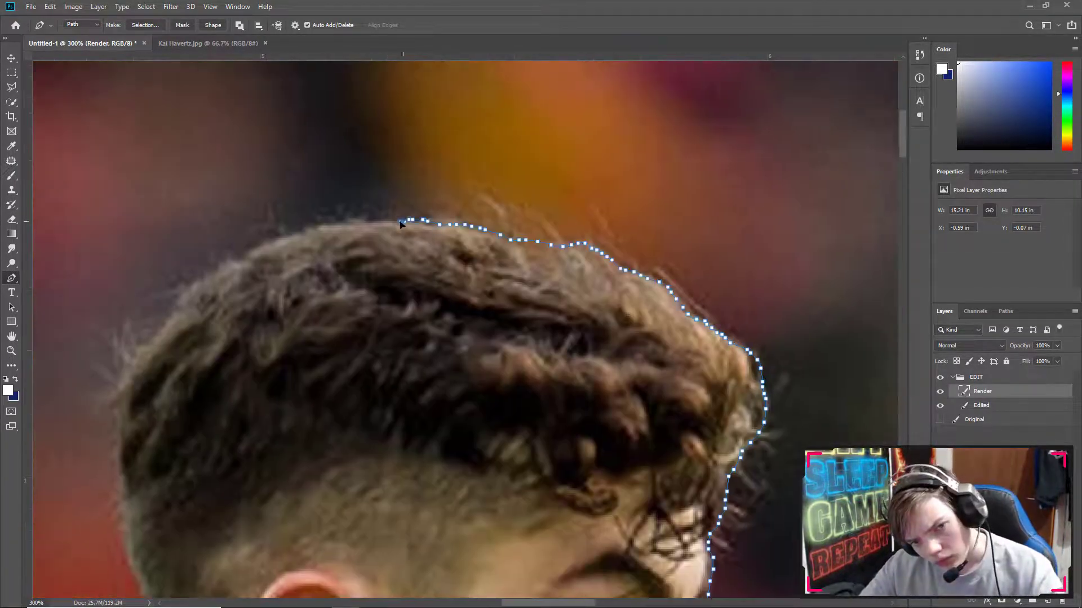
# Step: Continue the path around the back of the hair, down the neck and onto the near shoulder
pyautogui.moveTo(155, 335); pyautogui.dragTo(595, 81)
pyautogui.click(608, 370)
pyautogui.moveTo(564, 366); pyautogui.dragTo(631, 169)
pyautogui.click(672, 251)
pyautogui.click(662, 305)
pyautogui.click(633, 352)
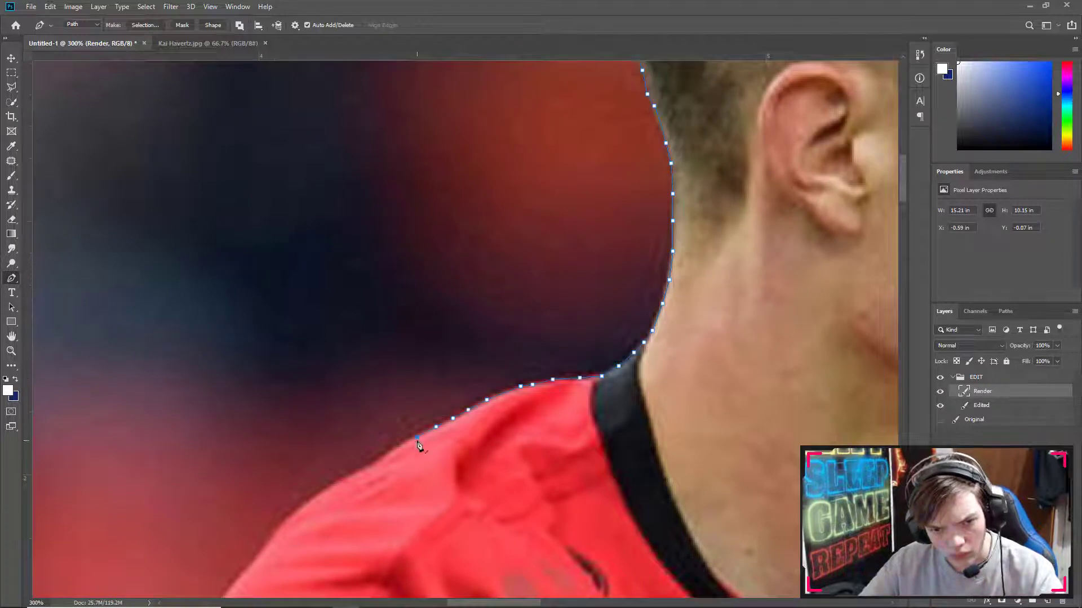
# Step: Trace the near shoulder and sleeve past the black armband towards the elbow
pyautogui.moveTo(419, 445); pyautogui.dragTo(733, 84)
pyautogui.click(492, 333)
pyautogui.click(592, 253)
pyautogui.moveTo(591, 253); pyautogui.dragTo(687, 95)
pyautogui.moveTo(570, 346); pyautogui.dragTo(649, 302)
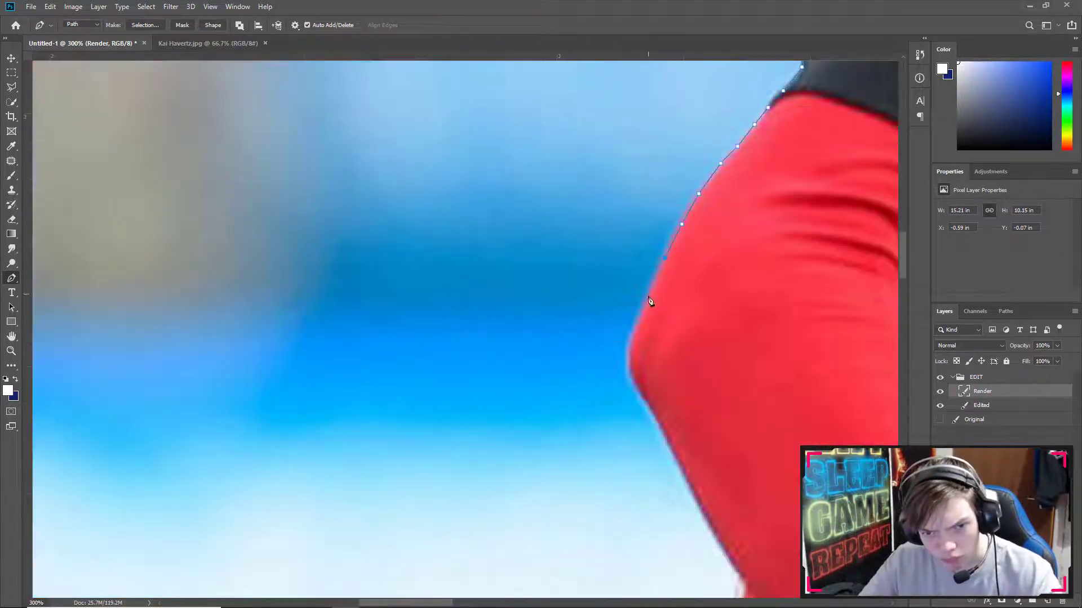
# Step: Continue the path around the near elbow and down the back edge of the shirt to its hem
pyautogui.click(649, 302)
pyautogui.moveTo(611, 411); pyautogui.dragTo(563, 141)
pyautogui.moveTo(516, 394); pyautogui.dragTo(549, 169)
pyautogui.click(553, 137)
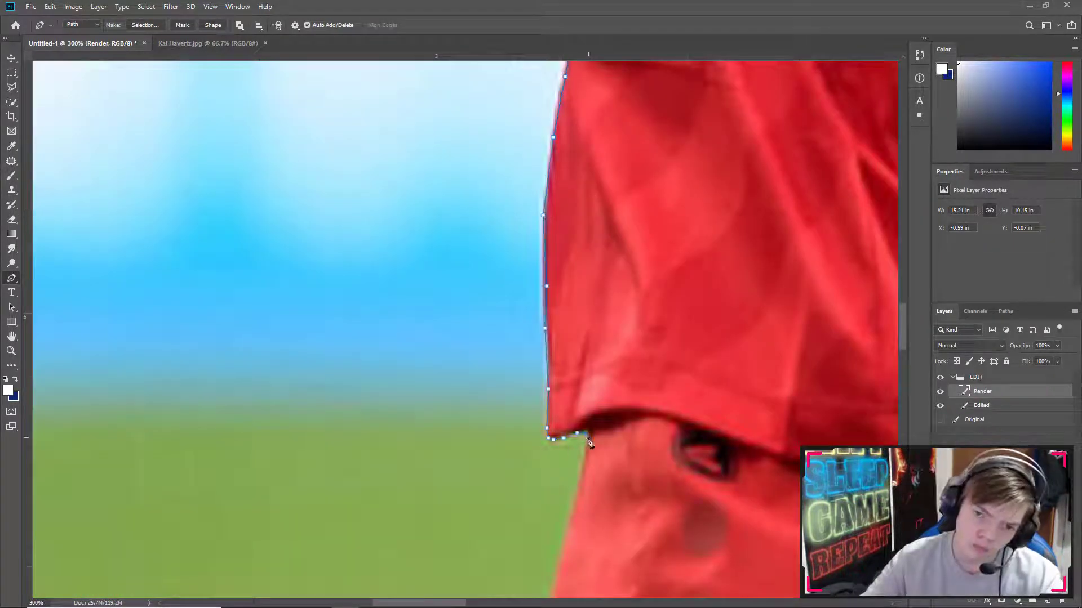
# Step: Trace the back edge of the shorts and the rear thigh down to the top of the sock
pyautogui.moveTo(589, 442); pyautogui.dragTo(620, 141)
pyautogui.click(614, 264)
pyautogui.moveTo(603, 394); pyautogui.dragTo(597, 169)
pyautogui.click(589, 349)
pyautogui.click(575, 450)
pyautogui.moveTo(564, 479); pyautogui.dragTo(541, 169)
pyautogui.click(489, 358)
pyautogui.click(445, 465)
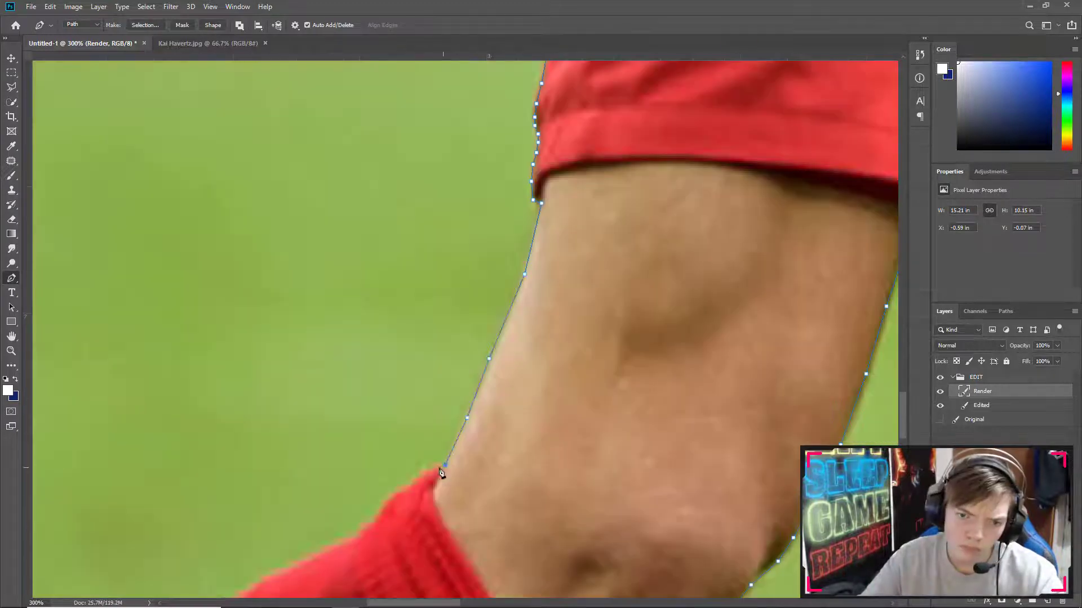
# Step: Continue the path over the rear sock's top edge and past its black band
pyautogui.click(433, 468)
pyautogui.click(423, 469)
pyautogui.moveTo(401, 496); pyautogui.dragTo(554, 210)
pyautogui.click(554, 202)
pyautogui.click(545, 213)
pyautogui.moveTo(273, 409); pyautogui.dragTo(615, 161)
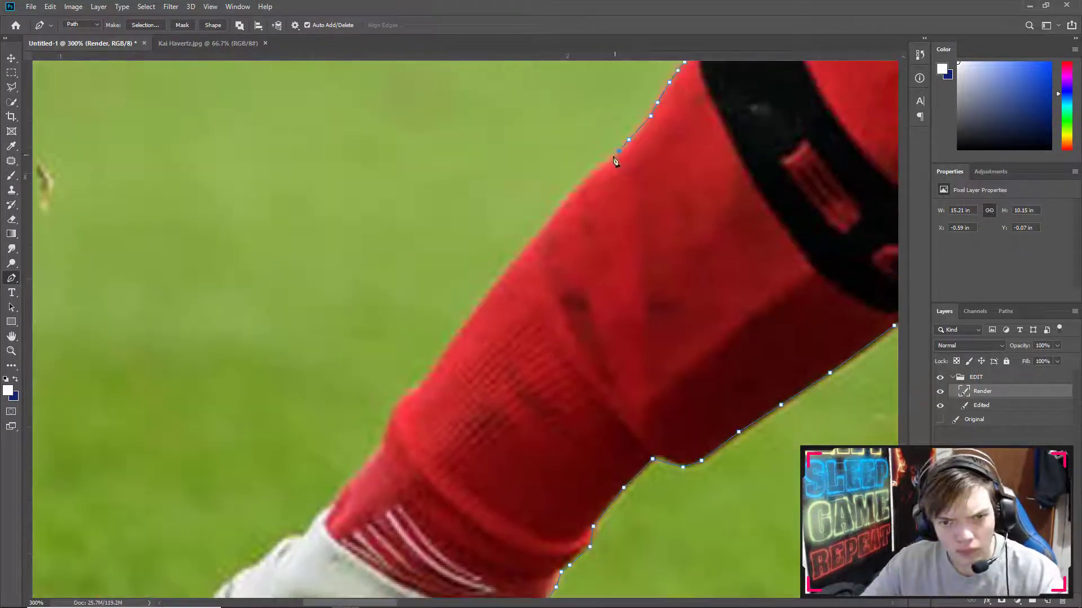
# Step: Trace the outer edge of the rear sock's lower part down to the boot
pyautogui.click(435, 358)
pyautogui.click(422, 366)
pyautogui.click(413, 391)
pyautogui.click(408, 411)
pyautogui.click(386, 435)
pyautogui.click(382, 442)
# Step: Trace the back of the rear boot and its heel towards the path's starting point
pyautogui.moveTo(375, 452); pyautogui.dragTo(646, 276)
pyautogui.click(545, 349)
pyautogui.click(529, 364)
pyautogui.click(516, 379)
pyautogui.click(506, 397)
pyautogui.click(494, 428)
pyautogui.click(487, 449)
pyautogui.moveTo(484, 492); pyautogui.dragTo(564, 255)
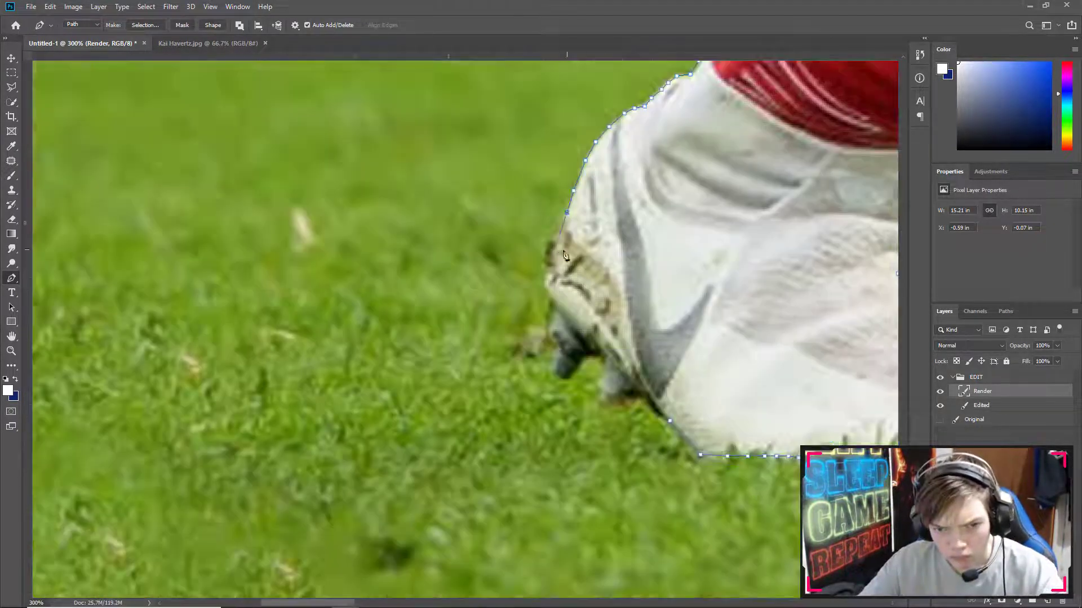
# Step: Convert the finished player path into a selection and add it as a layer mask on the Render layer
pyautogui.hotkey('ctrl', '-')
pyautogui.hotkey('ctrl', '-')
pyautogui.hotkey('ctrl', '-')
pyautogui.hotkey('ctrl', '-')
pyautogui.hotkey('ctrl', '-')
pyautogui.hotkey('ctrl', '-')
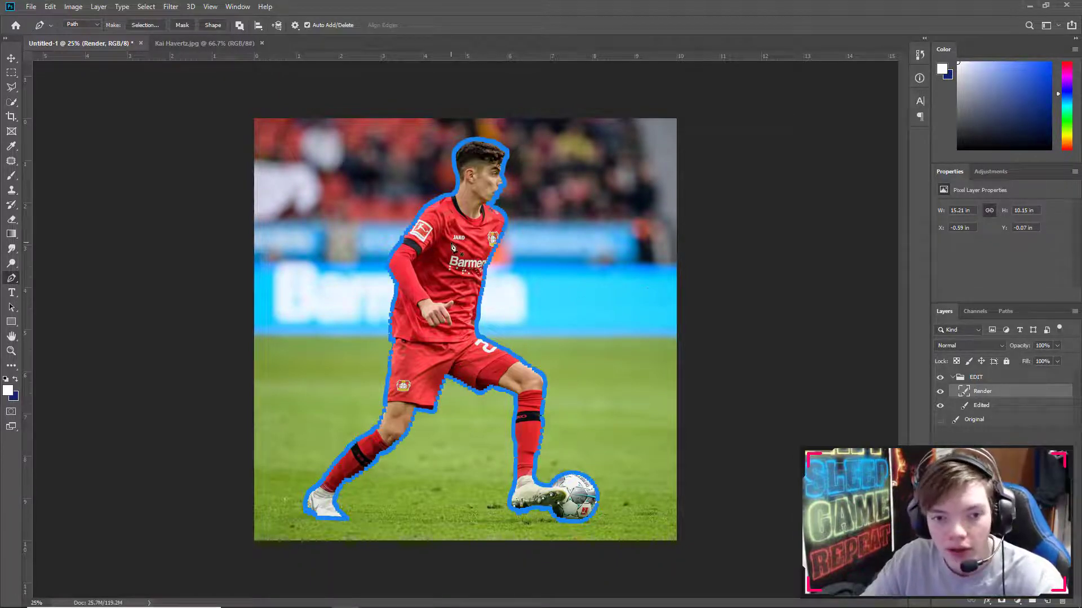
pyautogui.rightClick(455, 246)
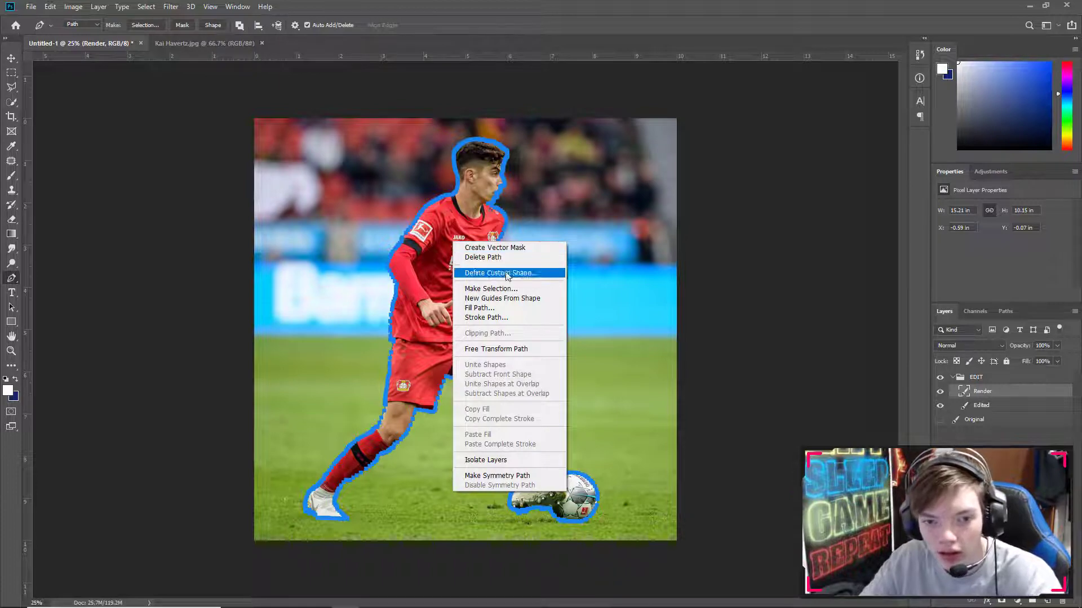
pyautogui.click(473, 289)
pyautogui.click(596, 160)
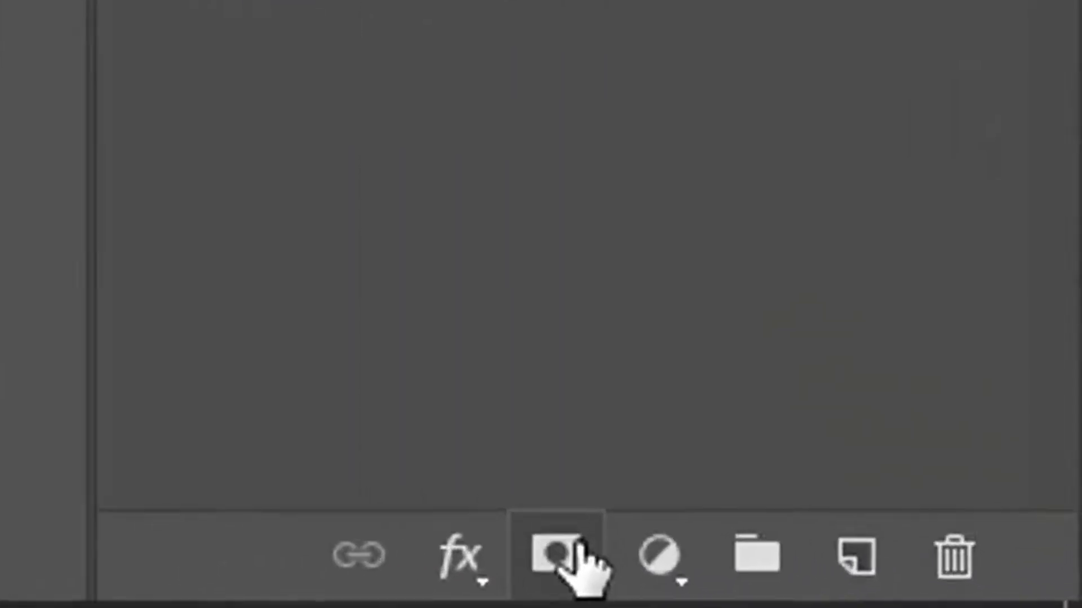
pyautogui.click(857, 585)
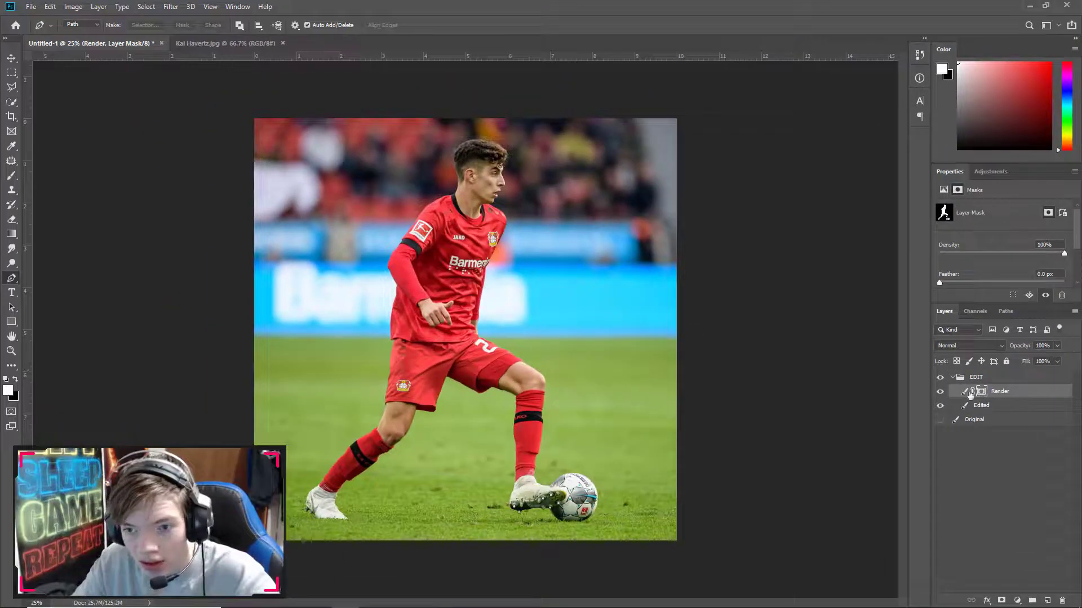
# Step: Hide the Edited layer to check the masked player against transparency, and show it again
pyautogui.click(10, 60)
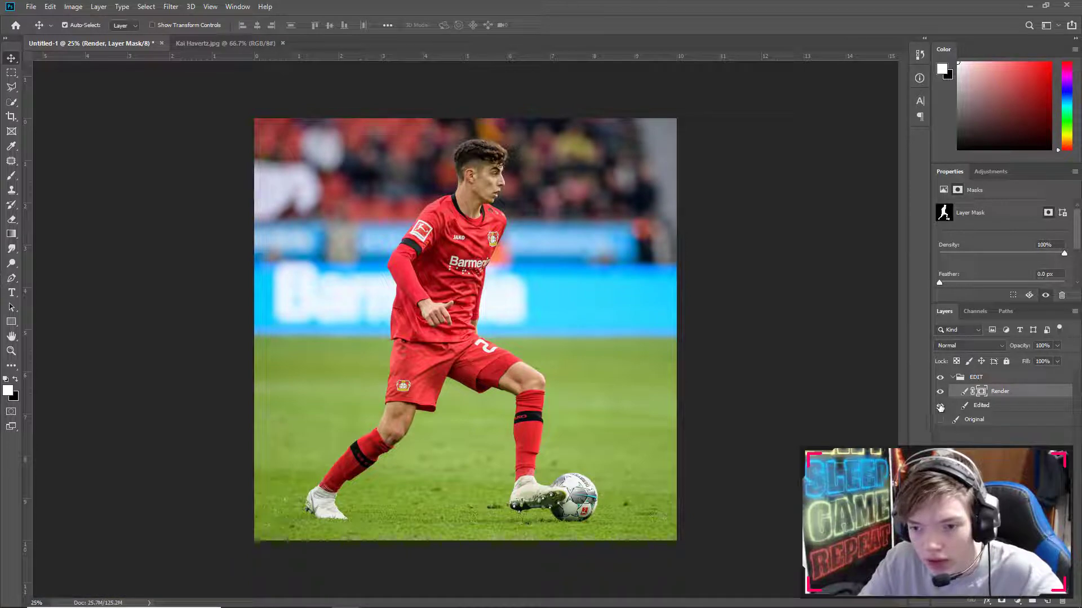
pyautogui.click(958, 434)
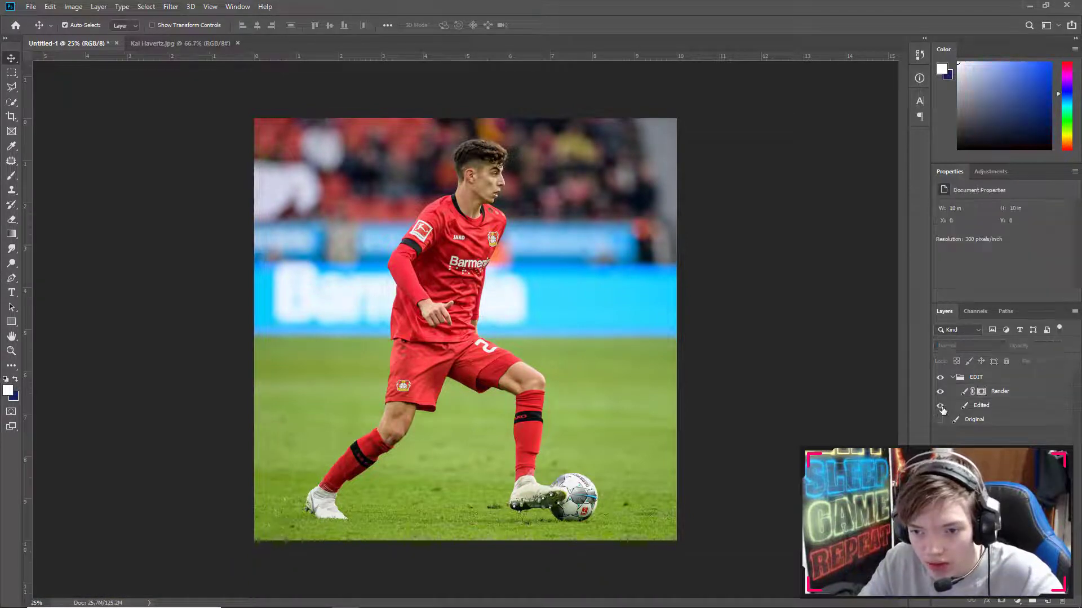
pyautogui.click(939, 407)
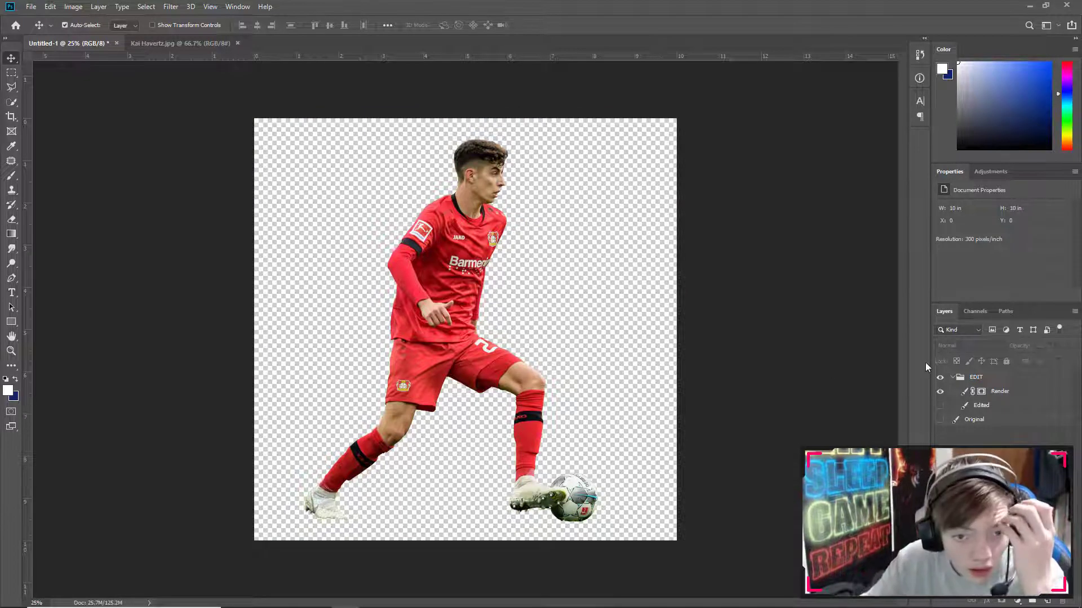
pyautogui.click(939, 406)
# Step: Create a new group above the Render layer inside EDIT and name it Duplicates
pyautogui.click(996, 393)
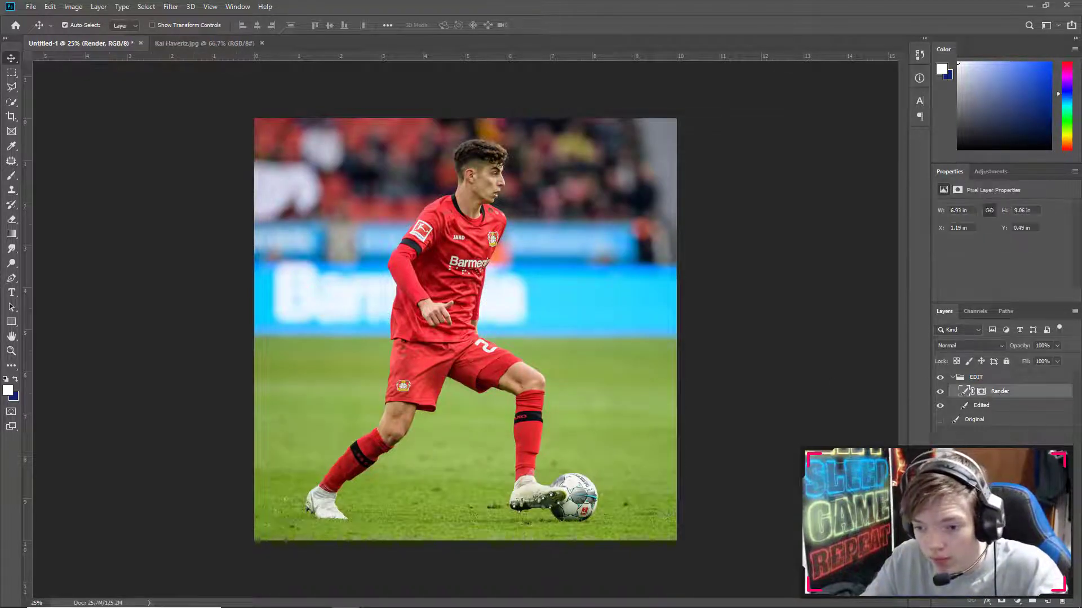
pyautogui.click(1033, 602)
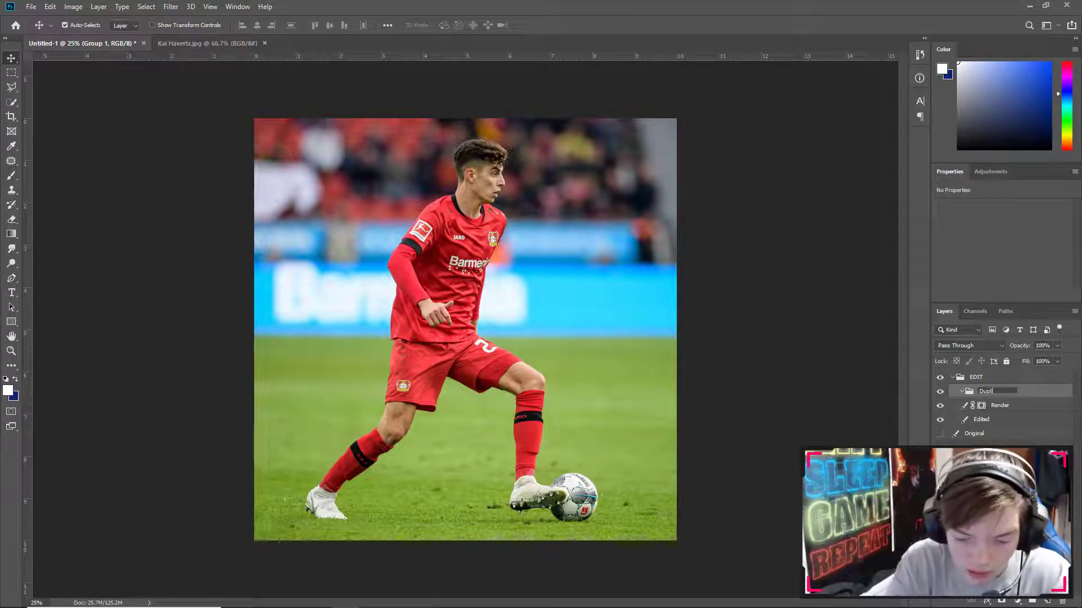
pyautogui.write('s')
pyautogui.press('Return')
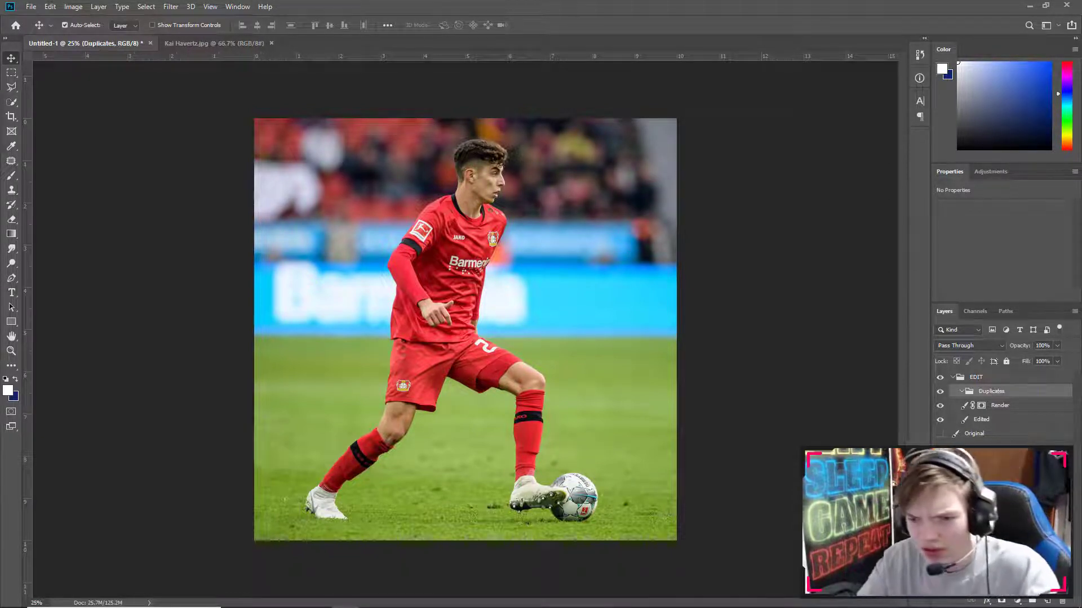
# Step: Collapse and hide the Duplicates group, and collapse the EDIT group
pyautogui.click(961, 394)
pyautogui.moveTo(999, 405)
pyautogui.mouseDown()
pyautogui.moveTo(1006, 422)
pyautogui.moveTo(996, 411)
pyautogui.mouseUp()
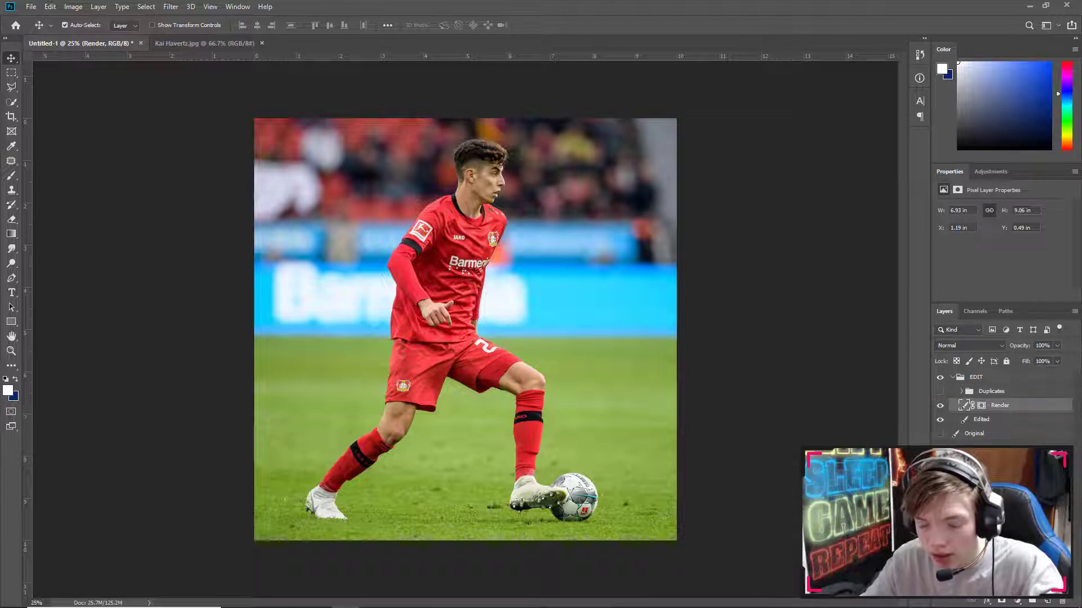
pyautogui.click(952, 376)
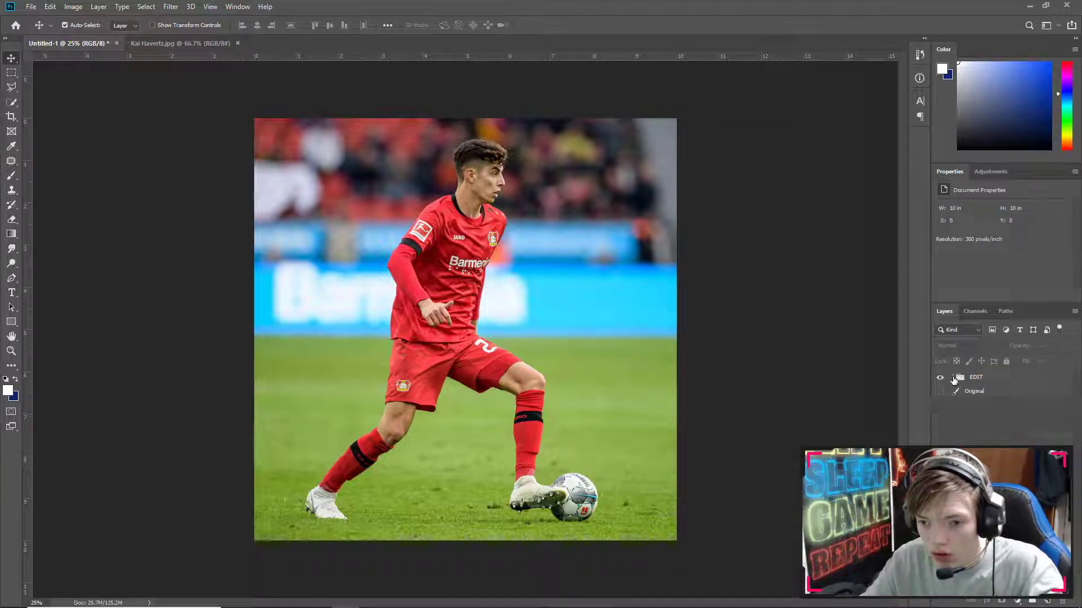
# Step: Duplicate the EDIT group and the Original layer, hide the copies, and move them into the Duplicates group inside EDIT
pyautogui.click(983, 378)
pyautogui.keyDown('shift'); pyautogui.click(981, 393); pyautogui.keyUp('shift')
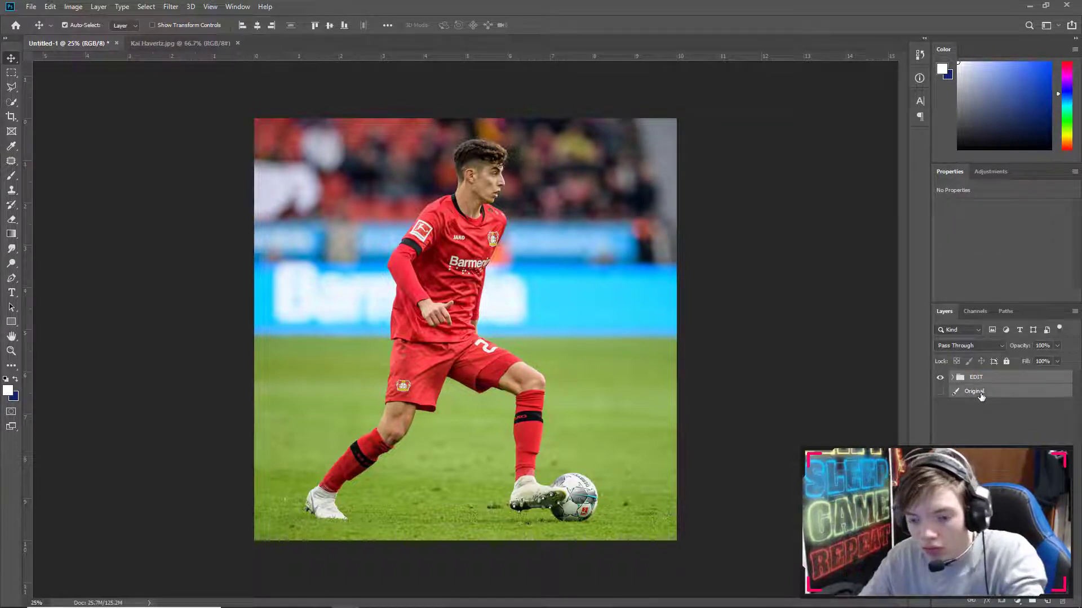
pyautogui.hotkey('ctrl', 'j')
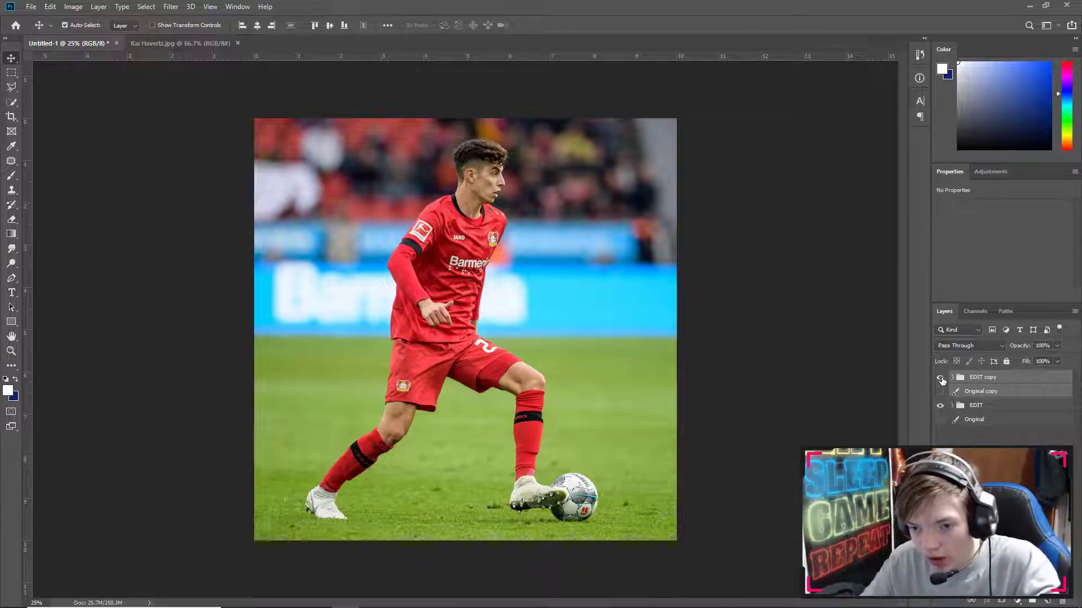
pyautogui.hotkey('ctrl', ',')
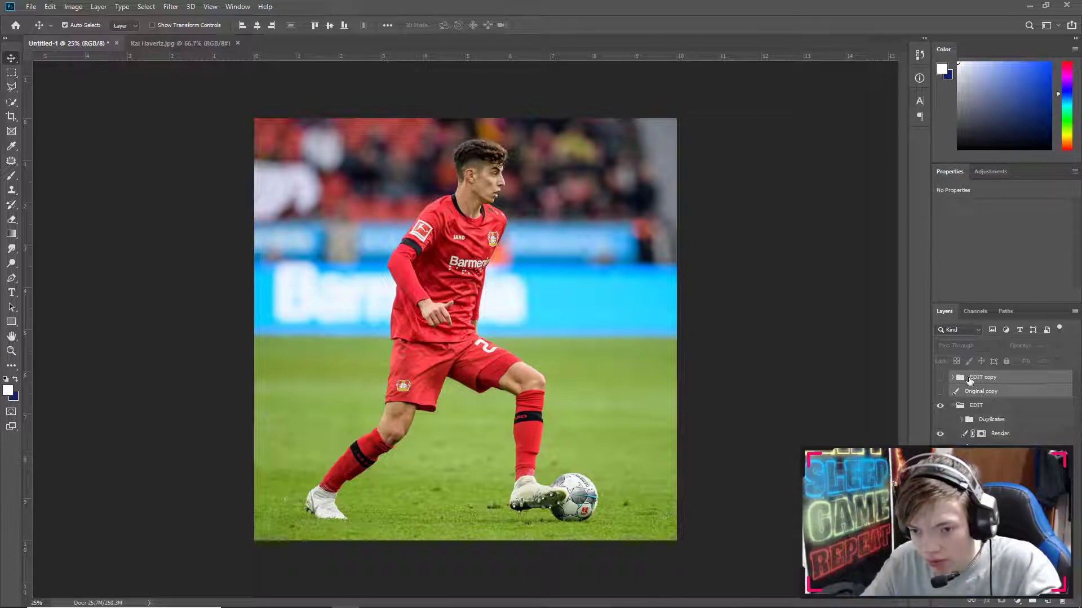
pyautogui.click(952, 406)
pyautogui.moveTo(979, 419); pyautogui.dragTo(978, 418)
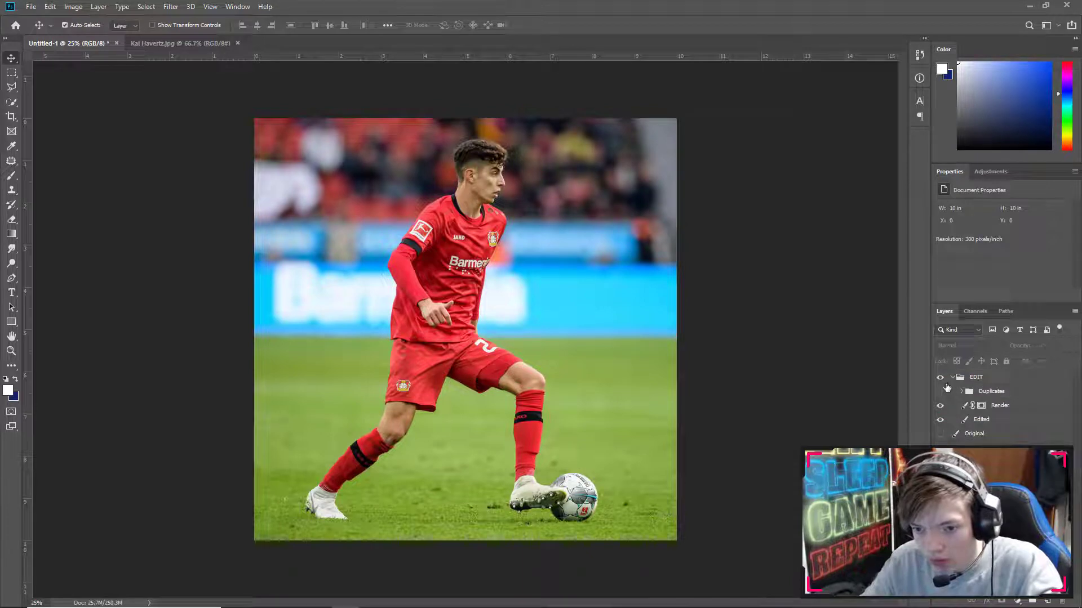
pyautogui.click(963, 392)
pyautogui.click(963, 391)
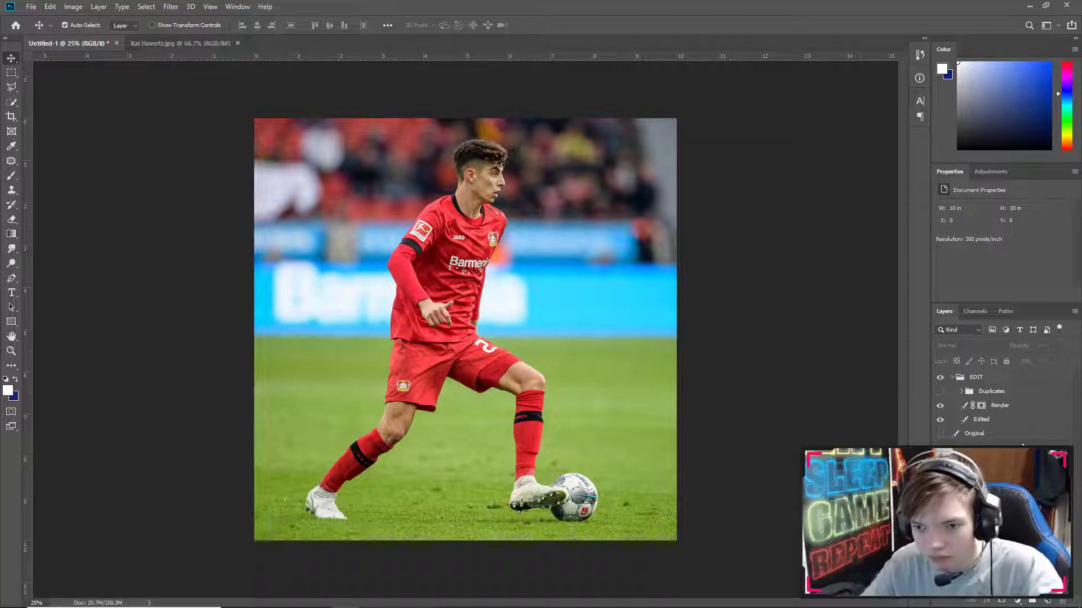
# Step: Convert the masked Render layer to a smart object and rasterize it so the mask is baked in
pyautogui.click(967, 410)
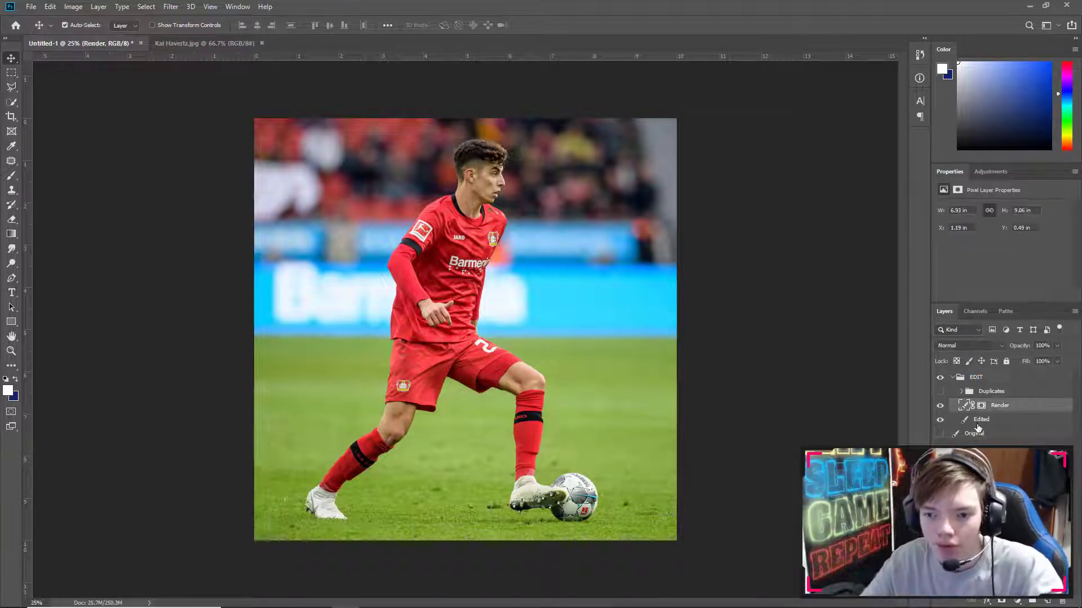
pyautogui.rightClick(1007, 407)
pyautogui.click(926, 287)
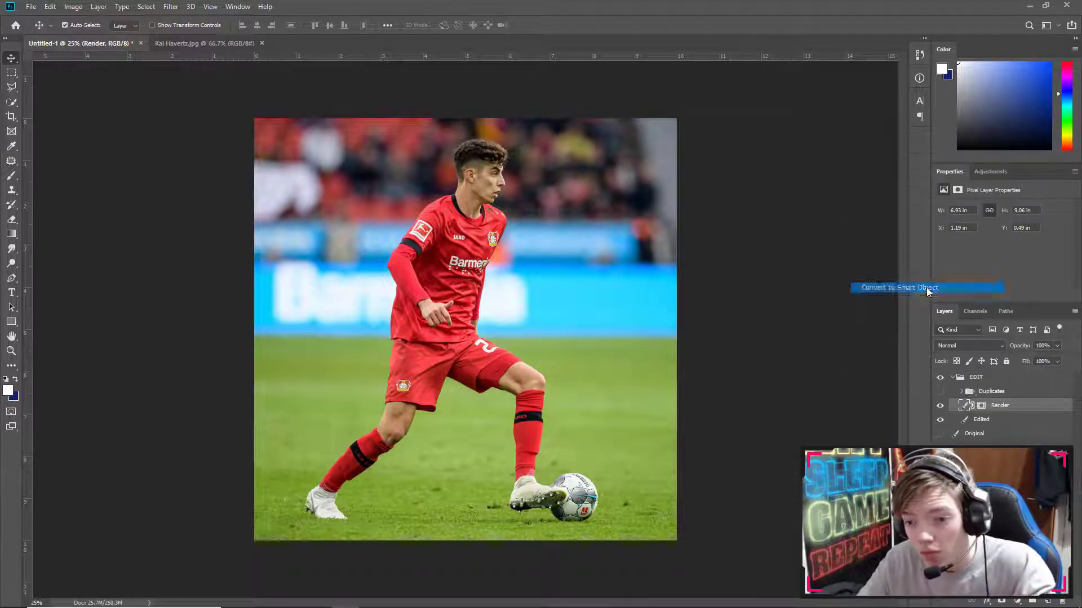
pyautogui.rightClick(997, 404)
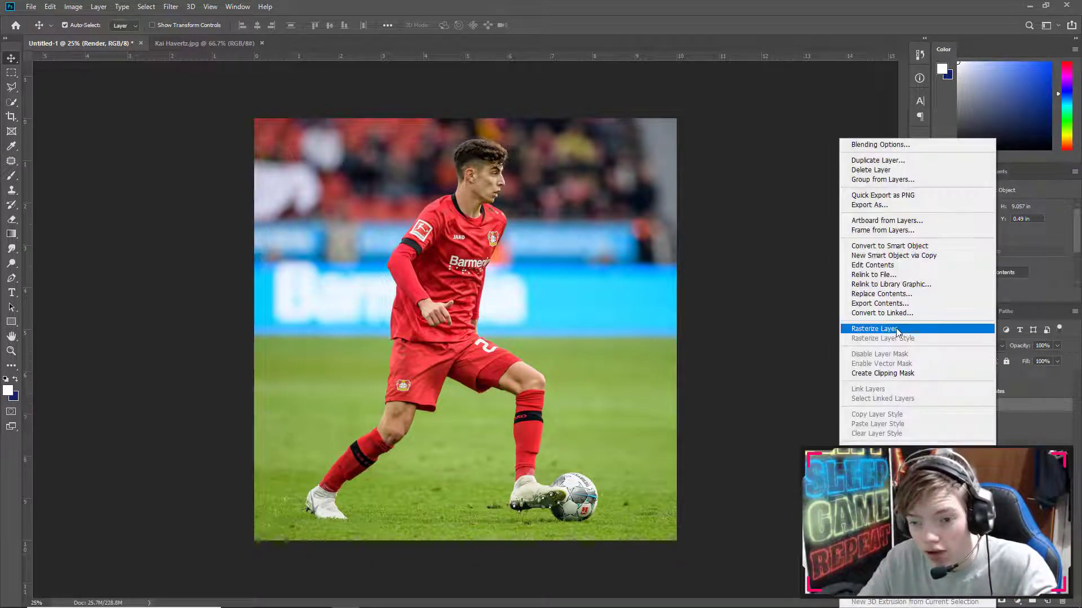
pyautogui.click(899, 328)
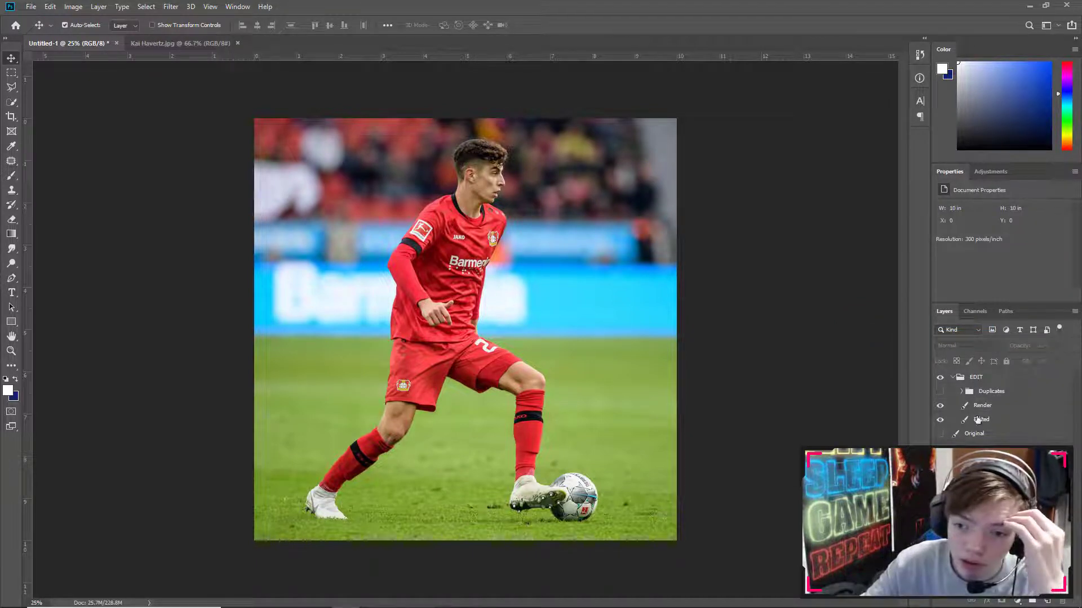
# Step: Toggle the Render and Edited layers' visibility to check the rasterized player cutout against transparency
pyautogui.click(939, 406)
pyautogui.click(942, 417)
pyautogui.click(941, 405)
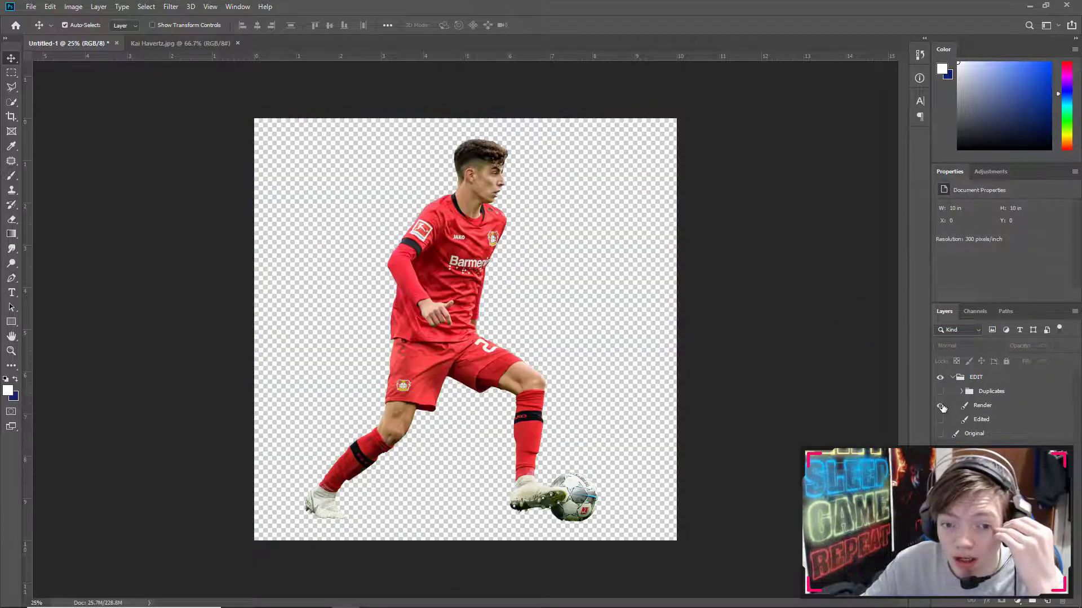
pyautogui.click(941, 420)
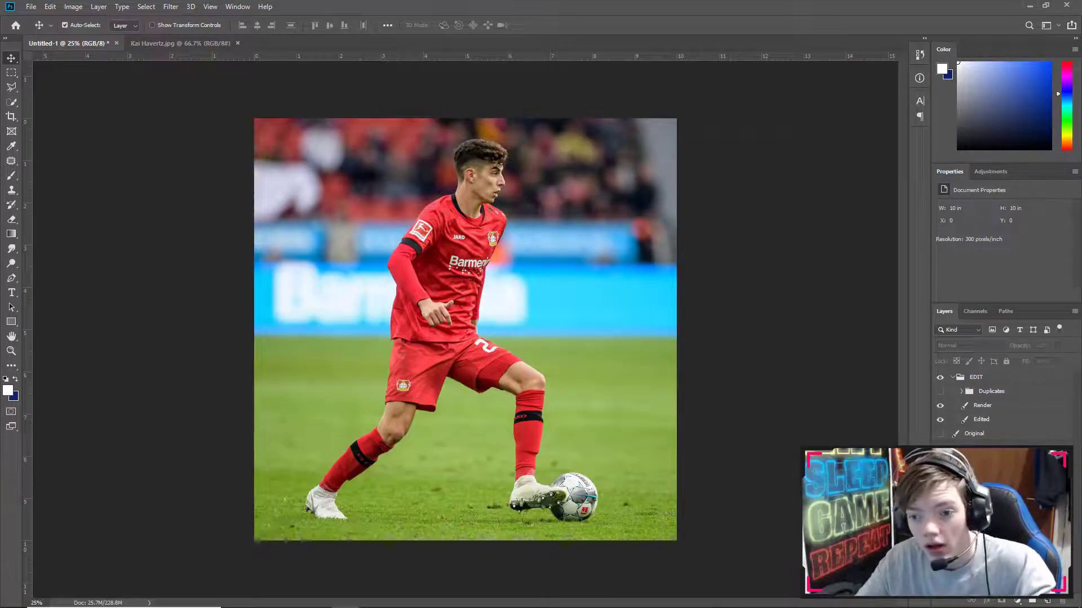
# Step: Duplicate the Render layer, move the copy below Render, and hide it
pyautogui.click(990, 407)
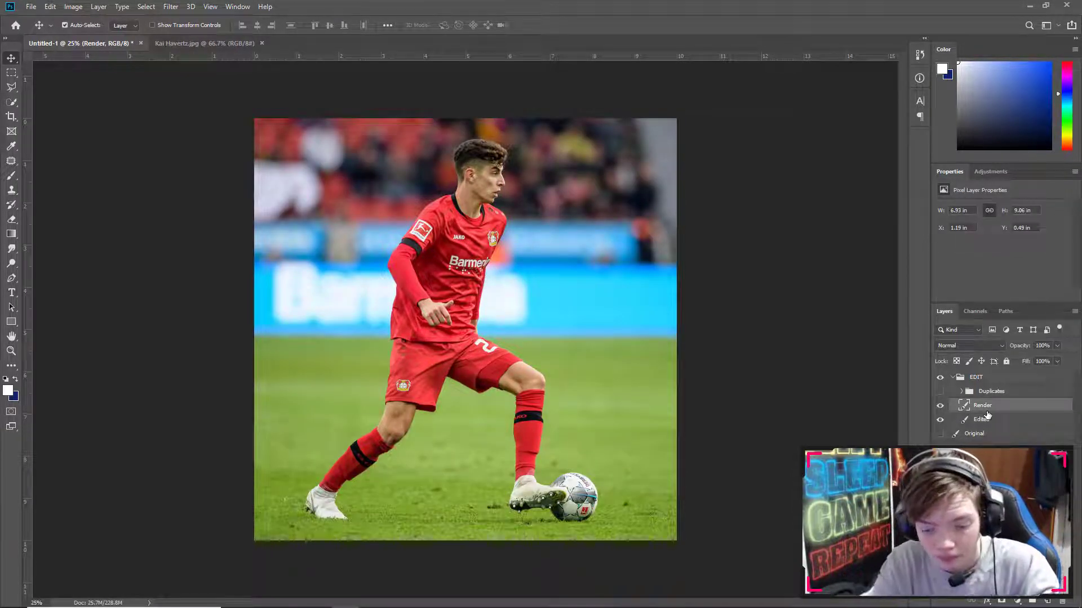
pyautogui.hotkey('ctrl', 'j')
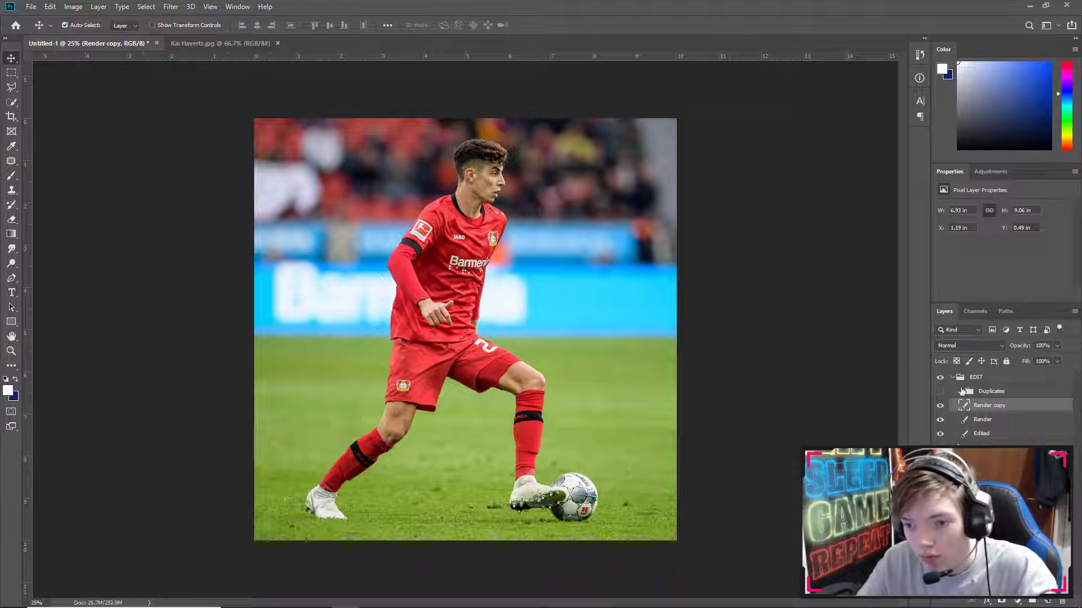
pyautogui.moveTo(985, 423); pyautogui.dragTo(982, 418)
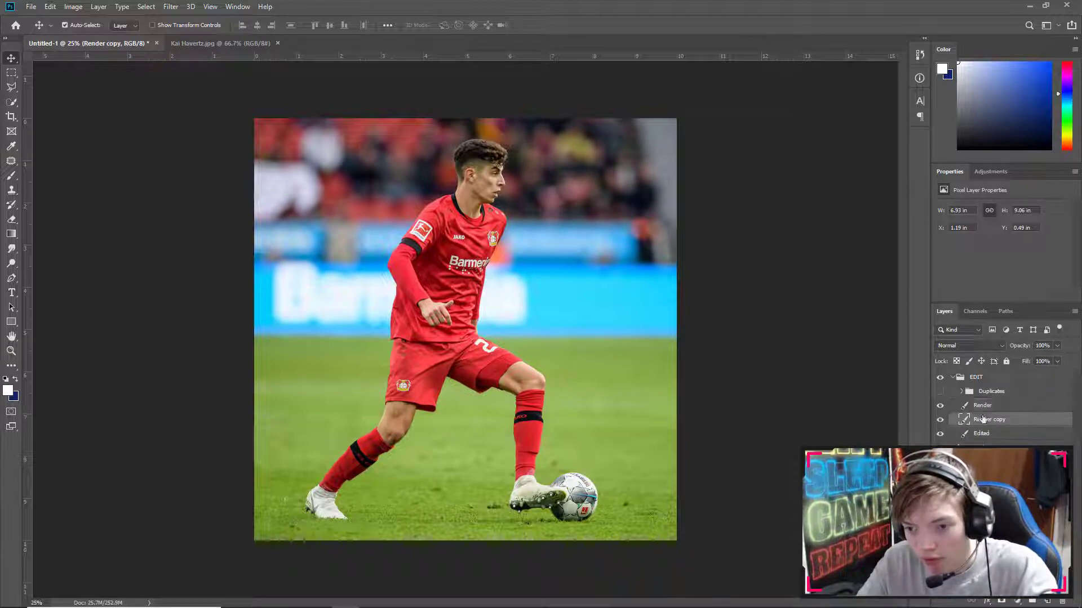
pyautogui.click(939, 420)
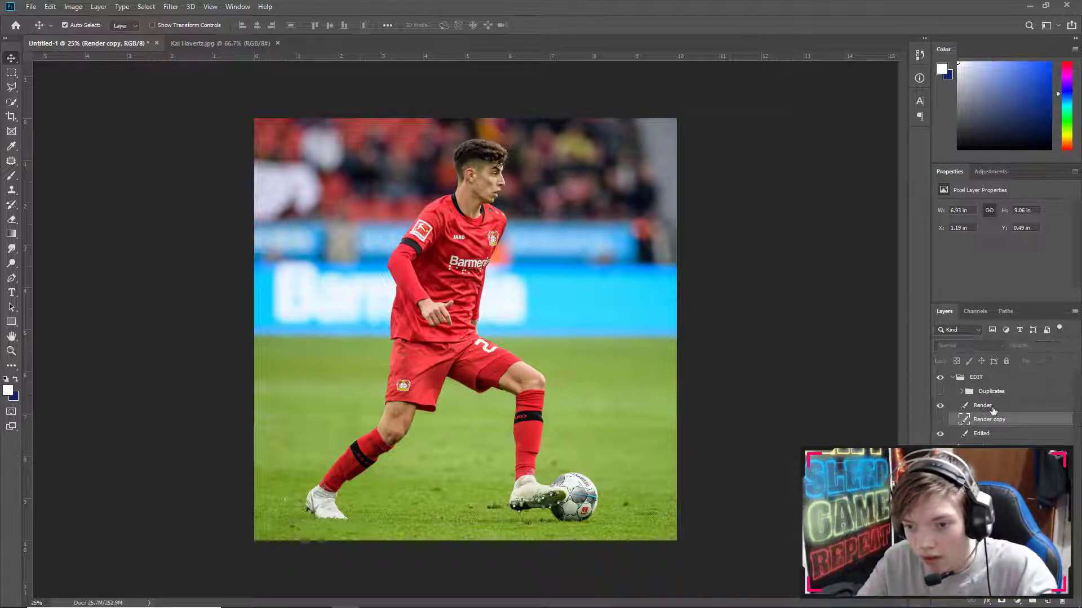
pyautogui.click(992, 403)
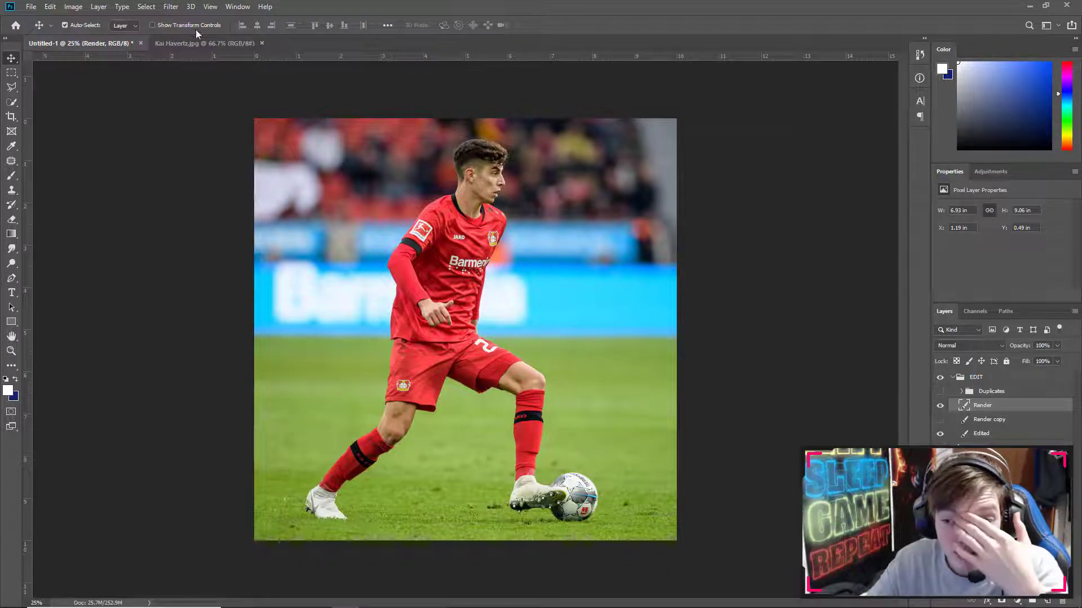
pyautogui.click(170, 6)
pyautogui.moveTo(190, 6)
pyautogui.click(890, 425)
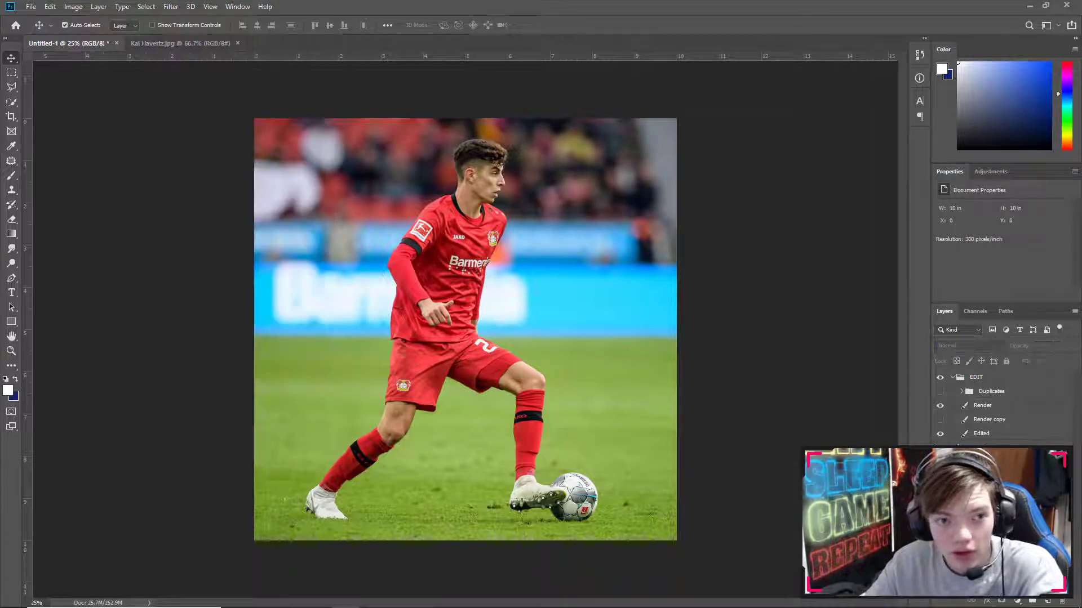
pyautogui.click(170, 6)
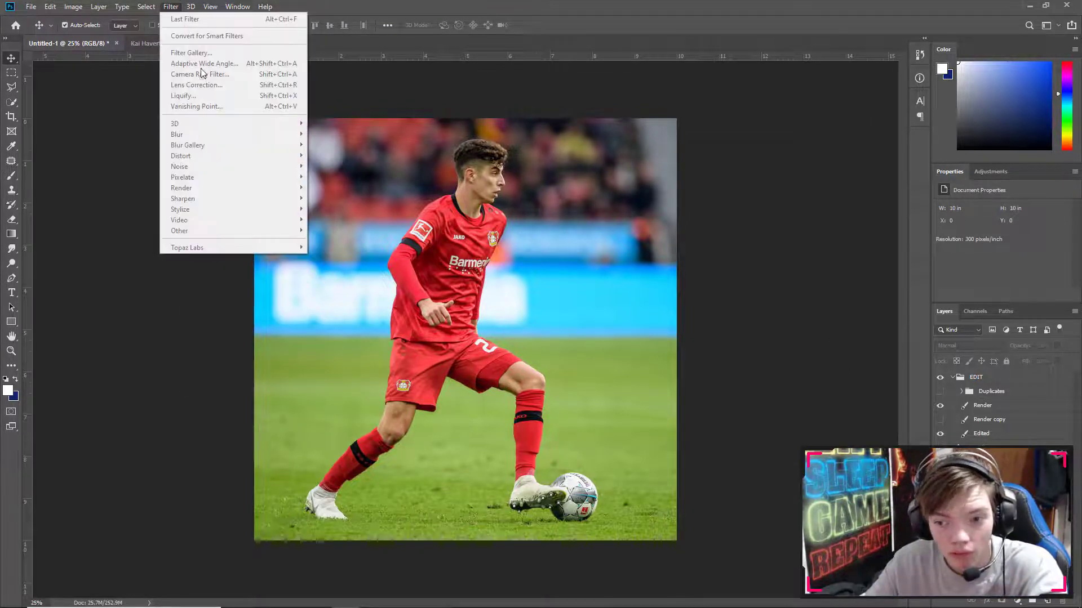
pyautogui.click(1055, 433)
pyautogui.click(992, 405)
pyautogui.click(1003, 445)
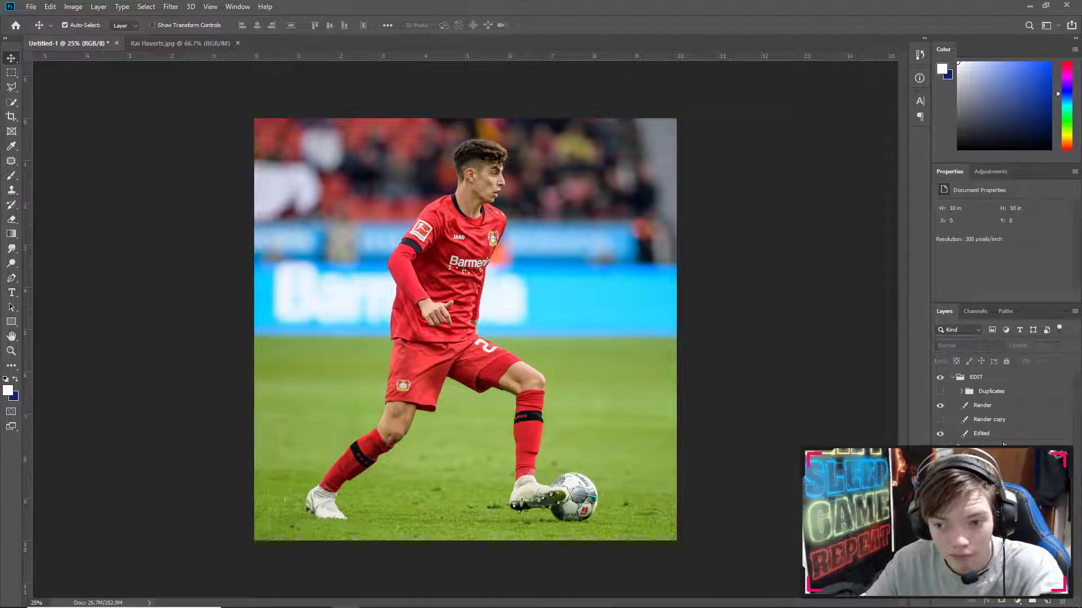
# Step: Apply the Camera Raw Filter to the Render layer with Exposure +0.50, Texture +17 and Clarity +18
pyautogui.click(994, 408)
pyautogui.click(170, 6)
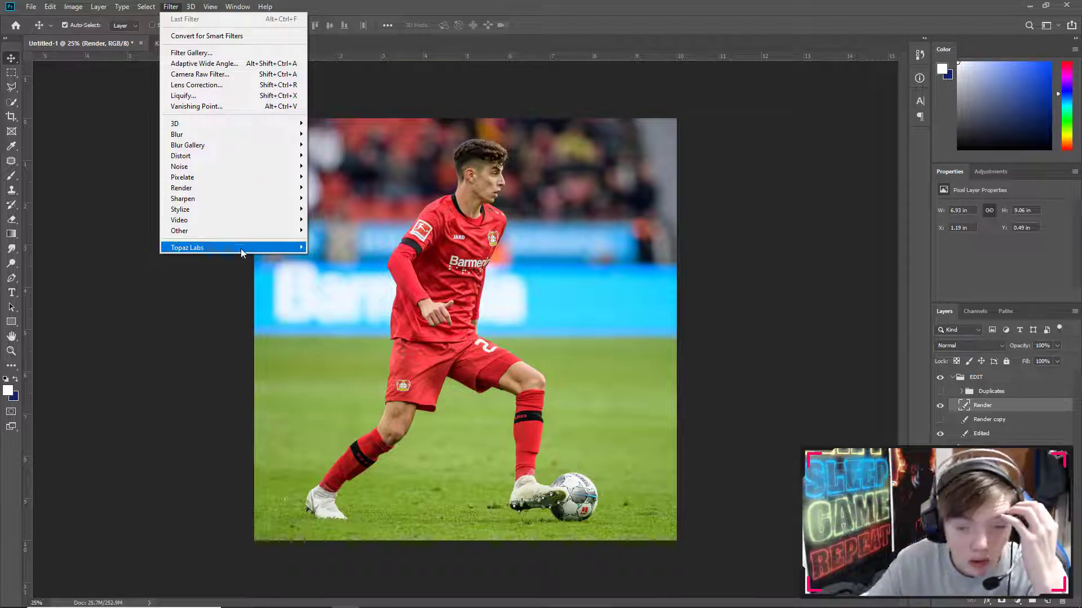
pyautogui.moveTo(237, 249)
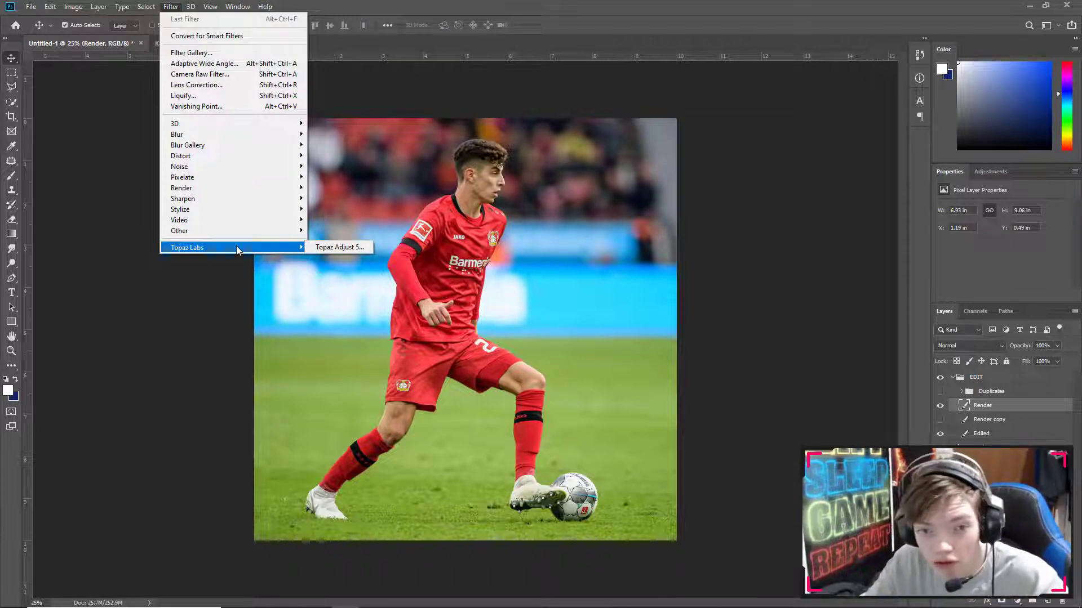
pyautogui.click(228, 75)
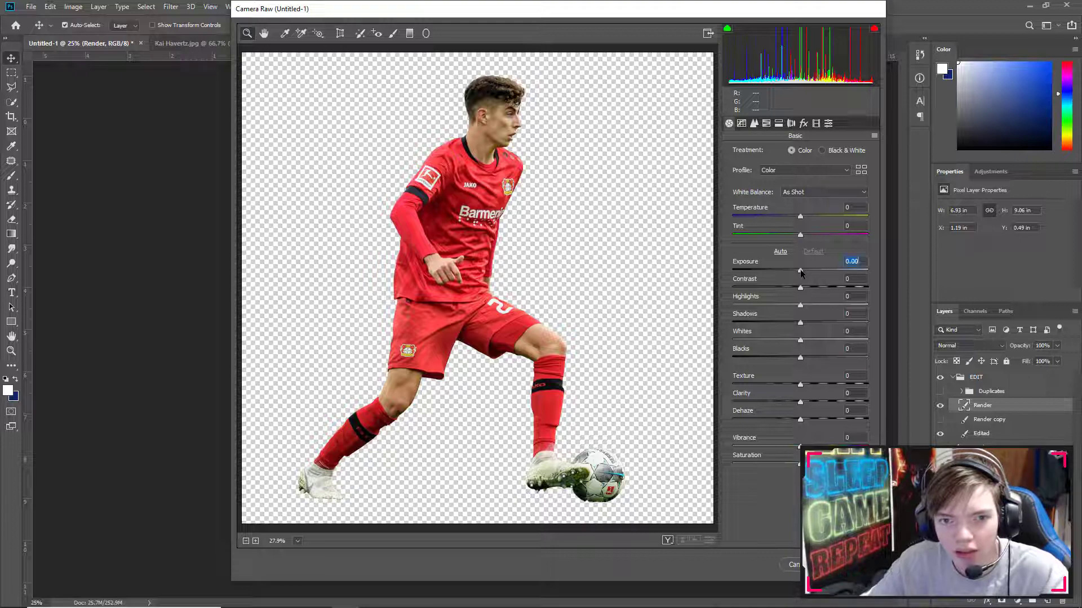
pyautogui.moveTo(801, 273); pyautogui.dragTo(809, 273)
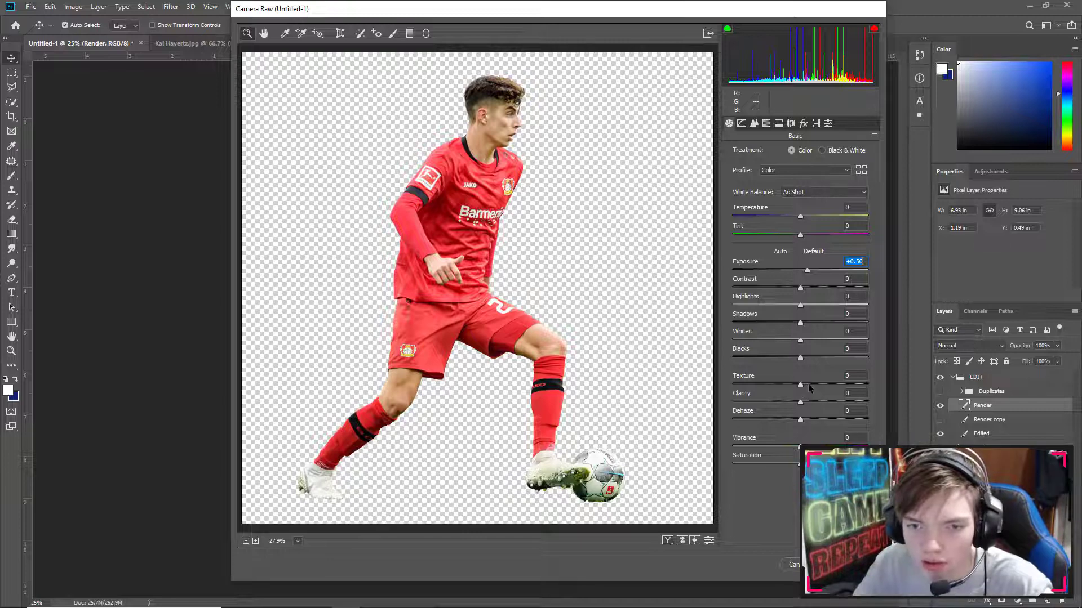
pyautogui.moveTo(808, 384); pyautogui.dragTo(816, 385)
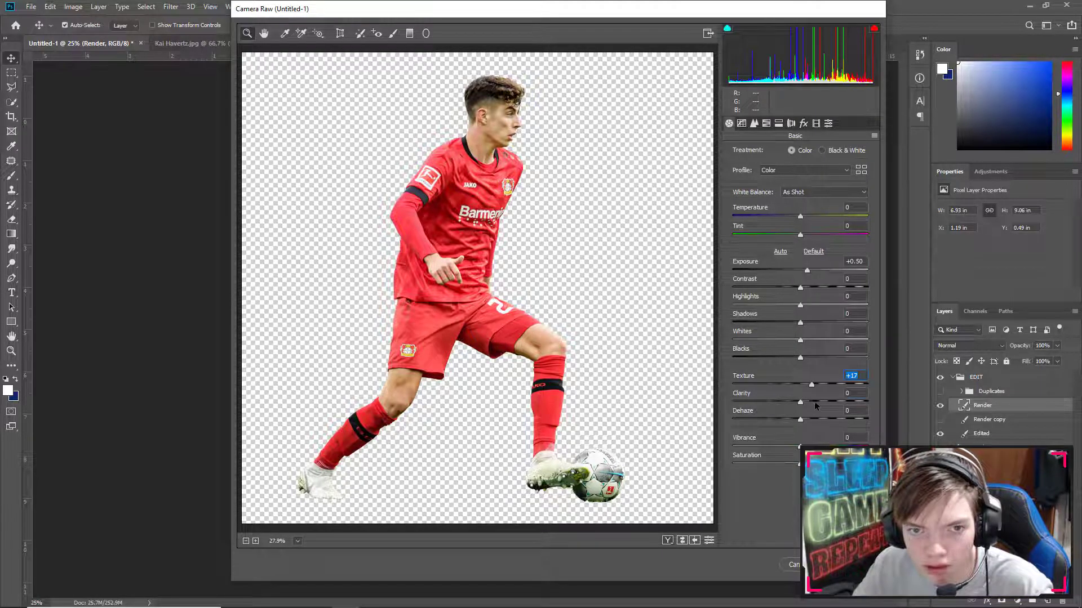
pyautogui.click(815, 403)
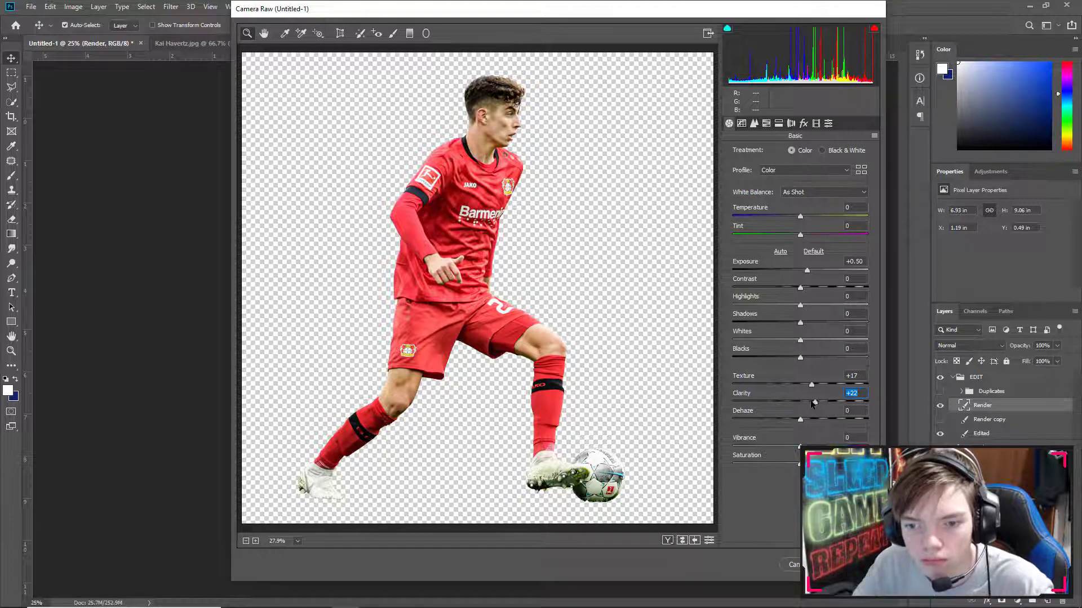
pyautogui.click(811, 402)
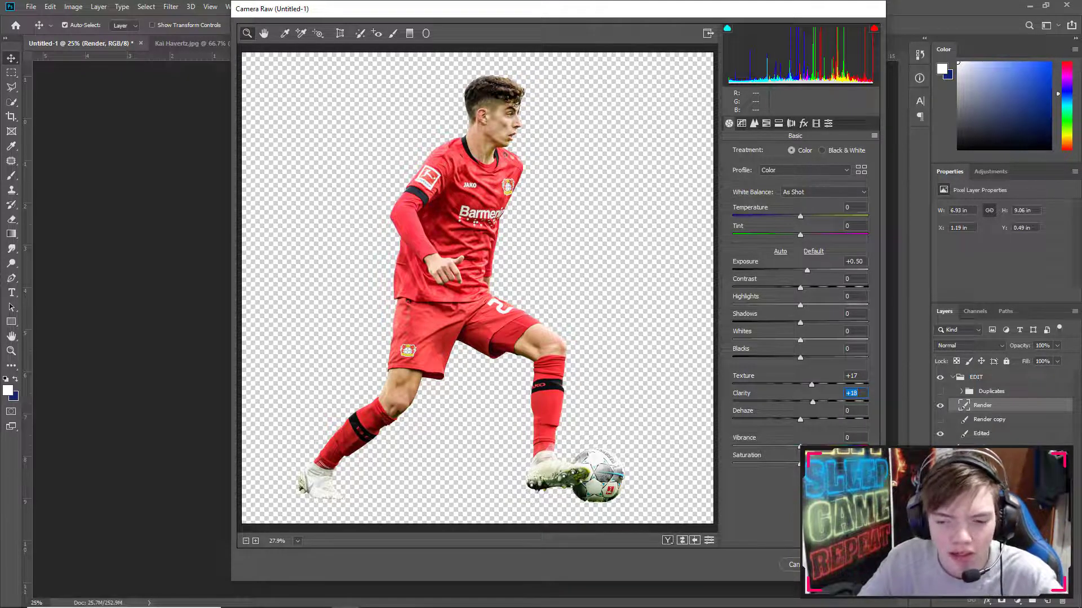
pyautogui.press('Return')
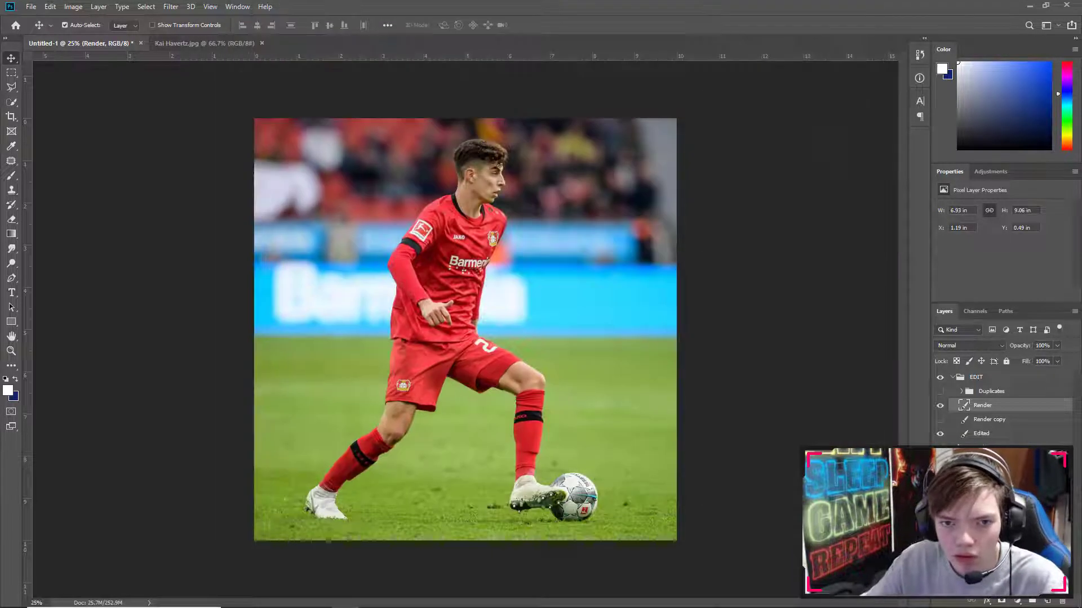
# Step: Show the Render copy and toggle the Render layer's visibility to compare the player before and after the Camera Raw changes
pyautogui.click(940, 422)
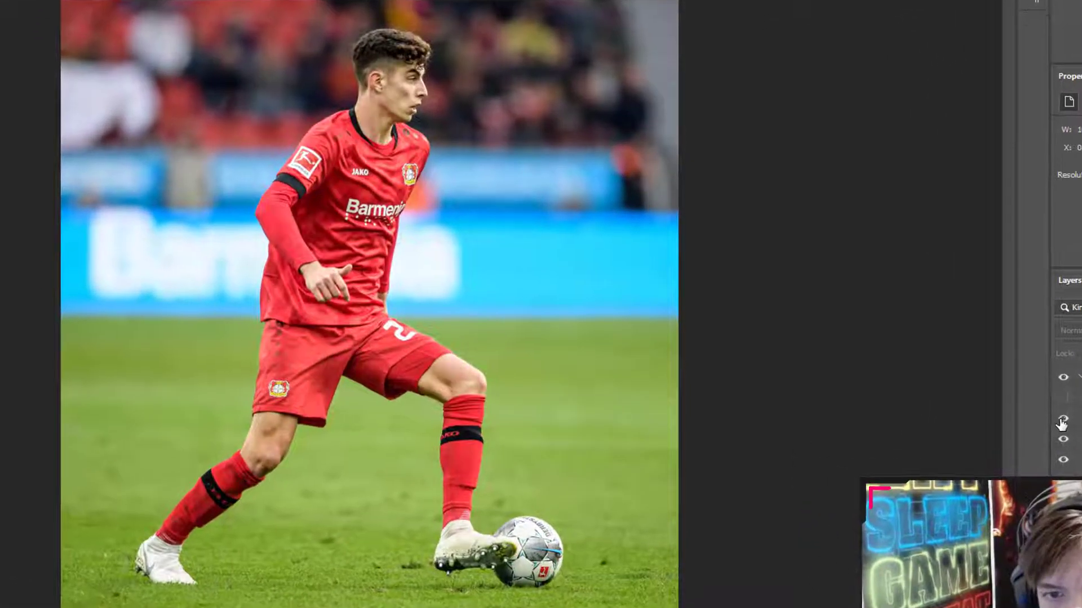
pyautogui.click(939, 407)
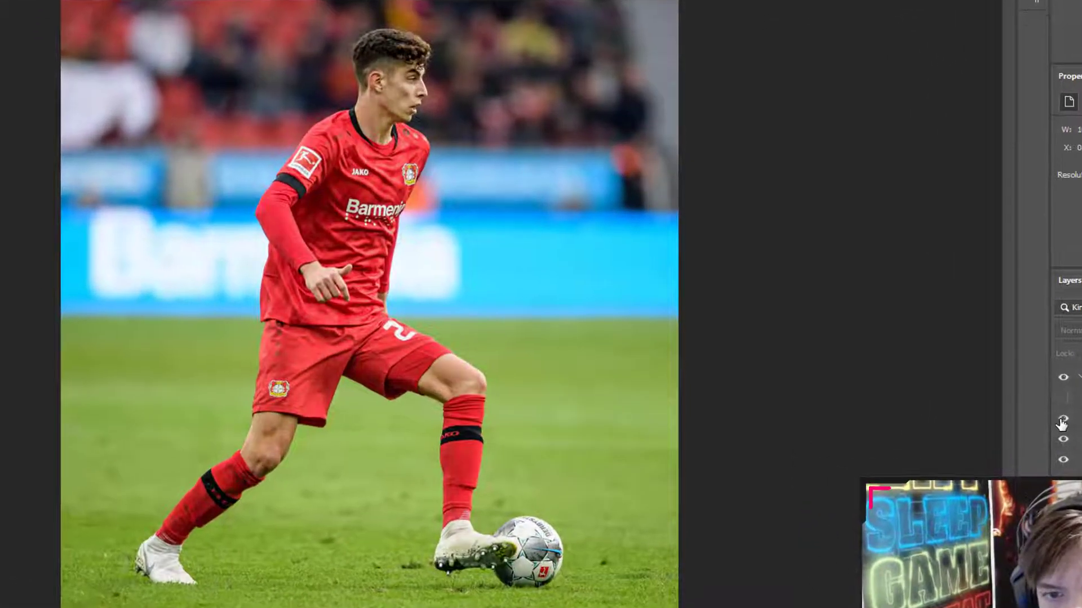
pyautogui.click(1062, 422)
pyautogui.click(1062, 422)
pyautogui.click(1062, 423)
pyautogui.click(1062, 424)
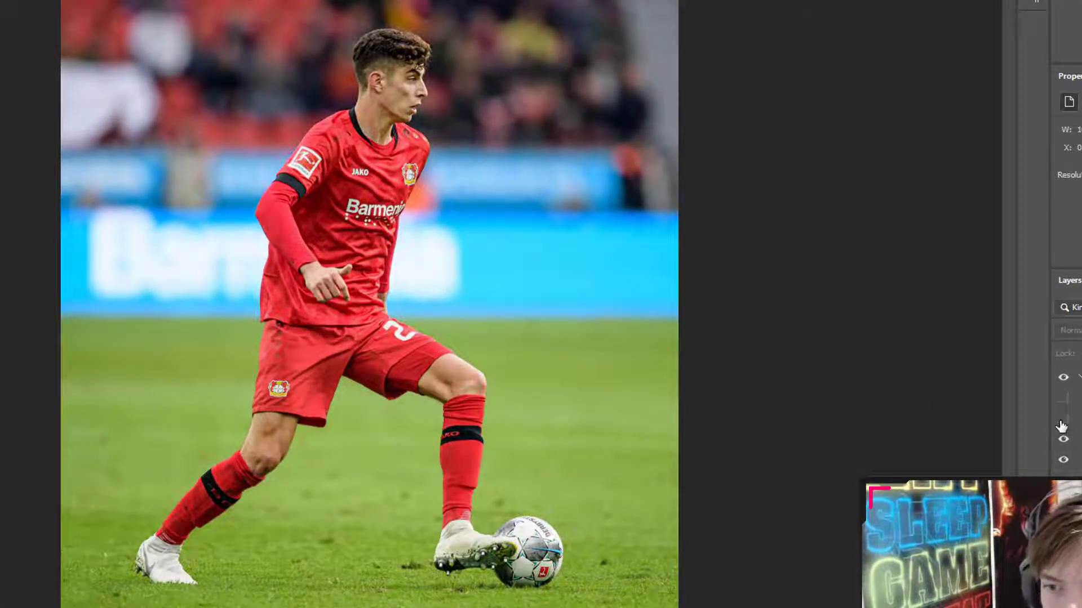
pyautogui.click(1062, 423)
pyautogui.click(1062, 423)
pyautogui.click(1062, 423)
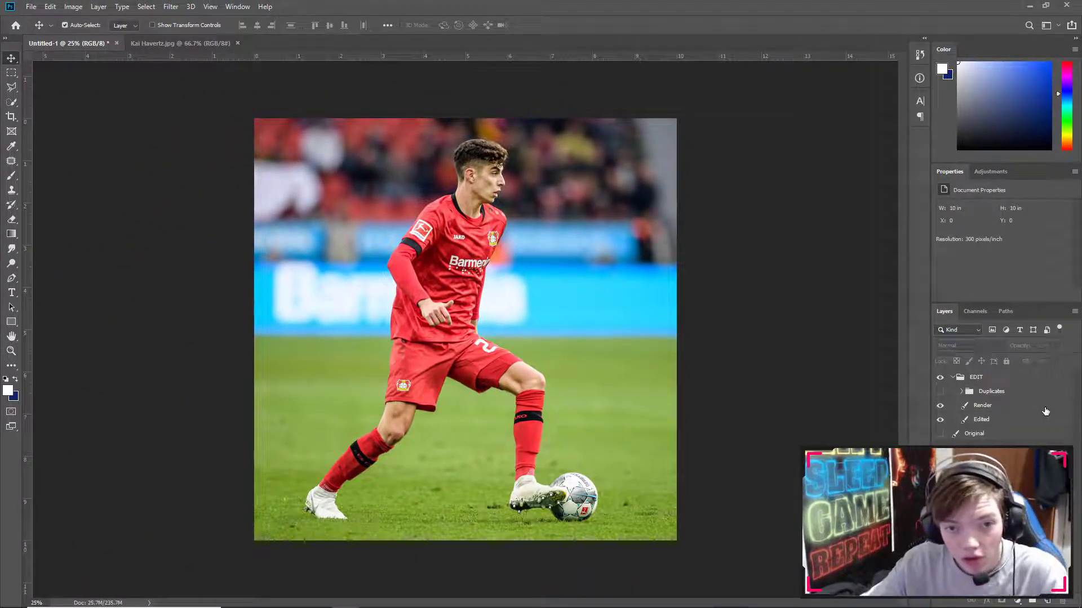
pyautogui.click(939, 420)
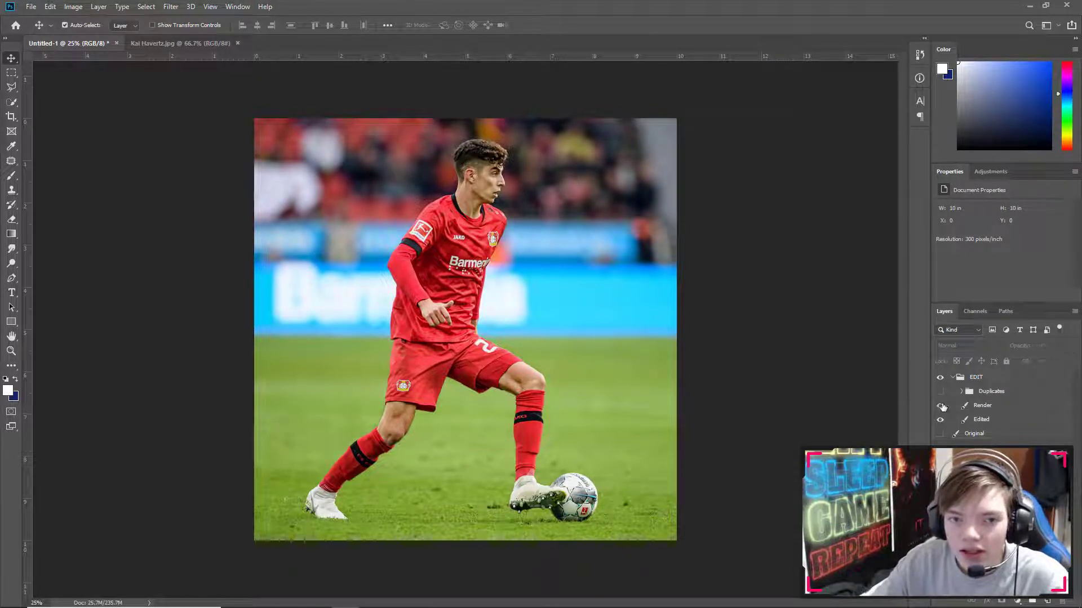
pyautogui.click(940, 419)
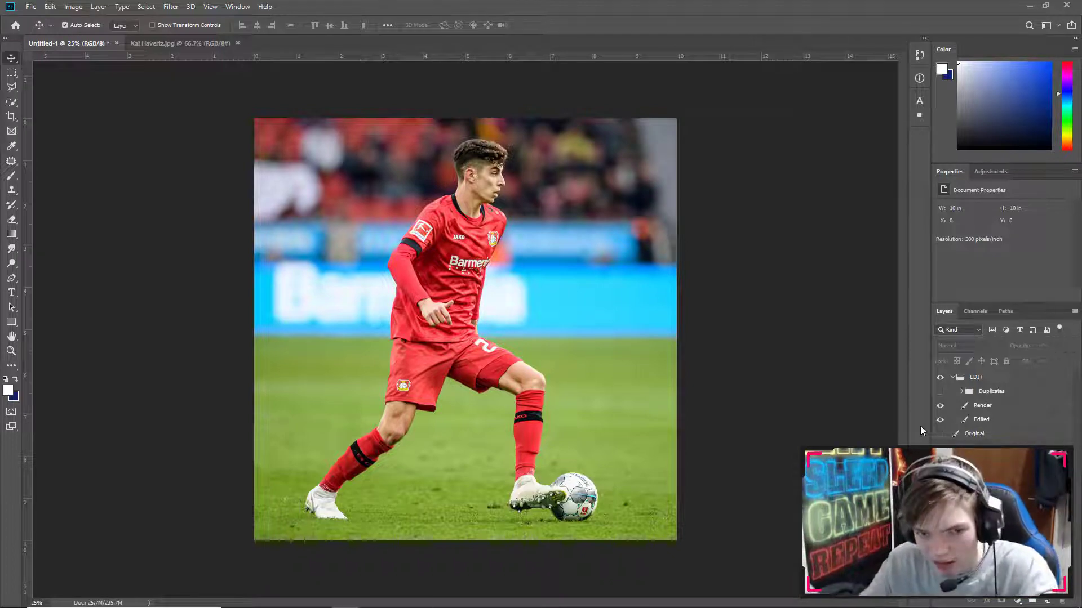
# Step: Create a layer group named CC directly above the Render layer in the EDIT group
pyautogui.click(1010, 400)
pyautogui.click(1004, 406)
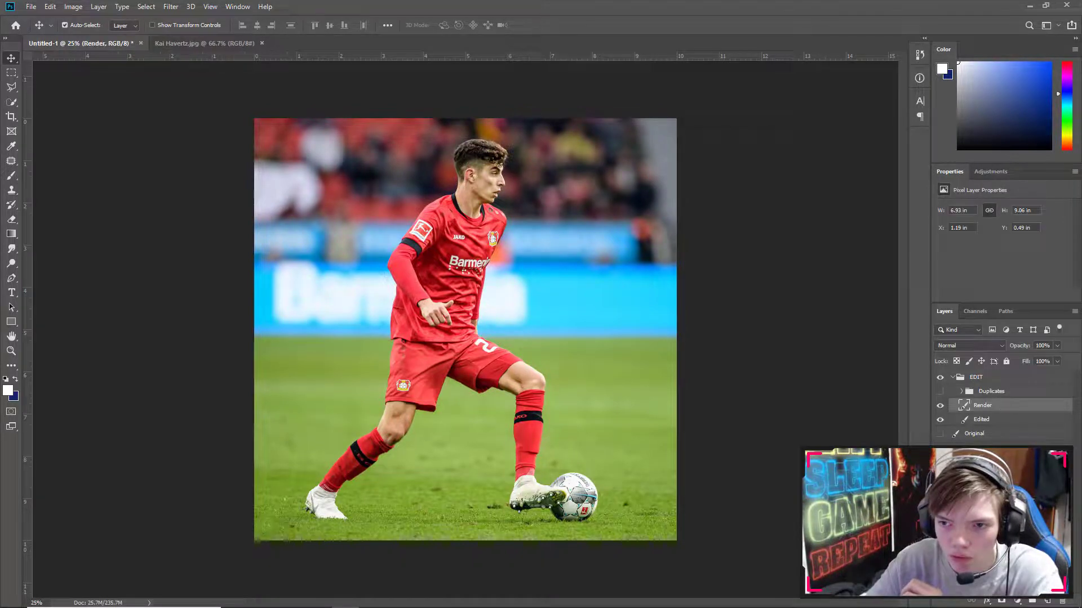
pyautogui.click(990, 172)
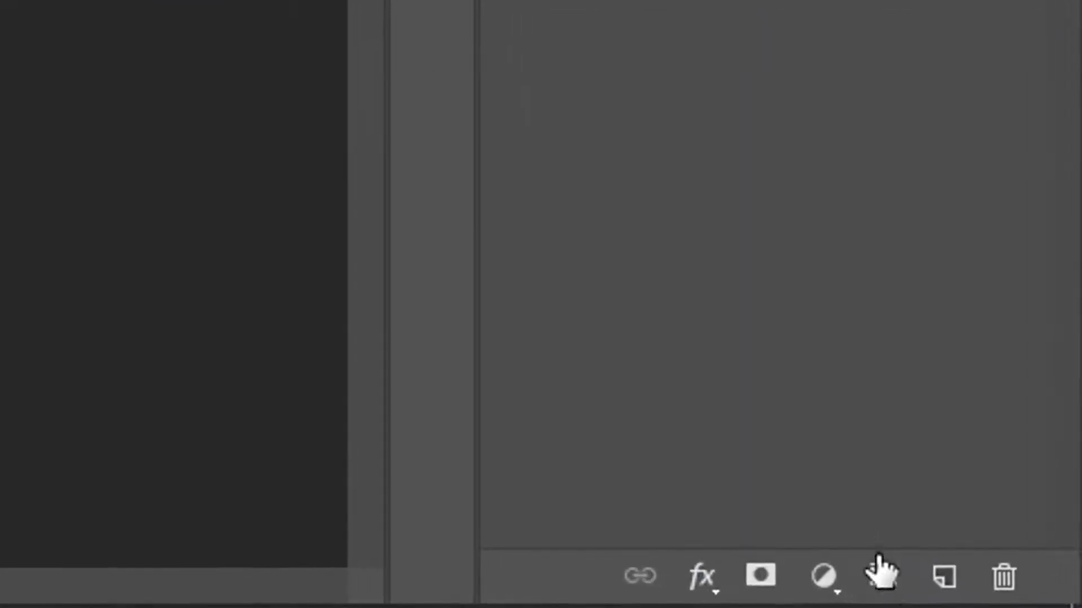
pyautogui.click(881, 569)
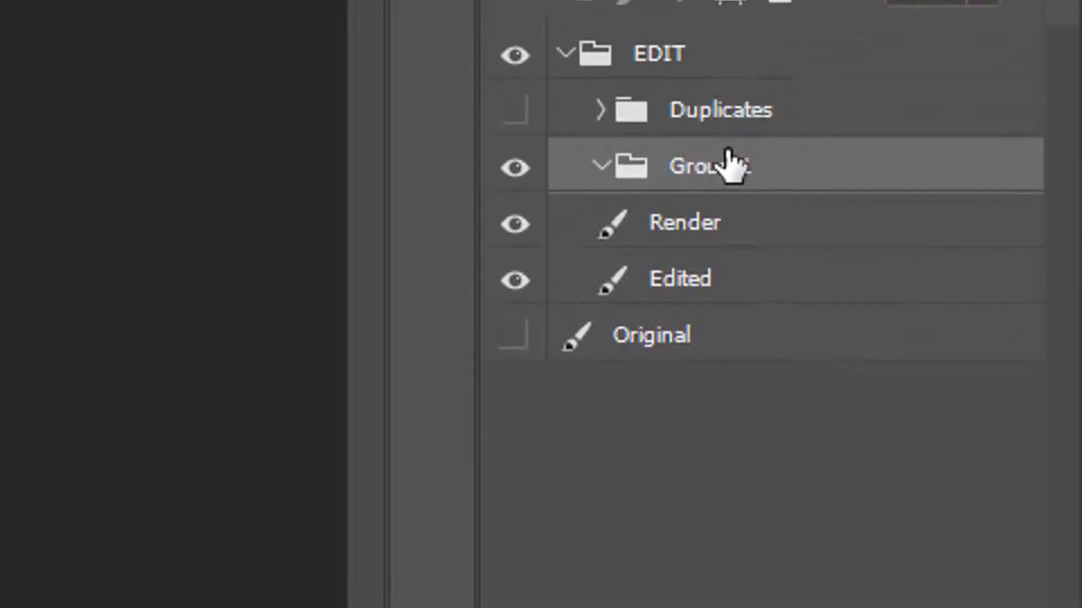
pyautogui.doubleClick(724, 164)
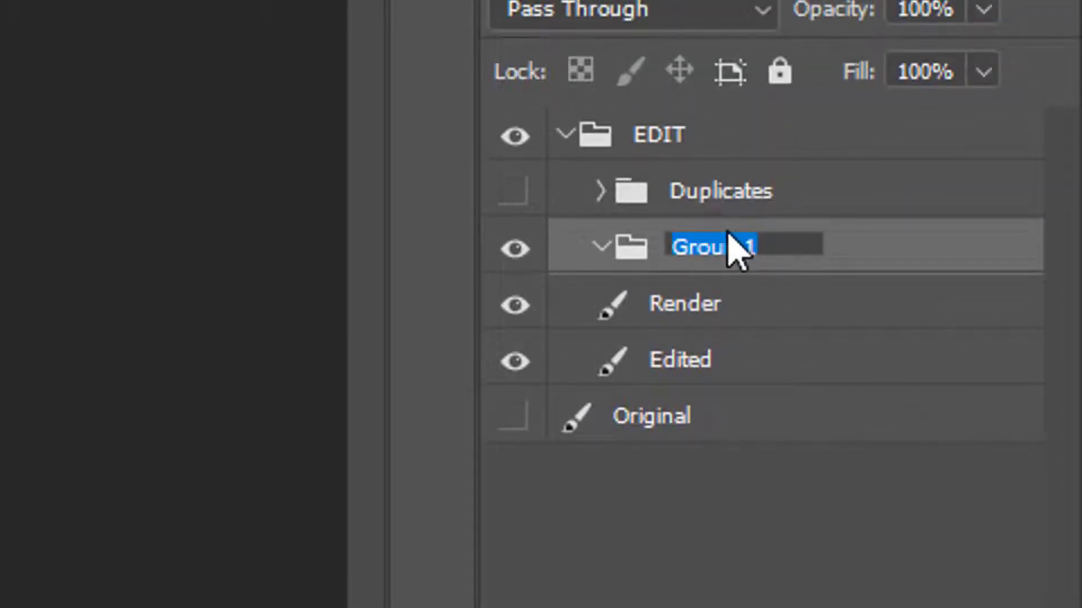
pyautogui.write('CC')
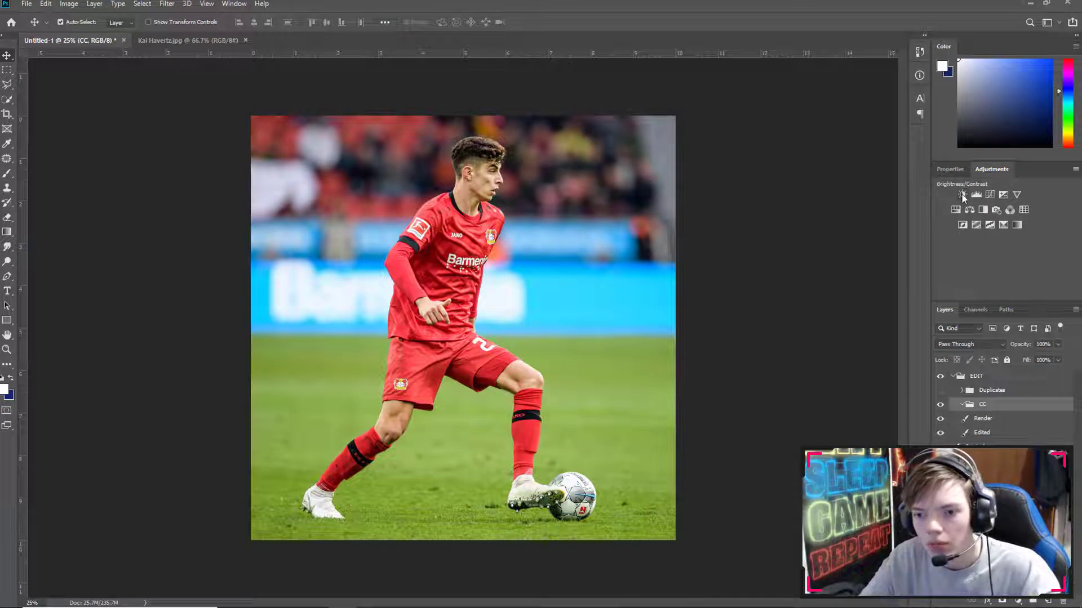
# Step: Add a Brightness/Contrast adjustment layer inside the CC group with Brightness 12 and Contrast 11
pyautogui.click(962, 195)
pyautogui.moveTo(1021, 419); pyautogui.dragTo(1017, 407)
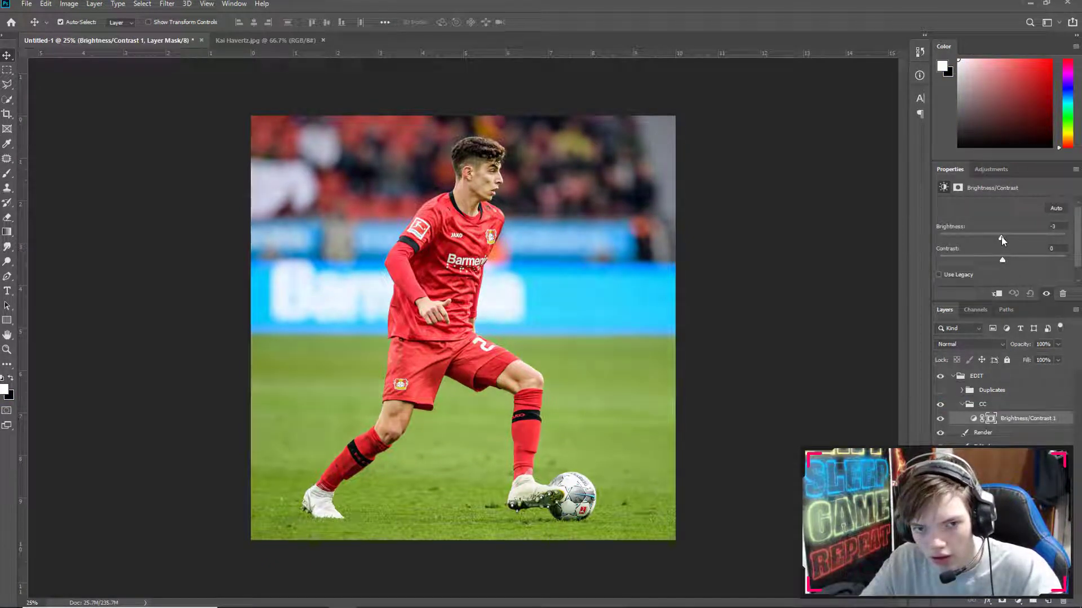
pyautogui.moveTo(1001, 237); pyautogui.dragTo(1009, 235)
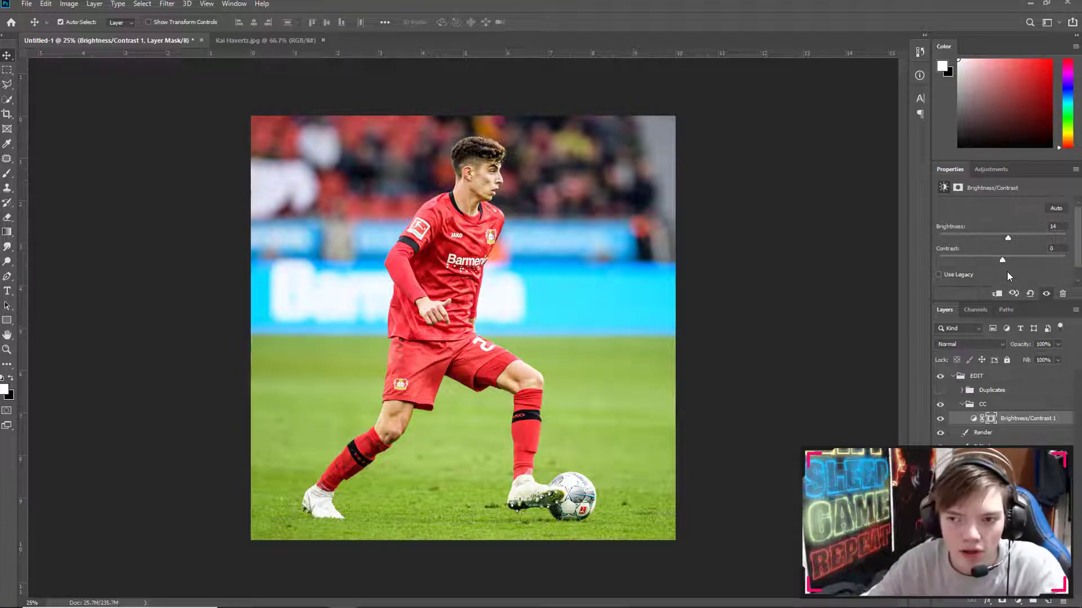
pyautogui.moveTo(1002, 261); pyautogui.dragTo(1005, 264)
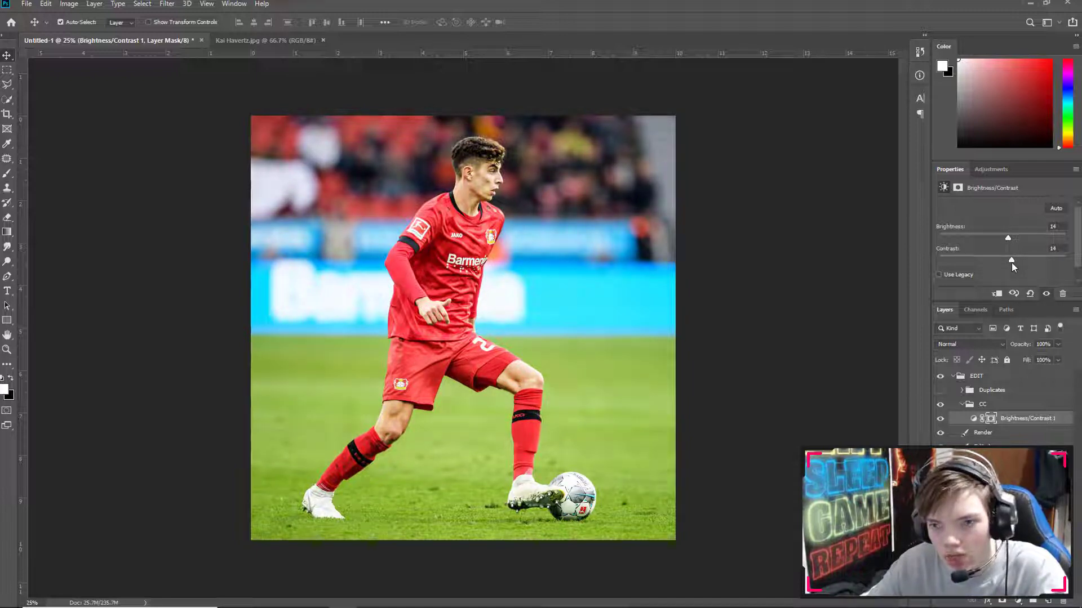
pyautogui.moveTo(1007, 239); pyautogui.dragTo(1009, 260)
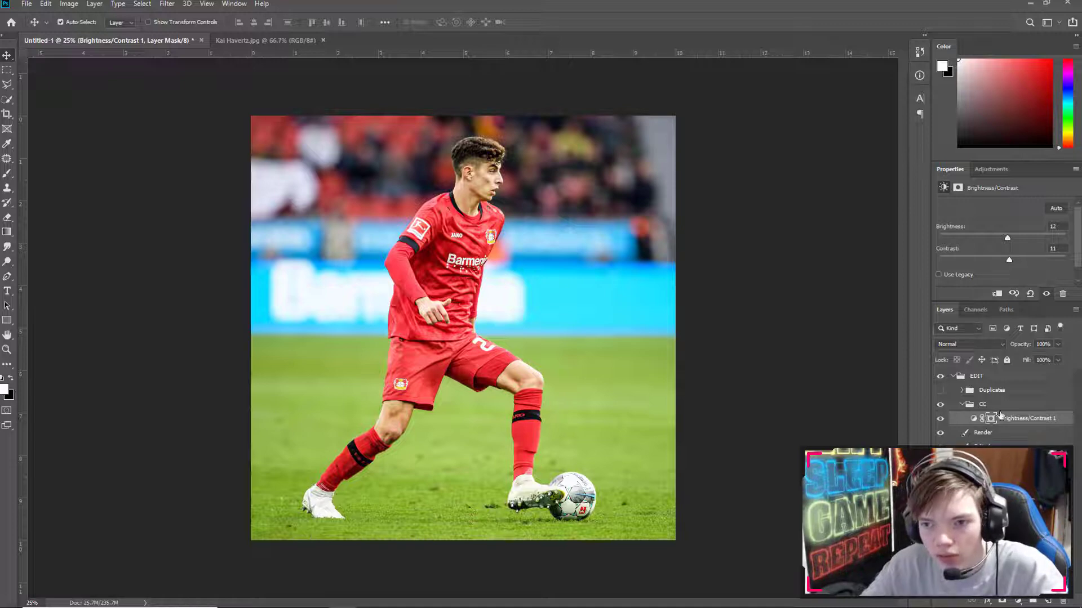
# Step: Add a Hue/Saturation adjustment layer above Brightness/Contrast, raise its Saturation slightly, and collapse the CC group
pyautogui.click(1001, 168)
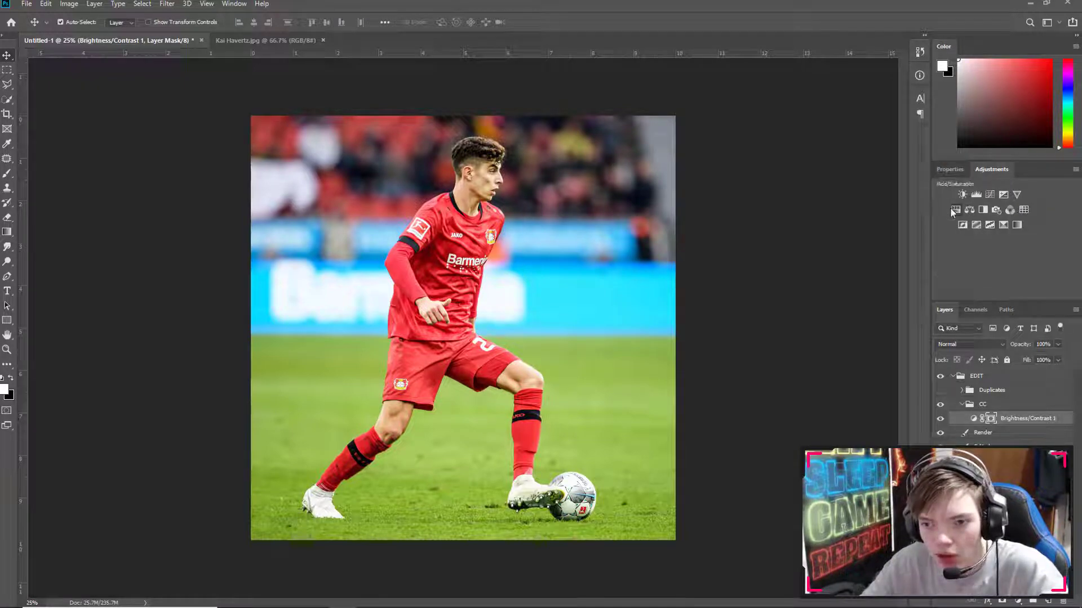
pyautogui.click(950, 207)
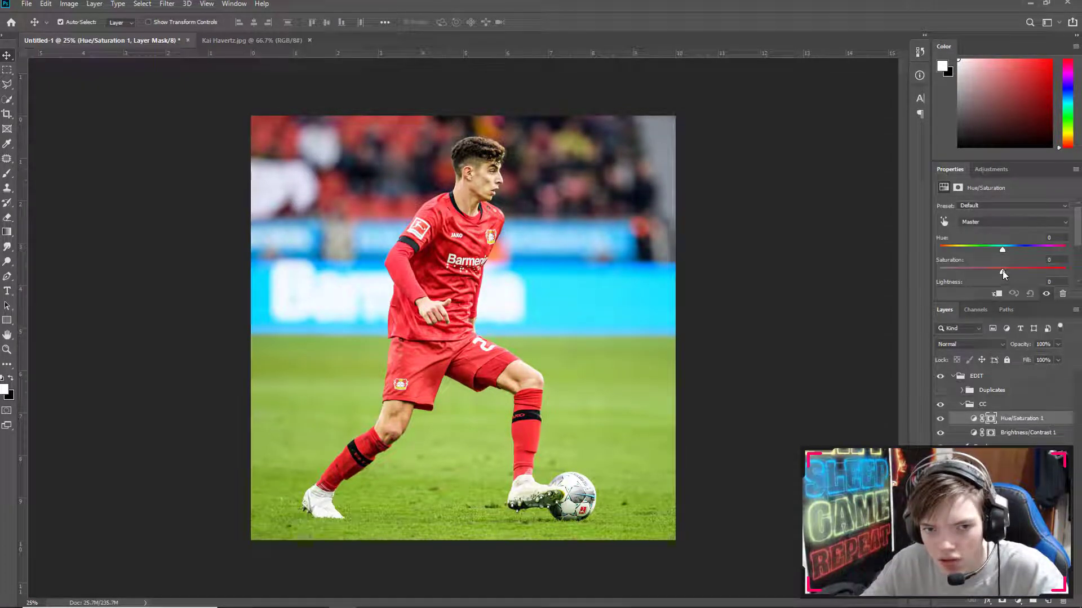
pyautogui.moveTo(1003, 272); pyautogui.dragTo(1008, 273)
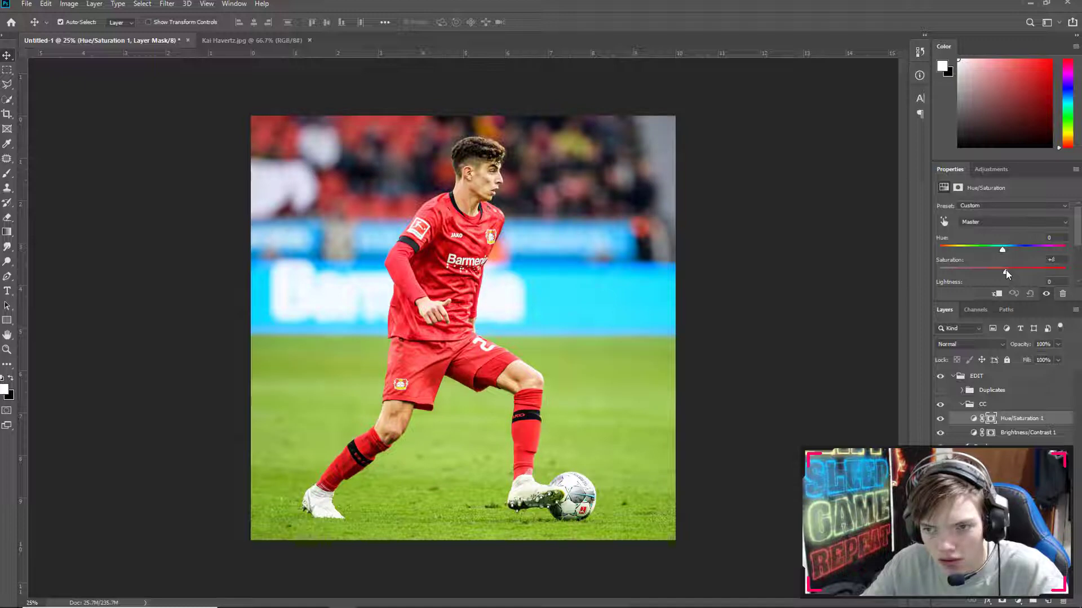
pyautogui.click(961, 405)
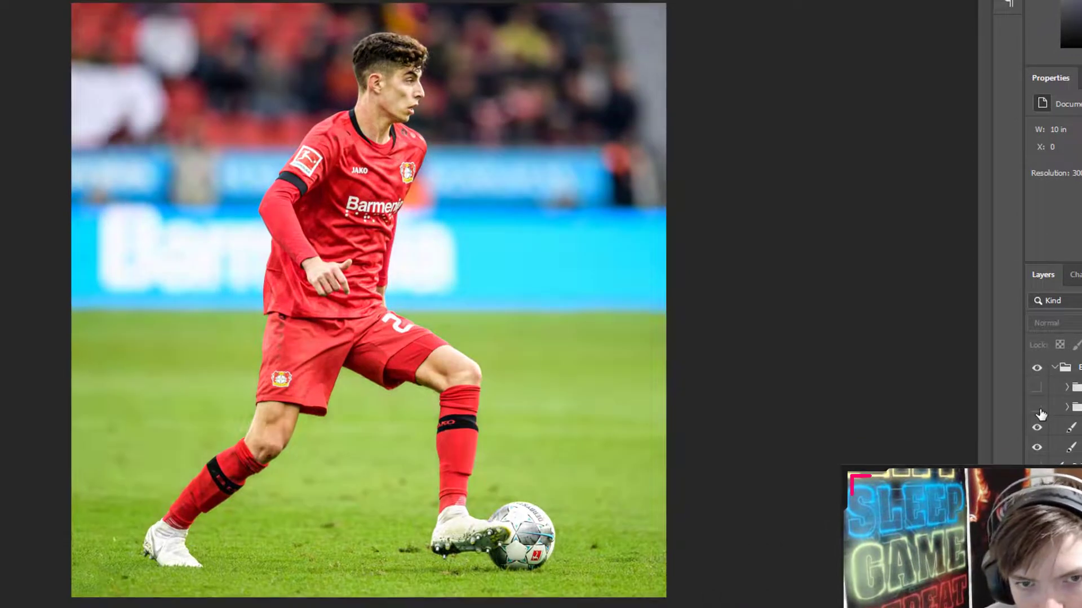
# Step: Toggle the CC group's visibility to compare the image with and without the colour adjustments
pyautogui.click(1039, 410)
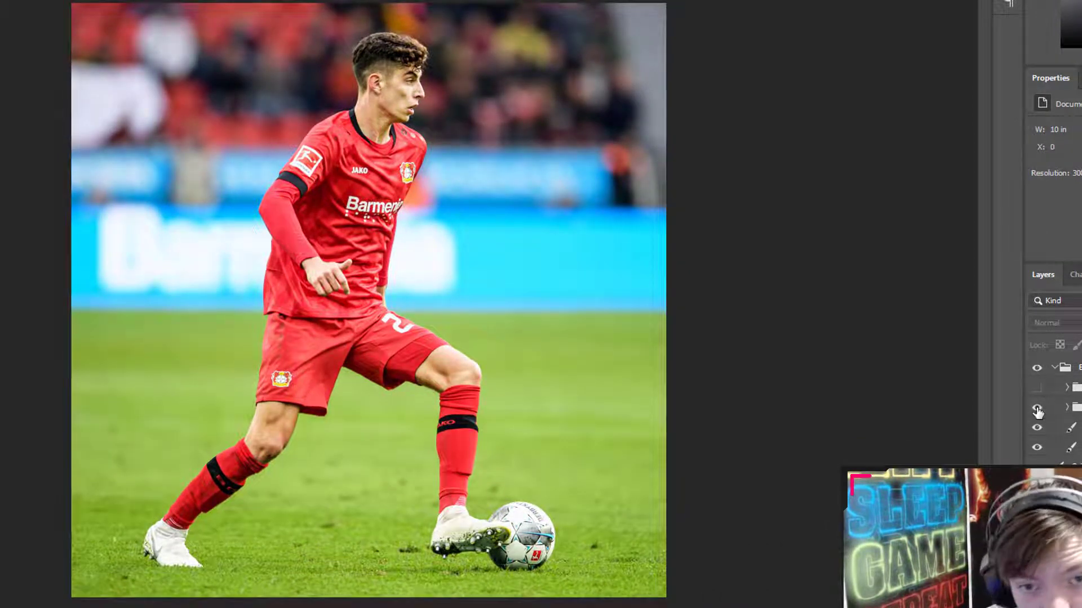
pyautogui.click(1038, 410)
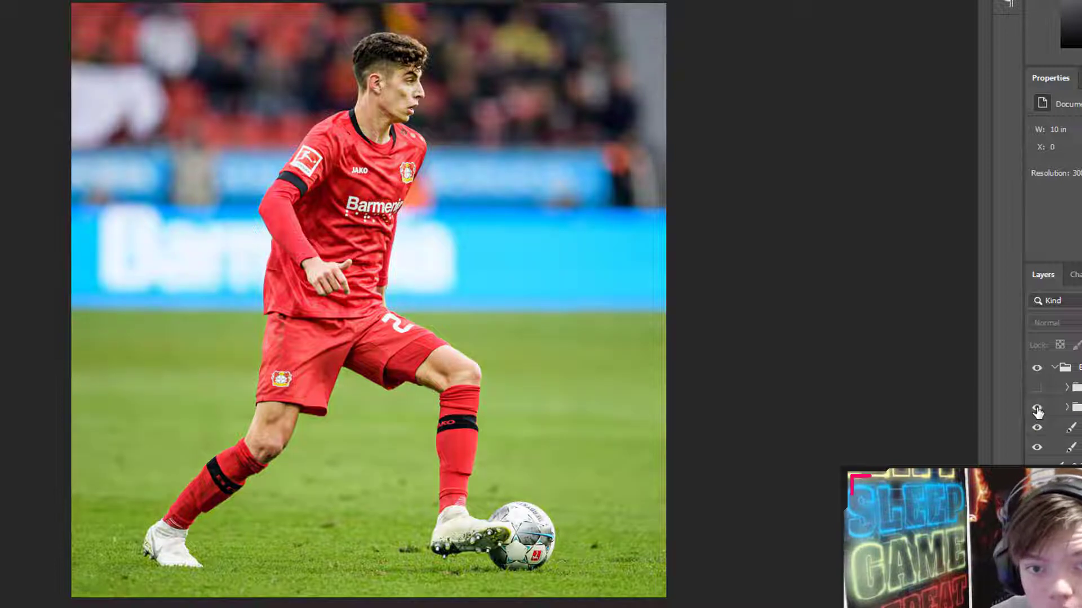
pyautogui.click(1038, 410)
pyautogui.click(1037, 410)
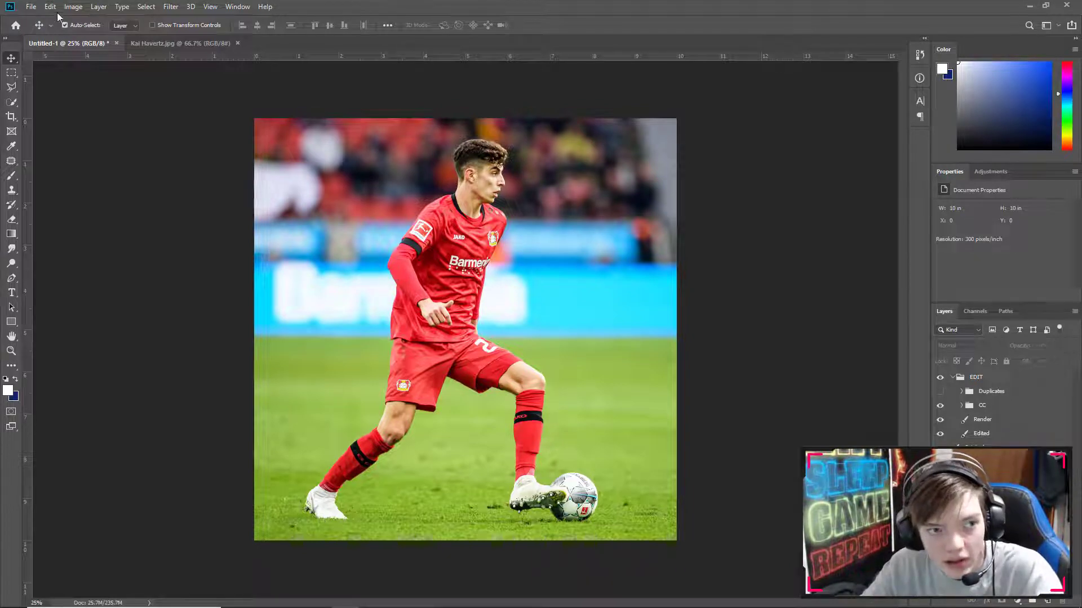
# Step: Start opening a file and browse the Seagate Expansion Drive (G:) to the DevilFUT GFX Folder
pyautogui.click(32, 8)
pyautogui.click(45, 28)
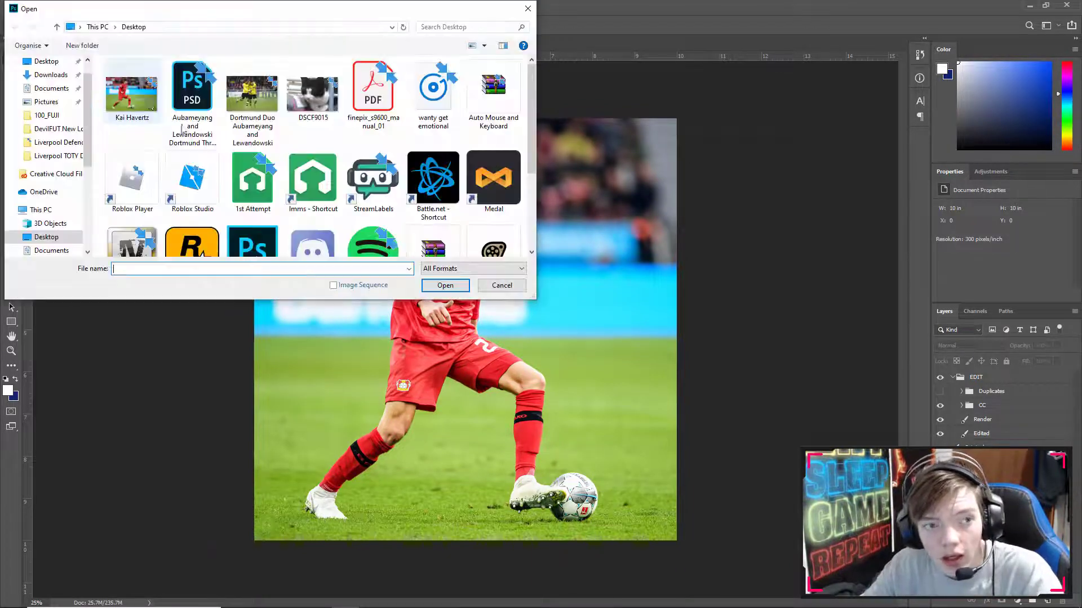
pyautogui.moveTo(195, 15); pyautogui.dragTo(612, 151)
pyautogui.scroll(-5, 457, 355)
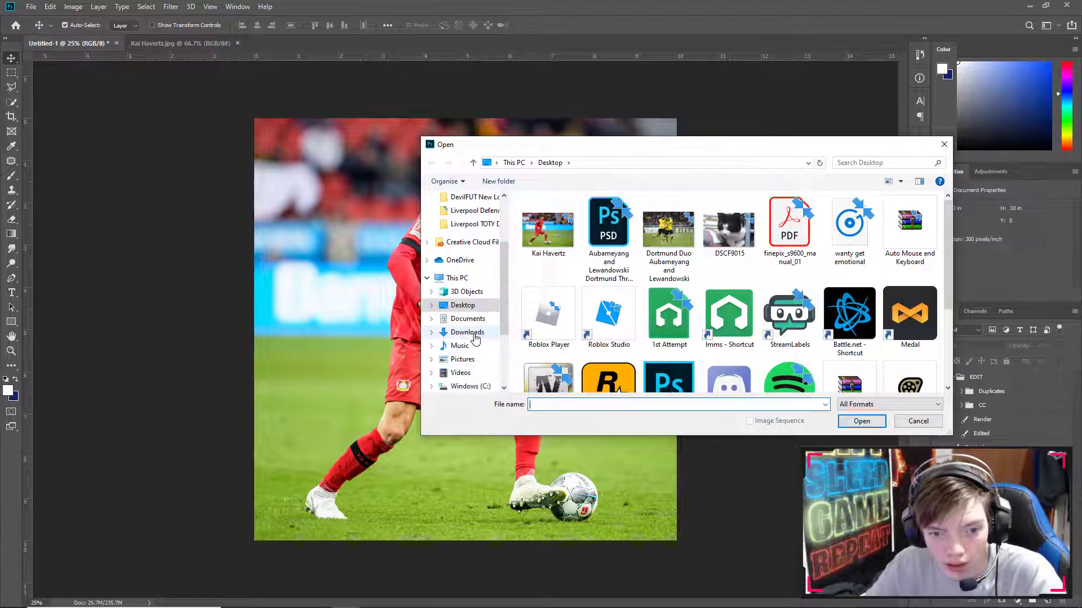
pyautogui.click(475, 363)
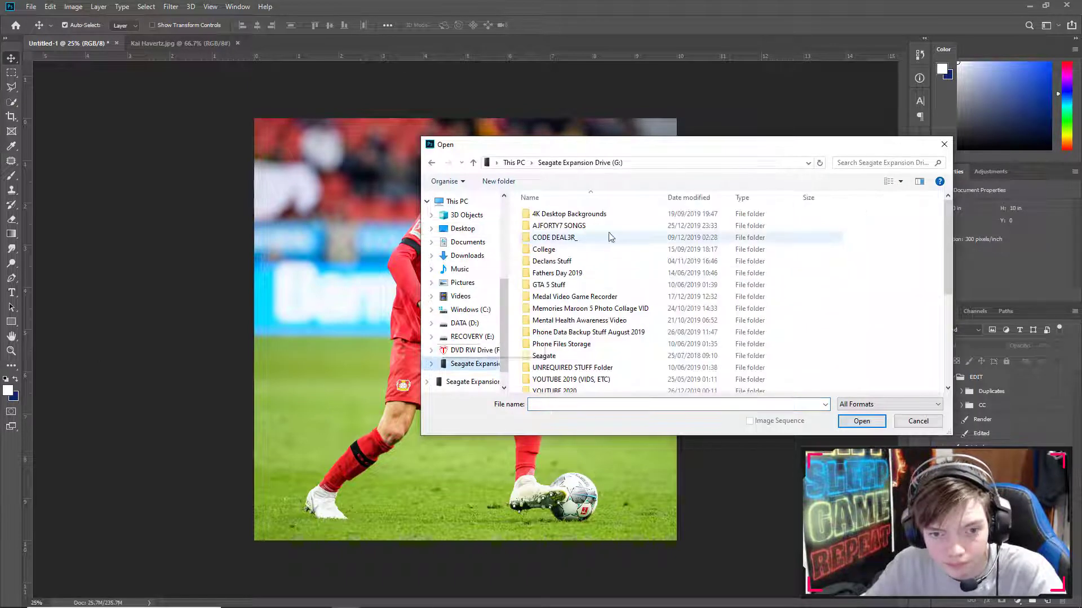
pyautogui.doubleClick(580, 261)
pyautogui.doubleClick(598, 287)
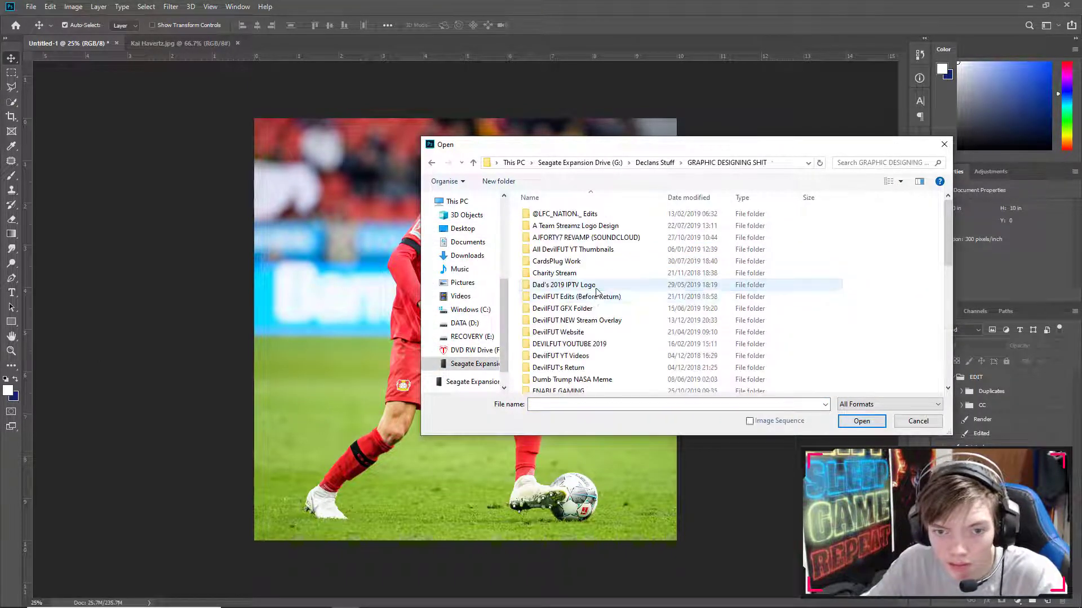
pyautogui.doubleClick(560, 309)
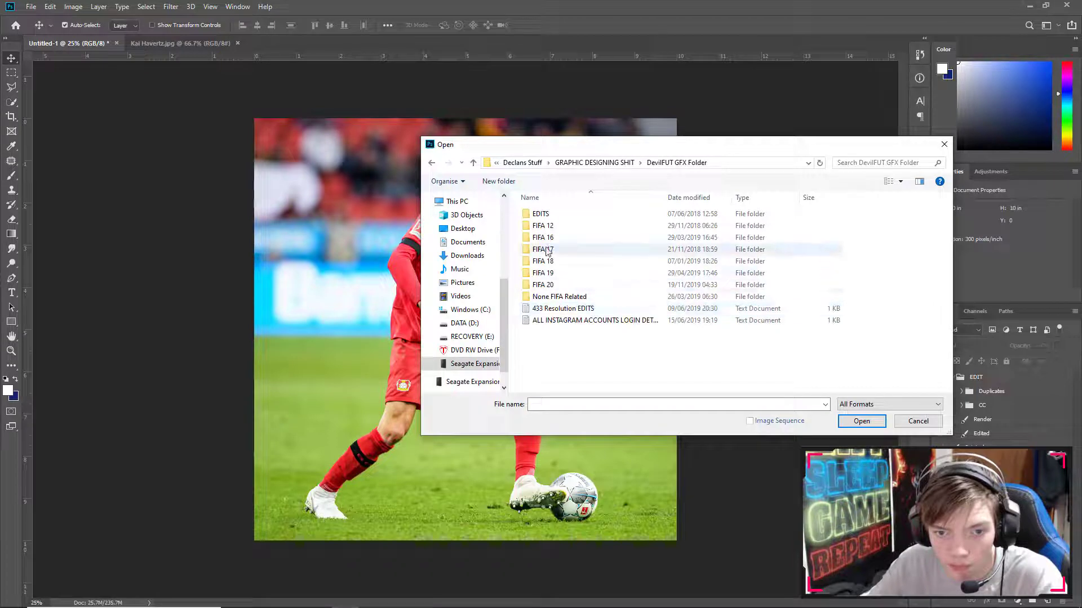
pyautogui.doubleClick(547, 284)
pyautogui.doubleClick(592, 262)
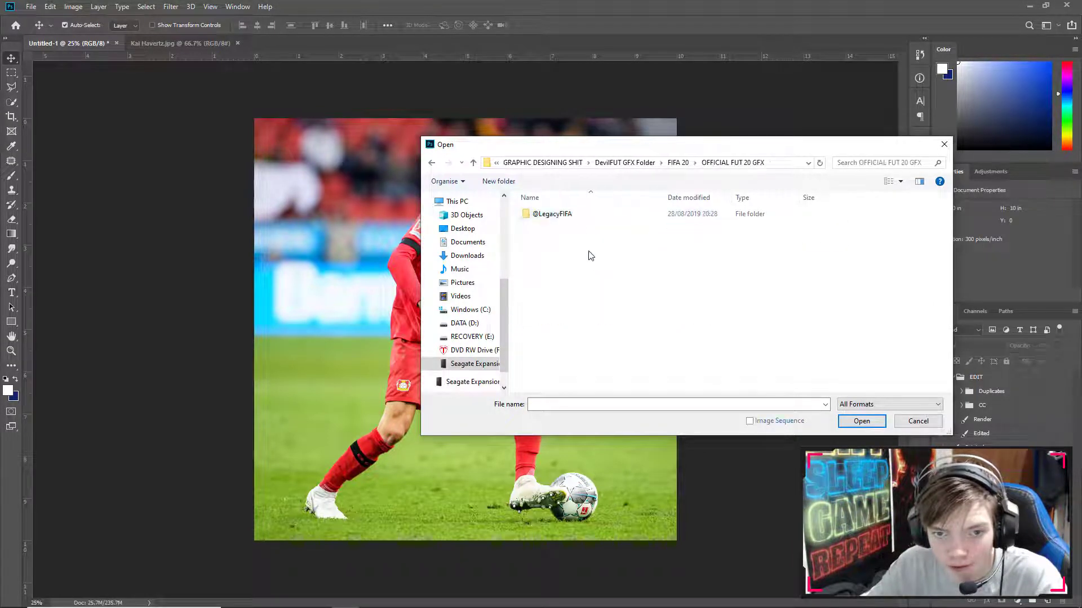
pyautogui.doubleClick(566, 214)
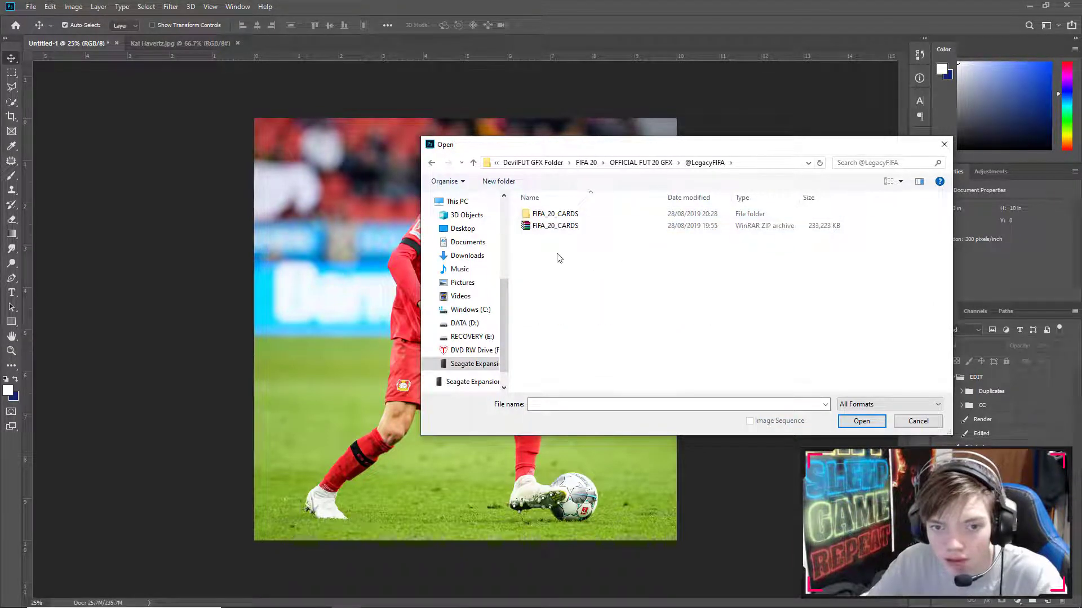
pyautogui.doubleClick(568, 215)
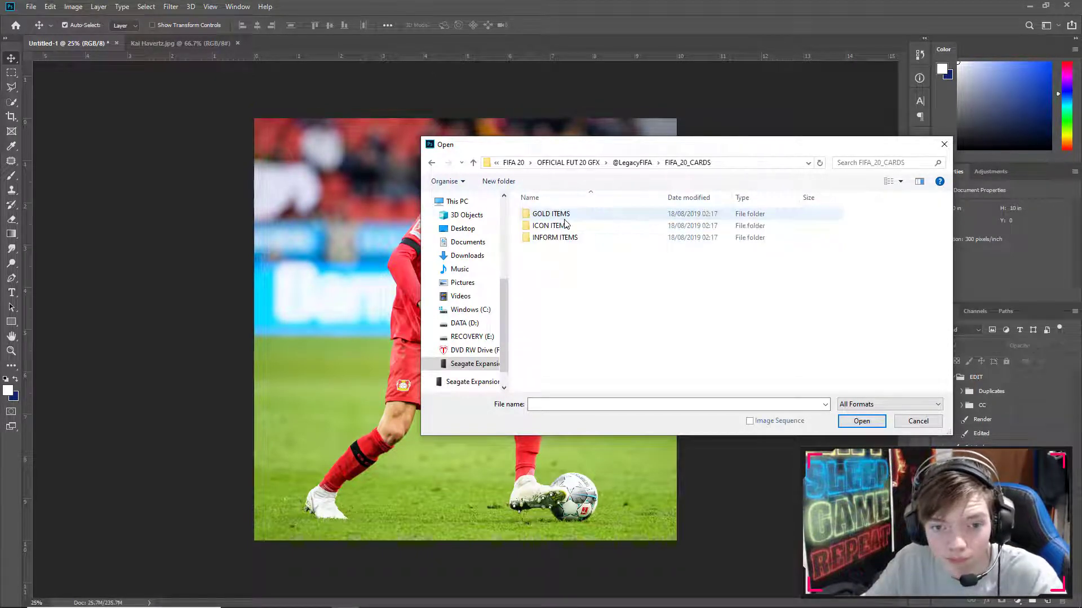
pyautogui.doubleClick(574, 216)
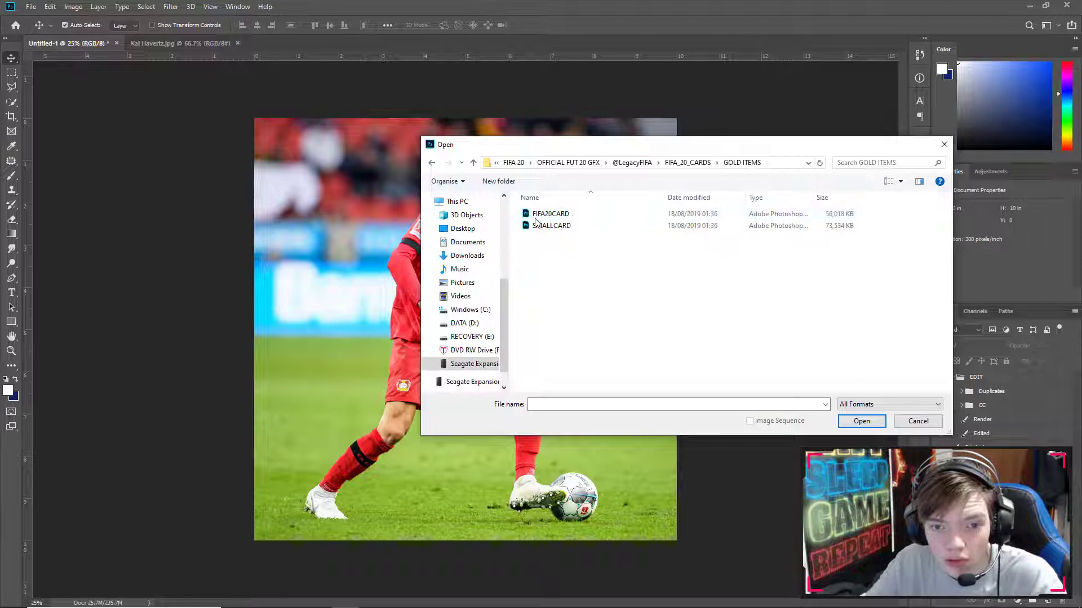
pyautogui.click(565, 217)
pyautogui.doubleClick(564, 217)
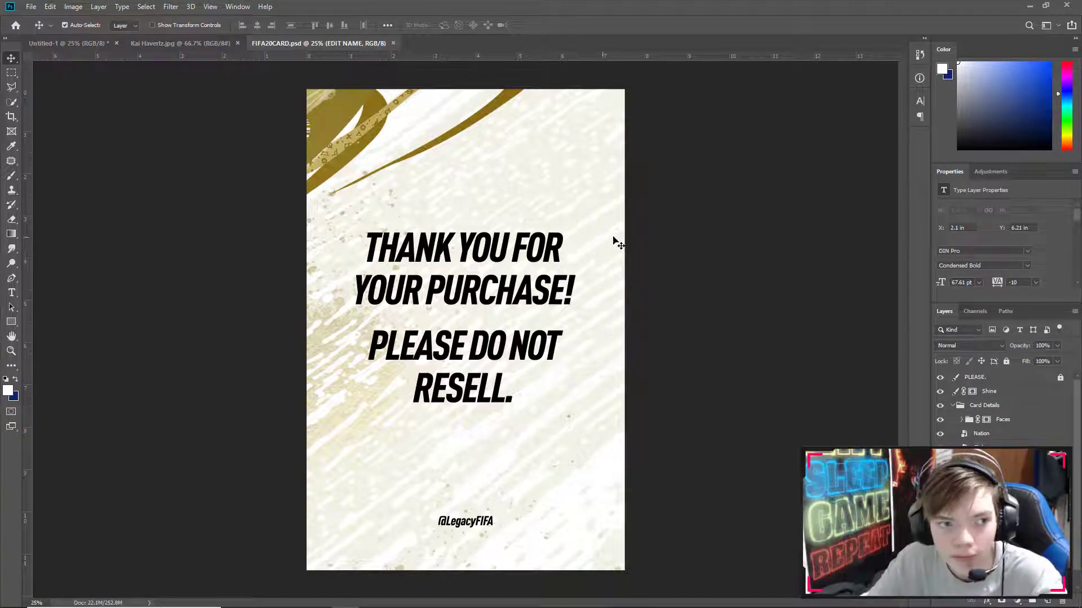
# Step: Hide the PLEASE. layer that covers the gold card template
pyautogui.click(11, 73)
pyautogui.click(13, 61)
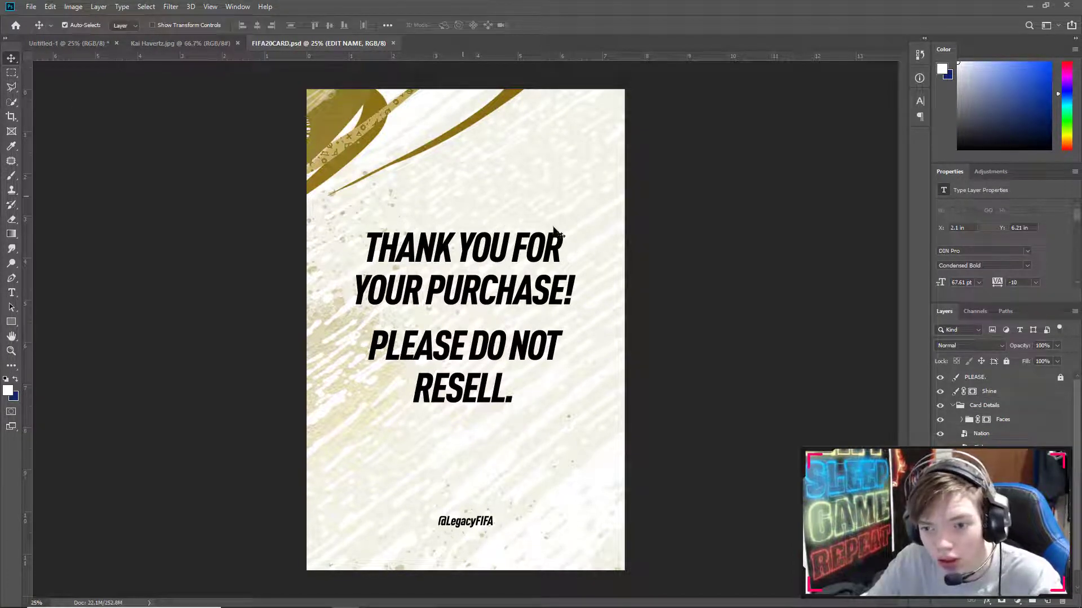
pyautogui.click(940, 378)
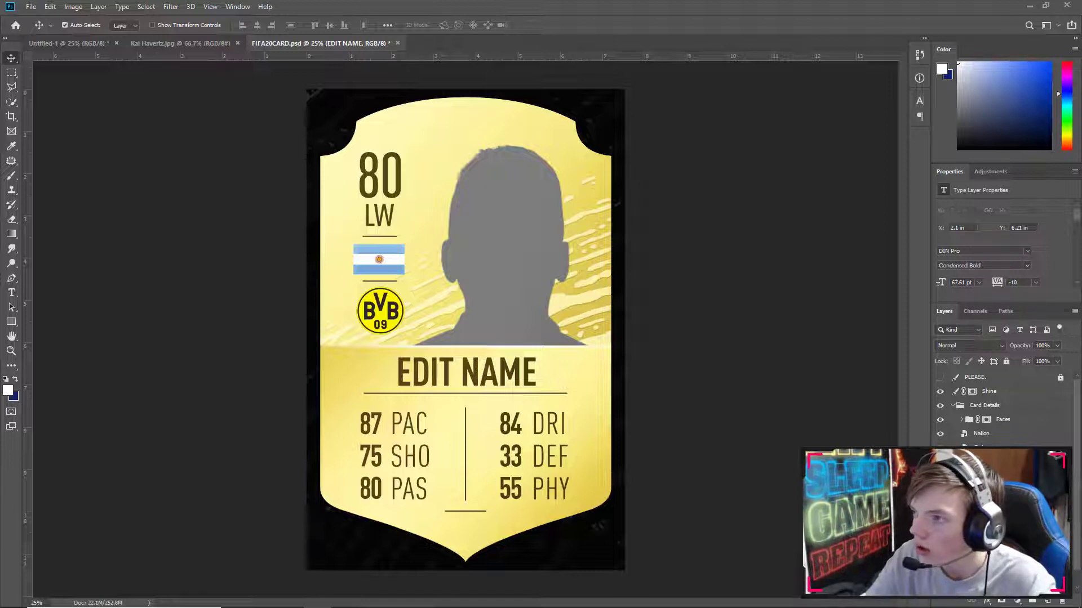
# Step: Switch to the browser and view Kai Havertz's FIFA 20 ratings on Futwiz and his card in the Futhead card generator
pyautogui.hotkey('alt', 'Tab')
pyautogui.moveTo(462, 79); pyautogui.dragTo(877, 63)
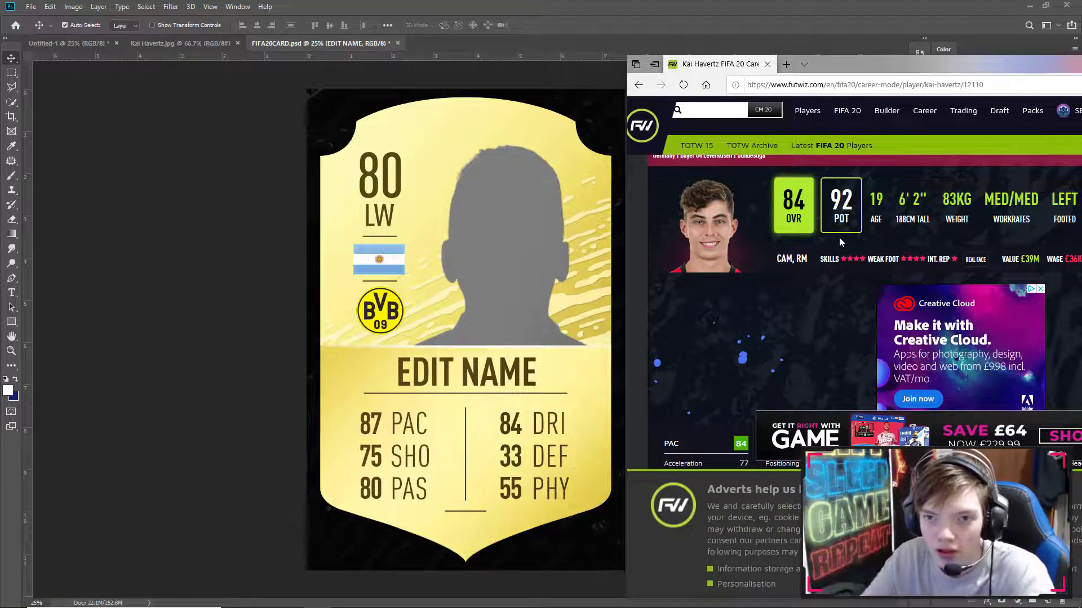
pyautogui.click(786, 64)
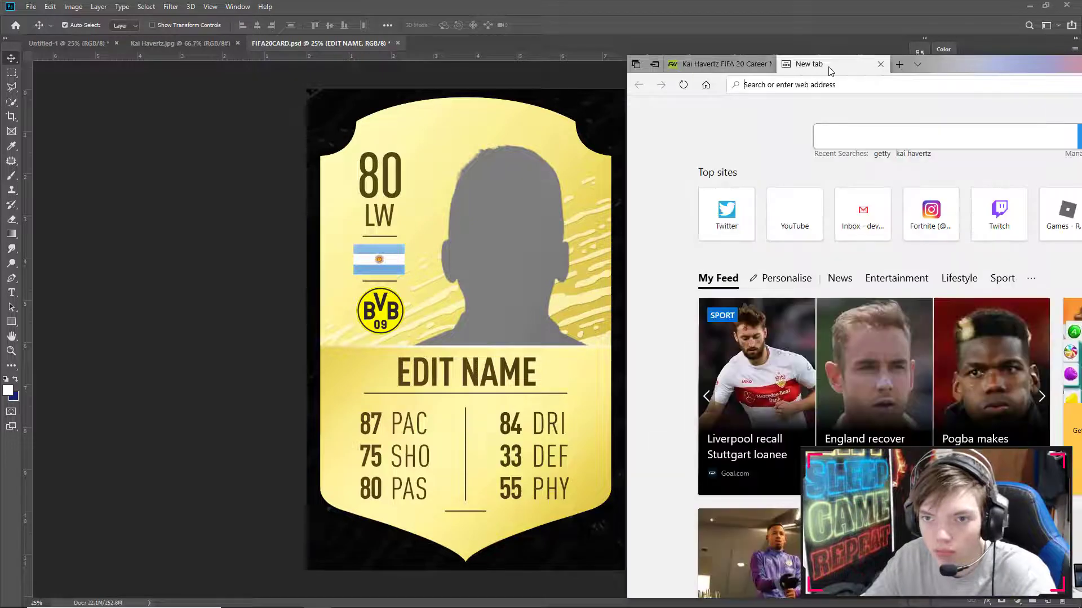
pyautogui.click(880, 64)
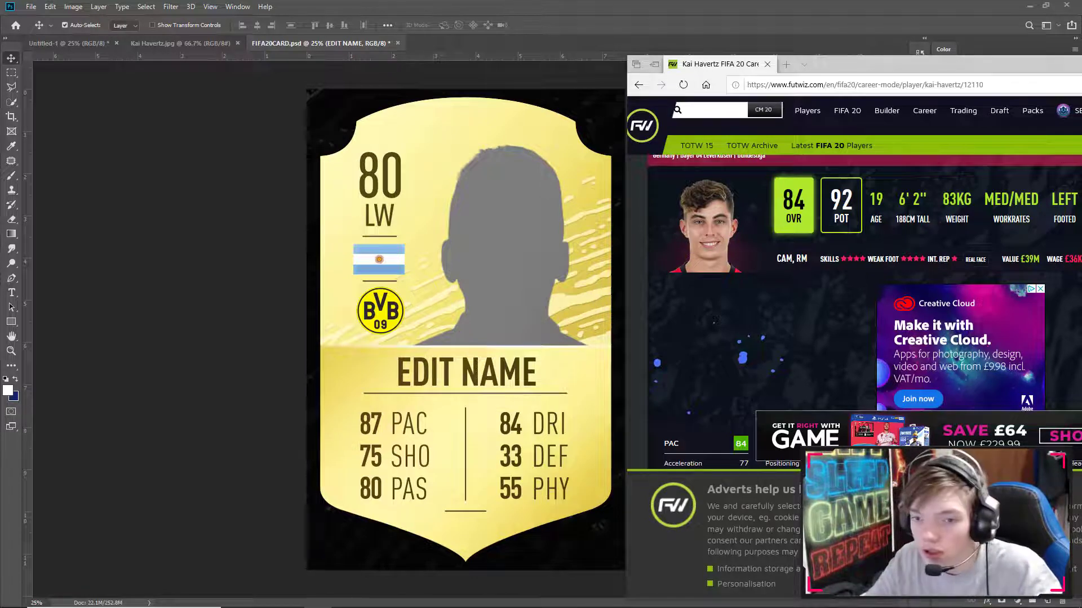
pyautogui.hotkey('alt', 'Tab')
pyautogui.moveTo(843, 62); pyautogui.dragTo(934, 48)
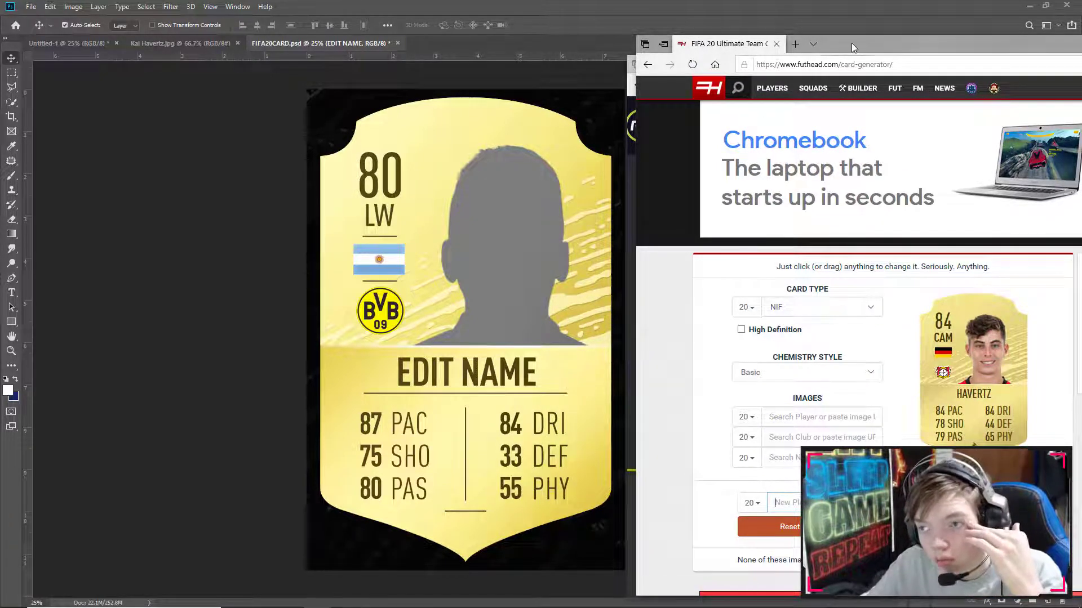
pyautogui.hotkey('ctrl', 'w')
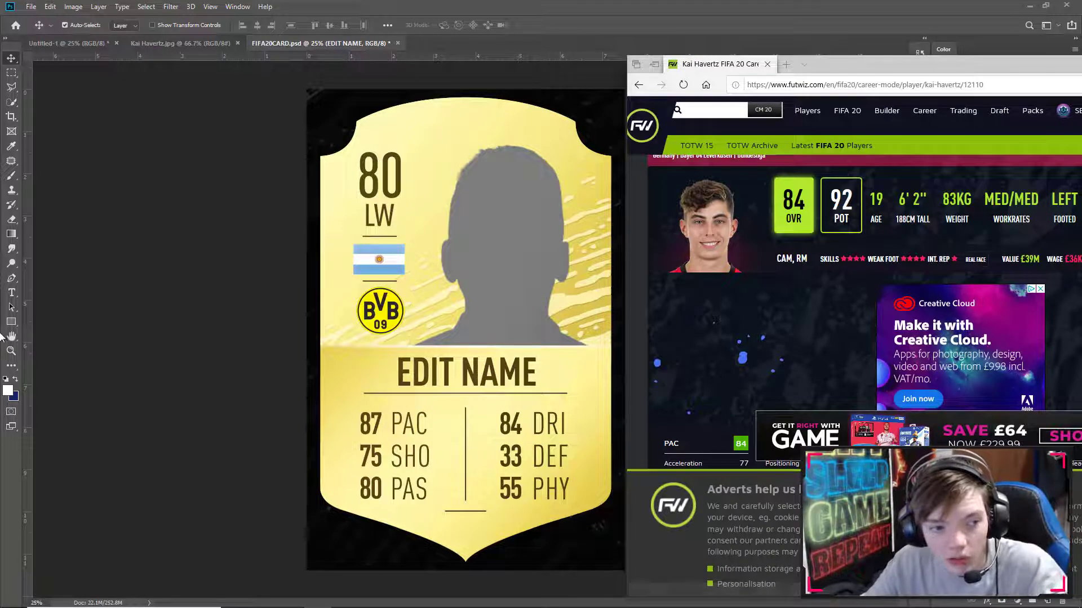
# Step: Change the overall rating on the gold card to 92
pyautogui.click(11, 292)
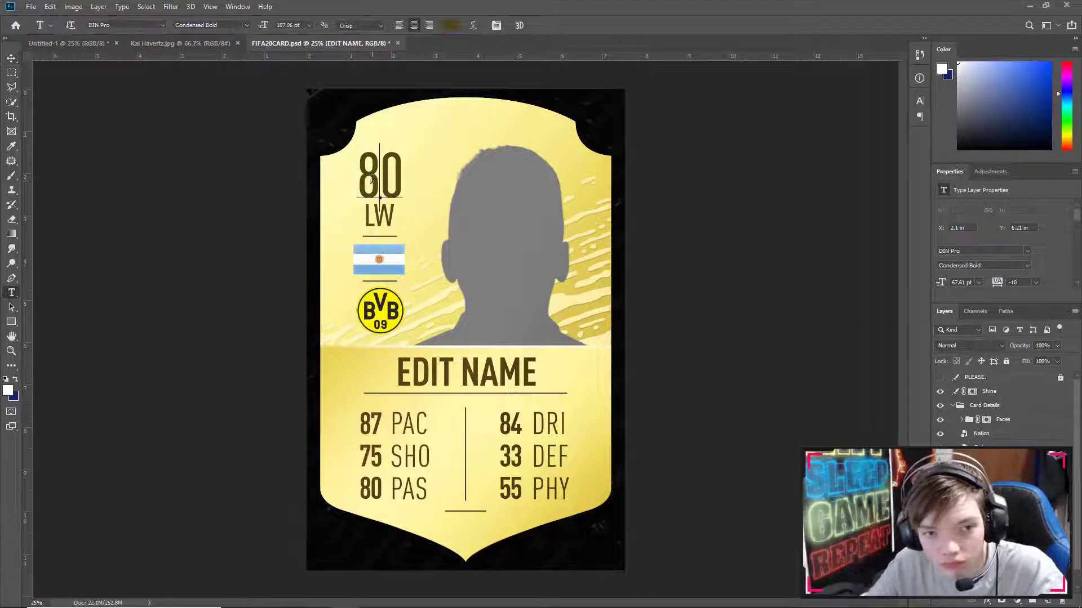
pyautogui.doubleClick(372, 179)
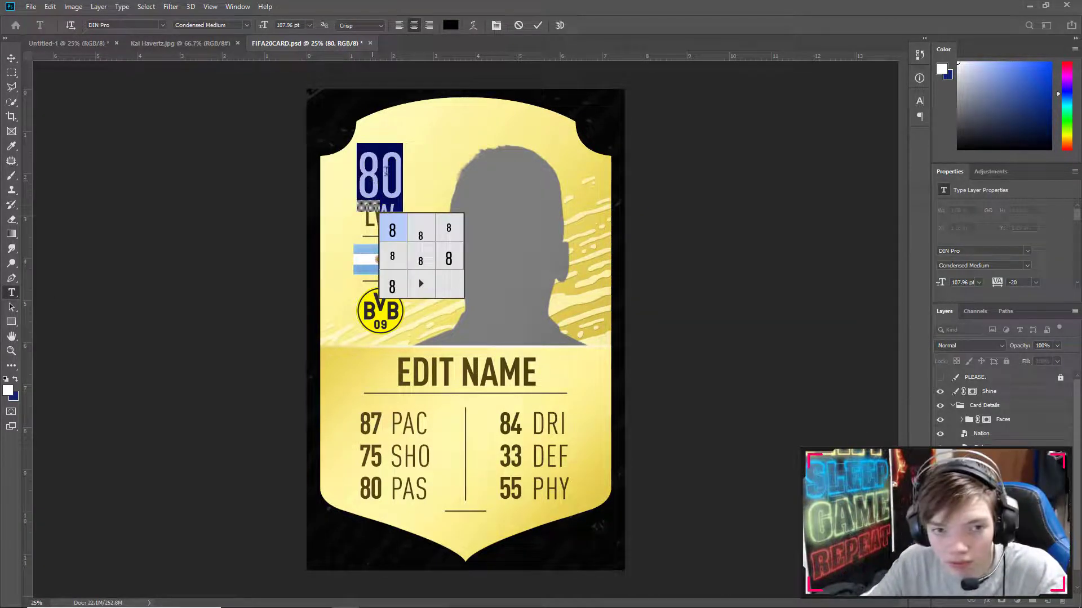
pyautogui.click(377, 175)
pyautogui.doubleClick(380, 172)
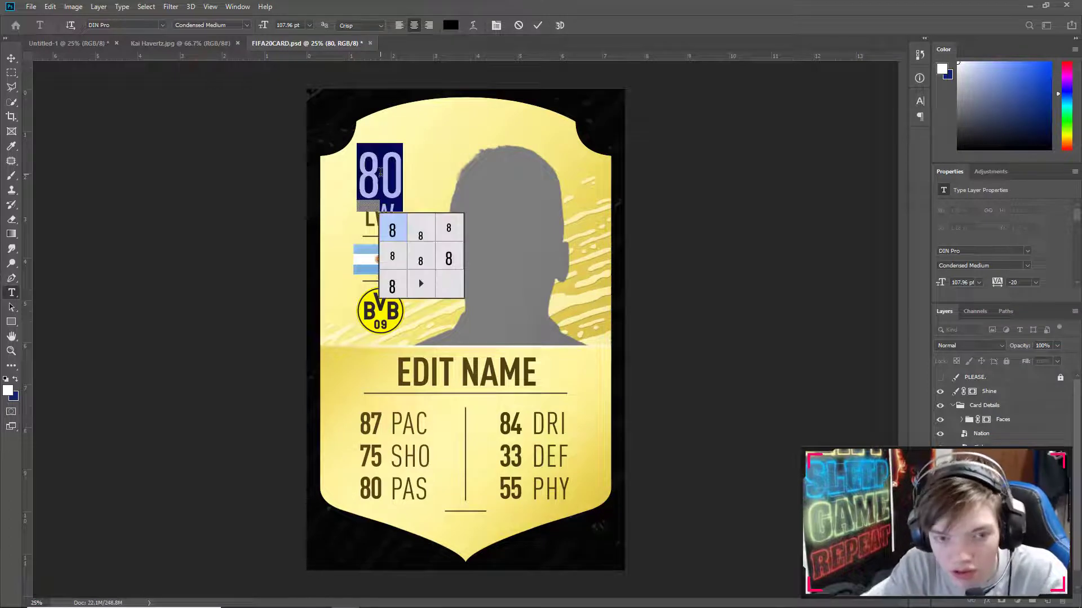
pyautogui.write('2')
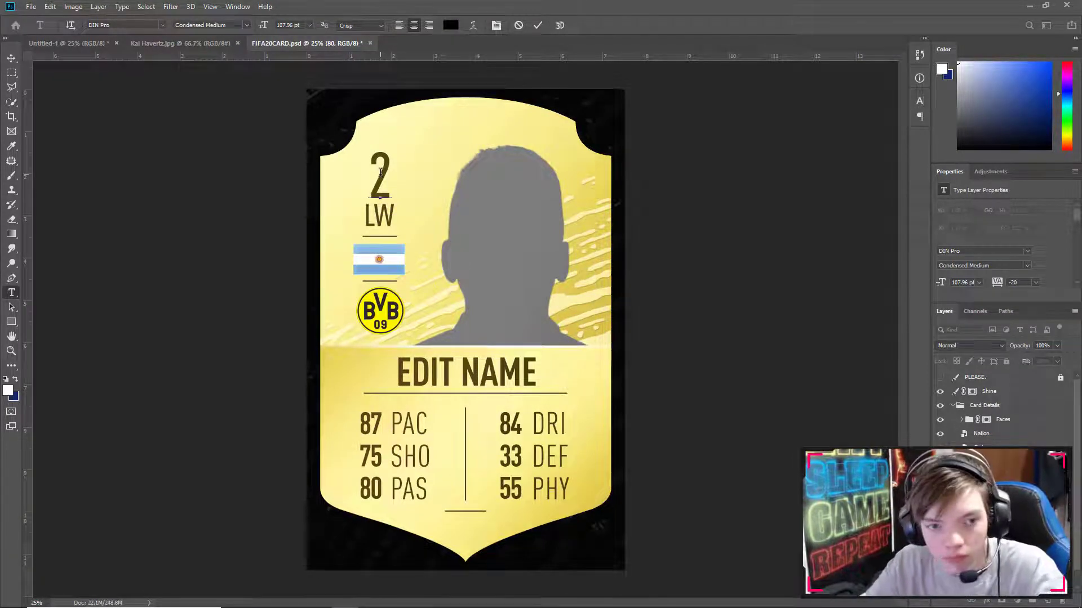
pyautogui.press('Left')
pyautogui.write('9')
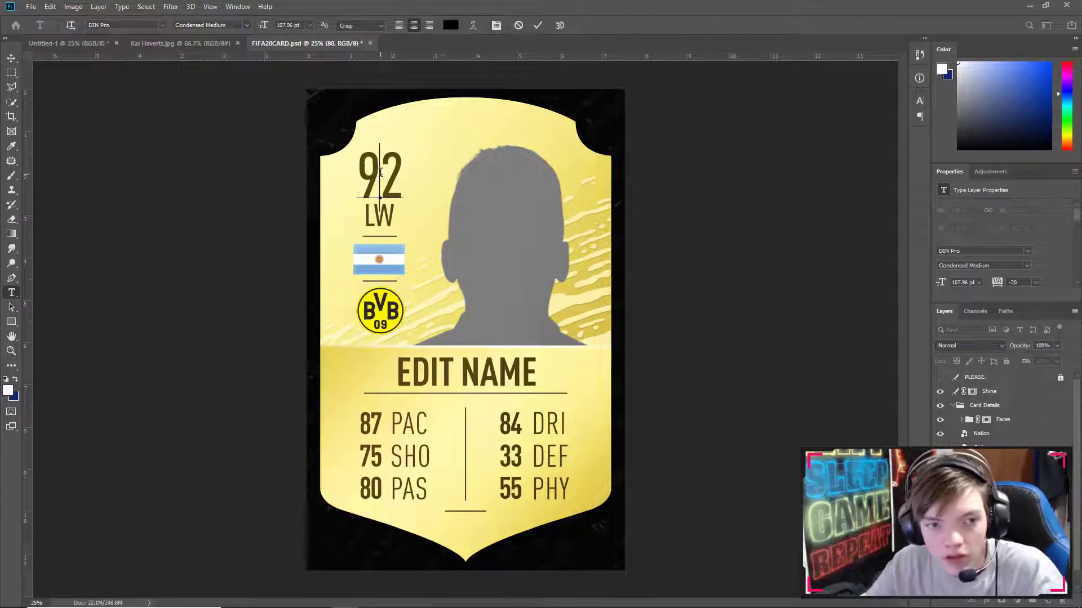
# Step: Replace the LW position text under the overall rating with CAM
pyautogui.click(11, 293)
pyautogui.doubleClick(381, 213)
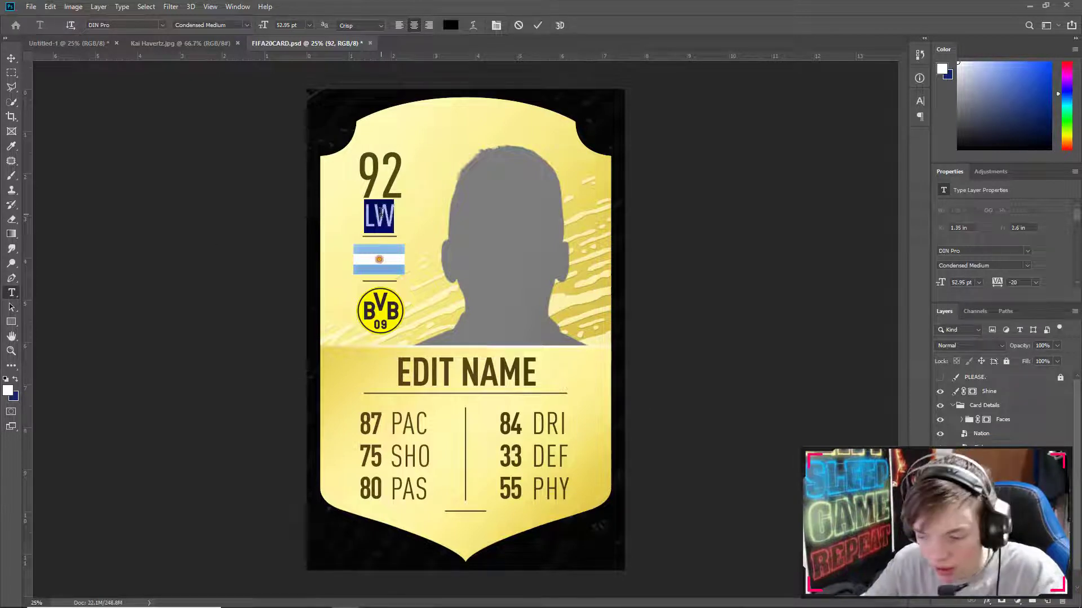
pyautogui.write('CAM')
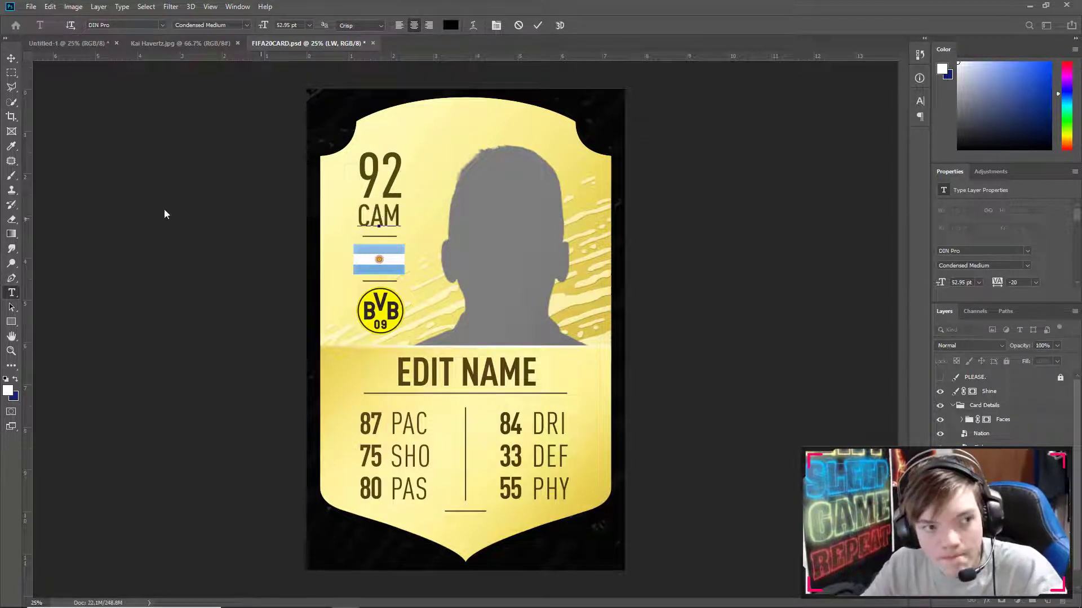
pyautogui.click(12, 58)
# Step: Replace the EDIT NAME placeholder on the card with HAVERTZ
pyautogui.click(12, 292)
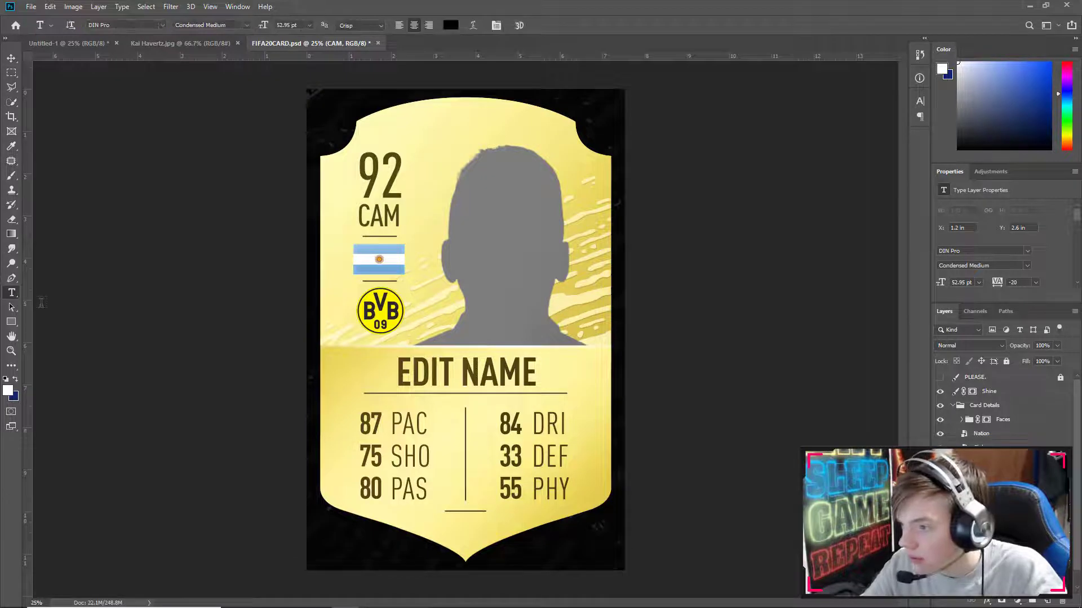
pyautogui.doubleClick(441, 368)
pyautogui.hotkey('ctrl', 'a')
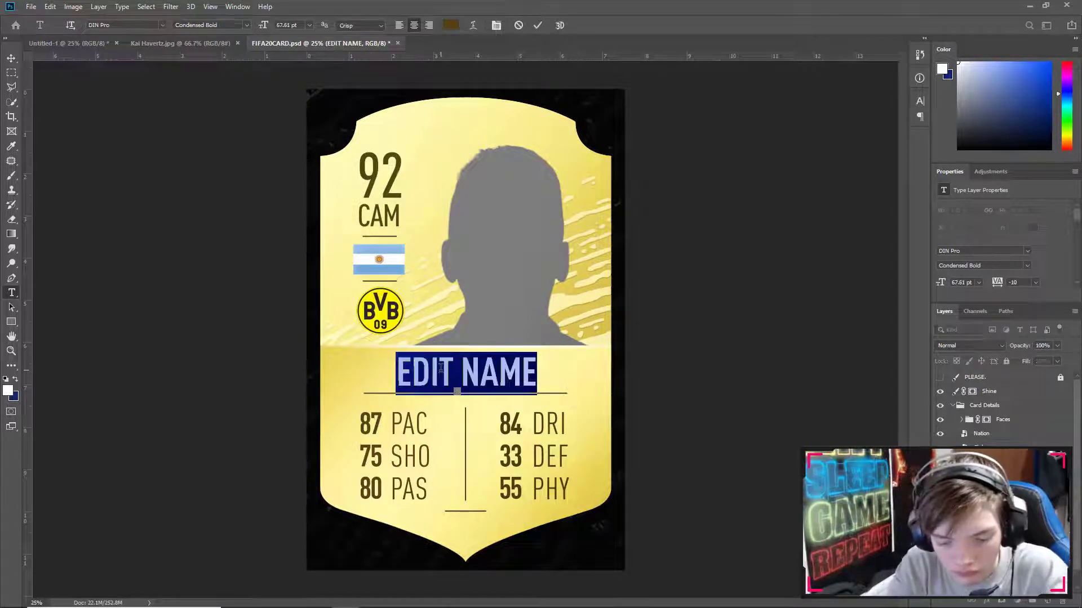
pyautogui.write('HAVERTZ')
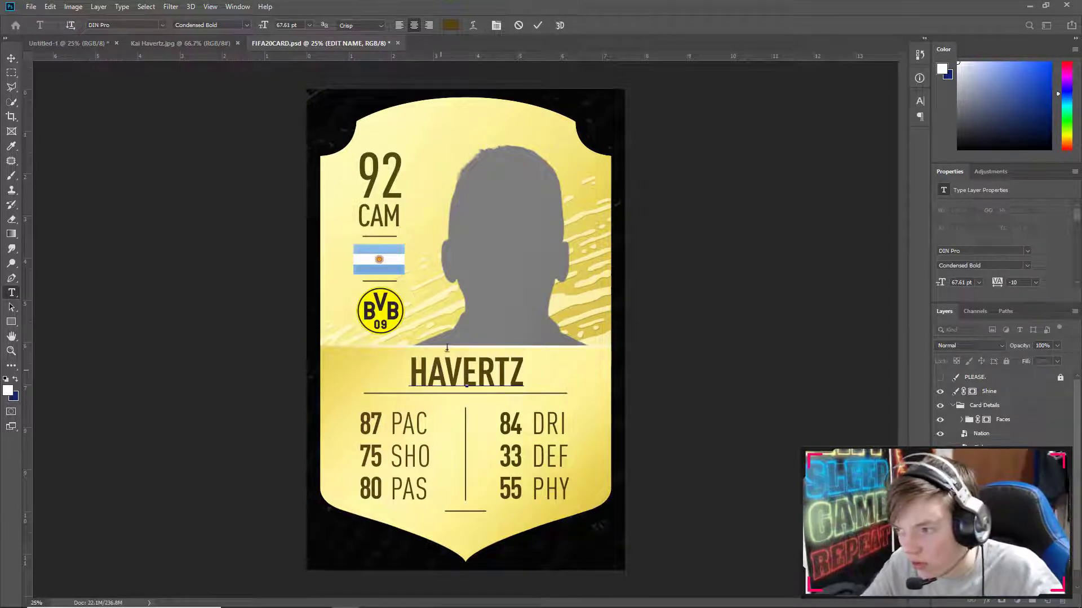
pyautogui.click(11, 58)
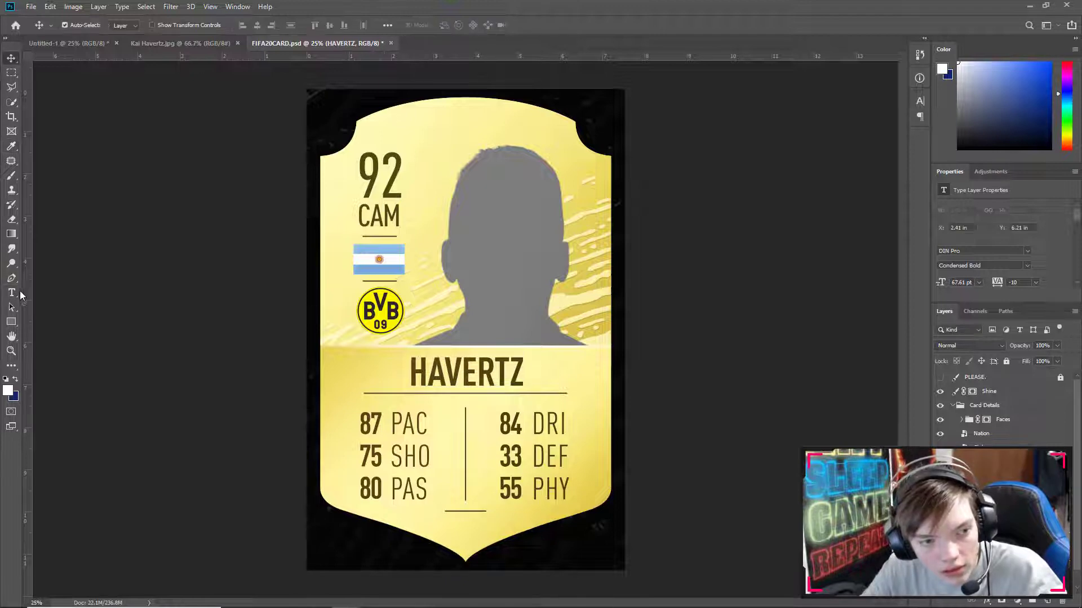
# Step: Set the card's PAC rating to 84, SHO to 78 and PAS to 79
pyautogui.click(11, 292)
pyautogui.click(376, 426)
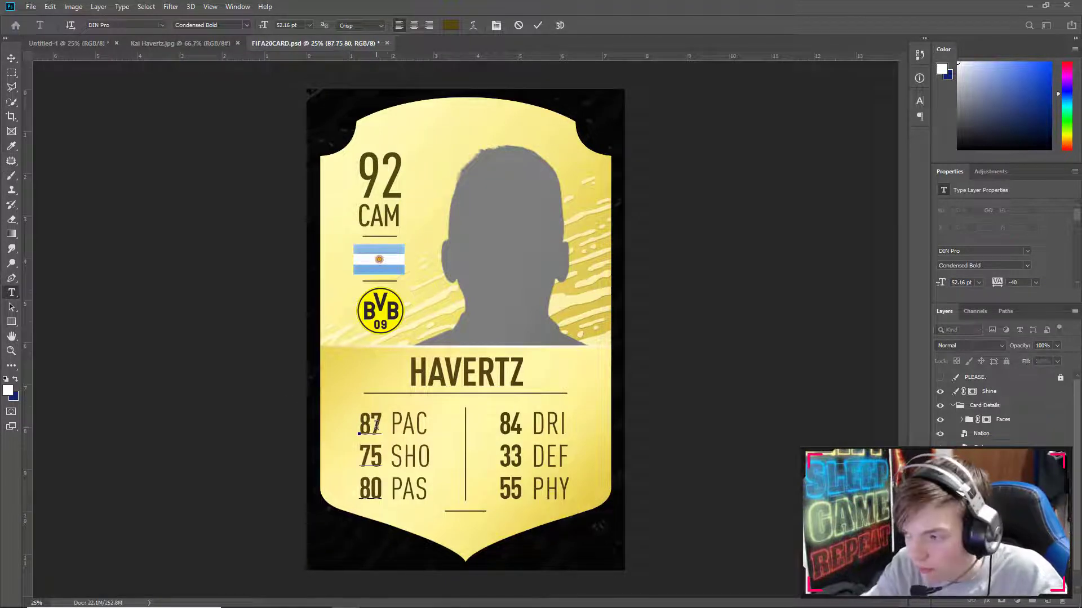
pyautogui.press('BackSpace')
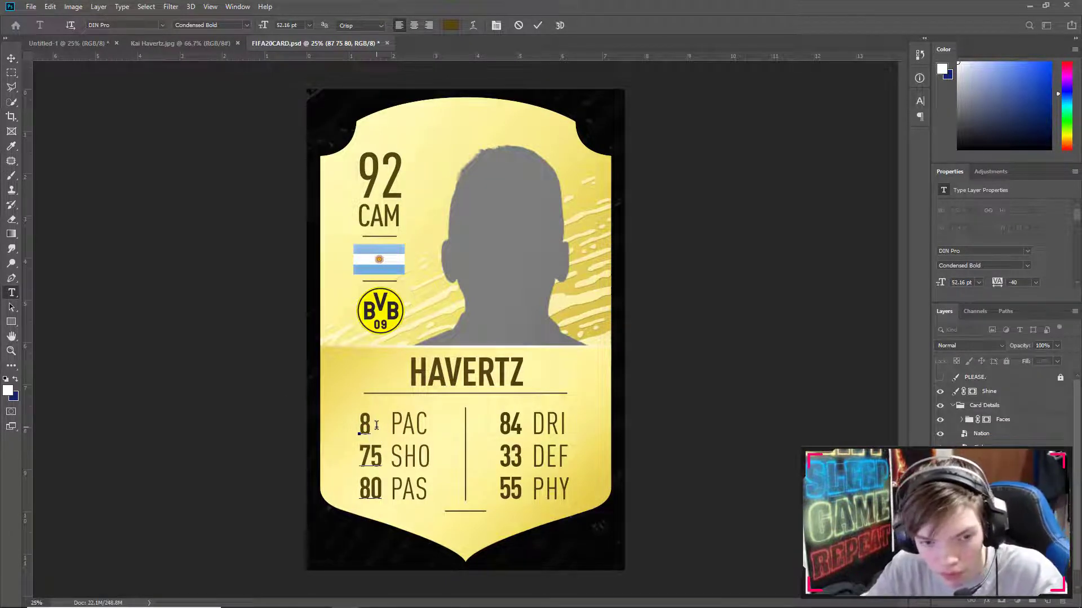
pyautogui.write('4')
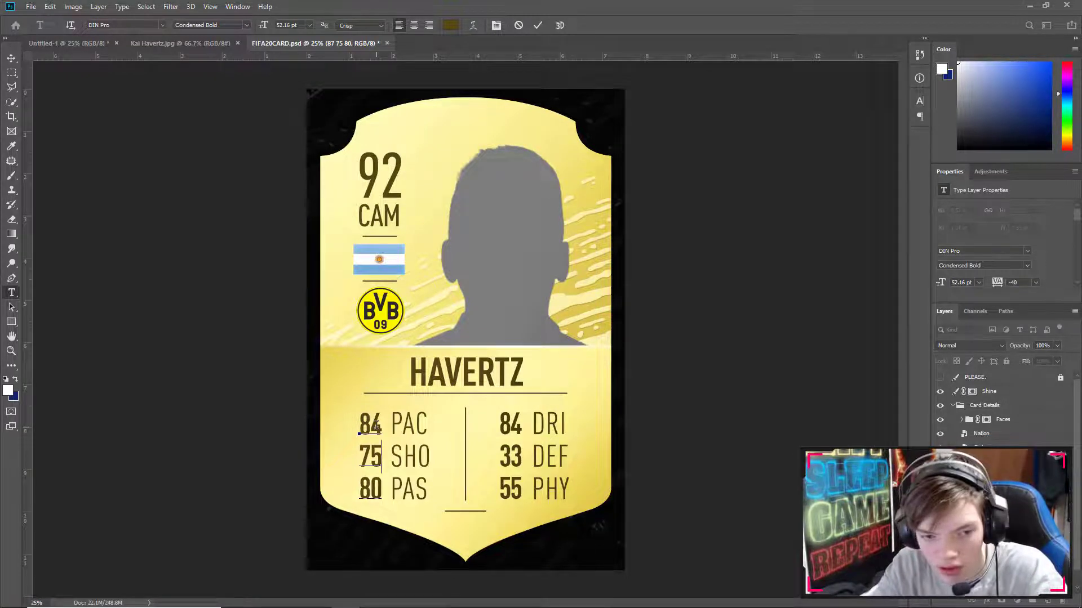
pyautogui.press('BackSpace')
pyautogui.write('8')
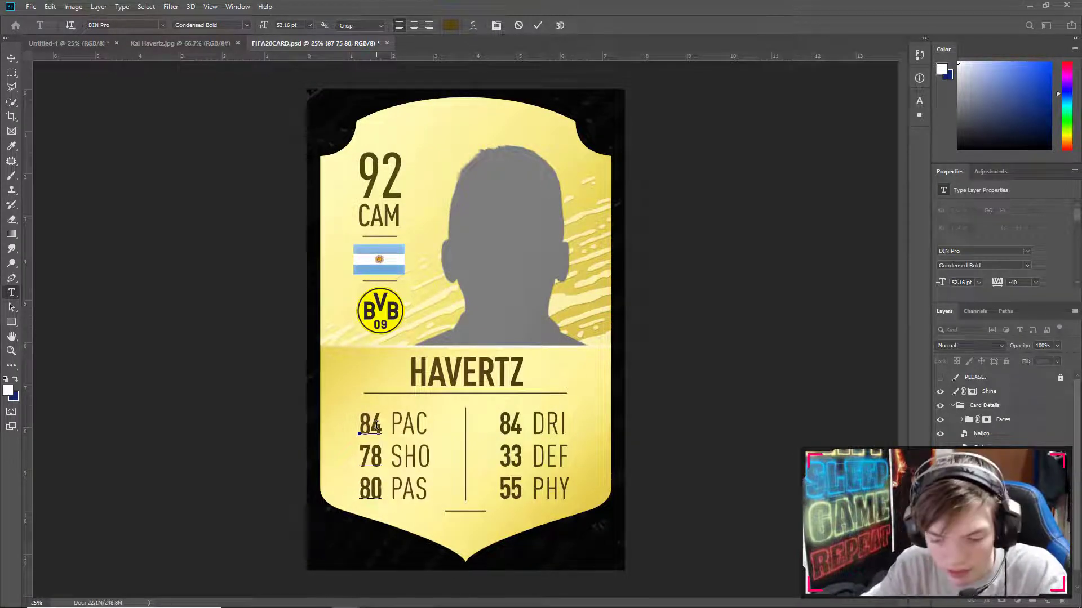
pyautogui.press('BackSpace')
pyautogui.press('BackSpace')
pyautogui.write('79')
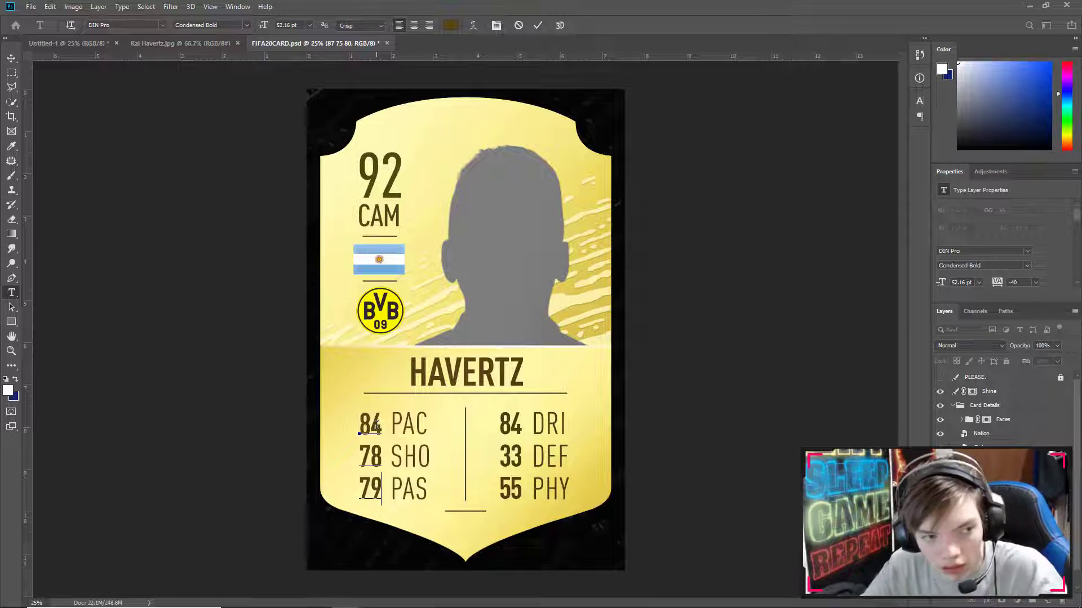
pyautogui.click(12, 293)
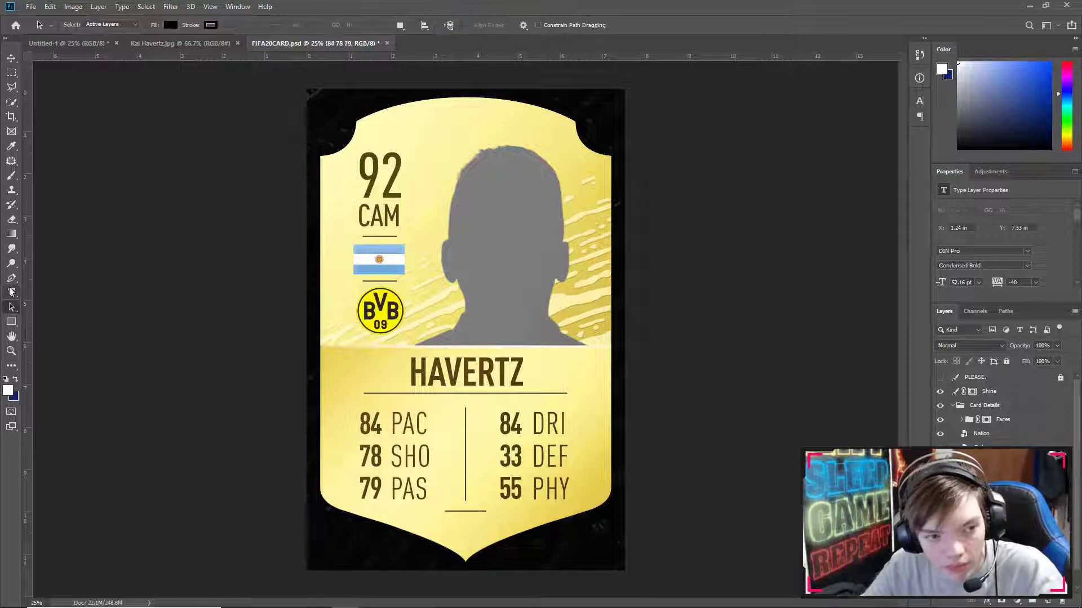
# Step: Set the card's DEF rating to 44 and PHY to 65
pyautogui.doubleClick(516, 430)
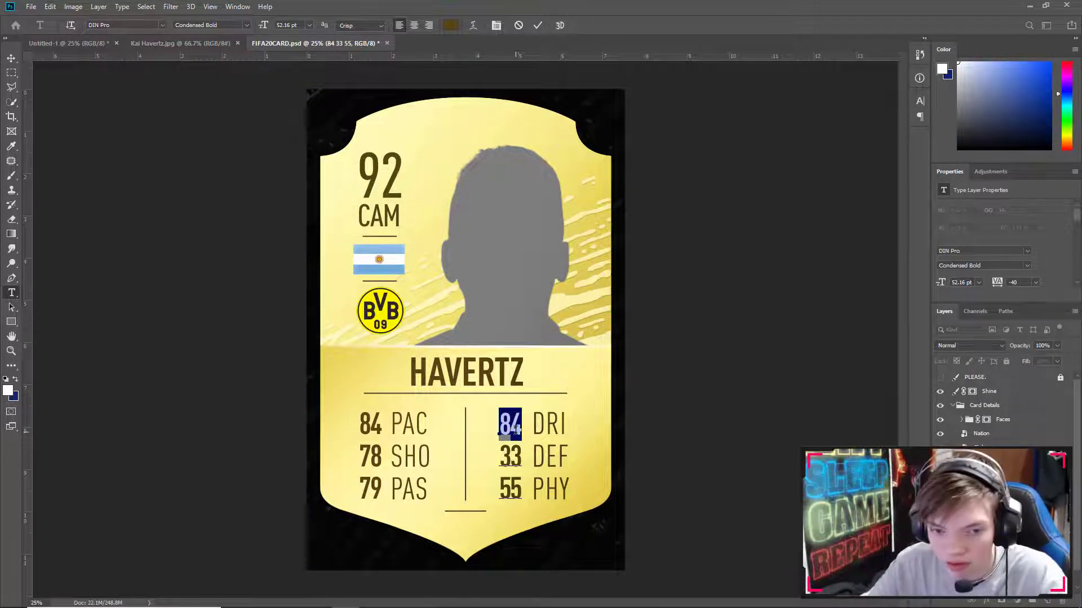
pyautogui.click(519, 459)
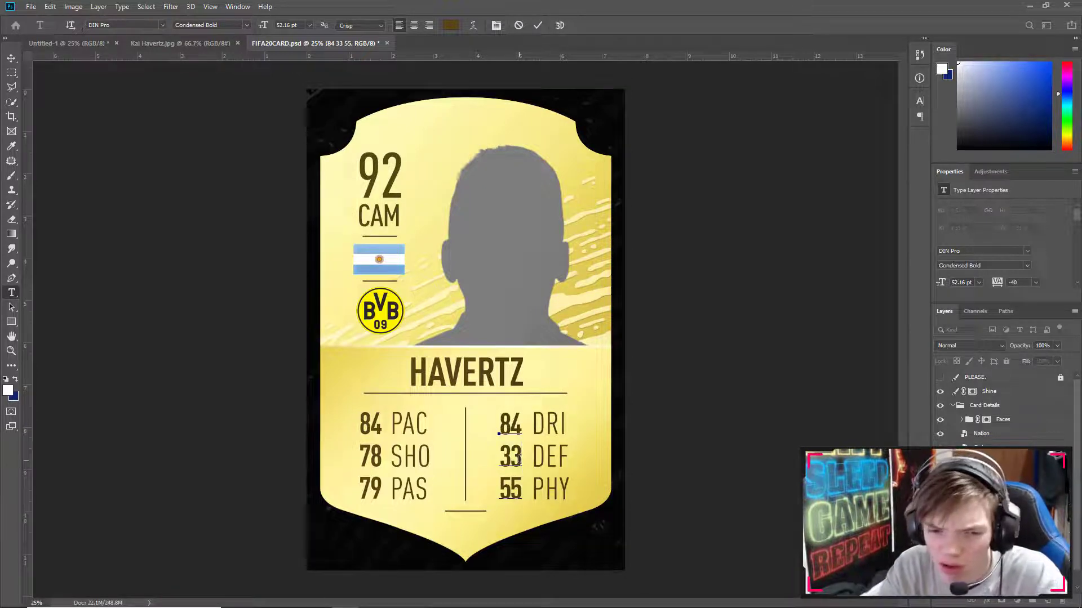
pyautogui.press('BackSpace')
pyautogui.press('BackSpace')
pyautogui.write('44')
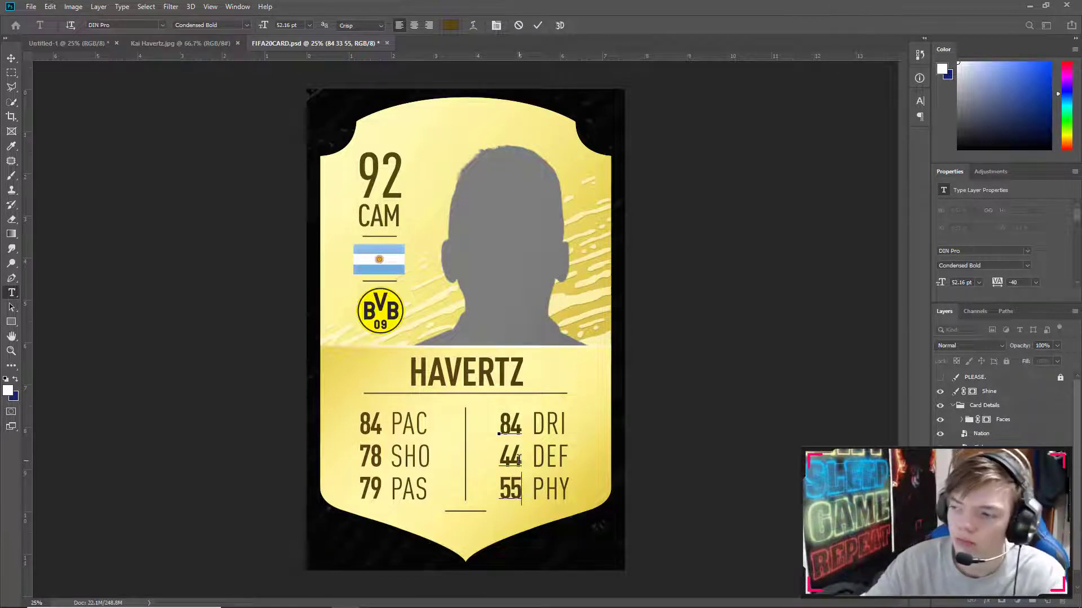
pyautogui.press('BackSpace')
pyautogui.press('BackSpace')
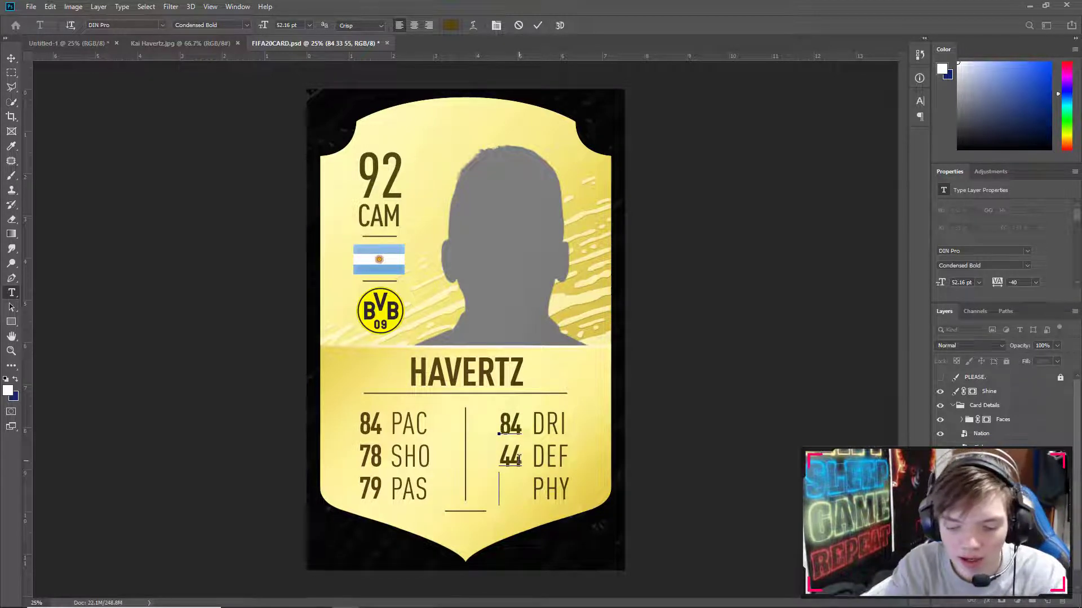
pyautogui.write('65')
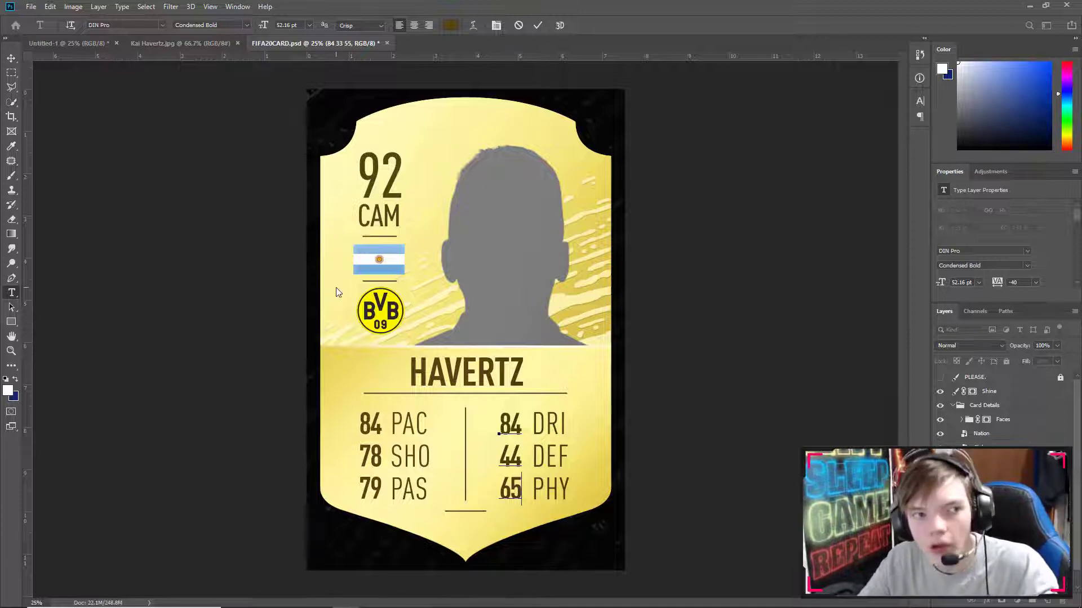
pyautogui.click(12, 58)
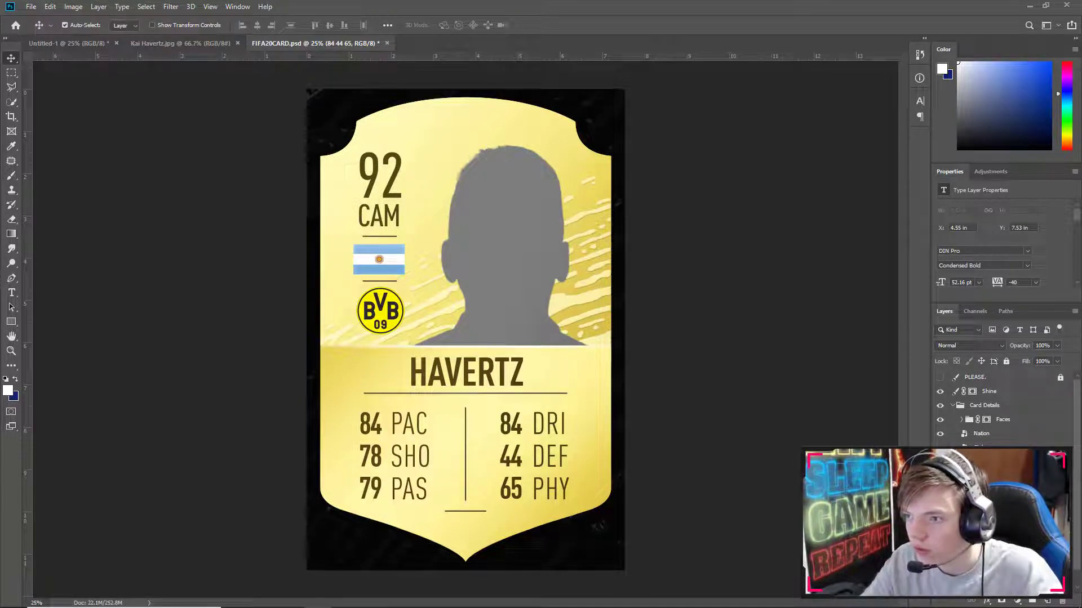
# Step: Set the card's PAC rating to 92
pyautogui.hotkey('alt', 'Tab')
pyautogui.hotkey('alt', 'Tab')
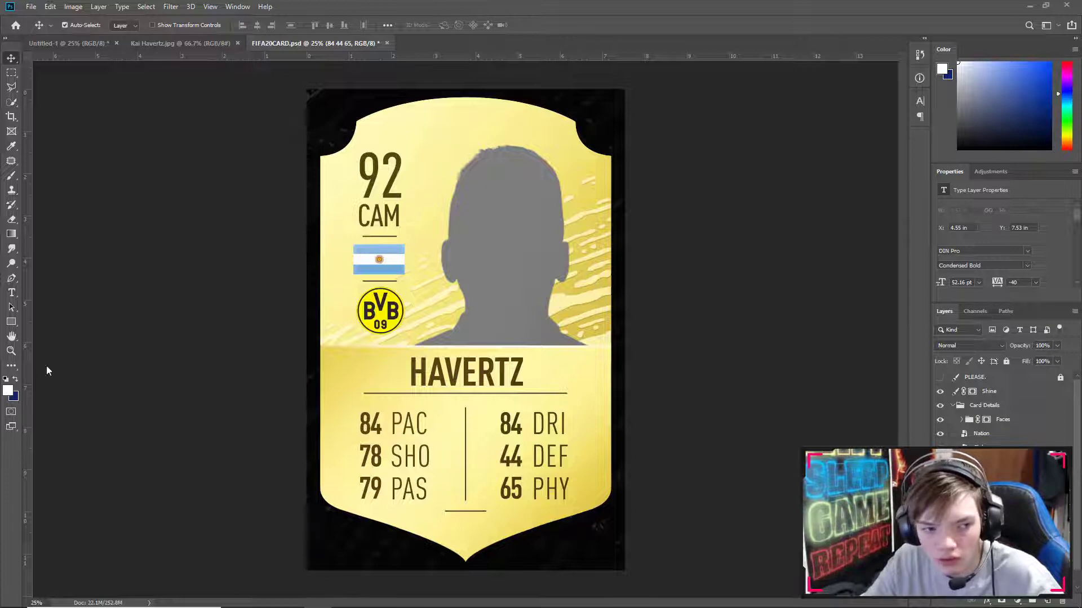
pyautogui.click(11, 293)
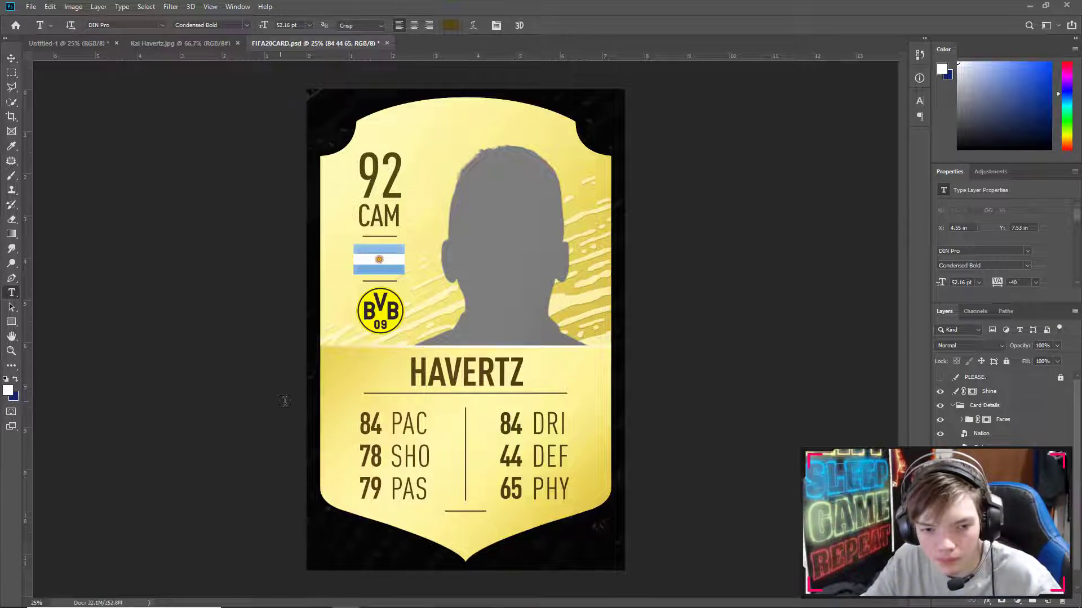
pyautogui.click(377, 425)
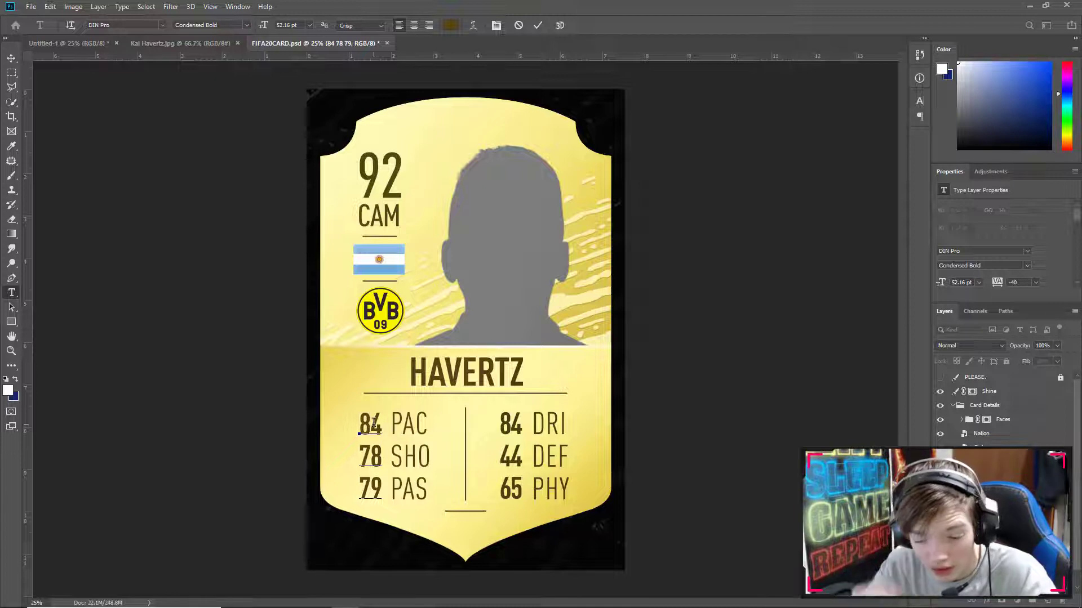
pyautogui.press('BackSpace')
pyautogui.press('BackSpace')
pyautogui.write('92')
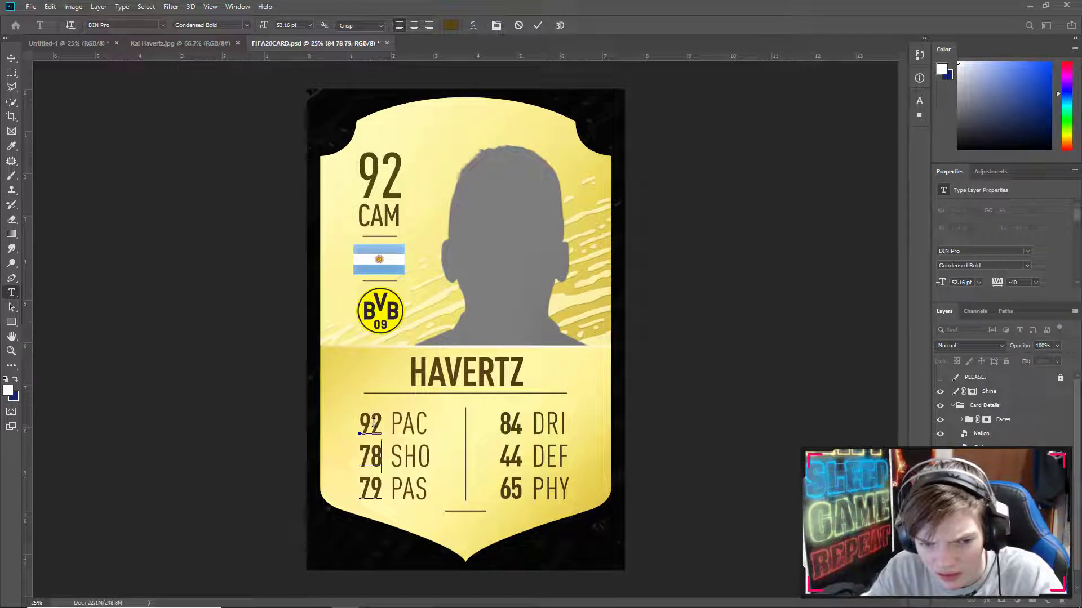
# Step: Set the card's SHO rating to 86 and PAS to 87
pyautogui.press('BackSpace')
pyautogui.press('BackSpace')
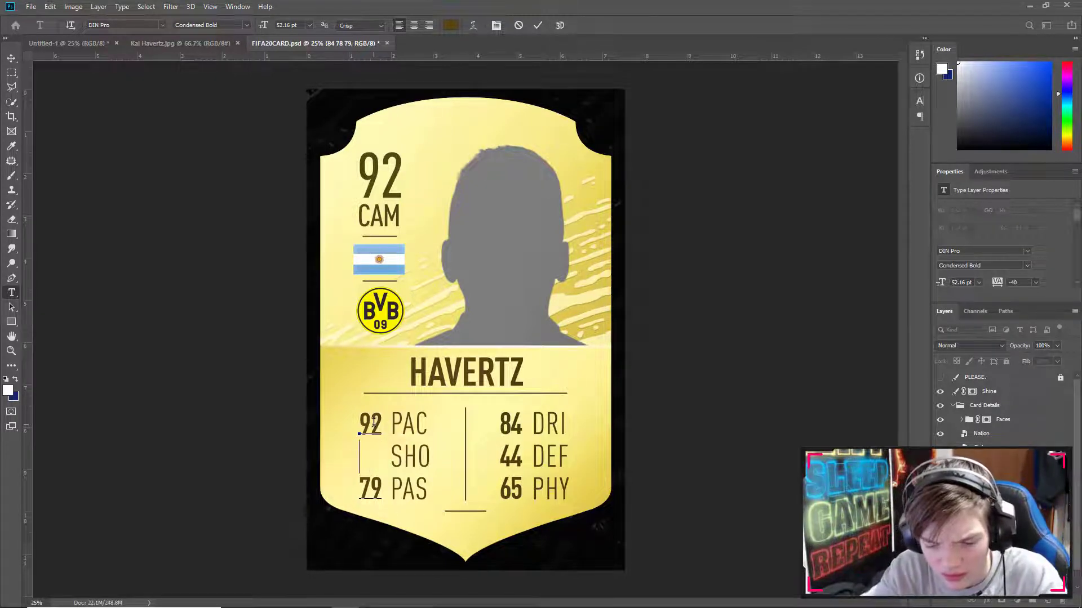
pyautogui.write('86')
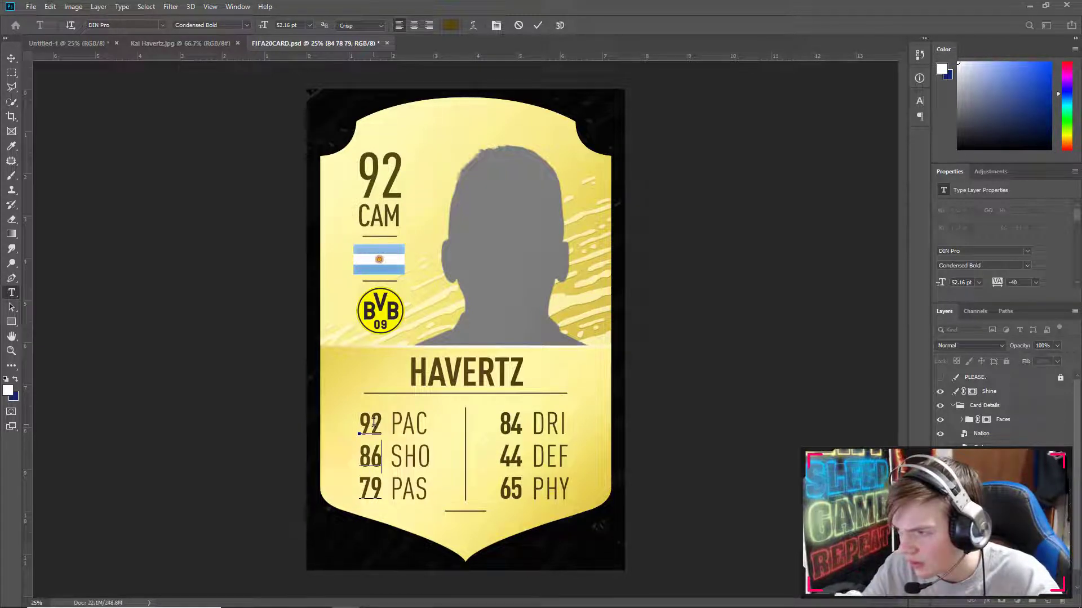
pyautogui.press('Down')
pyautogui.press('Down')
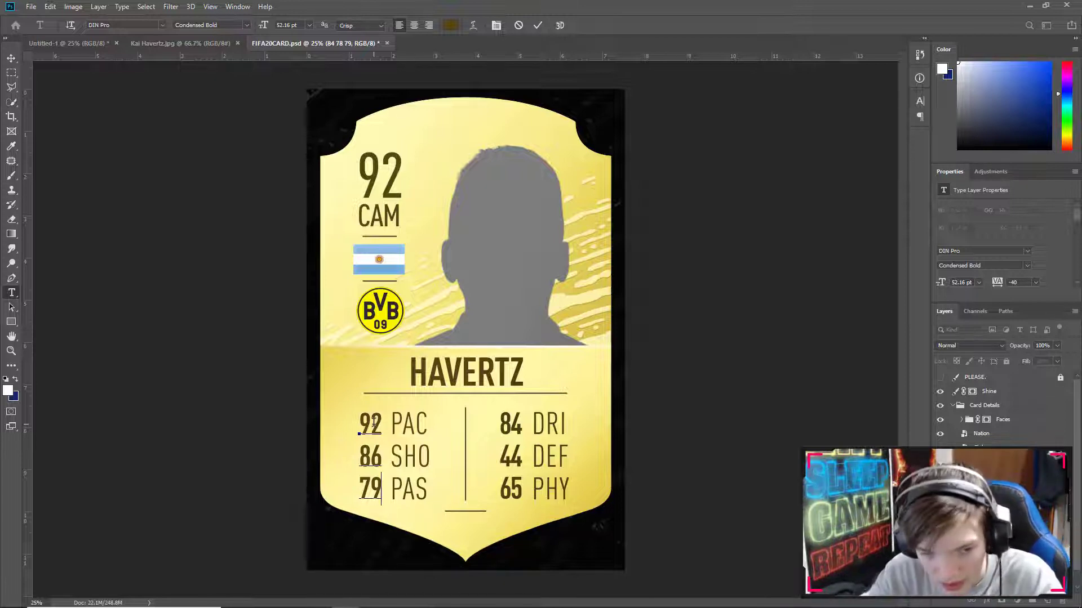
pyautogui.press('BackSpace')
pyautogui.press('BackSpace')
pyautogui.write('87')
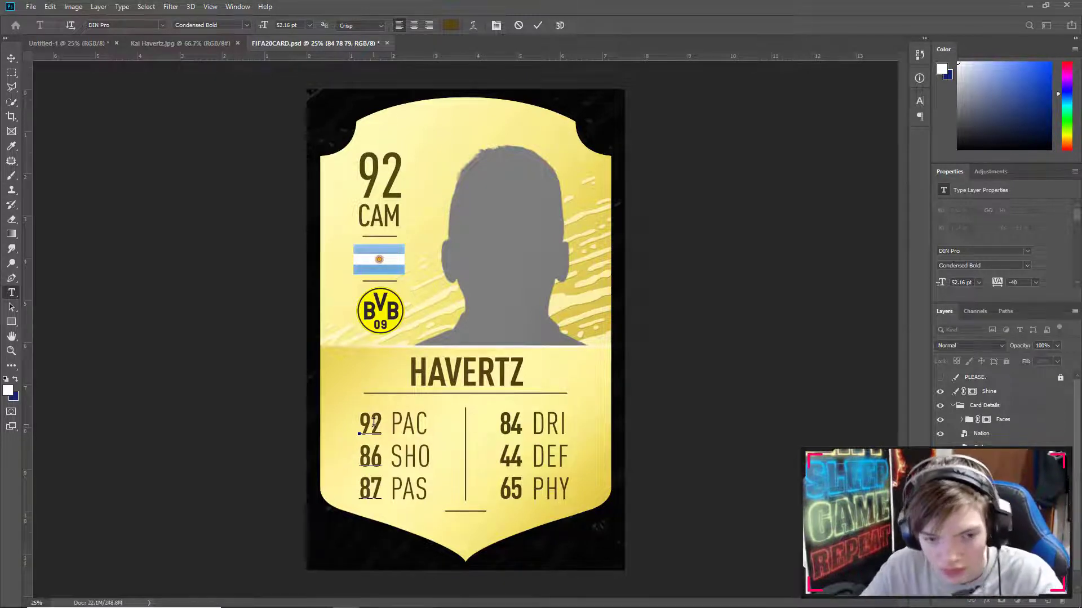
pyautogui.click(13, 307)
# Step: Set the card's DRI rating to 93
pyautogui.click(12, 293)
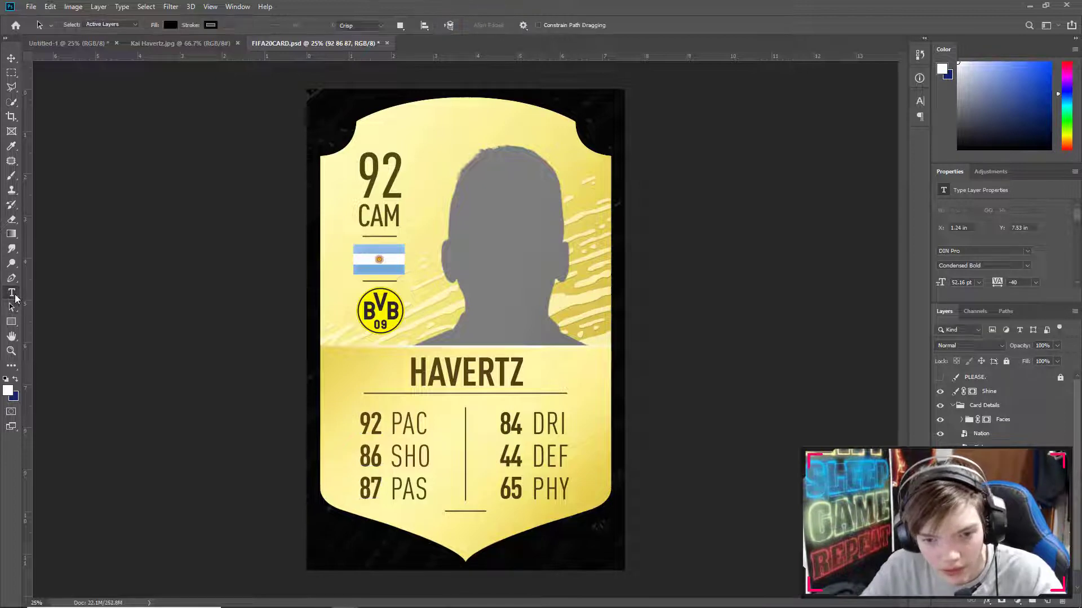
pyautogui.click(498, 409)
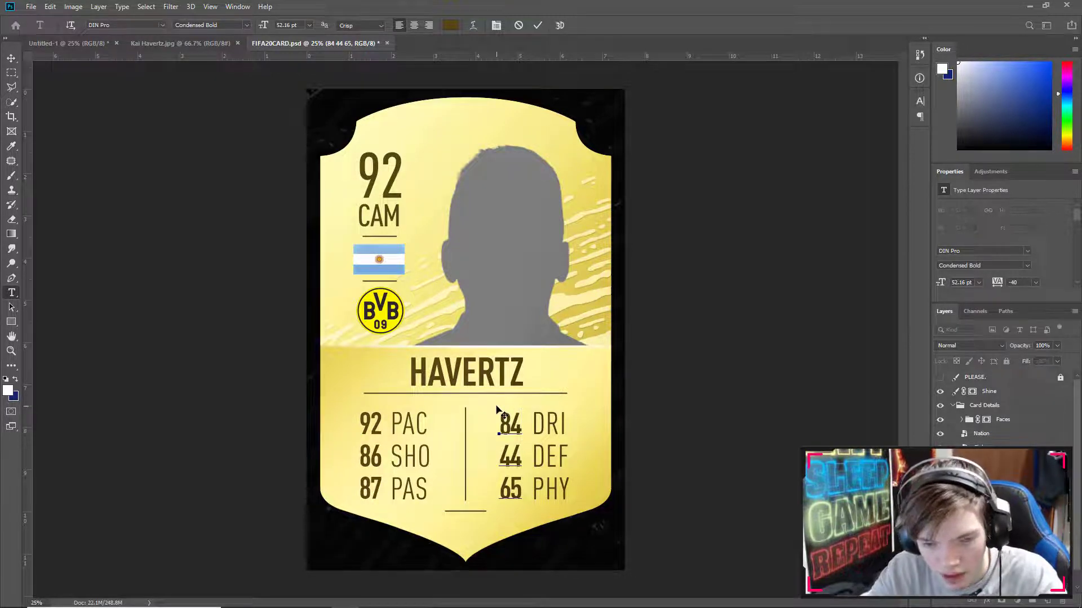
pyautogui.press('BackSpace')
pyautogui.press('BackSpace')
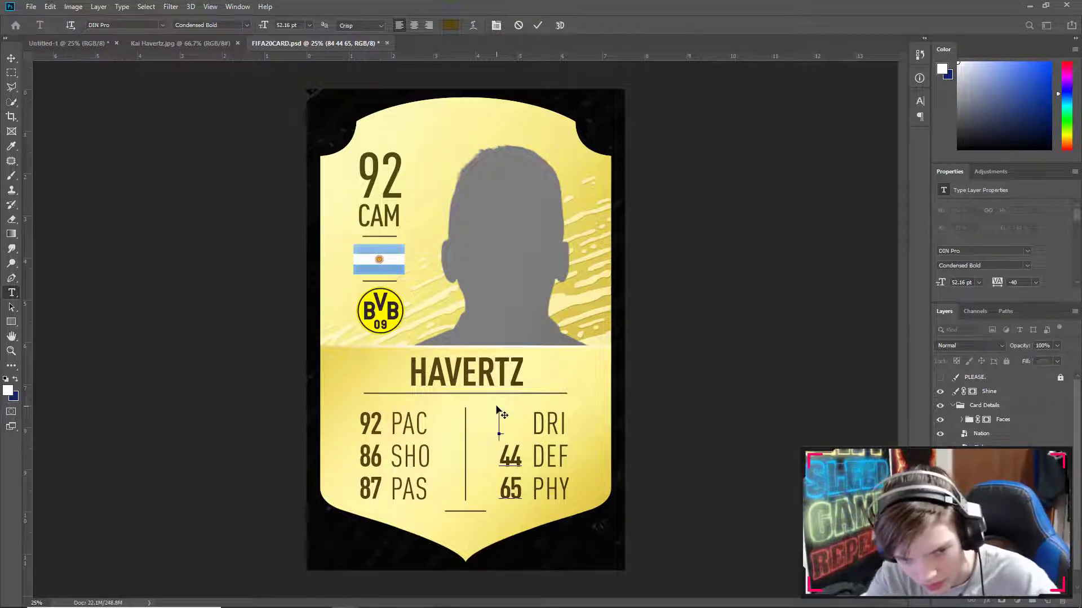
pyautogui.write('93')
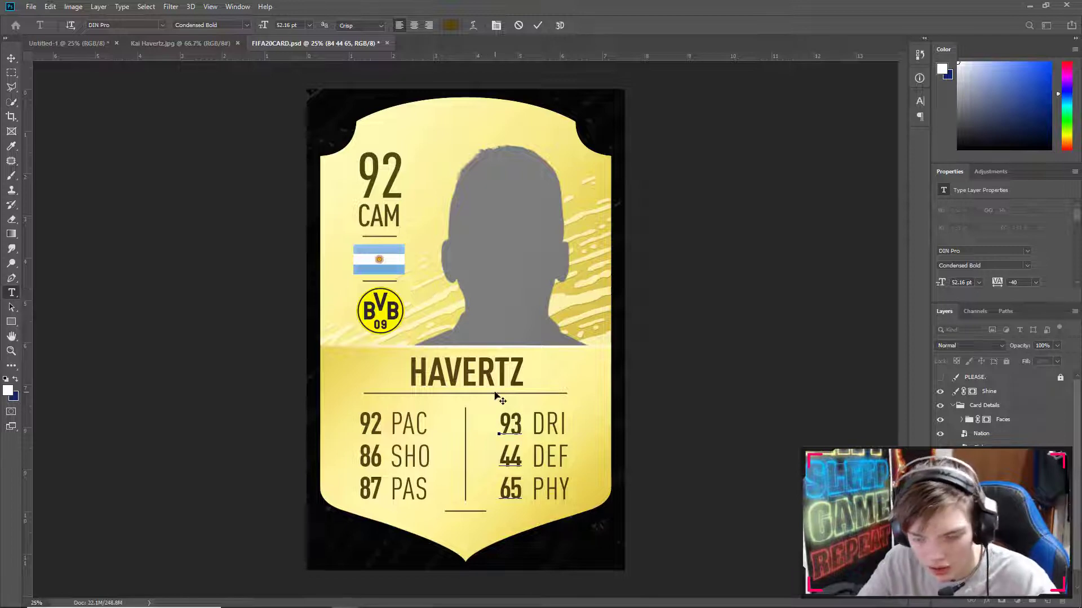
# Step: Set the card's DEF rating to 52 and PHY to 73
pyautogui.press('Down')
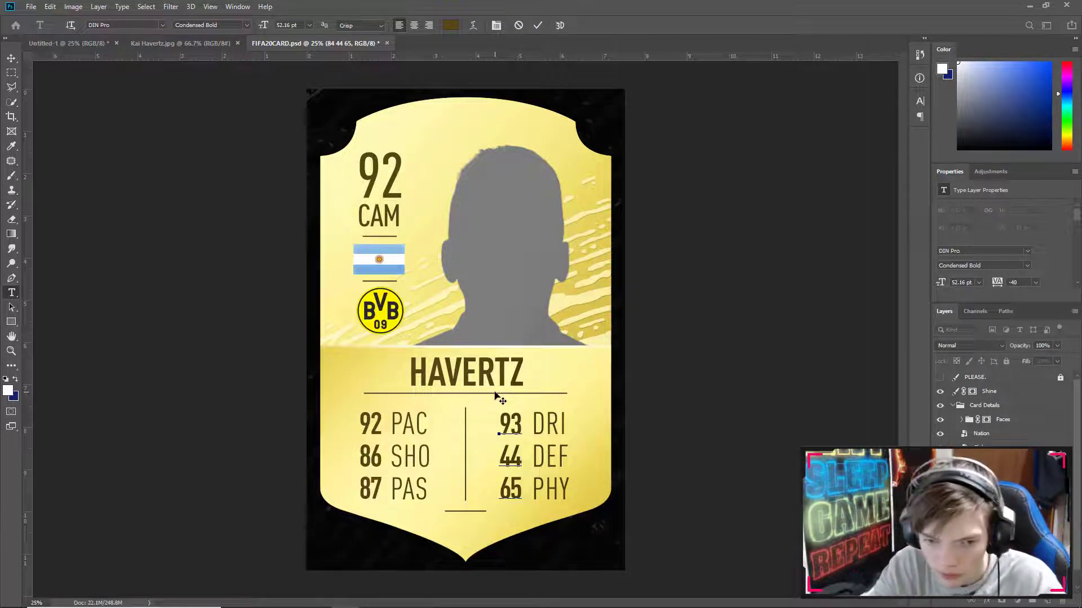
pyautogui.press('BackSpace')
pyautogui.press('BackSpace')
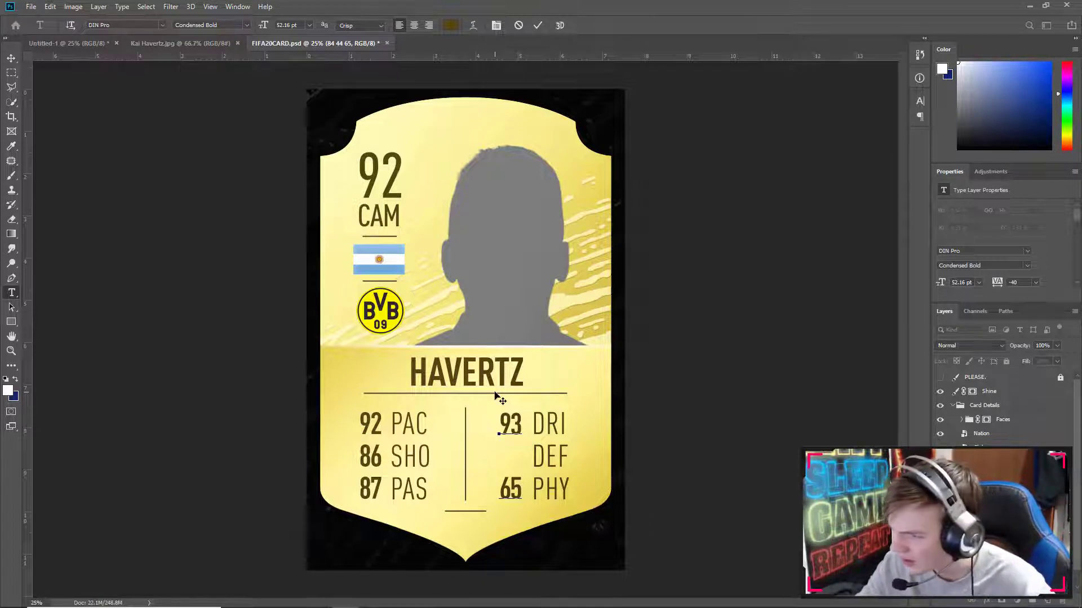
pyautogui.write('5')
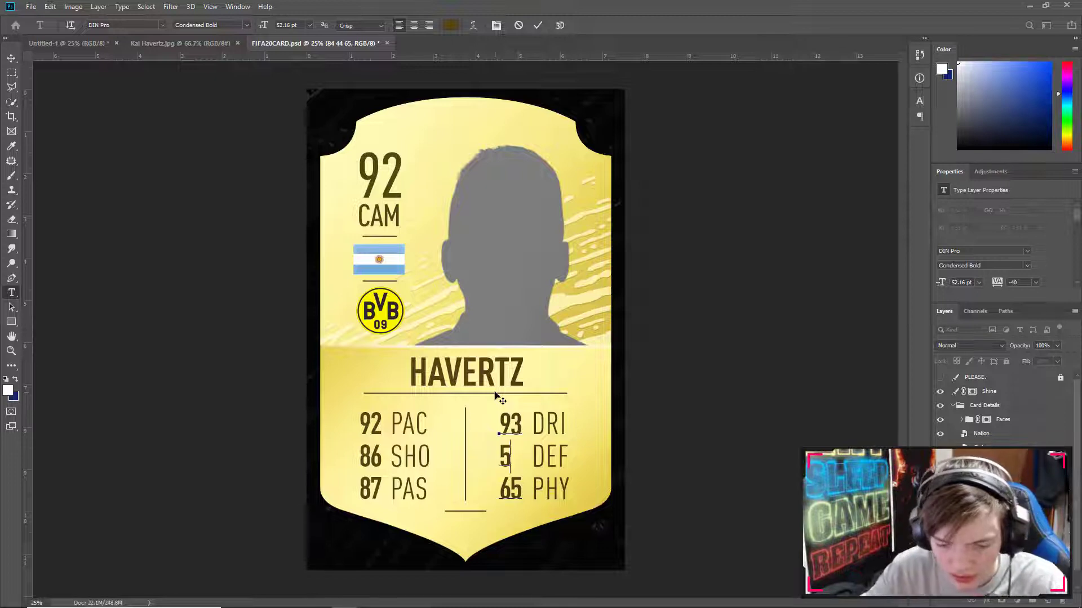
pyautogui.write('2')
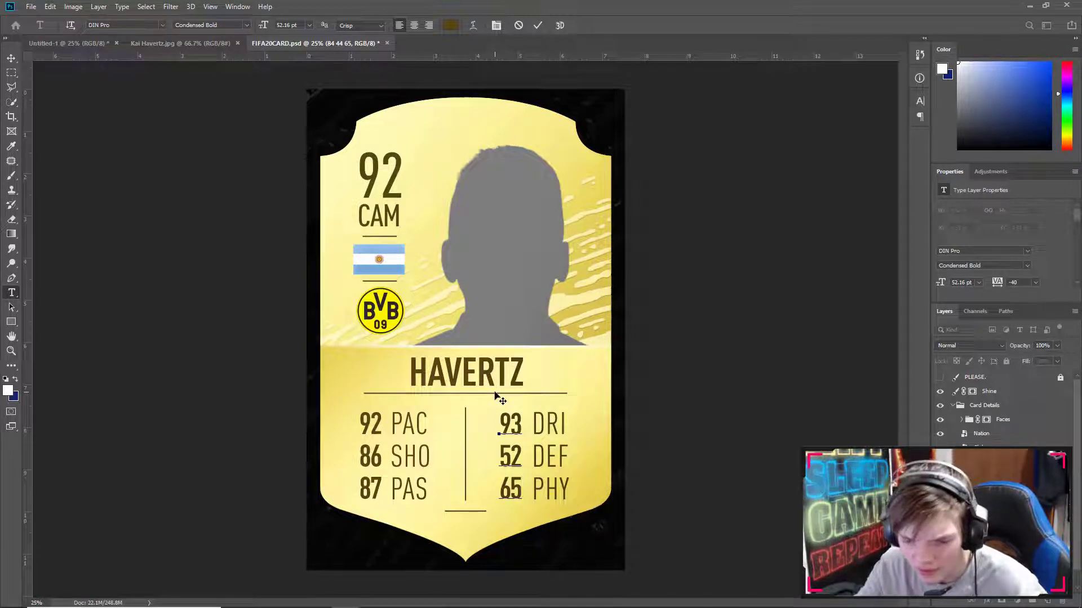
pyautogui.press('BackSpace')
pyautogui.press('BackSpace')
pyautogui.write('73')
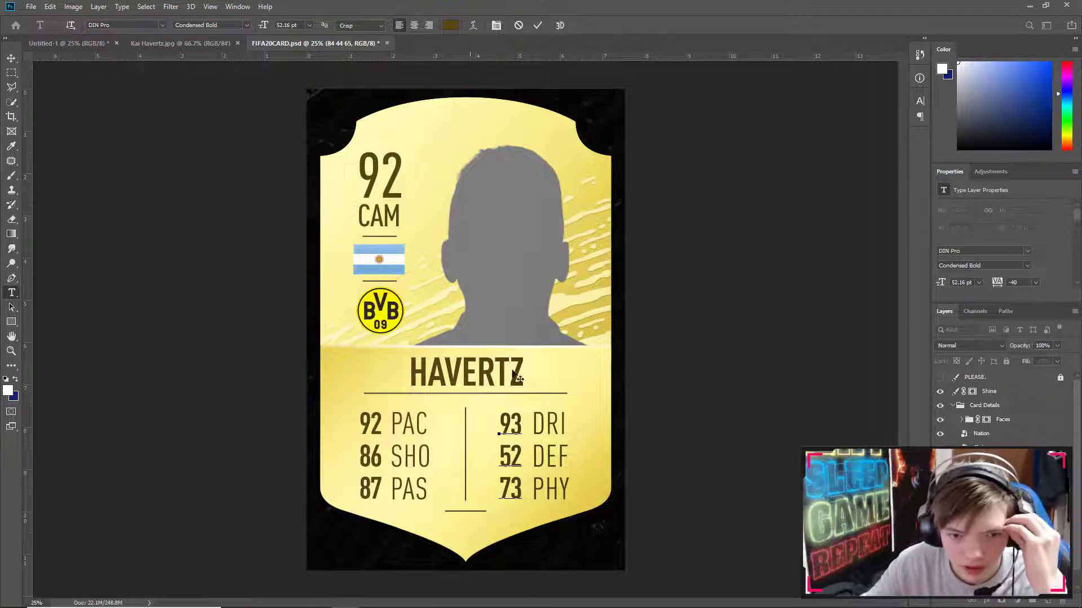
pyautogui.click(12, 58)
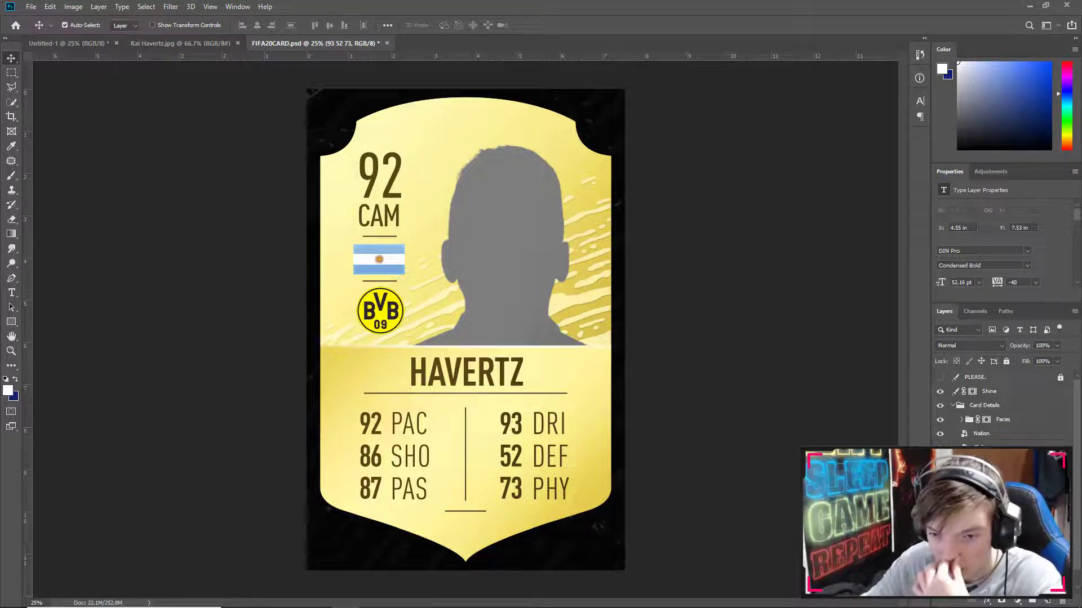
# Step: Open the contents of the card's club badge and hide the Borussia Dortmund and Bayern Munich crests
pyautogui.doubleClick(380, 310)
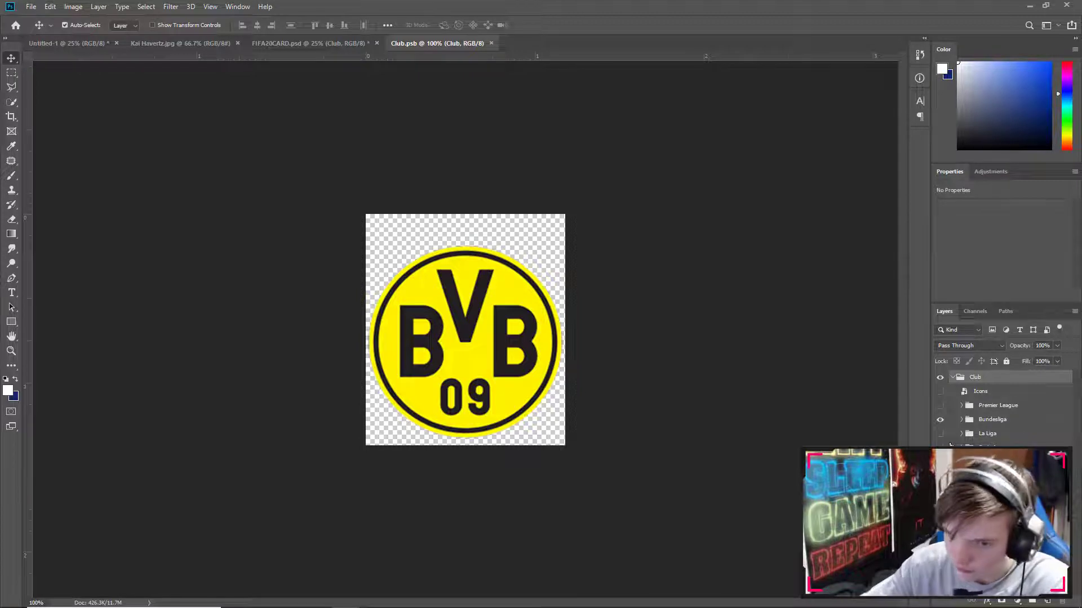
pyautogui.click(940, 421)
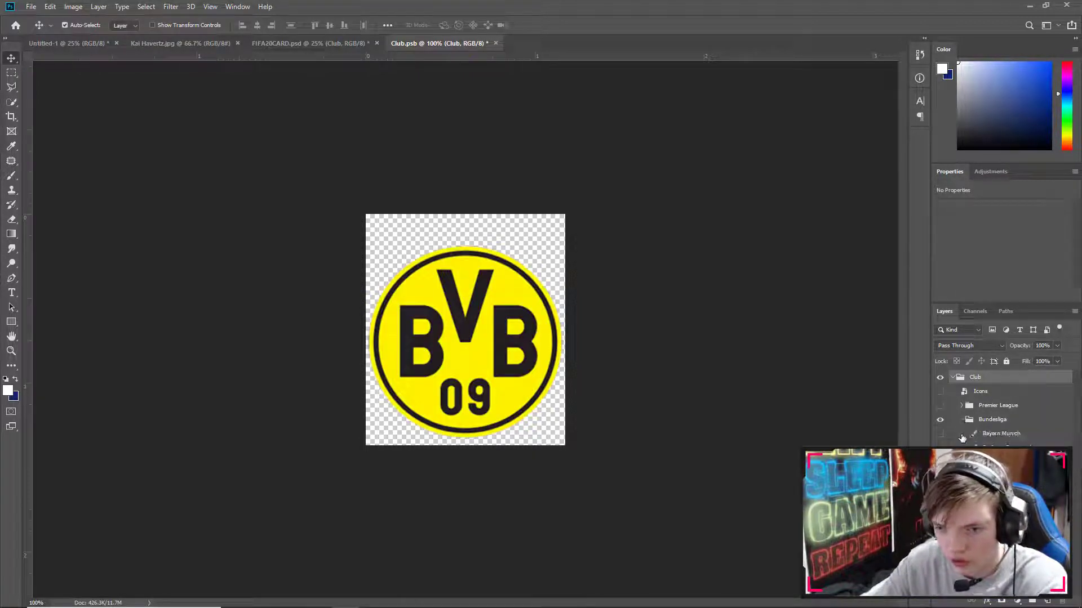
pyautogui.click(940, 444)
pyautogui.click(940, 434)
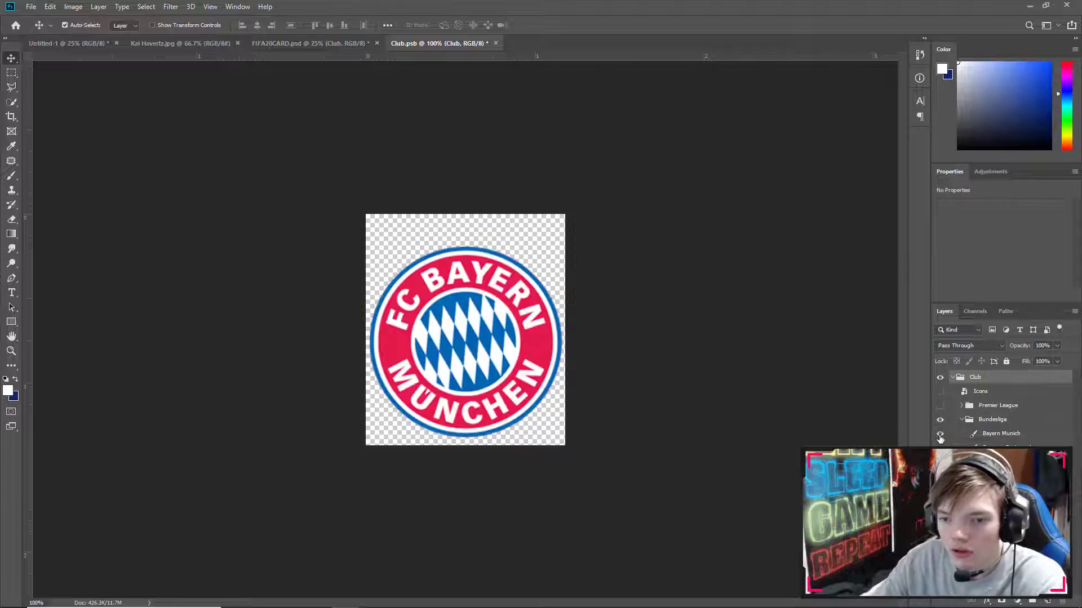
pyautogui.click(939, 434)
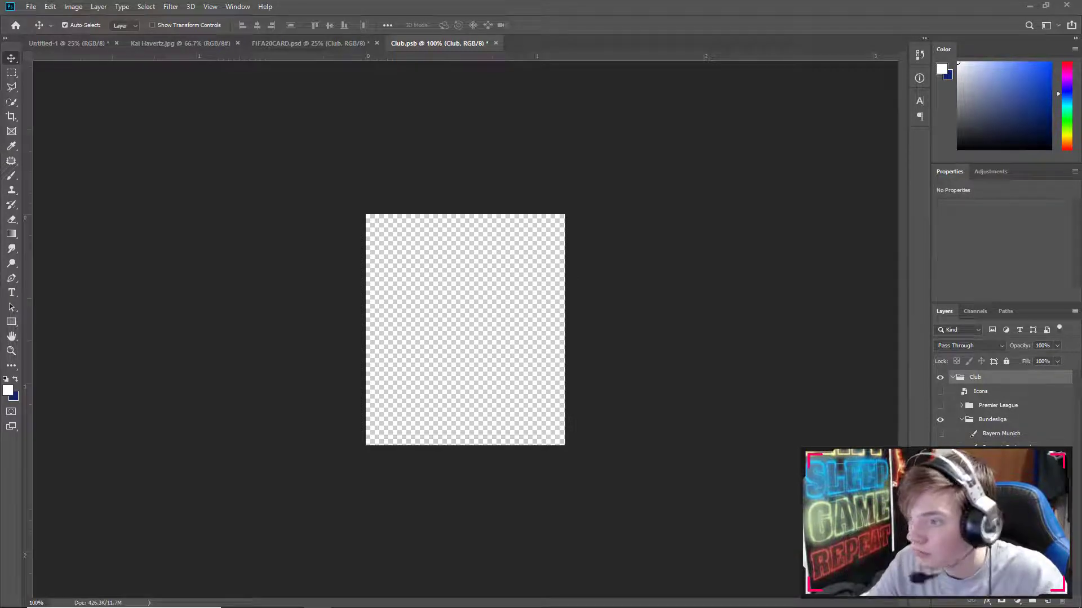
# Step: Copy the Bayer Leverkusen logo into the Club document as a new layer
pyautogui.moveTo(514, 283); pyautogui.dragTo(372, 267)
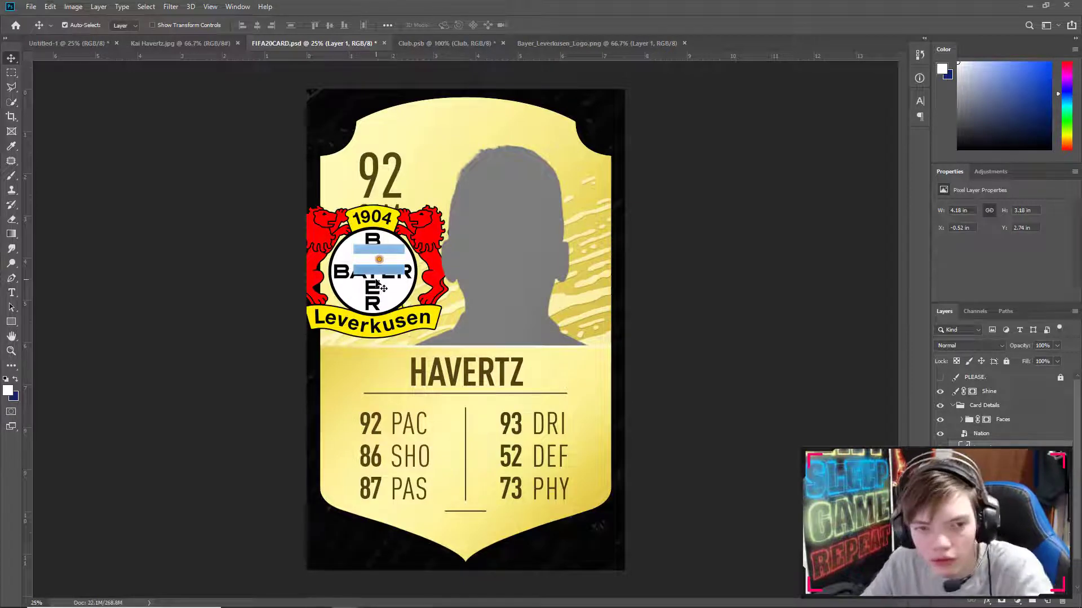
pyautogui.hotkey('ctrl', 'z')
pyautogui.click(530, 43)
pyautogui.moveTo(519, 250); pyautogui.dragTo(459, 338)
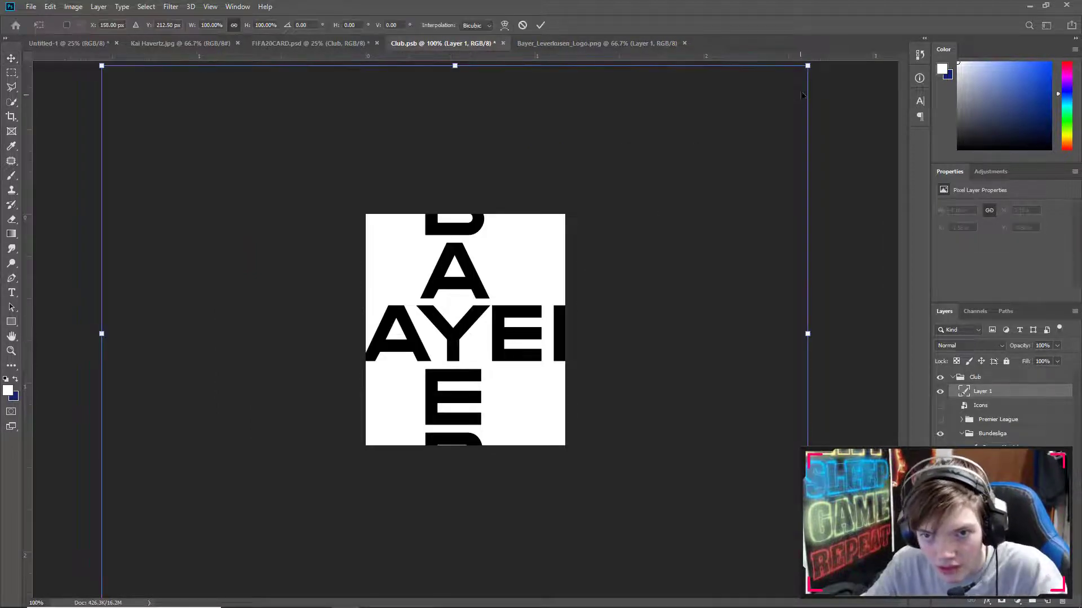
# Step: Scale the Leverkusen logo to 23.70%, centre it on the canvas, and save and close the Club document
pyautogui.moveTo(807, 65); pyautogui.dragTo(558, 290)
pyautogui.moveTo(476, 325); pyautogui.dragTo(486, 321)
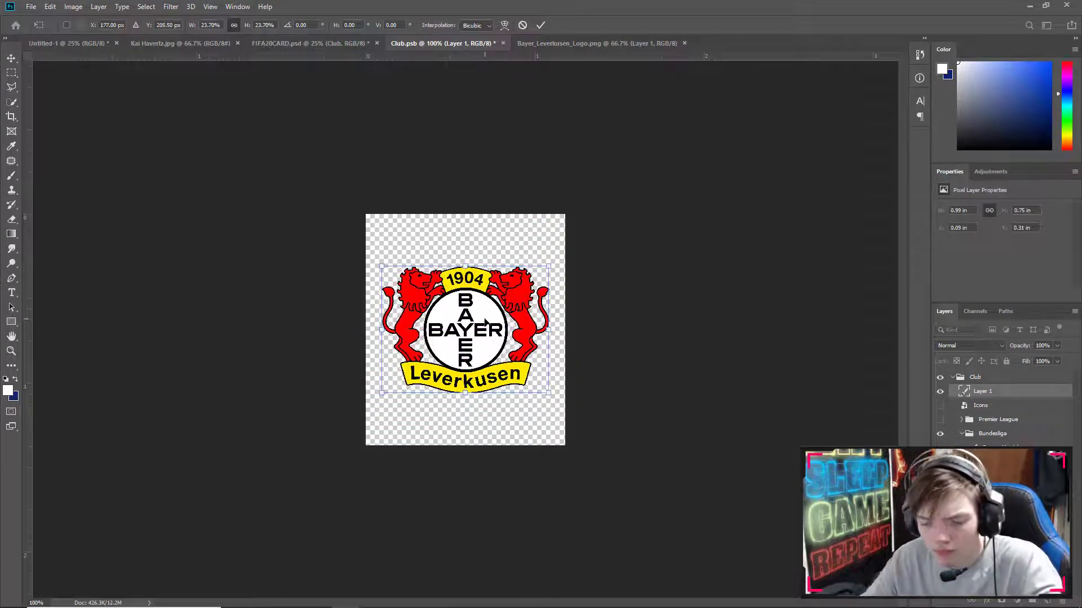
pyautogui.press('Return')
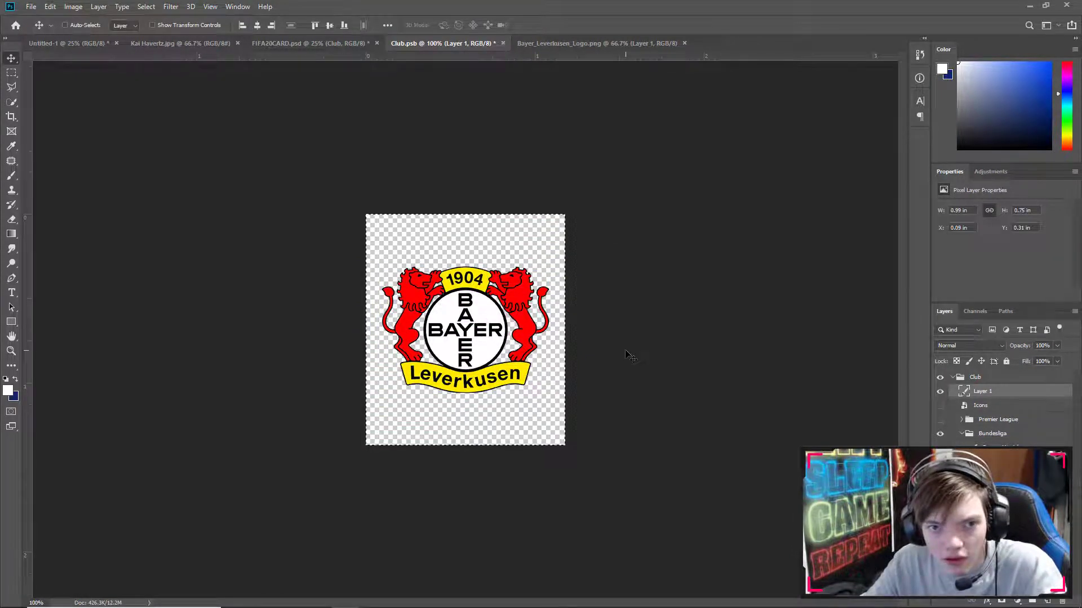
pyautogui.hotkey('ctrl', 's')
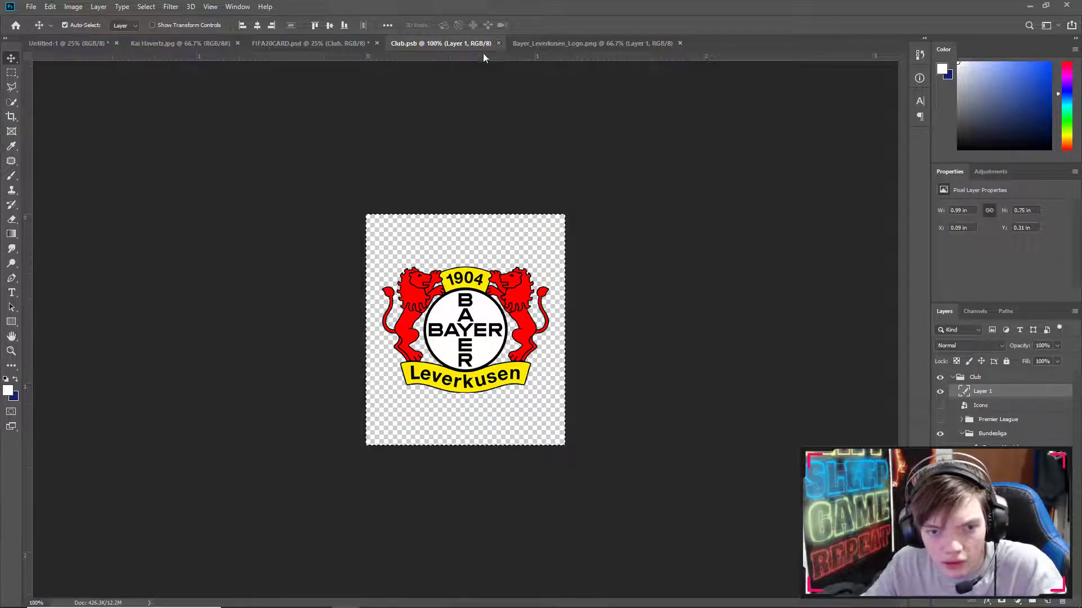
pyautogui.hotkey('ctrl', '0')
pyautogui.hotkey('ctrl', 'w')
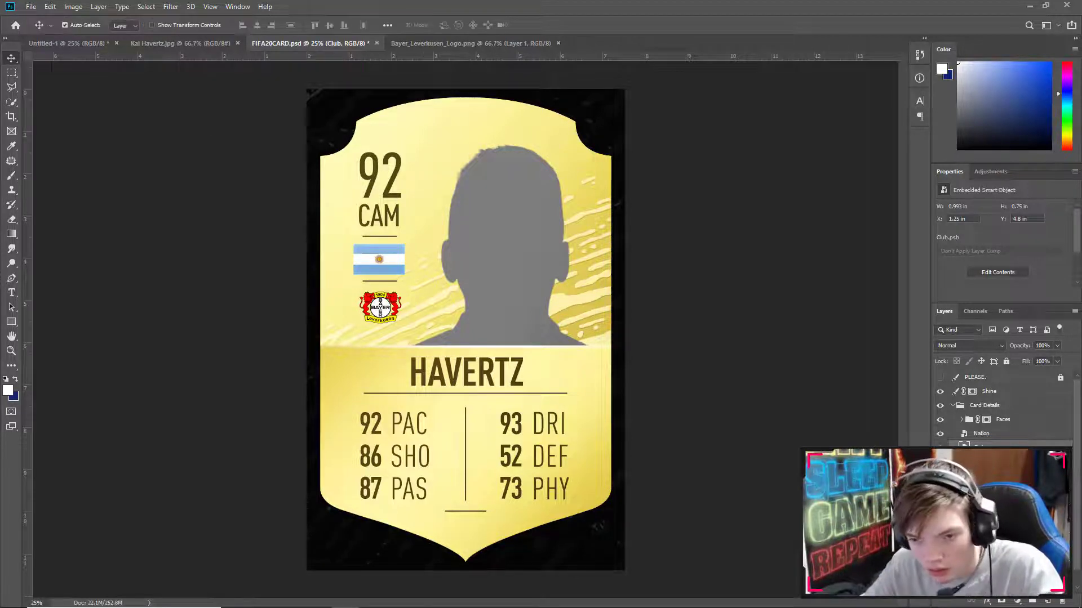
# Step: Reopen the club badge's contents, enlarge the Leverkusen logo to about 1.03 × 0.78 in, and save and close the document
pyautogui.click(998, 273)
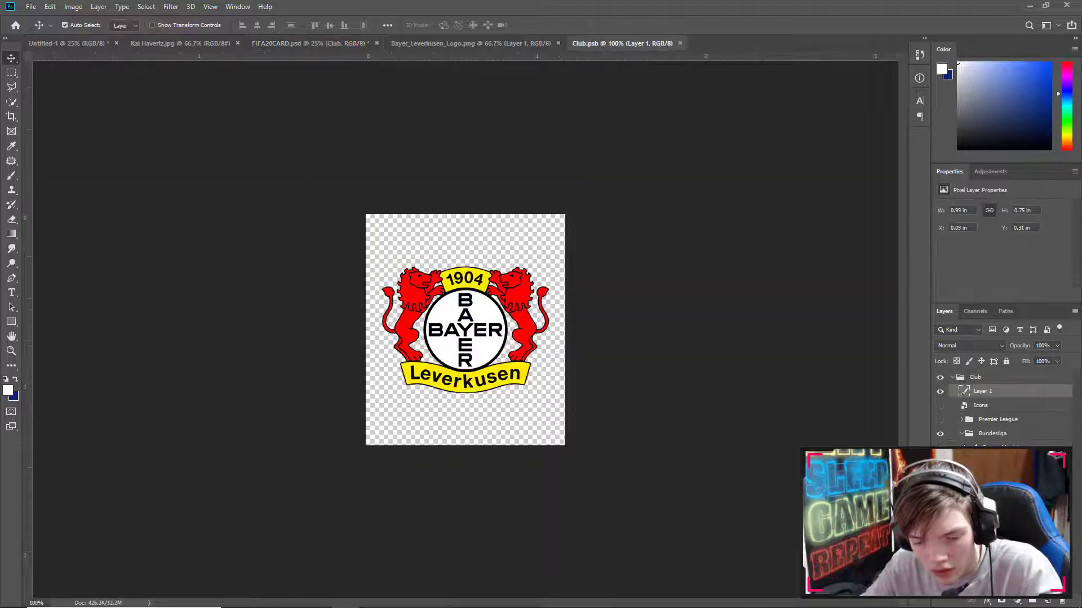
pyautogui.hotkey('ctrl', 't')
pyautogui.moveTo(550, 394); pyautogui.dragTo(555, 397)
pyautogui.press('Return')
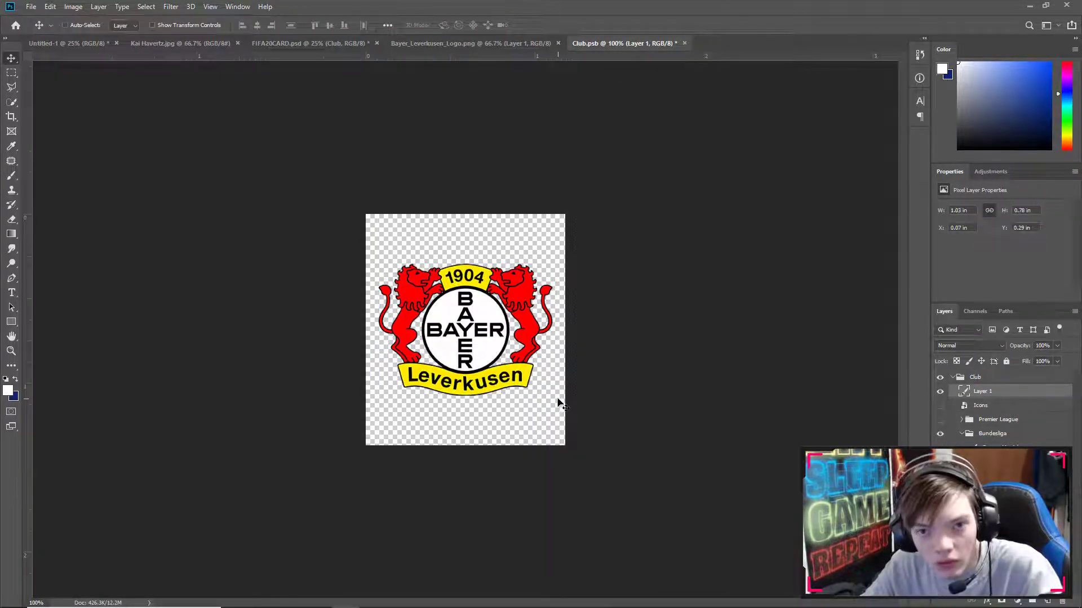
pyautogui.click(684, 44)
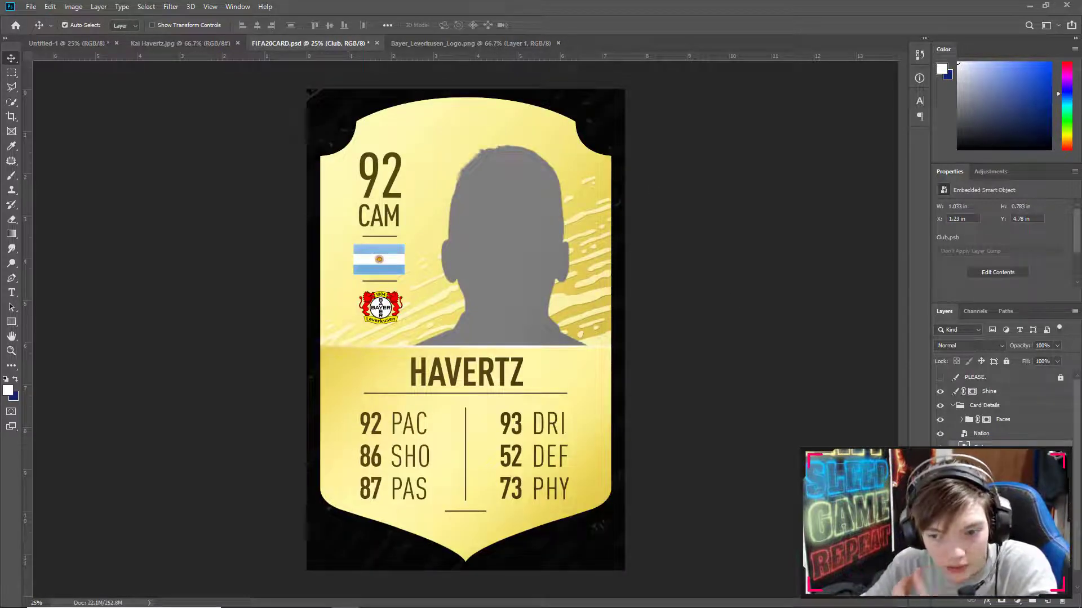
# Step: Open the Nation smart object's contents and replace the Argentina flag with the Germany flag
pyautogui.click(962, 437)
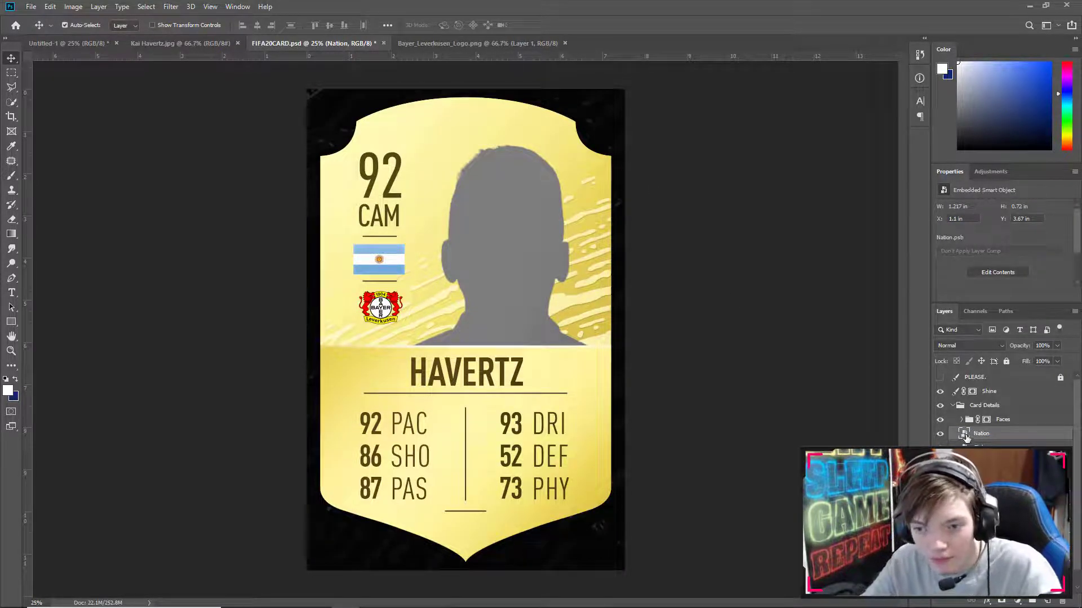
pyautogui.doubleClick(963, 434)
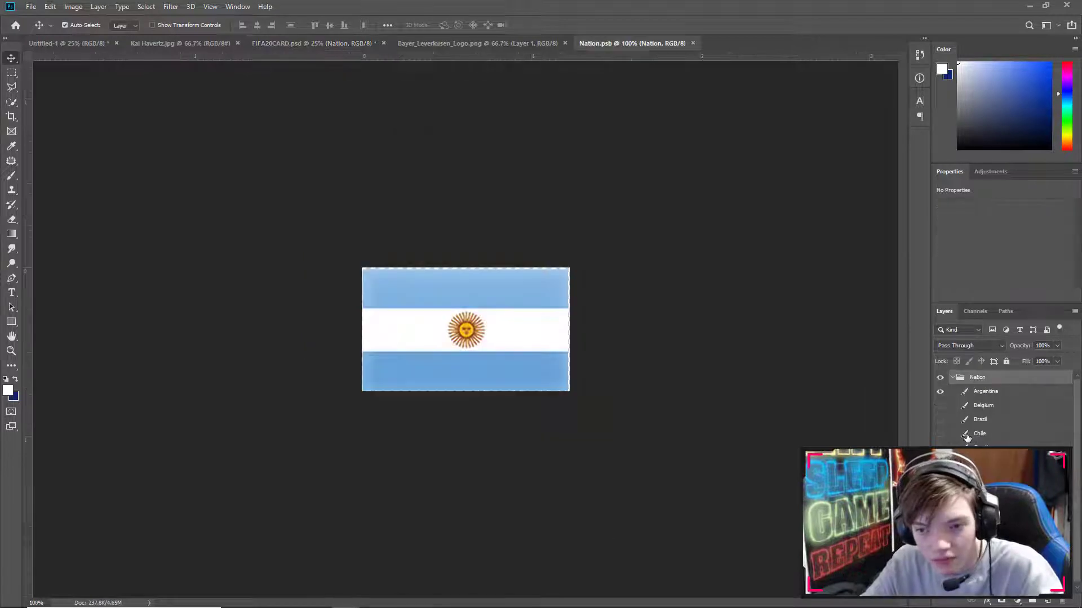
pyautogui.click(940, 391)
pyautogui.click(940, 490)
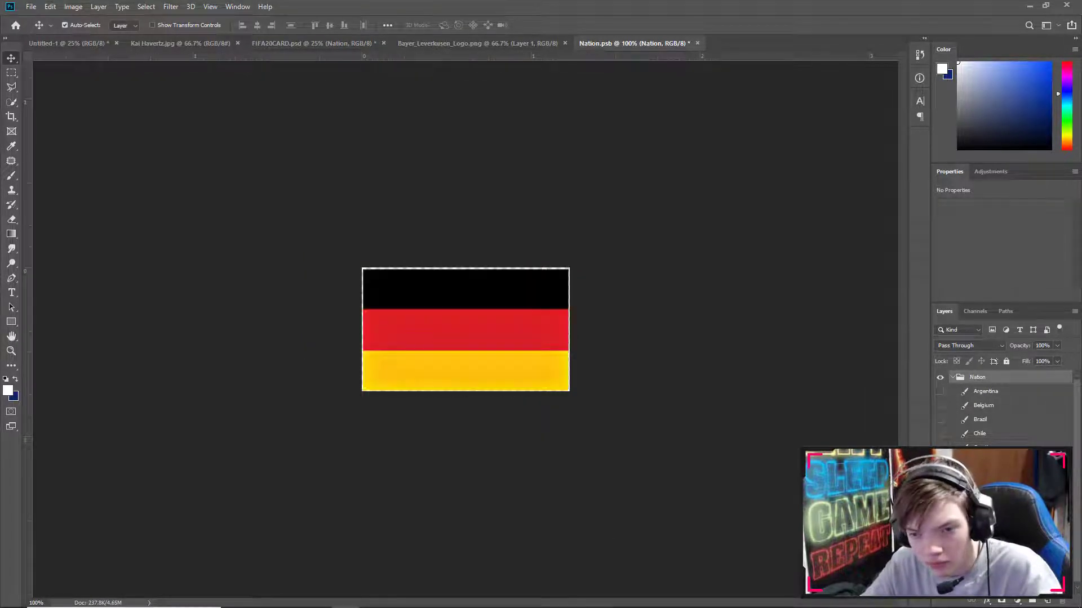
# Step: Add an Overlay Inner Glow to the Germany flag layer with 55% opacity and a 24 px size
pyautogui.click(986, 490)
pyautogui.rightClick(986, 490)
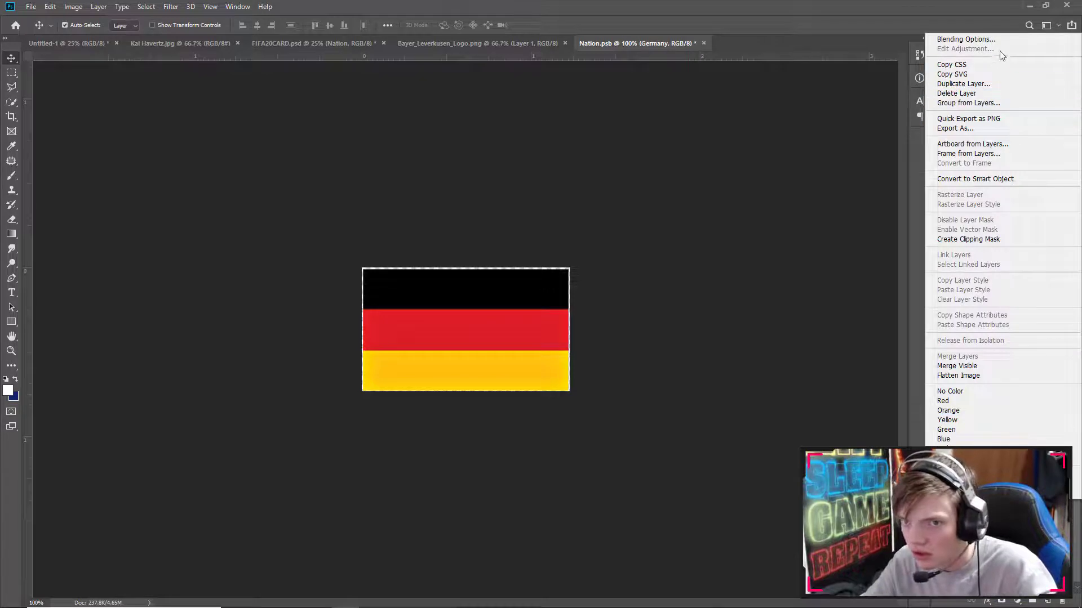
pyautogui.click(1015, 39)
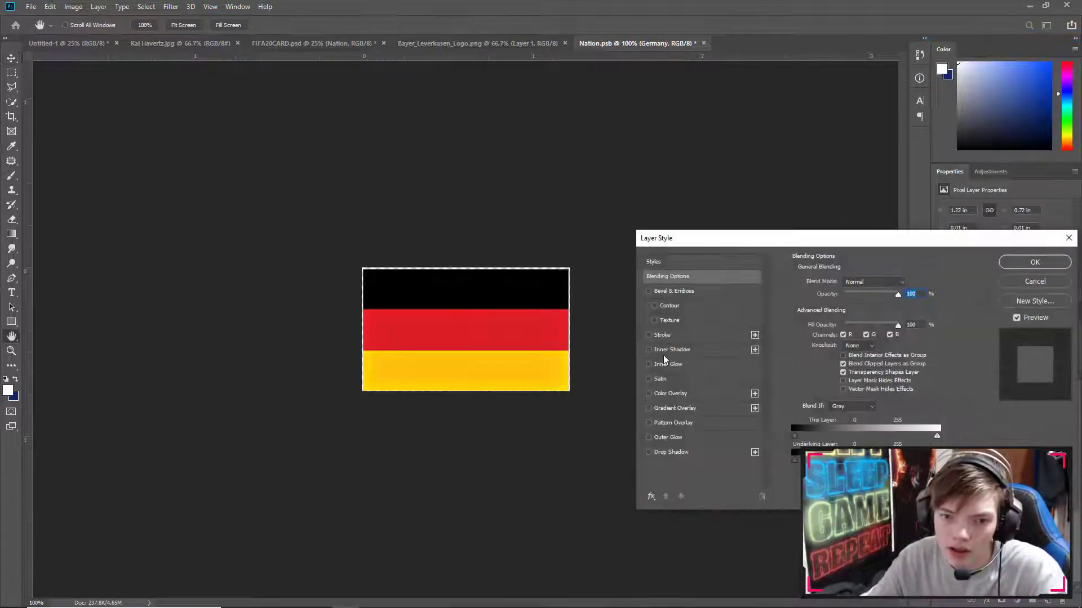
pyautogui.click(648, 364)
pyautogui.click(678, 369)
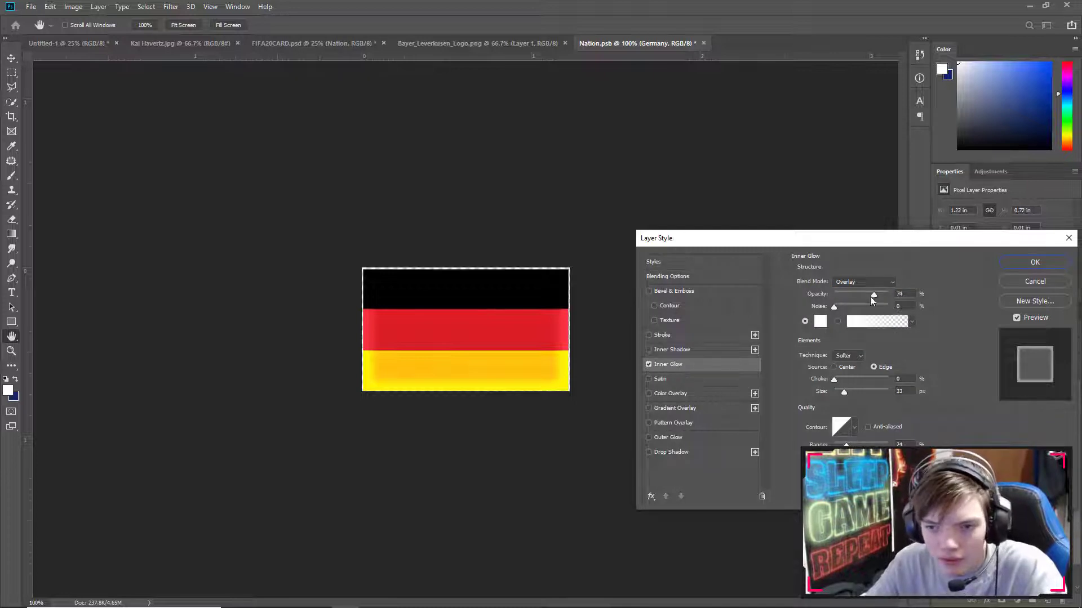
pyautogui.moveTo(870, 296); pyautogui.dragTo(864, 292)
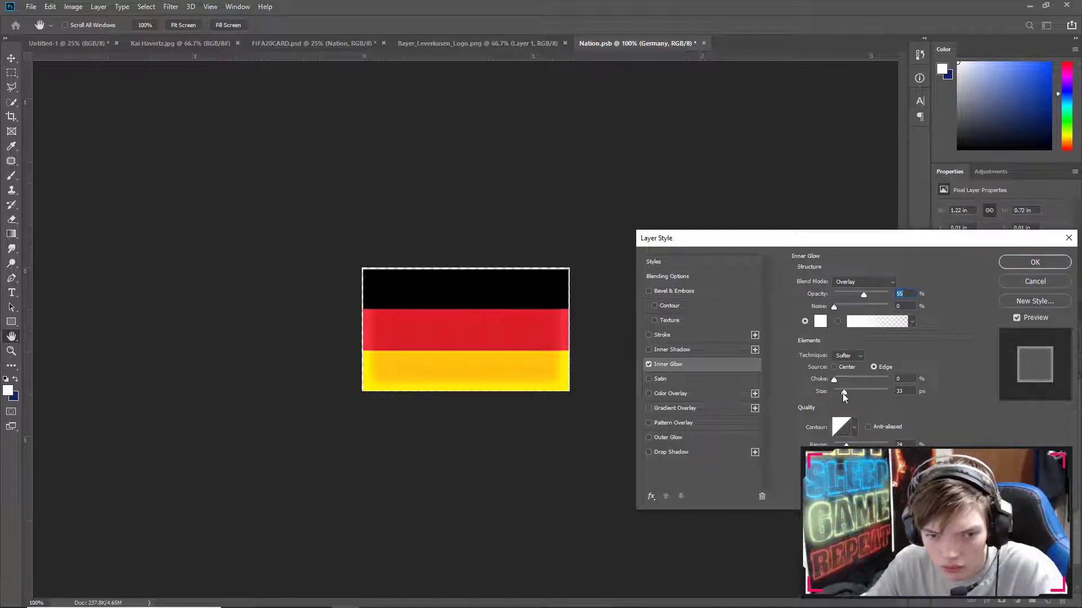
pyautogui.moveTo(843, 393)
pyautogui.mouseDown()
pyautogui.moveTo(833, 393)
pyautogui.moveTo(843, 391)
pyautogui.mouseUp()
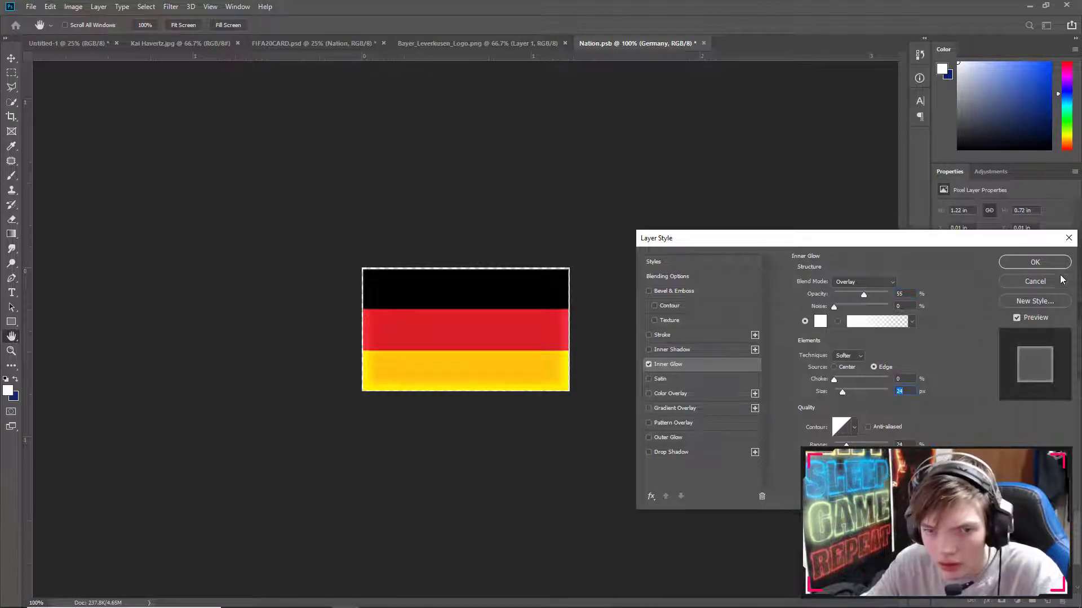
pyautogui.click(1047, 265)
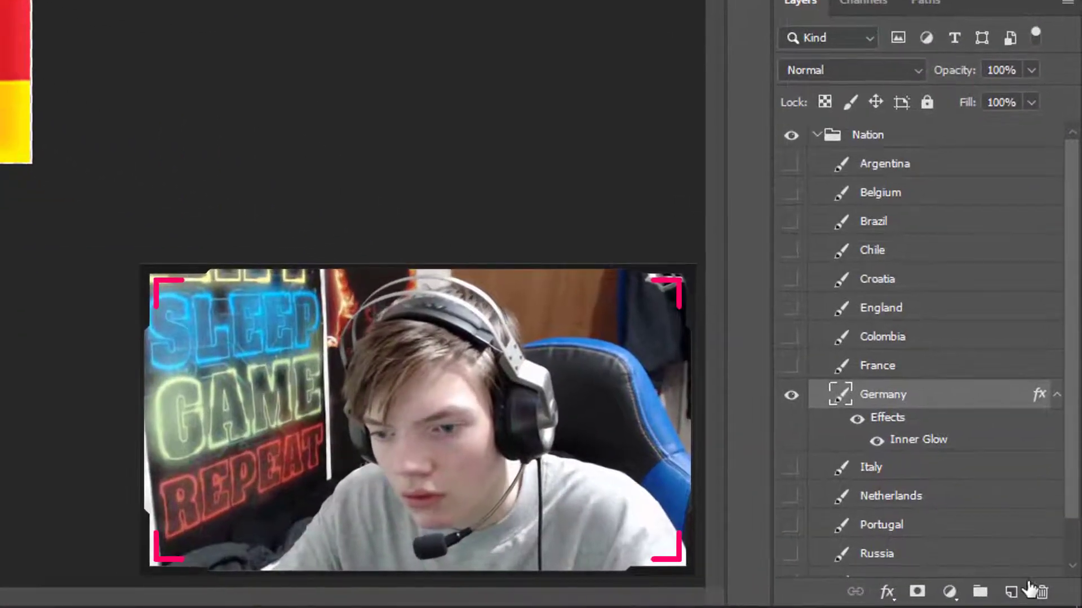
# Step: Add a new layer above the Germany flag and clip it to the flag layer
pyautogui.click(1044, 600)
pyautogui.rightClick(914, 499)
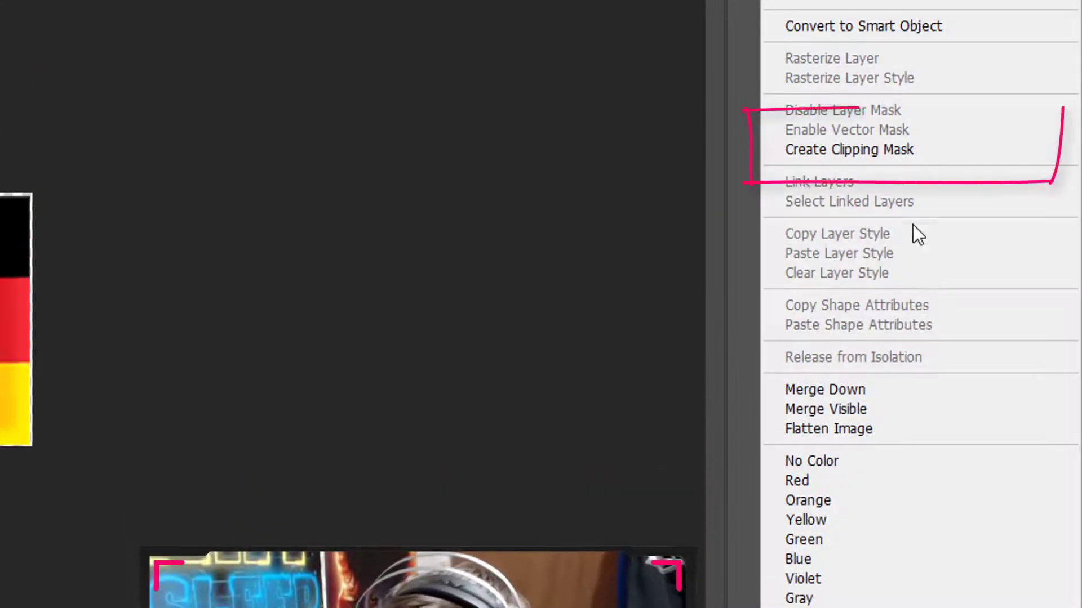
pyautogui.click(891, 145)
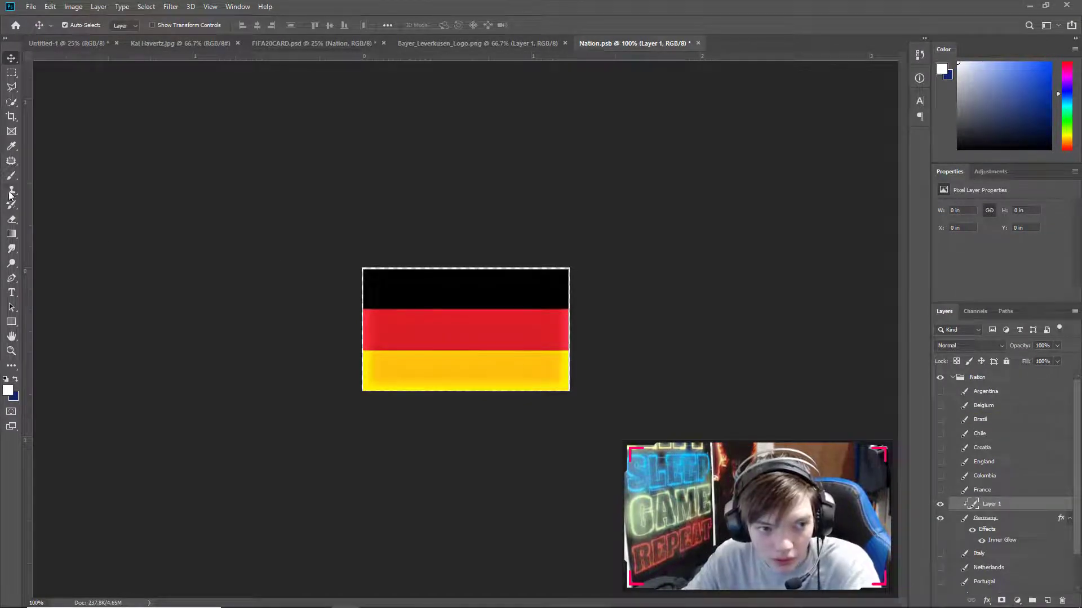
# Step: Try a white highlight over the flag with a very large Soft Round brush of 1102 px, and undo it
pyautogui.press('b')
pyautogui.rightClick(460, 300)
pyautogui.moveTo(564, 328); pyautogui.dragTo(585, 329)
pyautogui.click(479, 174)
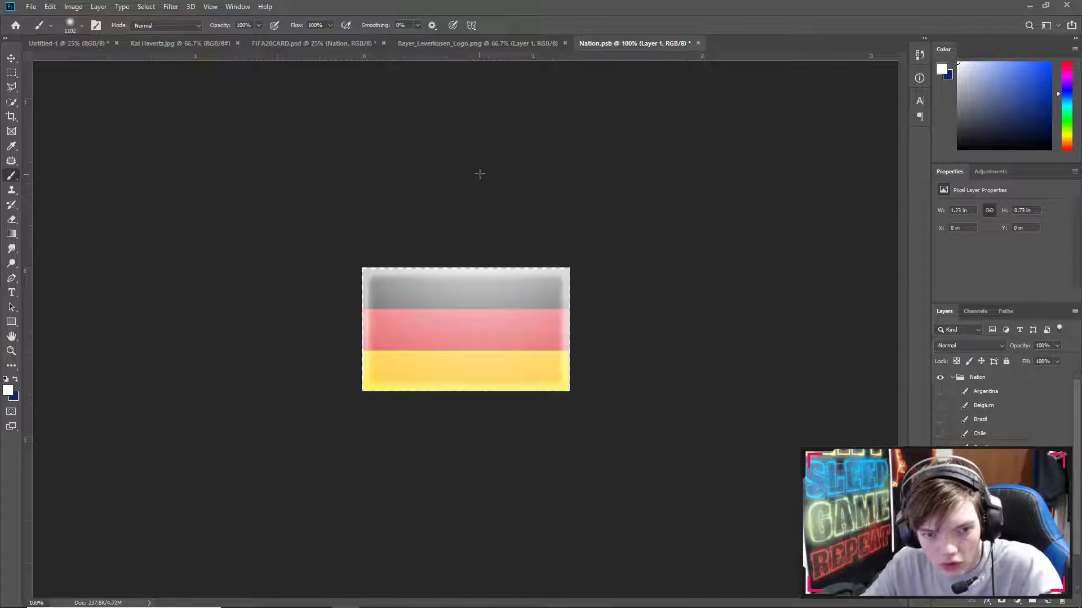
pyautogui.hotkey('ctrl', 'z')
pyautogui.click(450, 98)
pyautogui.hotkey('ctrl', 'z')
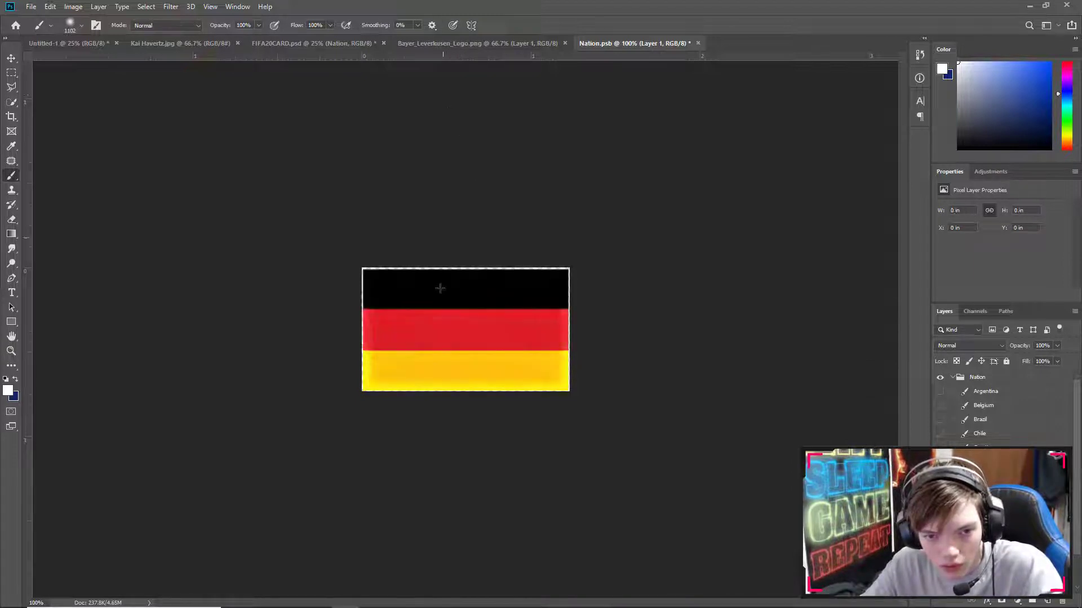
# Step: Set the Soft Round brush to 511 px and paint a faint white highlight along the flag's upper edge
pyautogui.rightClick(442, 302)
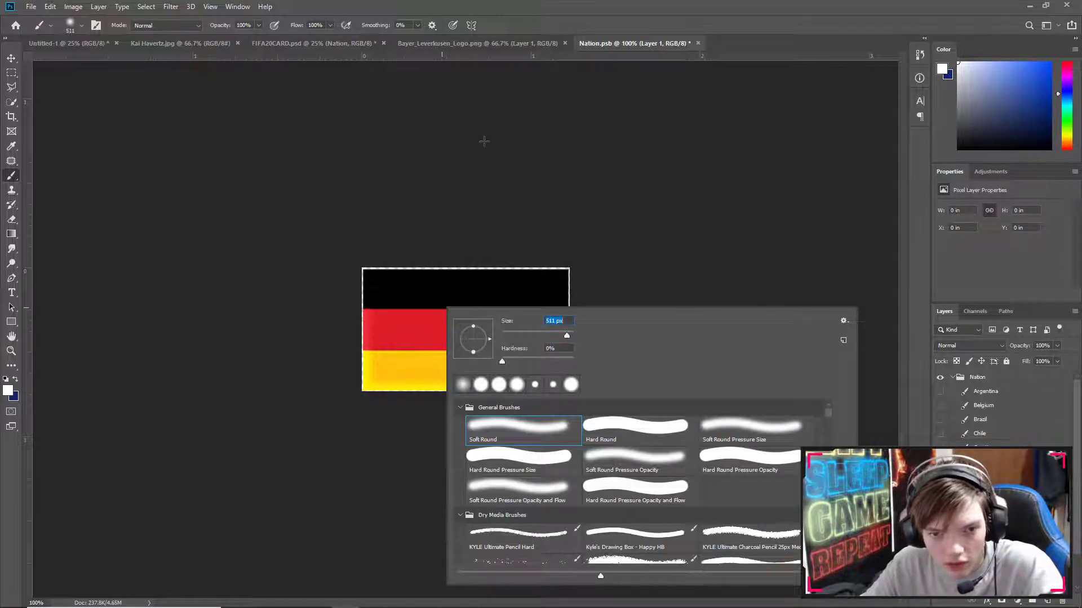
pyautogui.press('Return')
pyautogui.click(464, 162)
pyautogui.hotkey('ctrl', 'z')
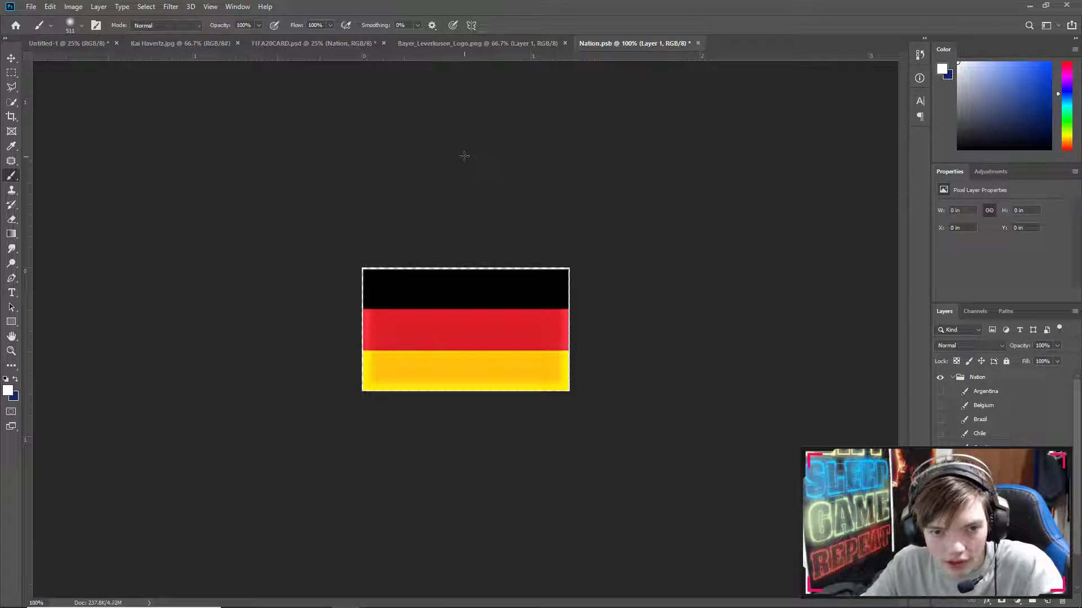
pyautogui.click(462, 152)
pyautogui.hotkey('ctrl', 'z')
pyautogui.click(463, 154)
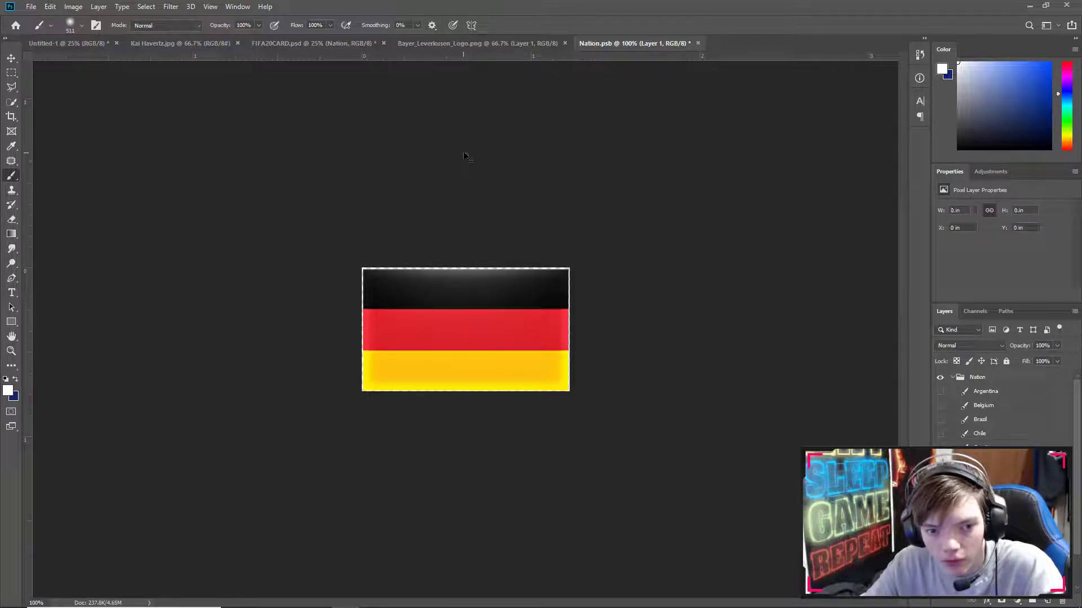
# Step: Undo and repaint the faint white highlight on the flag's upper edge, and close Nation.psb to return to the card
pyautogui.hotkey('ctrl', 'z')
pyautogui.click(462, 148)
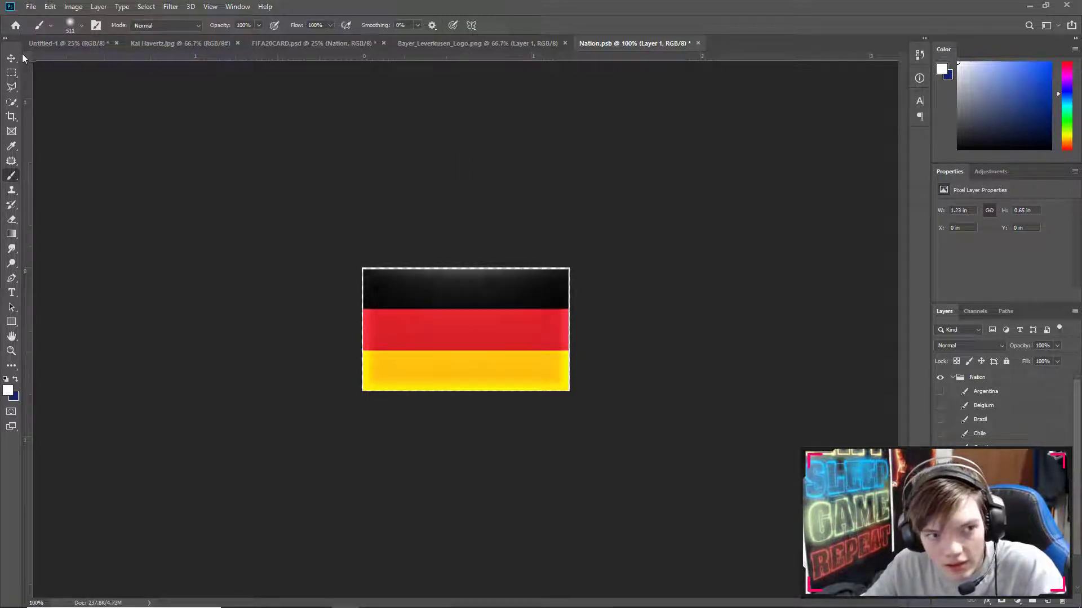
pyautogui.click(13, 58)
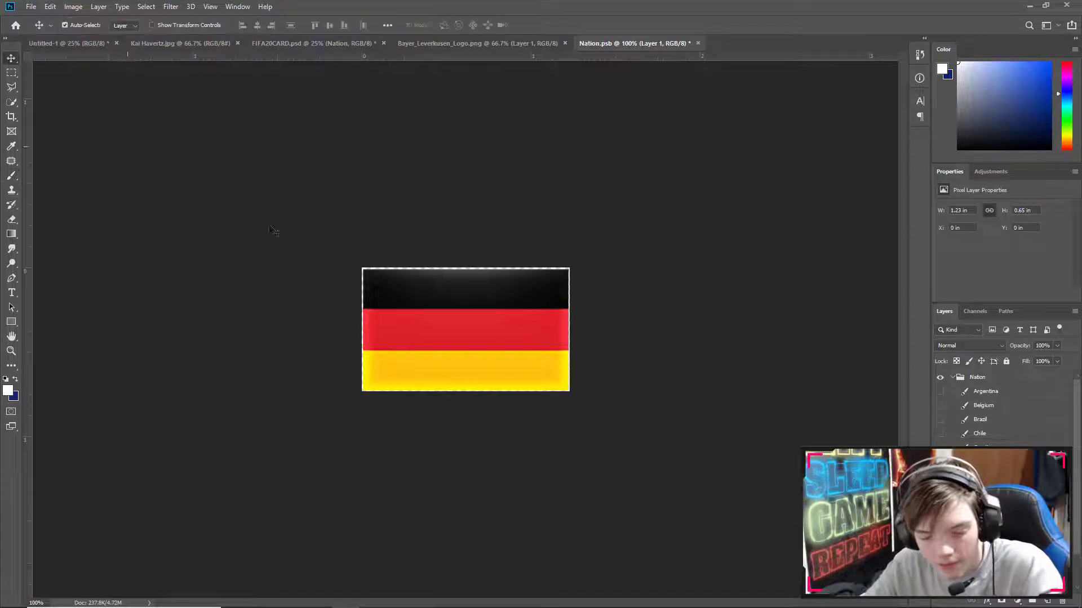
pyautogui.click(698, 44)
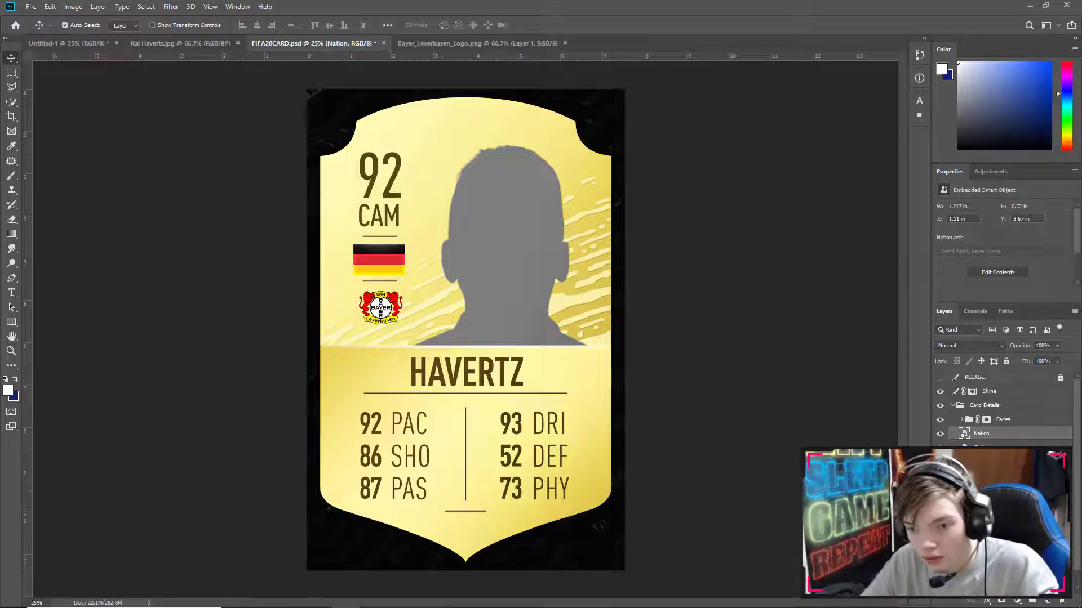
# Step: Hide the placeholder silhouette in the Faces group and delete the Havertz portrait placed there as Layer 1
pyautogui.scroll(-1, 971, 433)
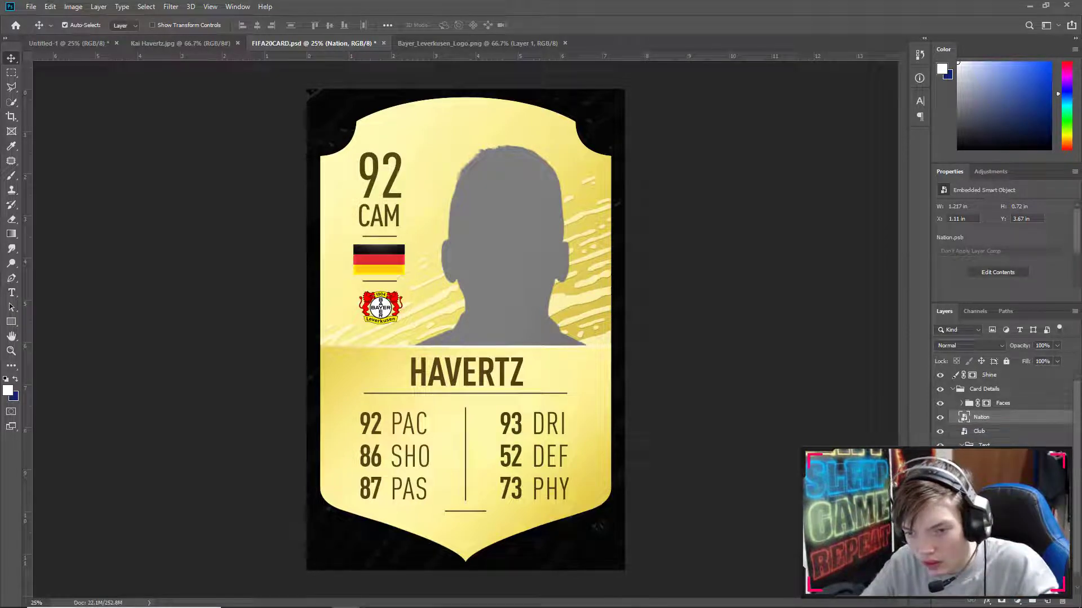
pyautogui.scroll(1, 970, 383)
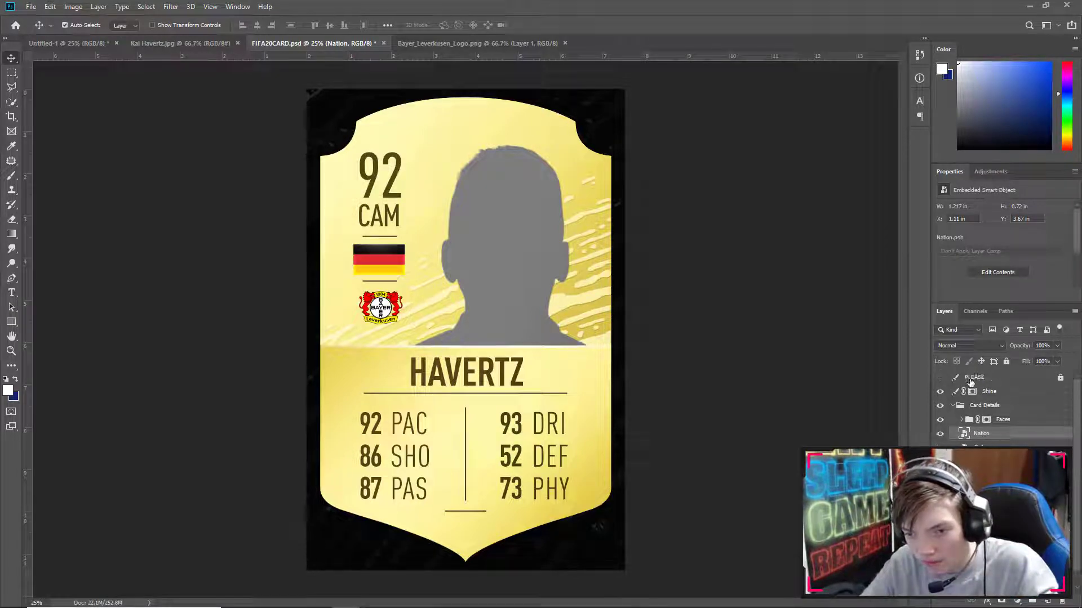
pyautogui.click(961, 420)
pyautogui.click(940, 433)
pyautogui.click(992, 434)
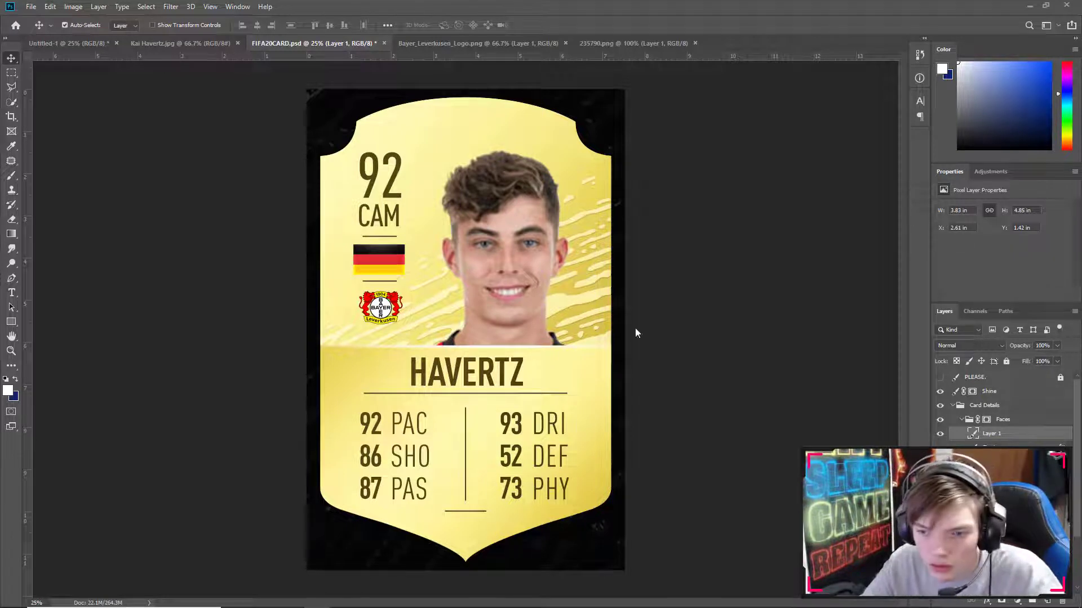
pyautogui.press('Delete')
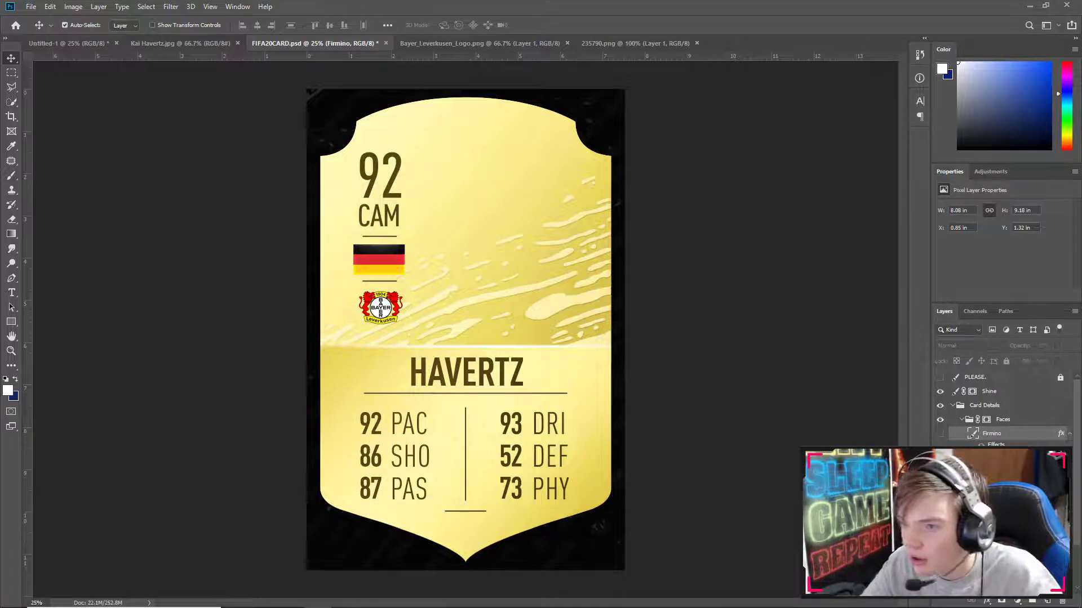
# Step: Switch to Microsoft Edge, copy the Havertz portrait's image address from the Getty Images page code, and return to Photoshop
pyautogui.hotkey('alt', 'Tab')
pyautogui.moveTo(961, 36); pyautogui.dragTo(1003, 24)
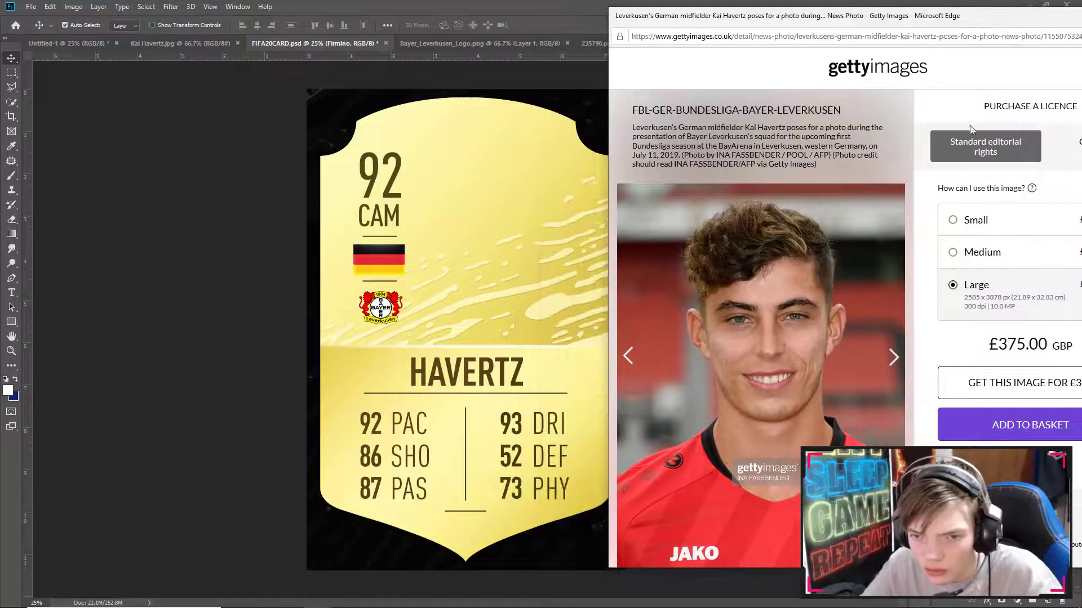
pyautogui.rightClick(824, 262)
pyautogui.click(846, 372)
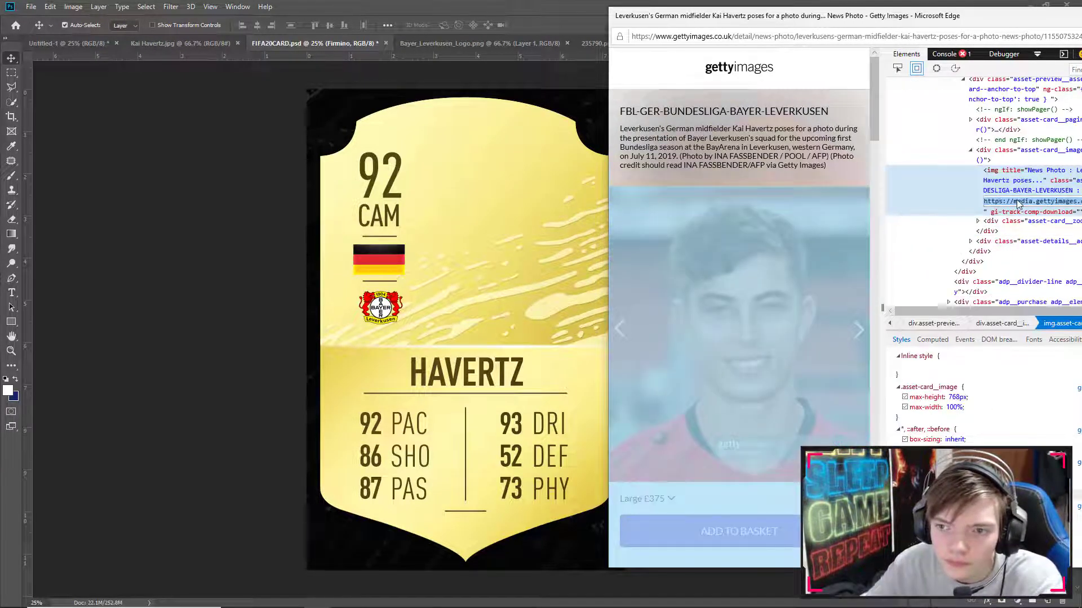
pyautogui.doubleClick(1021, 210)
pyautogui.rightClick(1020, 203)
pyautogui.click(1031, 220)
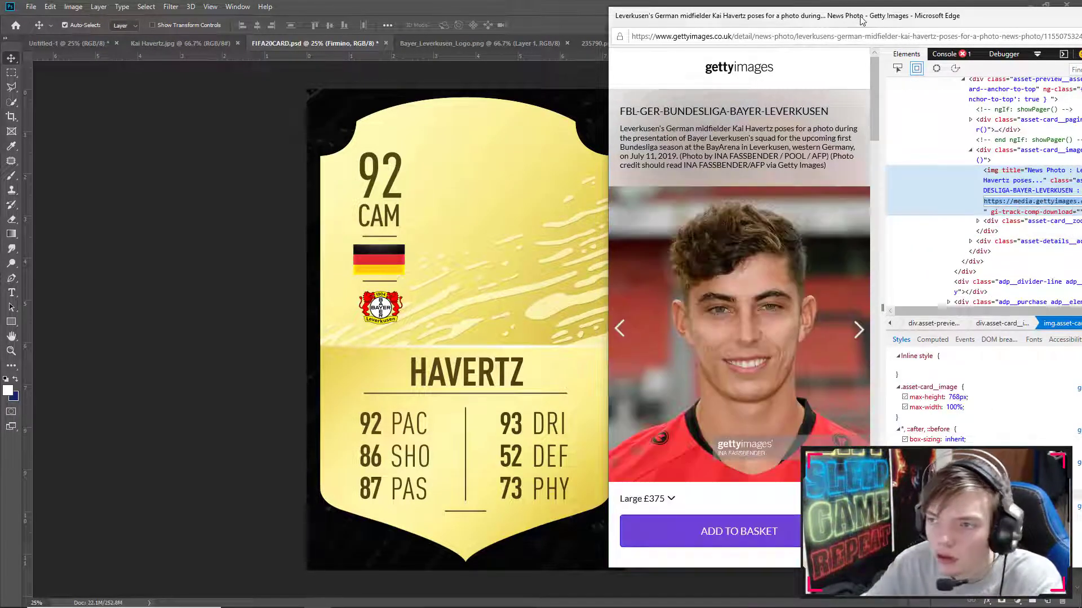
pyautogui.hotkey('alt', 'Tab')
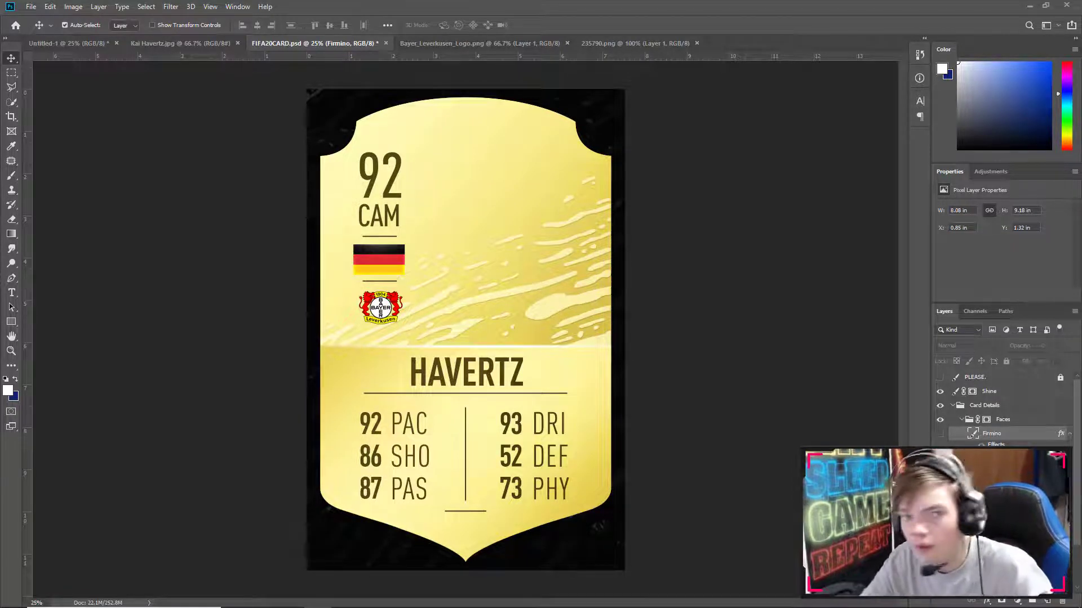
# Step: Delete the 235790 image from the Desktop and open the Kai Havertz Face image
pyautogui.click(32, 6)
pyautogui.click(49, 27)
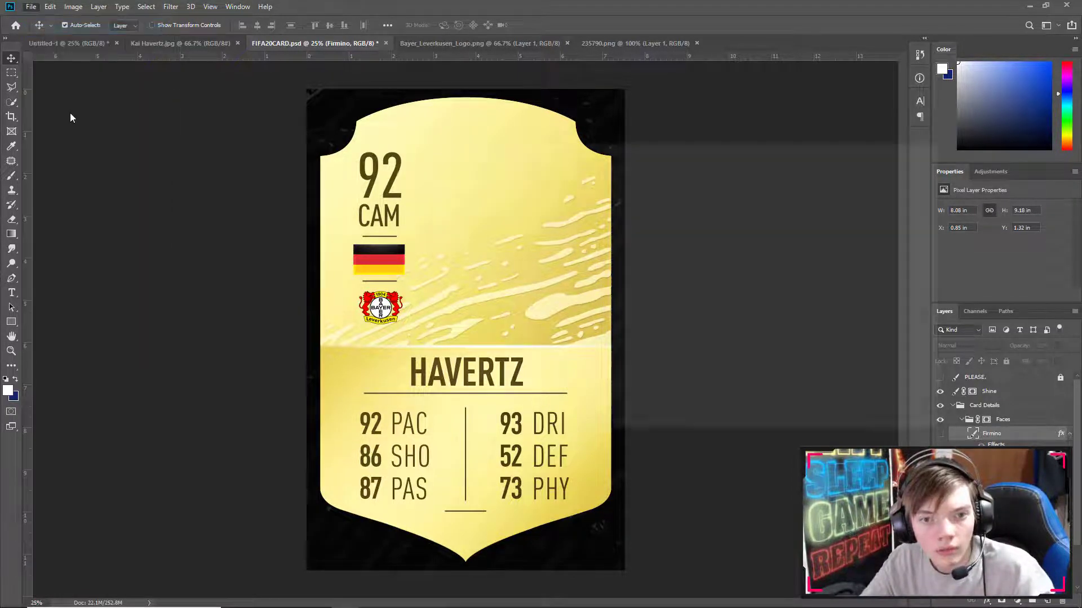
pyautogui.click(608, 224)
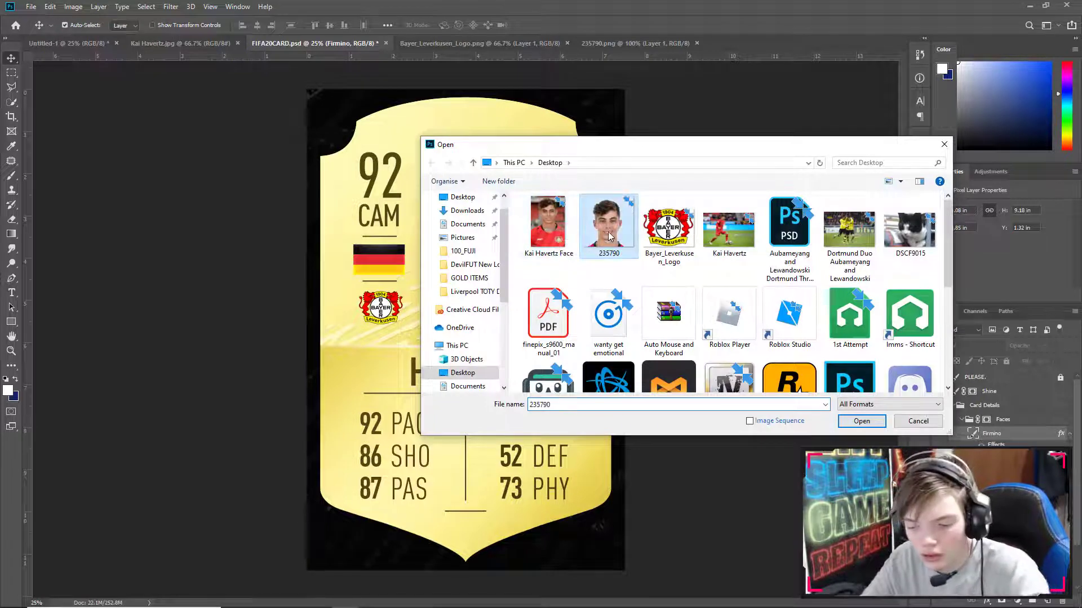
pyautogui.press('Delete')
pyautogui.click(538, 227)
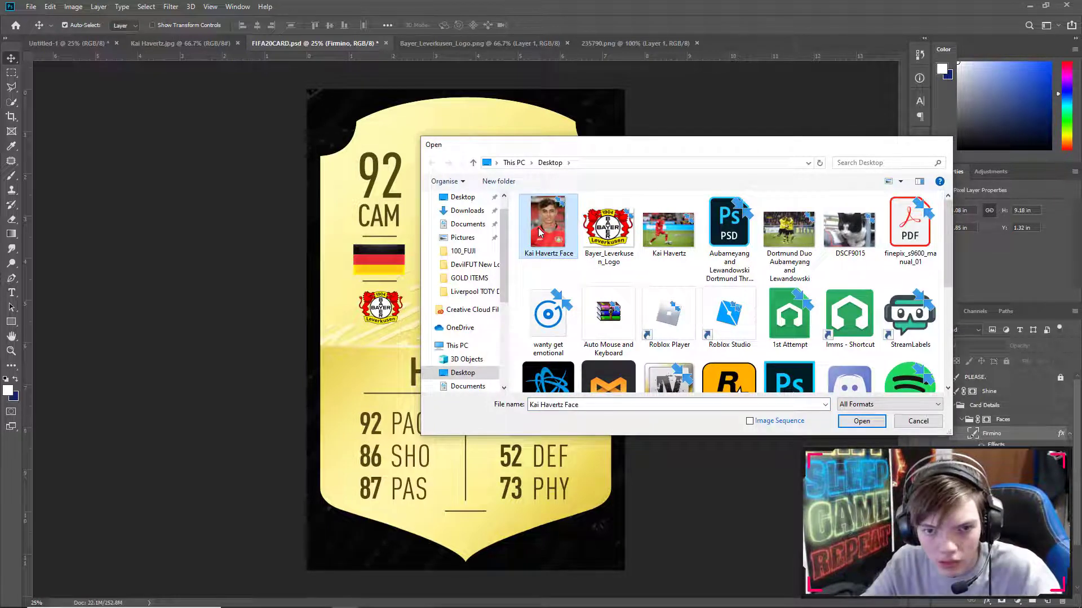
pyautogui.doubleClick(539, 227)
# Step: Crop the portrait to the head and collar, about 4.19 in high, and convert the Background into a regular layer
pyautogui.click(11, 116)
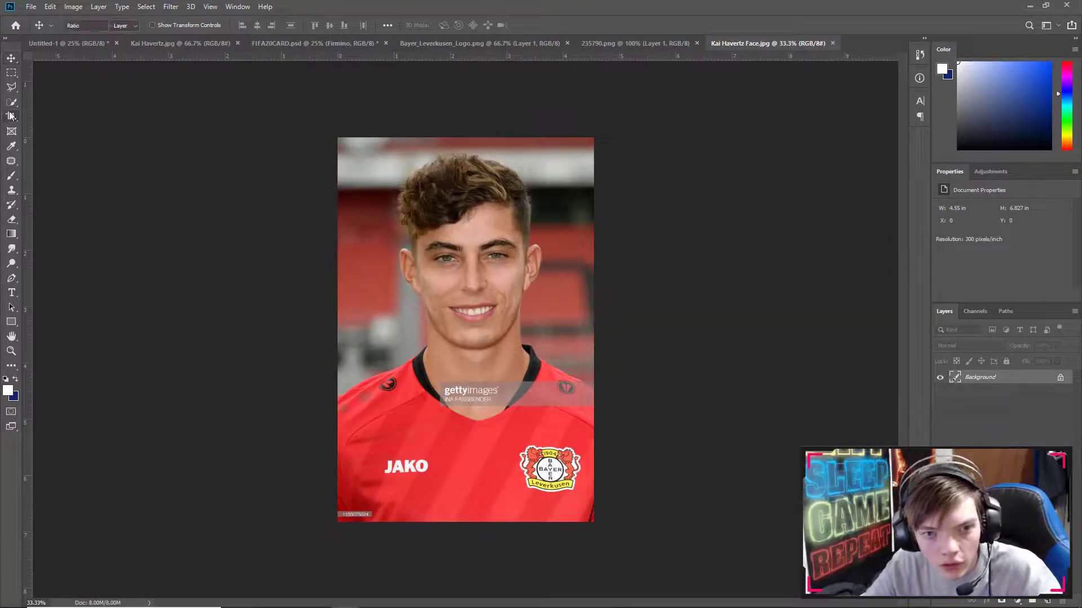
pyautogui.rightClick(440, 198)
pyautogui.click(449, 208)
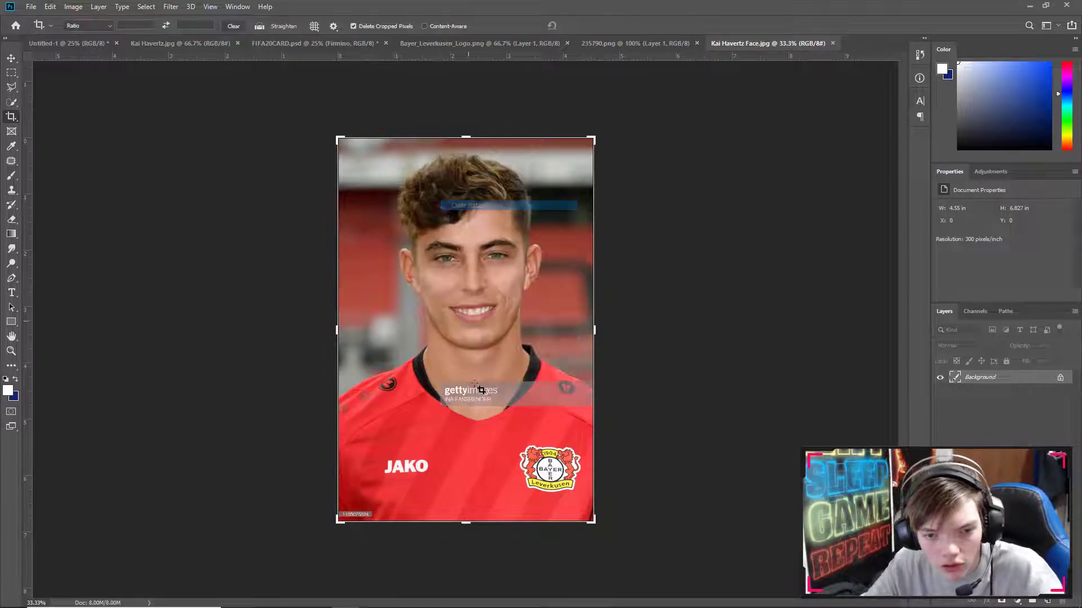
pyautogui.moveTo(465, 522); pyautogui.dragTo(466, 447)
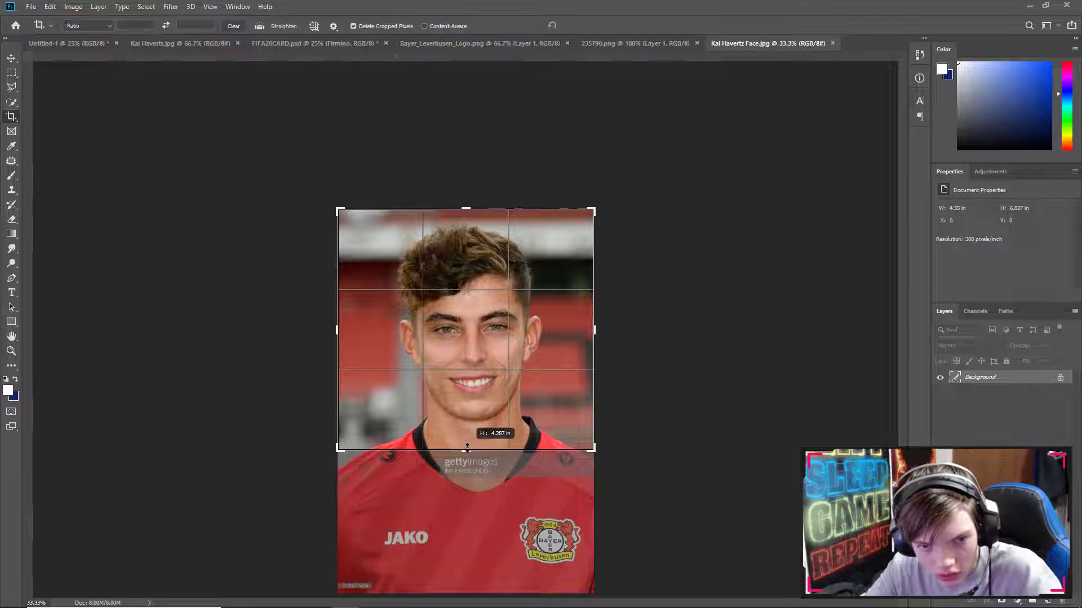
pyautogui.moveTo(467, 448); pyautogui.dragTo(467, 448)
pyautogui.moveTo(467, 210); pyautogui.dragTo(467, 216)
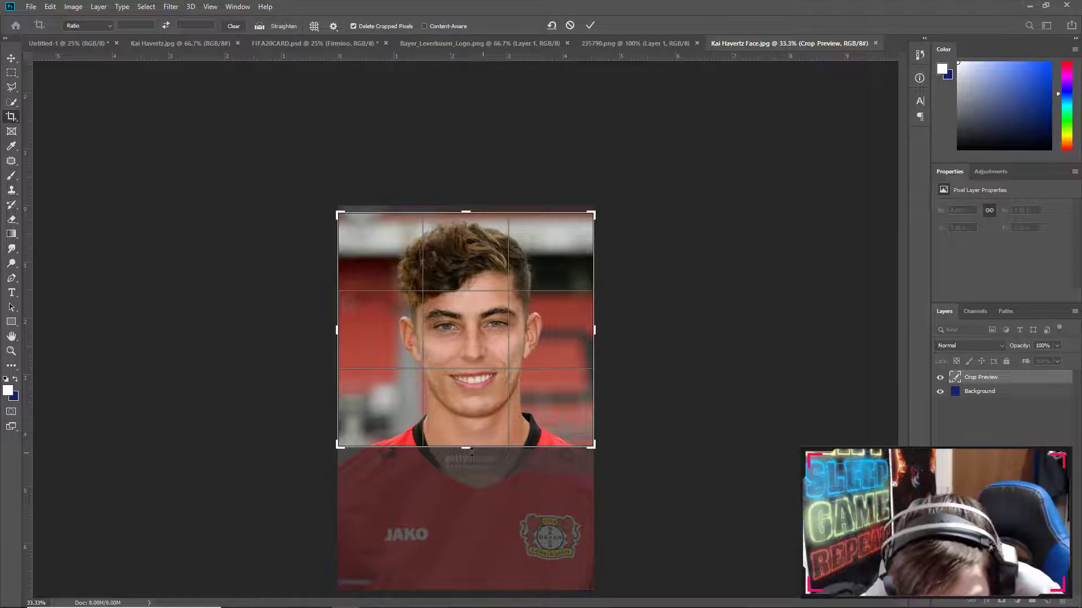
pyautogui.moveTo(476, 448); pyautogui.dragTo(477, 449)
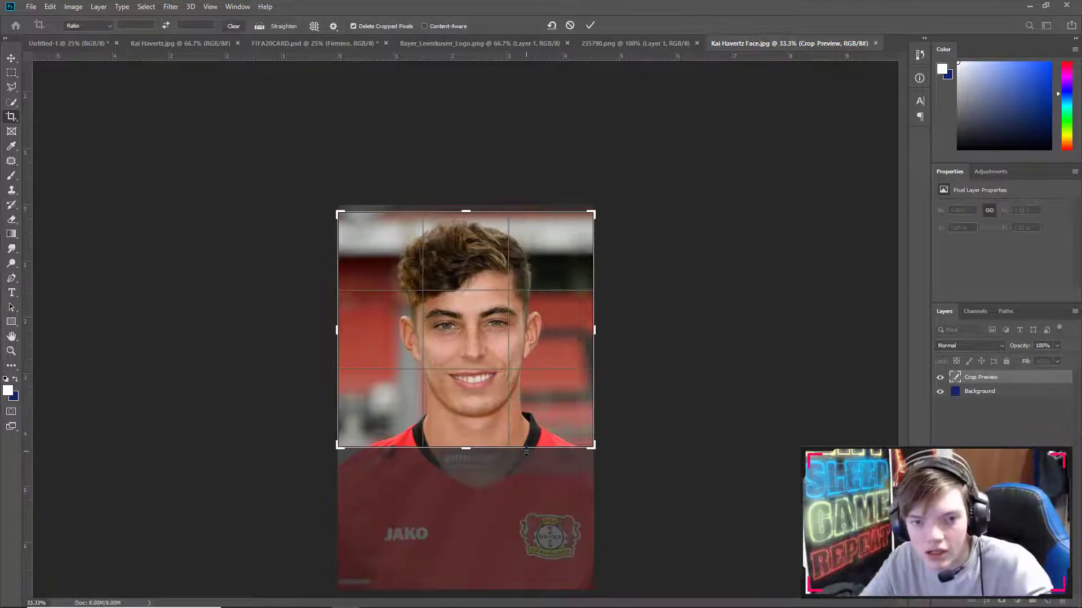
pyautogui.press('Return')
pyautogui.doubleClick(995, 382)
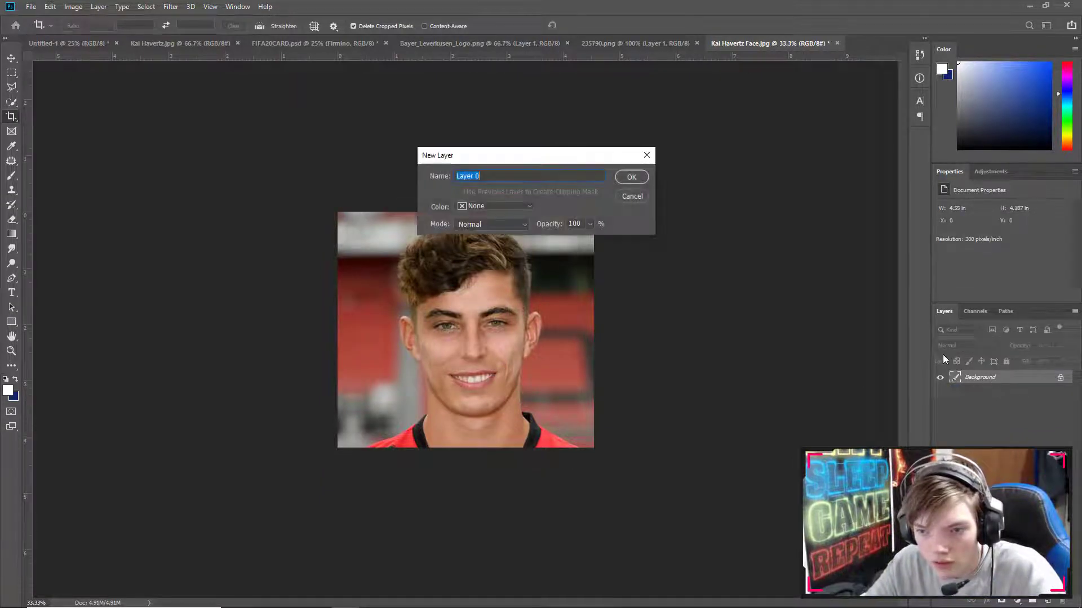
pyautogui.click(639, 177)
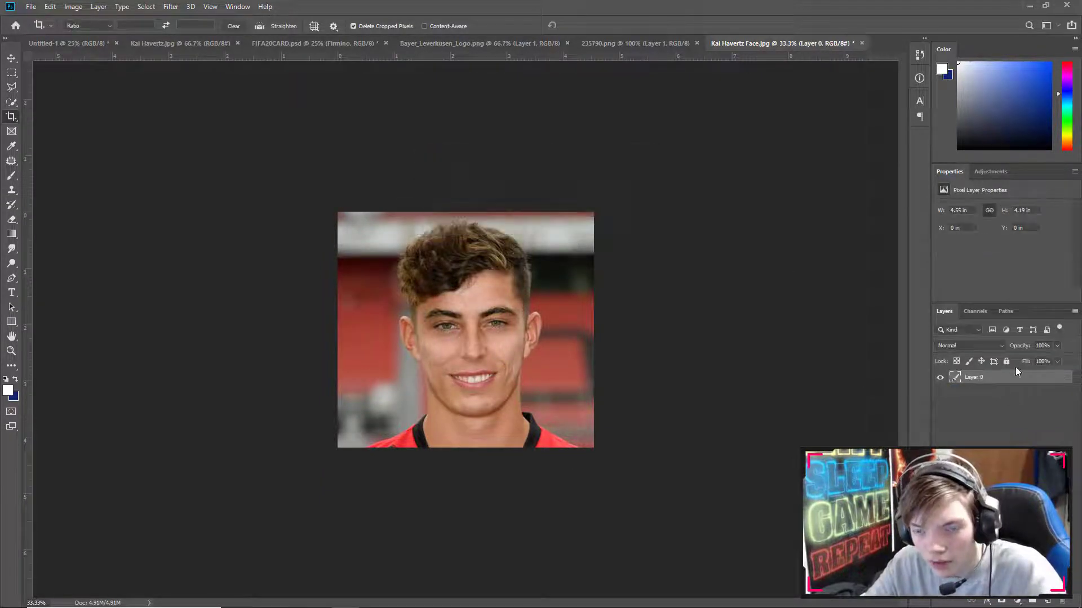
# Step: Start a Pen path at the picture's lower edge and trace the right-hand shoulder, collar, neck and jaw up to the earlobe
pyautogui.click(11, 351)
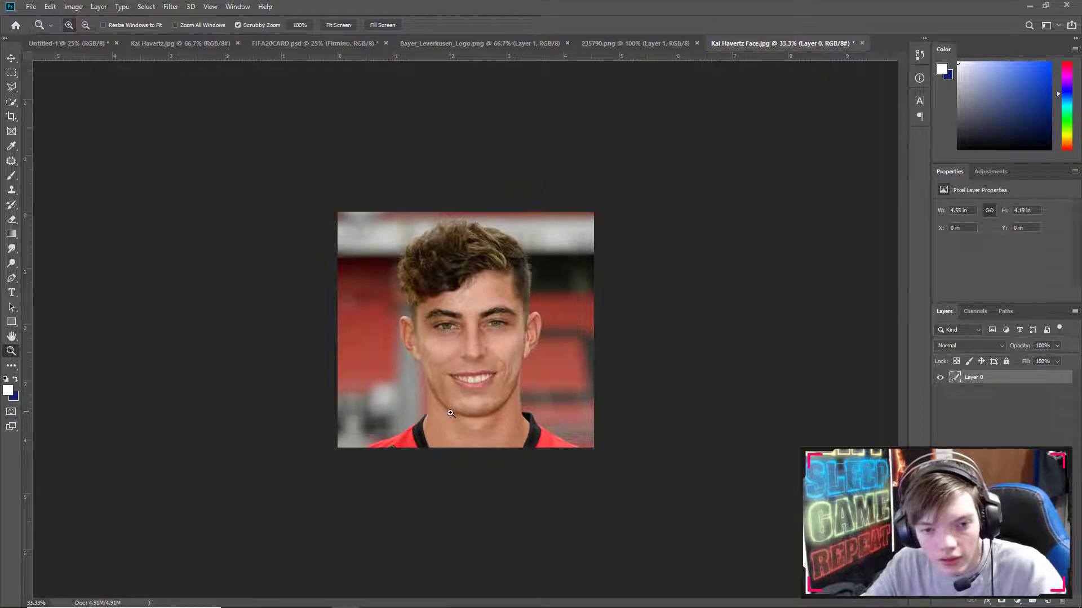
pyautogui.moveTo(450, 413); pyautogui.dragTo(502, 449)
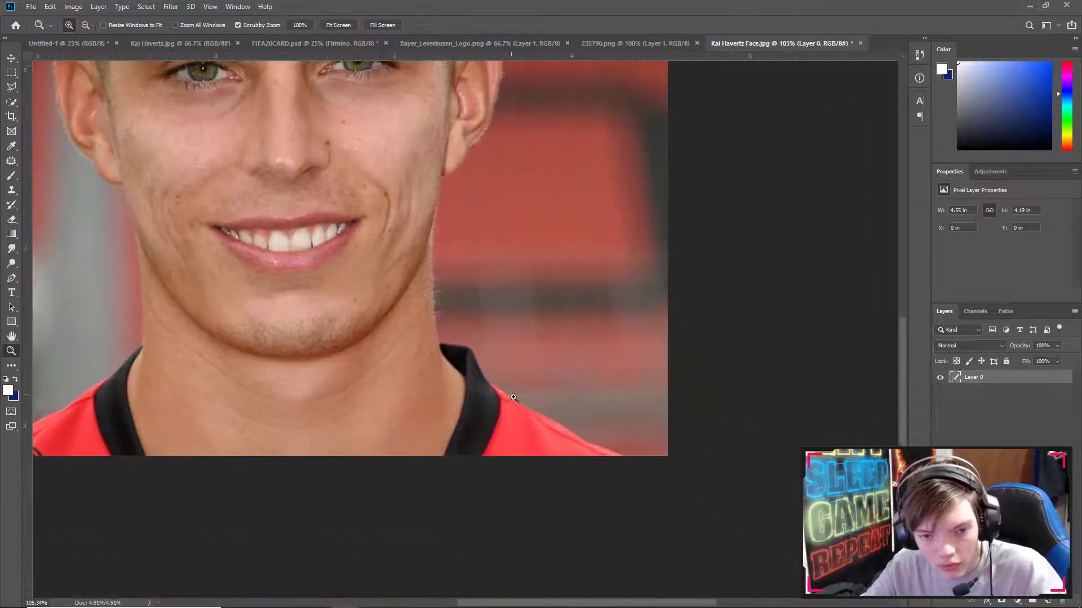
pyautogui.moveTo(514, 398); pyautogui.dragTo(249, 306)
pyautogui.moveTo(395, 345); pyautogui.dragTo(444, 393)
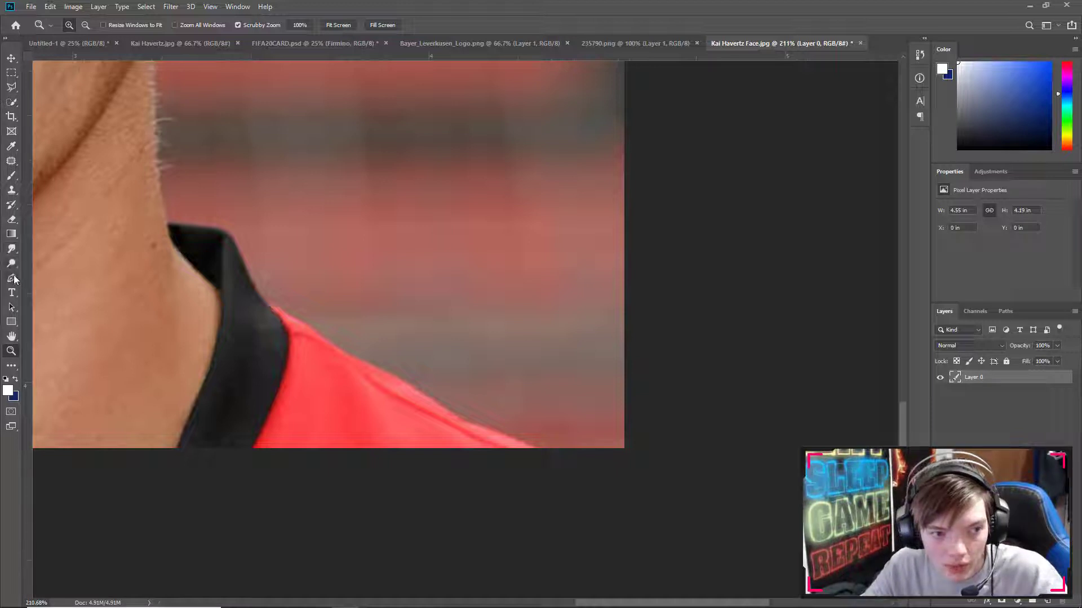
pyautogui.click(12, 279)
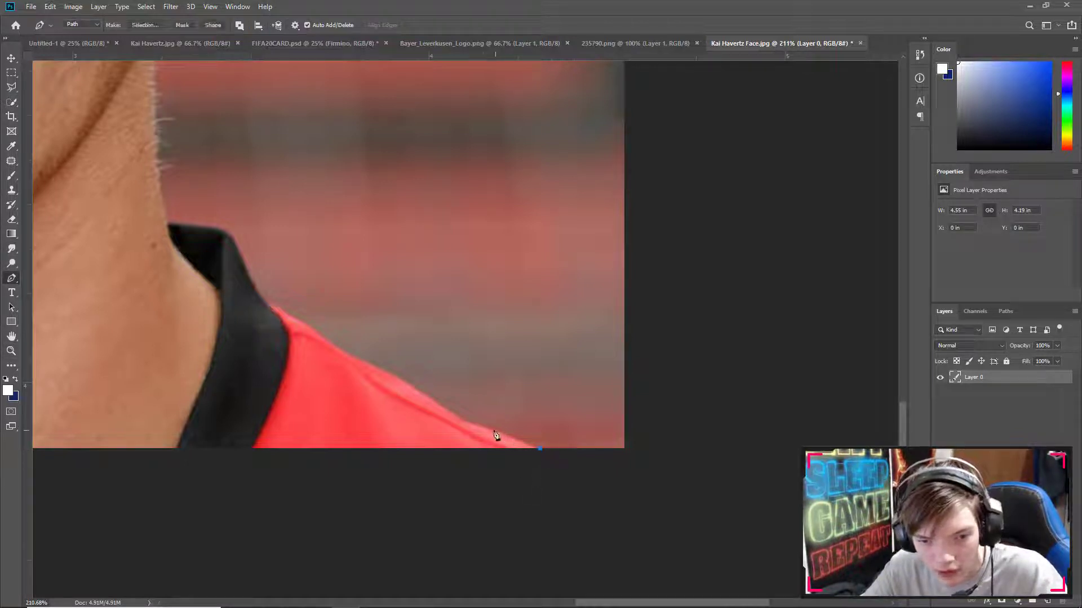
pyautogui.click(454, 414)
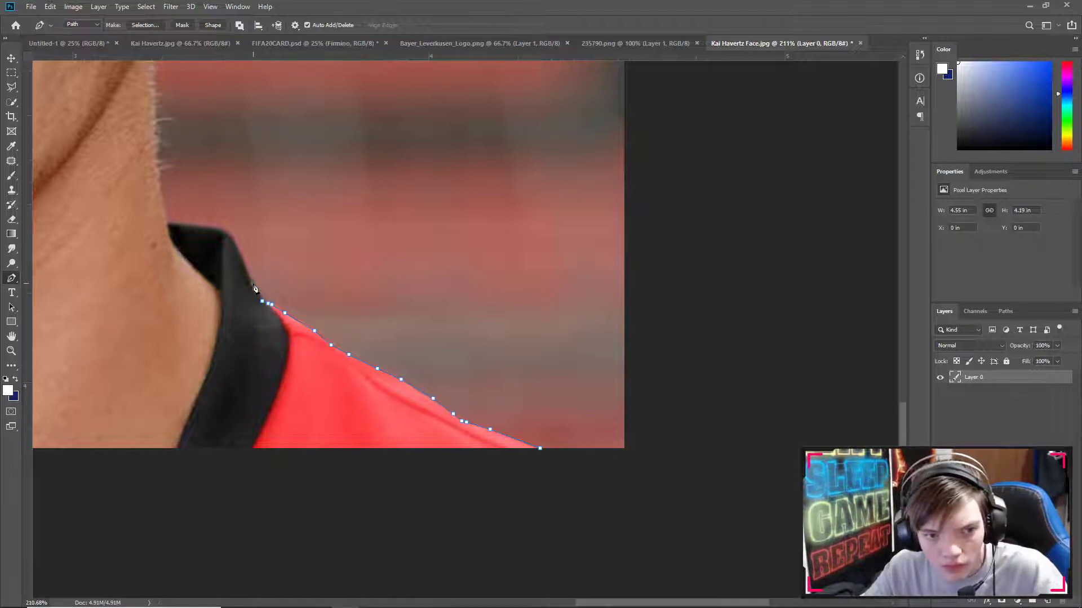
pyautogui.moveTo(169, 228); pyautogui.dragTo(272, 403)
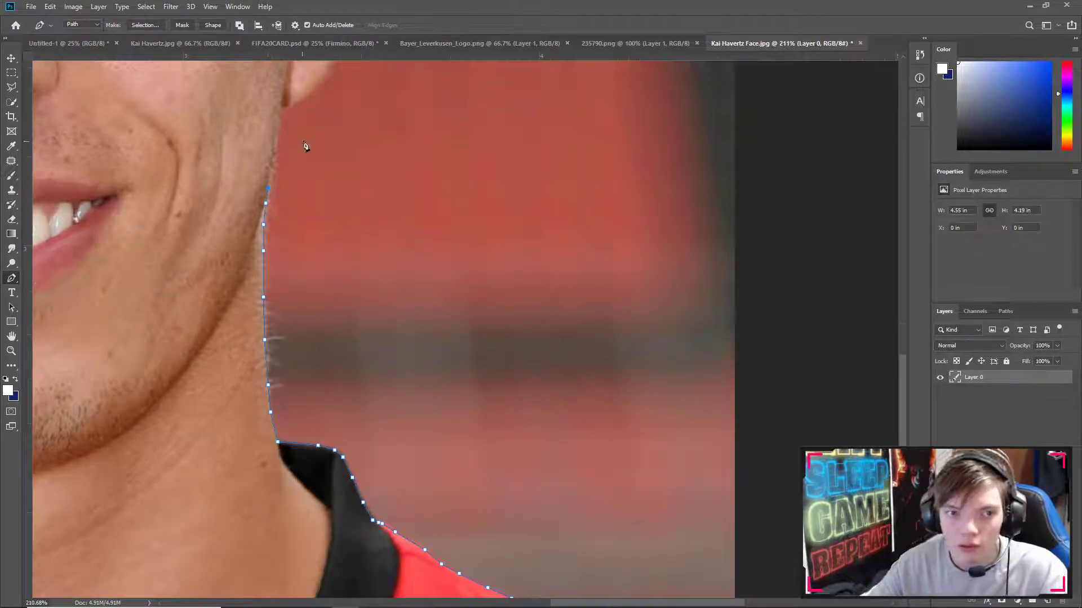
pyautogui.moveTo(303, 147); pyautogui.dragTo(351, 276)
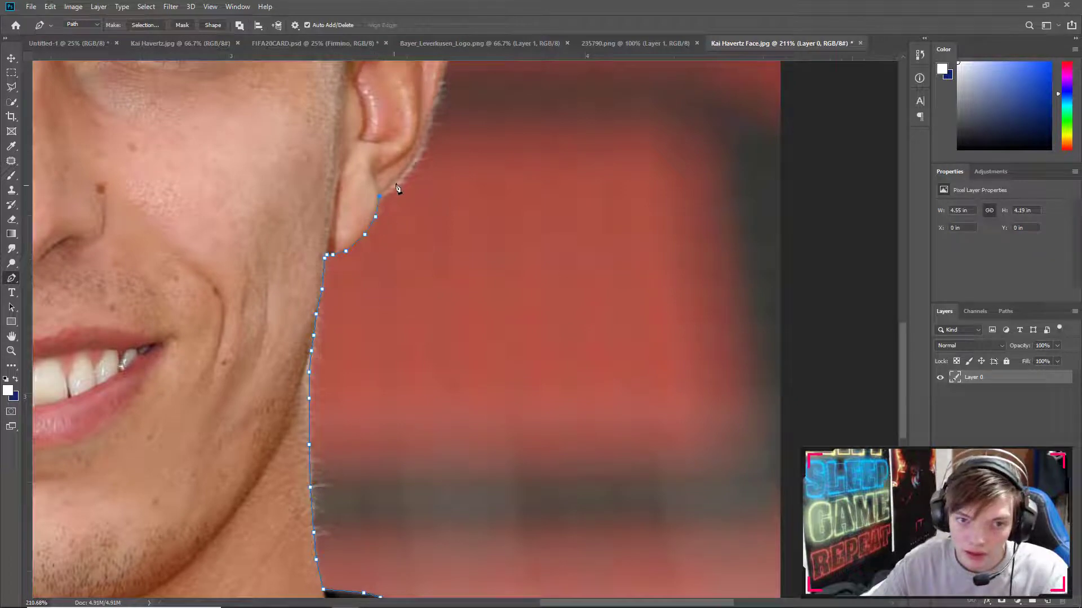
# Step: Continue the Pen path around the outer edge of the right-hand ear to where it meets the hair
pyautogui.click(402, 175)
pyautogui.moveTo(401, 175); pyautogui.dragTo(394, 268)
pyautogui.click(406, 248)
pyautogui.click(419, 215)
pyautogui.click(429, 184)
pyautogui.moveTo(428, 186); pyautogui.dragTo(418, 290)
pyautogui.click(427, 260)
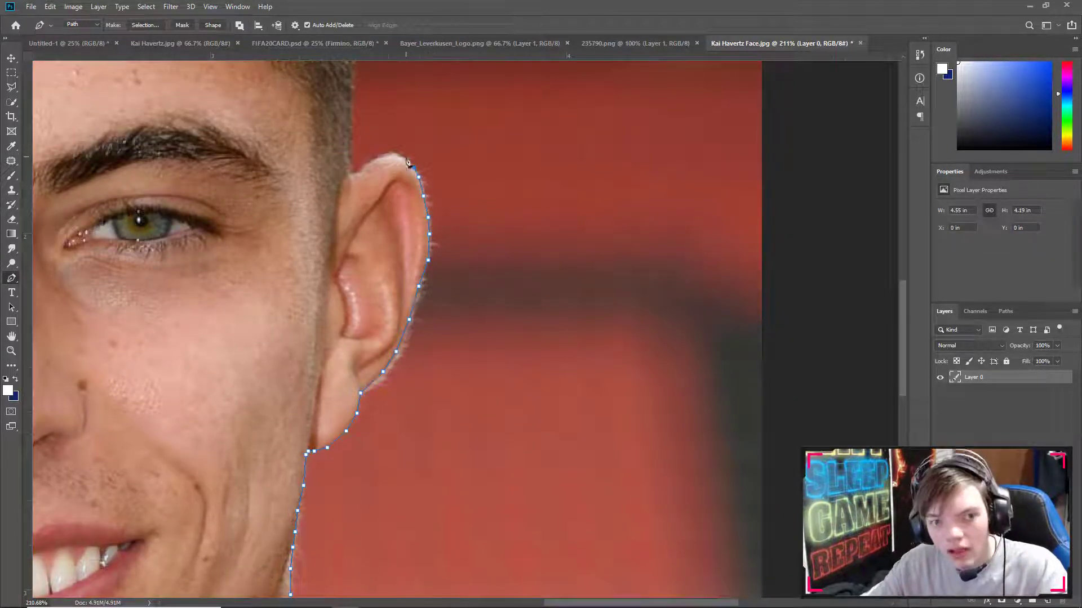
pyautogui.click(357, 173)
pyautogui.moveTo(356, 174); pyautogui.dragTo(288, 342)
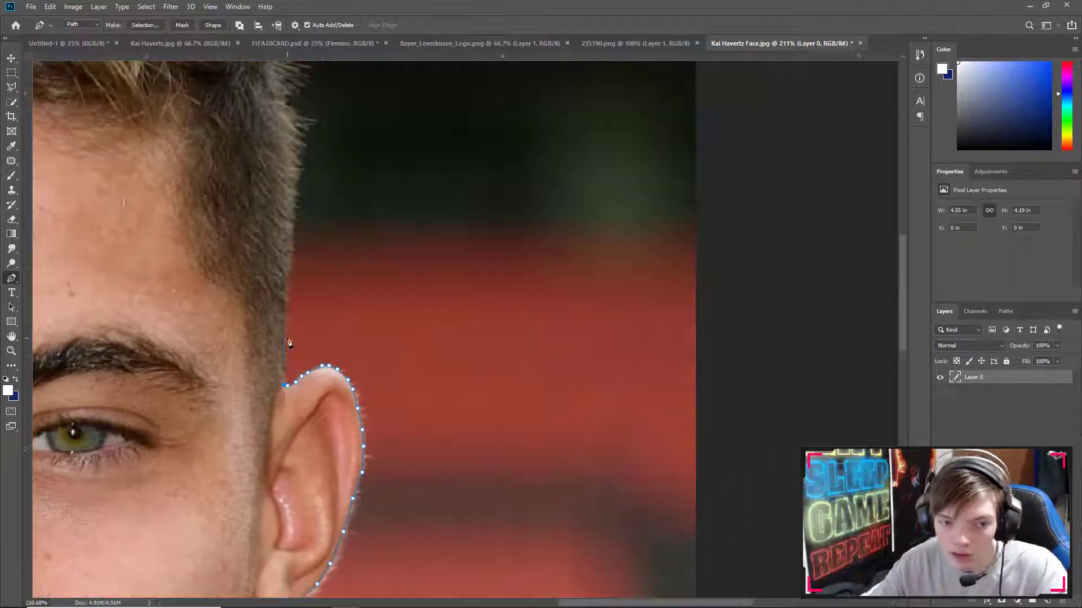
# Step: Continue the Pen path up the short hair above the right-hand ear and around the head's upper right curve
pyautogui.click(296, 182)
pyautogui.moveTo(296, 182); pyautogui.dragTo(356, 372)
pyautogui.click(356, 348)
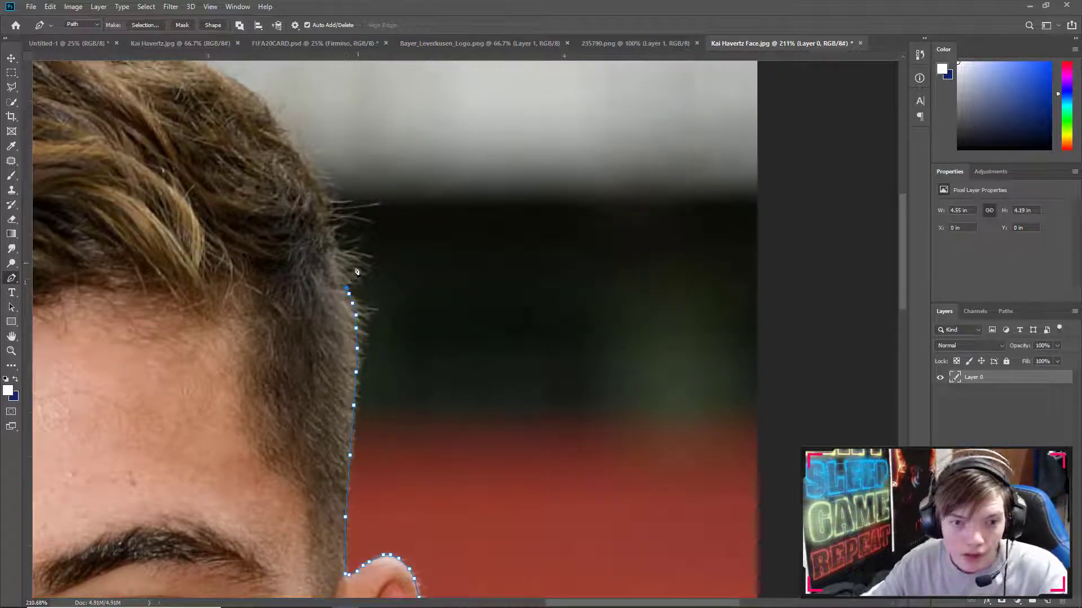
pyautogui.click(331, 207)
pyautogui.moveTo(330, 208); pyautogui.dragTo(470, 337)
pyautogui.click(441, 279)
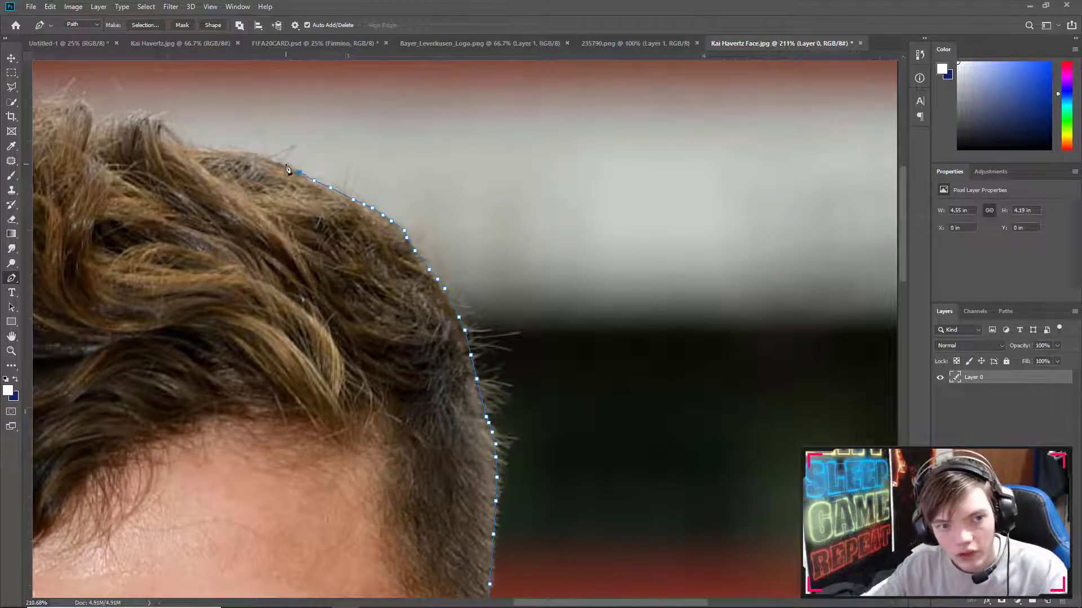
# Step: Continue the Pen path over the top of the hair and down the outer curls on the left-hand side of the head
pyautogui.click(168, 117)
pyautogui.moveTo(168, 117); pyautogui.dragTo(350, 193)
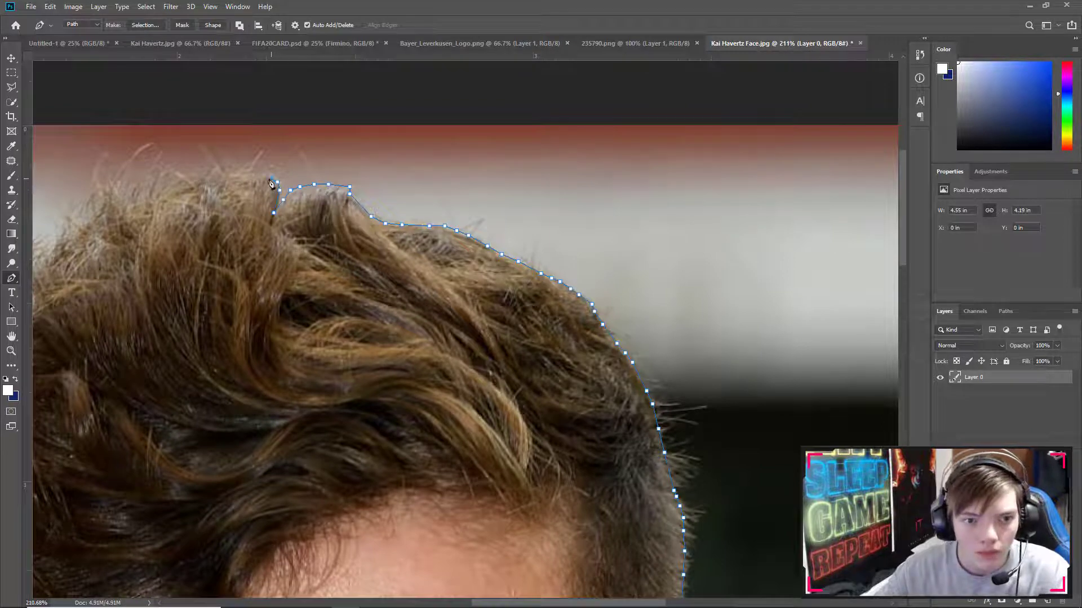
pyautogui.moveTo(162, 198); pyautogui.dragTo(369, 210)
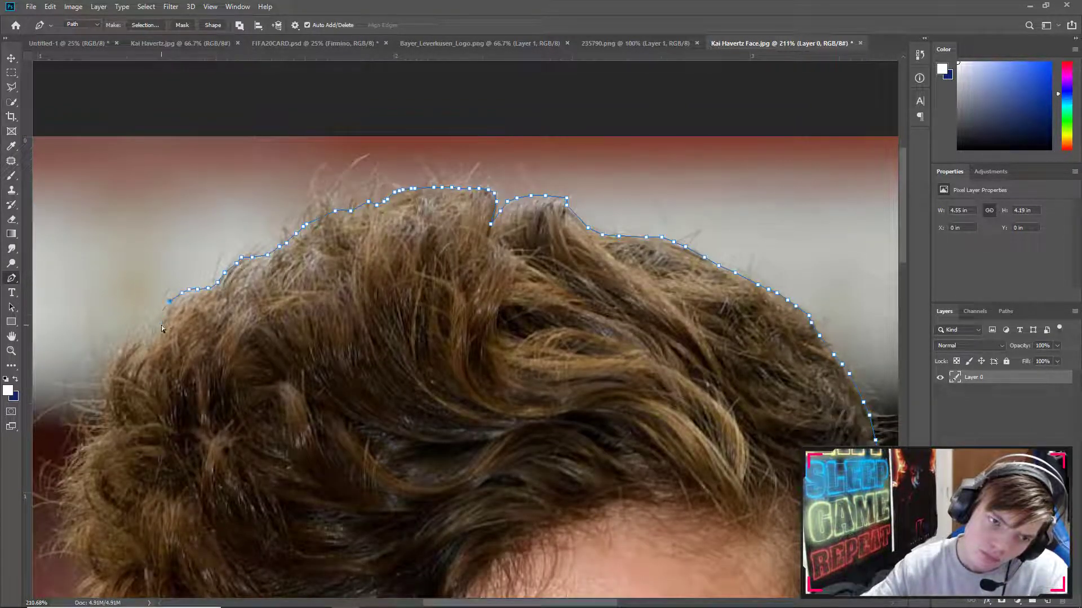
pyautogui.moveTo(129, 351); pyautogui.dragTo(449, 140)
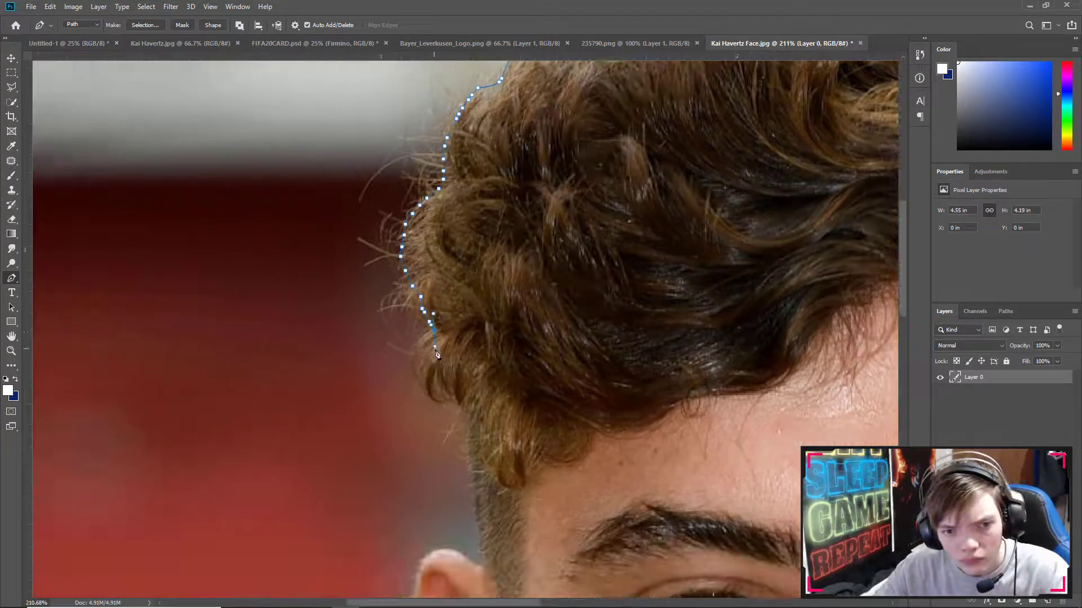
# Step: Continue the Pen path around the lowest curls and down the left-hand sideburn to the top of the ear
pyautogui.click(423, 373)
pyautogui.click(451, 410)
pyautogui.click(480, 522)
pyautogui.moveTo(483, 567); pyautogui.dragTo(426, 322)
pyautogui.click(417, 320)
pyautogui.click(407, 313)
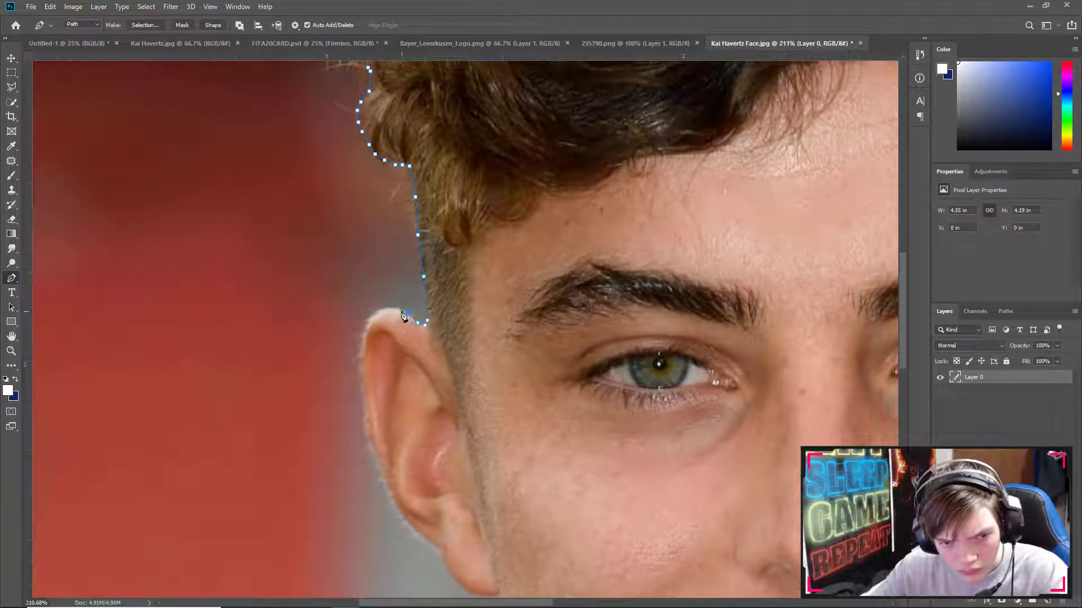
# Step: Trace the Pen path around the top and down the outer edge of the left-hand ear
pyautogui.click(399, 310)
pyautogui.click(391, 307)
pyautogui.click(369, 320)
pyautogui.click(361, 358)
pyautogui.click(363, 384)
pyautogui.click(366, 410)
pyautogui.click(370, 442)
pyautogui.click(379, 461)
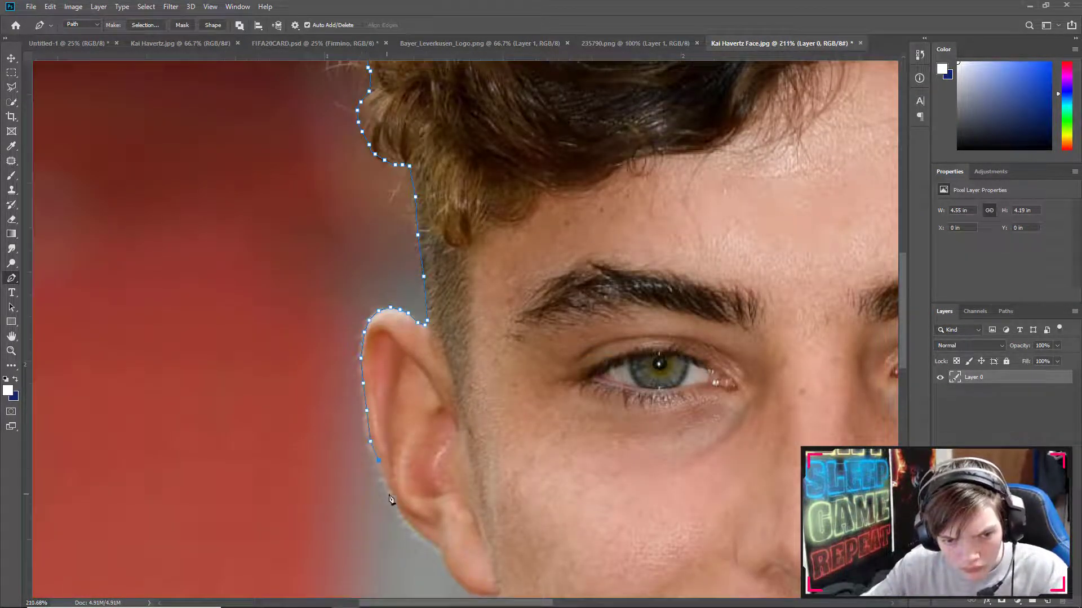
# Step: Continue the Pen path along the lower part of the left-hand ear and around its earlobe to the cheek
pyautogui.click(391, 493)
pyautogui.click(401, 515)
pyautogui.click(418, 533)
pyautogui.moveTo(420, 541); pyautogui.dragTo(420, 328)
pyautogui.click(441, 338)
pyautogui.click(455, 367)
pyautogui.click(469, 380)
pyautogui.click(497, 381)
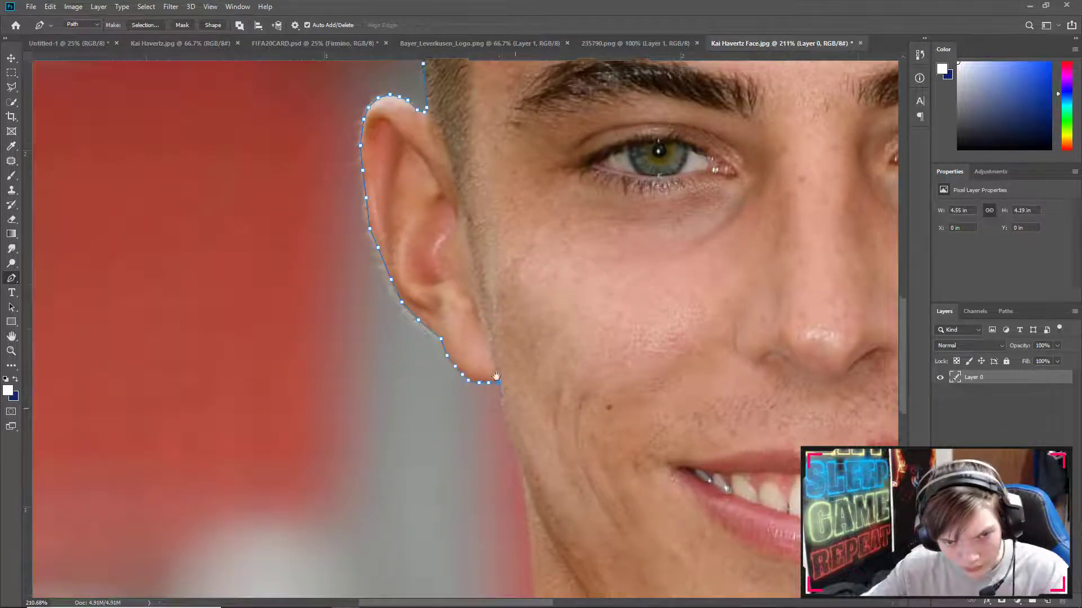
# Step: Continue the Pen path down the left-hand jaw and neck to just above the collar
pyautogui.moveTo(496, 376); pyautogui.dragTo(400, 207)
pyautogui.click(433, 310)
pyautogui.moveTo(476, 333); pyautogui.dragTo(516, 109)
pyautogui.click(478, 141)
pyautogui.click(481, 173)
pyautogui.click(480, 203)
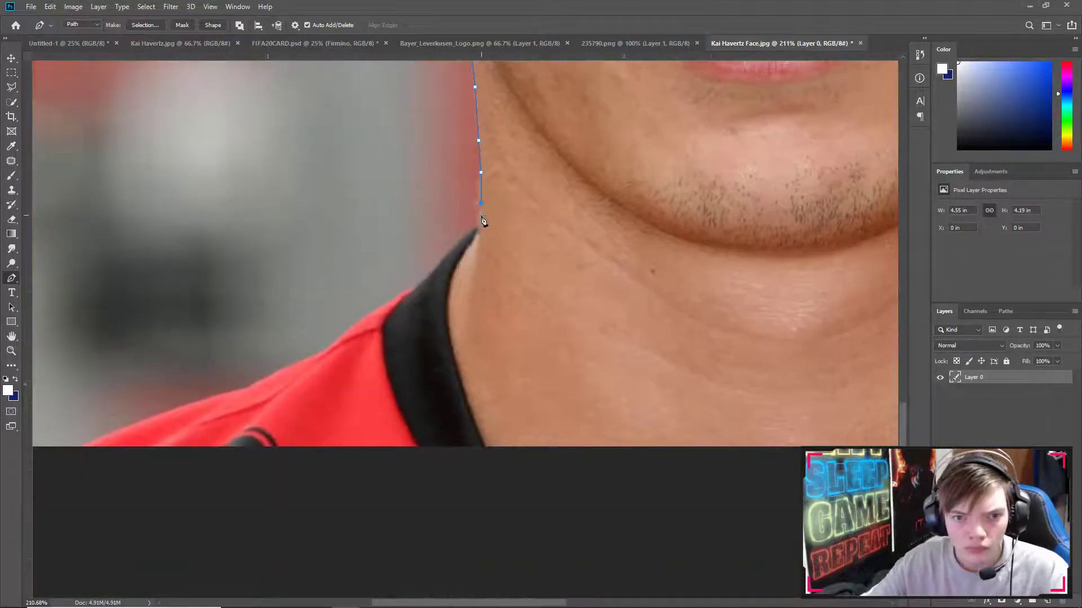
# Step: Trace the Pen path along the outer edge of the black collar and onto the left-hand red shoulder
pyautogui.click(474, 228)
pyautogui.click(460, 241)
pyautogui.click(442, 261)
pyautogui.click(421, 283)
pyautogui.click(403, 292)
pyautogui.click(366, 314)
pyautogui.click(350, 328)
pyautogui.click(337, 342)
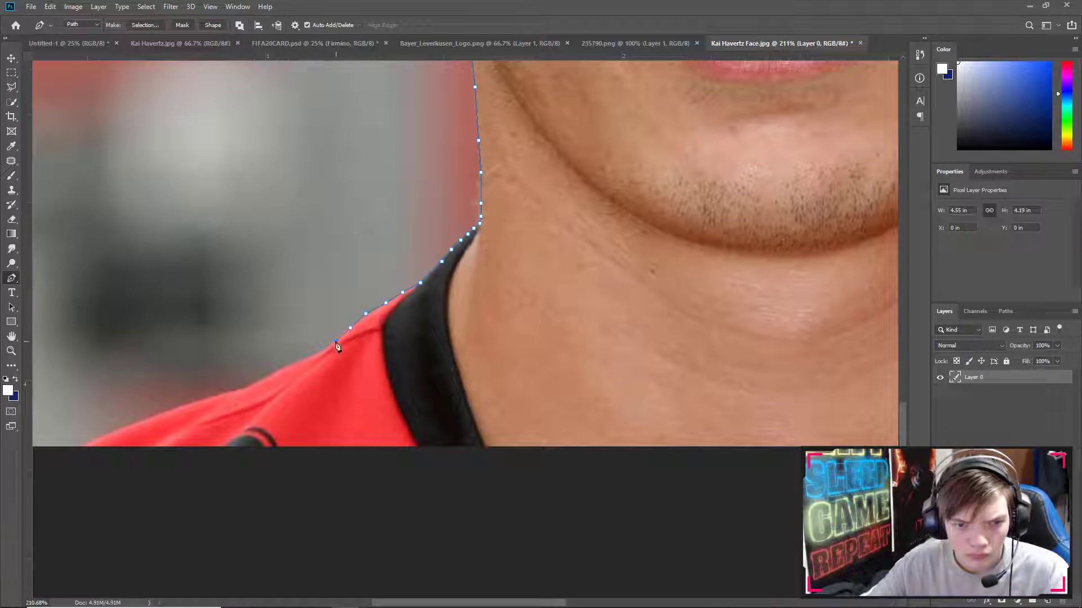
# Step: Continue the Pen path down the left-hand red shoulder to just below the picture's lower edge
pyautogui.click(321, 351)
pyautogui.click(295, 364)
pyautogui.click(257, 383)
pyautogui.click(181, 405)
pyautogui.click(141, 421)
pyautogui.click(93, 441)
pyautogui.click(76, 452)
# Step: Run the Pen path beneath the picture's lower edge back to its starting point at the right-hand shoulder
pyautogui.click(134, 467)
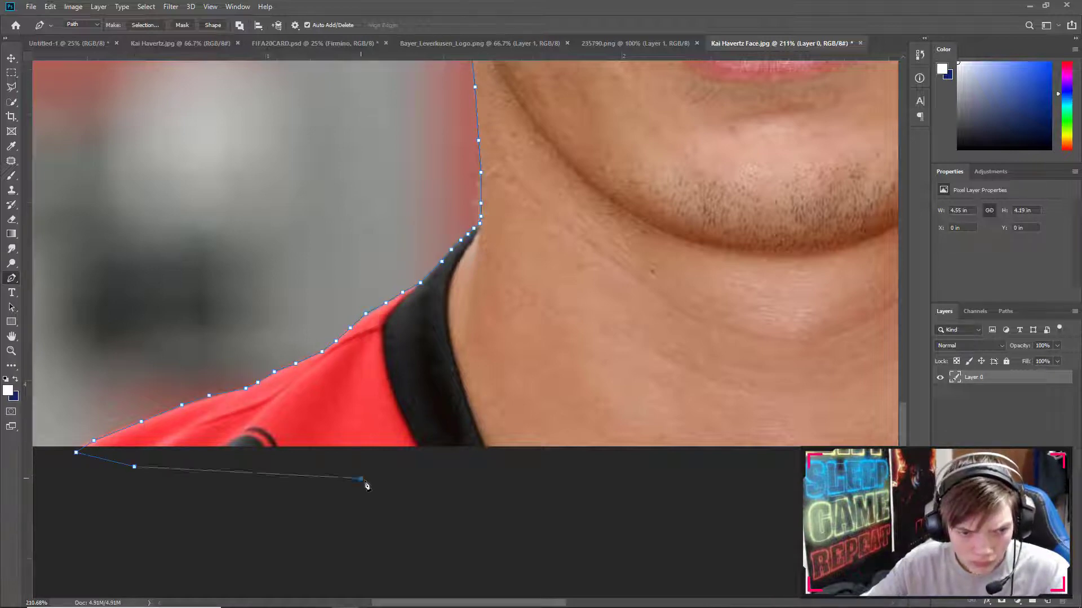
pyautogui.click(362, 479)
pyautogui.moveTo(845, 473); pyautogui.dragTo(462, 451)
pyautogui.click(683, 447)
pyautogui.moveTo(845, 450); pyautogui.dragTo(508, 424)
pyautogui.click(725, 420)
# Step: Turn the path into a new anti-aliased selection with a feather radius of 0 and add it as a layer mask
pyautogui.rightClick(564, 122)
pyautogui.click(597, 176)
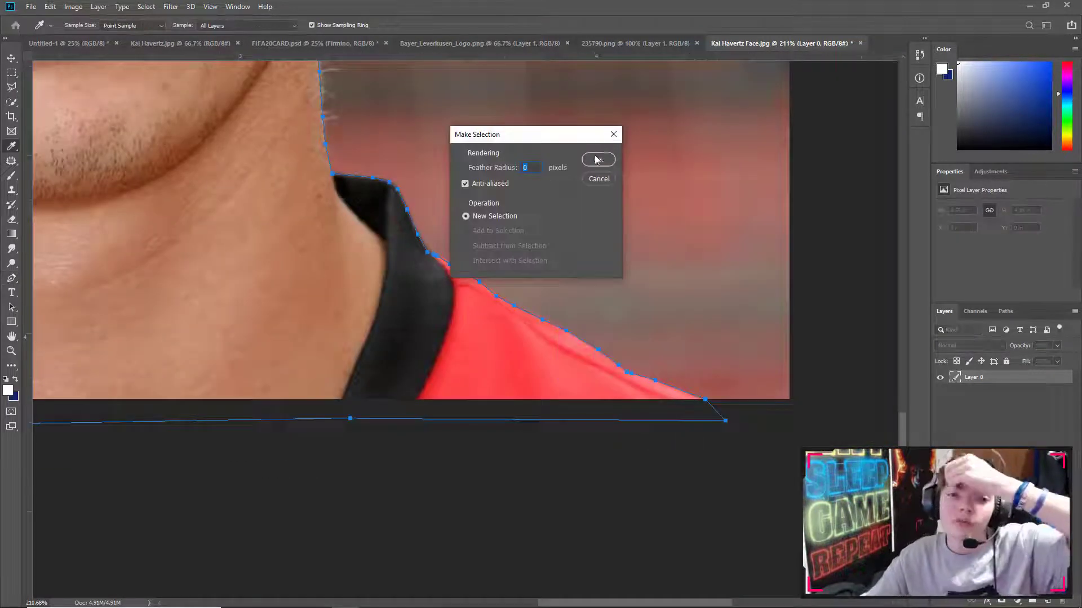
pyautogui.click(597, 159)
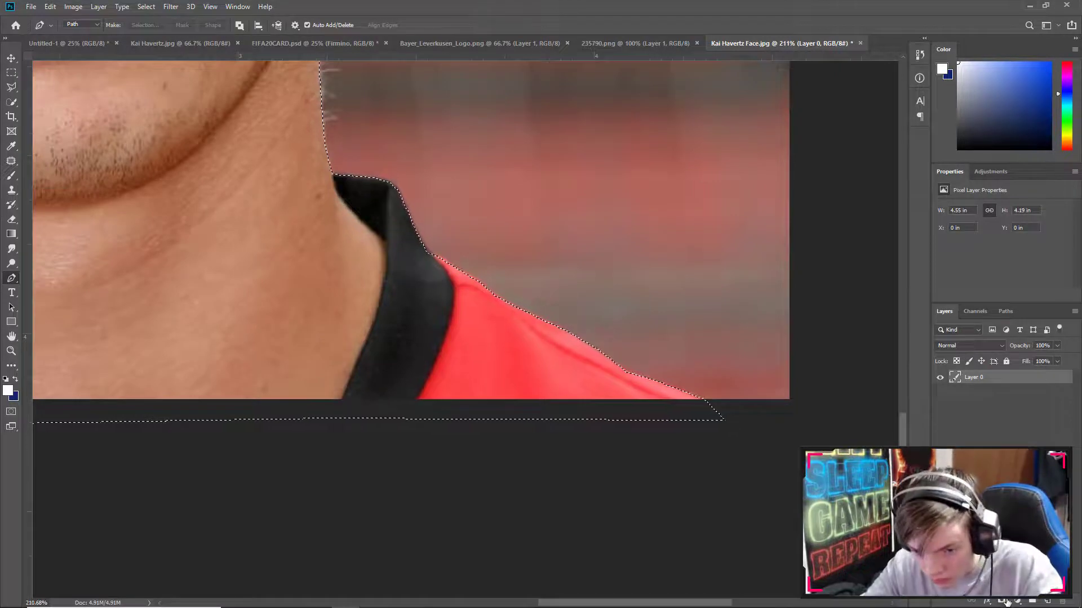
pyautogui.click(1004, 600)
# Step: Examine the masked portrait as a whole, and its hair edge up close, for leftover background
pyautogui.click(12, 351)
pyautogui.rightClick(134, 300)
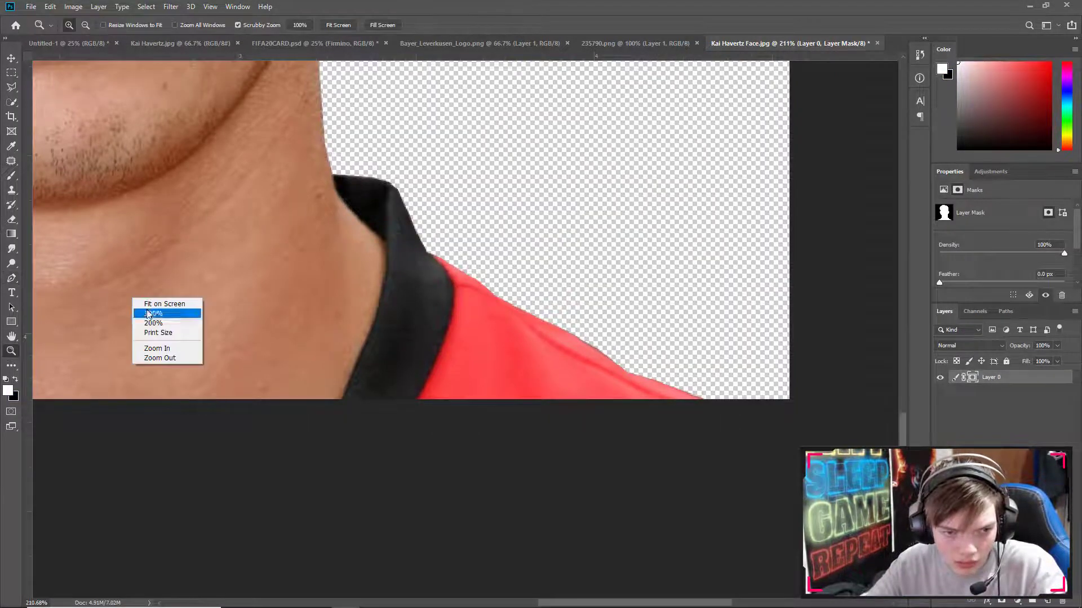
pyautogui.click(149, 313)
pyautogui.rightClick(201, 278)
pyautogui.click(210, 283)
pyautogui.rightClick(258, 248)
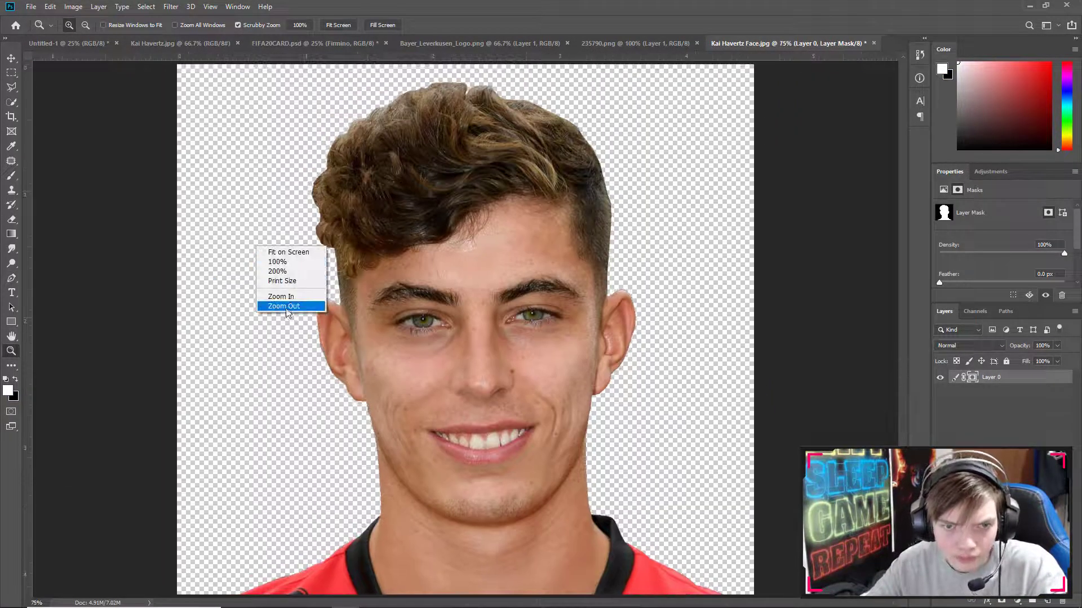
pyautogui.click(287, 308)
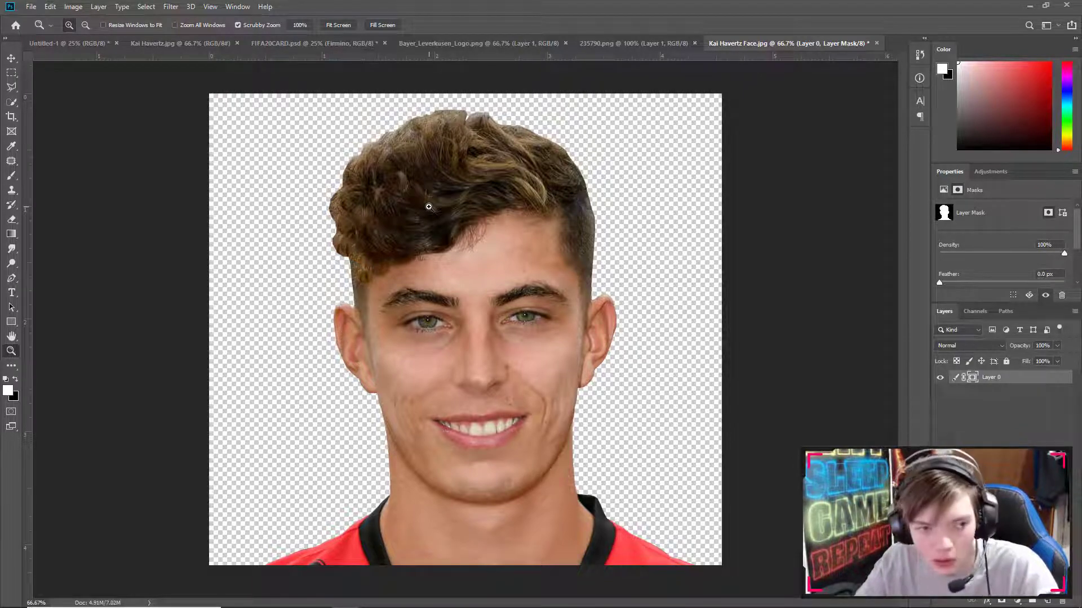
pyautogui.moveTo(443, 169); pyautogui.dragTo(473, 169)
pyautogui.moveTo(408, 244); pyautogui.dragTo(431, 341)
pyautogui.moveTo(388, 208); pyautogui.dragTo(425, 220)
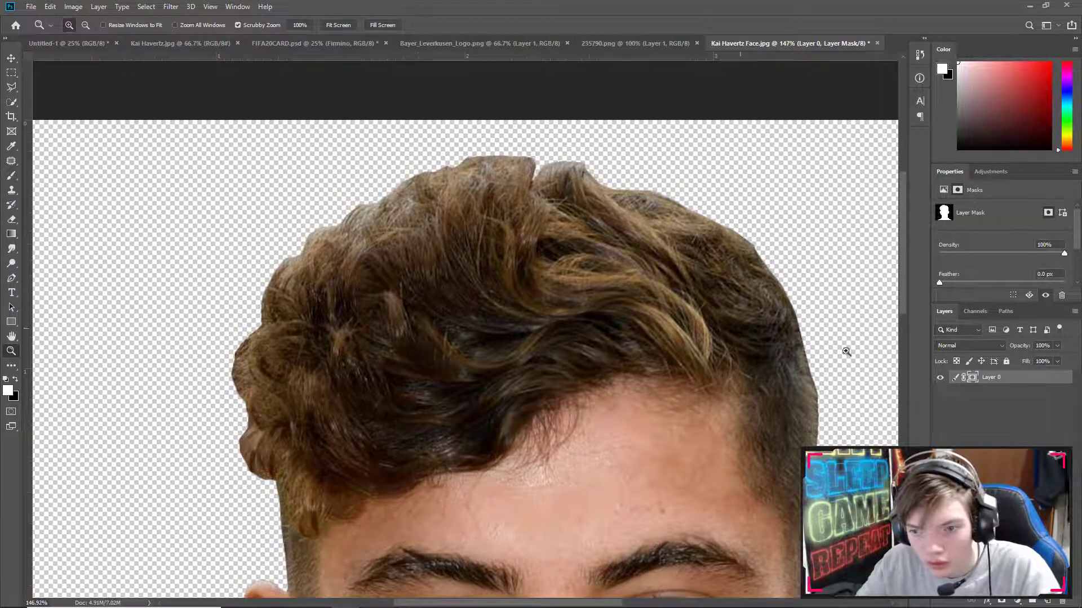
# Step: Duplicate the masked portrait layer, hide the original Layer 0 and target the copy's layer mask
pyautogui.hotkey('ctrl', 'j')
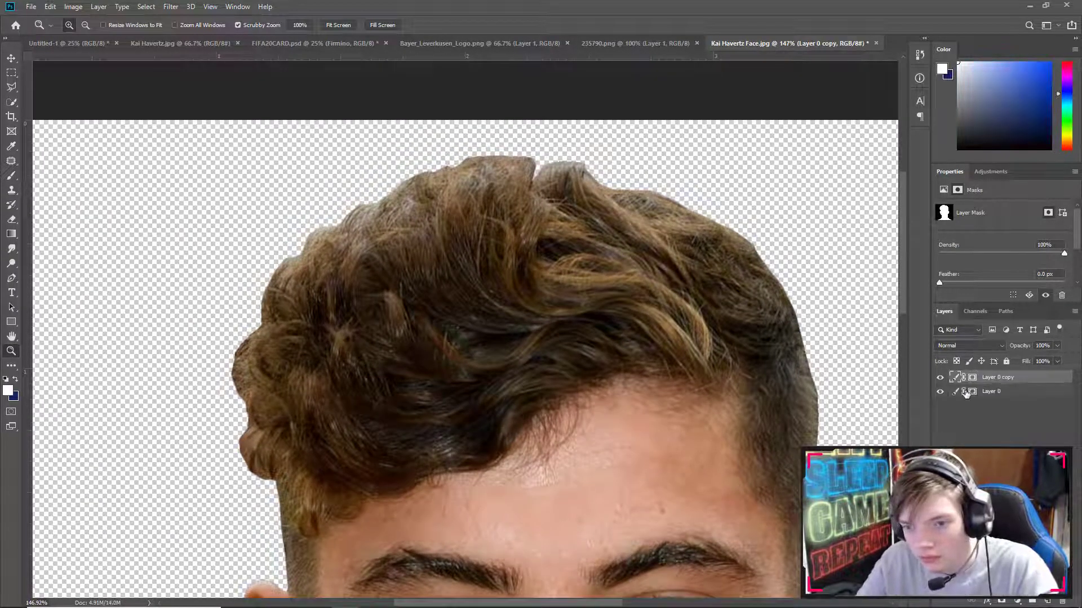
pyautogui.click(940, 391)
pyautogui.click(972, 379)
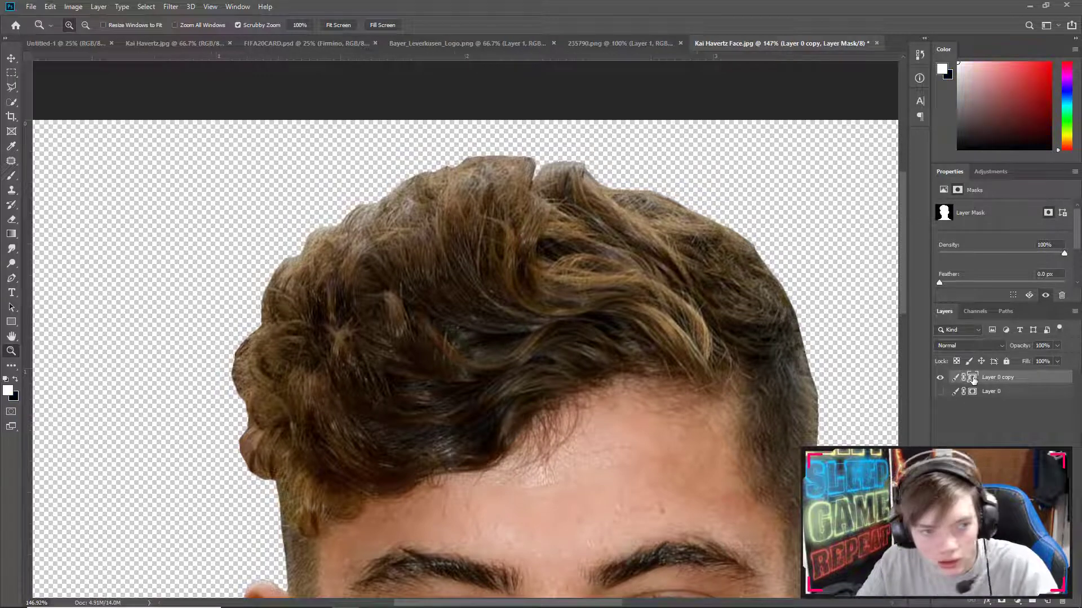
# Step: Clean the cutout's edge on the copy's mask with a 34 px Eraser, along the hair and down the left-hand side
pyautogui.click(12, 218)
pyautogui.rightClick(235, 252)
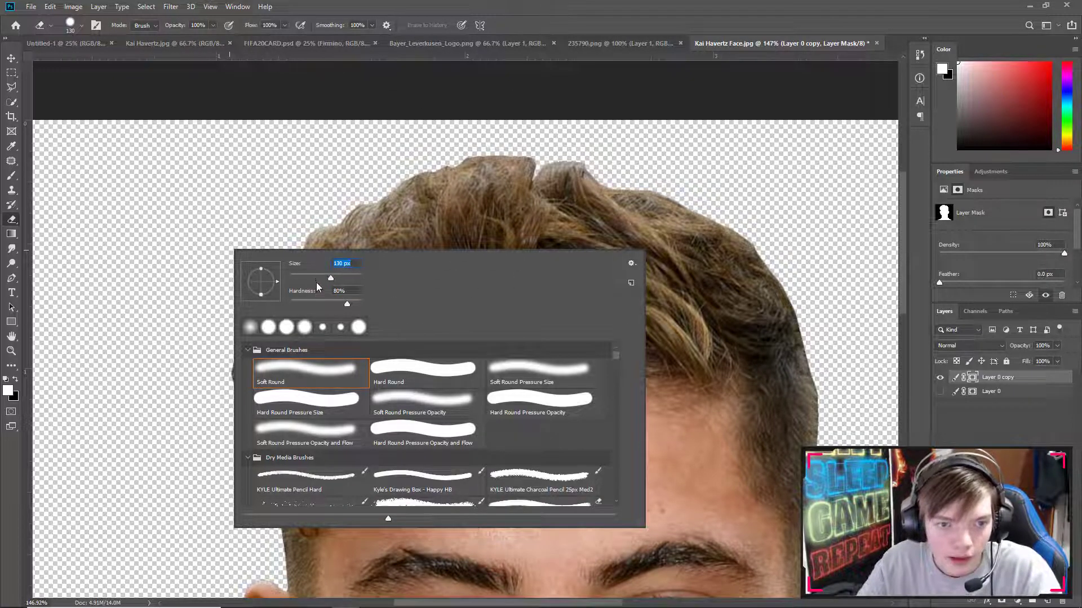
pyautogui.moveTo(329, 278); pyautogui.dragTo(315, 278)
pyautogui.click(302, 278)
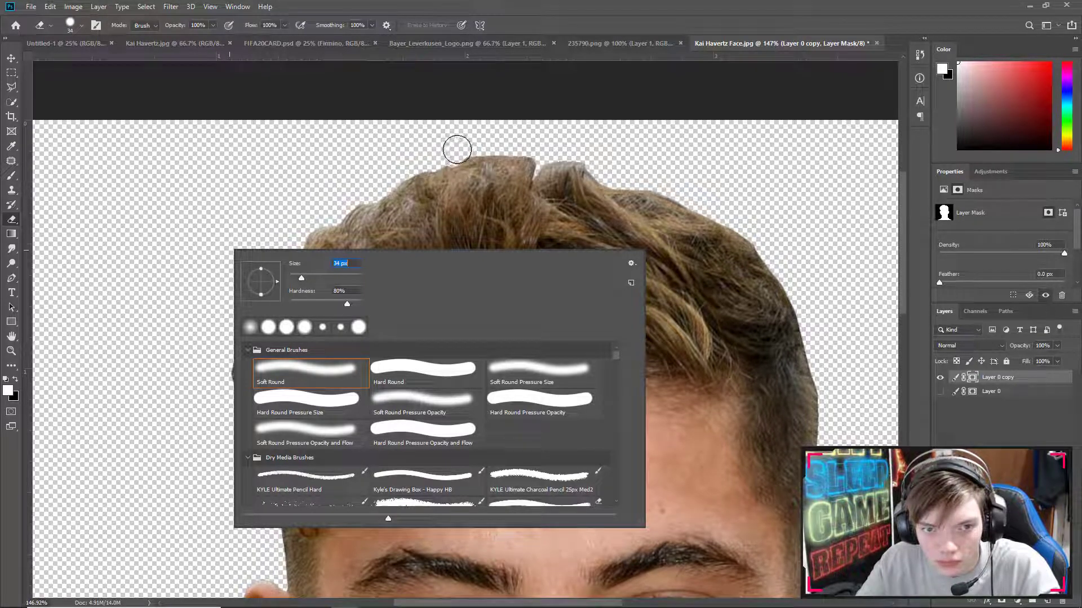
pyautogui.press('Return')
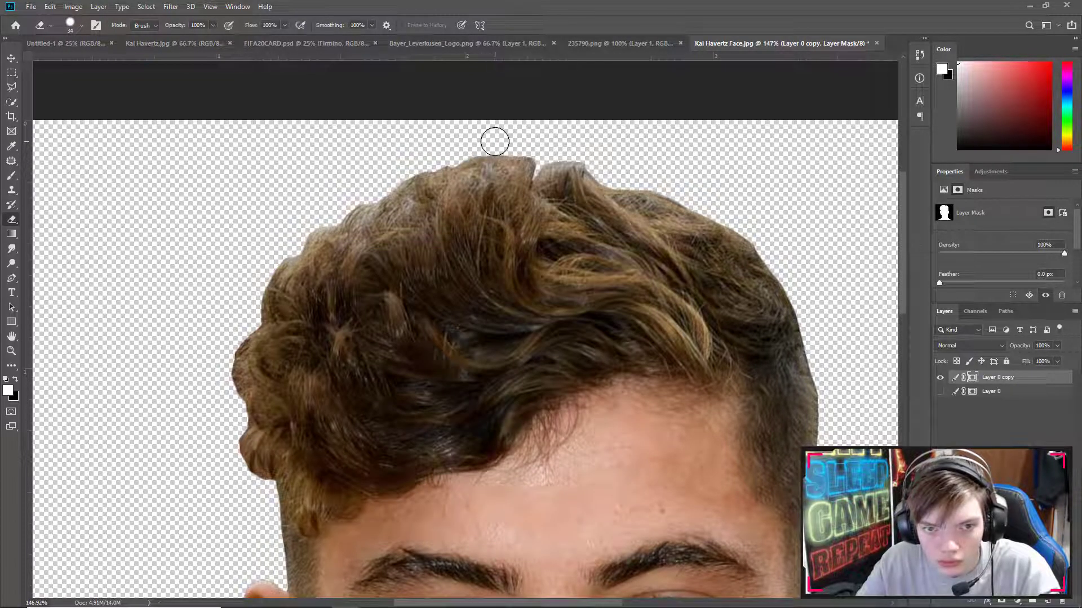
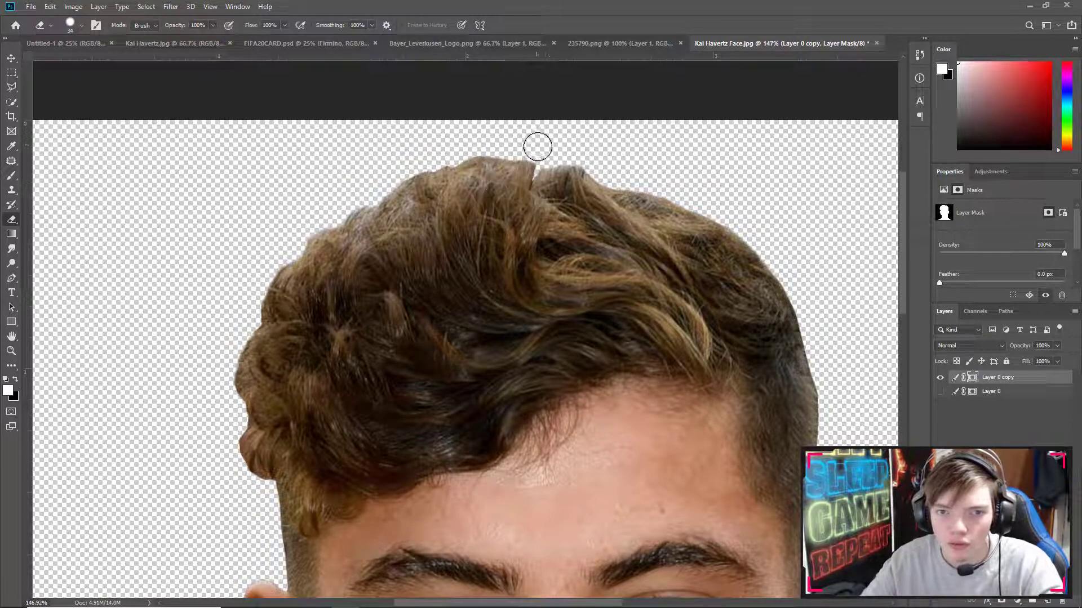
pyautogui.moveTo(509, 348); pyautogui.dragTo(548, 198)
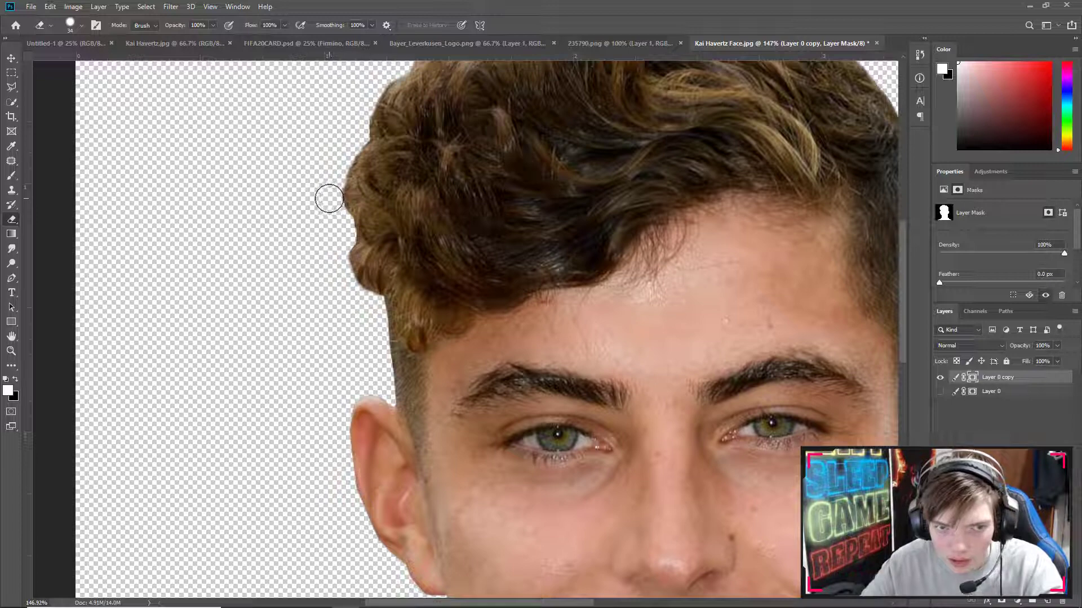
pyautogui.moveTo(404, 371); pyautogui.dragTo(362, 193)
pyautogui.moveTo(458, 349)
pyautogui.mouseDown()
pyautogui.moveTo(239, 186)
pyautogui.moveTo(468, 106)
pyautogui.moveTo(511, 60)
pyautogui.moveTo(579, 17)
pyautogui.mouseUp()
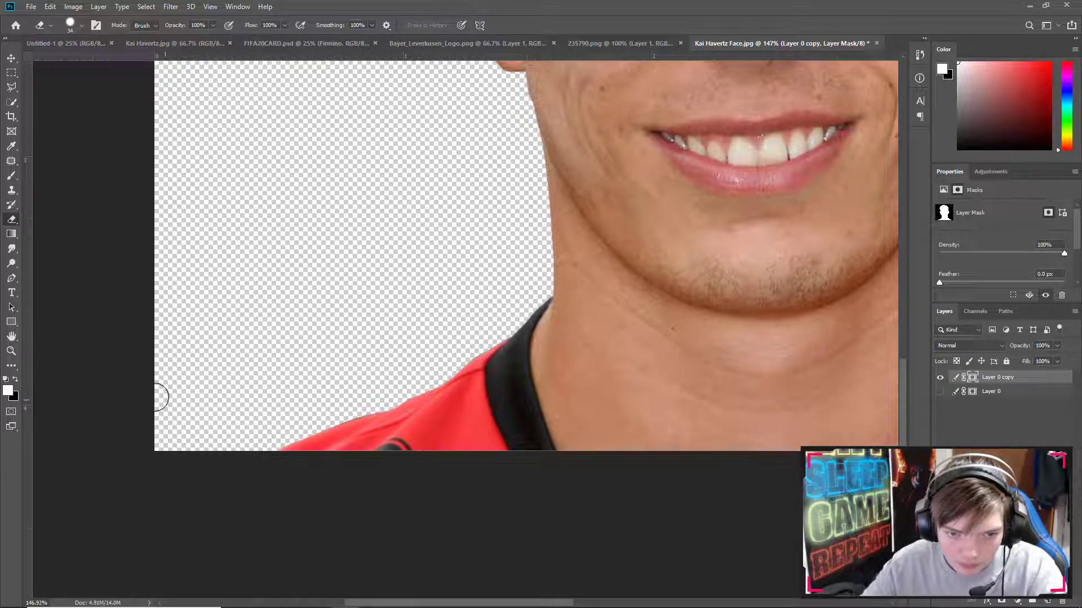
pyautogui.click(11, 350)
pyautogui.moveTo(357, 357); pyautogui.dragTo(338, 356)
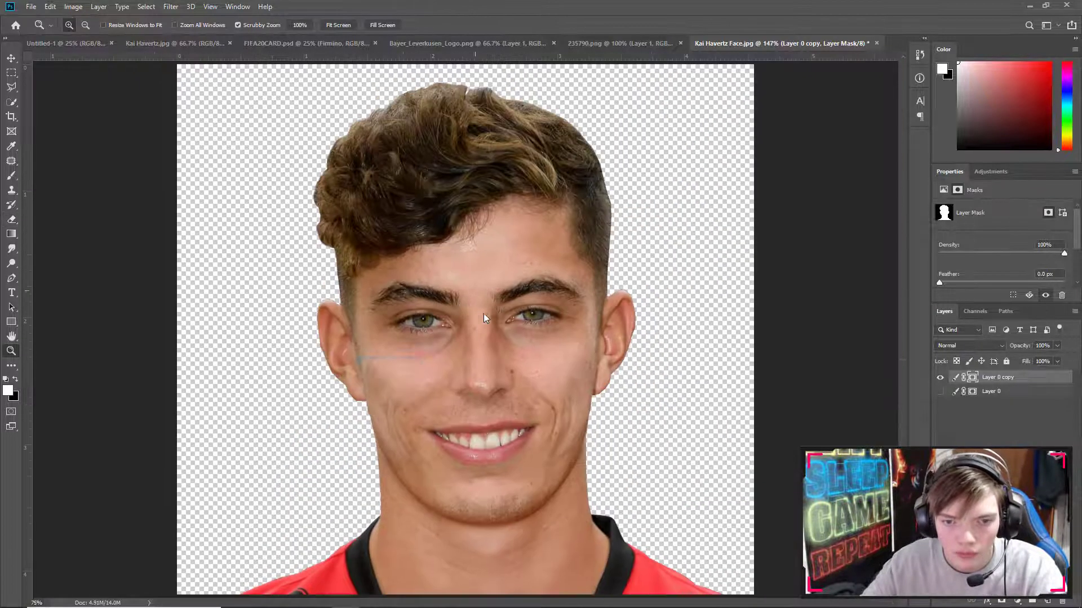
pyautogui.rightClick(477, 294)
pyautogui.click(489, 358)
# Step: Convert Layer 0 copy to a Smart Object and rasterize it into a plain cutout layer
pyautogui.press('v')
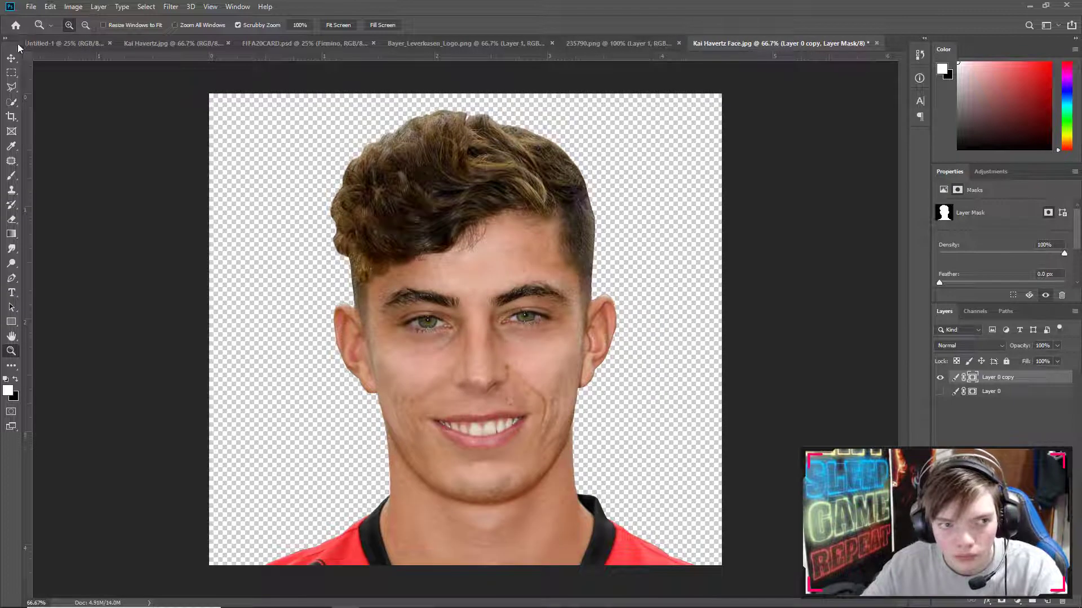
pyautogui.click(997, 377)
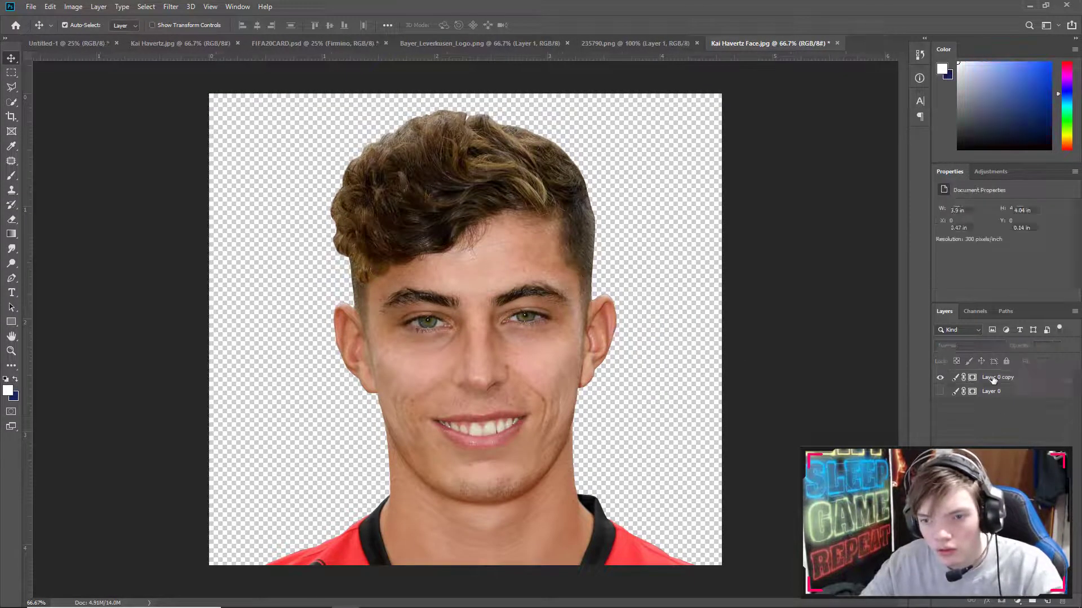
pyautogui.rightClick(997, 377)
pyautogui.click(904, 288)
pyautogui.rightClick(994, 377)
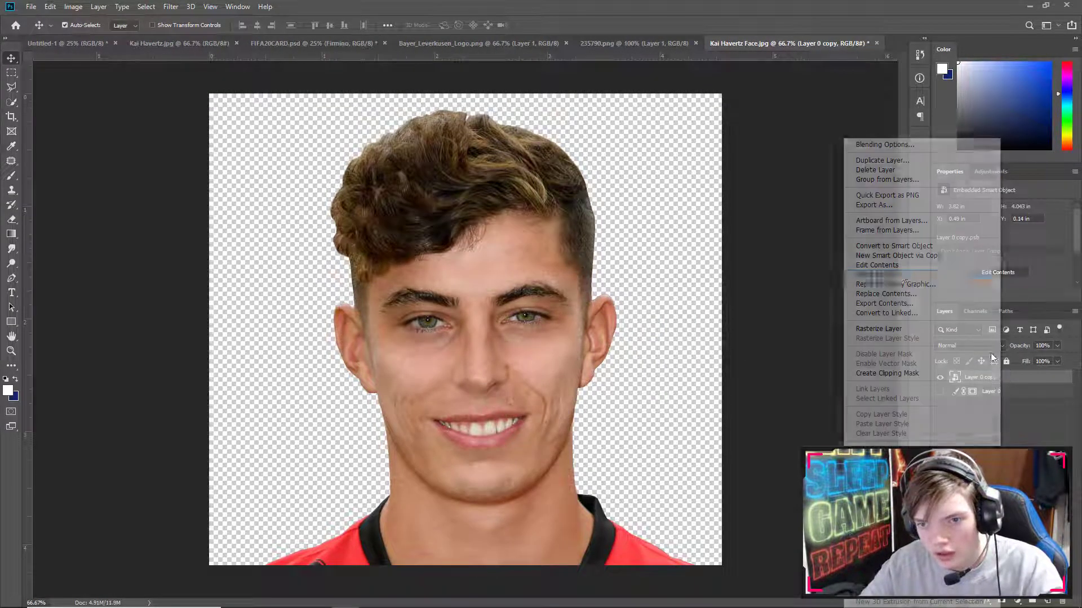
pyautogui.click(884, 329)
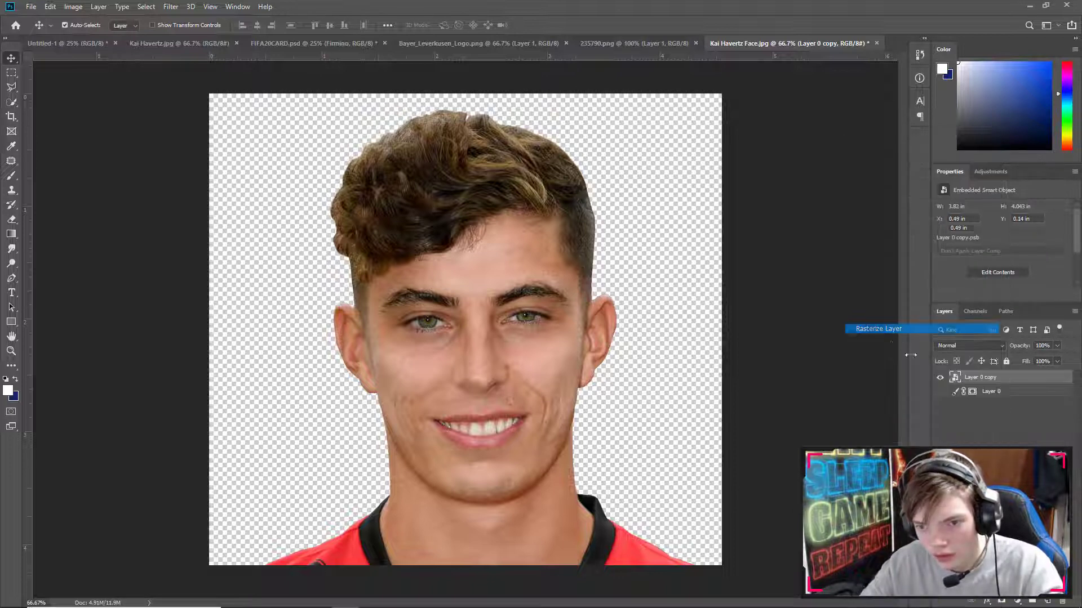
# Step: Bring the rasterized portrait cutout into the FIFA20CARD.psd document, inside the Faces group
pyautogui.keyDown('alt'); pyautogui.click(939, 379); pyautogui.keyUp('alt')
pyautogui.keyDown('ctrl'); pyautogui.click(993, 378); pyautogui.keyUp('ctrl')
pyautogui.click(993, 378)
pyautogui.moveTo(449, 210); pyautogui.dragTo(499, 274)
# Step: Scale the portrait to about 125% and place it beside the rating, with its lower edge on the line above the name
pyautogui.hotkey('ctrl', 't')
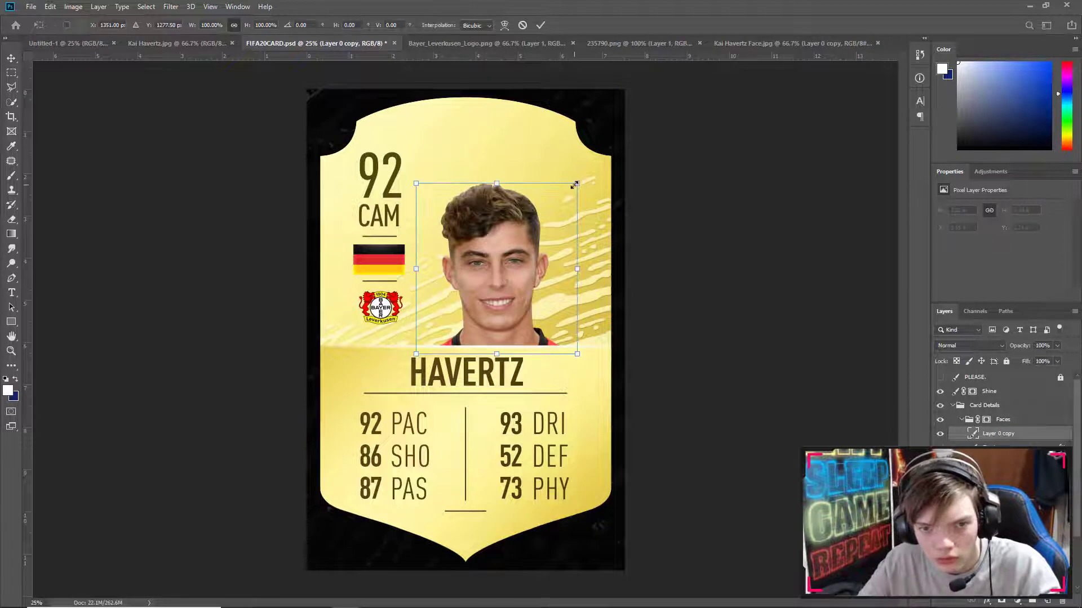
pyautogui.moveTo(575, 184); pyautogui.dragTo(602, 167)
pyautogui.moveTo(550, 269); pyautogui.dragTo(552, 240)
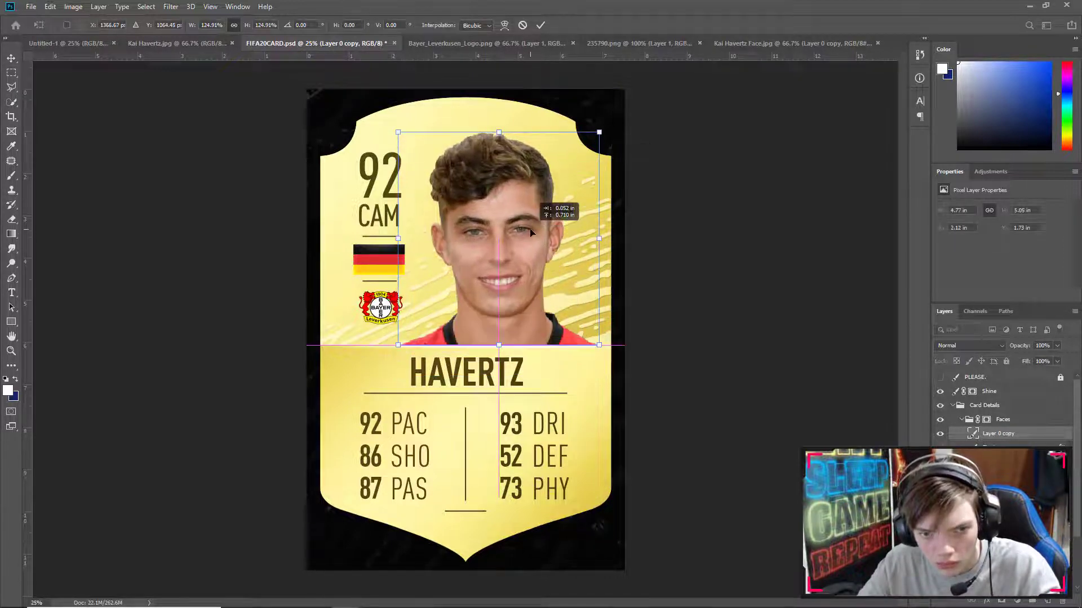
pyautogui.press('Return')
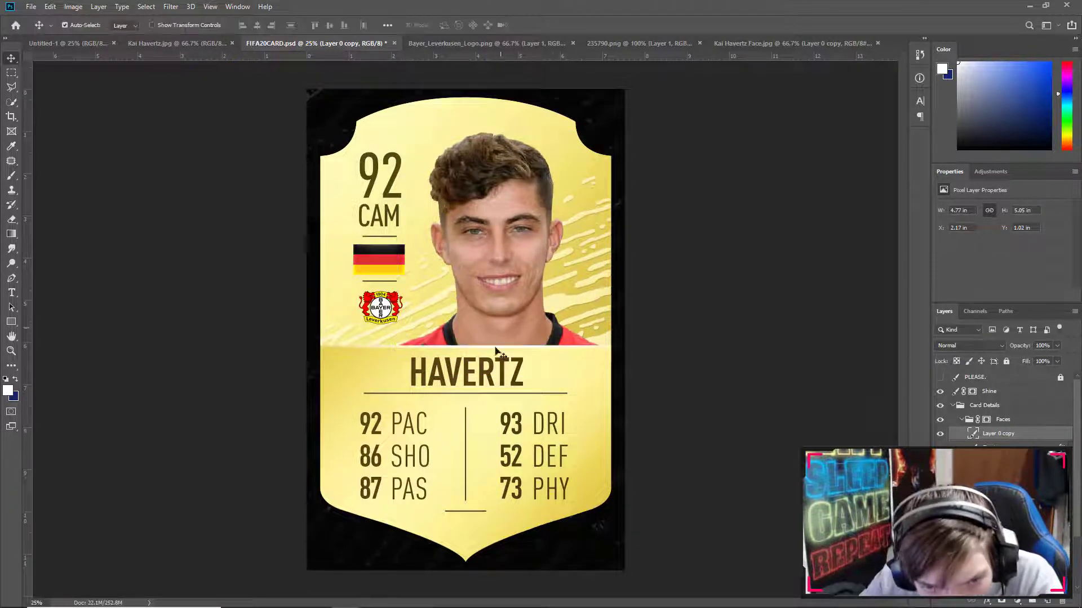
# Step: Nudge the portrait slightly down and left to X 2.13 in, so the shoulders meet the dividing line above HAVERTZ
pyautogui.press('Down')
pyautogui.press('Down')
pyautogui.press('Down')
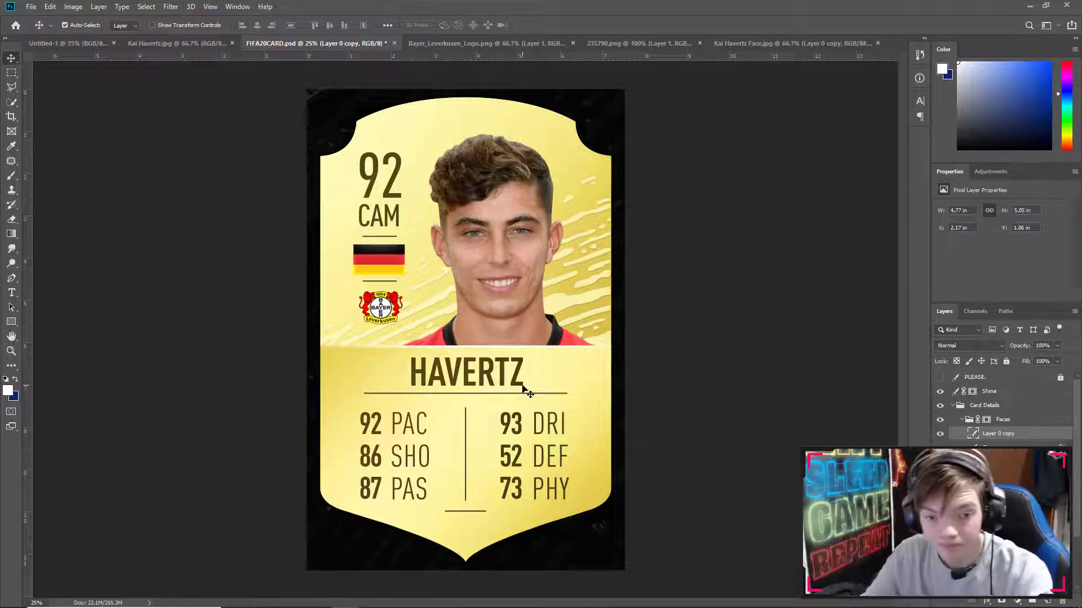
pyautogui.hotkey('shift', 'Left')
pyautogui.press('Left')
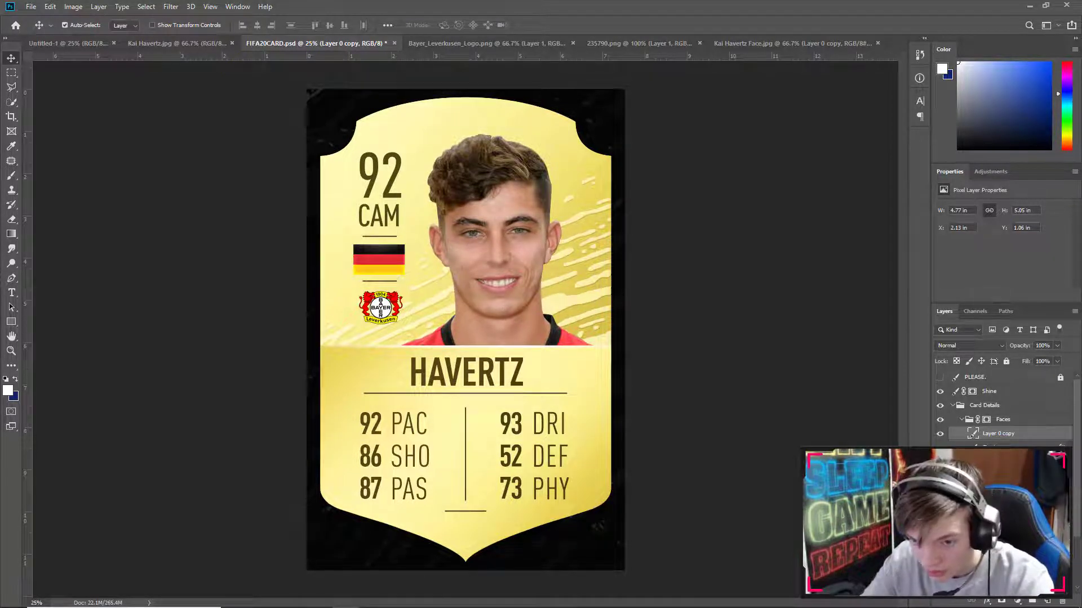
pyautogui.press('Down')
pyautogui.press('Down')
pyautogui.press('Down')
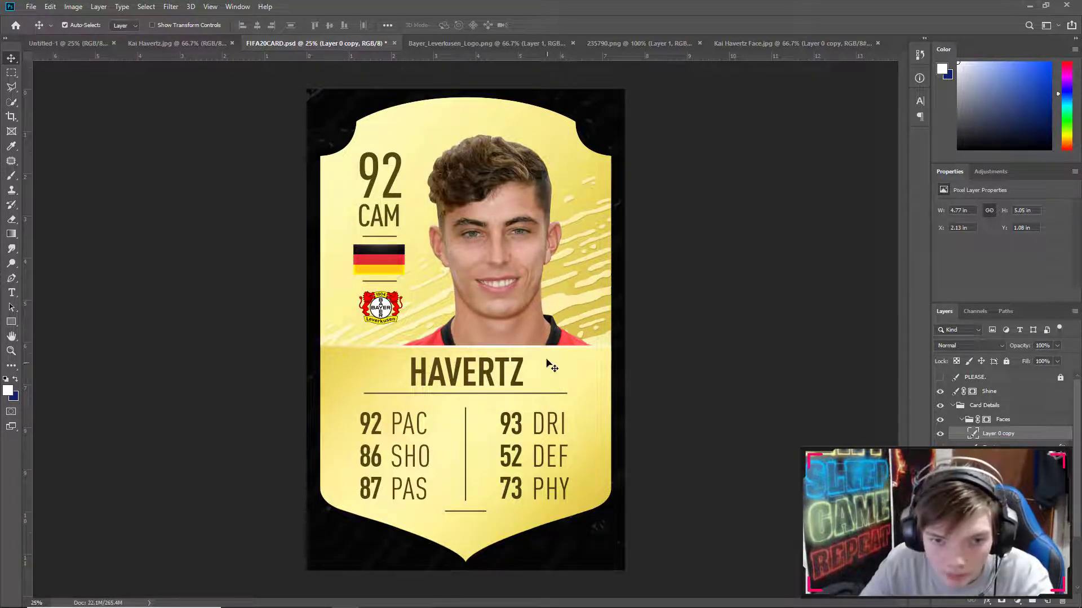
pyautogui.press('Down')
pyautogui.press('Down')
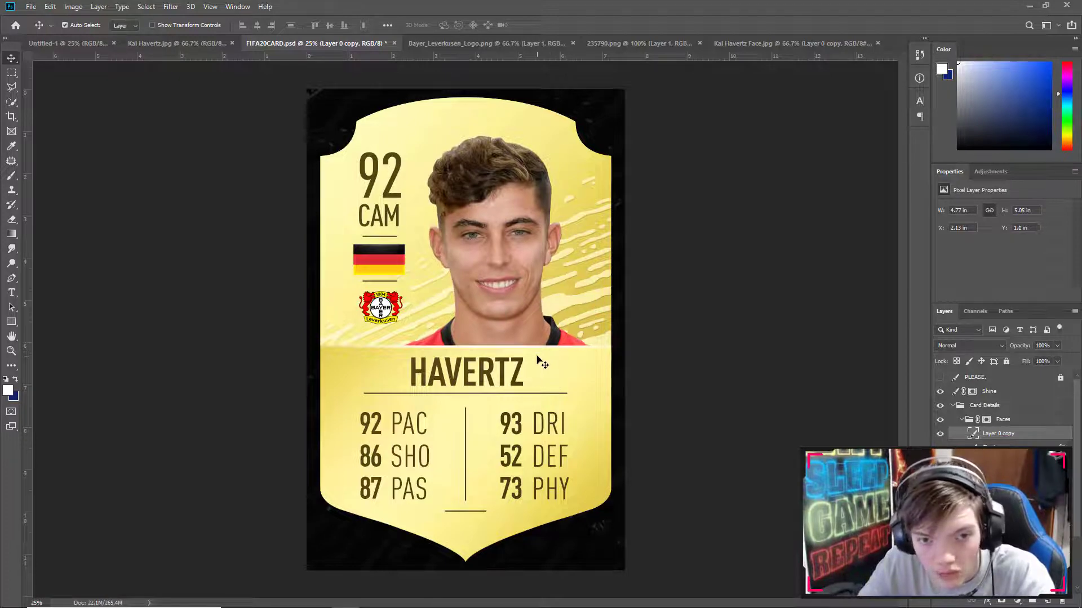
# Step: Nudge the portrait slightly down to Y 1.12 in, keeping X at 2.13 in
pyautogui.press('Right')
pyautogui.press('Left')
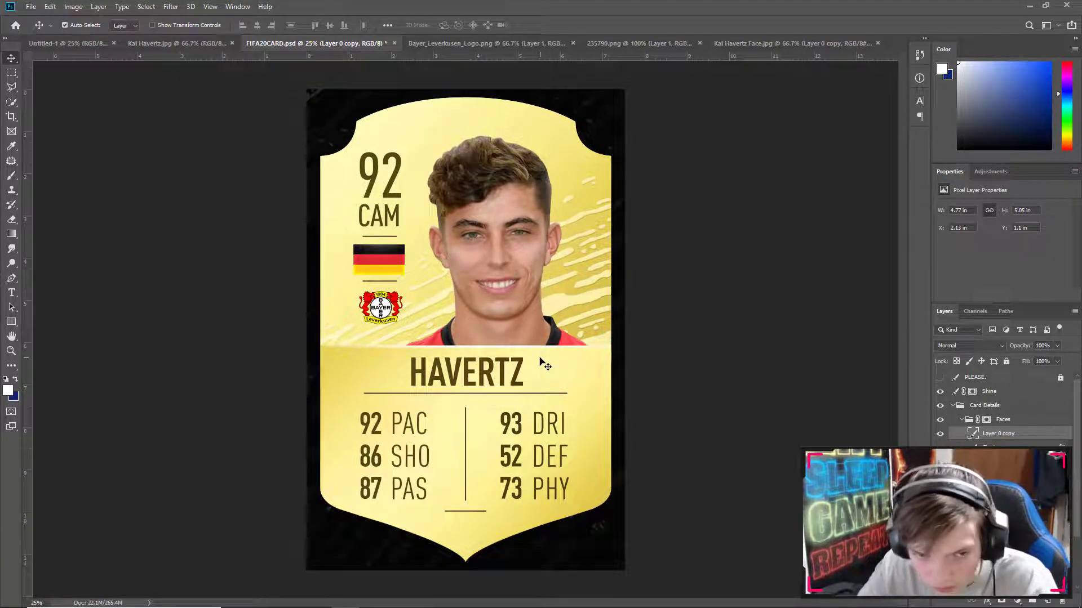
pyautogui.press('Down')
pyautogui.press('Down')
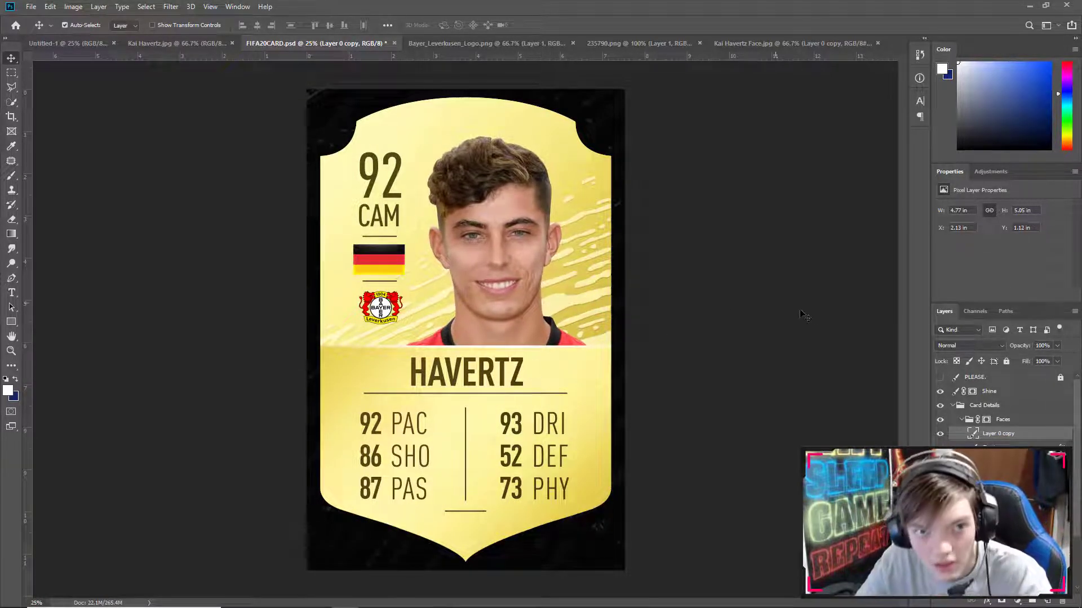
# Step: Apply the Camera Raw filter to the portrait with Exposure +0.45, Texture +16 and Clarity +18
pyautogui.click(171, 7)
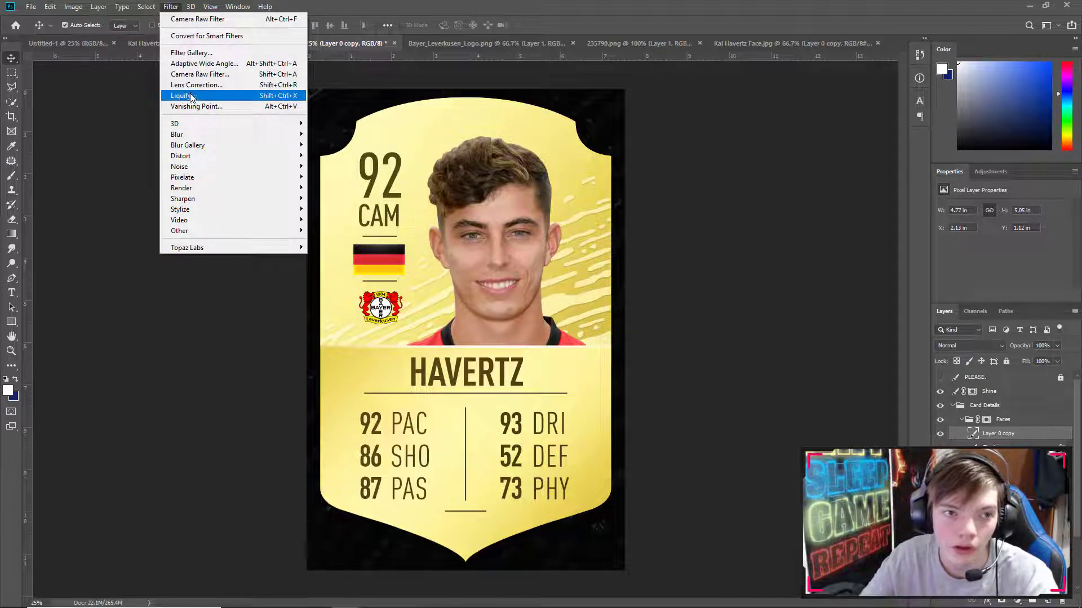
pyautogui.click(226, 74)
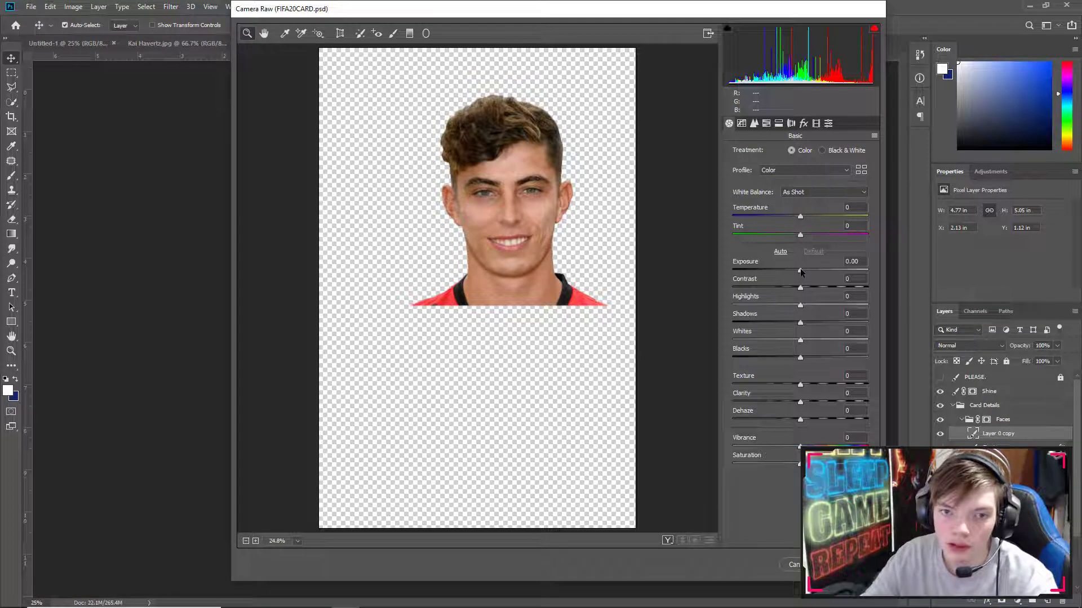
pyautogui.moveTo(800, 271); pyautogui.dragTo(806, 272)
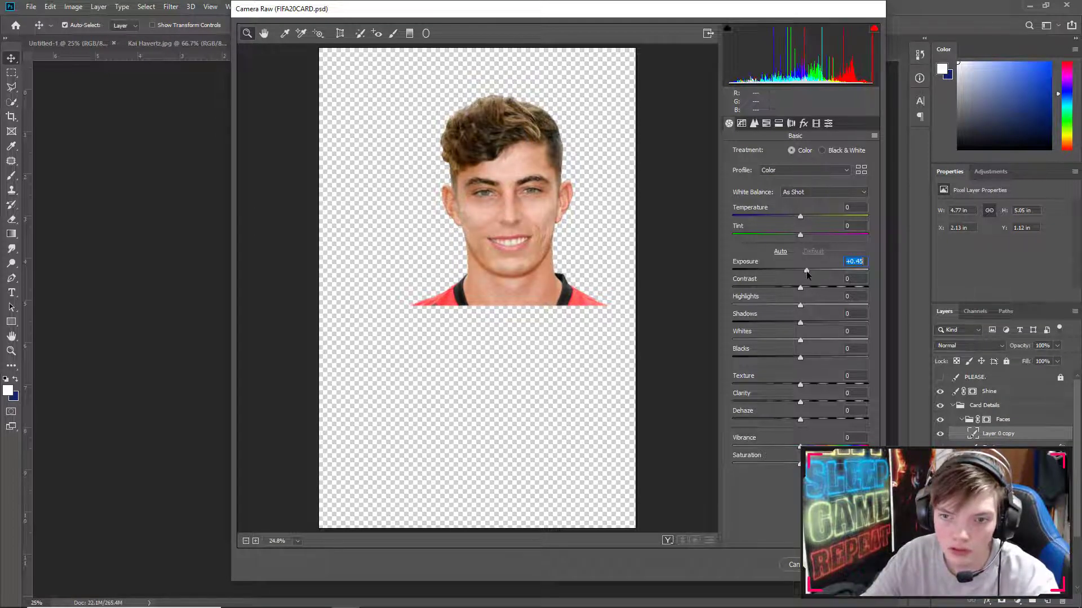
pyautogui.click(812, 385)
pyautogui.click(812, 402)
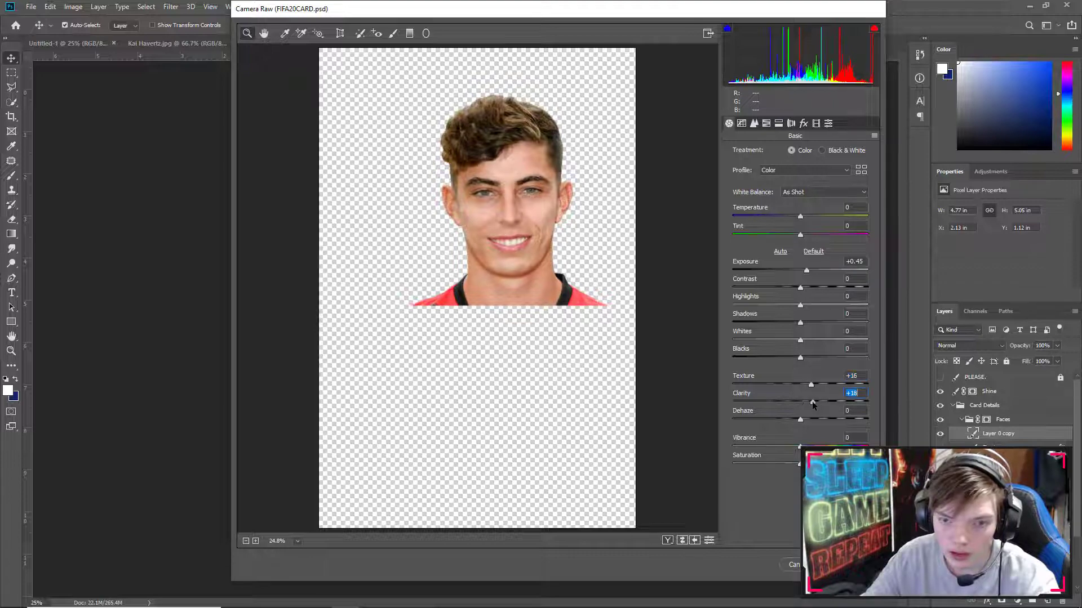
pyautogui.press('Return')
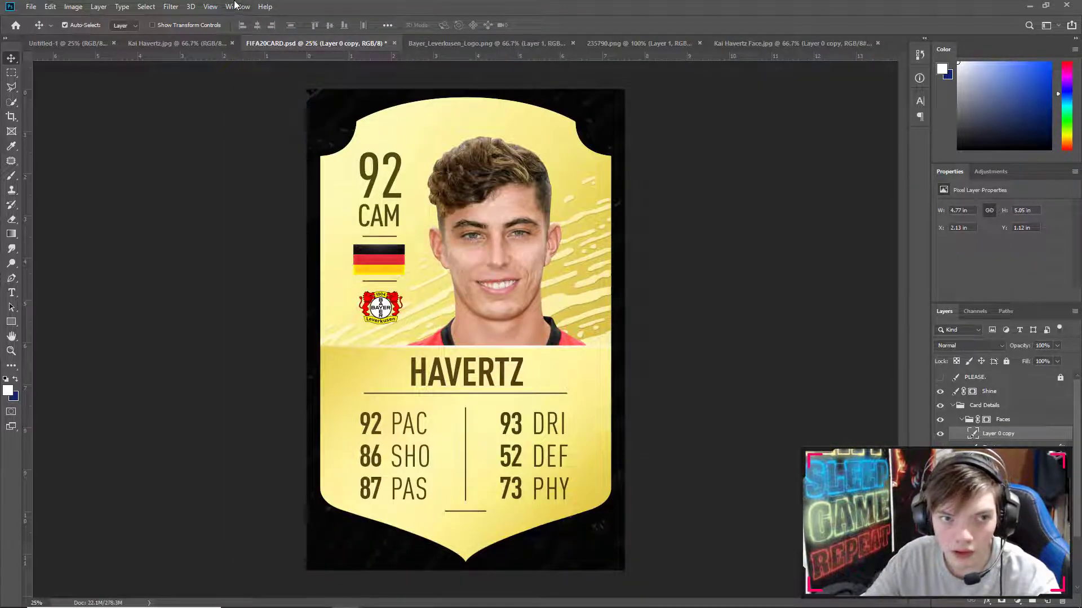
# Step: Apply the Topaz Adjust 5 filter to the portrait with Detail Boost 1.17 and Brightness 0.28
pyautogui.click(170, 7)
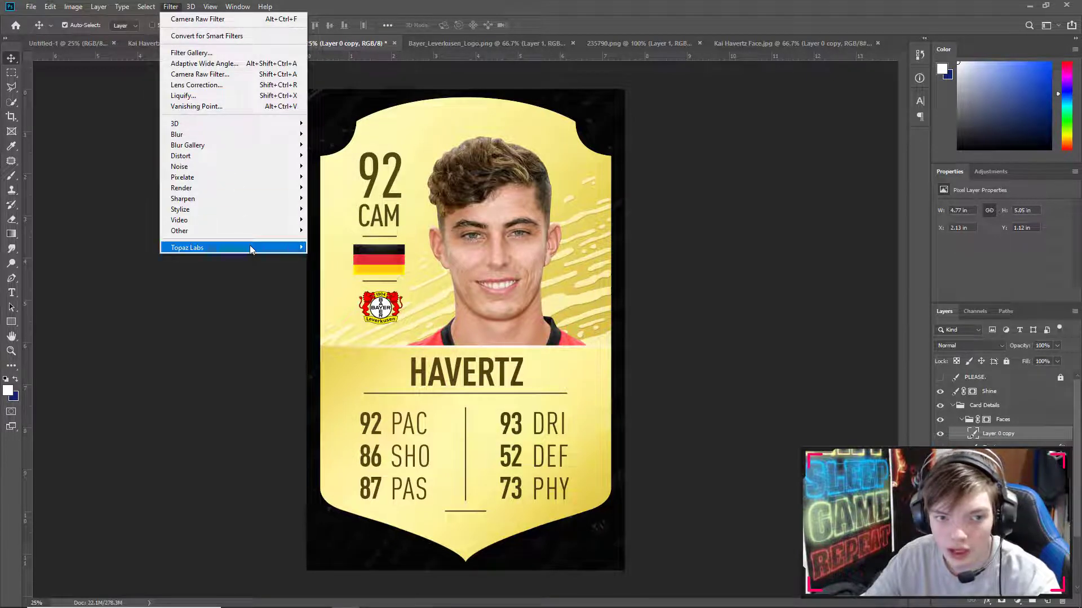
pyautogui.moveTo(251, 249)
pyautogui.click(338, 248)
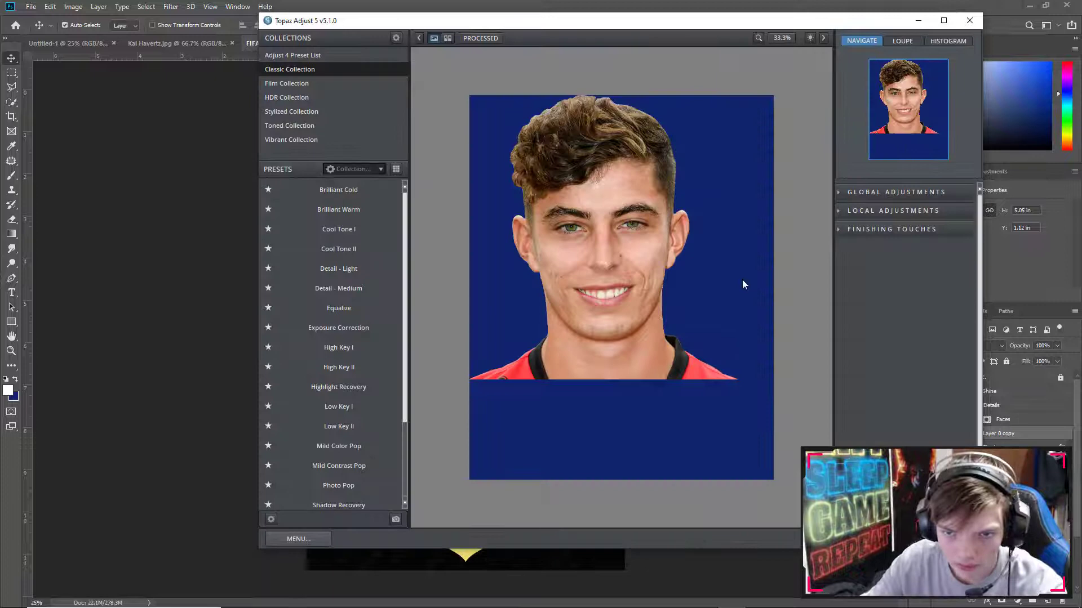
pyautogui.click(861, 194)
pyautogui.click(867, 221)
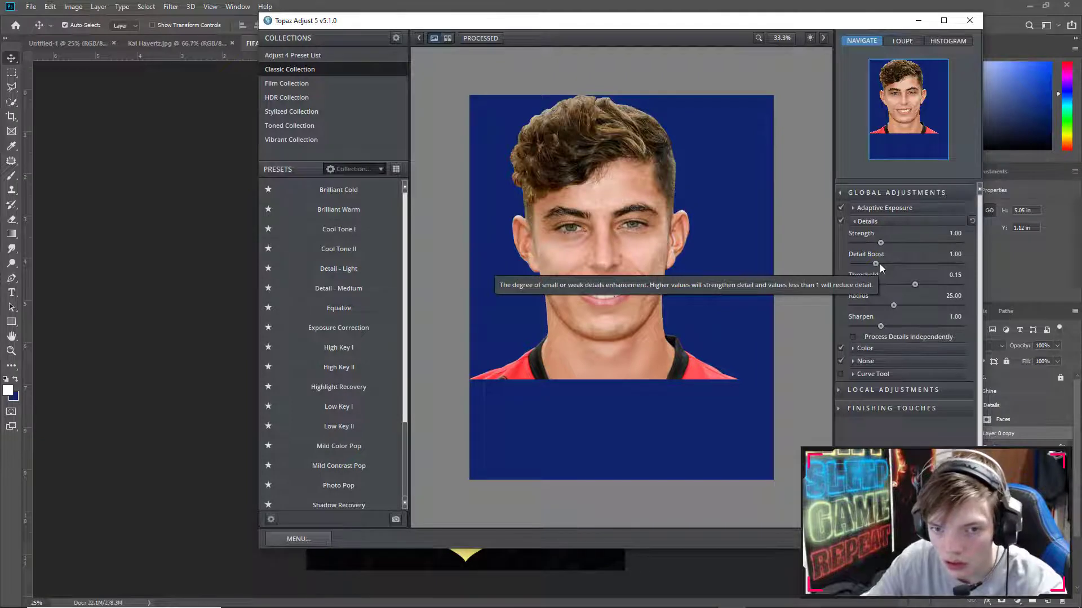
pyautogui.click(880, 264)
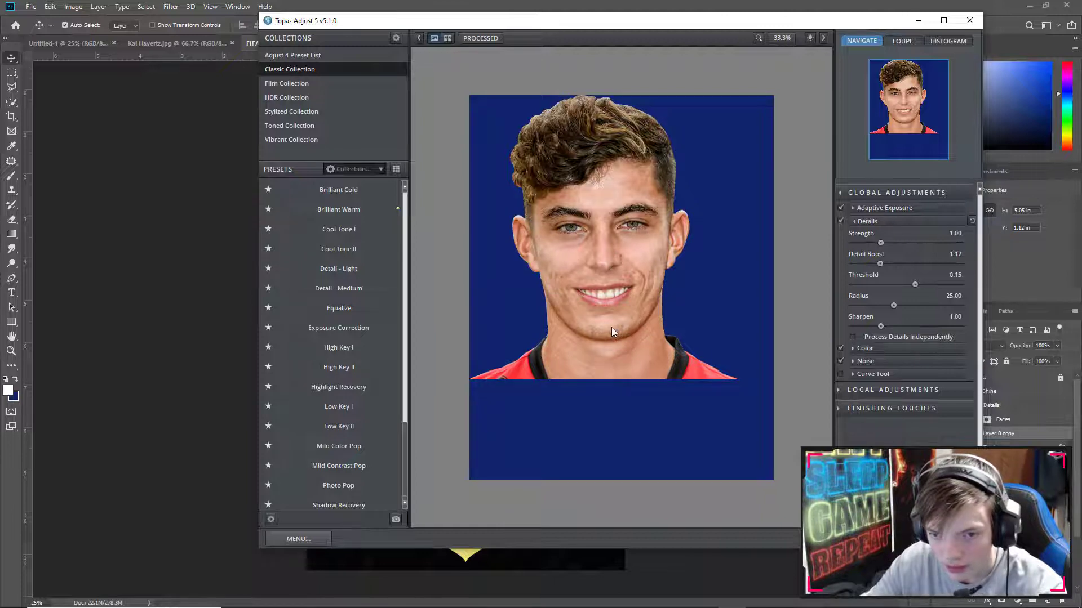
pyautogui.click(865, 208)
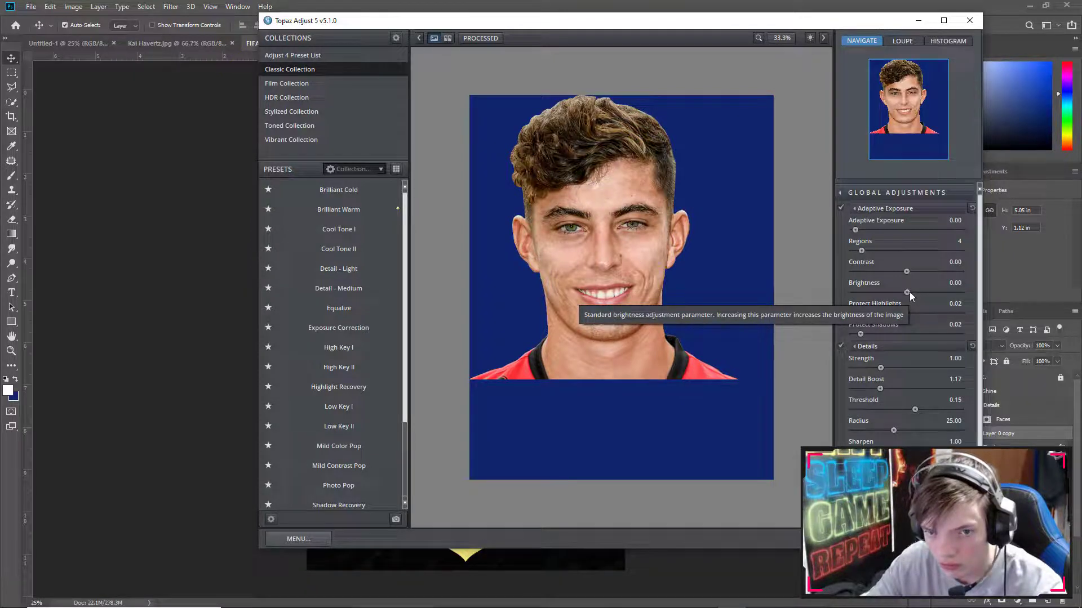
pyautogui.moveTo(908, 293); pyautogui.dragTo(910, 292)
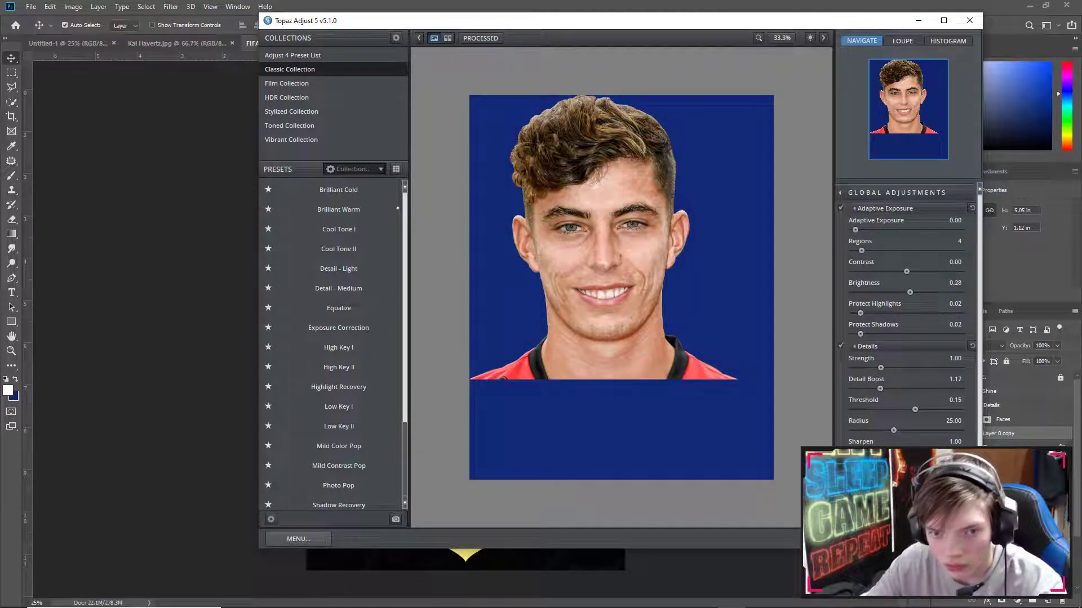
pyautogui.press('Return')
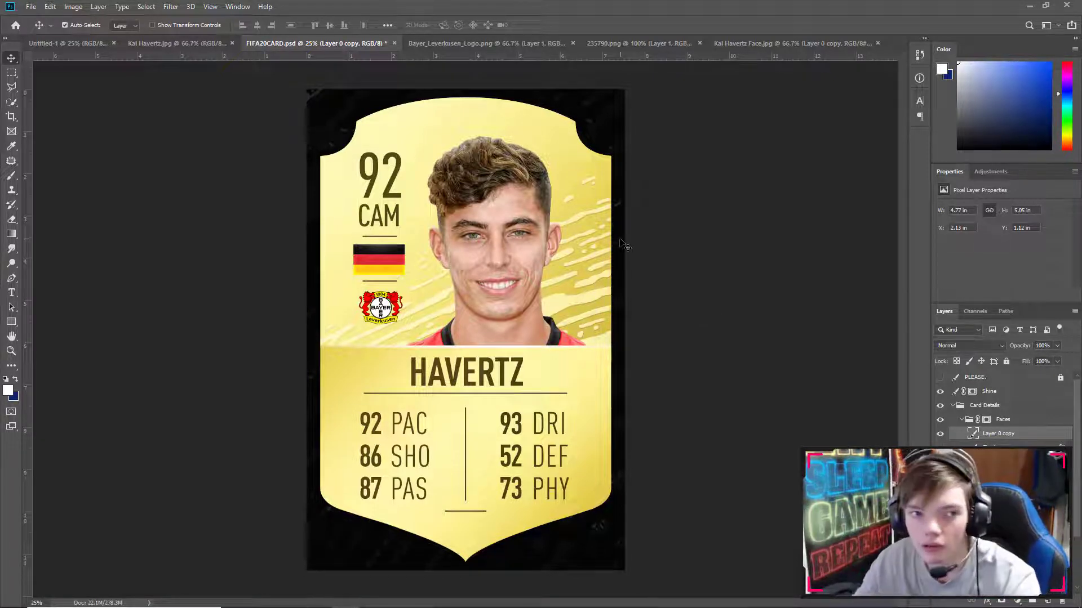
# Step: In the Untitled-1 document, collapse the EDIT group and compare the edited player photo with the original by toggling the group's visibility
pyautogui.click(46, 44)
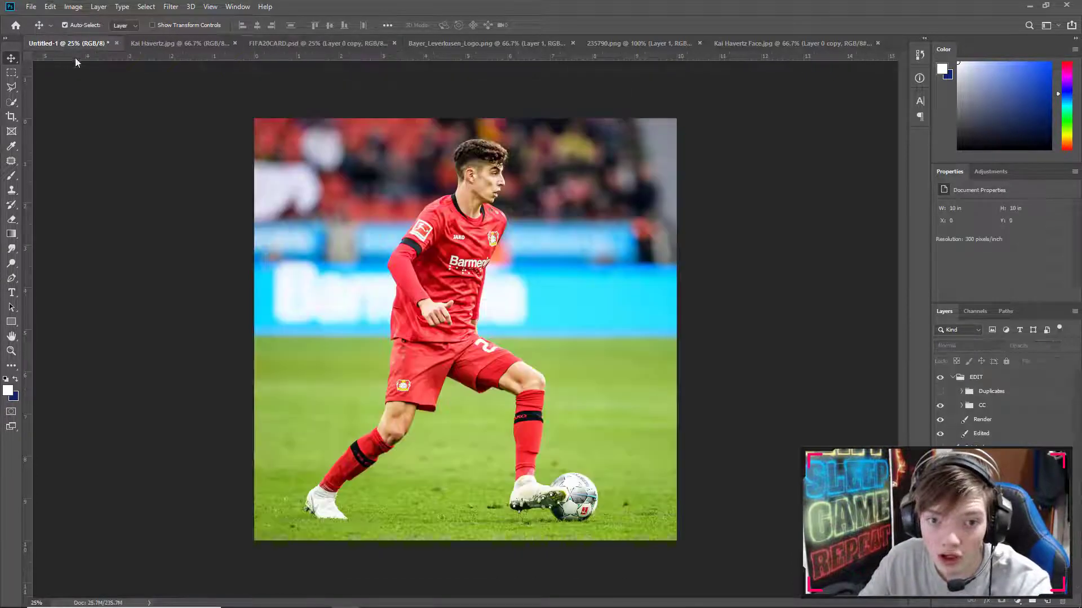
pyautogui.click(953, 378)
pyautogui.click(940, 378)
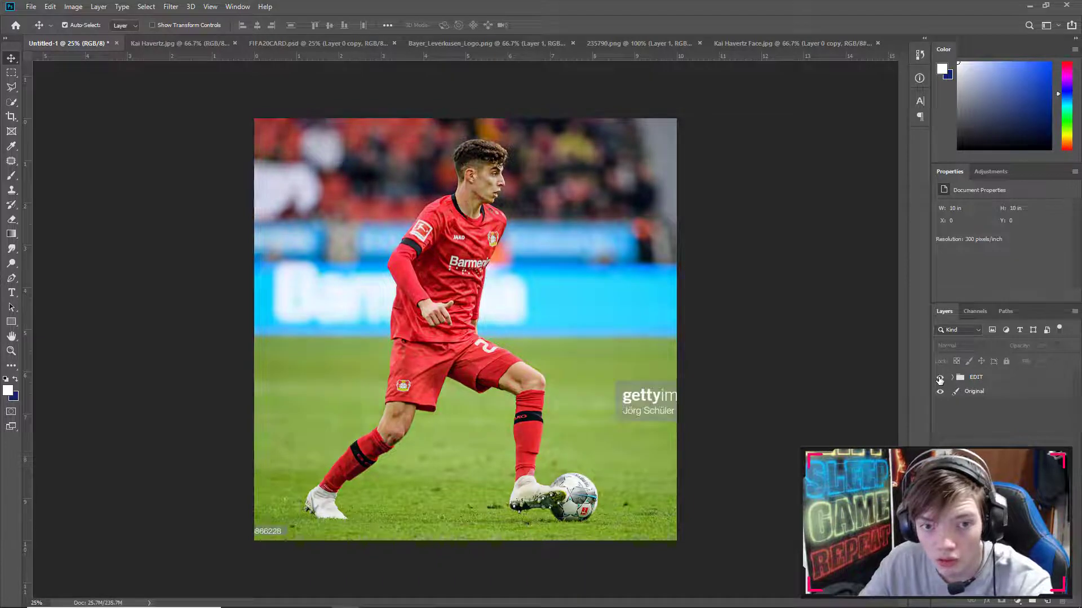
pyautogui.click(940, 378)
pyautogui.click(940, 378)
pyautogui.click(940, 378)
pyautogui.click(940, 378)
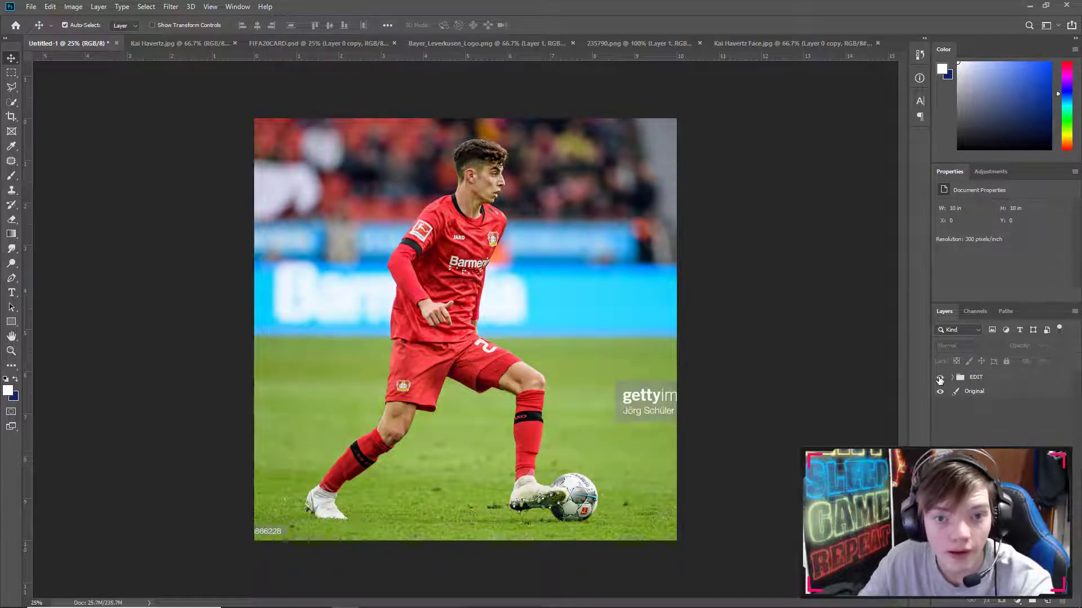
pyautogui.click(939, 378)
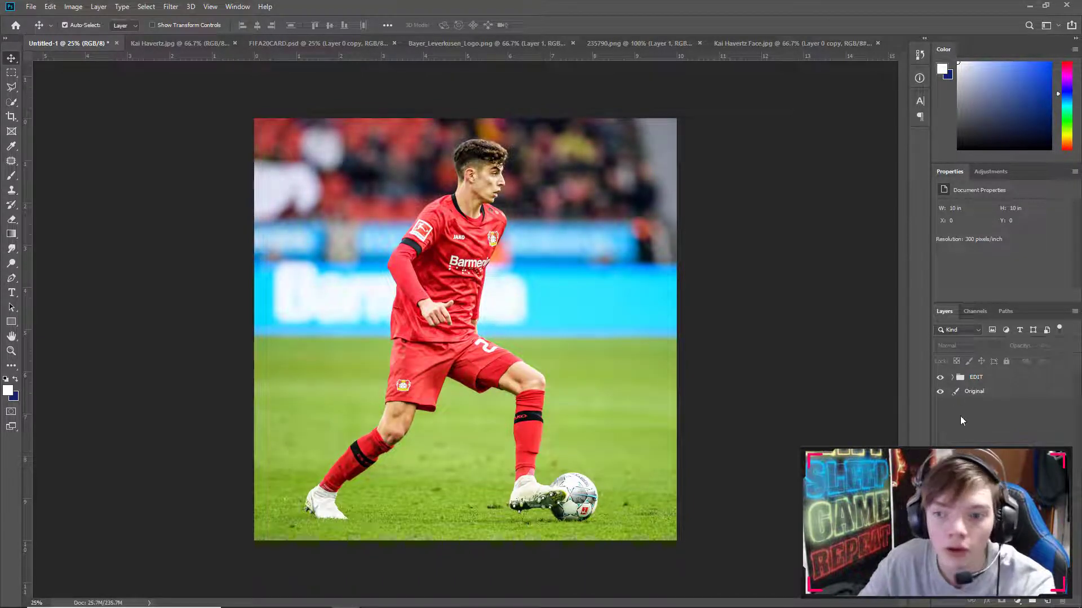
# Step: Close the Kai Havertz.jpg document and look through the other open documents, ending on FIFA20CARD.psd
pyautogui.click(226, 47)
pyautogui.click(234, 44)
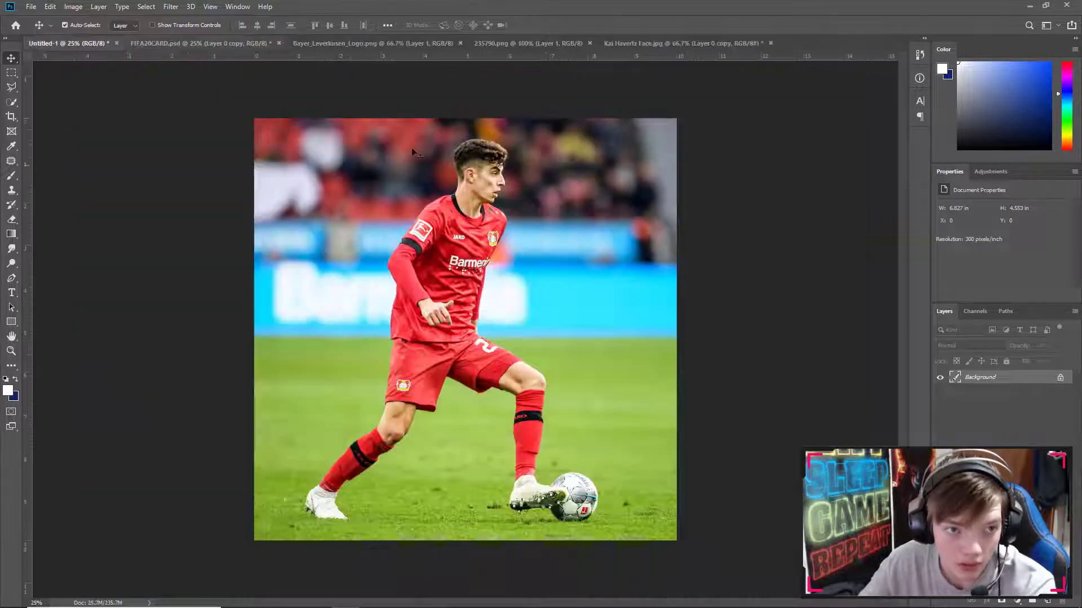
pyautogui.click(638, 43)
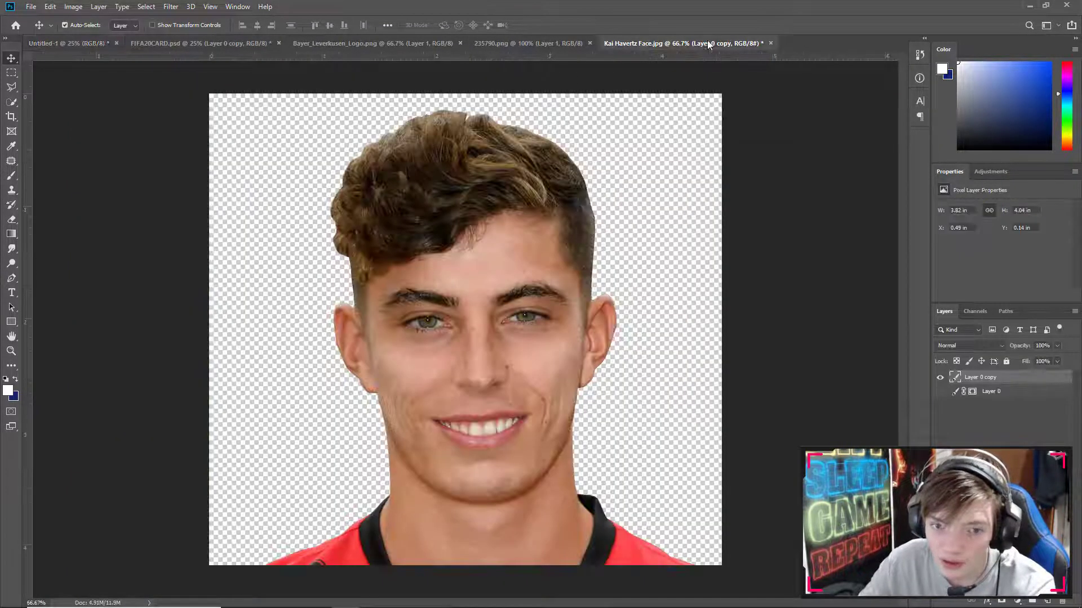
pyautogui.click(530, 44)
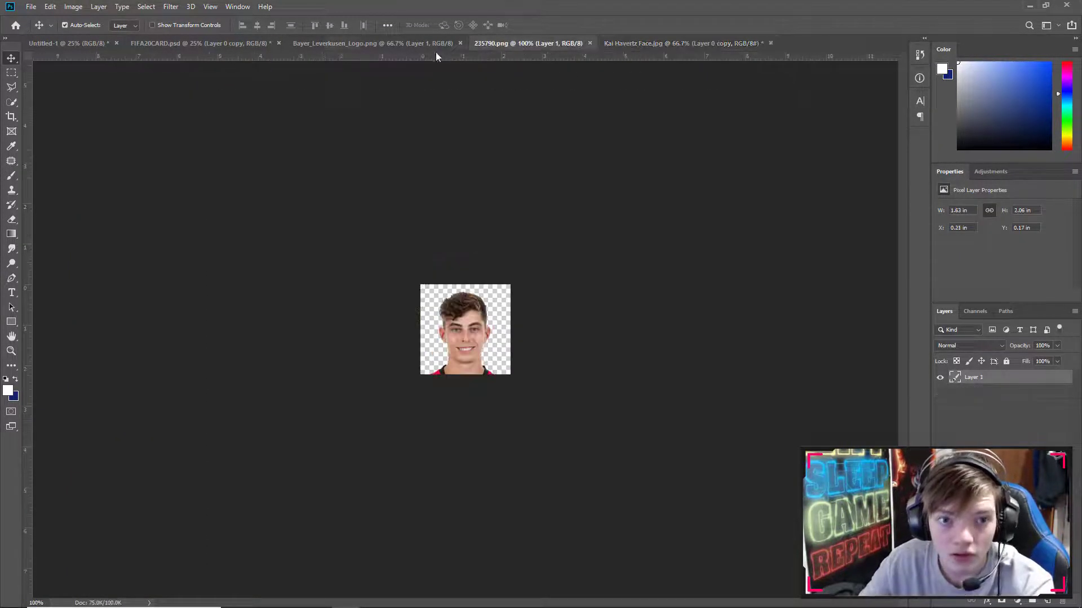
pyautogui.click(391, 45)
pyautogui.click(535, 47)
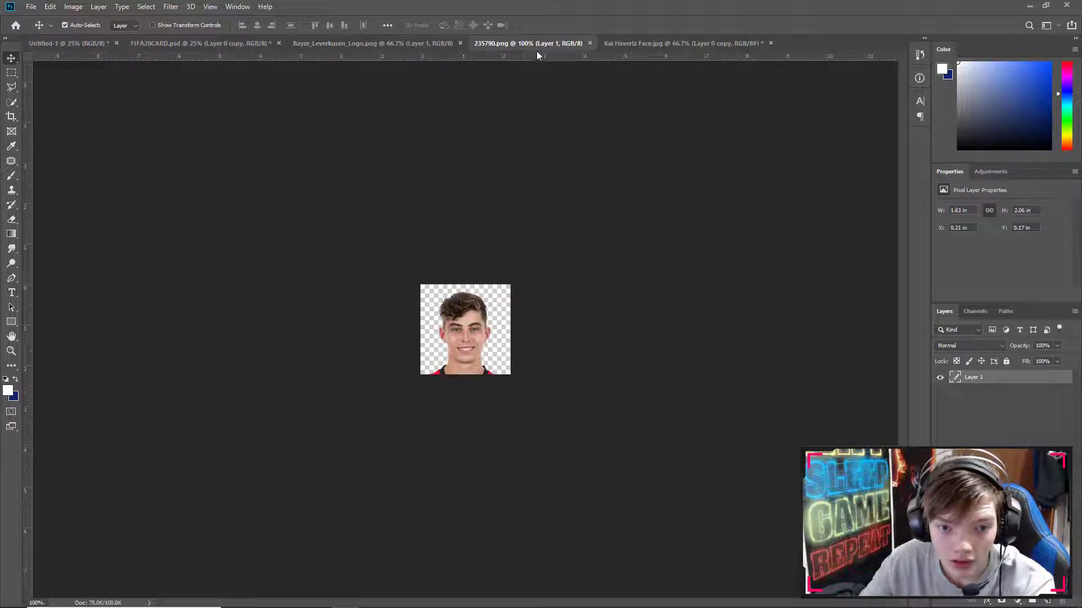
pyautogui.click(667, 46)
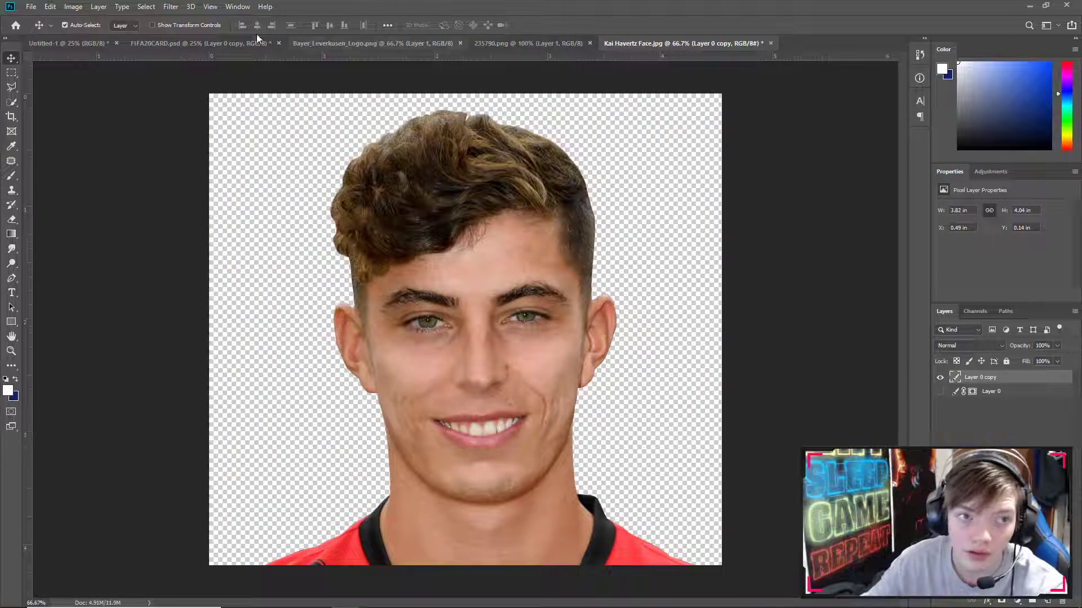
pyautogui.click(177, 40)
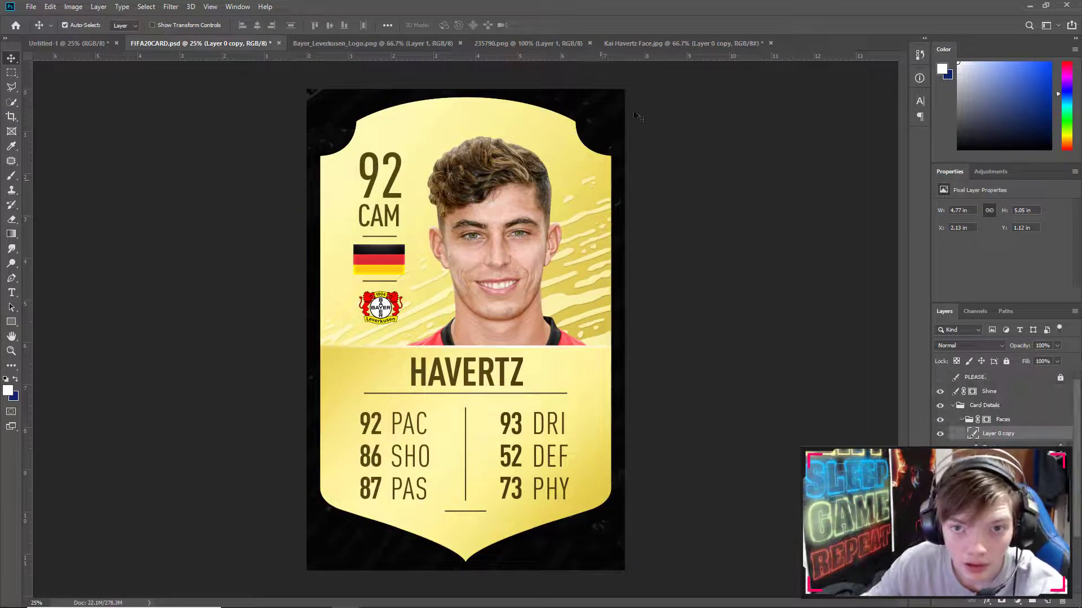
# Step: Close Kai Havertz Face.jpg without saving, along with 235790.png and Bayer_Leverkusen_Logo.png
pyautogui.click(704, 43)
pyautogui.click(771, 43)
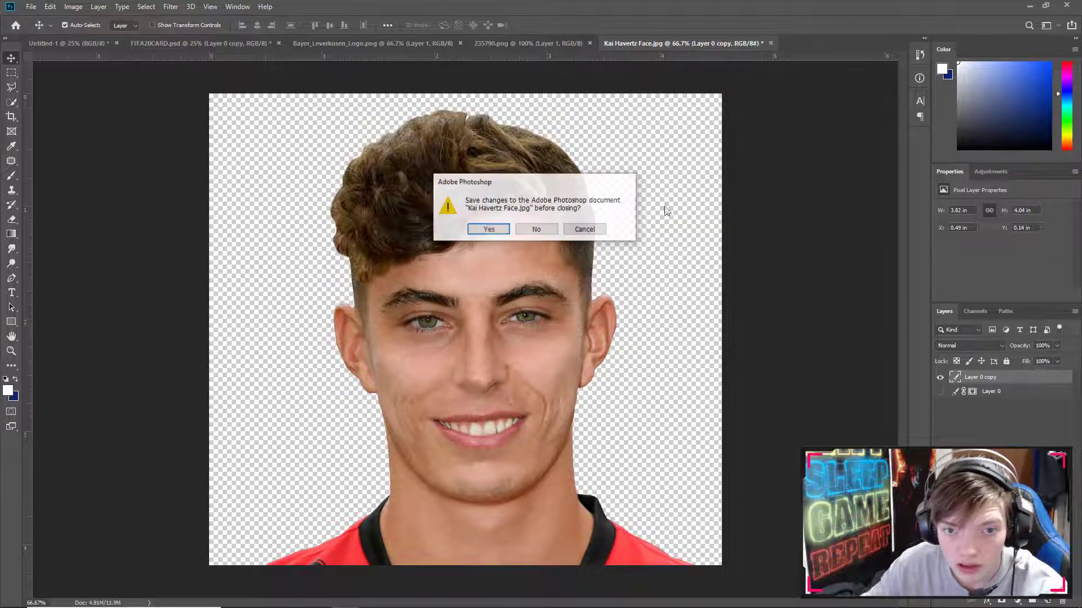
pyautogui.click(536, 228)
pyautogui.click(569, 43)
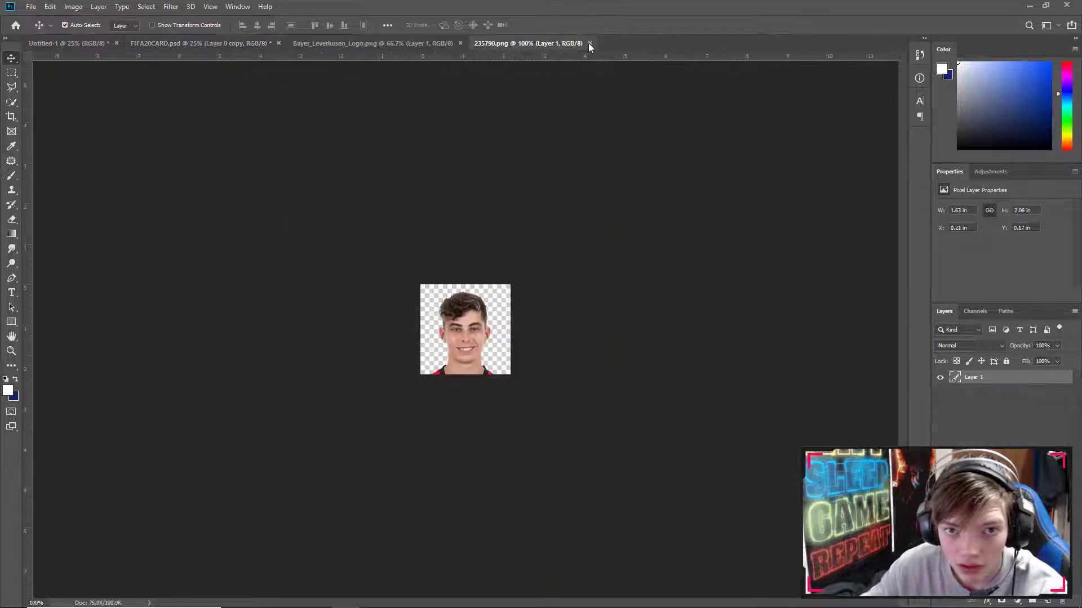
pyautogui.click(590, 44)
pyautogui.click(419, 44)
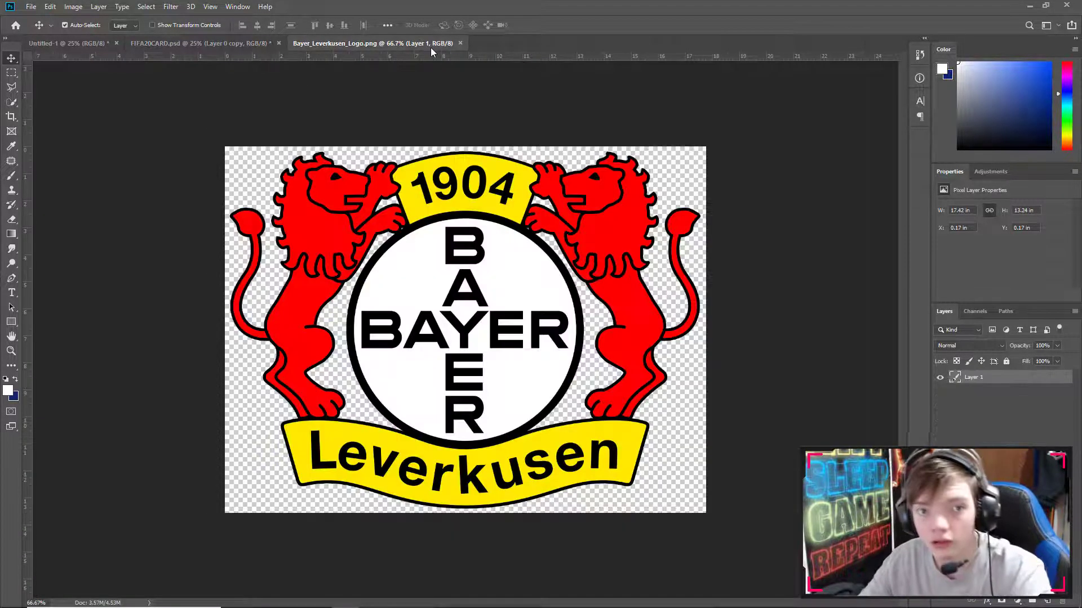
pyautogui.click(459, 43)
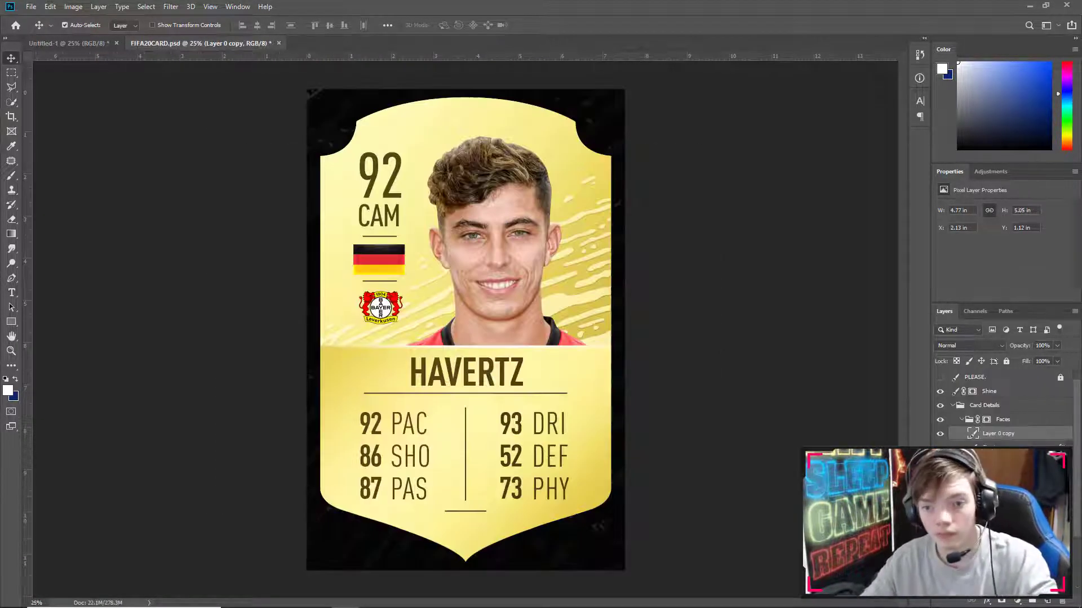
# Step: Hide the card's black background and save the card to the Desktop as a PNG named Havertz Upgraded Potential Card
pyautogui.scroll(-5, 1003, 411)
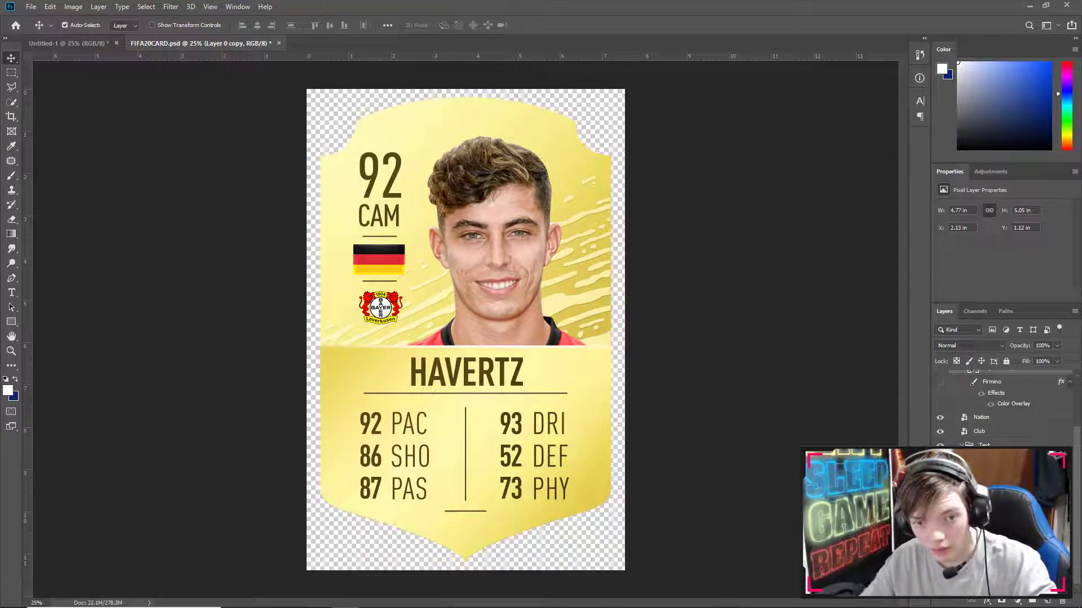
pyautogui.click(31, 6)
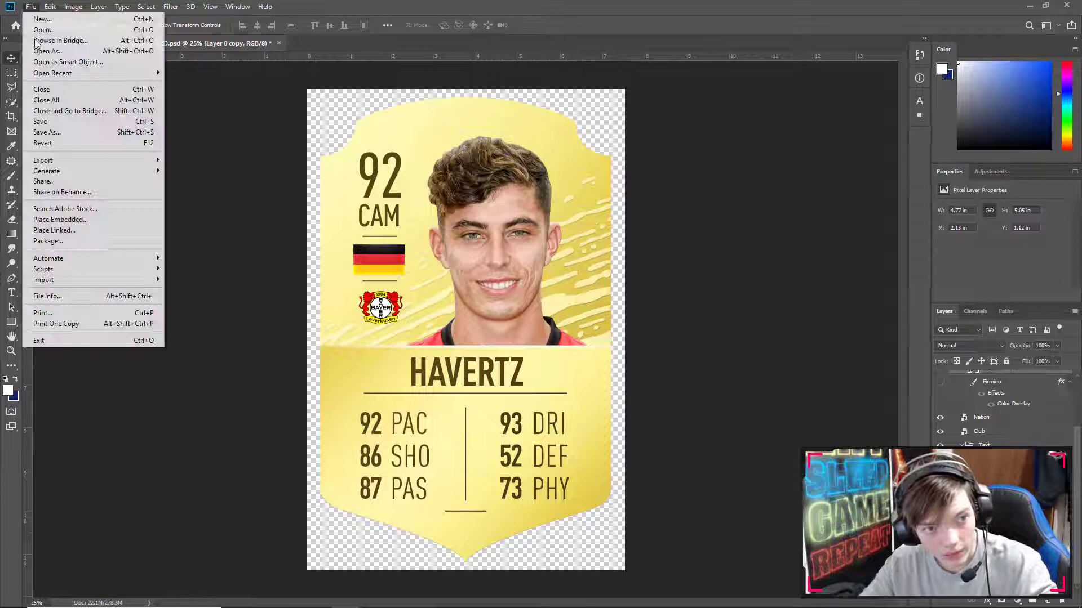
pyautogui.click(59, 134)
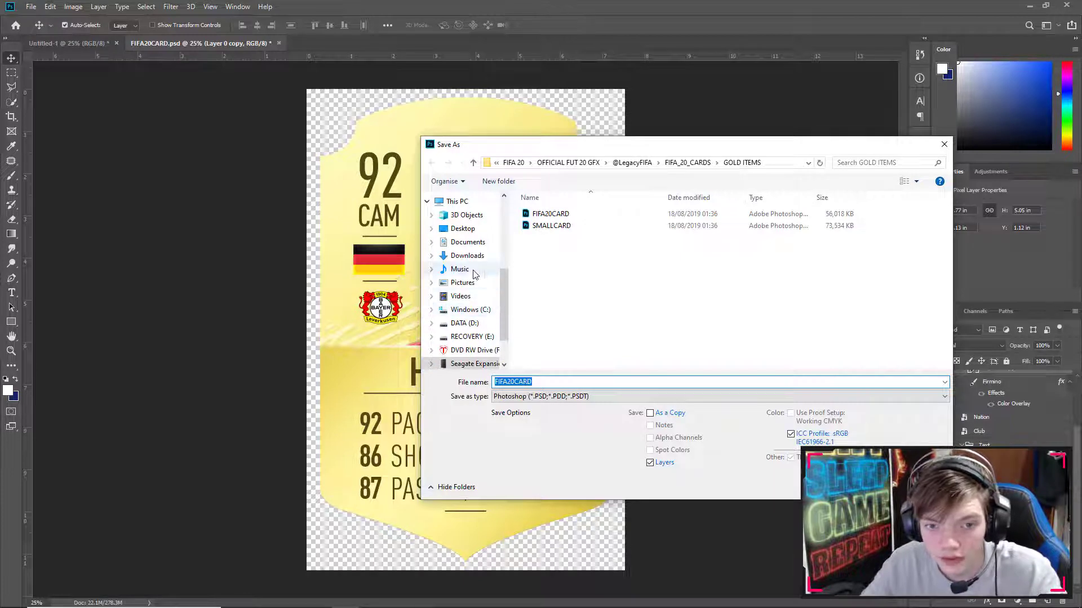
pyautogui.click(462, 228)
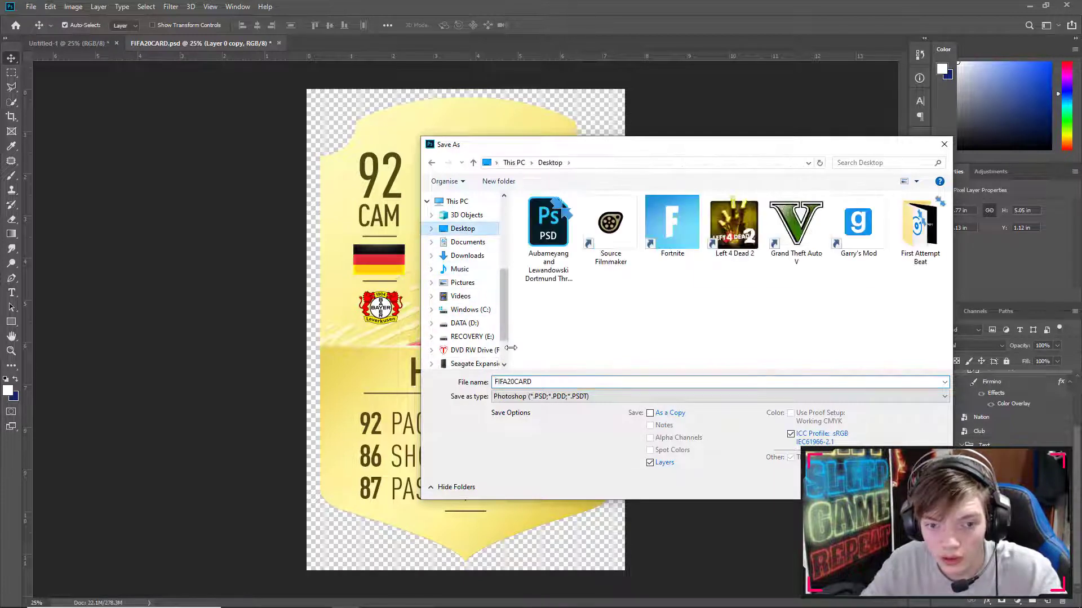
pyautogui.click(552, 396)
pyautogui.click(564, 551)
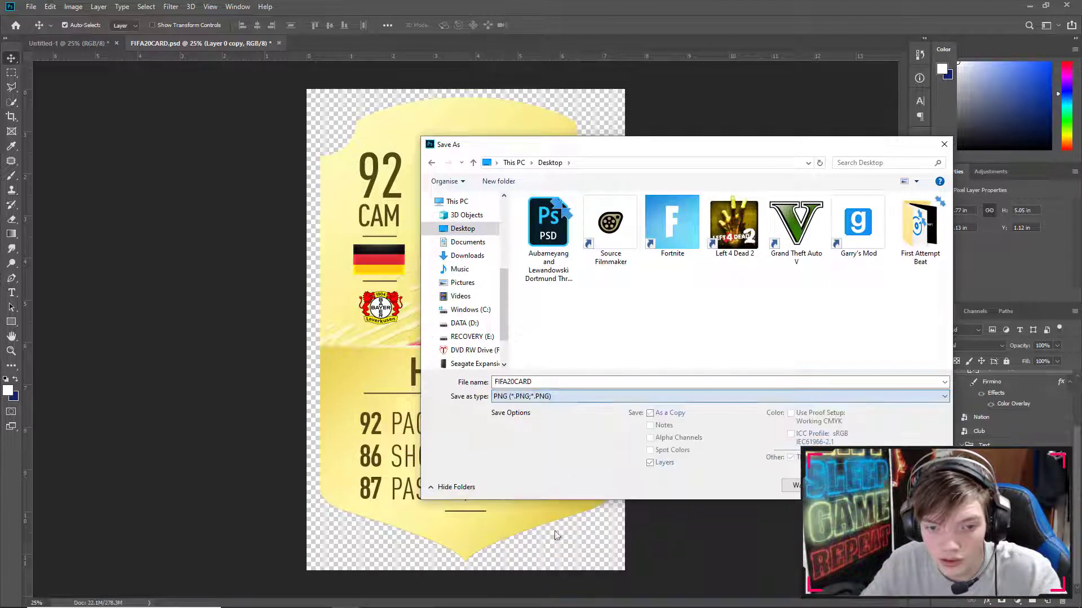
pyautogui.doubleClick(568, 383)
pyautogui.write('Havertz Upgraded Potential Card')
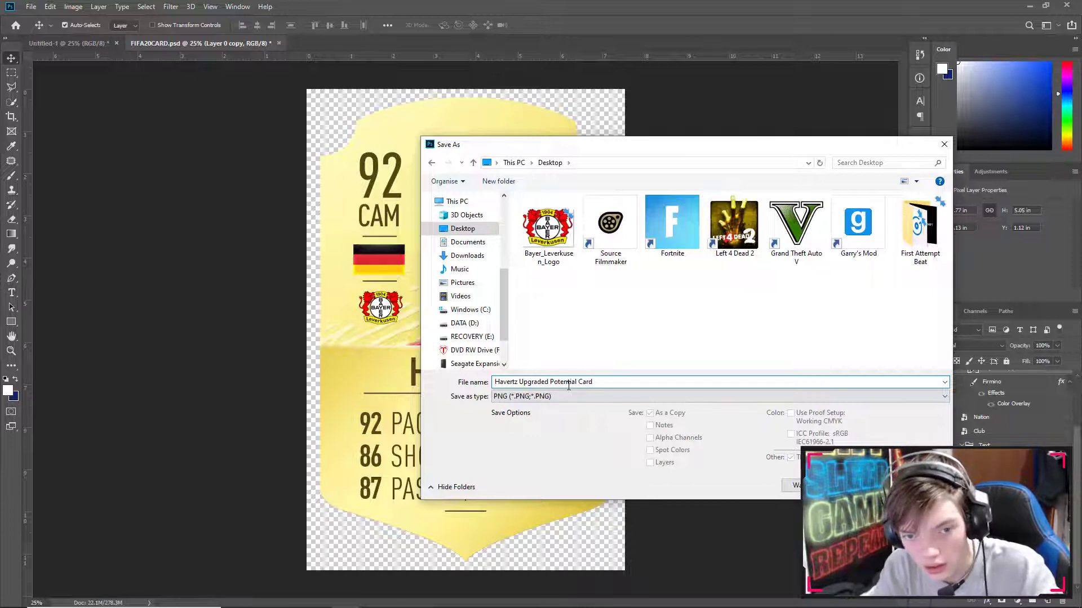
pyautogui.press('Return')
pyautogui.press('Return')
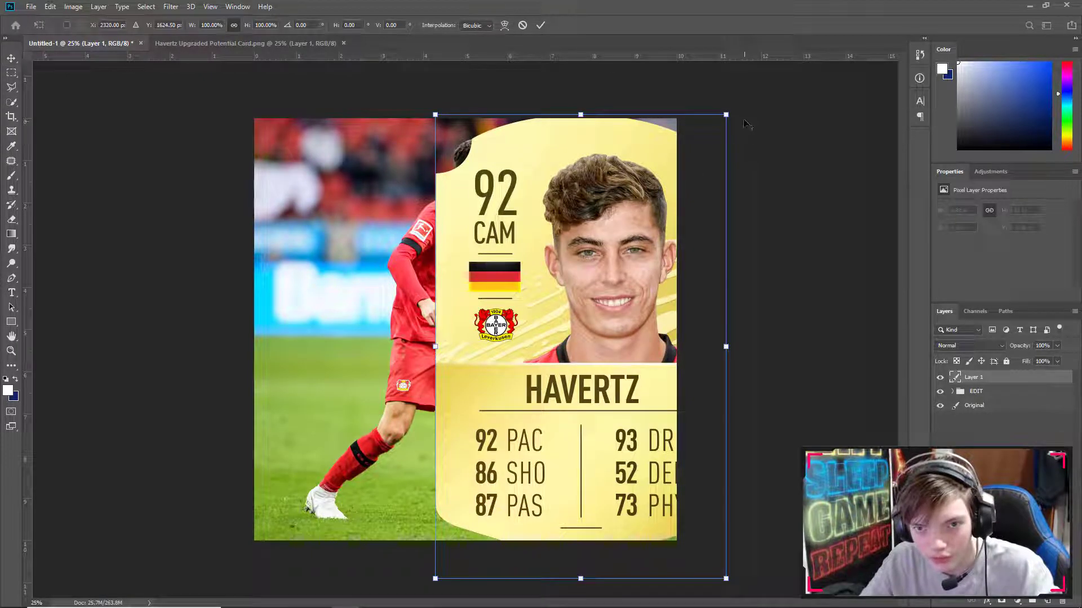
# Step: Scale the card in Untitled-1 to about 50% and place it in front of the player at about X 5.72 in, Y 1.64 in
pyautogui.moveTo(726, 113); pyautogui.dragTo(651, 229)
pyautogui.moveTo(599, 322); pyautogui.dragTo(586, 290)
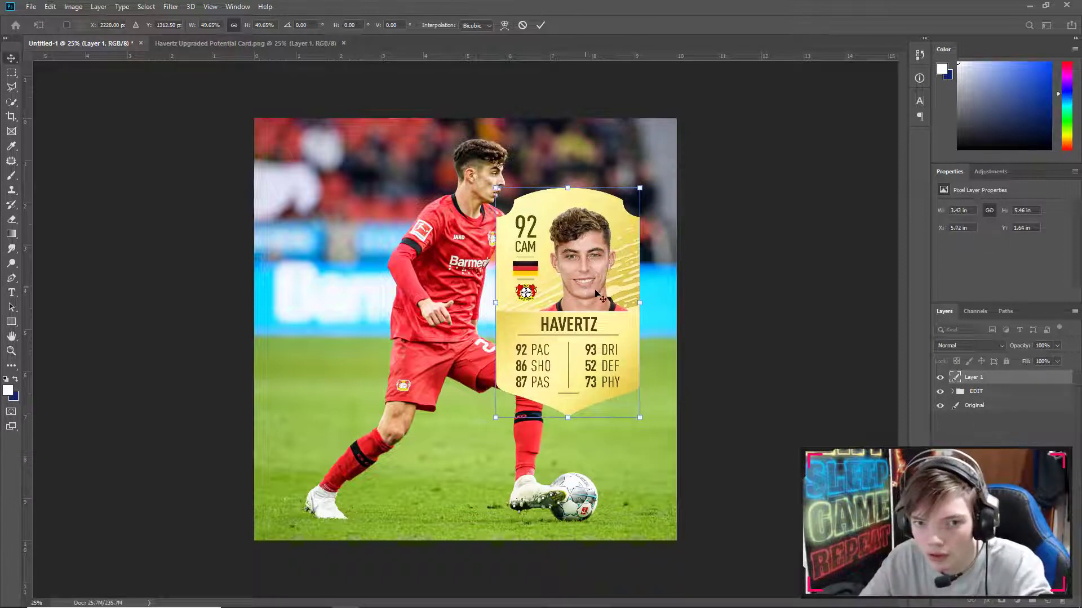
pyautogui.press('Return')
# Step: Open the card layer's name for editing
pyautogui.doubleClick(975, 378)
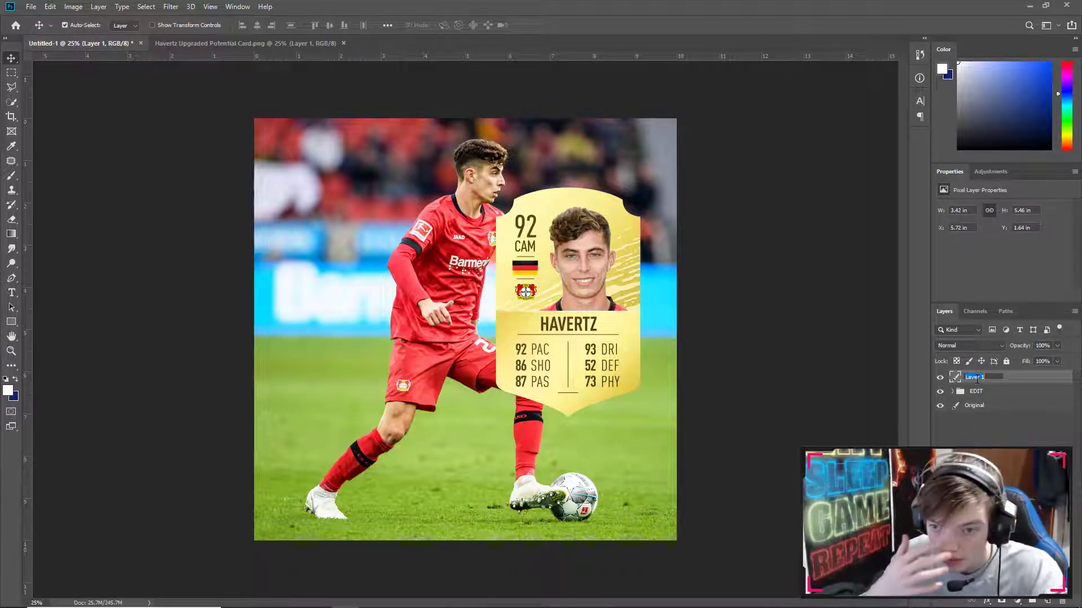
# Step: Rename the player card layer to Card and move it into the EDIT group, directly beneath the Render layer
pyautogui.write('Card')
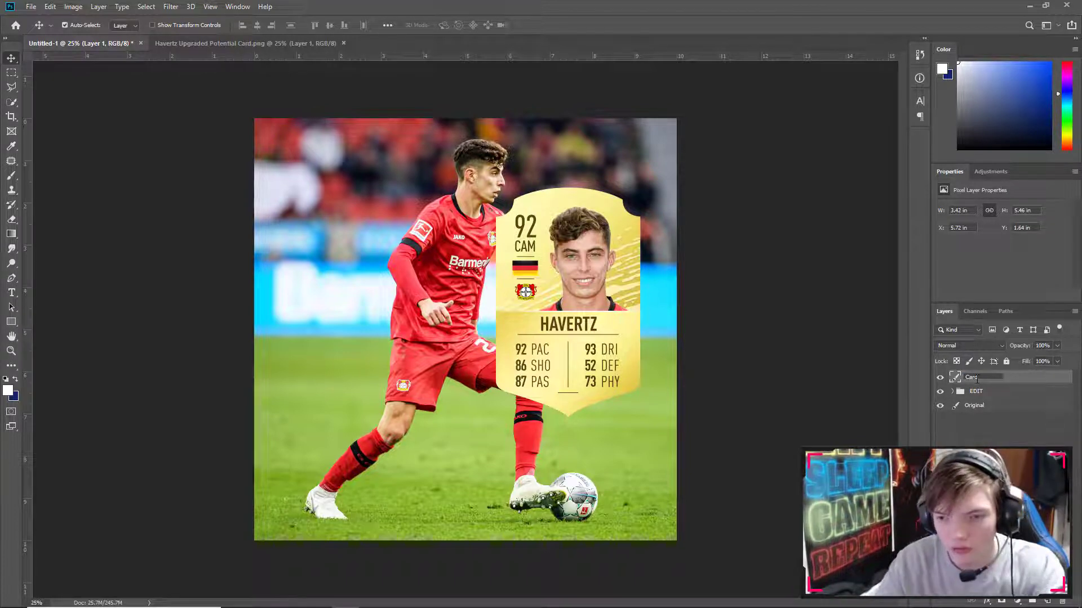
pyautogui.press('Return')
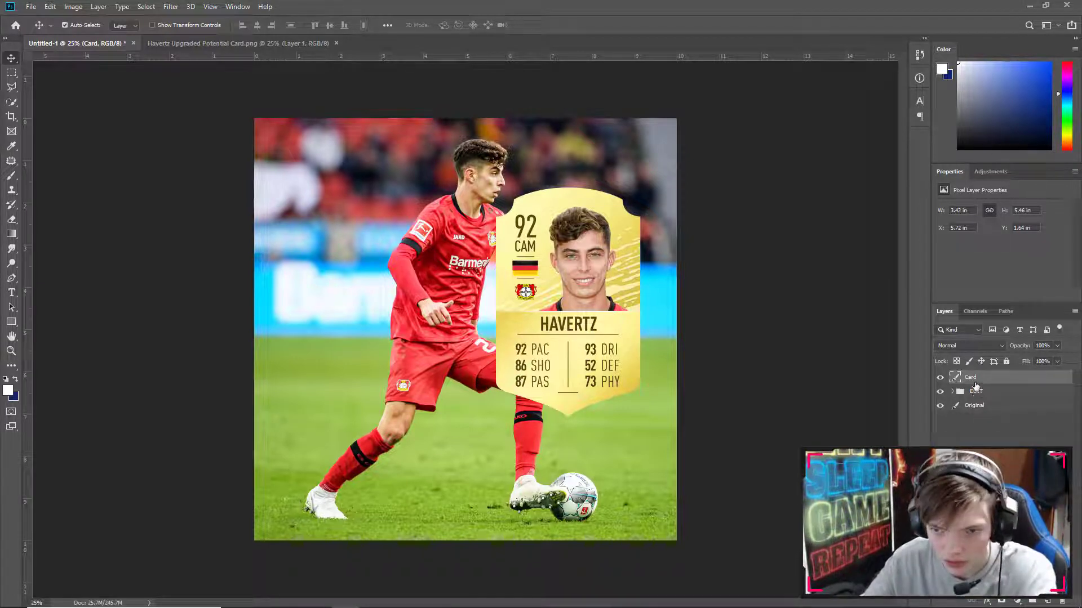
pyautogui.click(952, 391)
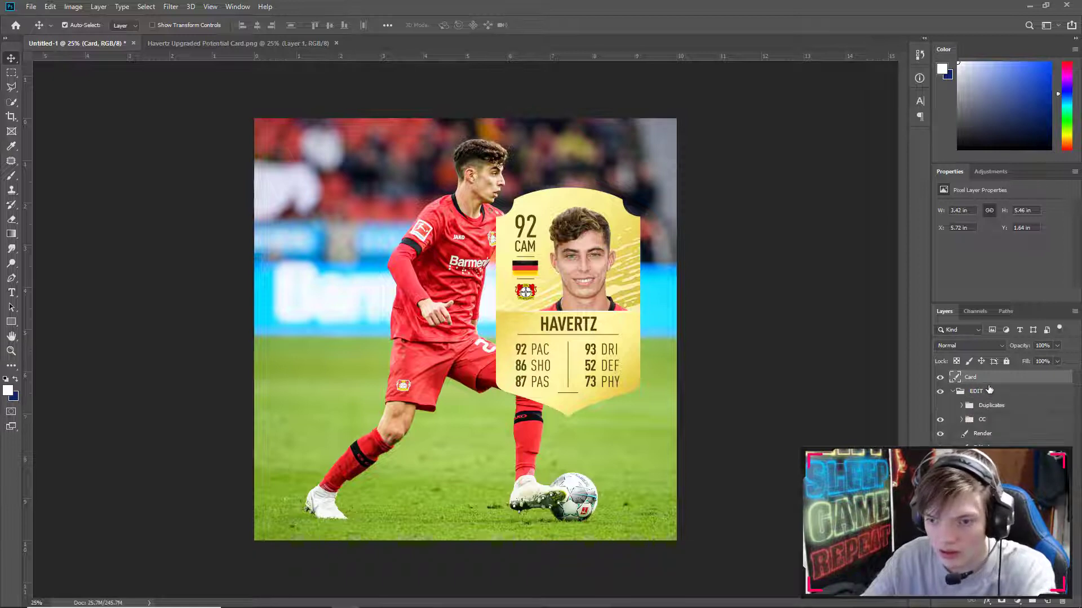
pyautogui.moveTo(987, 383); pyautogui.dragTo(995, 427)
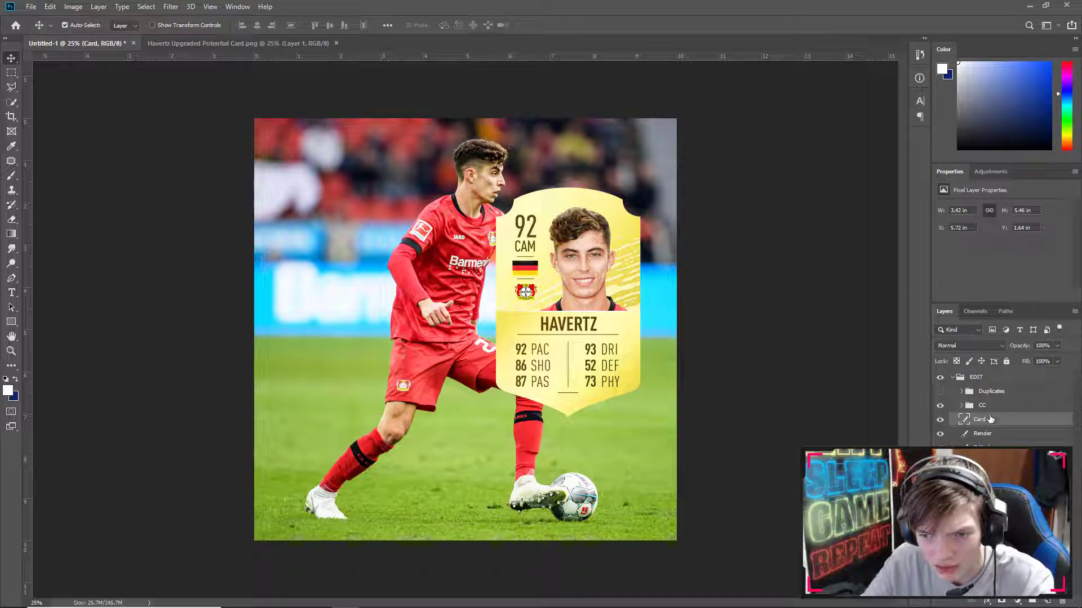
pyautogui.moveTo(990, 423); pyautogui.dragTo(986, 443)
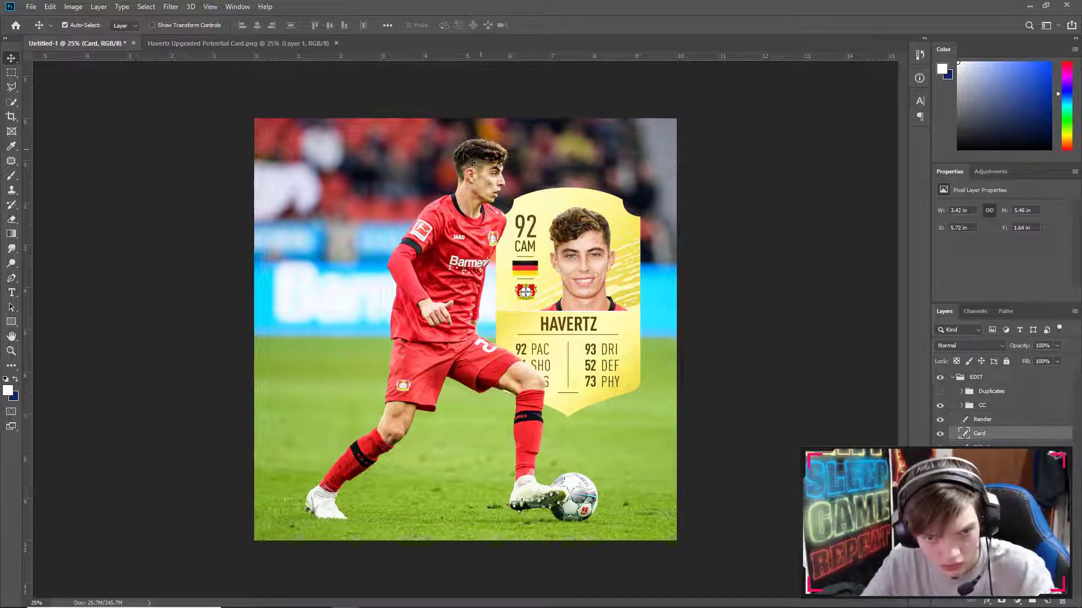
# Step: Scale the card down to about 2.98 by 4.76 in and position it at about X 5.87 in, Y 1.6 in
pyautogui.hotkey('ctrl', 't')
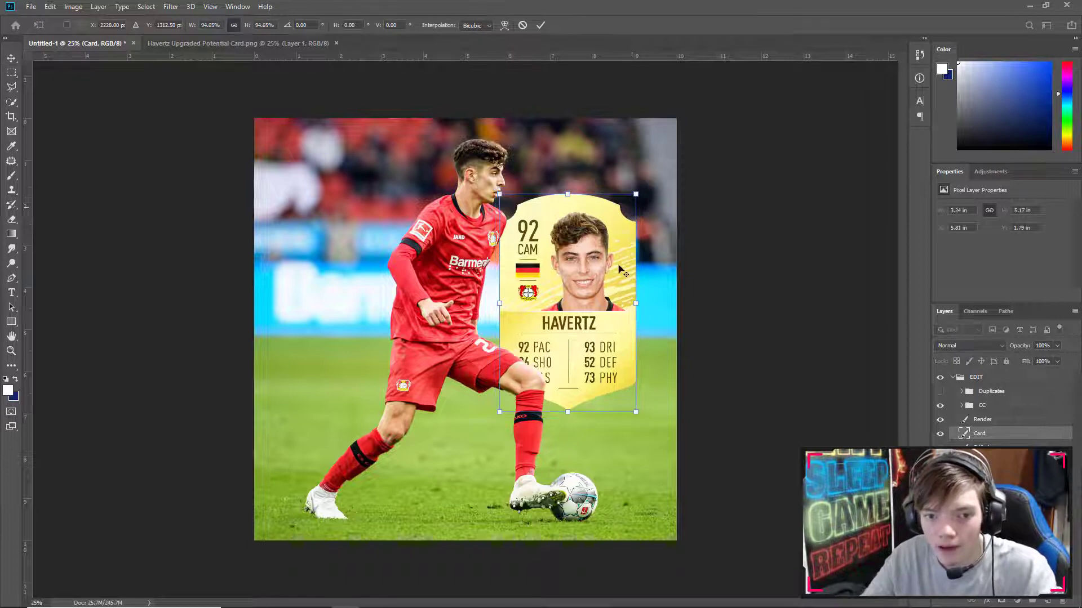
pyautogui.moveTo(620, 269); pyautogui.dragTo(628, 193)
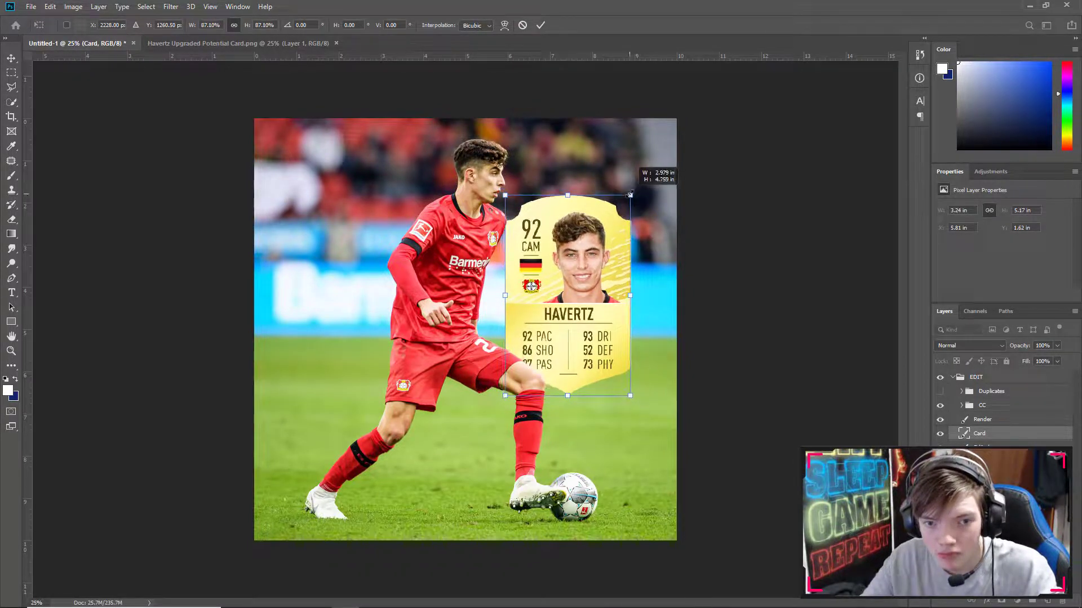
pyautogui.moveTo(586, 258); pyautogui.dragTo(584, 247)
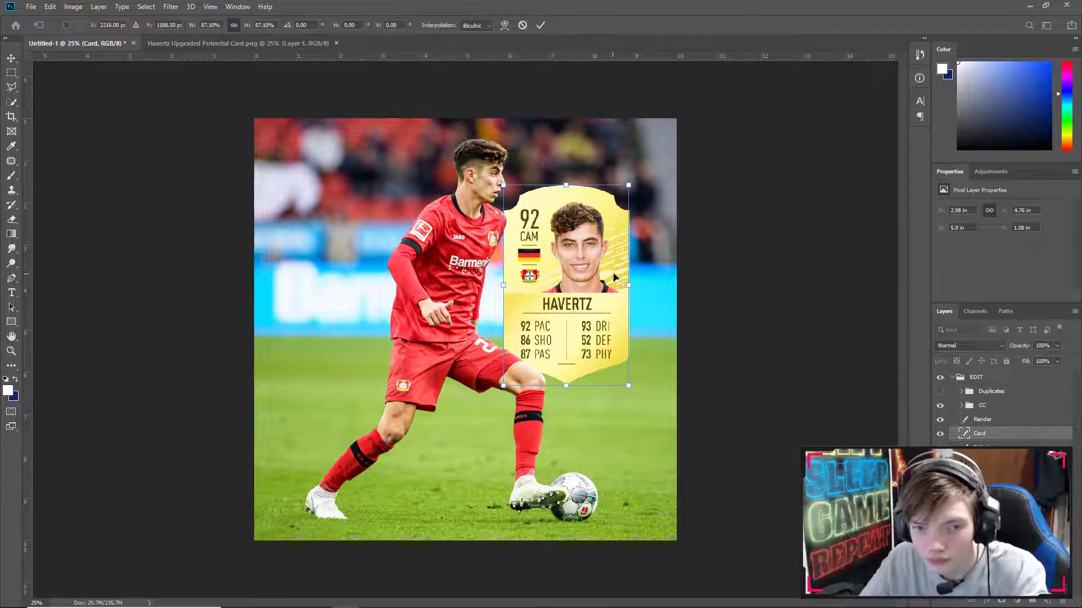
pyautogui.press('Return')
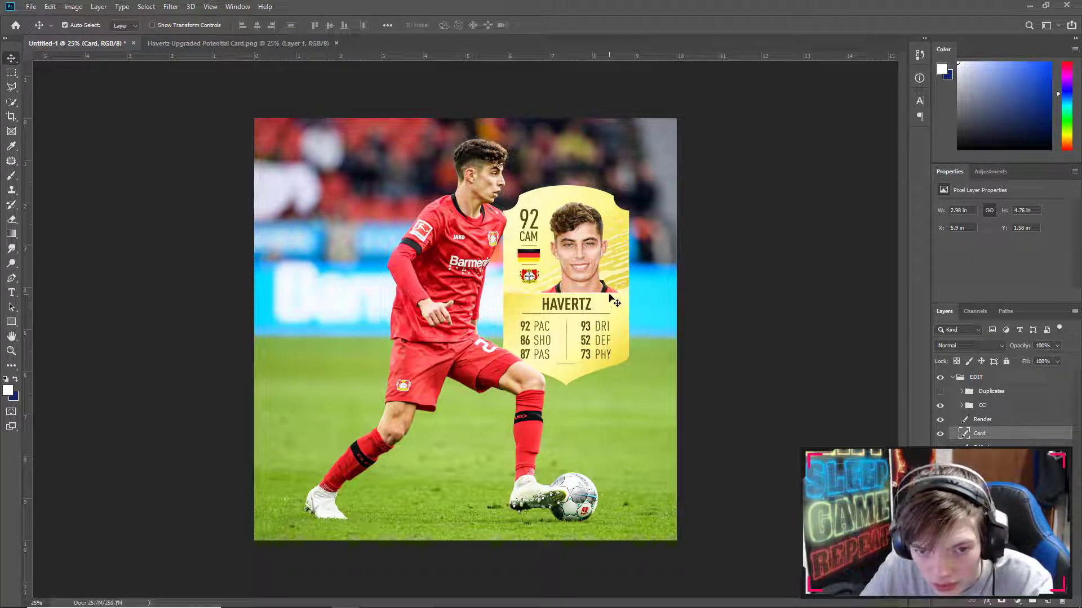
pyautogui.press('Down')
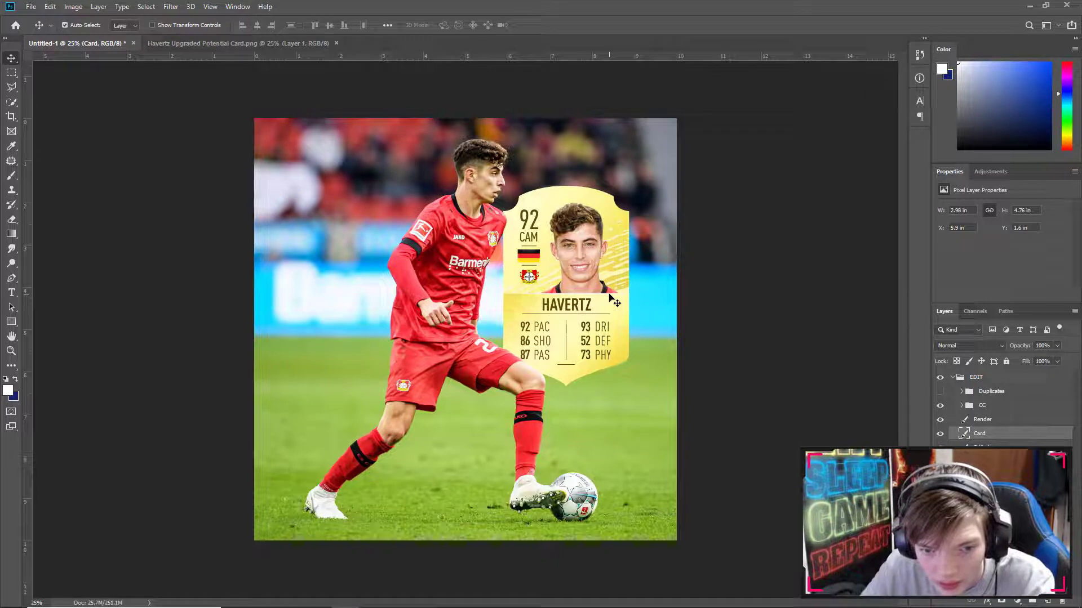
pyautogui.press('Left')
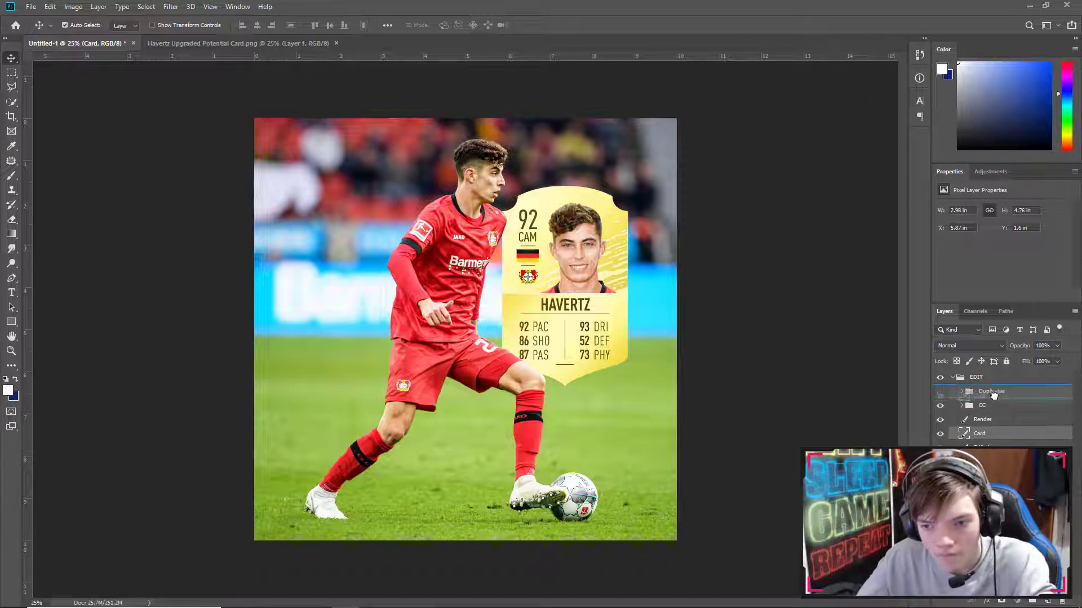
# Step: Add an Inner Glow to the Render layer in Overlay mode with 30% opacity and a size of 49 px
pyautogui.rightClick(986, 420)
pyautogui.press('Escape')
pyautogui.doubleClick(953, 422)
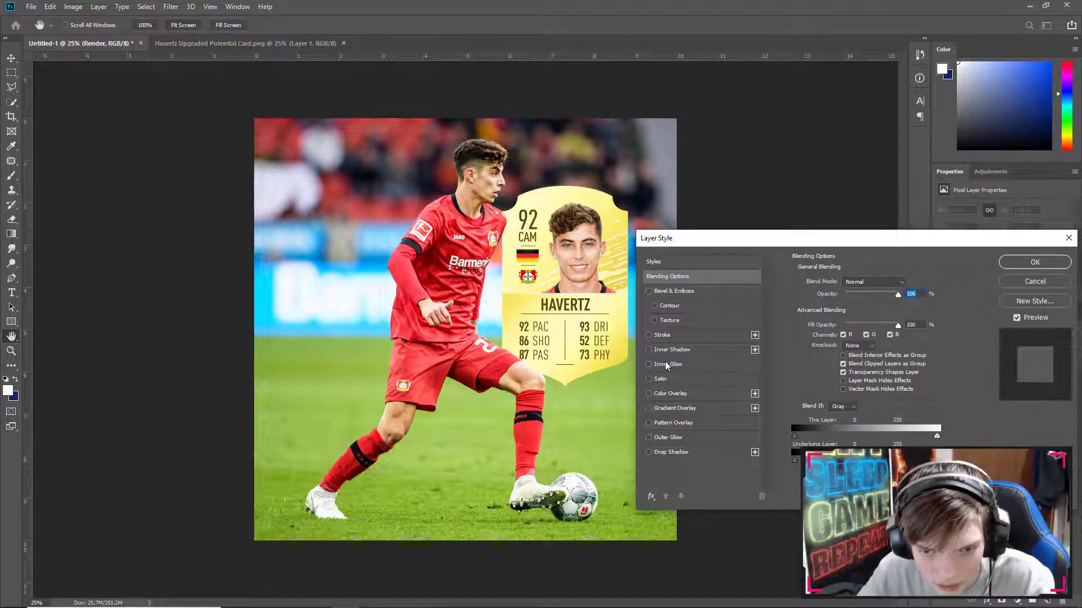
pyautogui.click(648, 364)
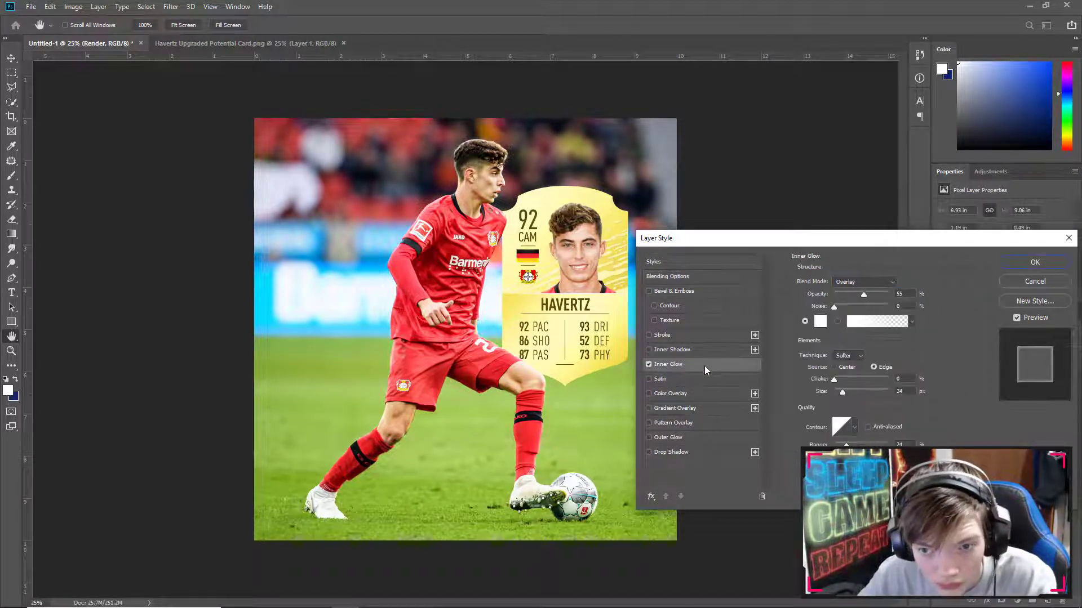
pyautogui.click(863, 282)
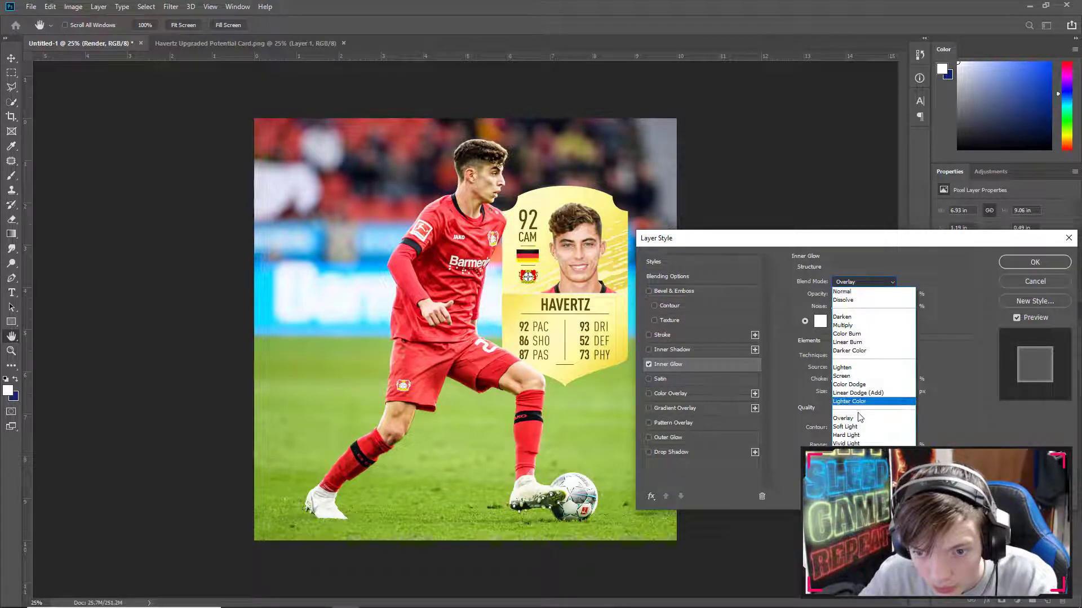
pyautogui.click(867, 370)
pyautogui.moveTo(864, 294); pyautogui.dragTo(851, 292)
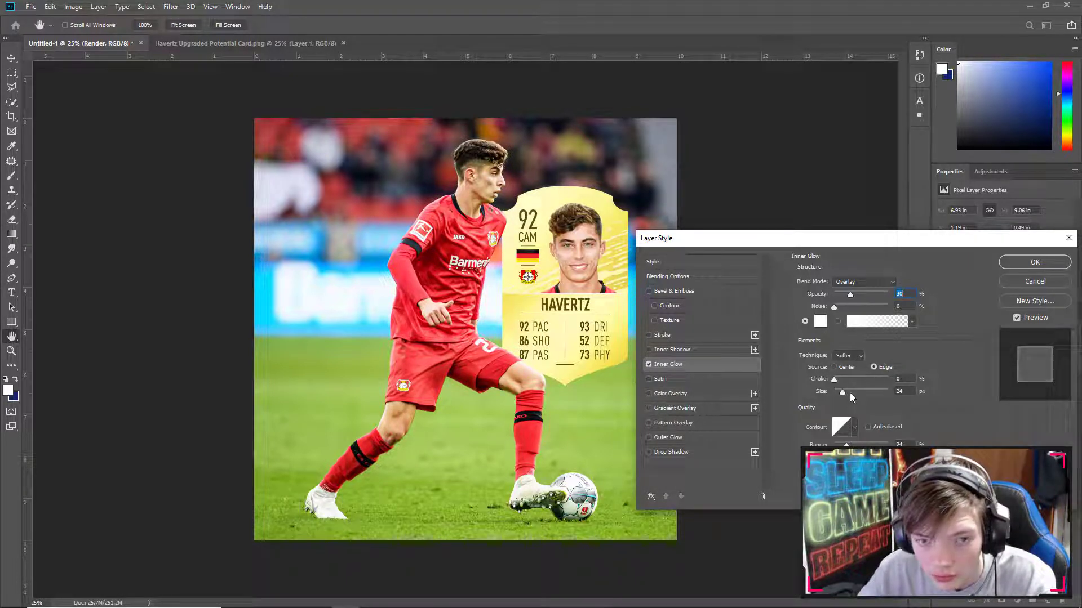
pyautogui.moveTo(843, 391)
pyautogui.mouseDown()
pyautogui.moveTo(858, 390)
pyautogui.moveTo(835, 391)
pyautogui.mouseUp()
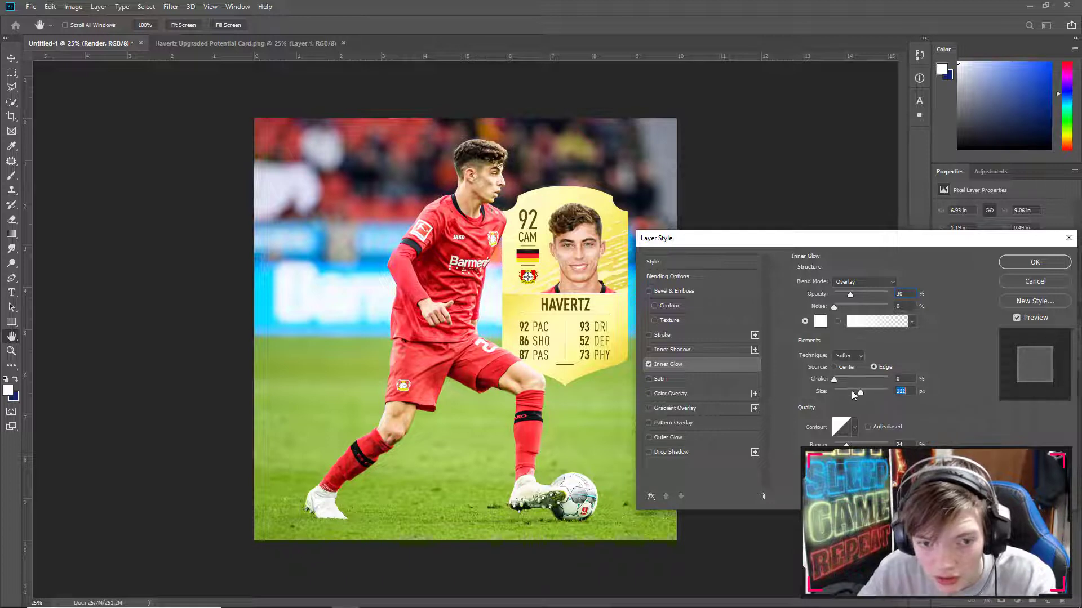
pyautogui.click(847, 392)
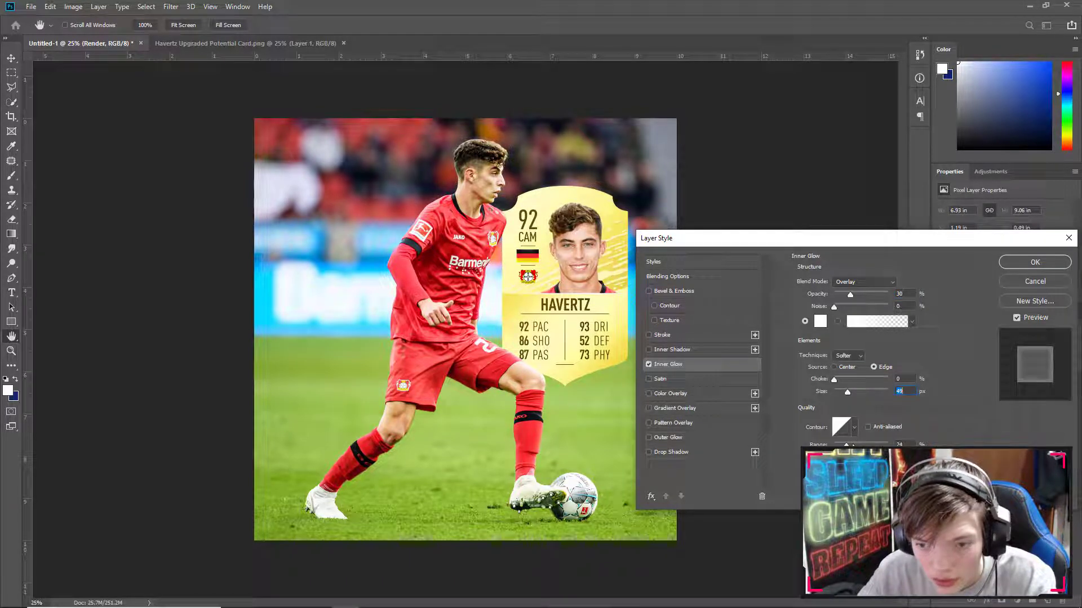
# Step: Set the Inner Glow's range to 59%, size to 125 px and opacity to 42%, comparing the image with and without it
pyautogui.click(856, 445)
pyautogui.moveTo(855, 444); pyautogui.dragTo(834, 445)
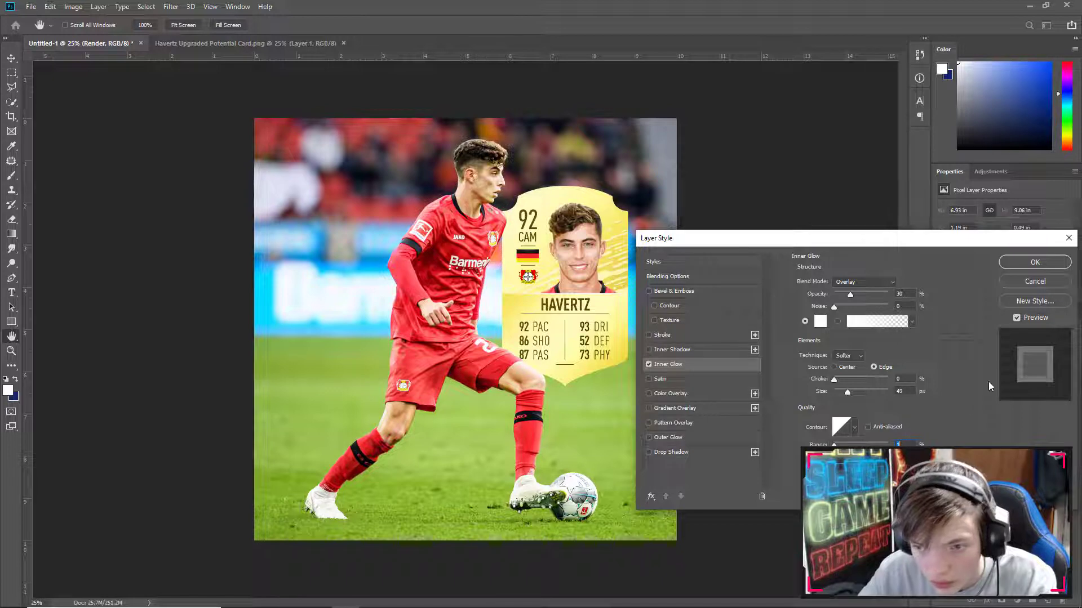
pyautogui.click(865, 445)
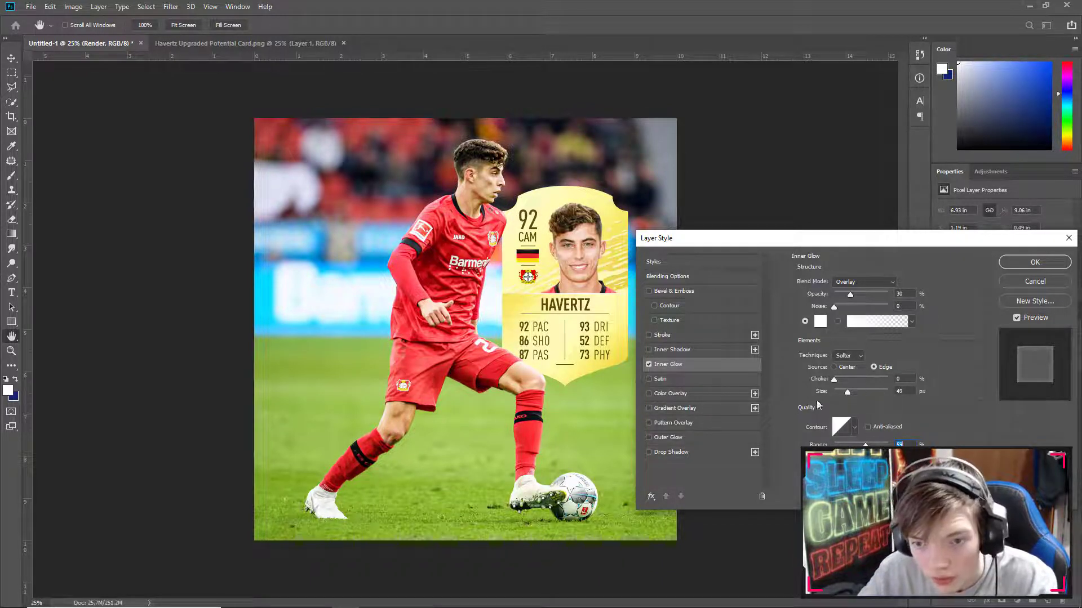
pyautogui.click(863, 392)
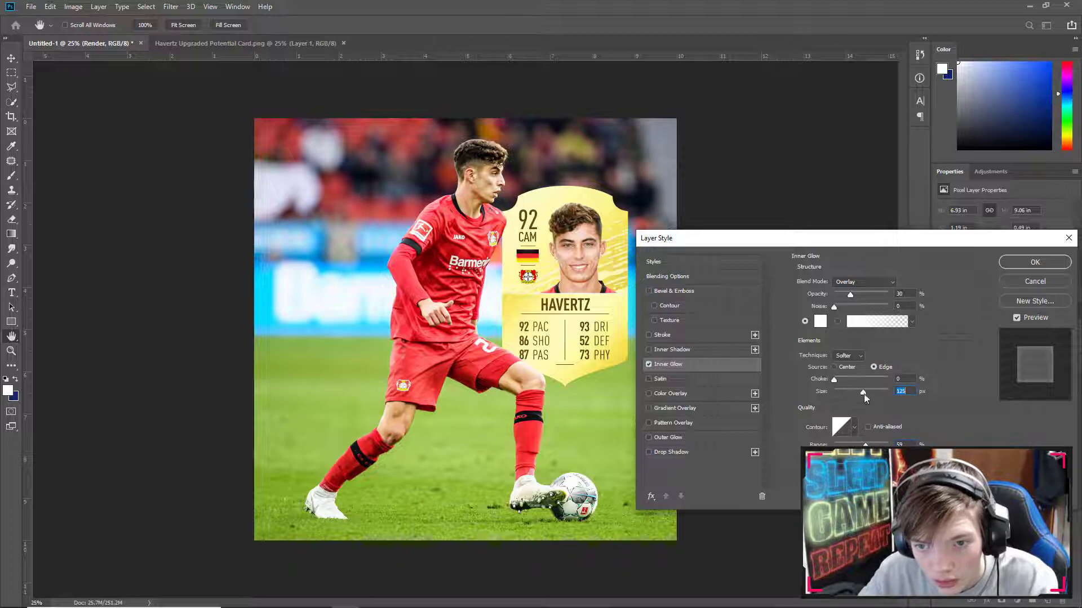
pyautogui.click(857, 294)
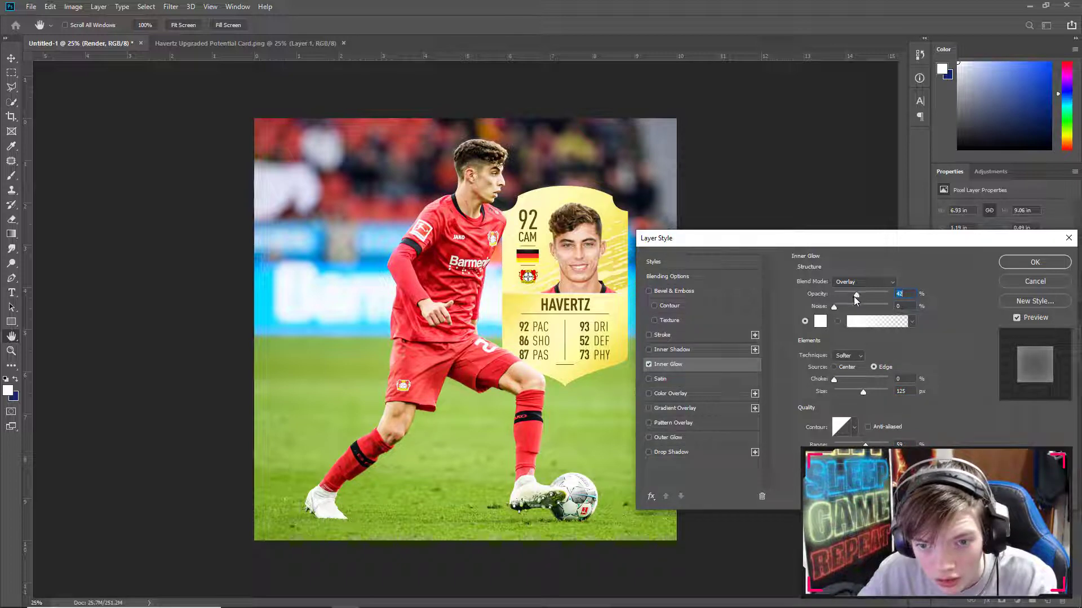
pyautogui.click(647, 366)
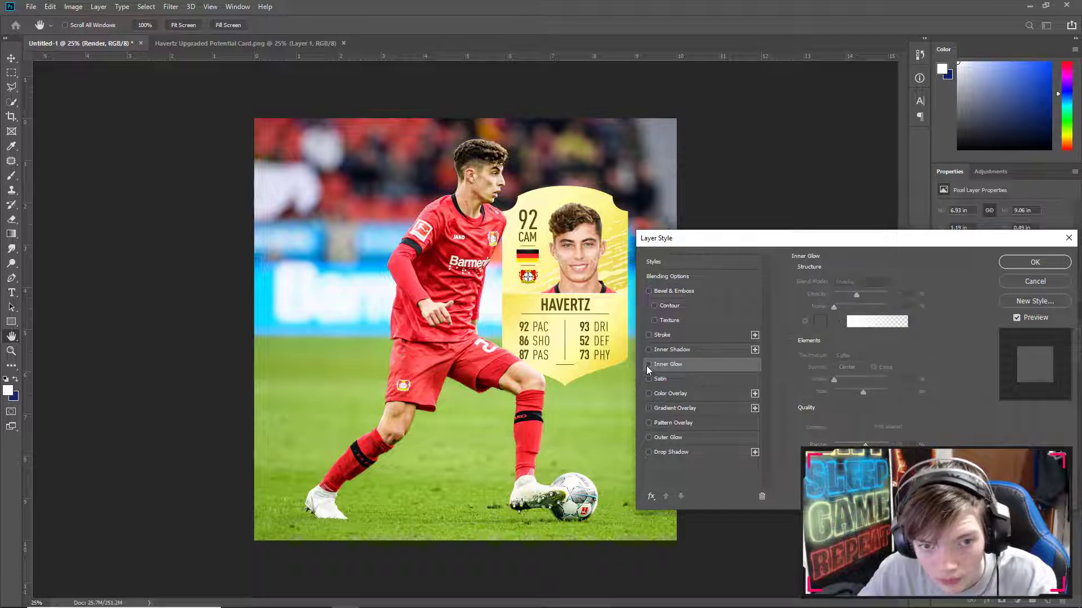
pyautogui.click(647, 366)
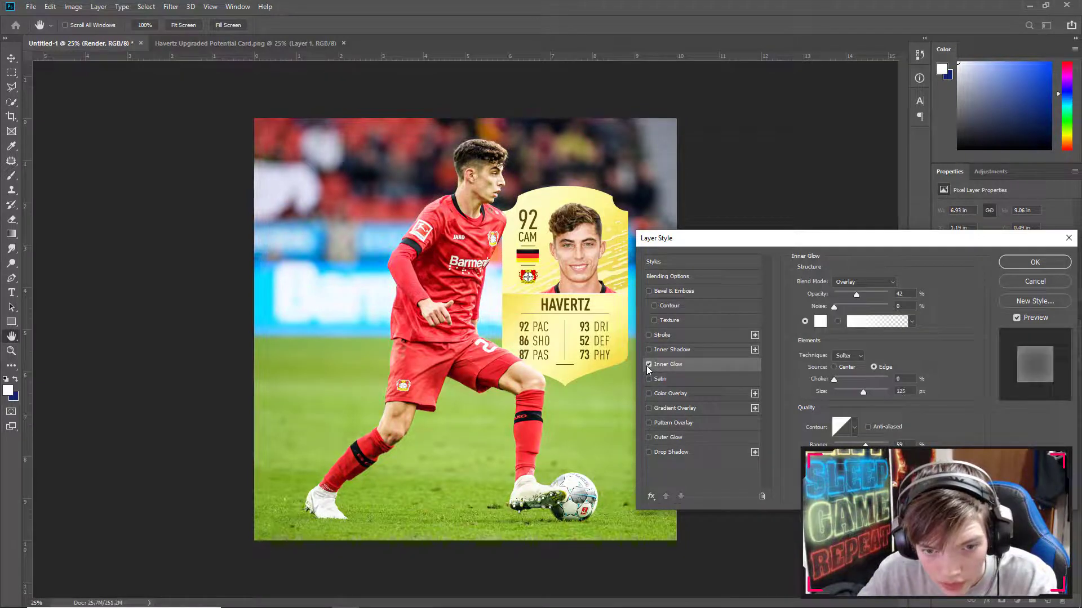
# Step: Try an Outer Glow on the Render layer in Overlay mode with 48% opacity and a size of 92 px
pyautogui.click(648, 437)
pyautogui.click(690, 442)
pyautogui.moveTo(870, 294); pyautogui.dragTo(861, 294)
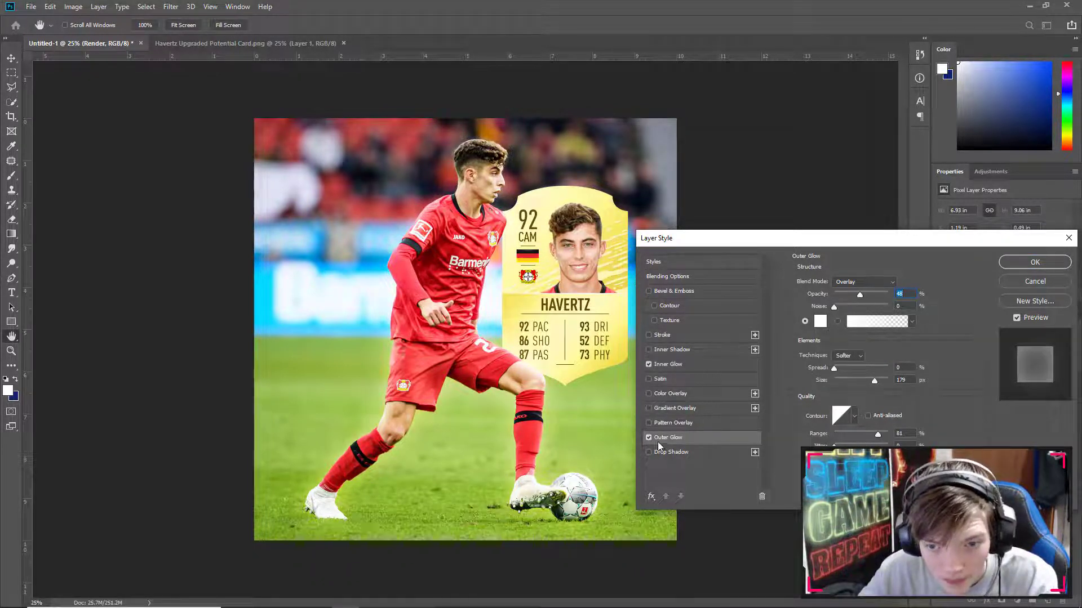
pyautogui.moveTo(863, 380); pyautogui.dragTo(857, 380)
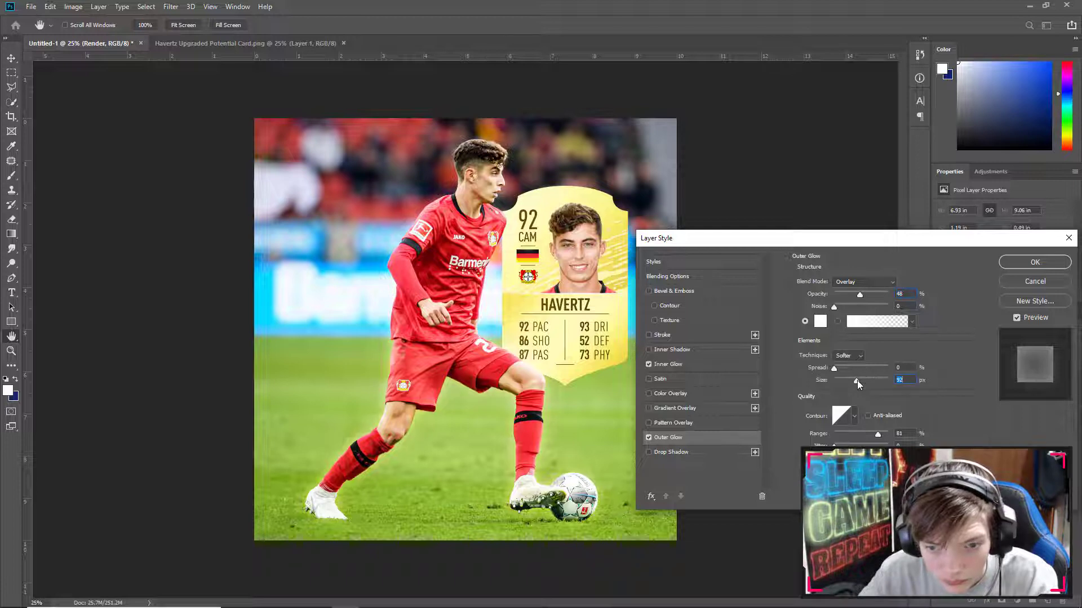
pyautogui.click(649, 437)
pyautogui.click(649, 438)
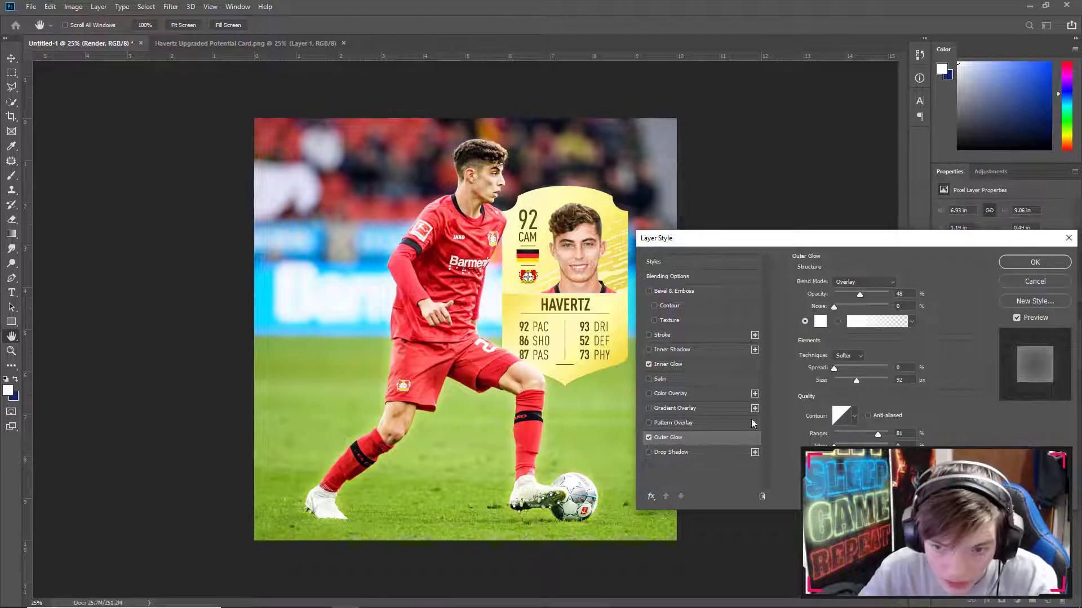
# Step: Try the Outer Glow at 24% opacity, 49 px size and 63% range, and turn it off after comparing
pyautogui.moveTo(860, 295); pyautogui.dragTo(848, 293)
pyautogui.moveTo(857, 381); pyautogui.dragTo(847, 381)
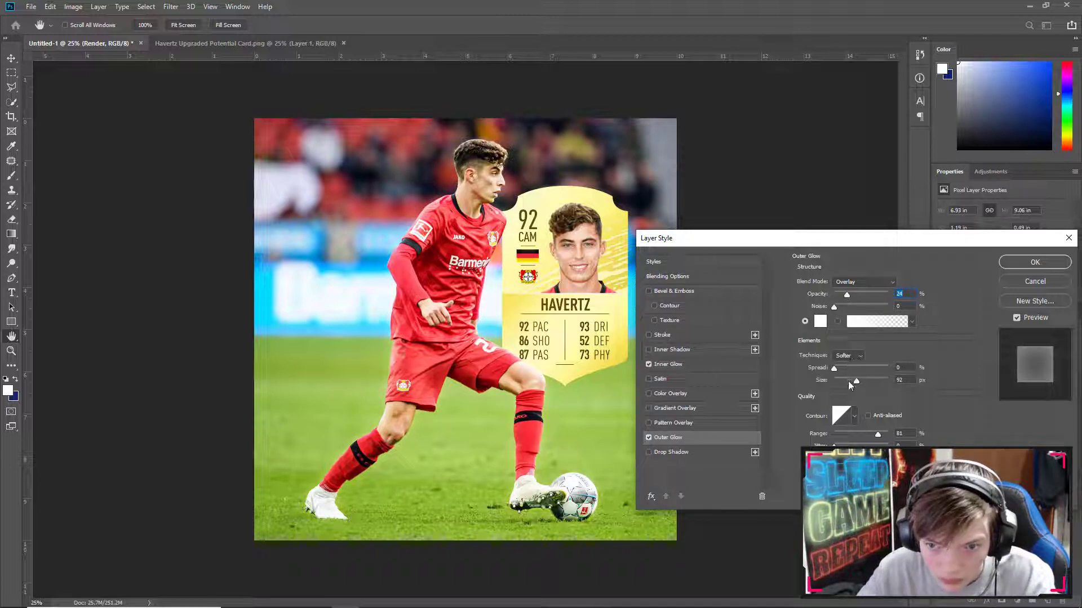
pyautogui.moveTo(878, 434); pyautogui.dragTo(867, 433)
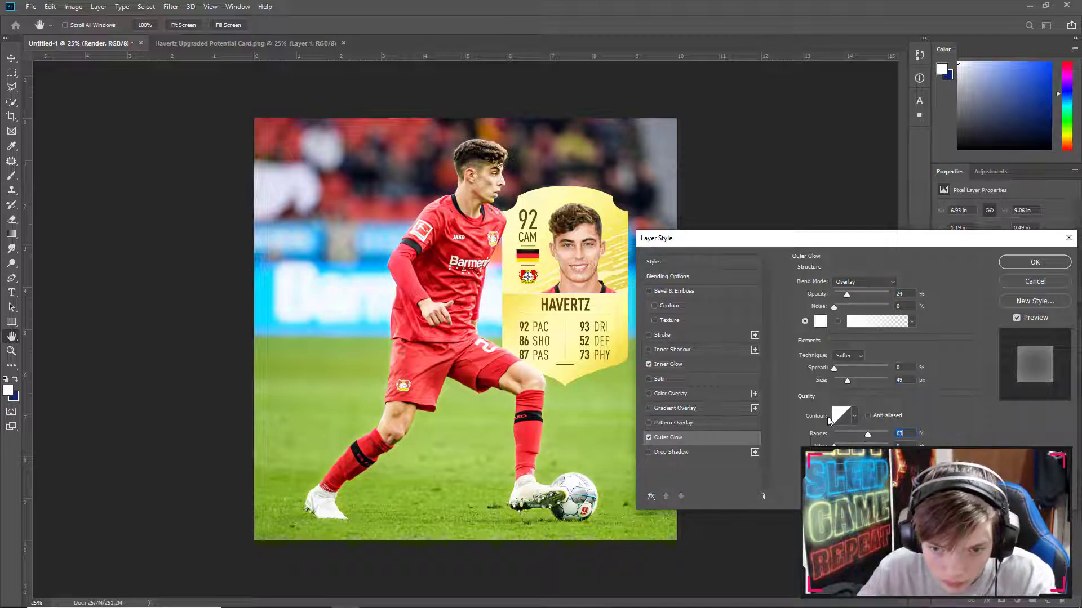
pyautogui.click(651, 438)
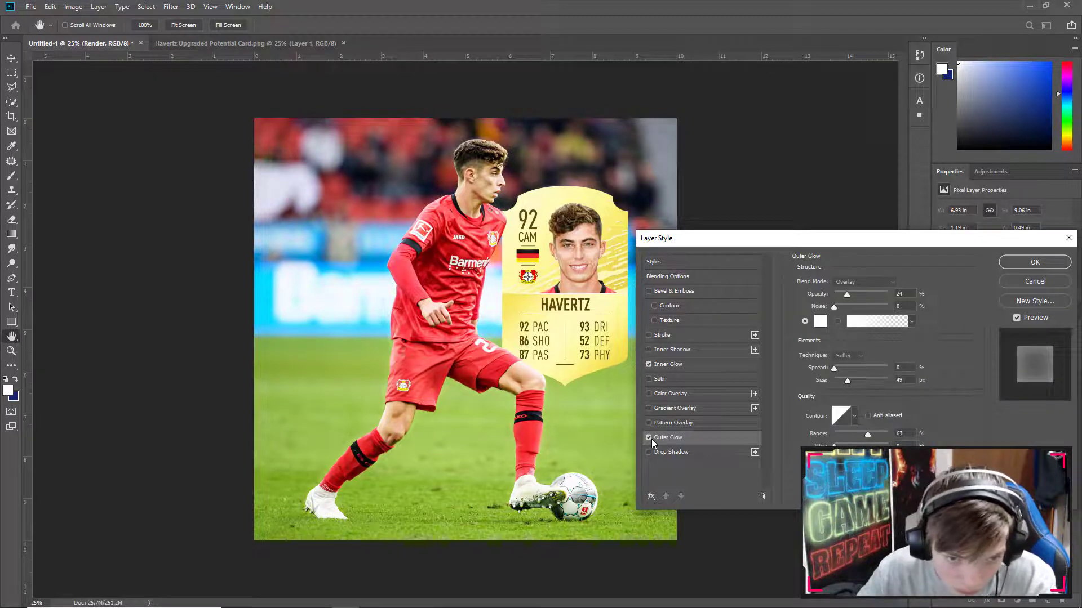
pyautogui.click(650, 438)
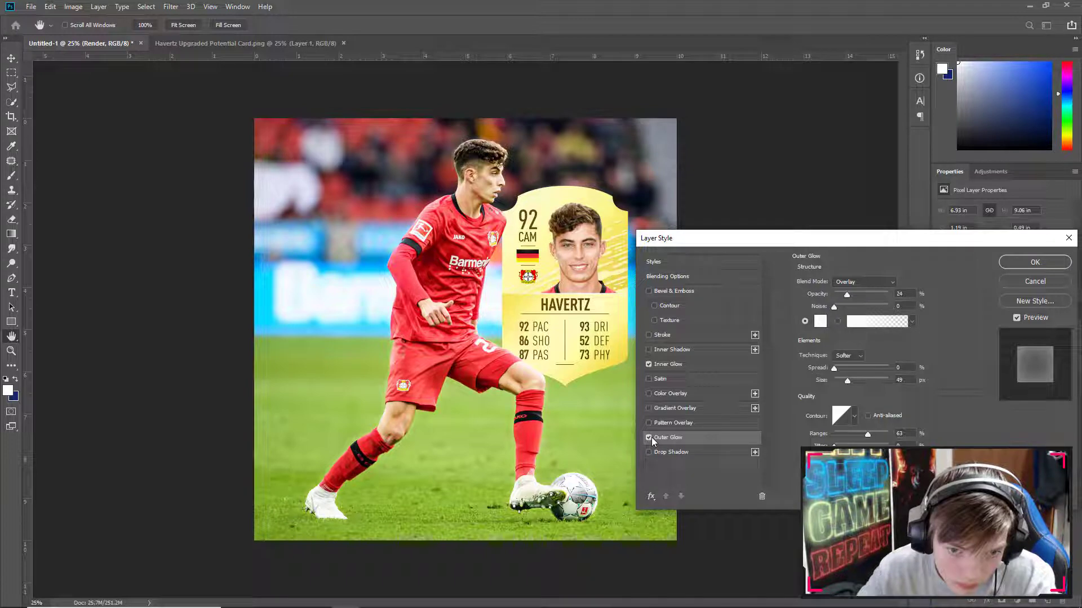
pyautogui.click(650, 438)
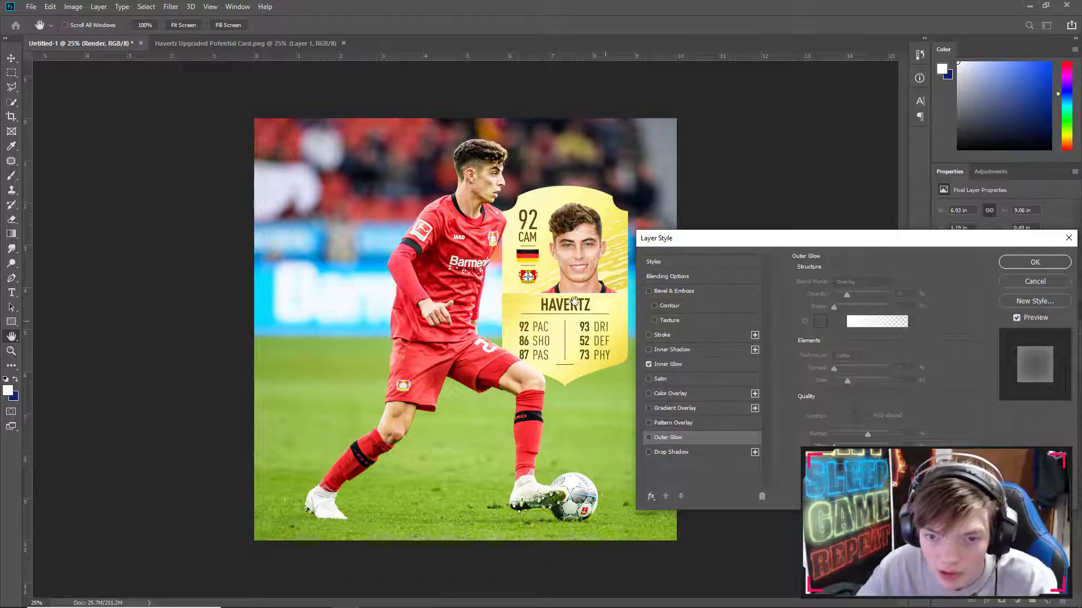
# Step: Set the Inner Glow's opacity to 27%, compare the effect on and off, and apply the layer style to Render
pyautogui.click(648, 364)
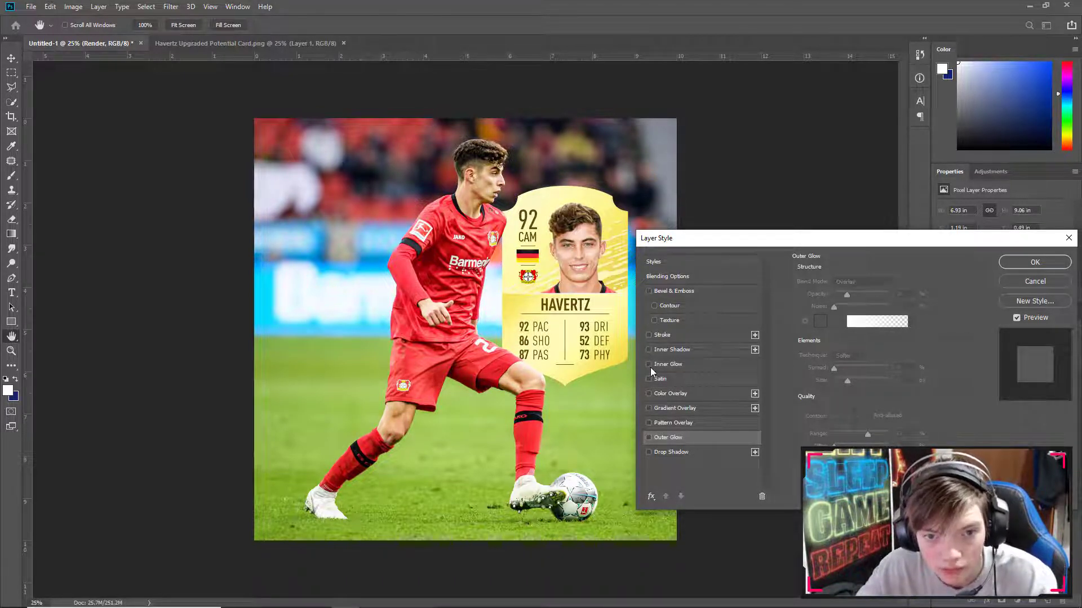
pyautogui.click(650, 367)
pyautogui.click(675, 365)
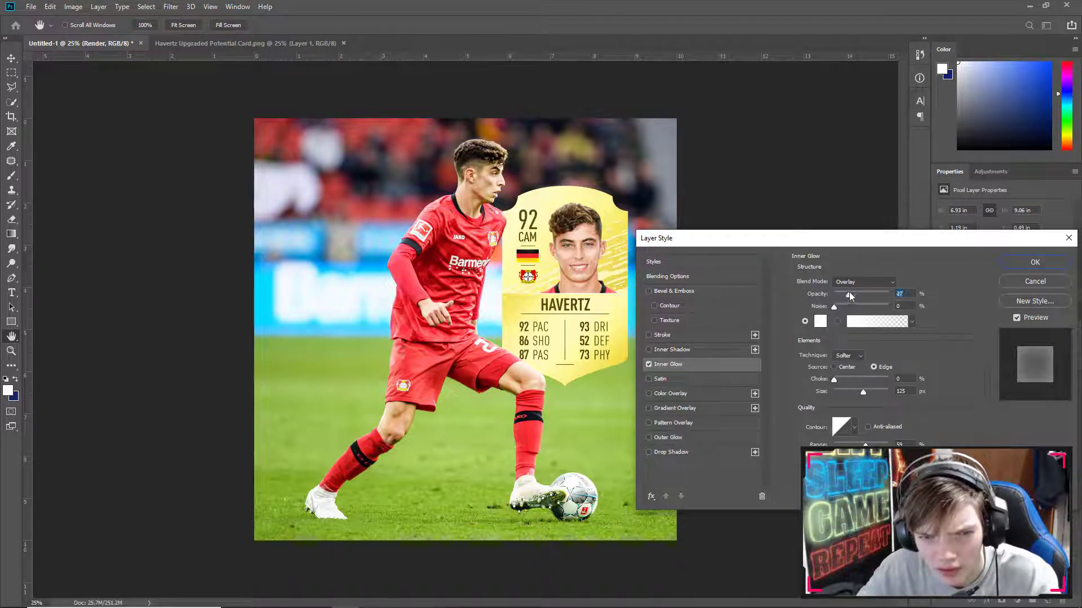
pyautogui.click(648, 365)
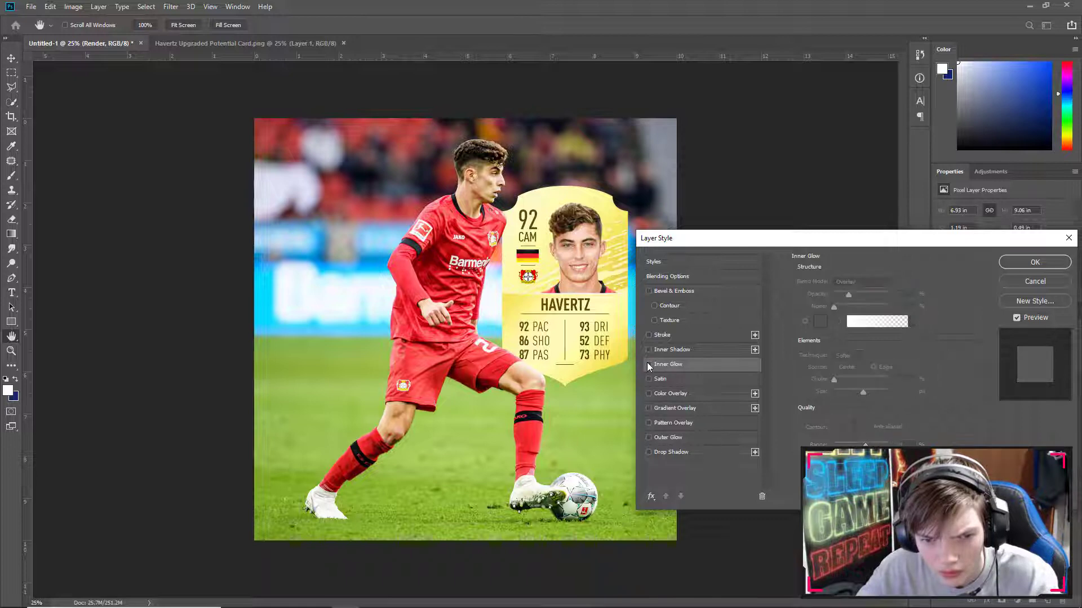
pyautogui.click(1034, 262)
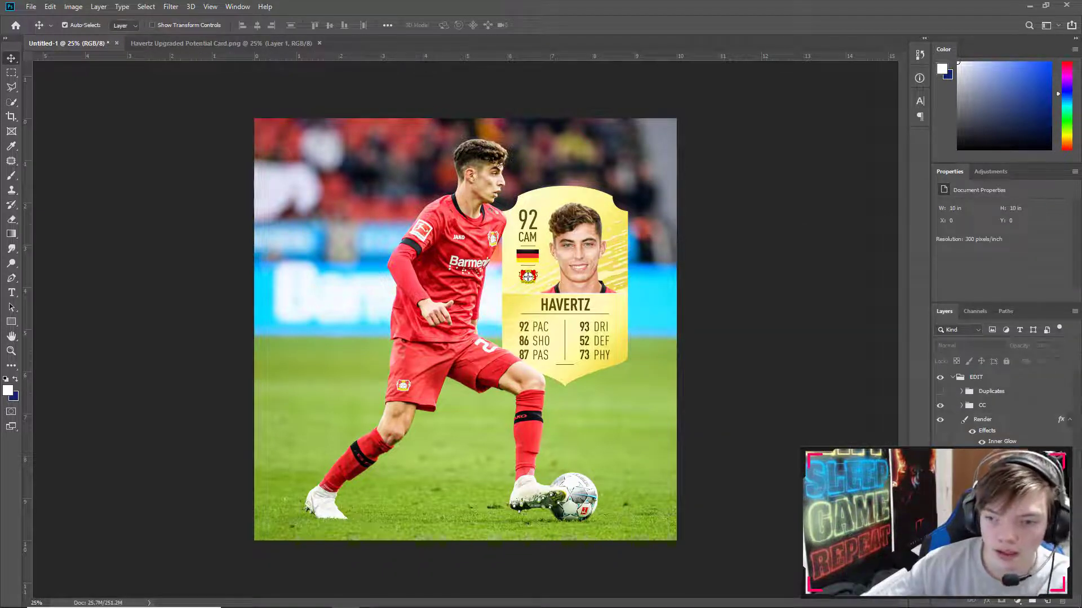
# Step: Add an Inner Glow to the Card layer in Overlay mode with 43% opacity
pyautogui.rightClick(984, 449)
pyautogui.click(874, 150)
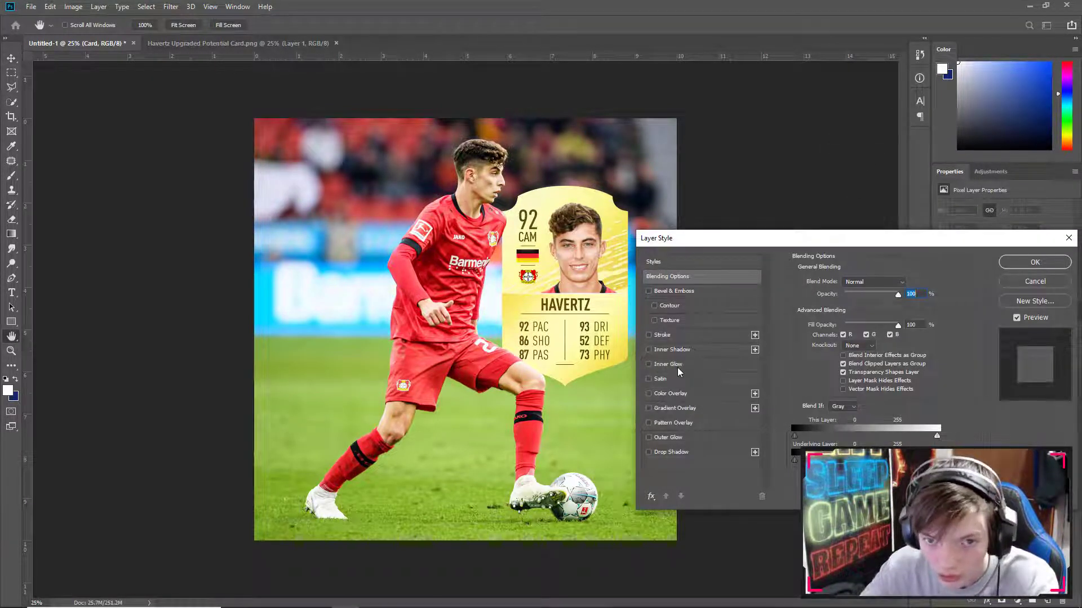
pyautogui.click(677, 365)
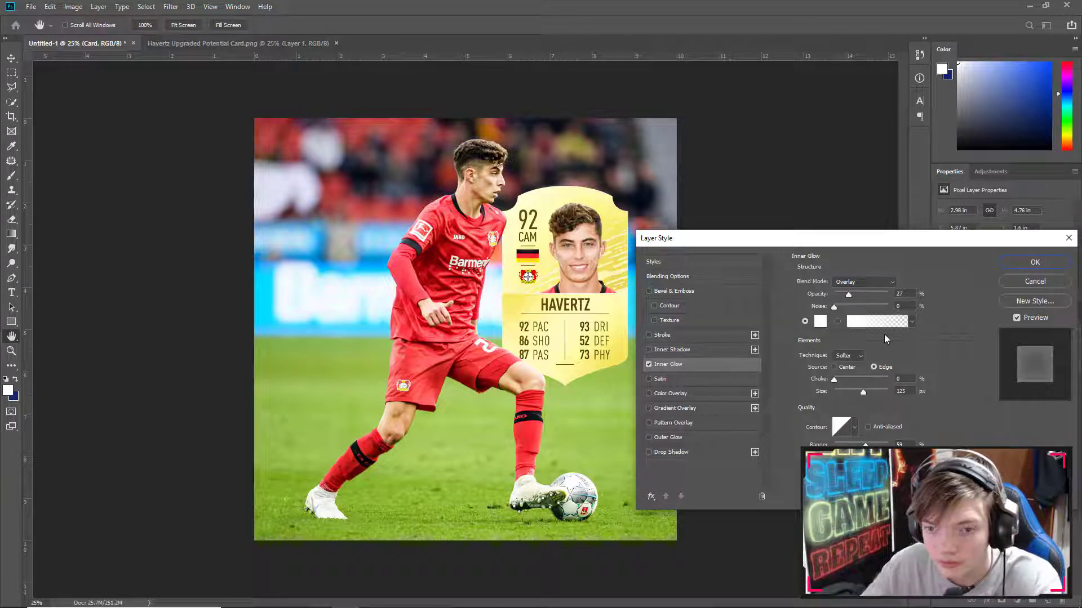
pyautogui.click(857, 294)
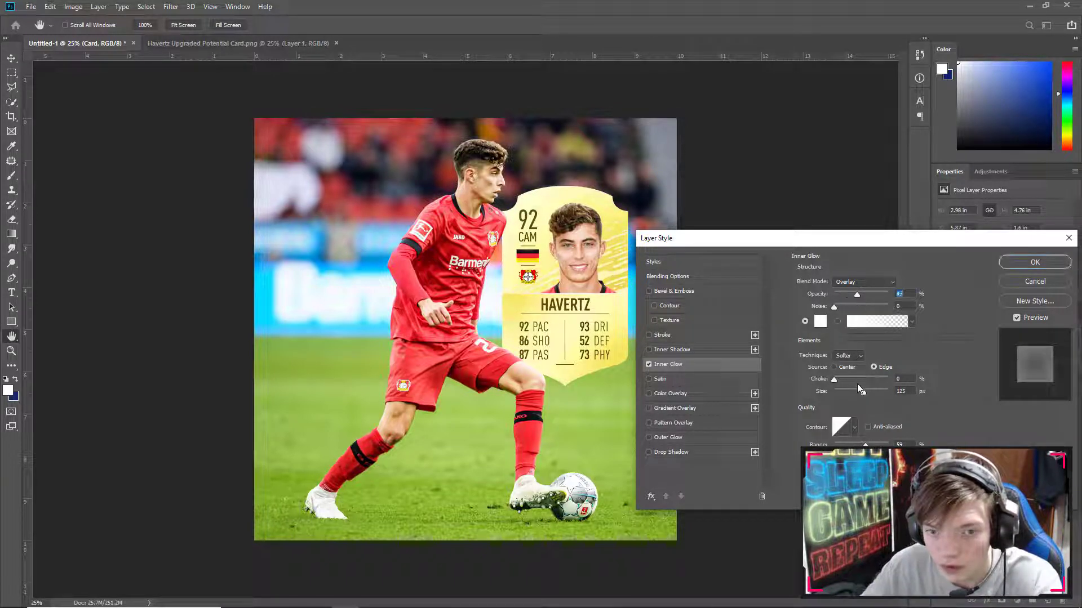
# Step: Reduce the Card's Inner Glow size to below 84 px, adjust its range, and apply the layer style
pyautogui.click(837, 392)
pyautogui.moveTo(857, 397)
pyautogui.mouseDown()
pyautogui.moveTo(834, 397)
pyautogui.moveTo(855, 400)
pyautogui.mouseUp()
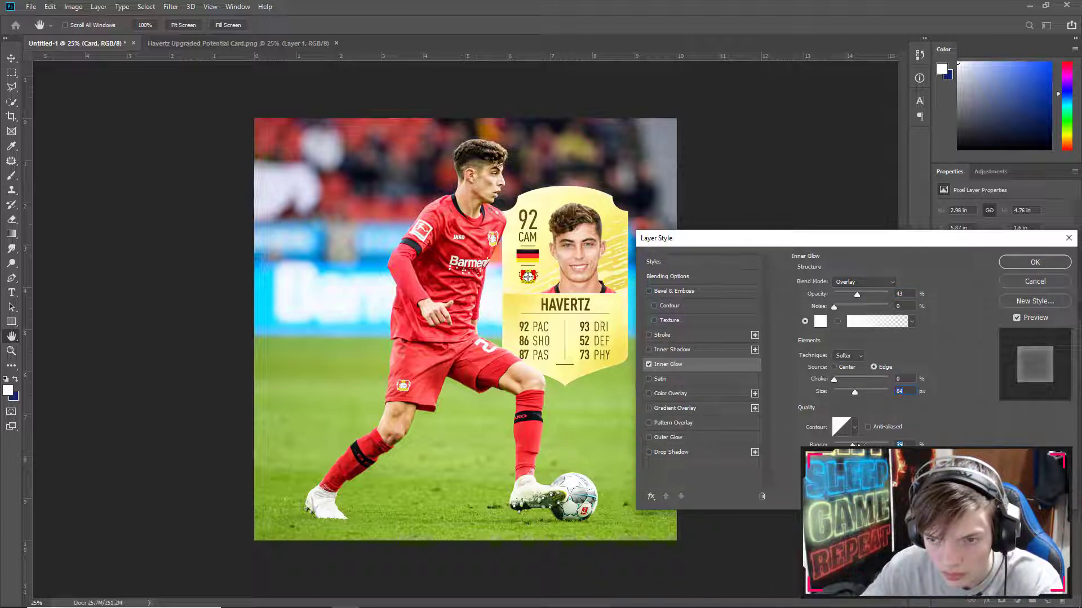
pyautogui.moveTo(856, 445); pyautogui.dragTo(871, 446)
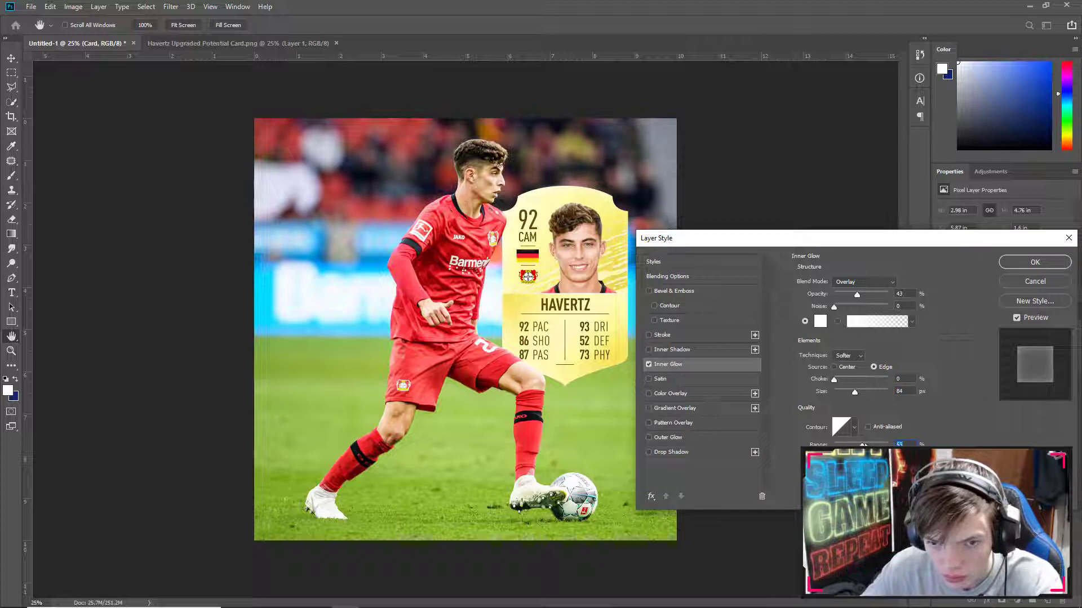
pyautogui.moveTo(855, 393); pyautogui.dragTo(844, 398)
pyautogui.press('Return')
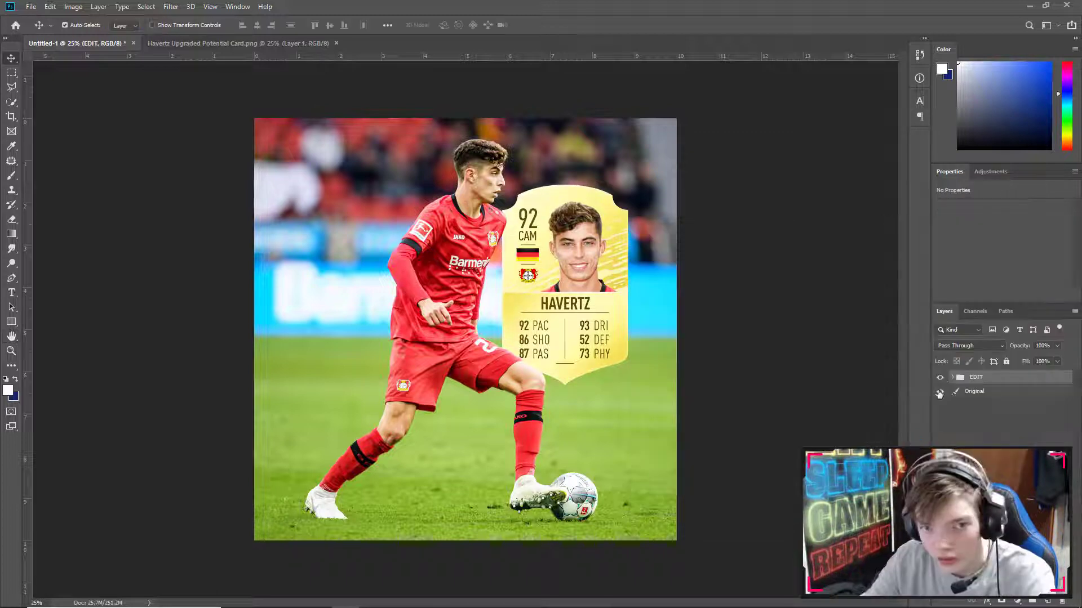
# Step: Hide and show the EDIT group several times to compare the edit with the original image
pyautogui.click(939, 378)
pyautogui.click(940, 378)
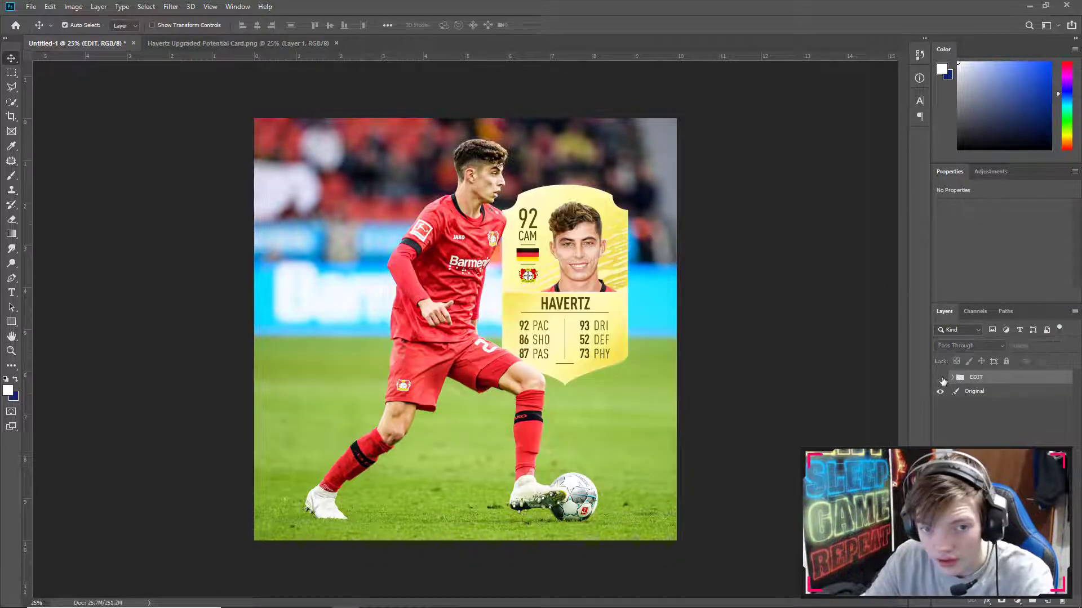
pyautogui.click(939, 378)
pyautogui.click(940, 378)
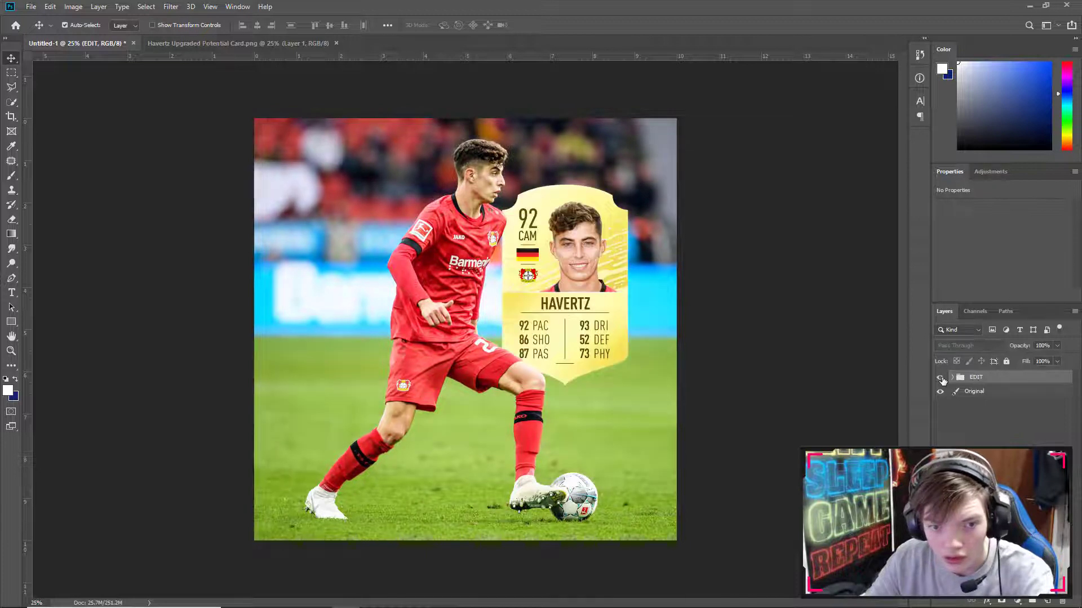
pyautogui.click(940, 378)
pyautogui.click(939, 378)
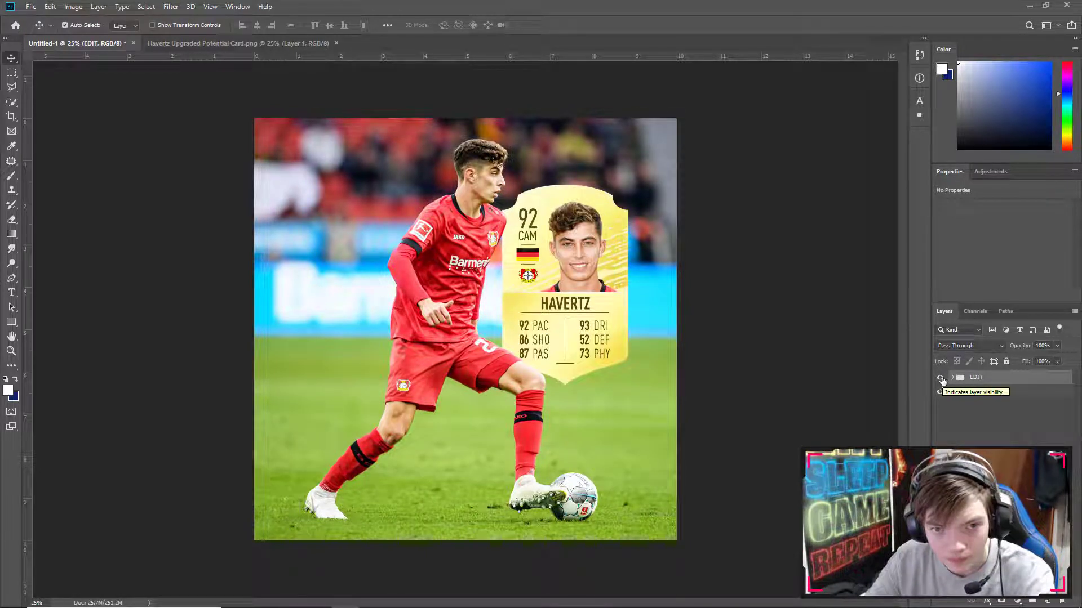
pyautogui.click(976, 434)
# Step: Create a new layer named Light directly above the Render layer in the EDIT group
pyautogui.click(951, 377)
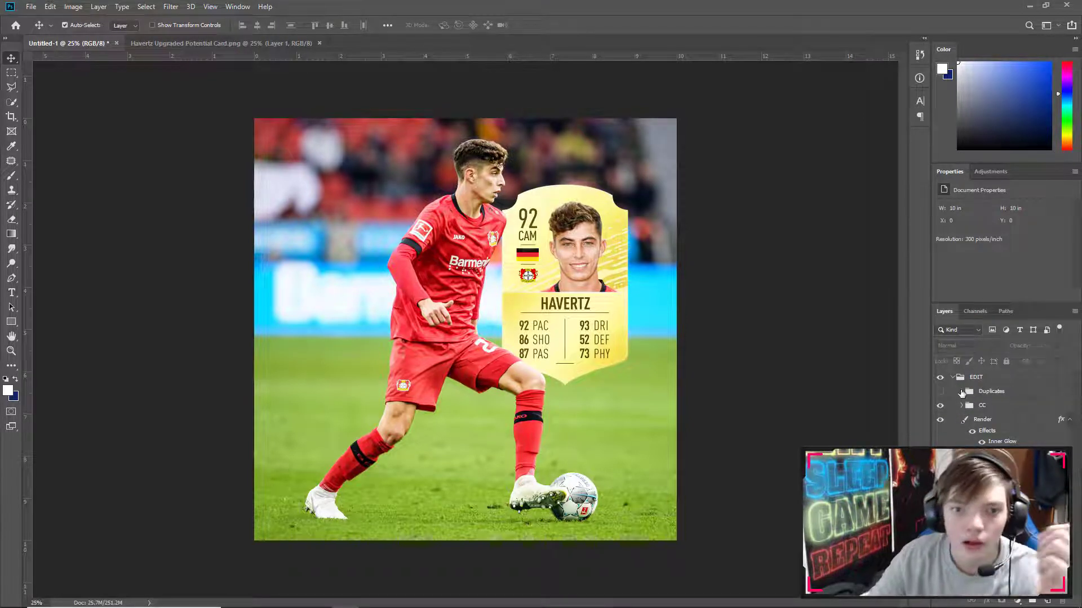
pyautogui.click(1009, 420)
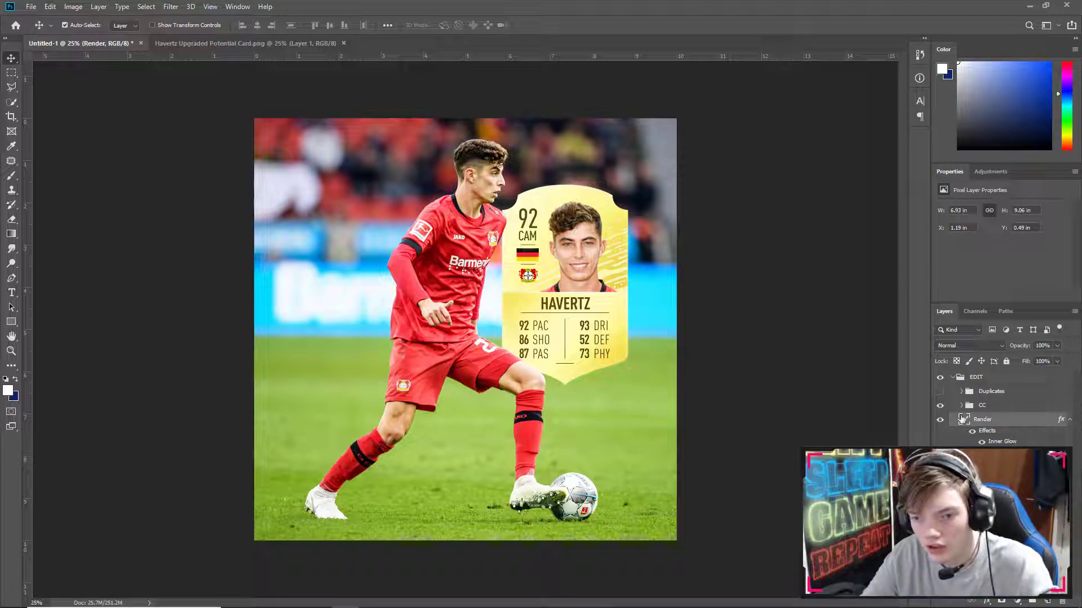
pyautogui.click(1048, 601)
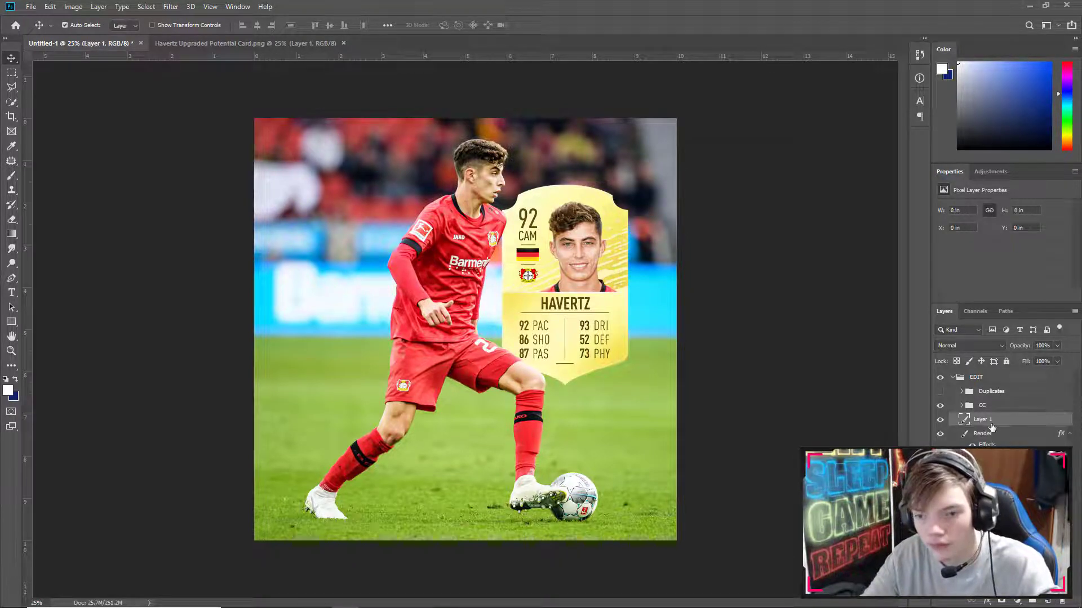
pyautogui.doubleClick(989, 420)
pyautogui.write('Light')
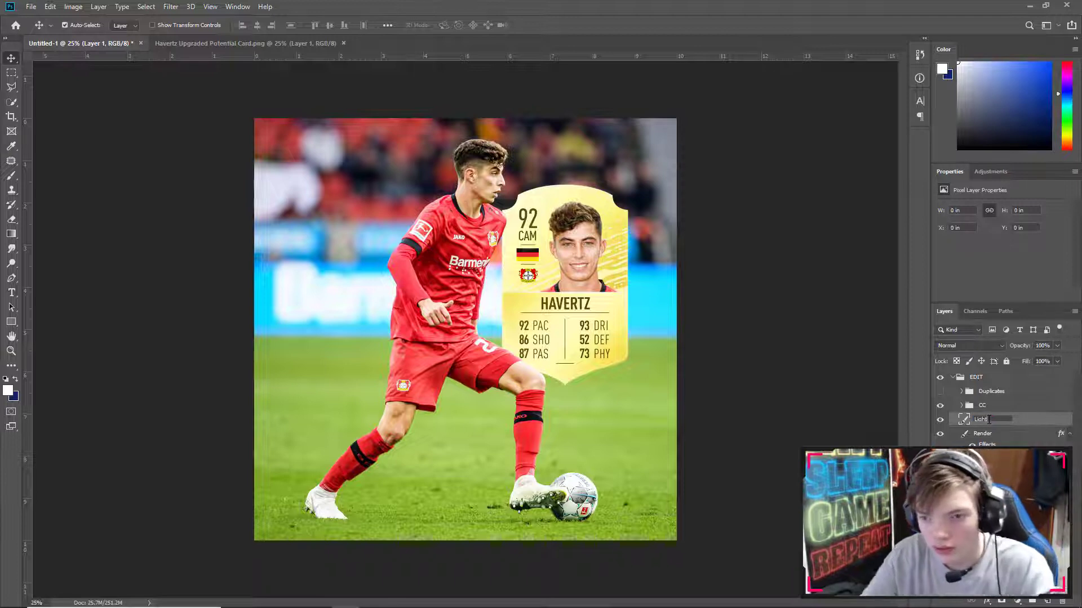
pyautogui.press('Return')
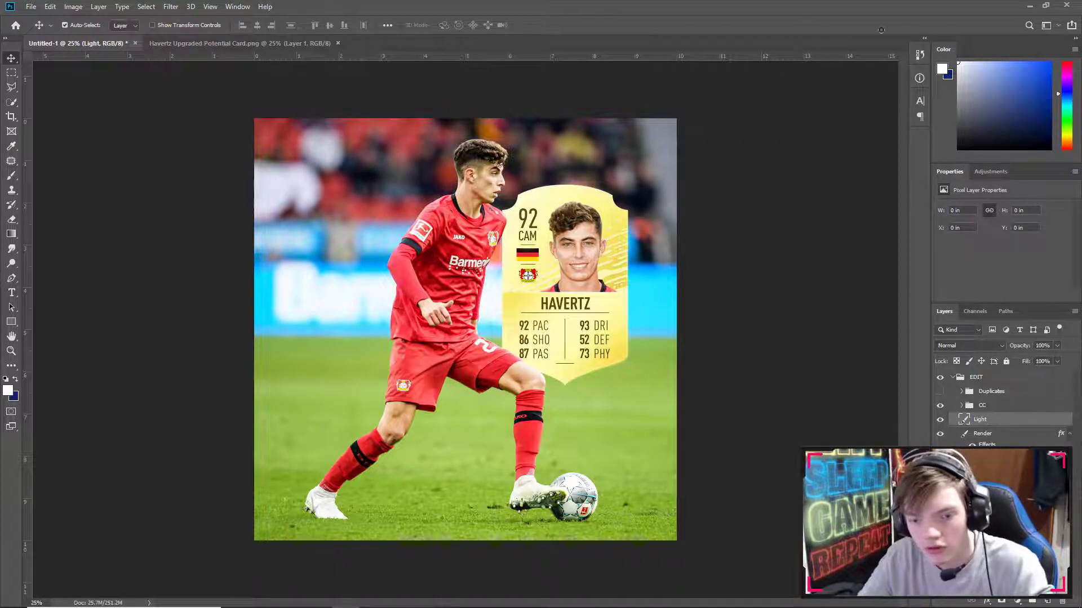
# Step: Paint soft white light on the Light layer along the image's upper edge with a 2874 px Soft Round brush at 0% hardness
pyautogui.hotkey('ctrl', '-')
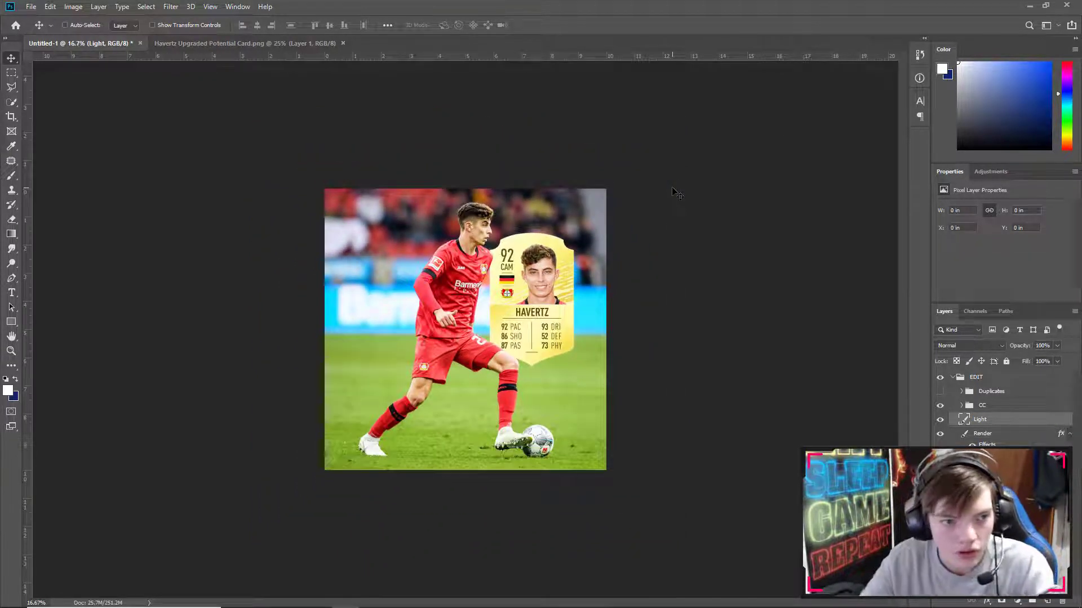
pyautogui.click(12, 176)
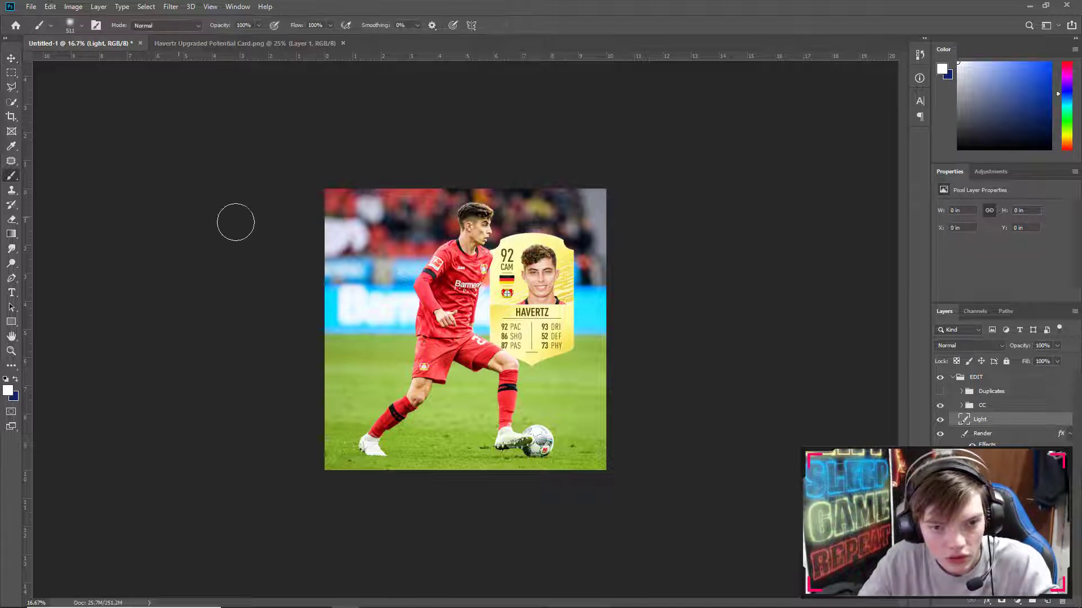
pyautogui.rightClick(435, 261)
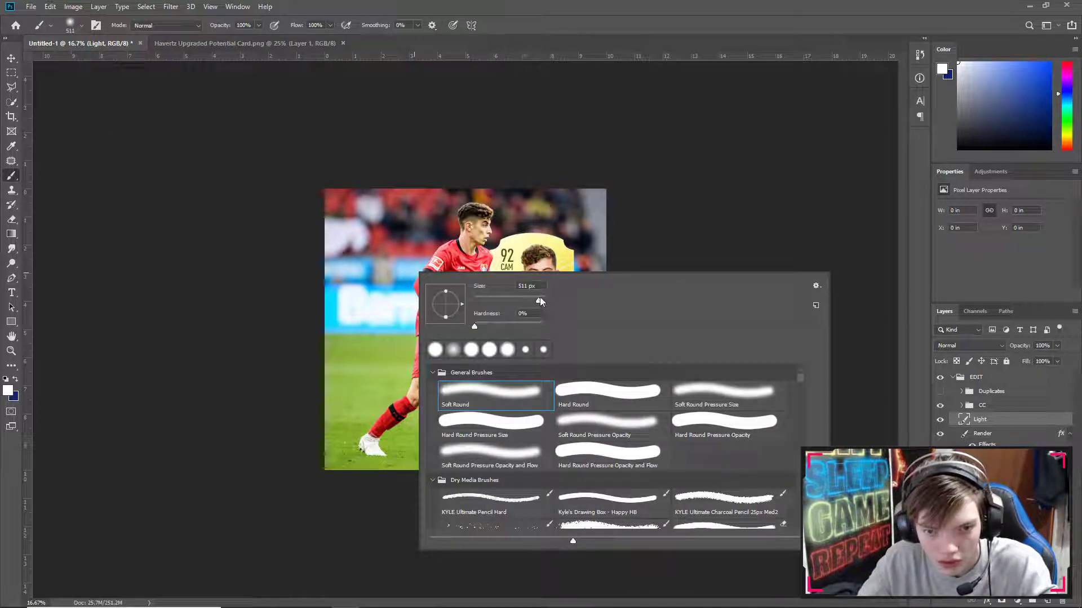
pyautogui.moveTo(540, 299); pyautogui.dragTo(543, 299)
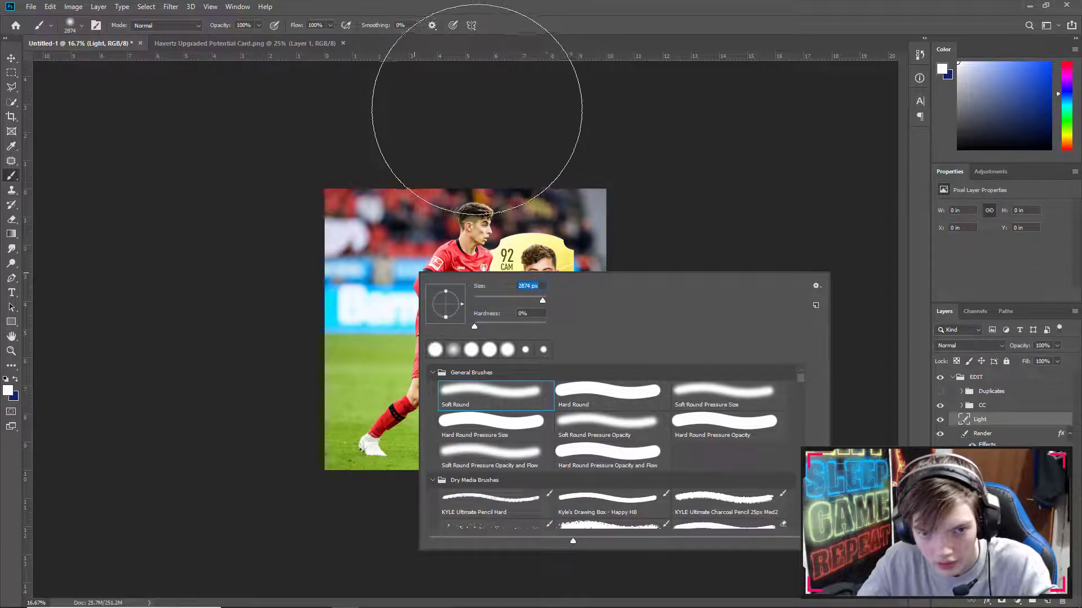
pyautogui.click(483, 111)
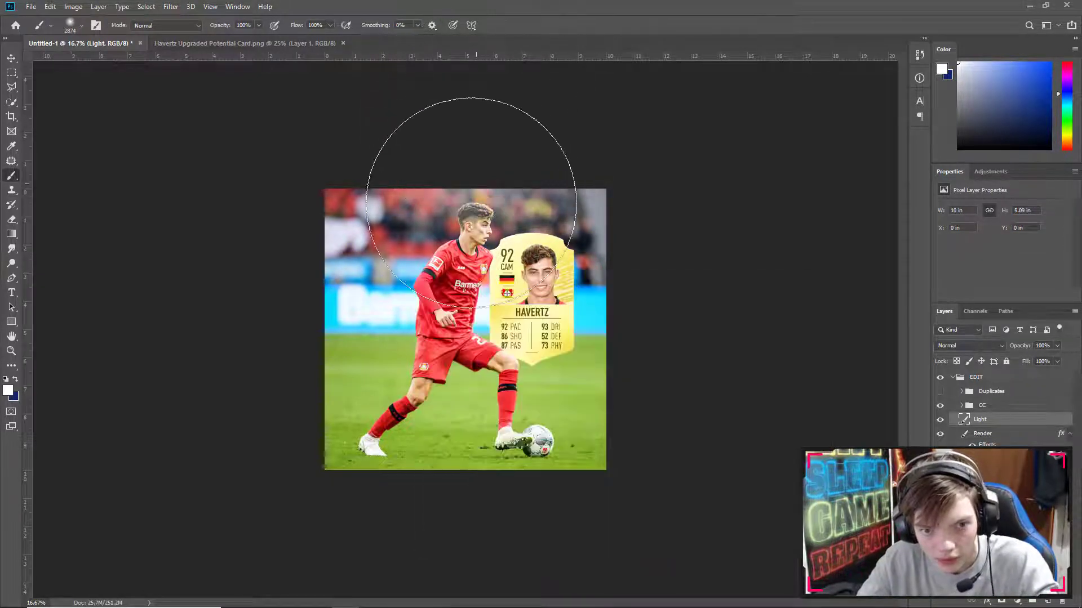
pyautogui.hotkey('ctrl', '-')
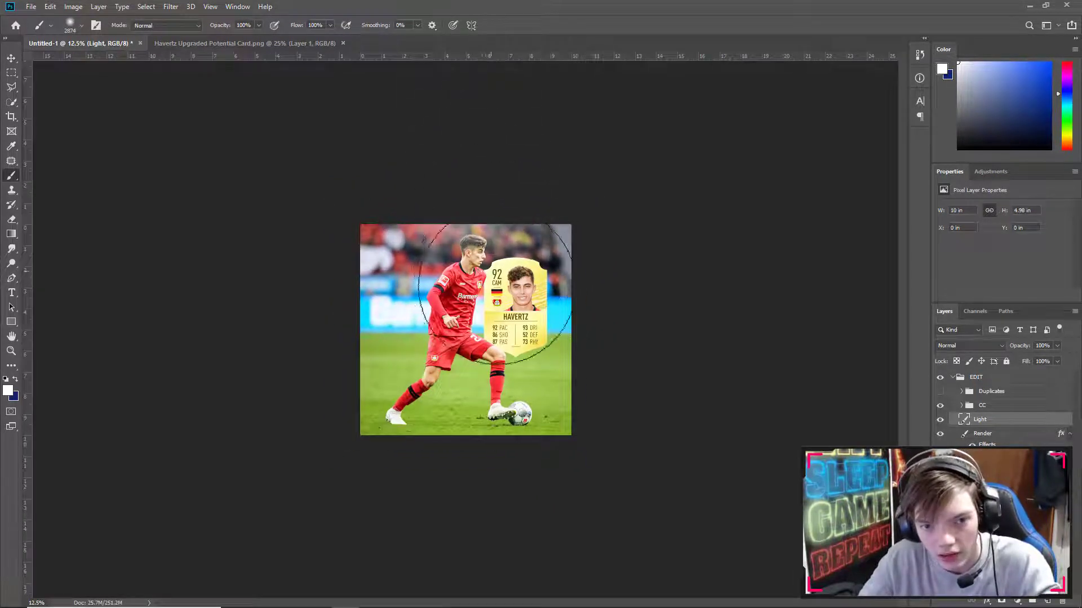
pyautogui.click(473, 169)
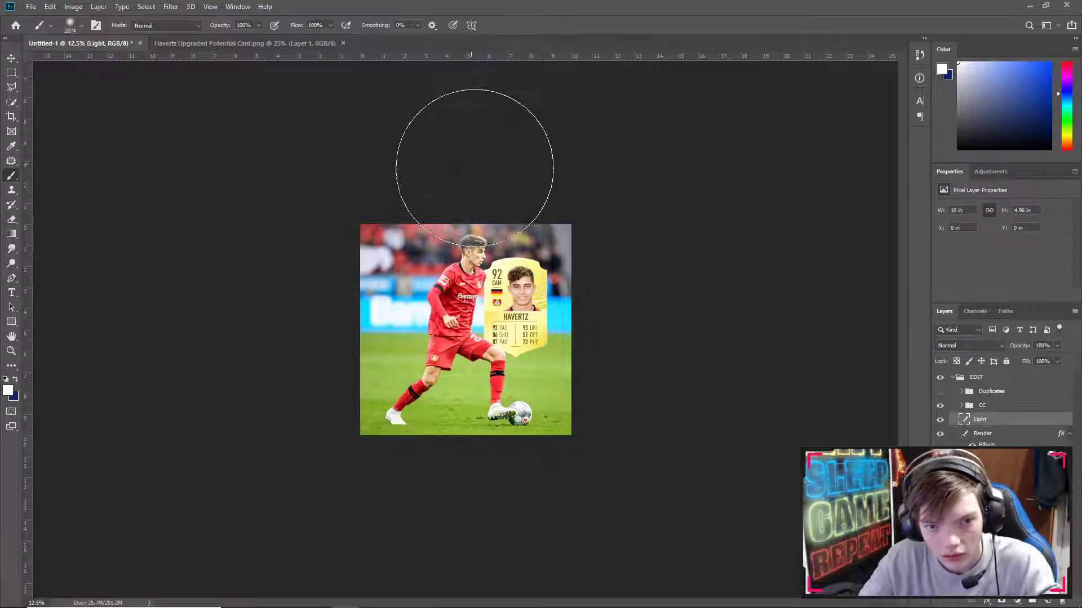
# Step: Toggle the Light layer's visibility to compare the whole image with and without the painted light
pyautogui.press('z')
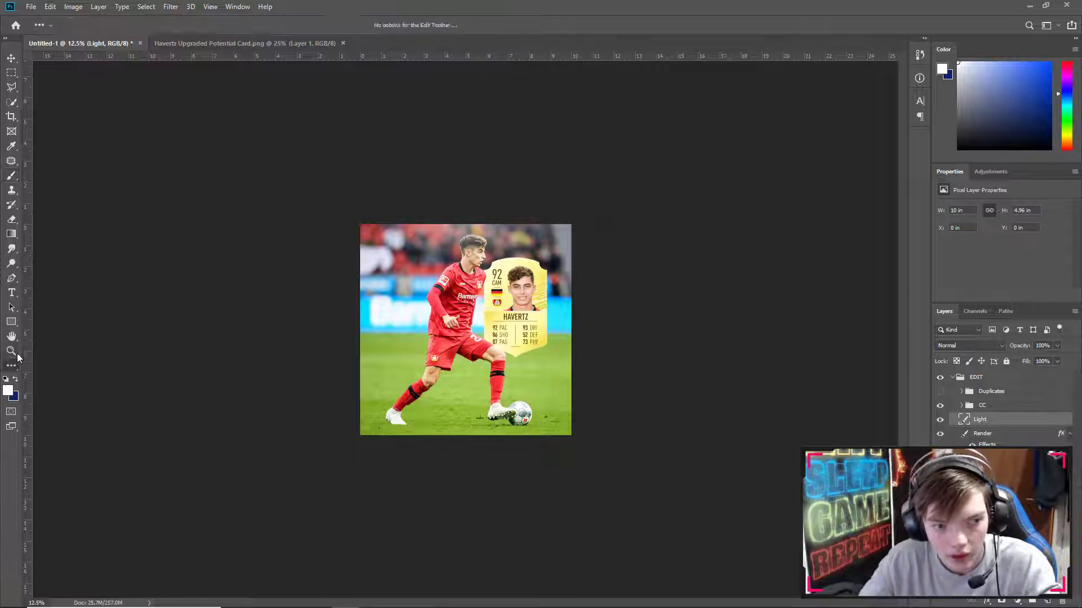
pyautogui.rightClick(404, 346)
pyautogui.click(434, 352)
pyautogui.rightClick(450, 328)
pyautogui.click(485, 376)
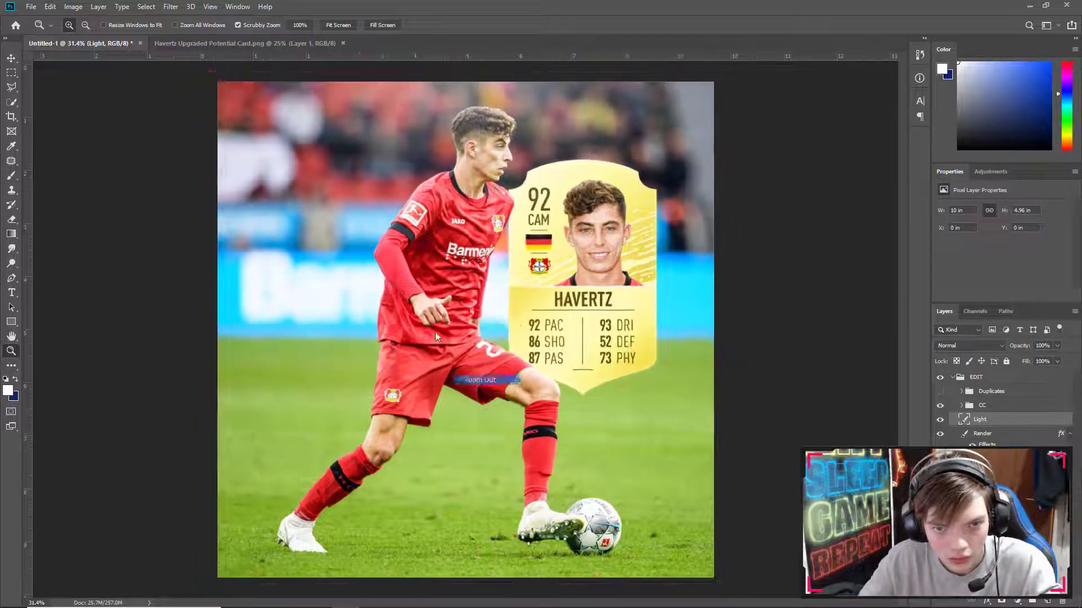
pyautogui.click(11, 59)
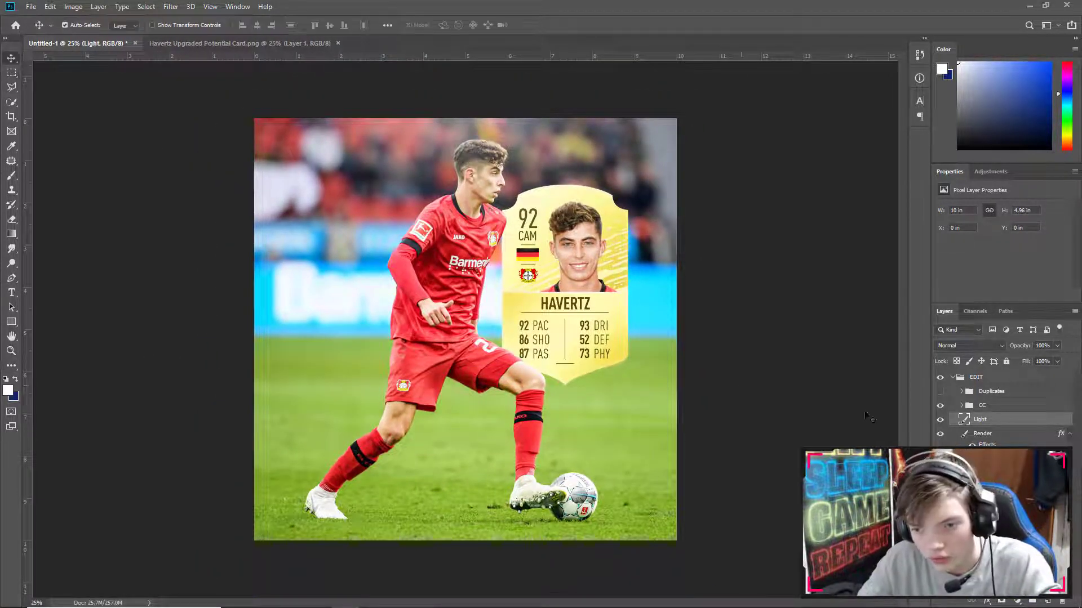
pyautogui.click(942, 420)
pyautogui.click(942, 420)
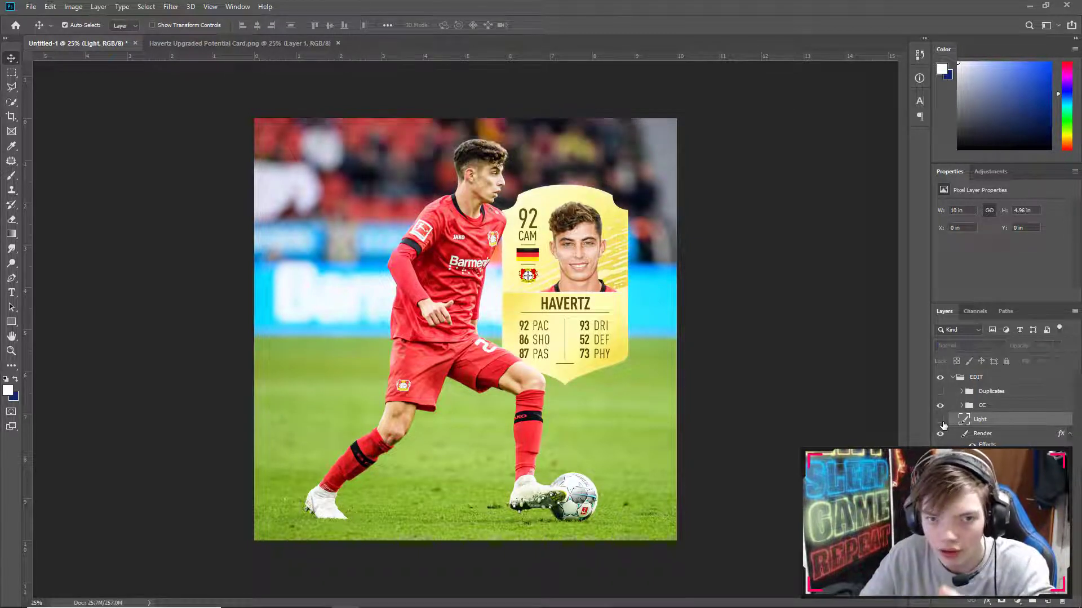
pyautogui.click(941, 420)
pyautogui.click(941, 420)
pyautogui.click(941, 420)
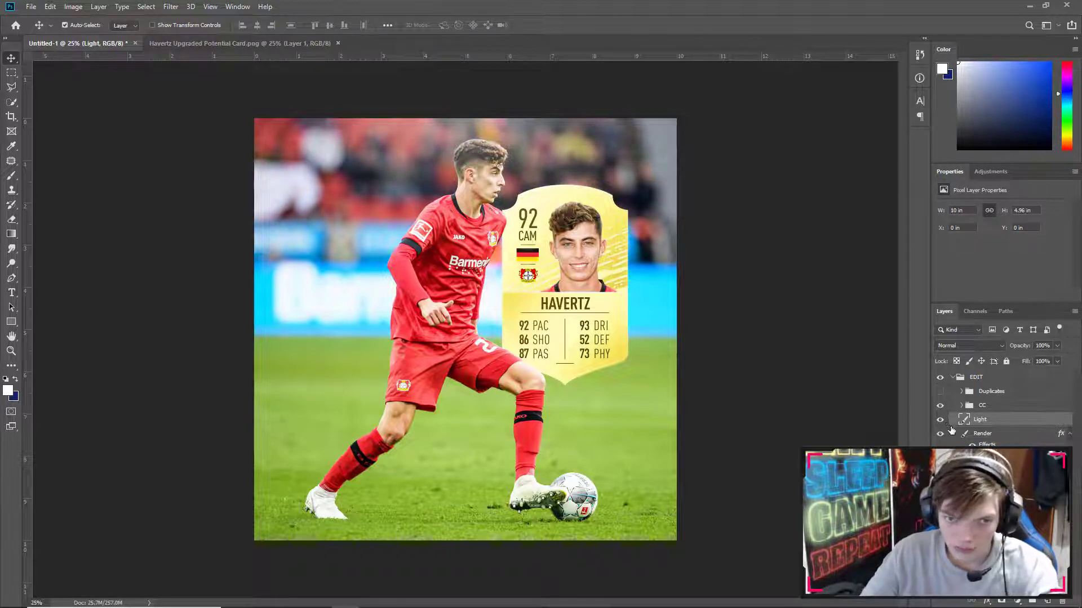
pyautogui.click(942, 421)
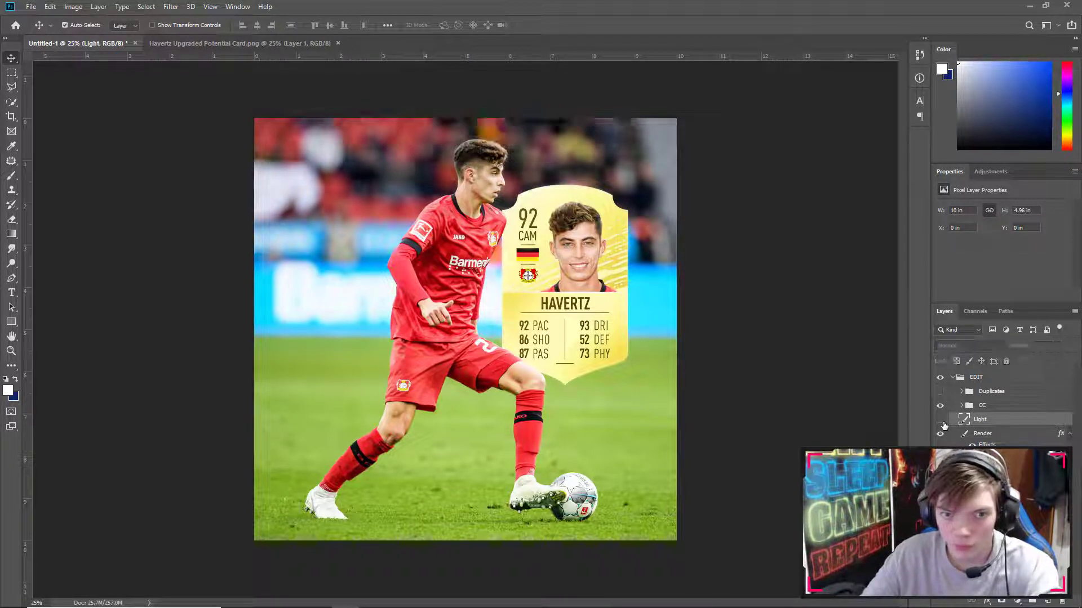
pyautogui.click(942, 422)
pyautogui.hotkey('ctrl', 'alt', 'a')
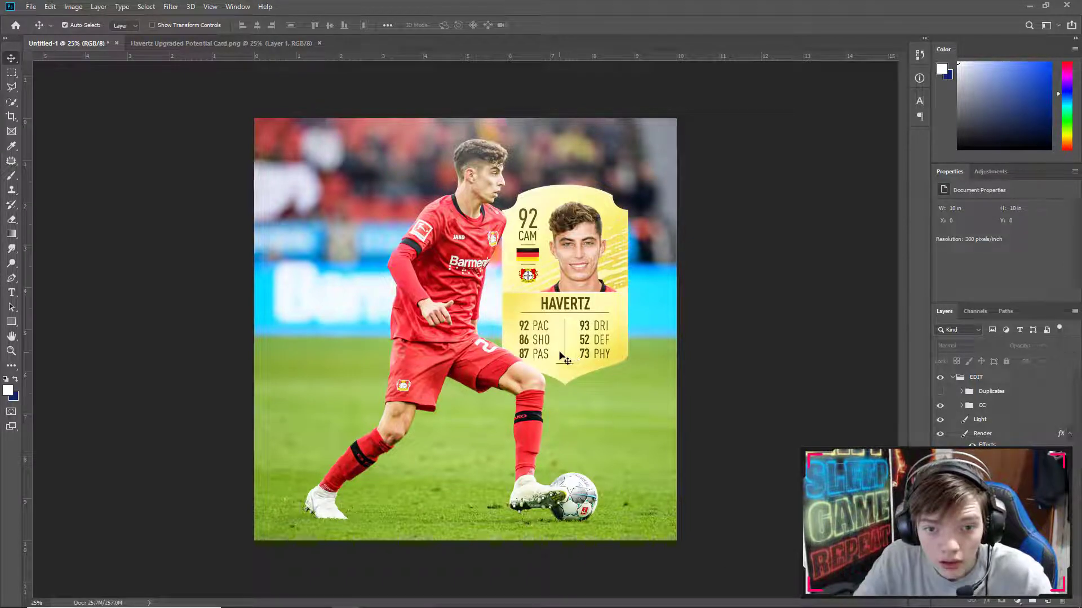
# Step: Open Brush FUT 20.png from the FIFA 20 folder inside DevilFUT GFX Folder on the Seagate Expansion Drive (G:)
pyautogui.click(32, 7)
pyautogui.click(39, 30)
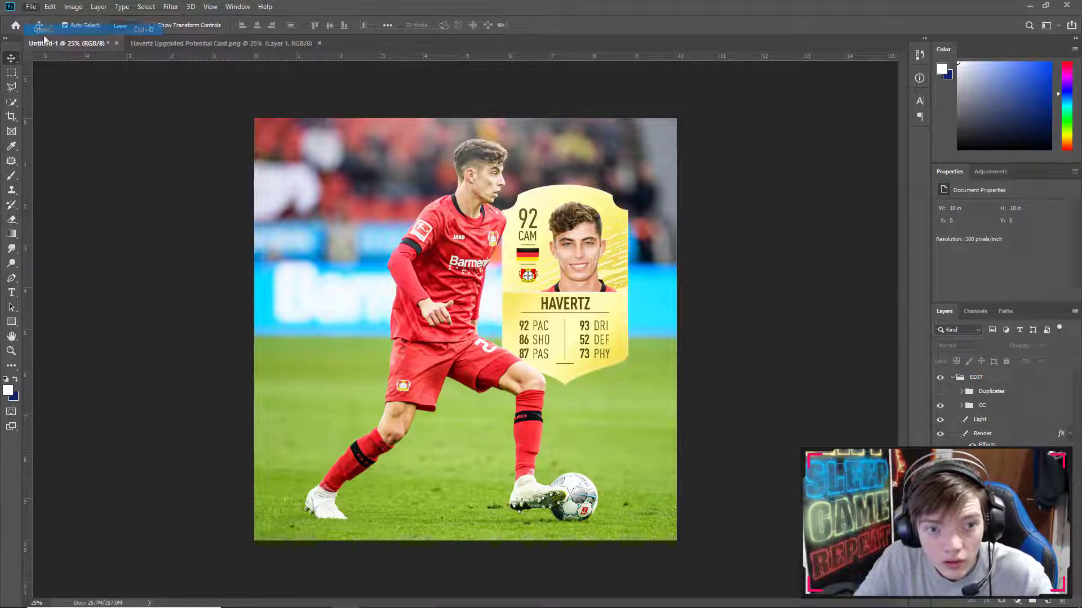
pyautogui.scroll(-5, 450, 293)
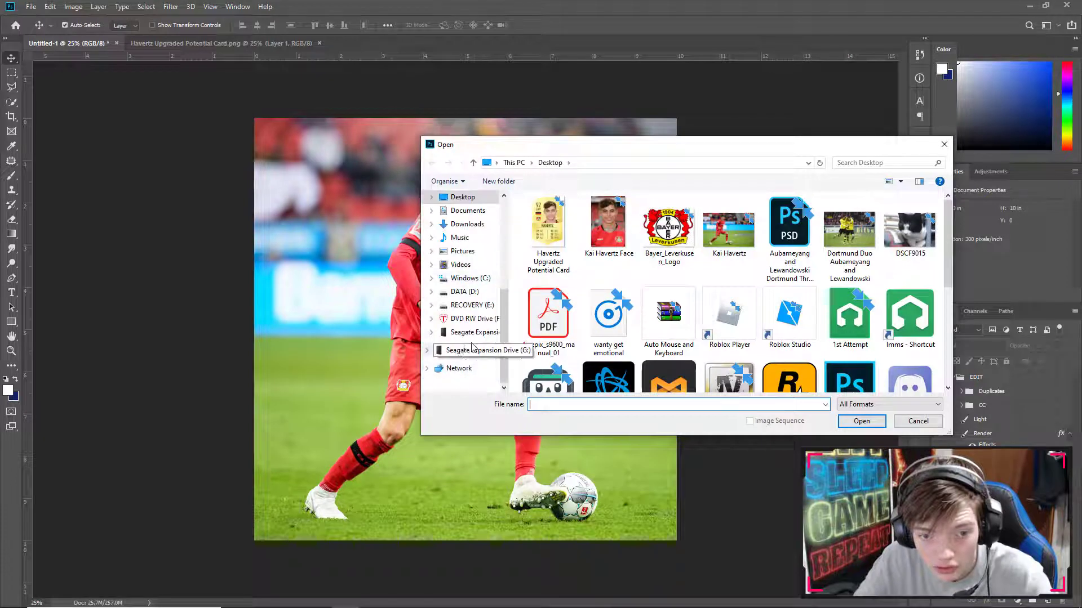
pyautogui.click(473, 332)
pyautogui.doubleClick(559, 262)
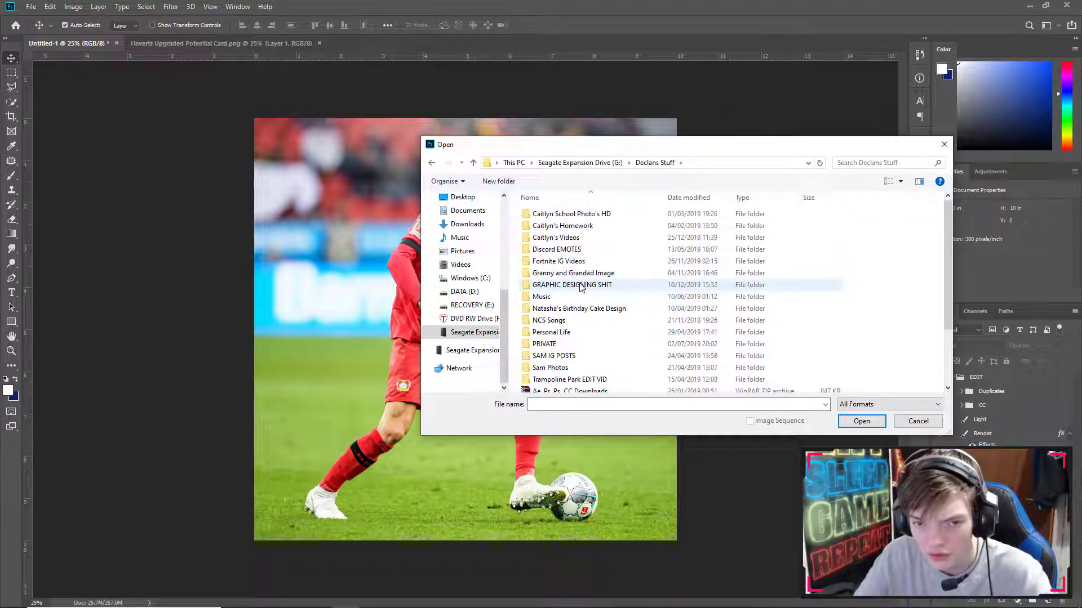
pyautogui.doubleClick(581, 285)
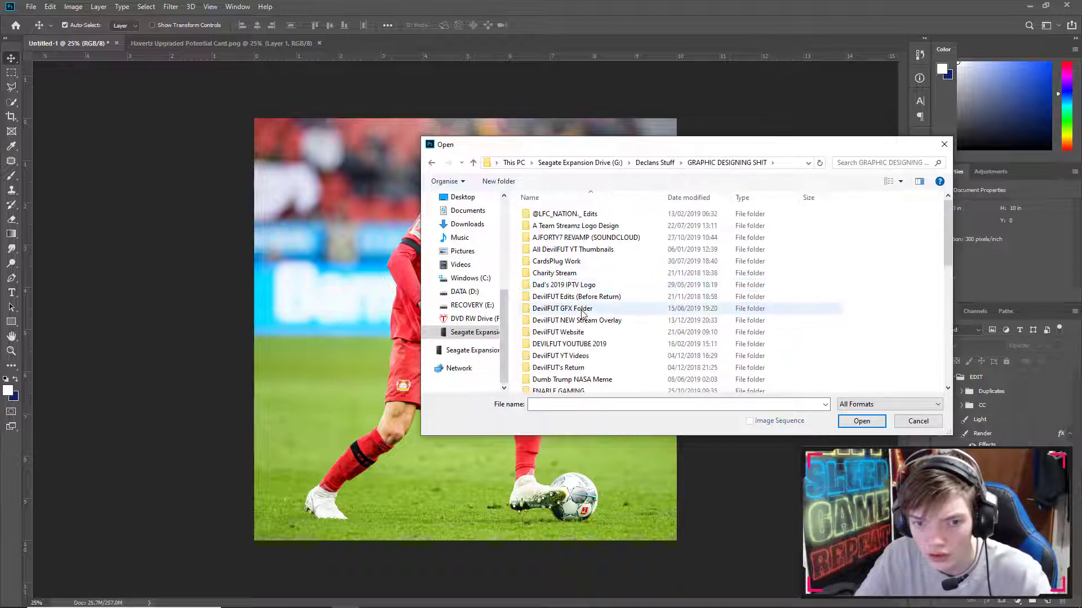
pyautogui.doubleClick(582, 310)
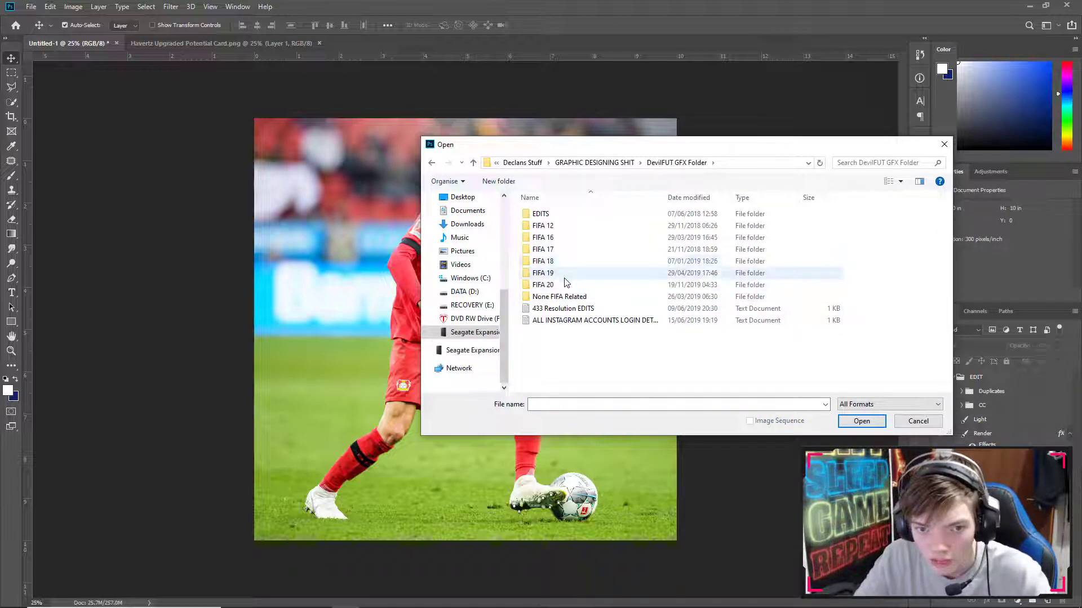
pyautogui.click(562, 286)
pyautogui.doubleClick(562, 286)
pyautogui.doubleClick(552, 308)
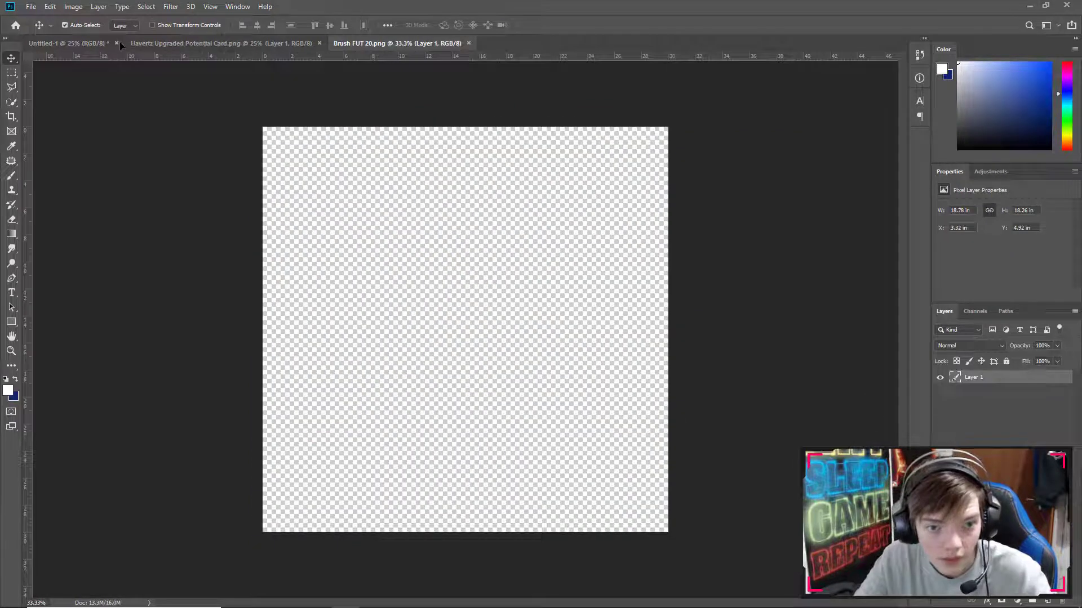
# Step: Bring the FUT 20 brush texture into the Untitled-1 document as a layer named Brush, enlarged and placed beneath the Card layer
pyautogui.click(111, 42)
pyautogui.click(185, 45)
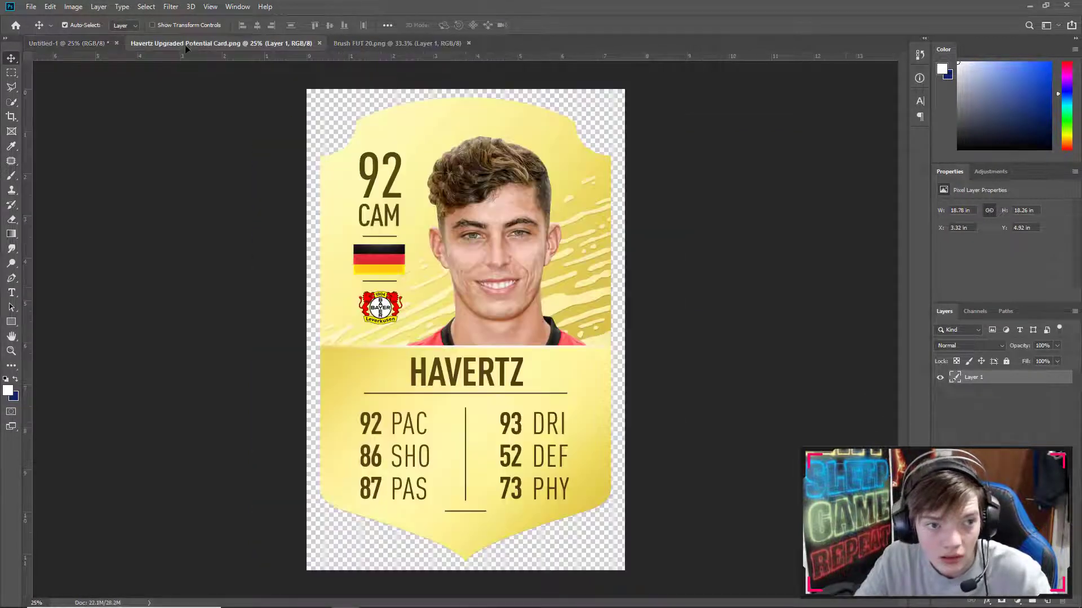
pyautogui.click(105, 46)
pyautogui.moveTo(545, 282); pyautogui.dragTo(580, 277)
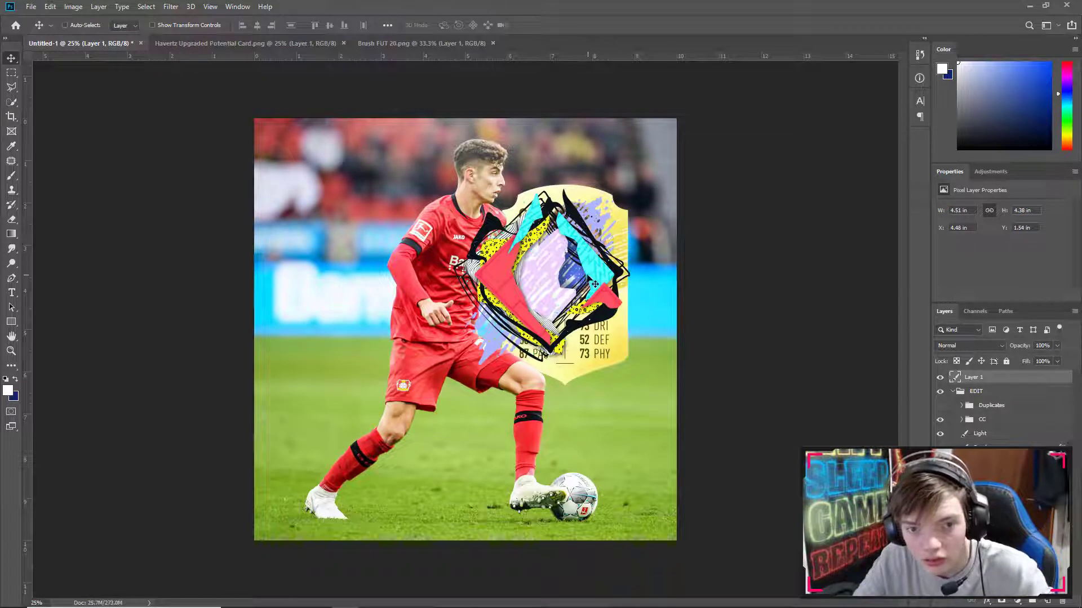
pyautogui.hotkey('ctrl', 'z')
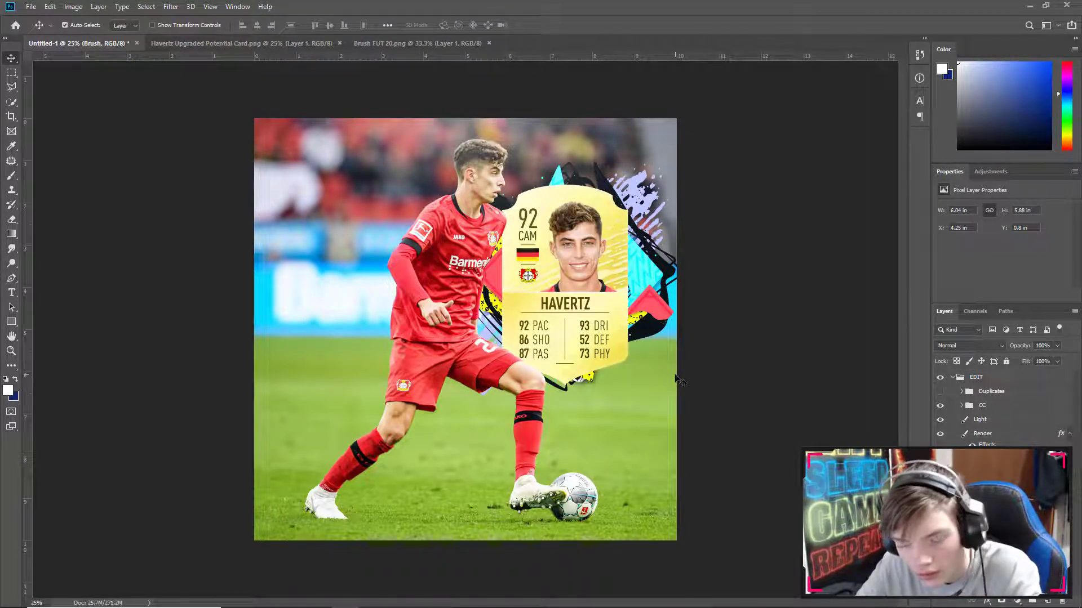
# Step: Nudge the Brush layer behind the card to about X 4.21 in and Y 0.85 in
pyautogui.press('Left')
pyautogui.press('Left')
pyautogui.press('Left')
pyautogui.press('Left')
pyautogui.press('Left')
pyautogui.press('Left')
pyautogui.press('Left')
pyautogui.press('Left')
pyautogui.press('Left')
pyautogui.press('Left')
pyautogui.press('Left')
pyautogui.press('Left')
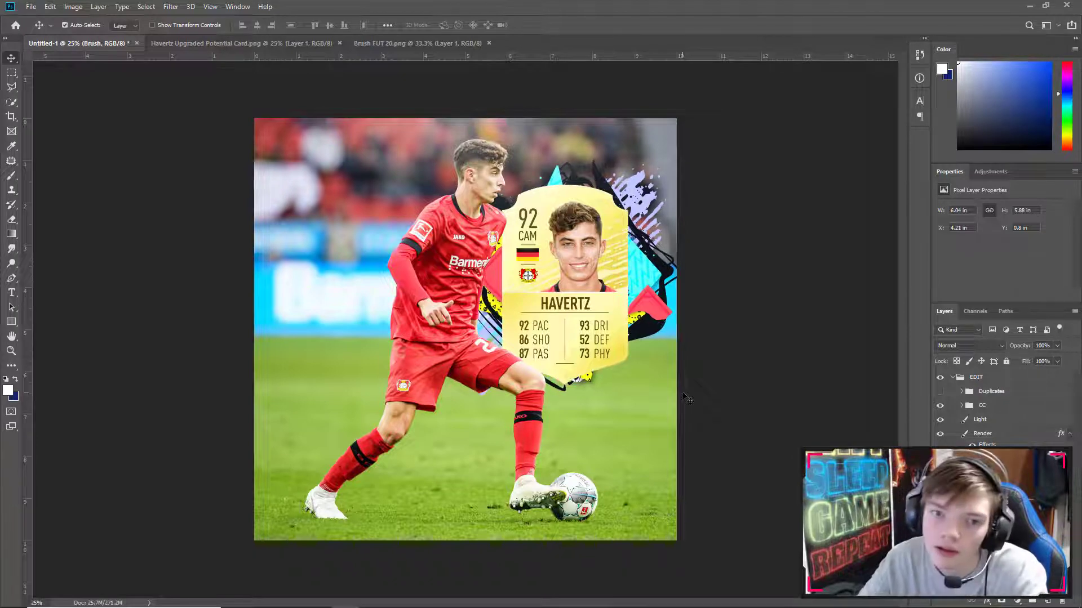
pyautogui.press('Left')
pyautogui.press('Left')
pyautogui.press('Left')
pyautogui.press('Left')
pyautogui.press('Left')
pyautogui.press('Left')
pyautogui.press('Left')
pyautogui.press('Left')
pyautogui.press('Left')
pyautogui.press('Left')
pyautogui.press('Left')
pyautogui.press('Left')
pyautogui.press('Down')
pyautogui.press('Down')
pyautogui.press('Down')
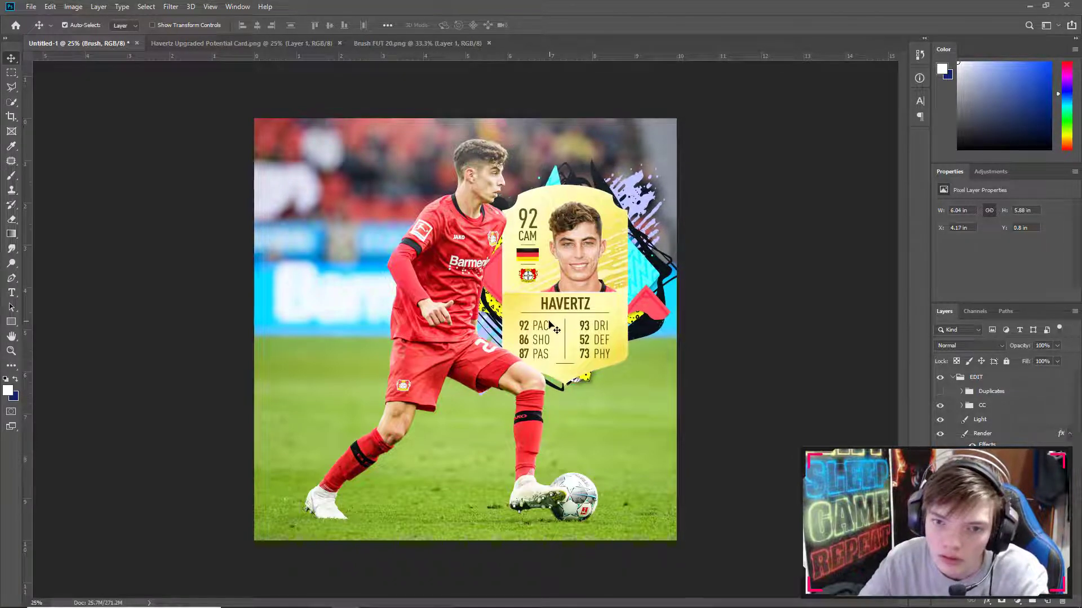
pyautogui.press('Right')
pyautogui.press('Right')
pyautogui.press('Right')
pyautogui.press('Right')
pyautogui.press('Right')
pyautogui.press('Right')
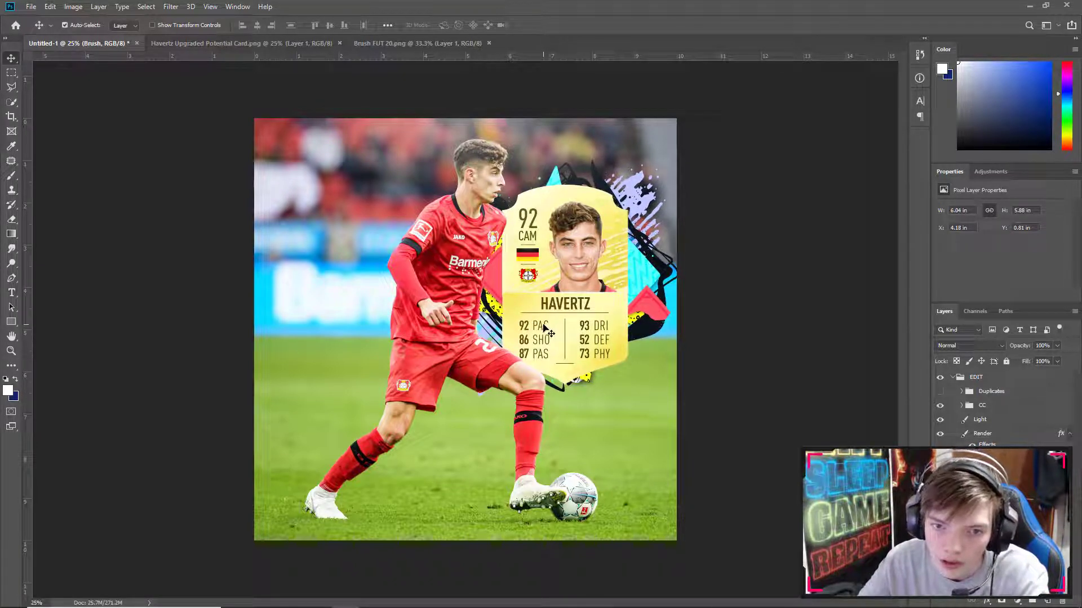
pyautogui.press('Right')
pyautogui.press('Right')
pyautogui.press('Right')
pyautogui.press('Right')
pyautogui.press('Right')
pyautogui.press('Right')
pyautogui.press('Down')
pyautogui.press('Down')
pyautogui.press('Down')
pyautogui.press('Down')
pyautogui.press('Down')
pyautogui.press('Down')
pyautogui.press('Down')
pyautogui.press('Down')
pyautogui.press('Down')
pyautogui.press('Down')
pyautogui.press('Down')
pyautogui.press('Down')
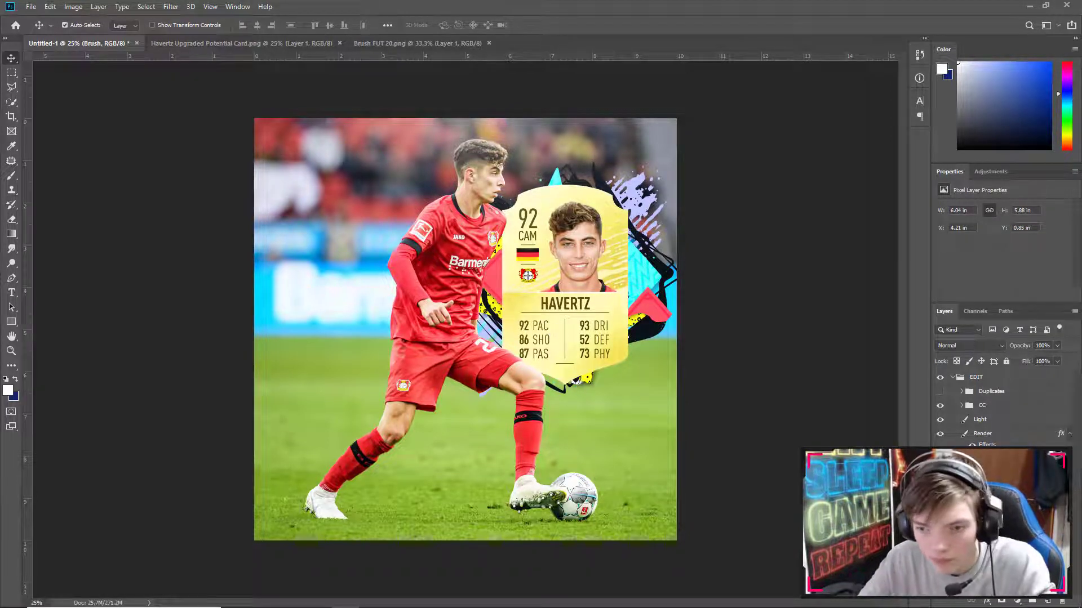
# Step: Scale the Brush layer proportionally to 102.45% with Free Transform, keeping it centred behind the card
pyautogui.hotkey('ctrl', 't')
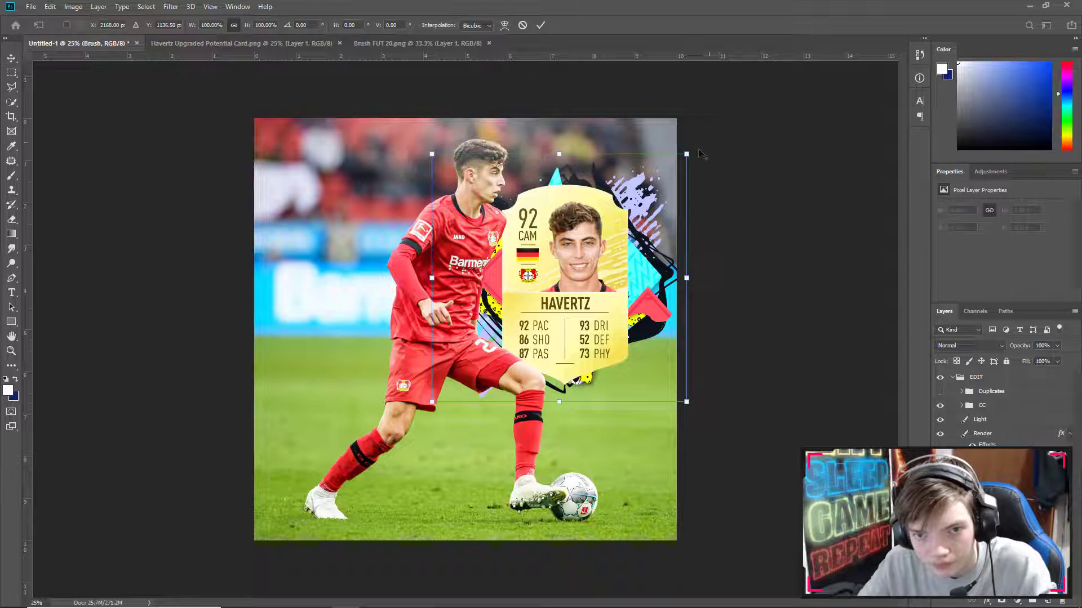
pyautogui.moveTo(699, 154); pyautogui.dragTo(703, 147)
pyautogui.moveTo(593, 239); pyautogui.dragTo(592, 240)
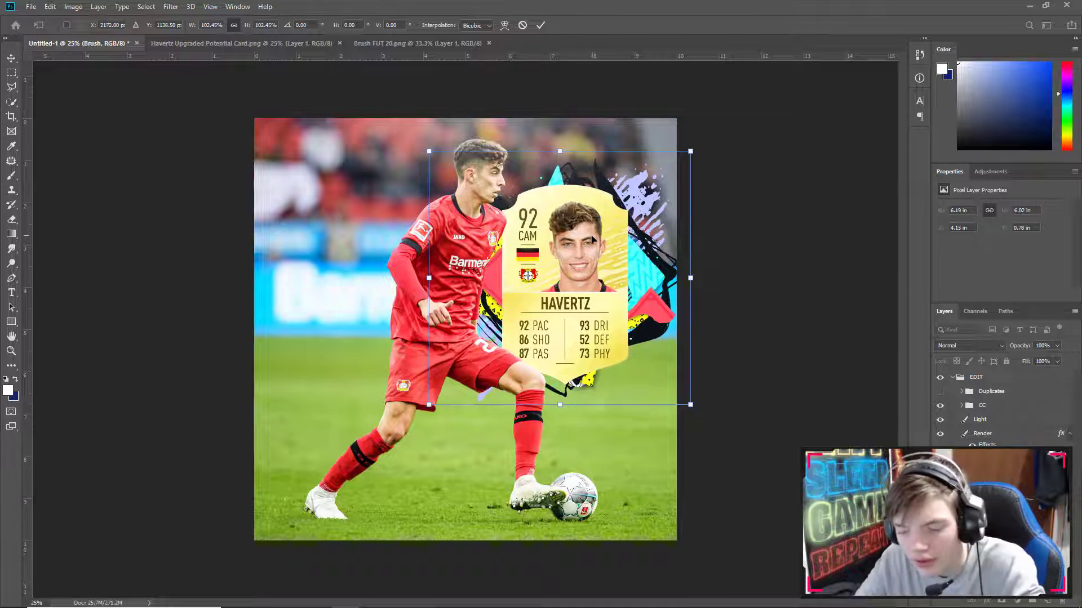
pyautogui.press('Return')
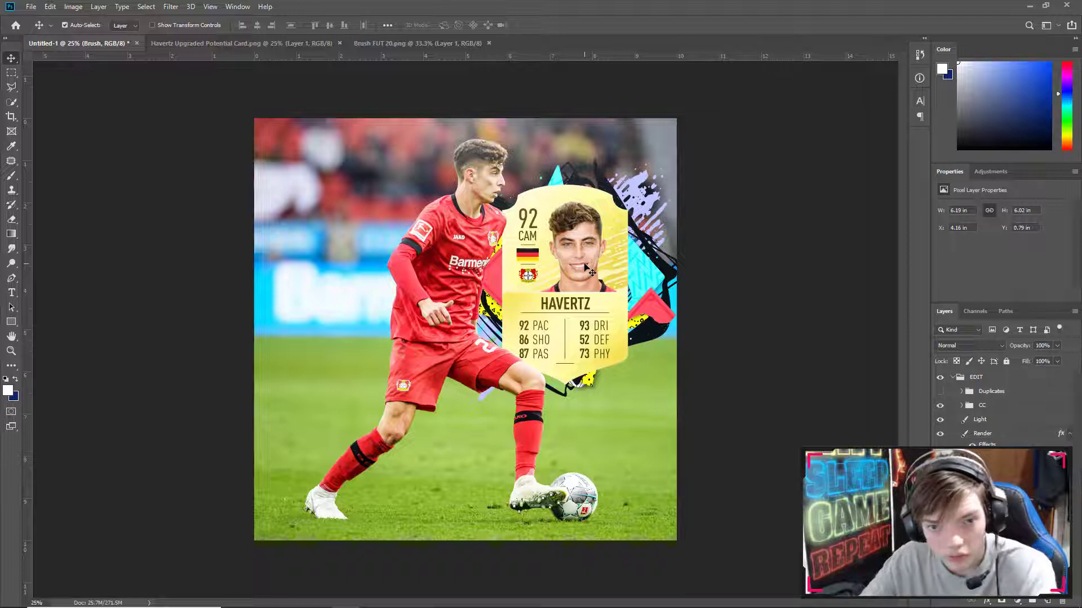
# Step: Nudge the enlarged Brush layer to about X 4.08 in and Y 0.8 in
pyautogui.press('Left')
pyautogui.press('Left')
pyautogui.press('Left')
pyautogui.press('Left')
pyautogui.press('Left')
pyautogui.press('Left')
pyautogui.press('Left')
pyautogui.press('Left')
pyautogui.press('Left')
pyautogui.press('Left')
pyautogui.press('Left')
pyautogui.press('Left')
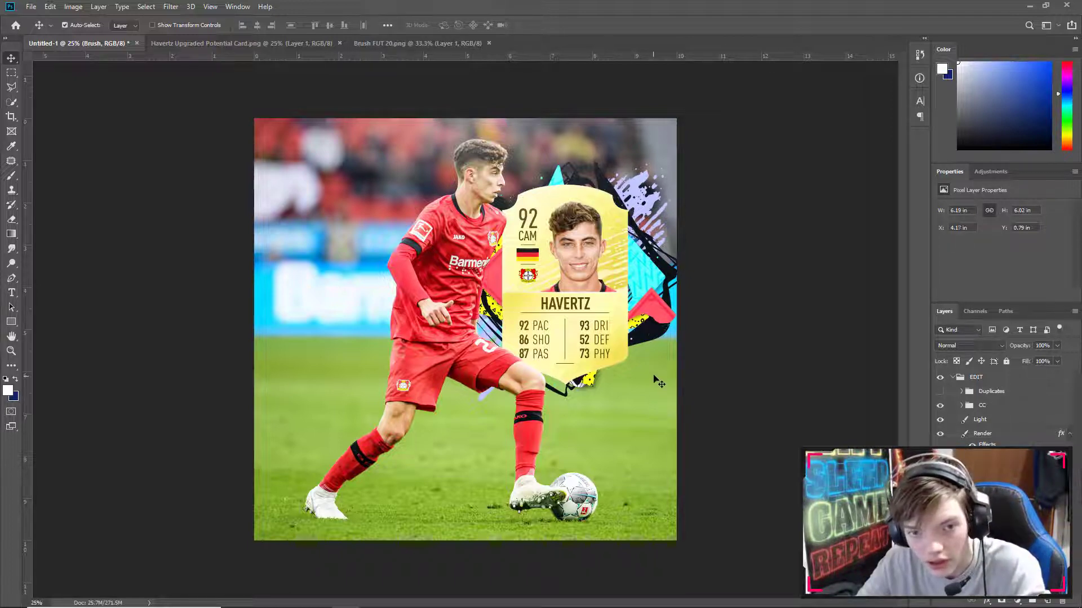
pyautogui.press('Left')
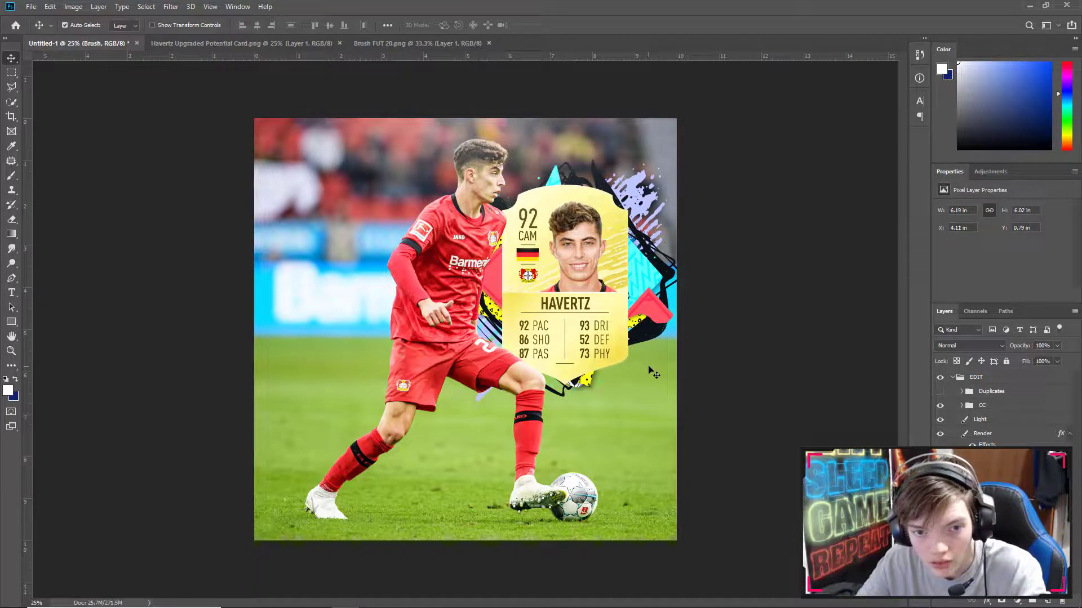
pyautogui.press('Left')
pyautogui.press('Left')
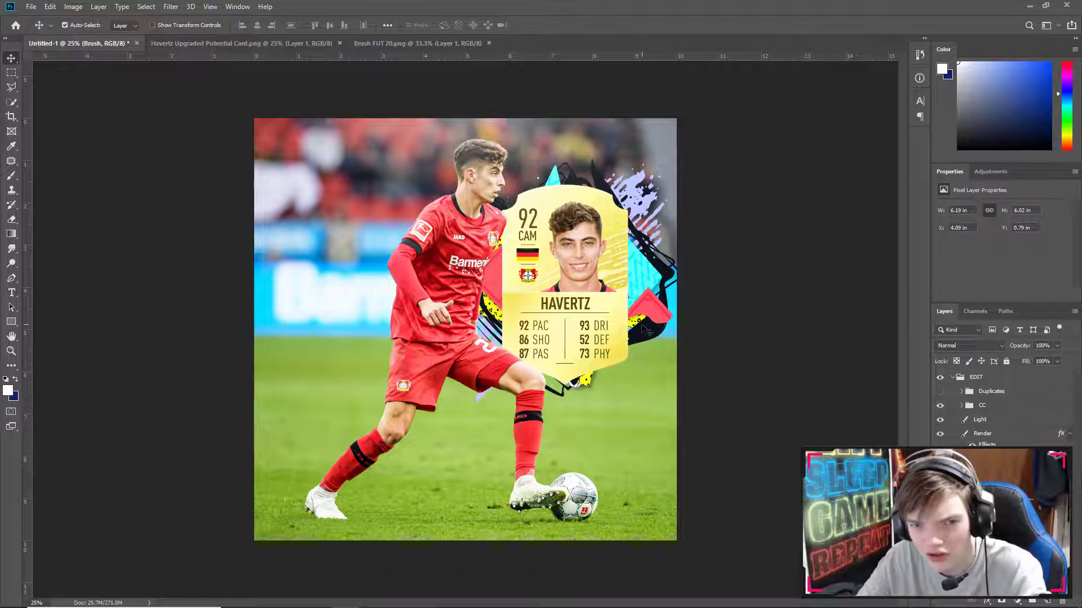
pyautogui.press('Left')
pyautogui.press('Down')
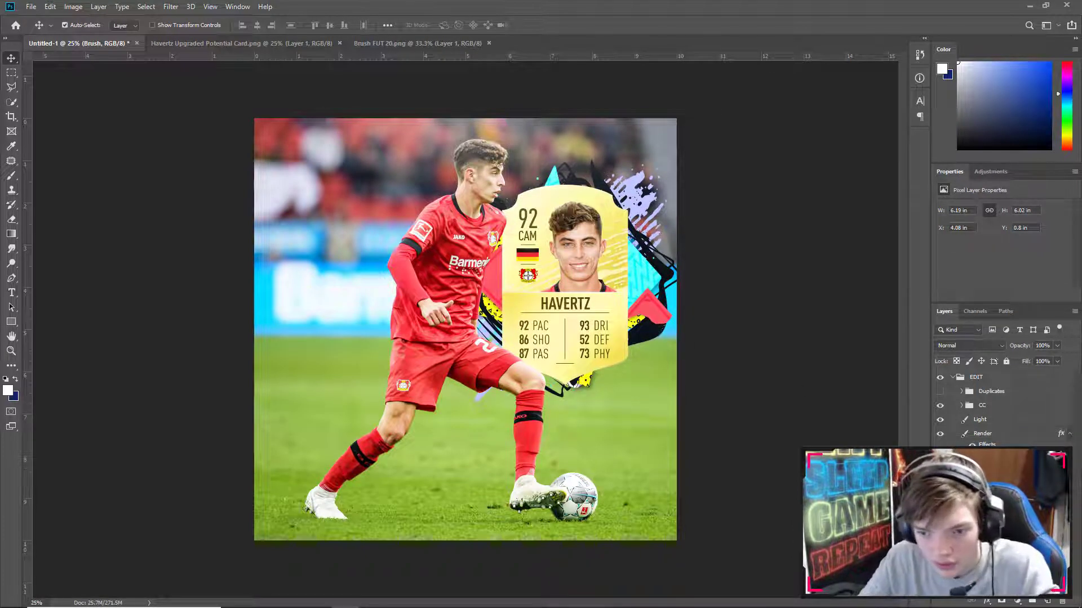
# Step: Duplicate the Brush layer, hide the original and rename the copy Brush
pyautogui.hotkey('ctrl', 'j')
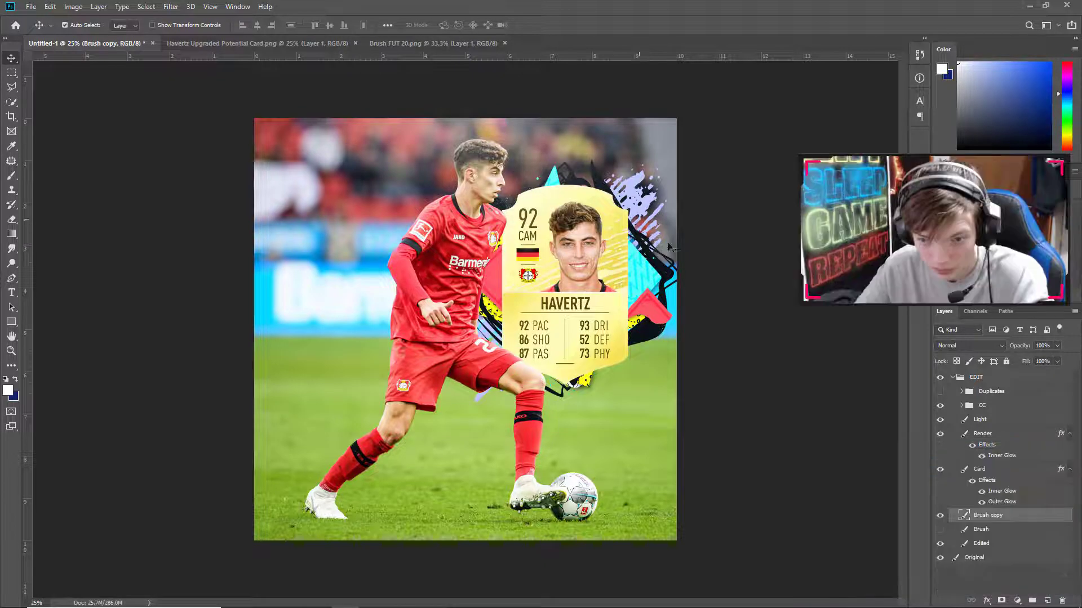
pyautogui.doubleClick(1000, 516)
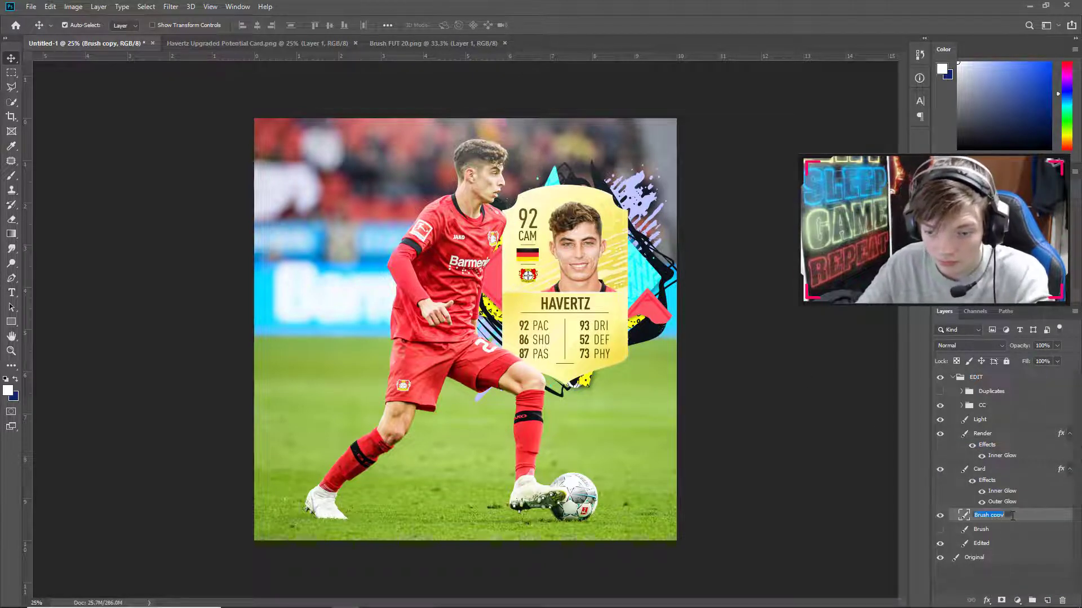
pyautogui.click(1010, 581)
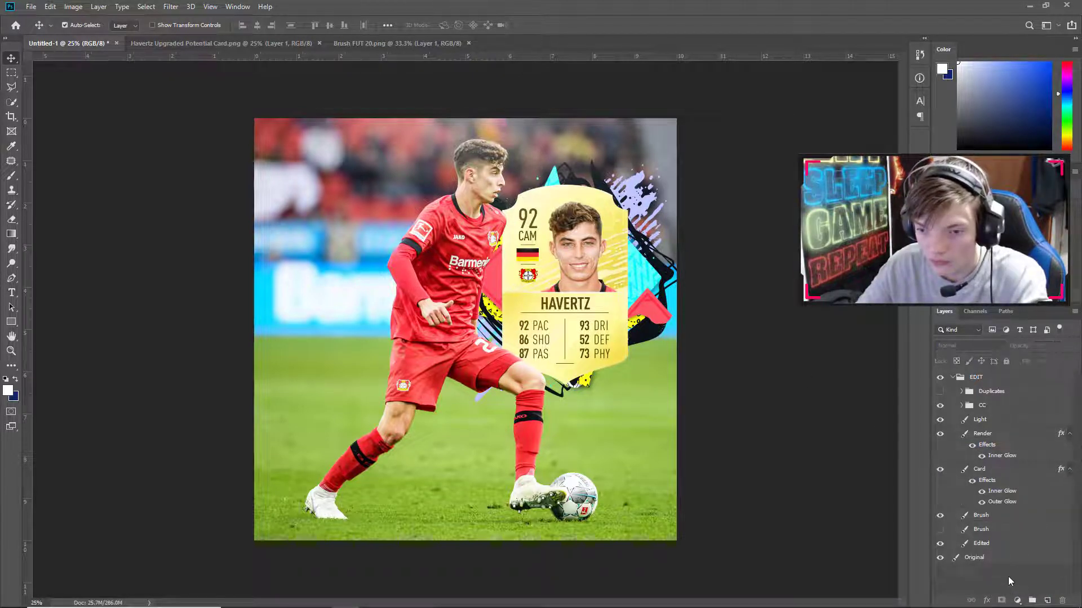
# Step: Put the visible Brush copy into a new layer group named Brush beneath the Card layer
pyautogui.click(1000, 519)
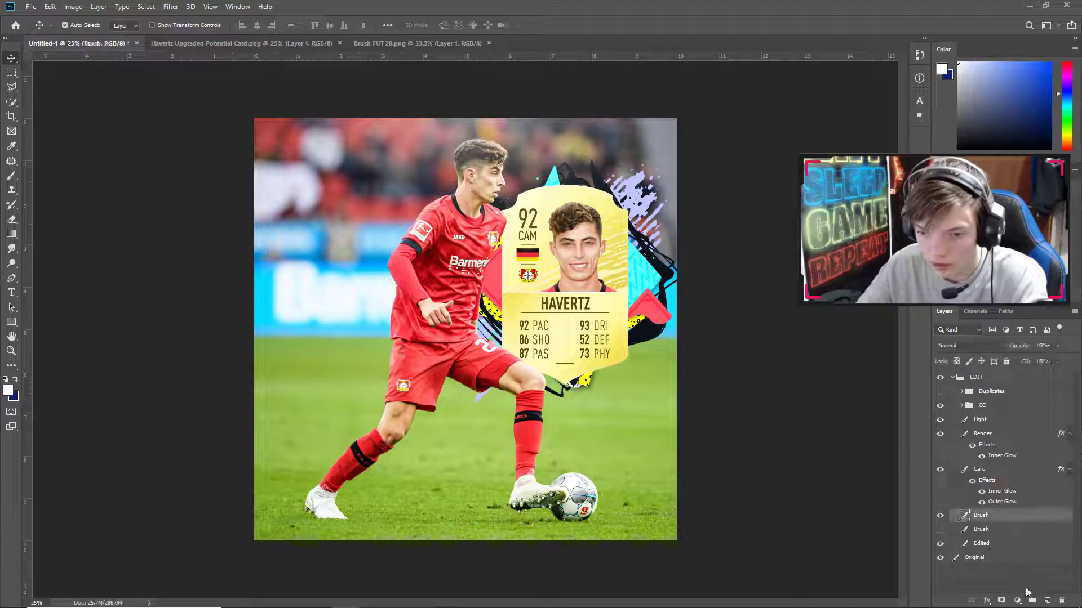
pyautogui.hotkey('ctrl', 'g')
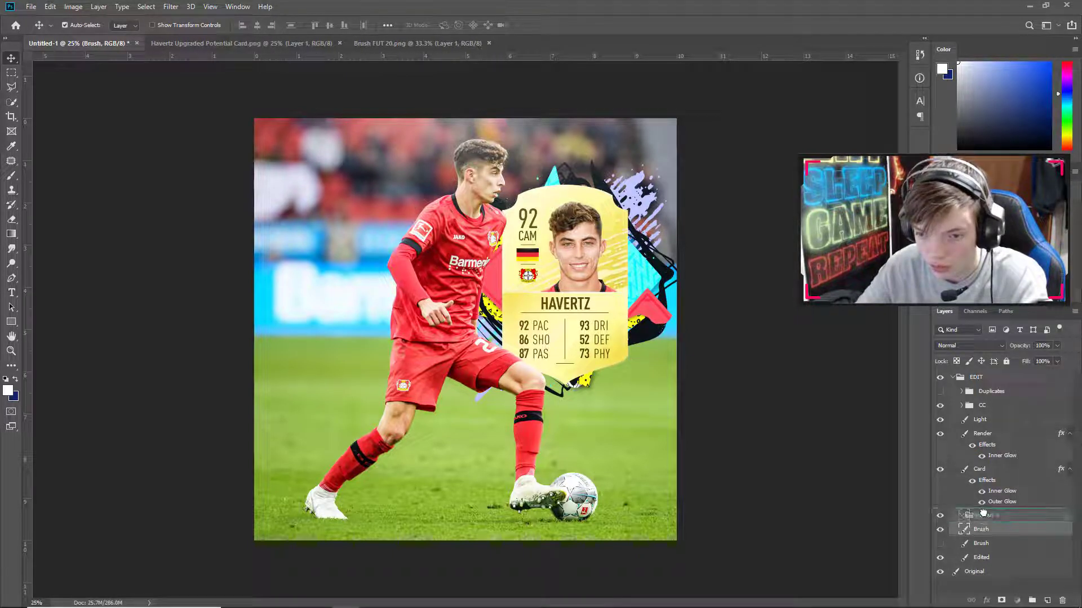
pyautogui.doubleClick(987, 516)
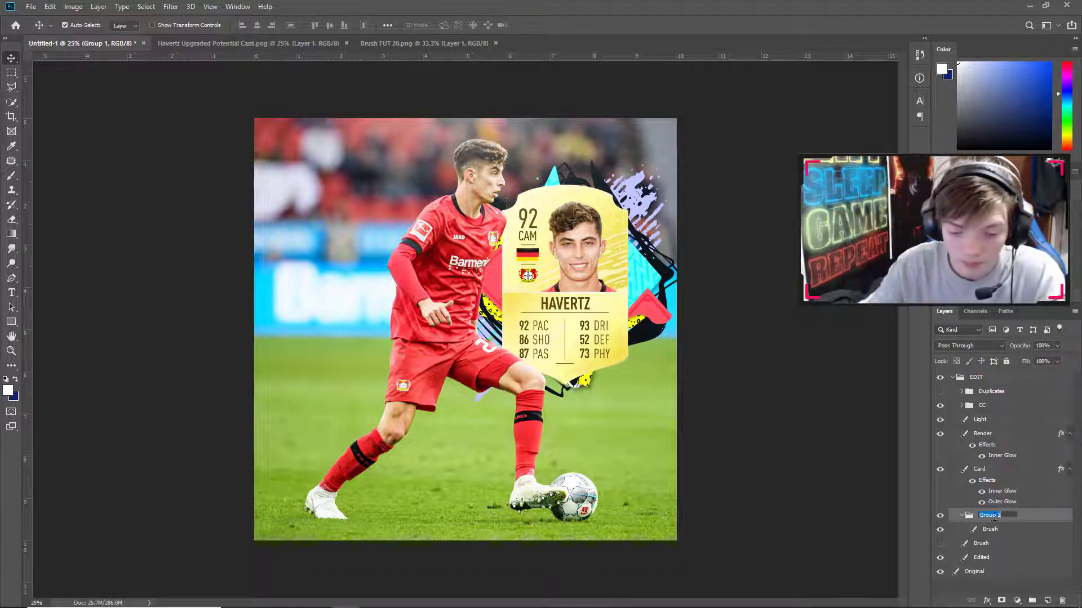
pyautogui.write('Brush')
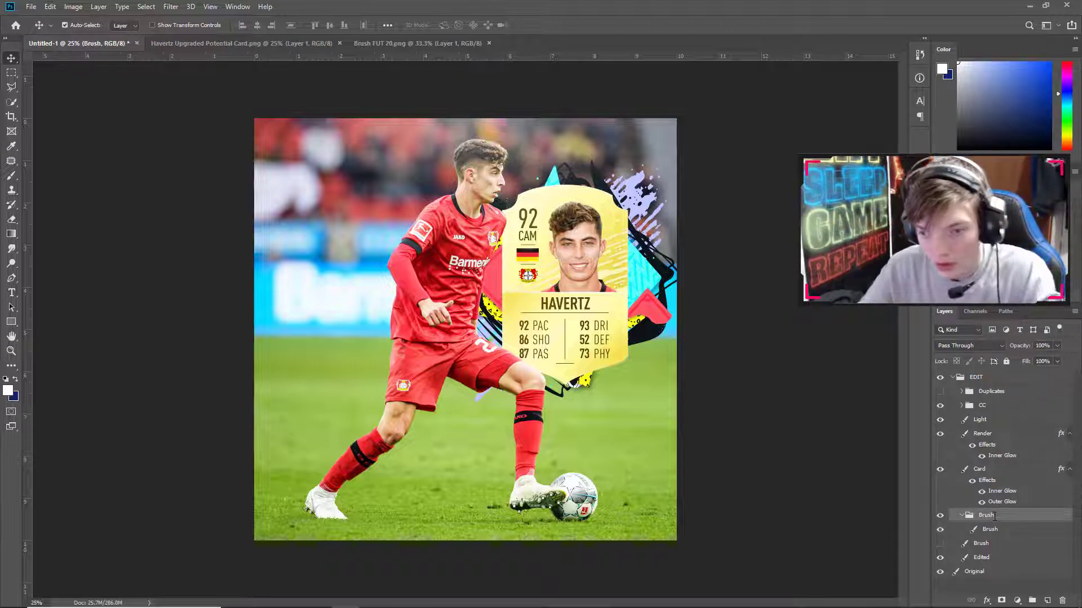
# Step: Add a Hue/Saturation adjustment clipped to the Brush layer inside the Brush group and desaturate the texture to greyscale
pyautogui.click(992, 528)
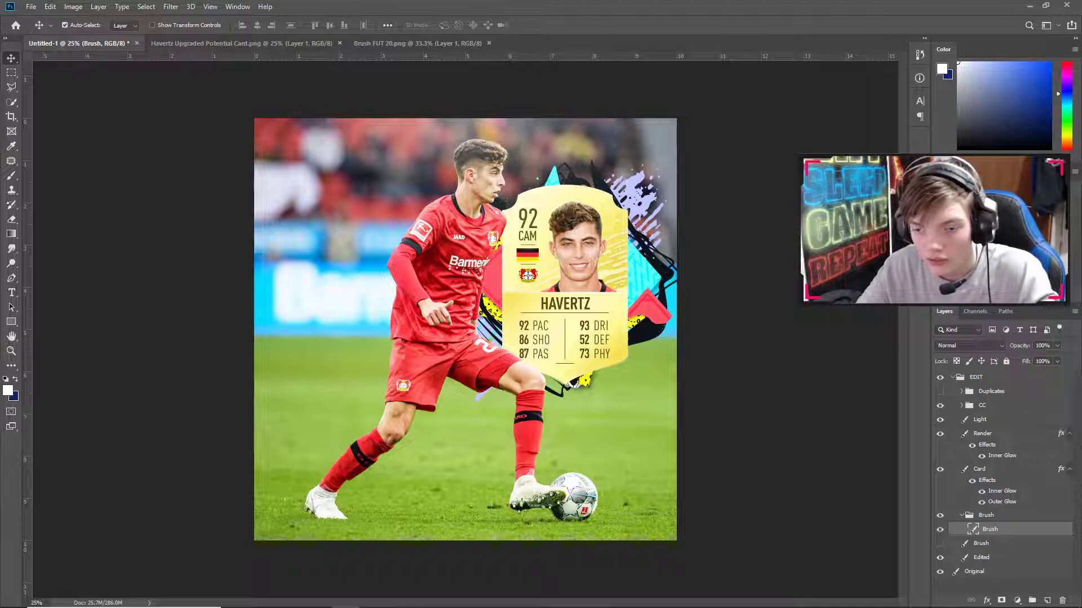
pyautogui.hotkey('ctrl', 'u')
pyautogui.rightClick(1019, 528)
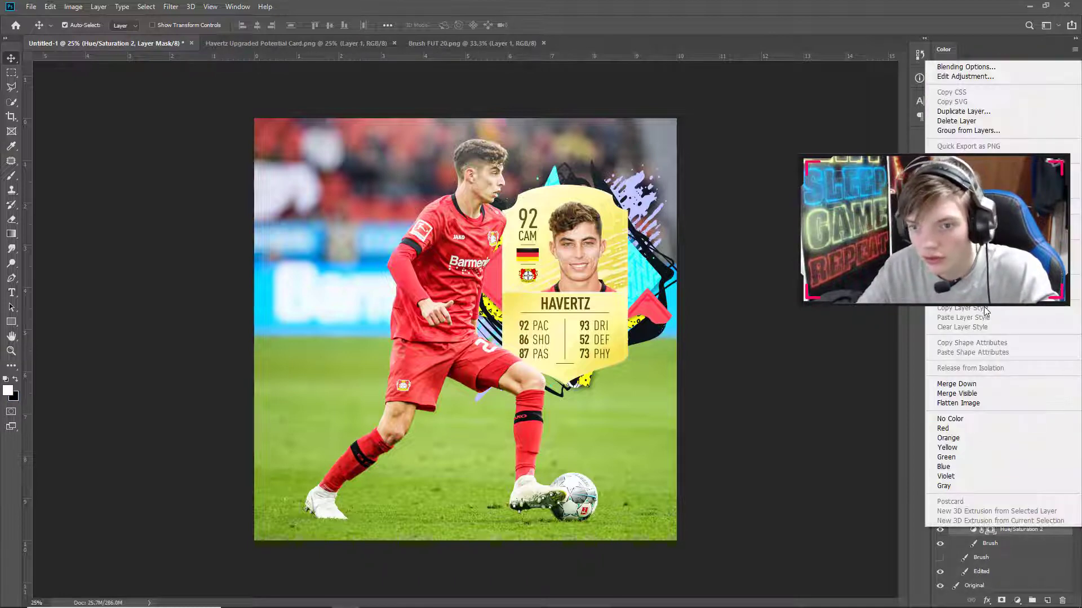
pyautogui.press('Escape')
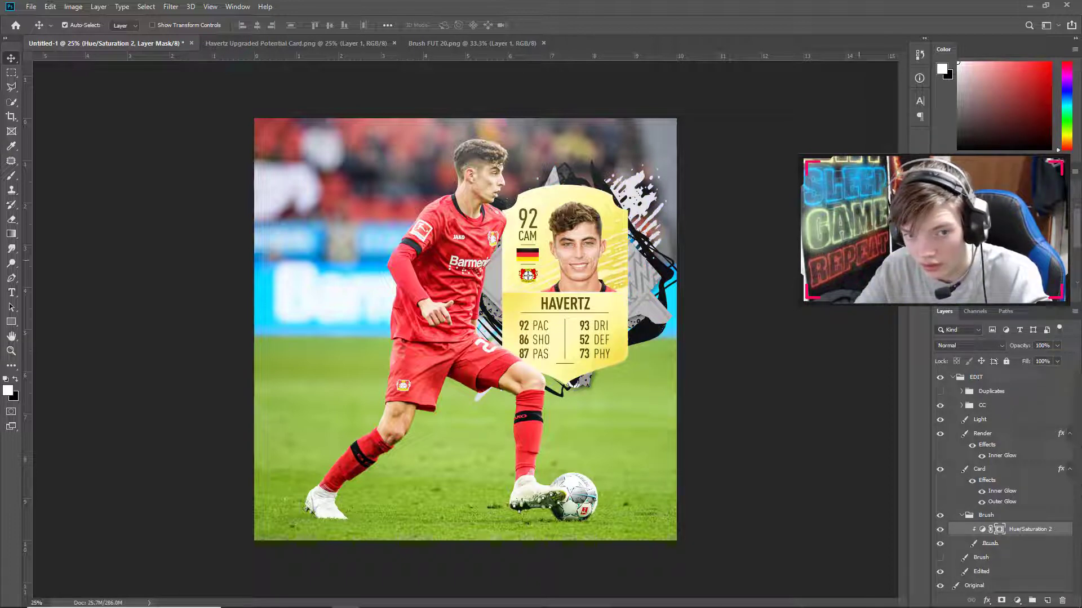
# Step: Set the blend mode of the Brush layer inside the Brush group to Multiply
pyautogui.click(1009, 543)
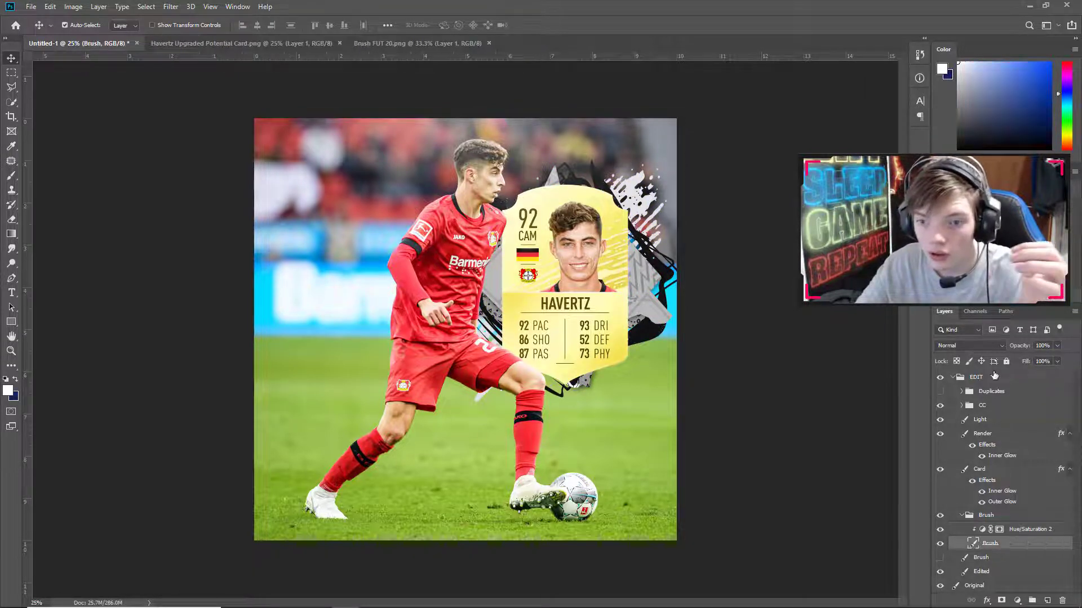
pyautogui.click(981, 345)
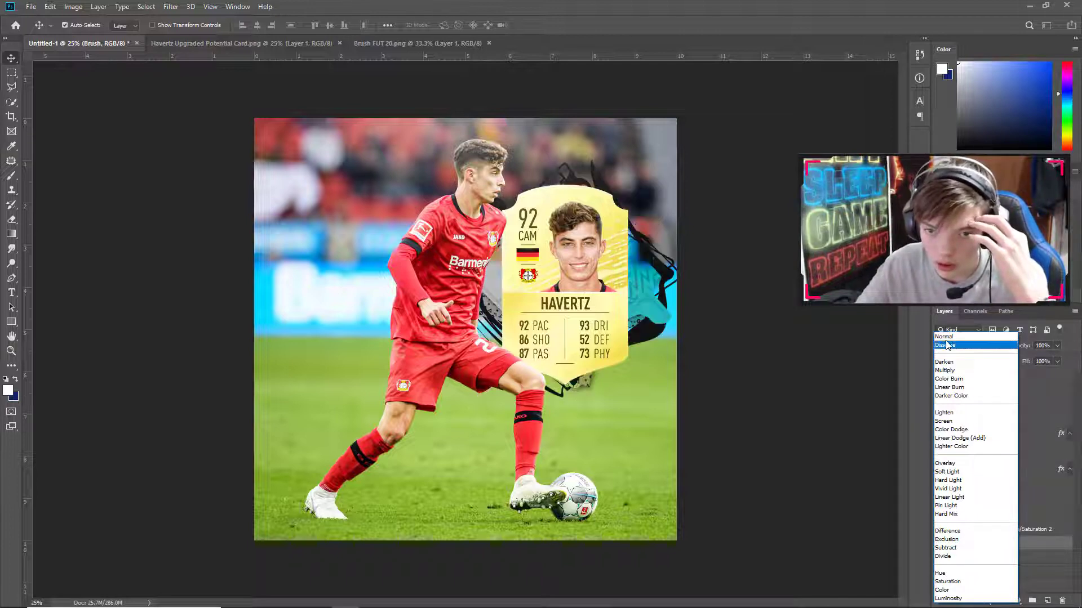
pyautogui.click(947, 337)
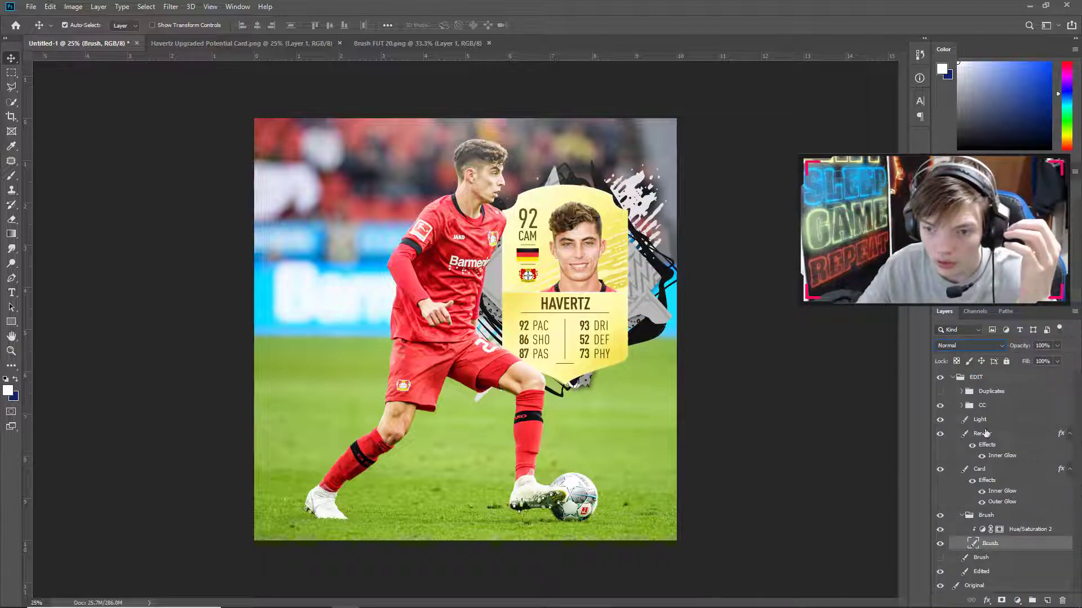
pyautogui.click(976, 343)
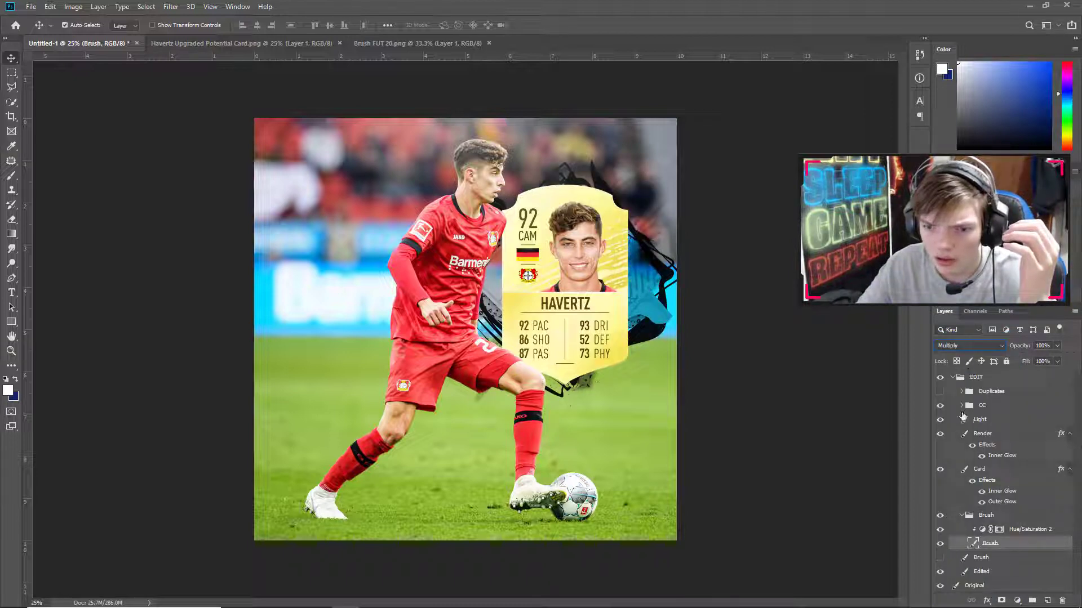
# Step: Add a new clipped layer named Gold Colour directly above the Hue/Saturation adjustment in the Brush group
pyautogui.click(1022, 533)
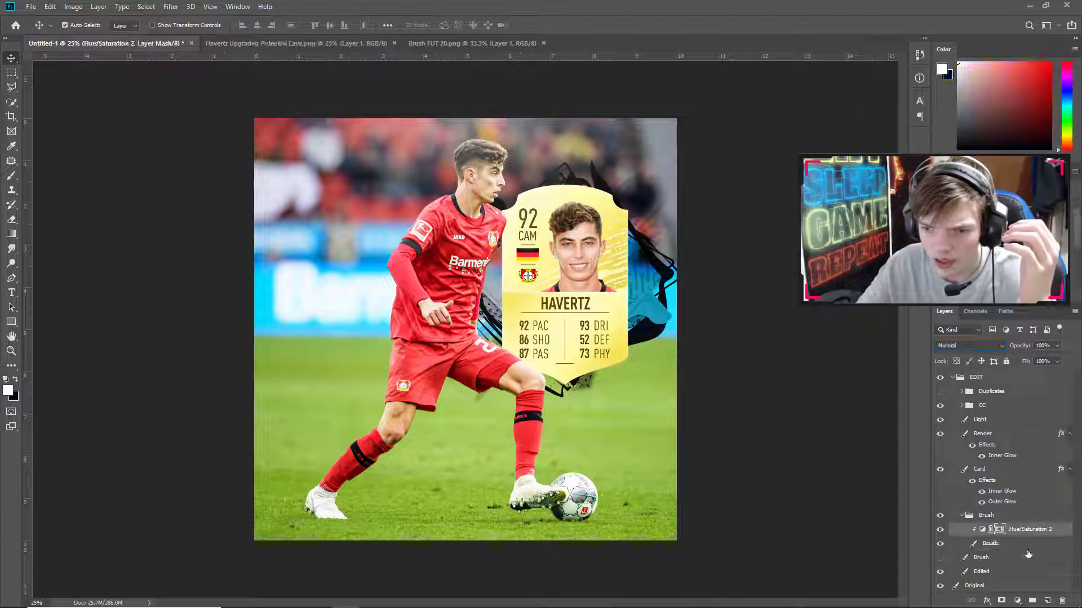
pyautogui.click(1048, 599)
pyautogui.rightClick(998, 529)
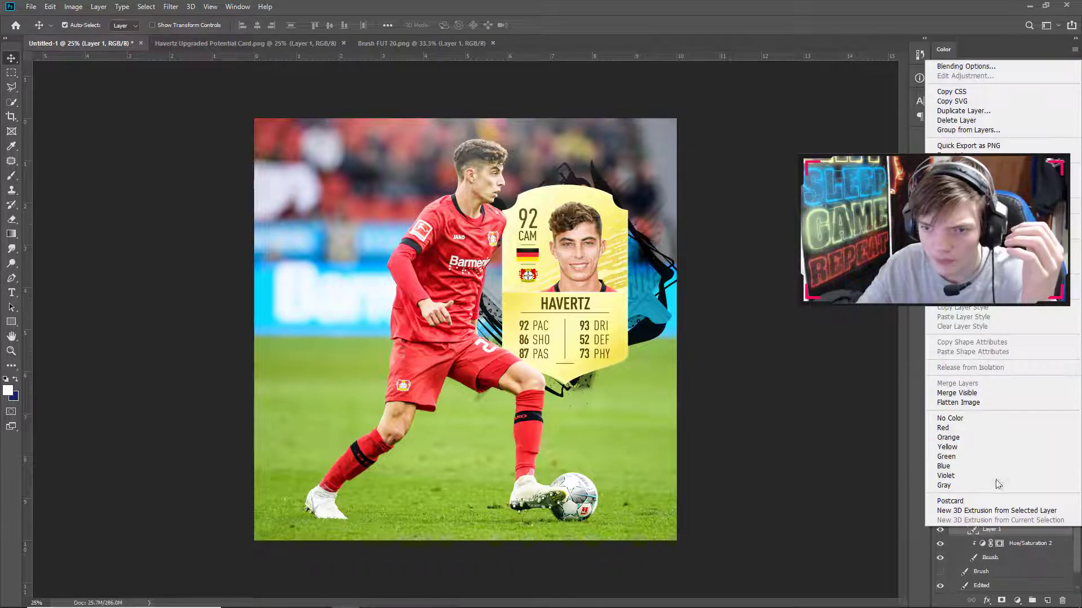
pyautogui.press('Escape')
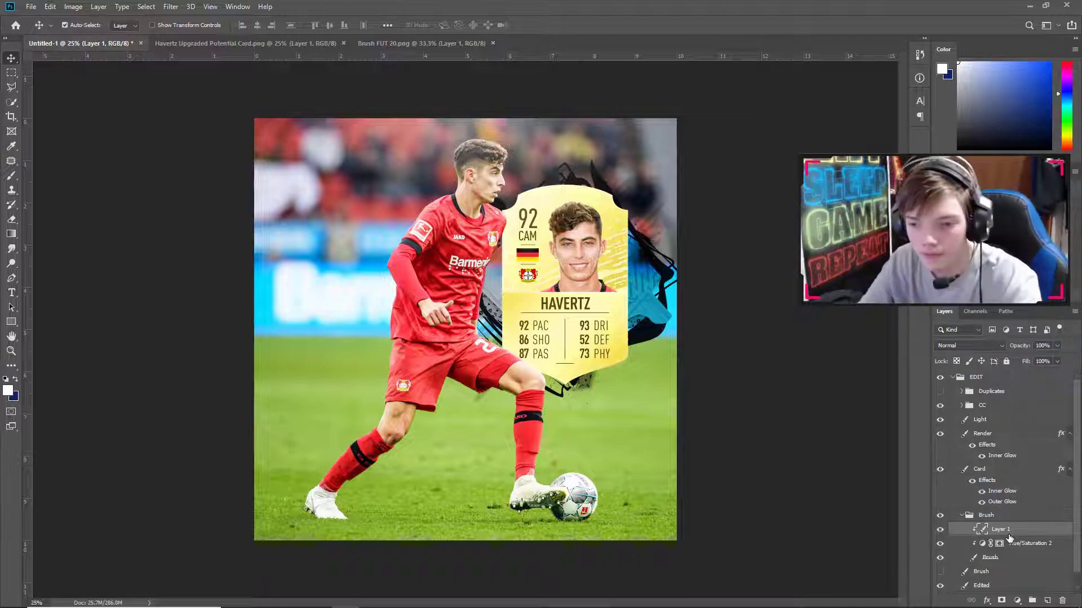
pyautogui.doubleClick(1008, 531)
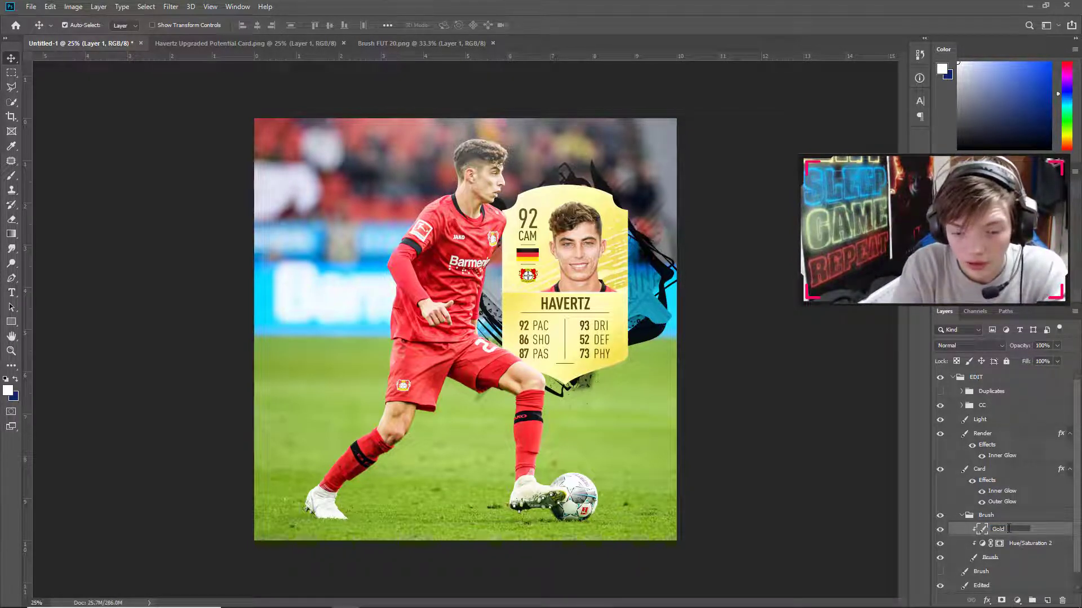
pyautogui.write('Gold Colour')
pyautogui.press('Return')
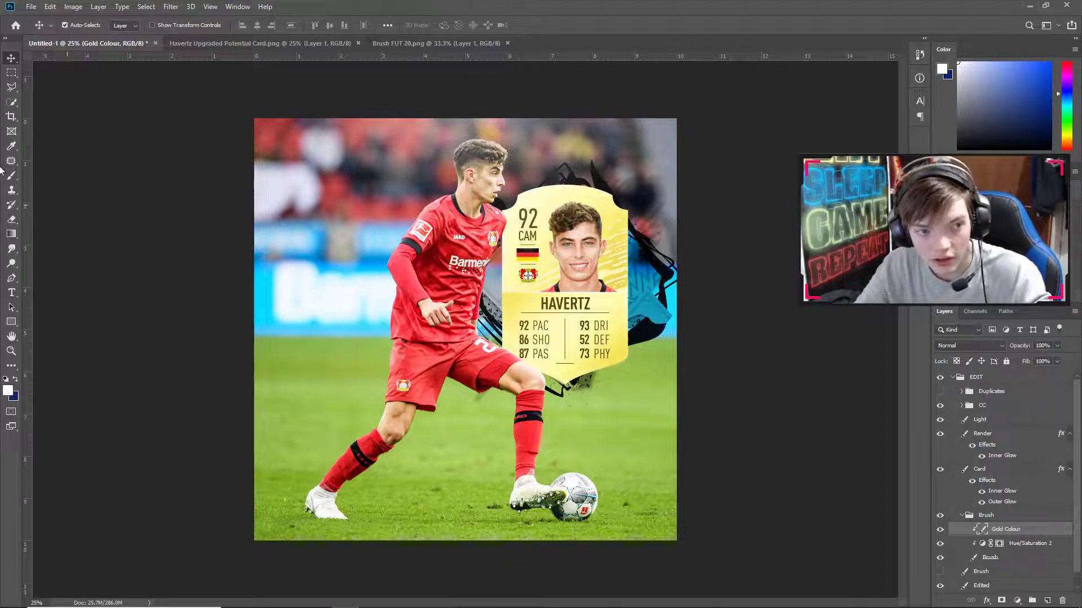
# Step: Sample a gold tone from the player card as the foreground colour
pyautogui.click(12, 146)
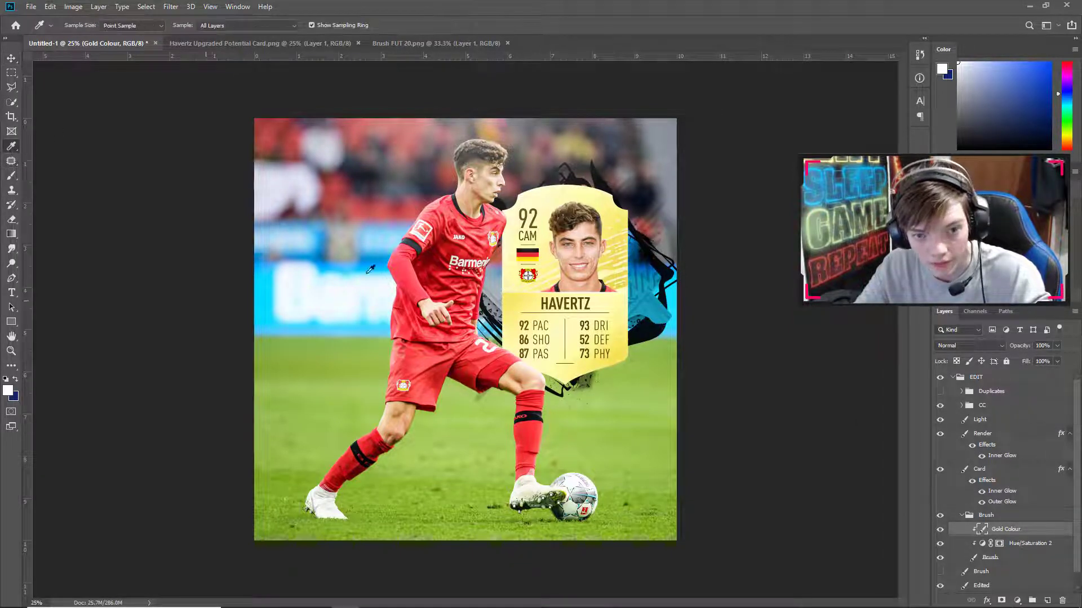
pyautogui.click(525, 295)
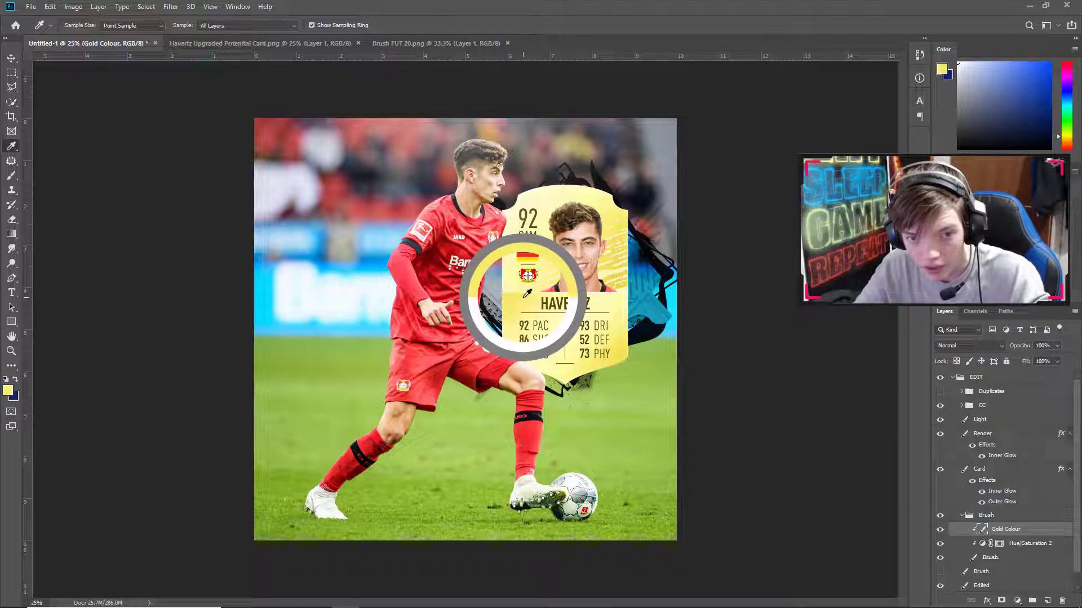
pyautogui.moveTo(525, 295); pyautogui.dragTo(526, 297)
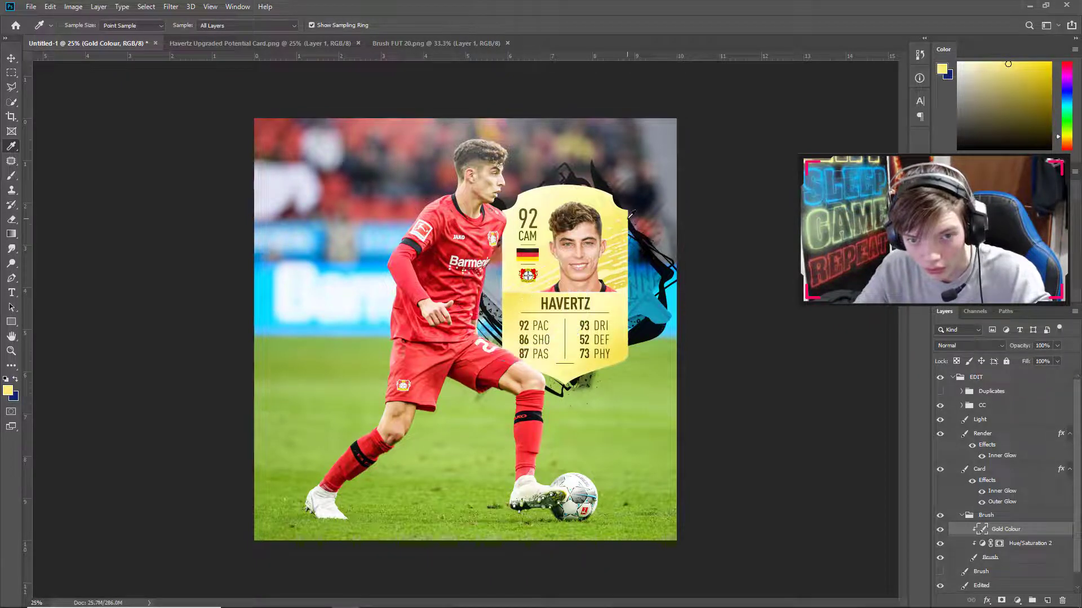
pyautogui.moveTo(630, 214); pyautogui.dragTo(624, 221)
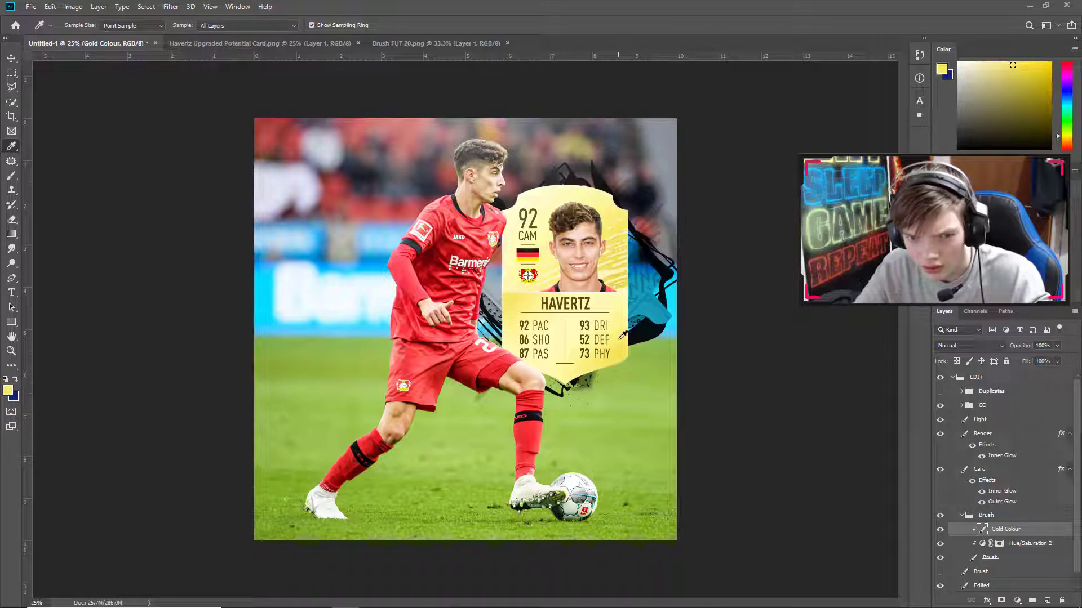
pyautogui.click(599, 300)
pyautogui.moveTo(522, 297); pyautogui.dragTo(521, 297)
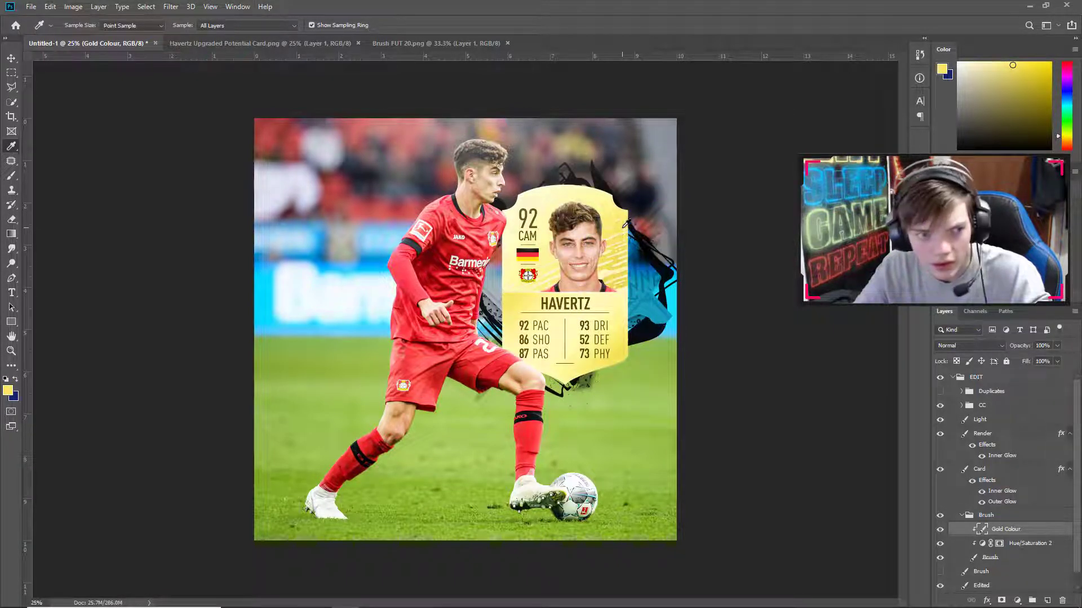
# Step: Paint gold over the brush texture around the card on the Gold Colour layer with a soft round brush of 1811 px
pyautogui.click(11, 175)
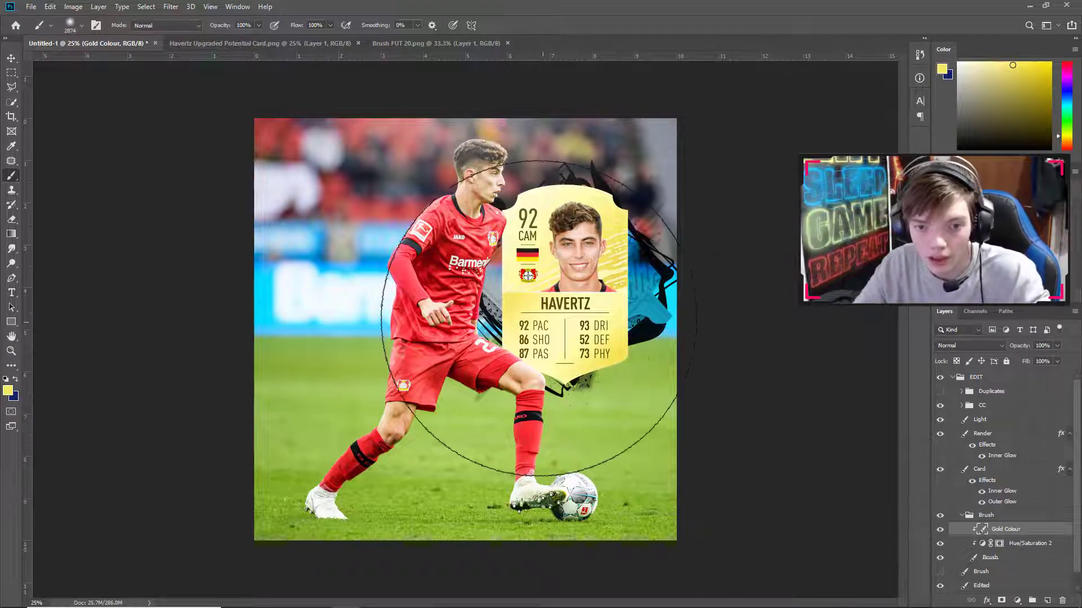
pyautogui.rightClick(532, 366)
pyautogui.moveTo(665, 341); pyautogui.dragTo(653, 342)
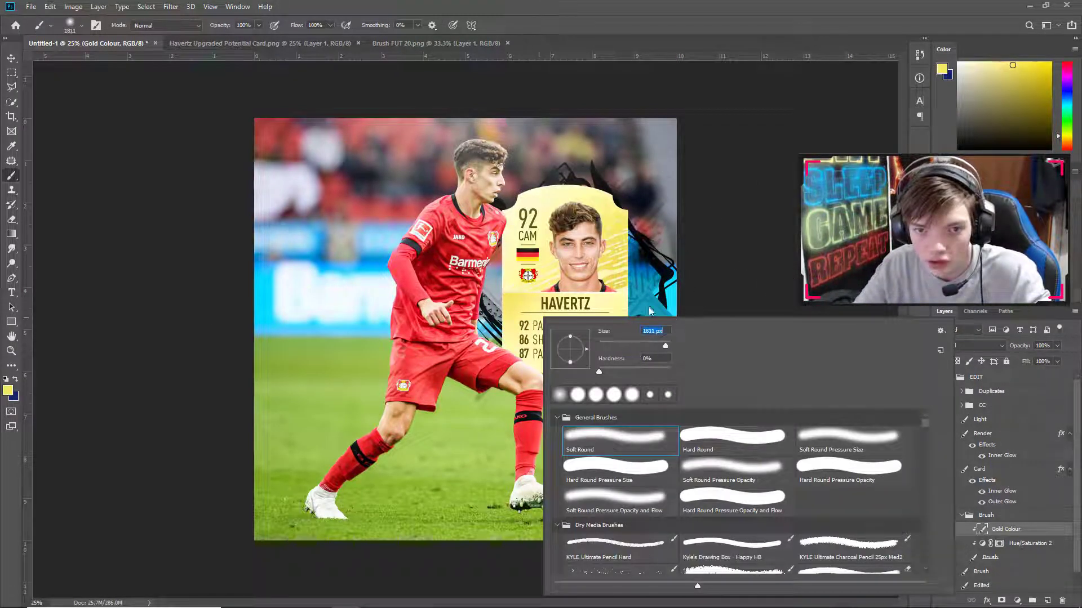
pyautogui.press('Return')
pyautogui.click(540, 327)
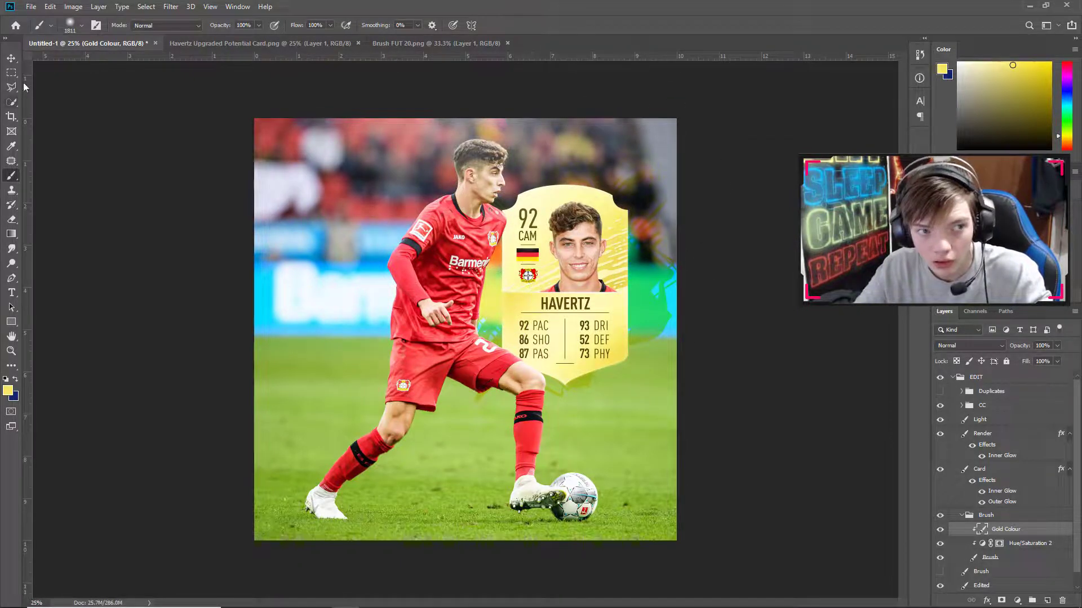
# Step: Set the blend mode of the Brush layer inside the Brush group back to Normal
pyautogui.press('v')
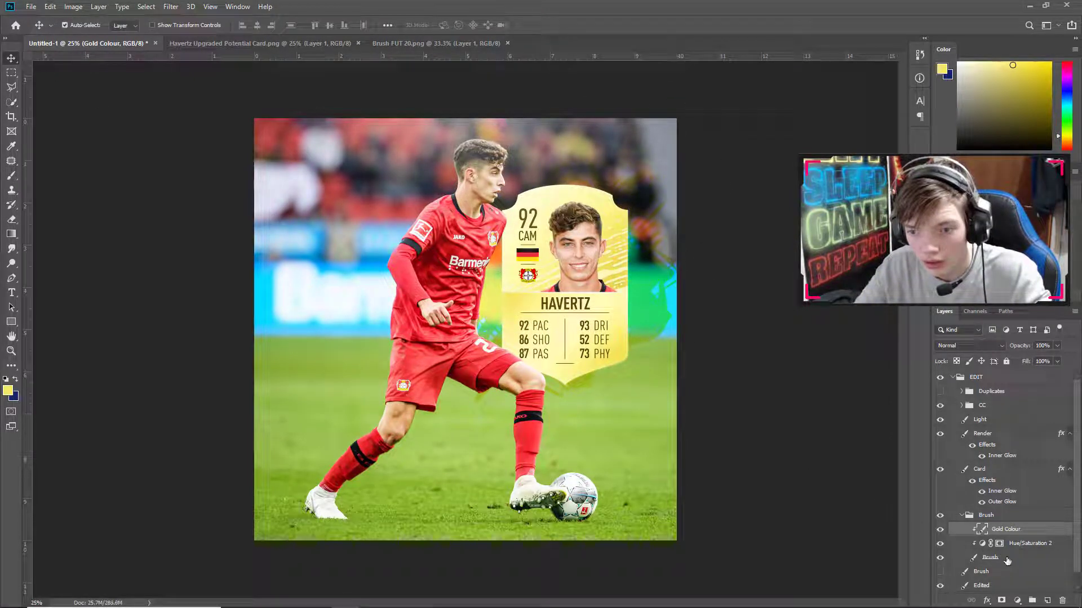
pyautogui.click(1007, 561)
pyautogui.click(983, 344)
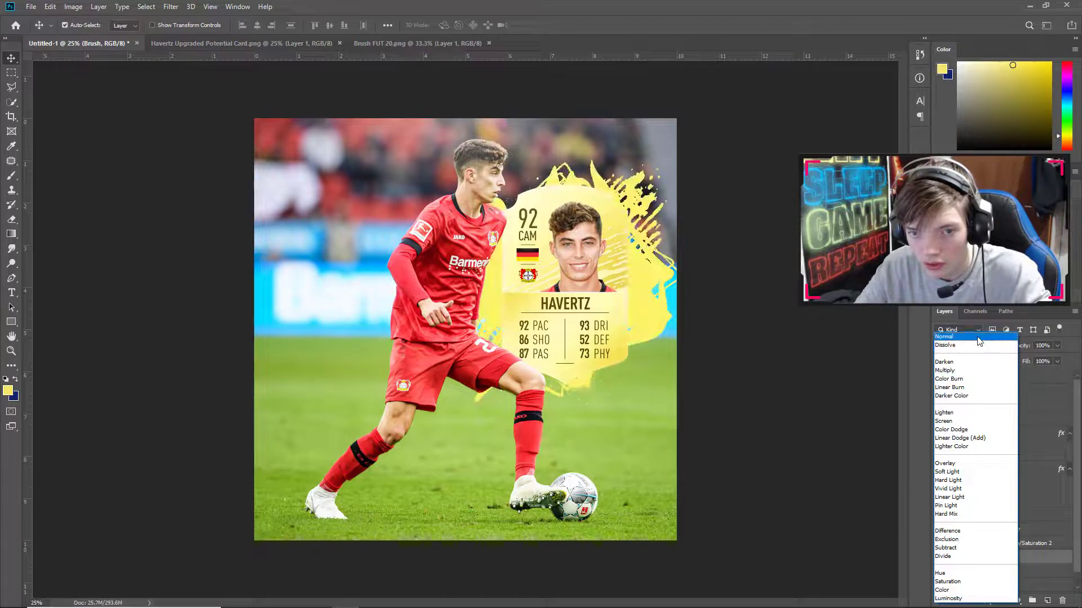
pyautogui.click(977, 338)
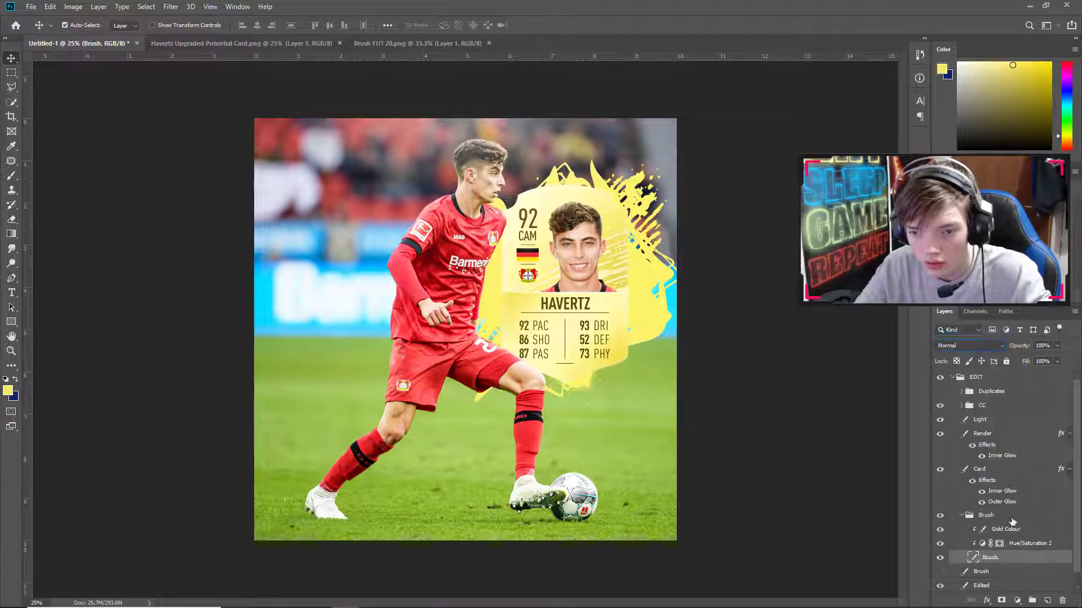
# Step: Set the blend mode of the Gold Colour layer to Multiply and deselect the layer
pyautogui.click(1014, 528)
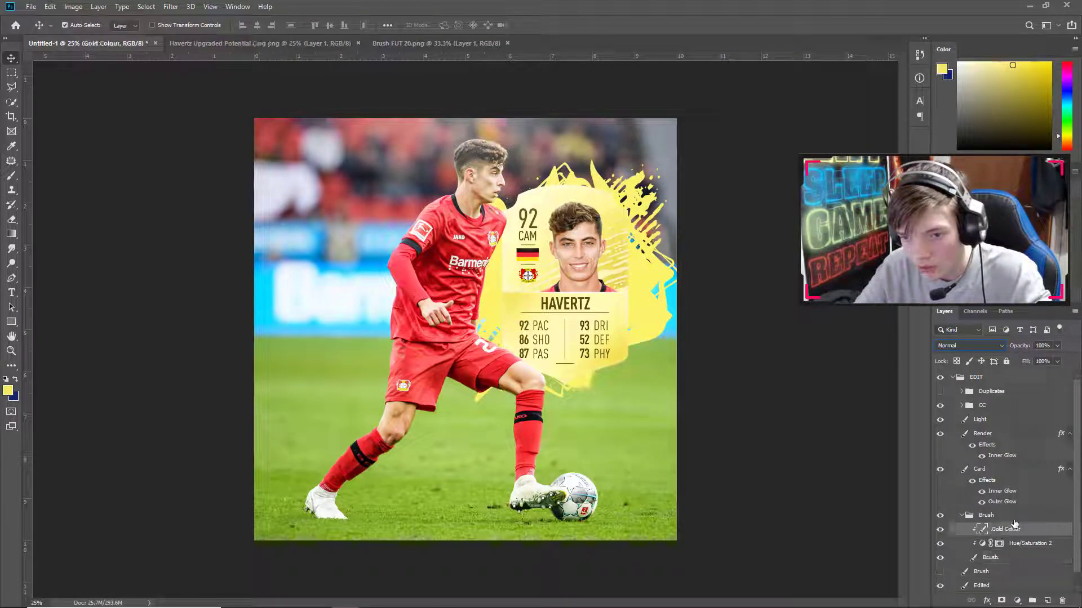
pyautogui.click(965, 346)
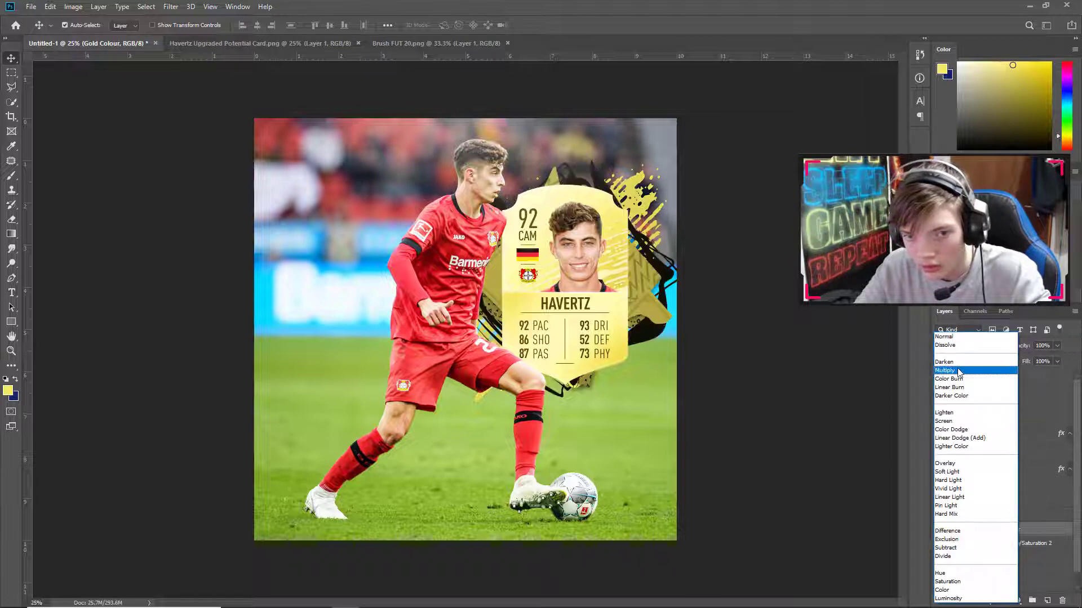
pyautogui.press('Escape')
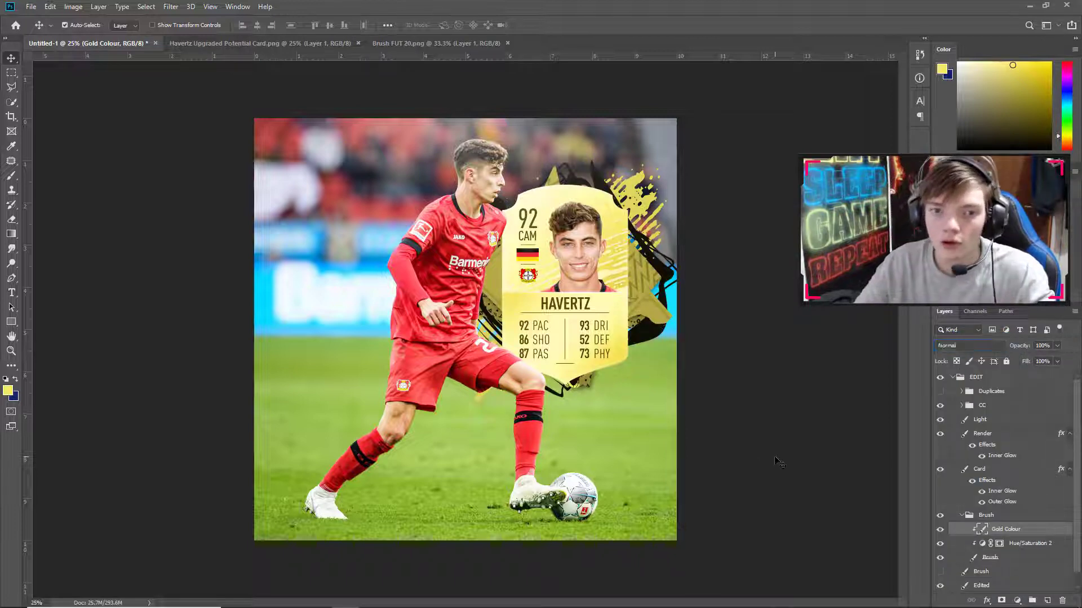
pyautogui.click(779, 462)
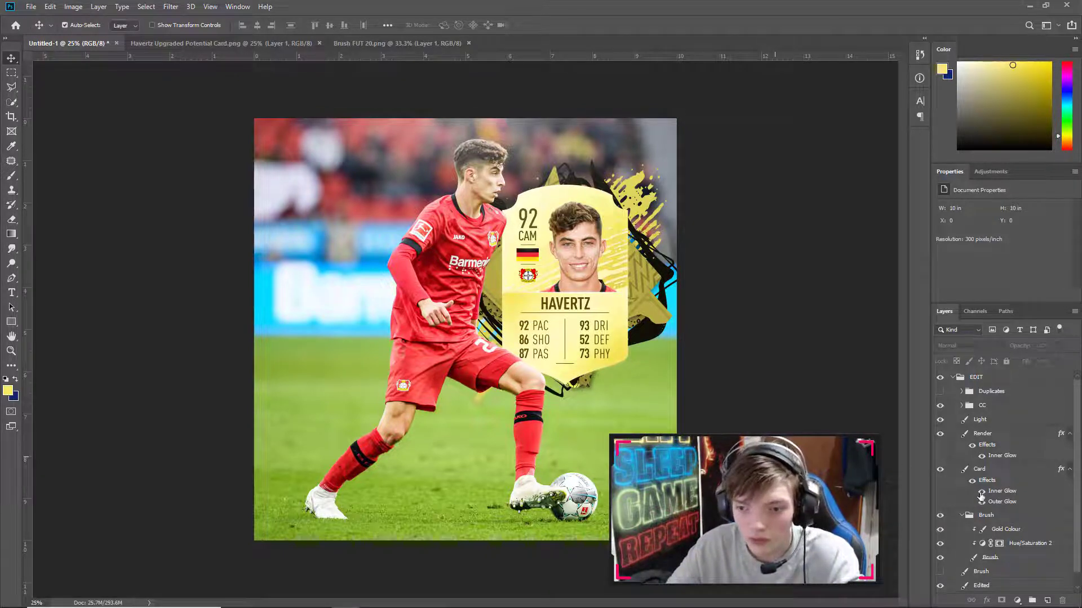
# Step: Add a new layer named Overlay directly above Gold Colour in the Brush group and make it a clipping mask
pyautogui.click(1019, 530)
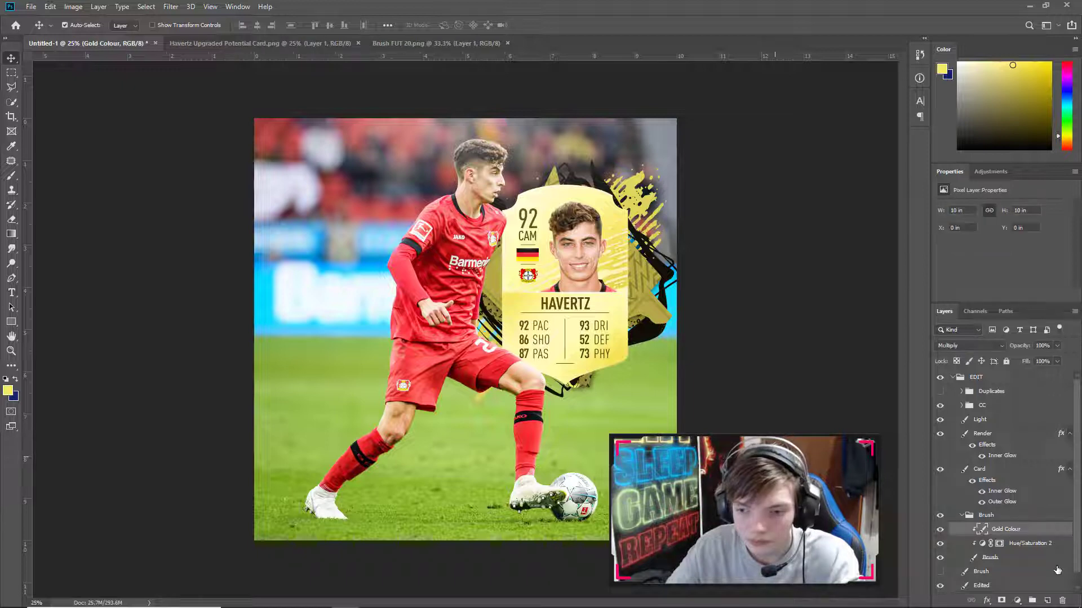
pyautogui.click(1052, 601)
pyautogui.doubleClick(989, 529)
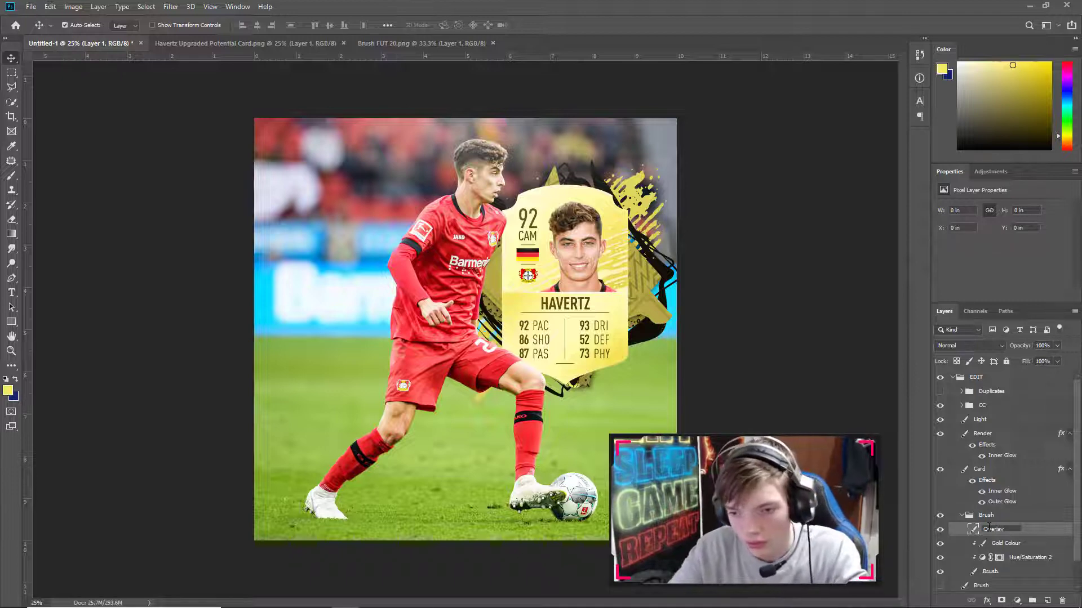
pyautogui.write('Overlay')
pyautogui.press('Return')
pyautogui.rightClick(1014, 530)
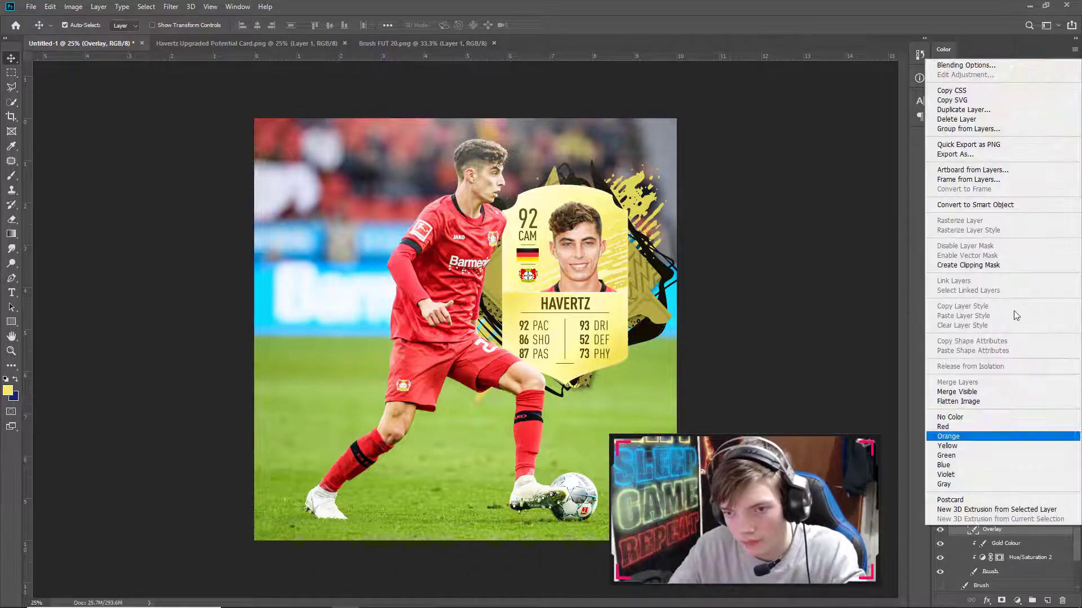
pyautogui.click(1002, 268)
# Step: Choose white as the foreground colour, set the Overlay layer's blend mode to Overlay and take up the Brush tool
pyautogui.click(958, 63)
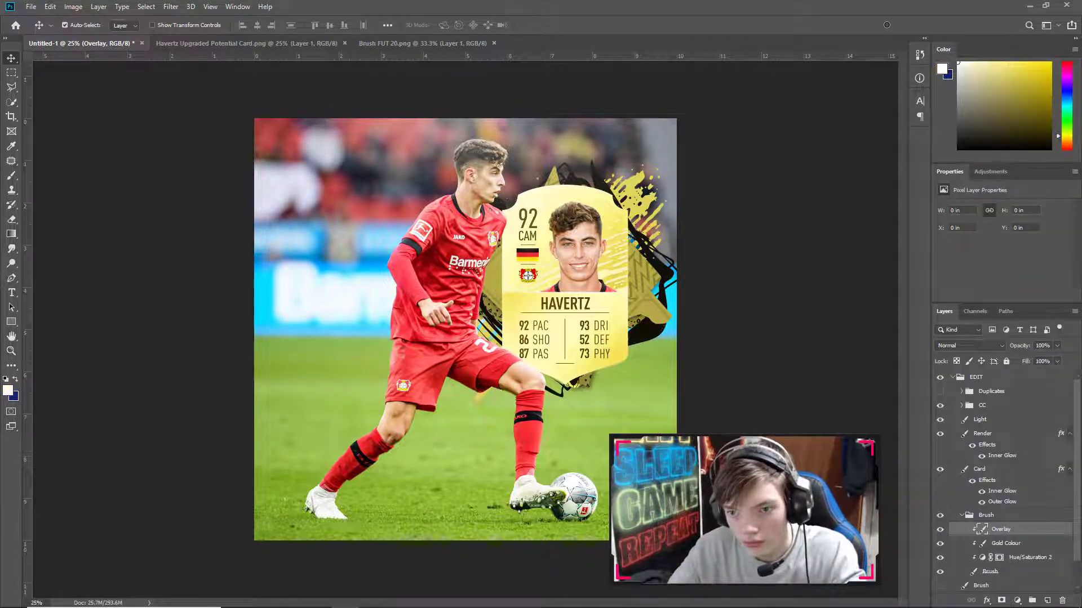
pyautogui.click(968, 345)
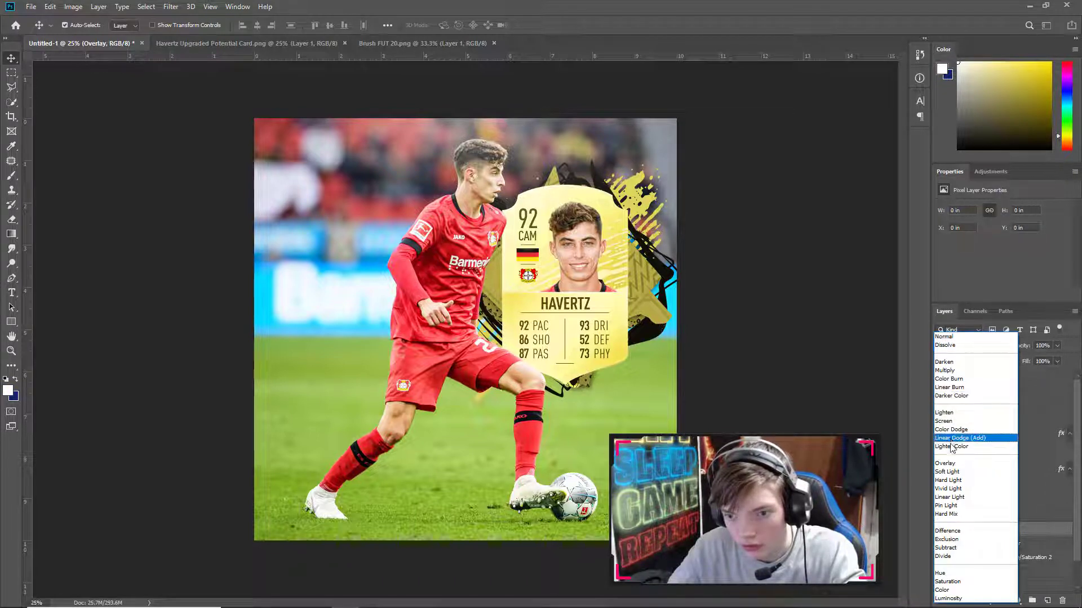
pyautogui.click(958, 463)
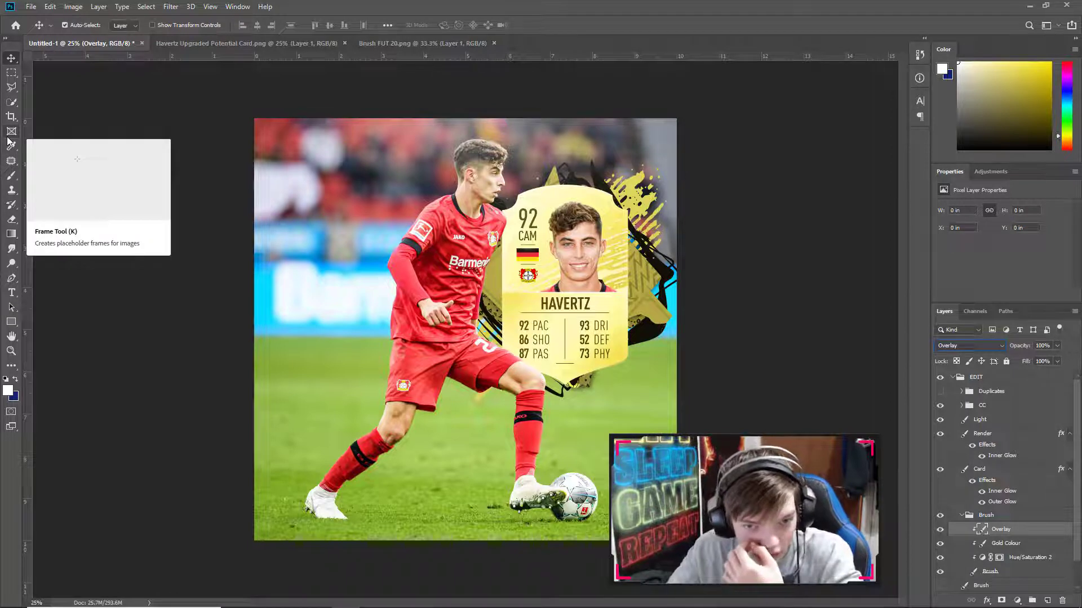
pyautogui.click(12, 176)
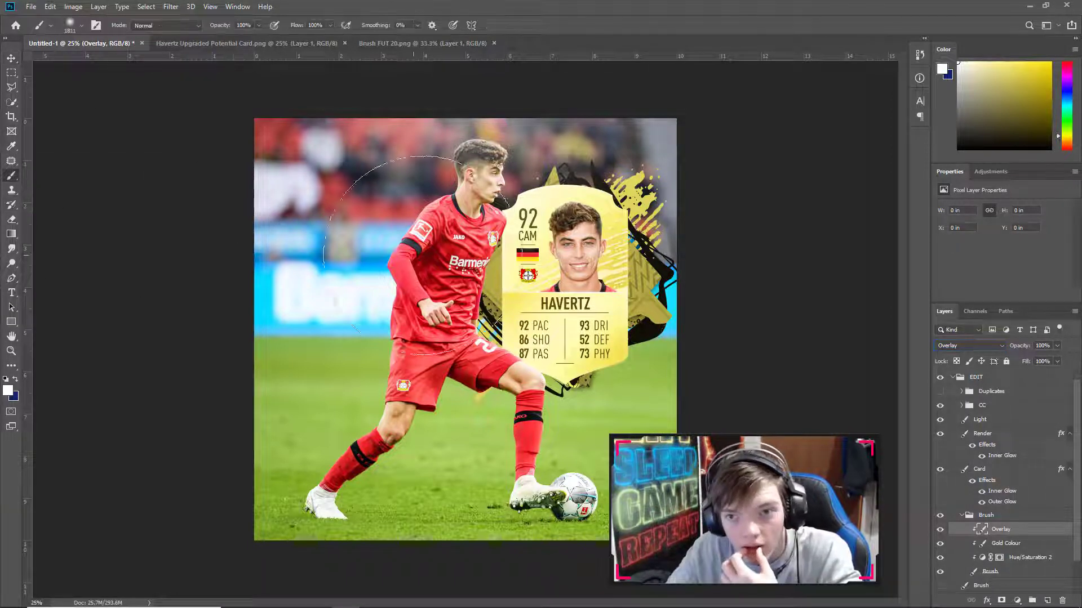
pyautogui.click(558, 282)
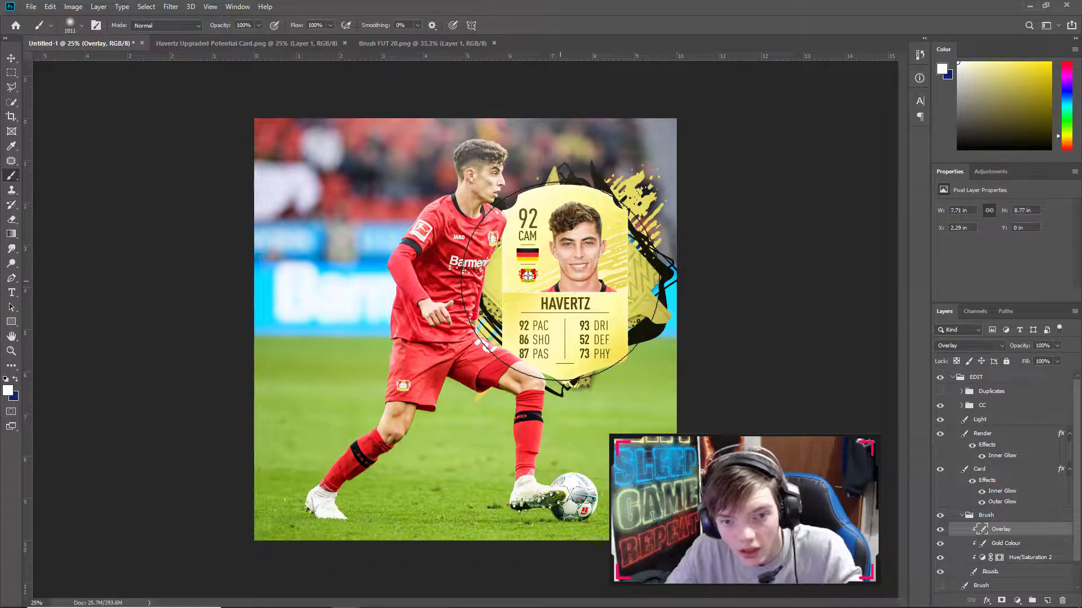
pyautogui.hotkey('ctrl', 'z')
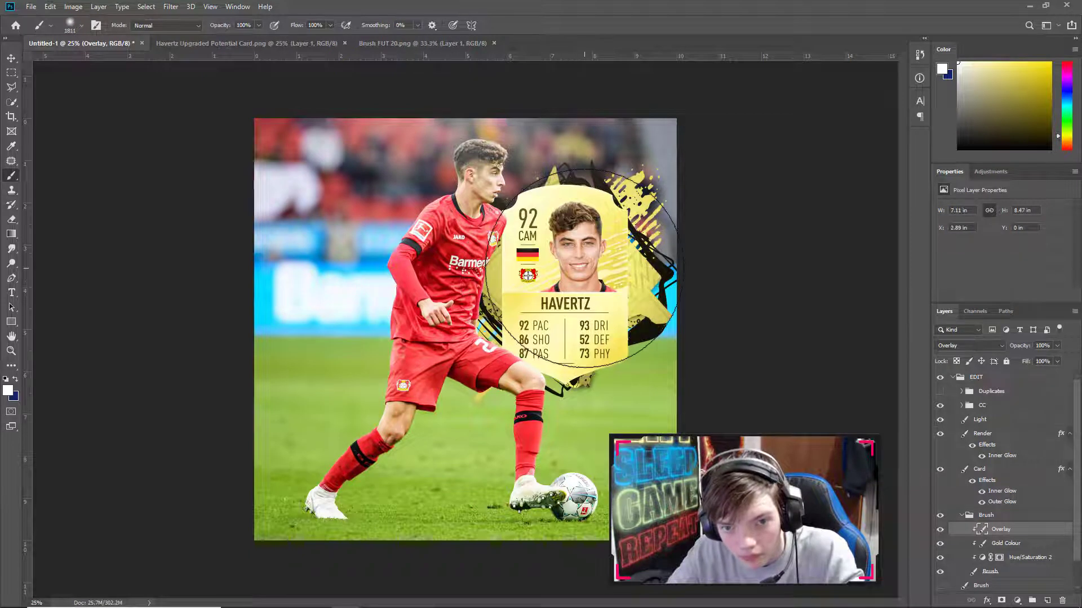
pyautogui.click(576, 263)
pyautogui.hotkey('ctrl', 'z')
# Step: Paint soft white light around the card on the Overlay layer to brighten the gold brush texture
pyautogui.click(567, 285)
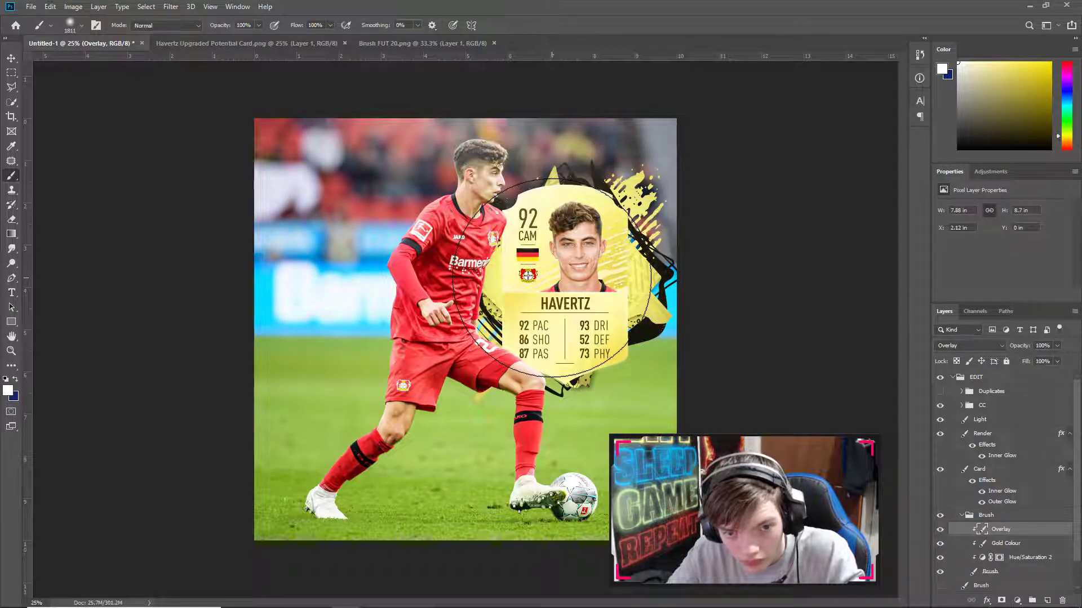
pyautogui.moveTo(582, 310); pyautogui.dragTo(562, 325)
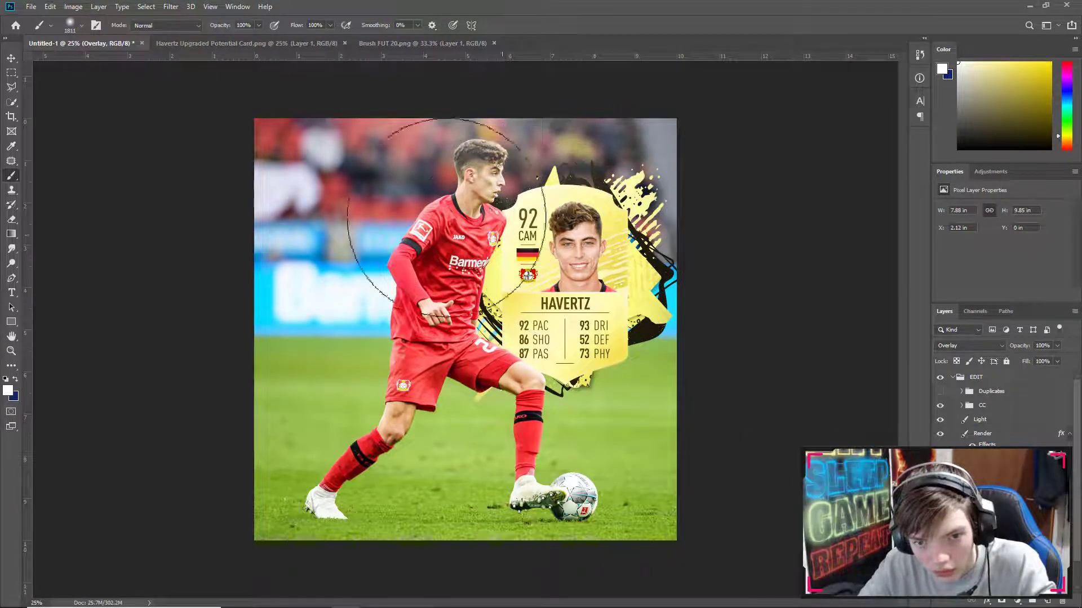
pyautogui.click(12, 58)
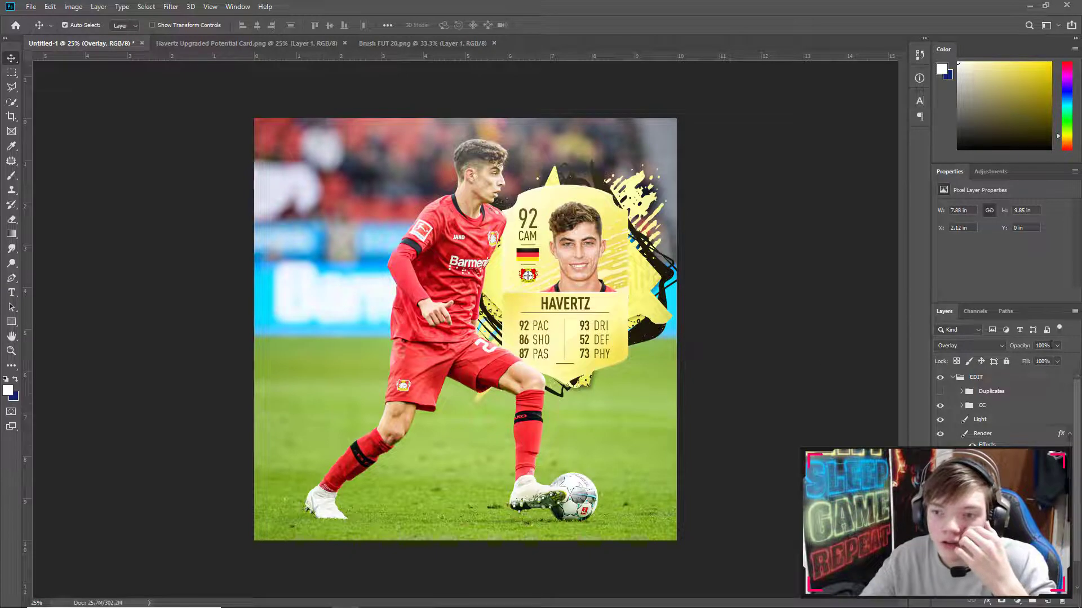
pyautogui.click(1057, 346)
pyautogui.moveTo(1060, 359)
pyautogui.mouseDown()
pyautogui.moveTo(1020, 356)
pyautogui.moveTo(1060, 359)
pyautogui.mouseUp()
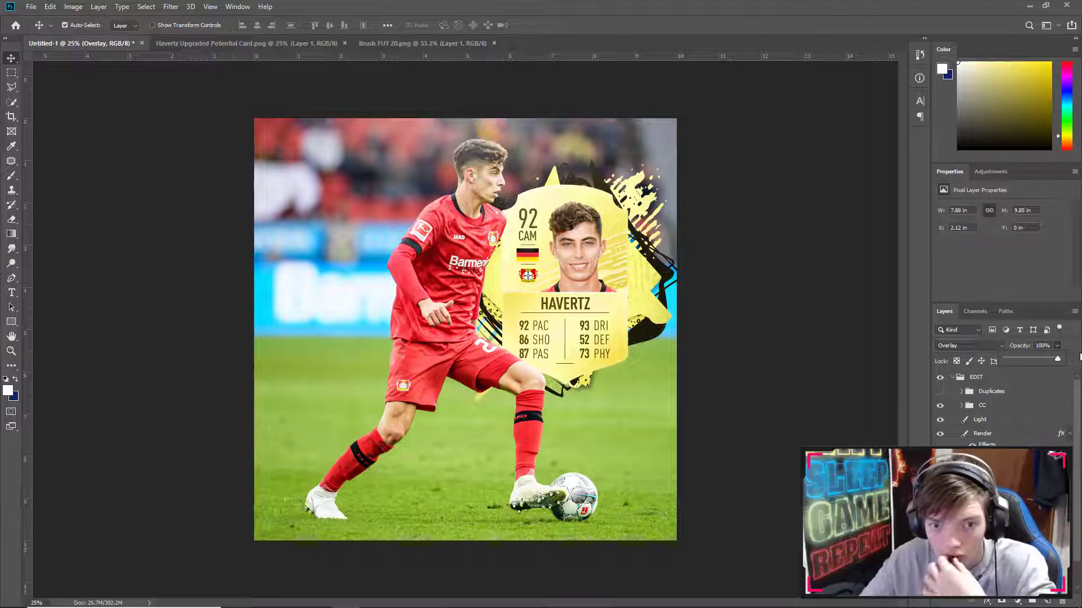
pyautogui.hotkey('ctrl', 'alt', 'a')
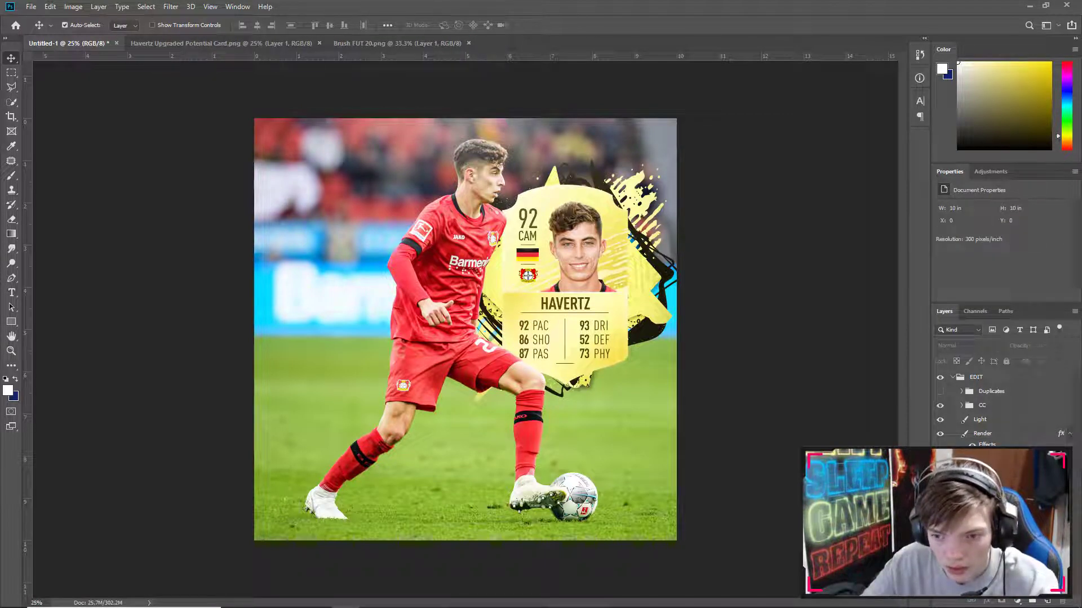
# Step: Add a new layer named Shadow between the Card layer and the Brush group
pyautogui.click(991, 469)
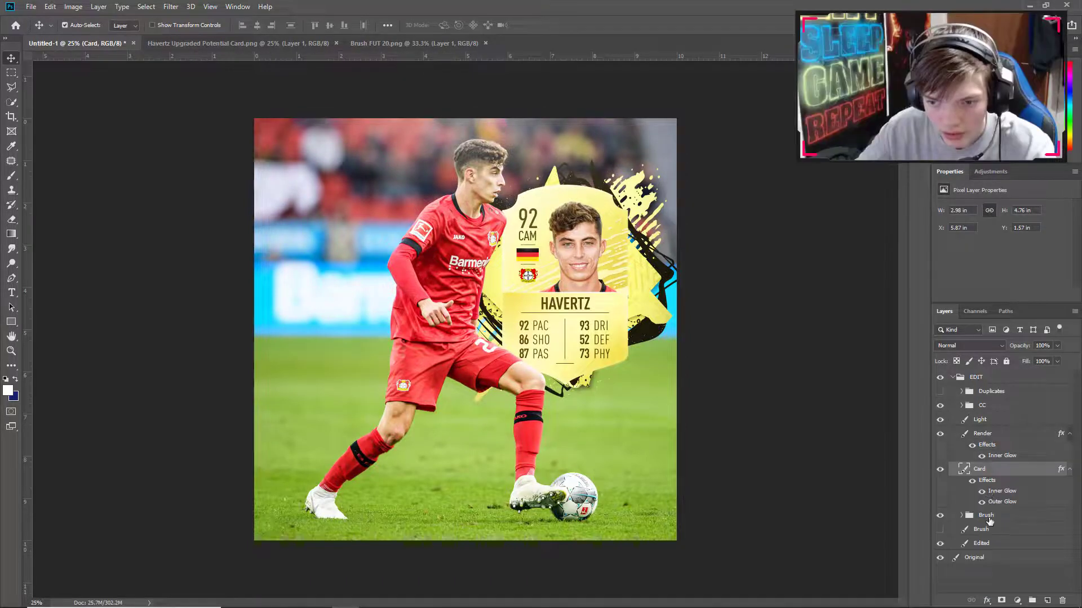
pyautogui.click(990, 517)
pyautogui.hotkey('ctrl', 'shift', 'alt', 'n')
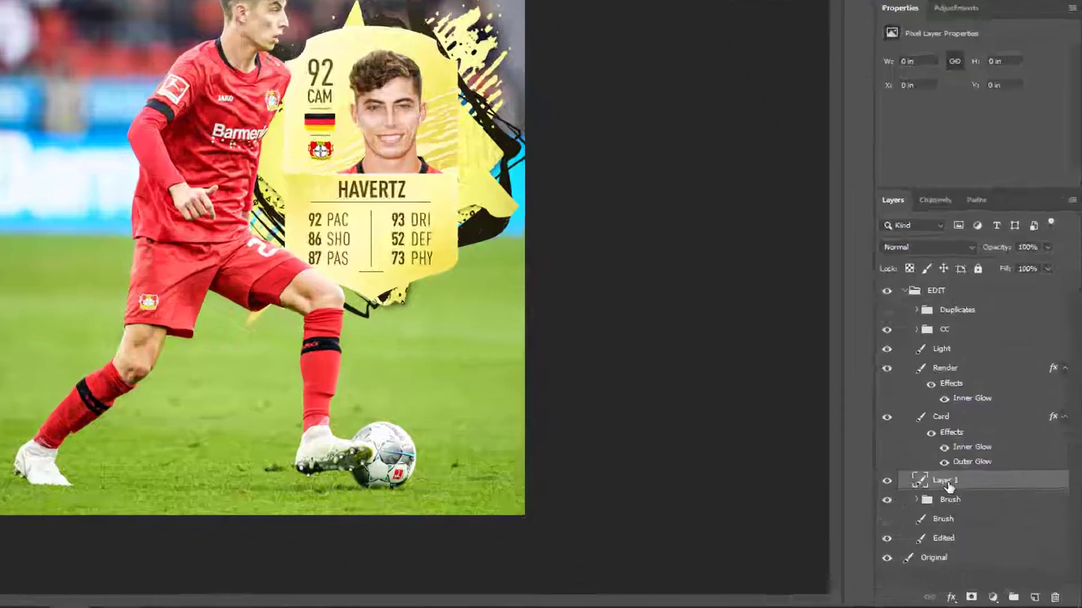
pyautogui.doubleClick(985, 515)
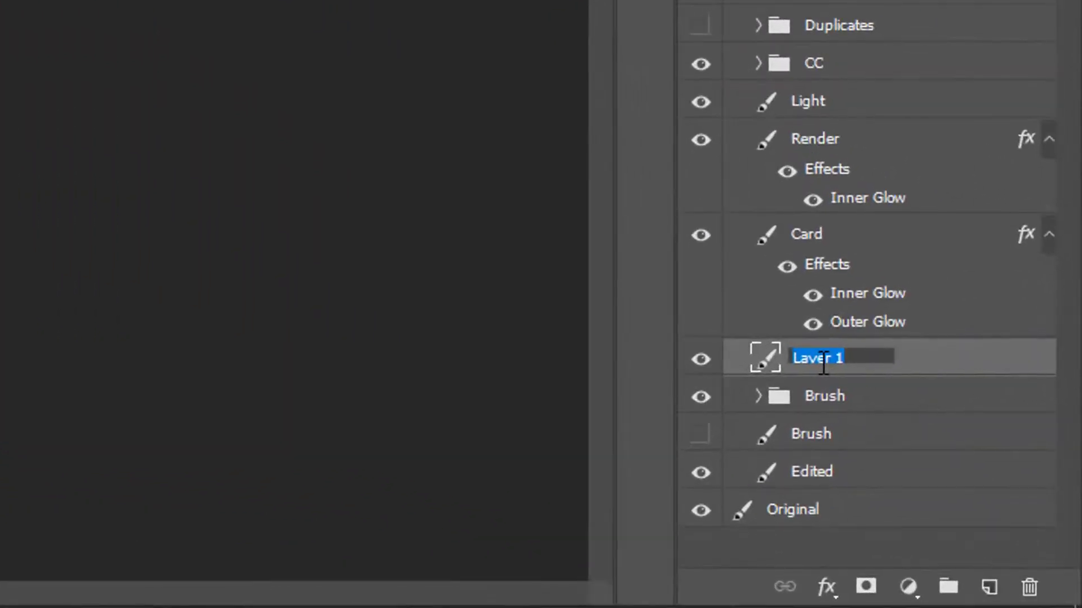
pyautogui.write('Shadow')
pyautogui.press('Return')
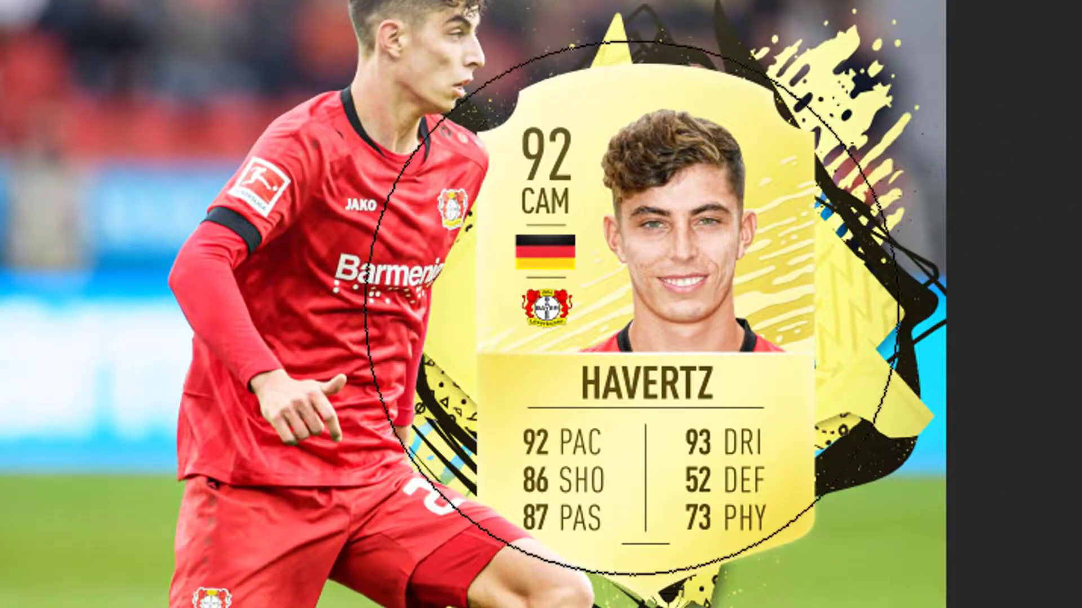
# Step: Set the soft round brush to a size of 511 px with 0% hardness for painting on the Shadow layer
pyautogui.rightClick(645, 388)
pyautogui.moveTo(968, 383)
pyautogui.mouseDown()
pyautogui.moveTo(965, 374)
pyautogui.moveTo(967, 382)
pyautogui.mouseUp()
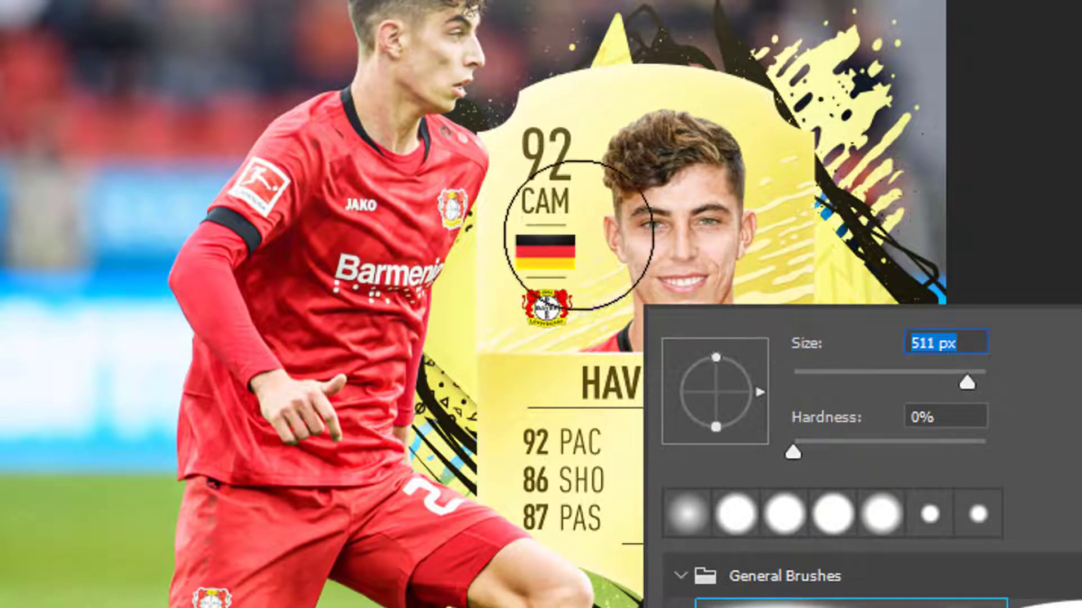
pyautogui.press('Return')
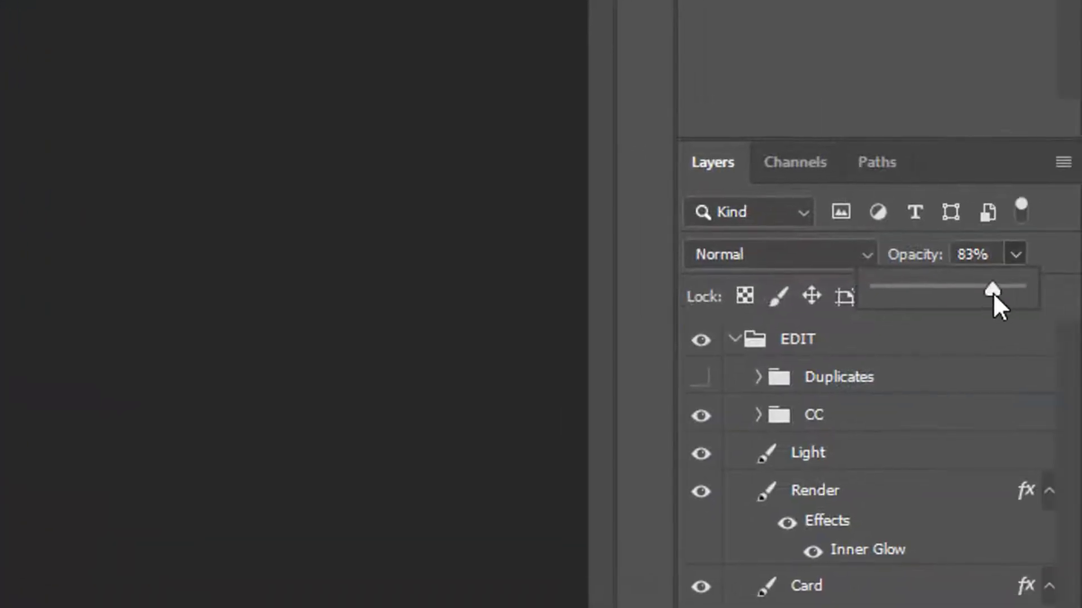
# Step: Lower the Shadow layer's opacity to 70% and deselect the layer
pyautogui.moveTo(992, 306); pyautogui.dragTo(1041, 360)
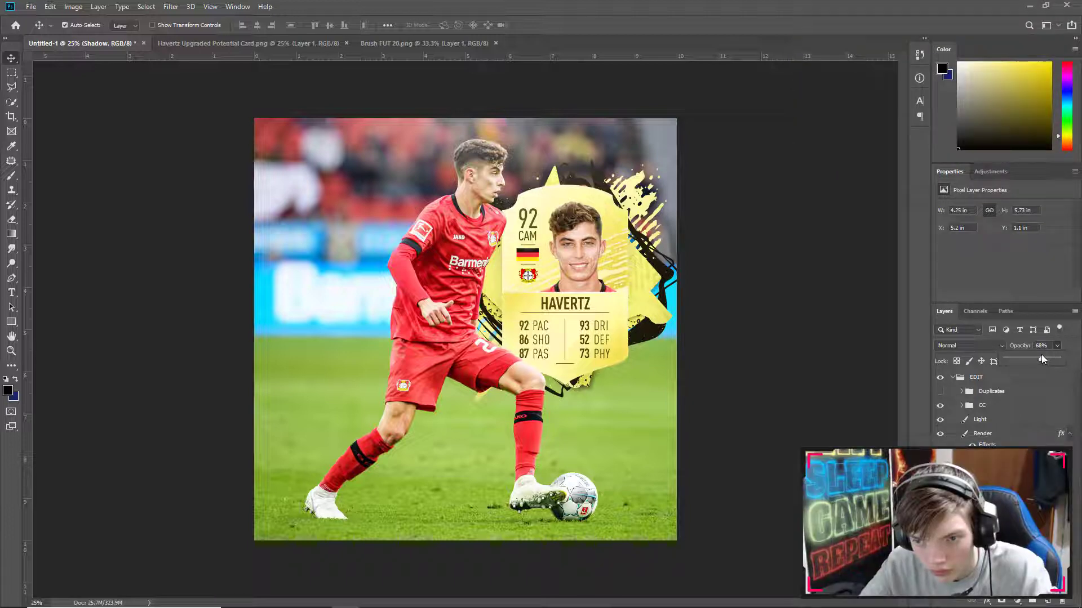
pyautogui.moveTo(1042, 354); pyautogui.dragTo(1042, 356)
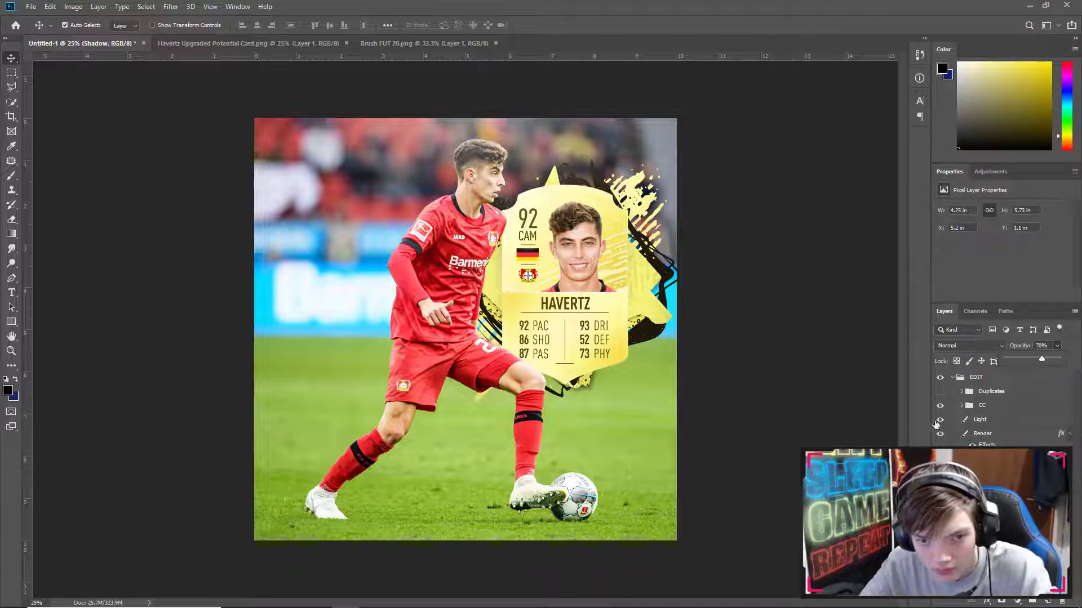
pyautogui.click(819, 445)
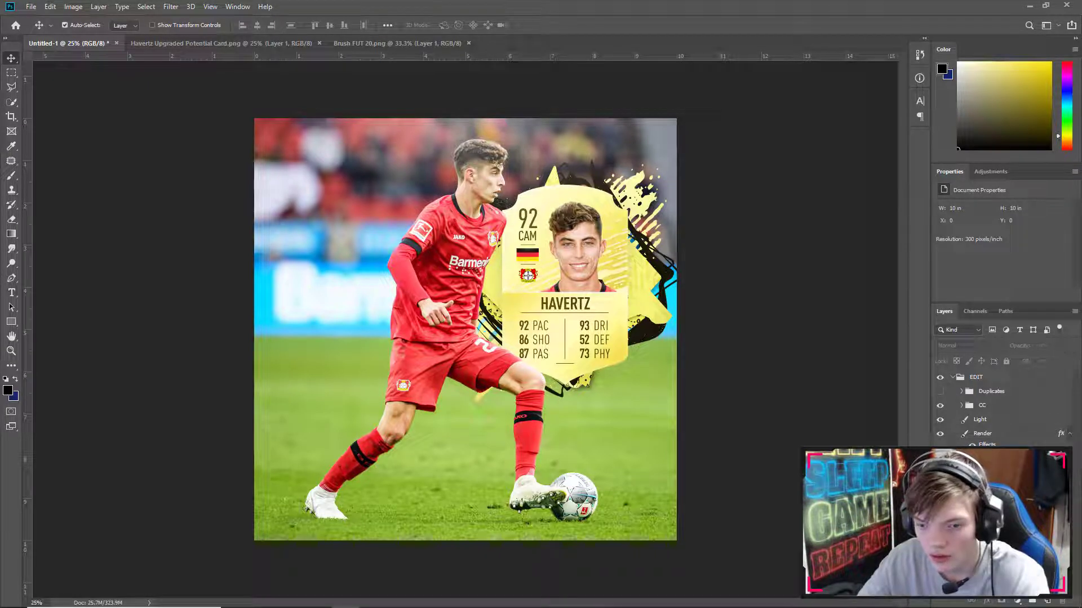
# Step: Undo the gold tint on the brush texture behind the card to bring back its original colours
pyautogui.hotkey('ctrl', 'z')
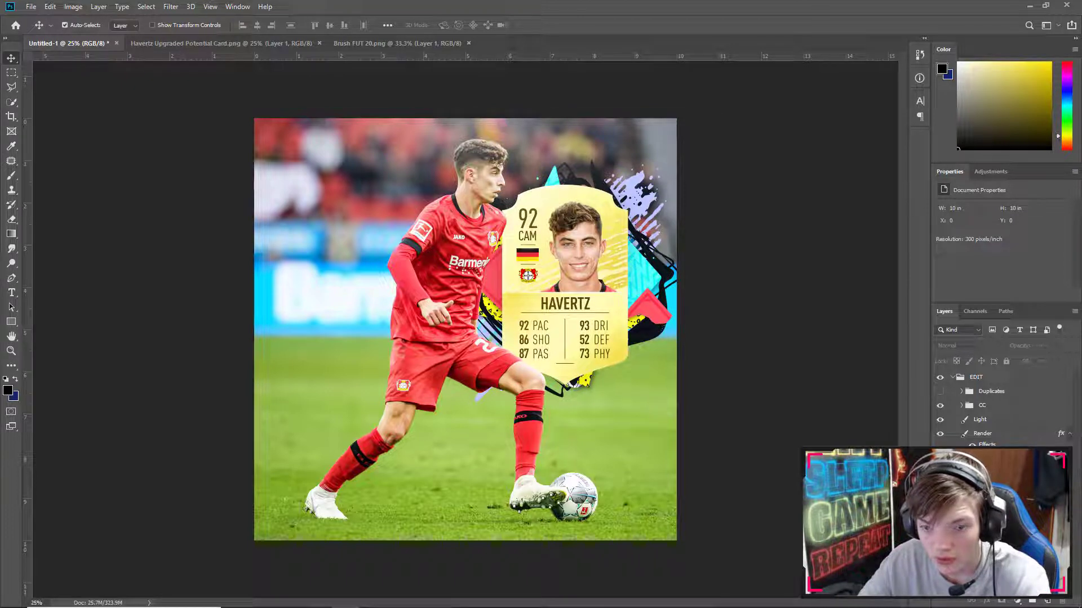
pyautogui.hotkey('ctrl', 'z')
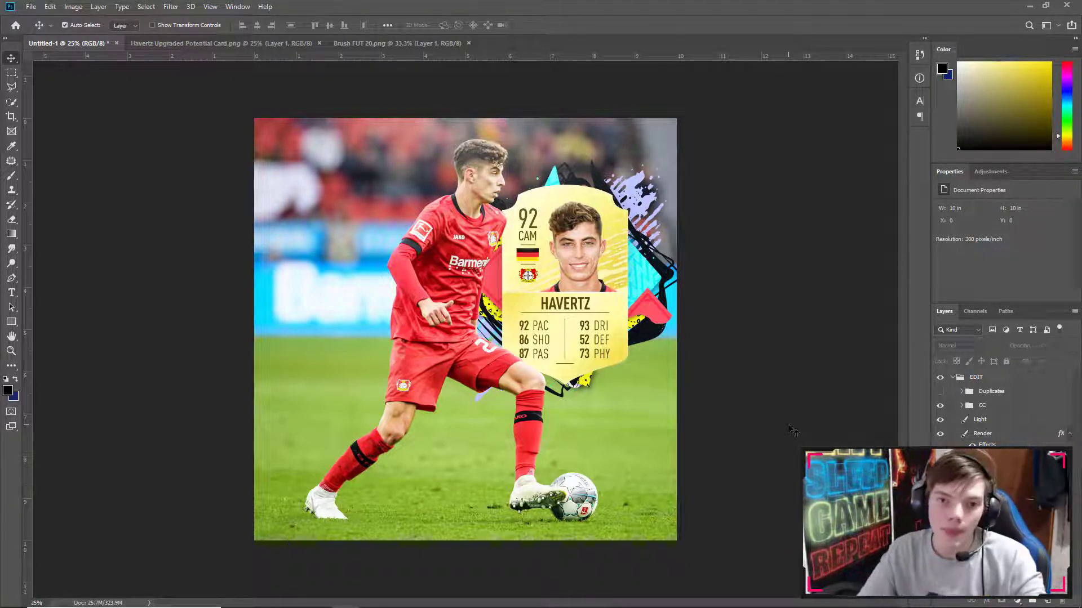
# Step: Compare the edit with the original photo by collapsing the EDIT group and repeatedly hiding and showing it
pyautogui.click(958, 377)
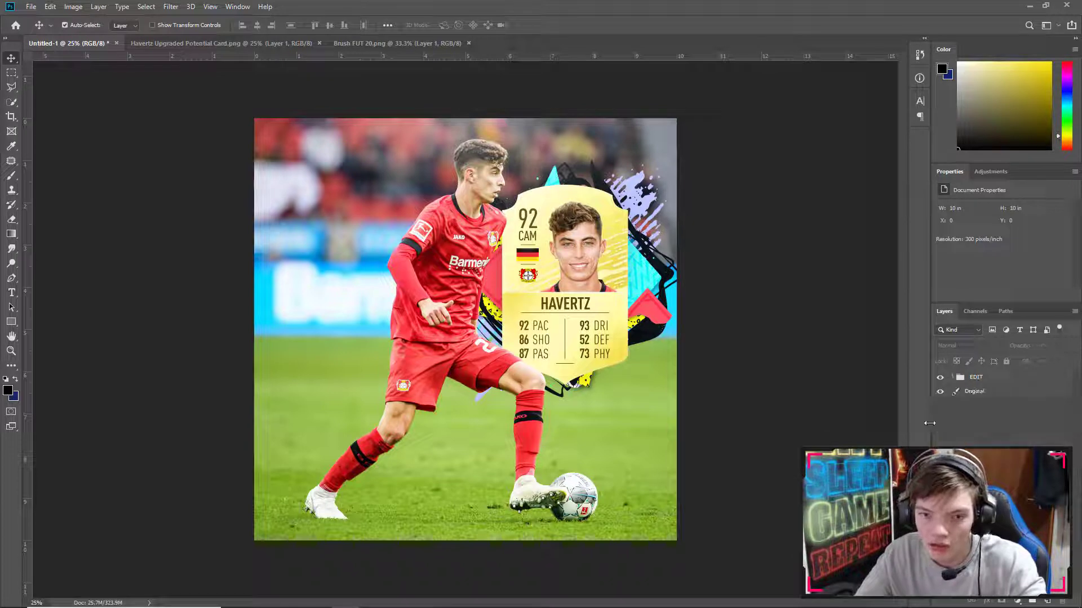
pyautogui.click(953, 377)
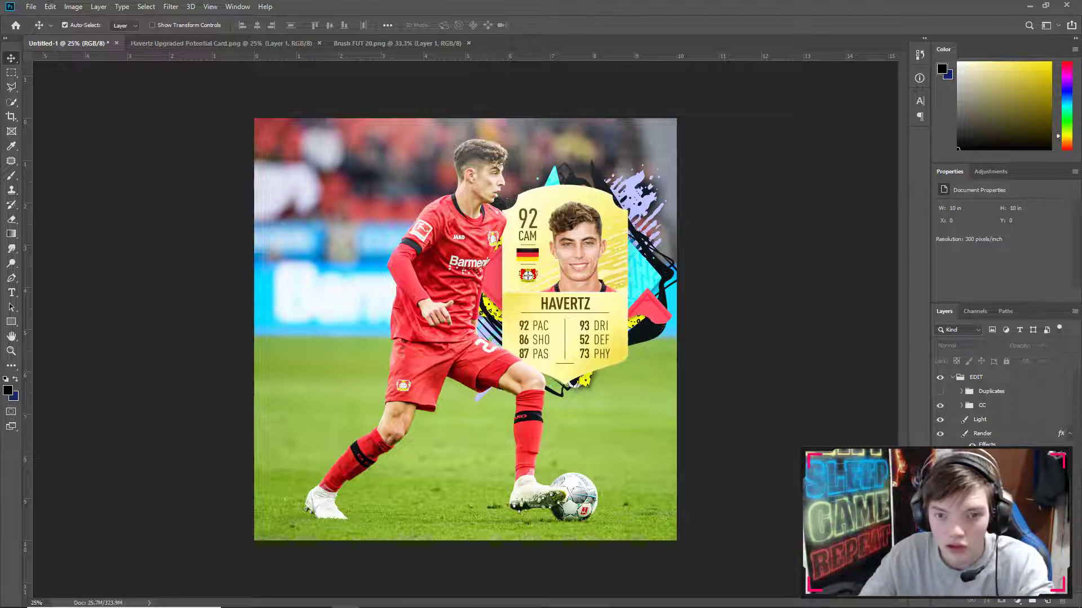
pyautogui.click(953, 377)
pyautogui.click(940, 378)
pyautogui.click(940, 378)
pyautogui.click(940, 378)
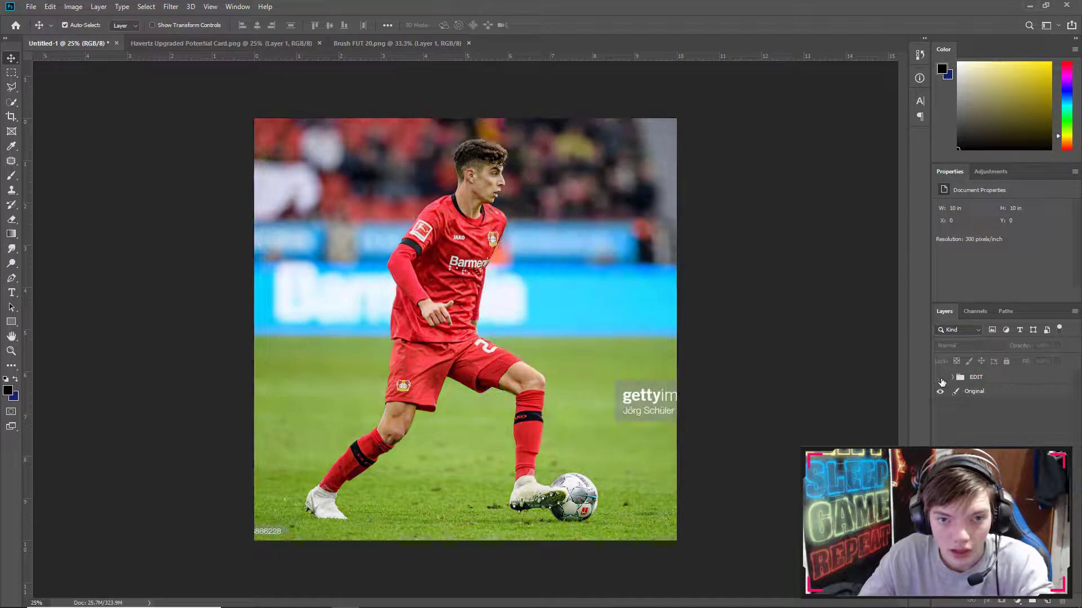
pyautogui.click(940, 378)
pyautogui.click(941, 378)
pyautogui.click(941, 378)
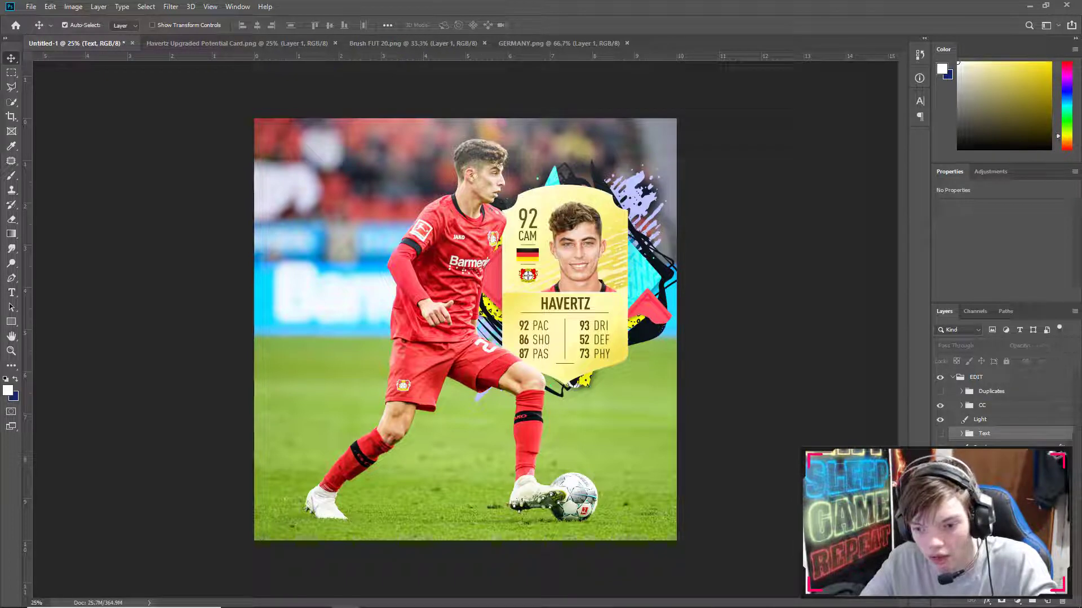
# Step: Select the Light layer together with the player, card, brush and background layers and move them left to an X position of -1.31 in
pyautogui.click(991, 583)
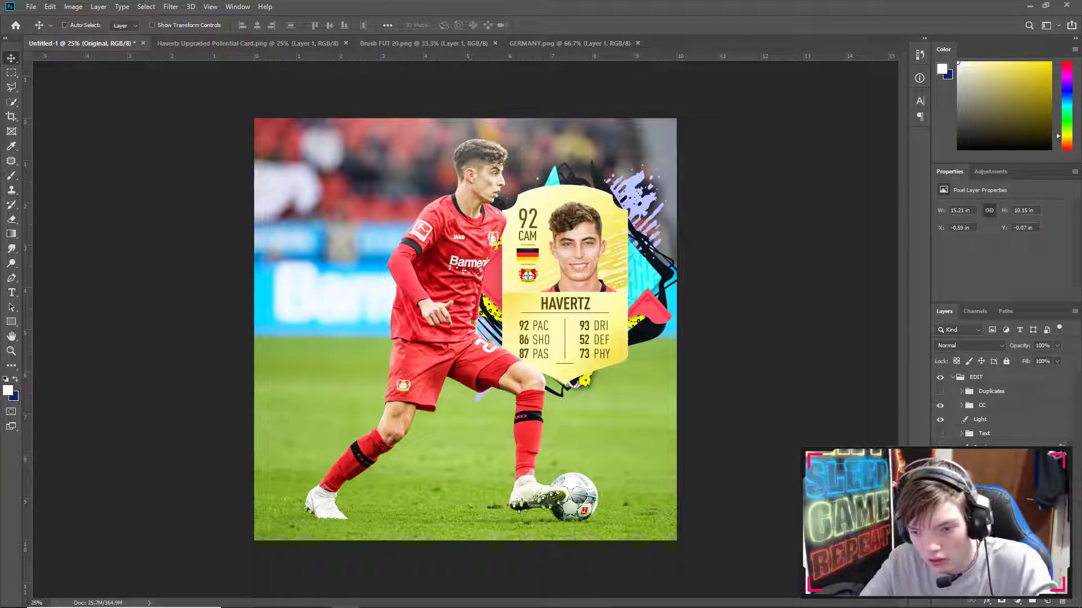
pyautogui.click(991, 583)
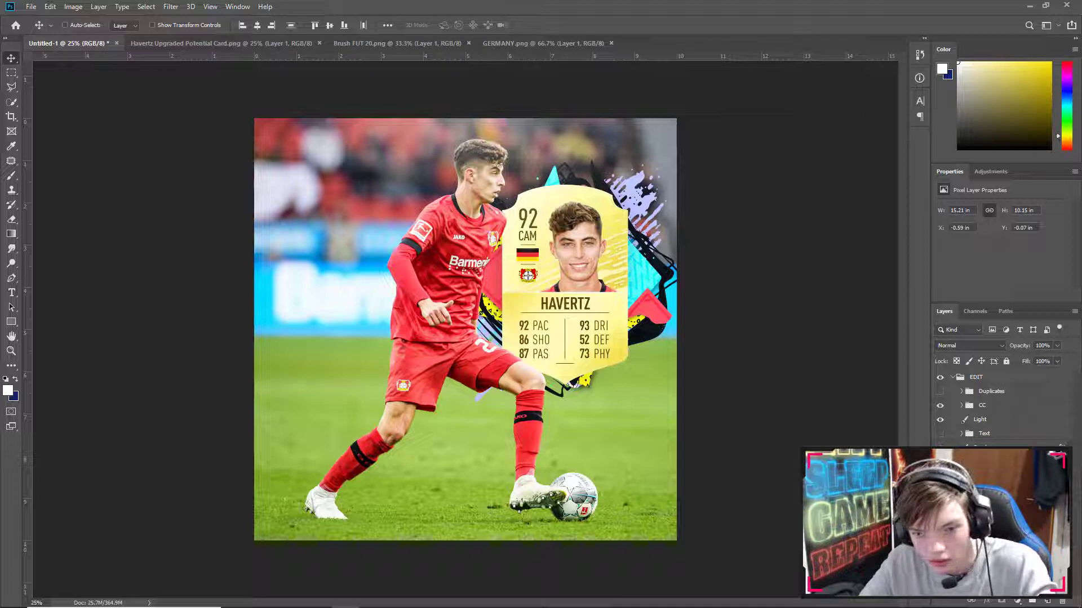
pyautogui.click(992, 583)
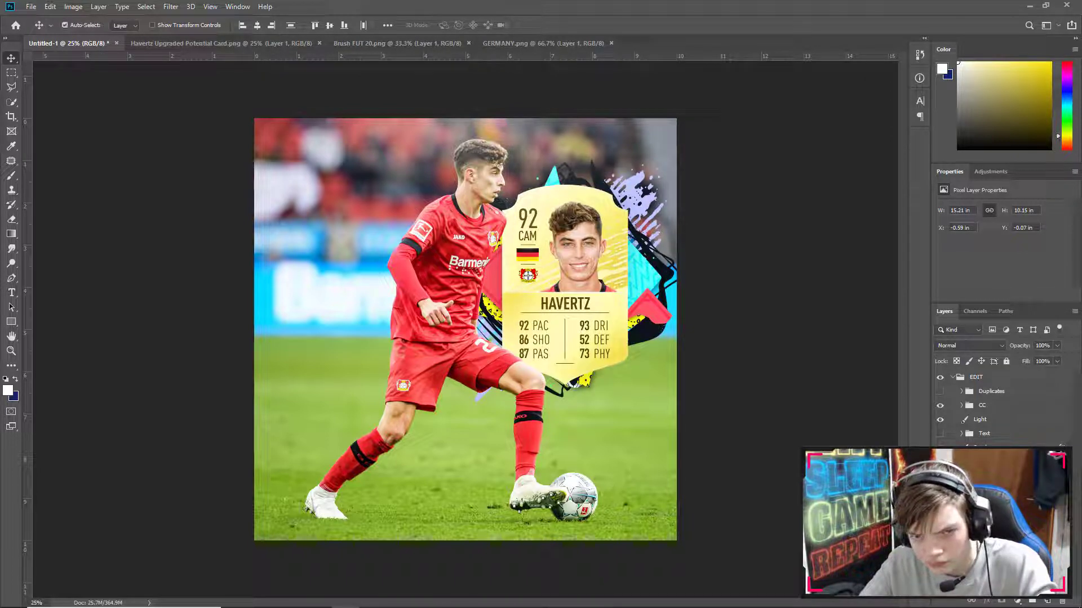
pyautogui.press('ctrl')
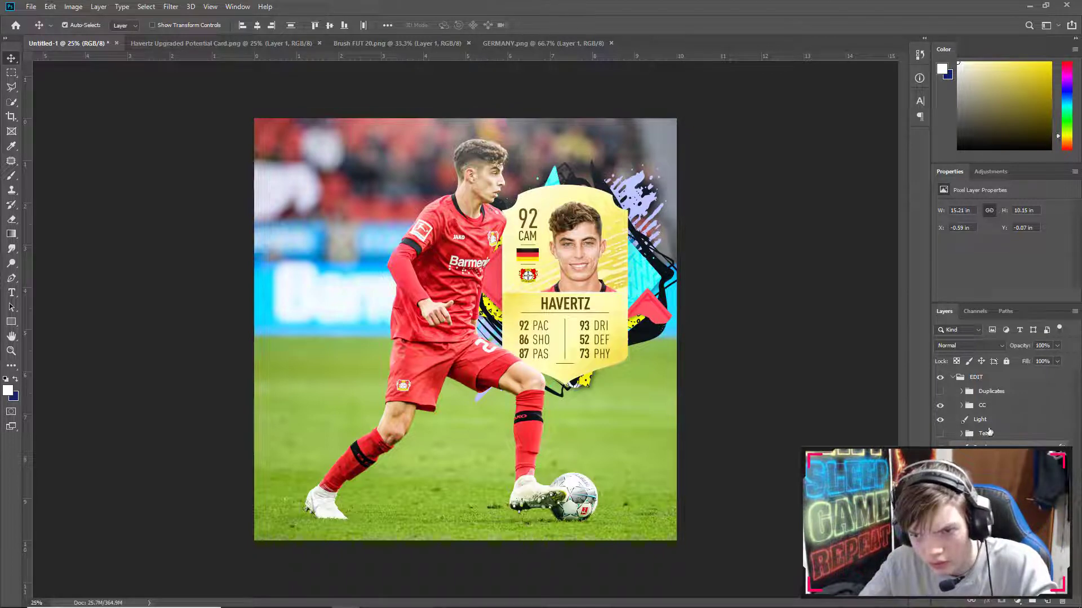
pyautogui.press('ctrl')
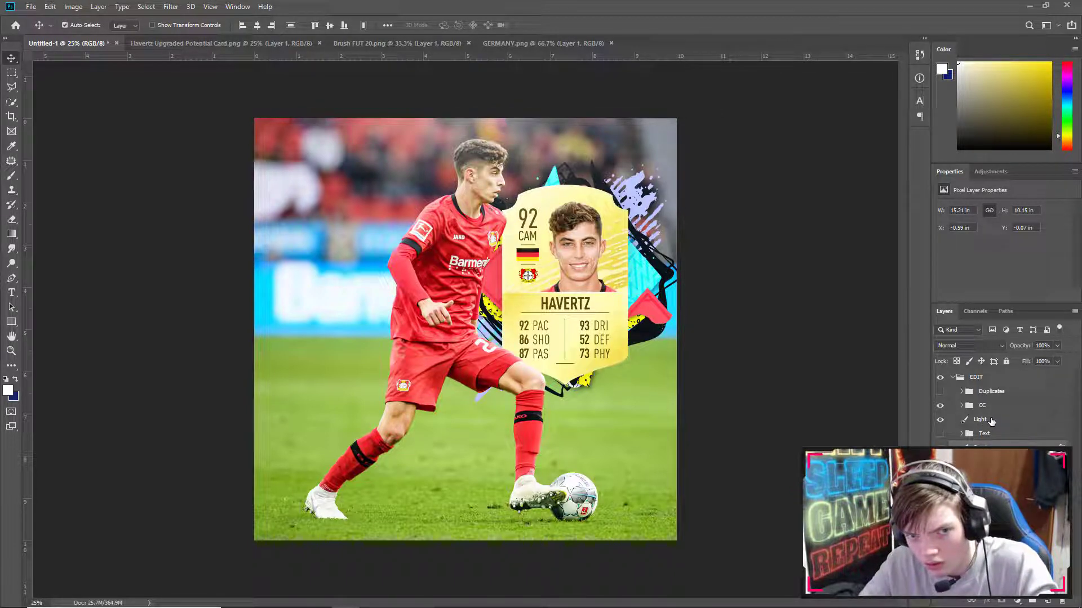
pyautogui.click(994, 423)
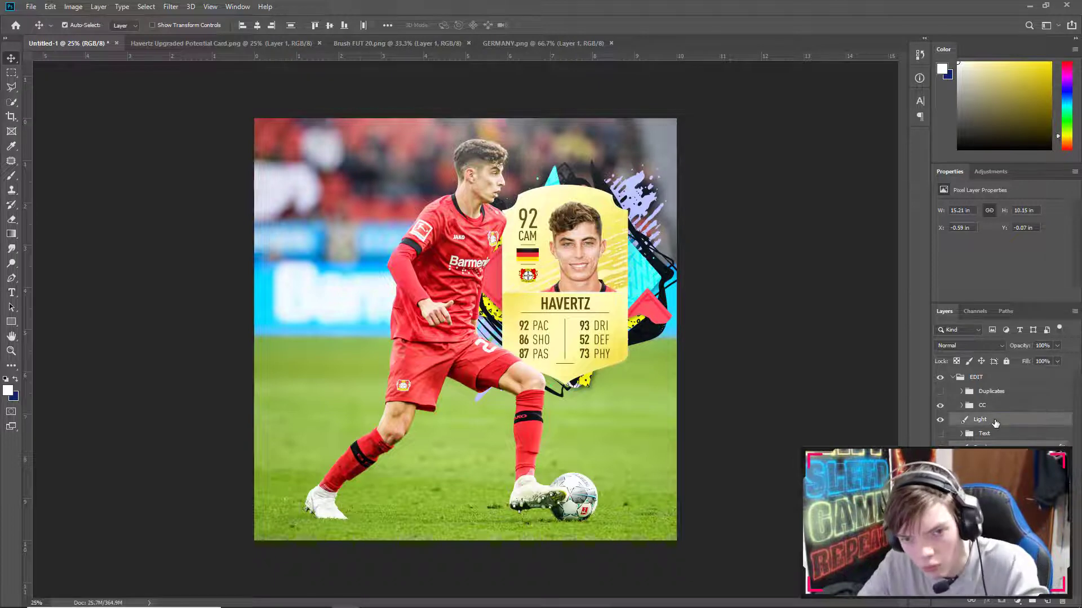
pyautogui.hotkey('shift', 'Left')
pyautogui.hotkey('shift', 'Left')
pyautogui.hotkey('shift', 'Left')
pyautogui.hotkey('shift', 'Left')
pyautogui.hotkey('shift', 'Left')
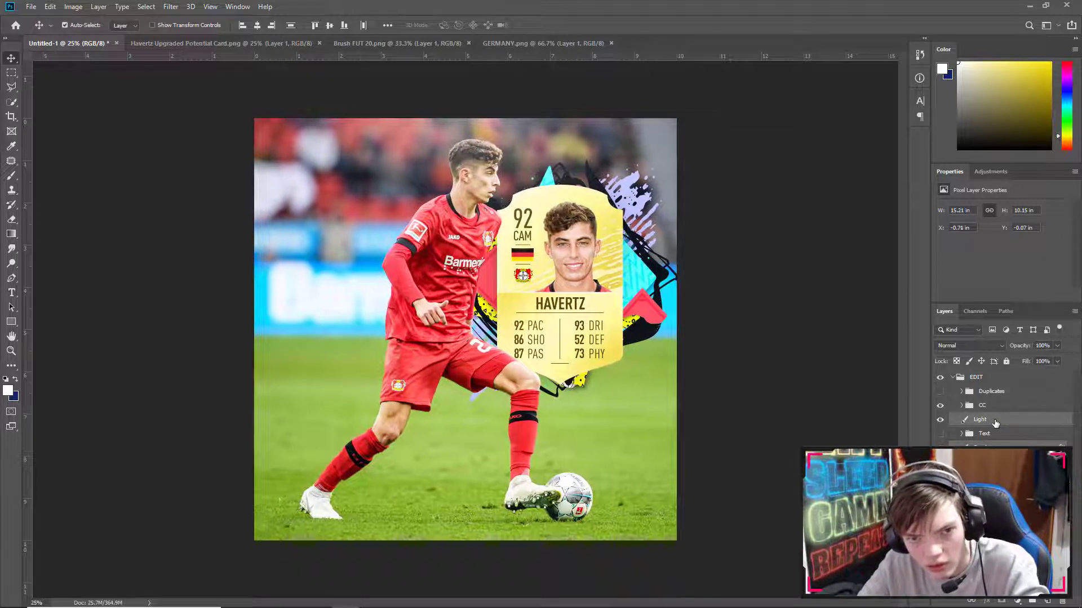
pyautogui.hotkey('shift', 'Left')
pyautogui.hotkey('shift', 'Left')
pyautogui.hotkey('shift', 'Left')
pyautogui.hotkey('shift', 'Left')
pyautogui.hotkey('shift', 'Left')
pyautogui.hotkey('shift', 'Left')
pyautogui.hotkey('shift', 'Left')
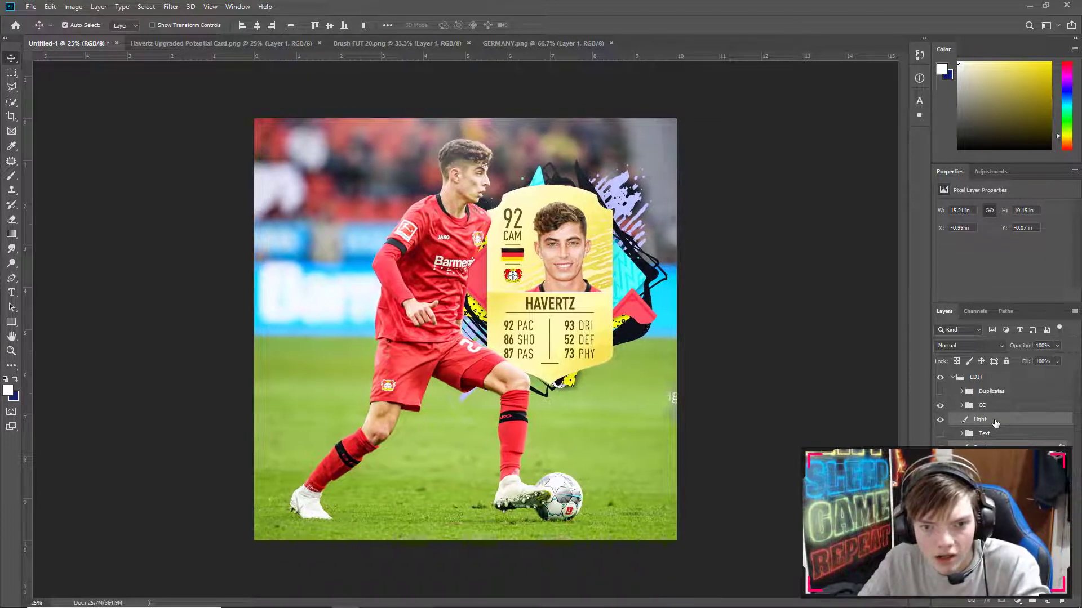
pyautogui.hotkey('shift', 'Left')
pyautogui.hotkey('shift', 'Left')
pyautogui.hotkey('shift', 'Left')
pyautogui.hotkey('shift', 'Left')
pyautogui.hotkey('shift', 'Left')
pyautogui.hotkey('shift', 'Left')
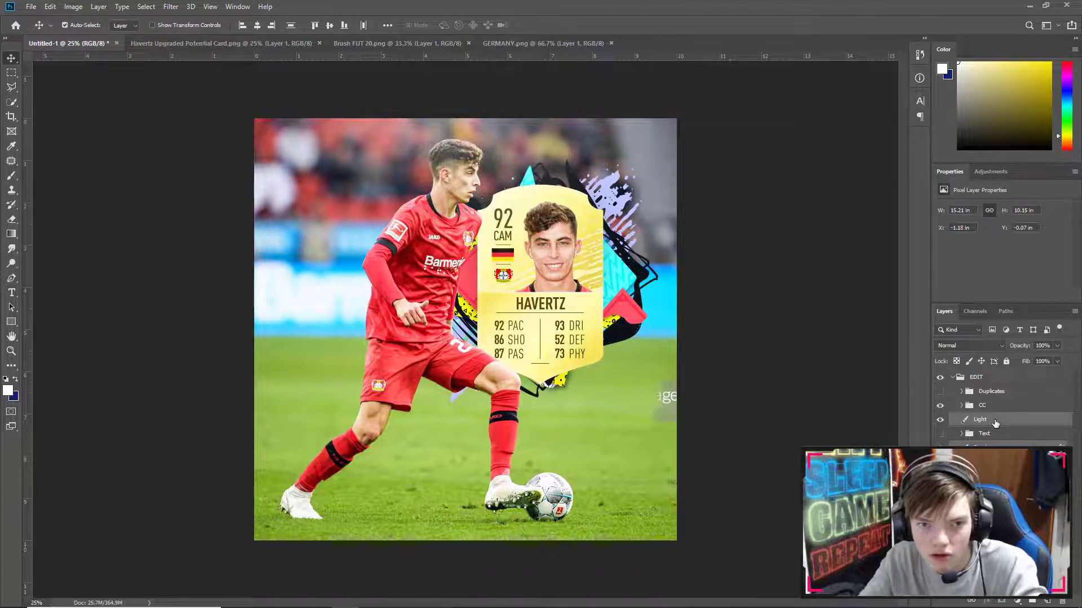
pyautogui.hotkey('shift', 'Left')
pyautogui.hotkey('shift', 'Left')
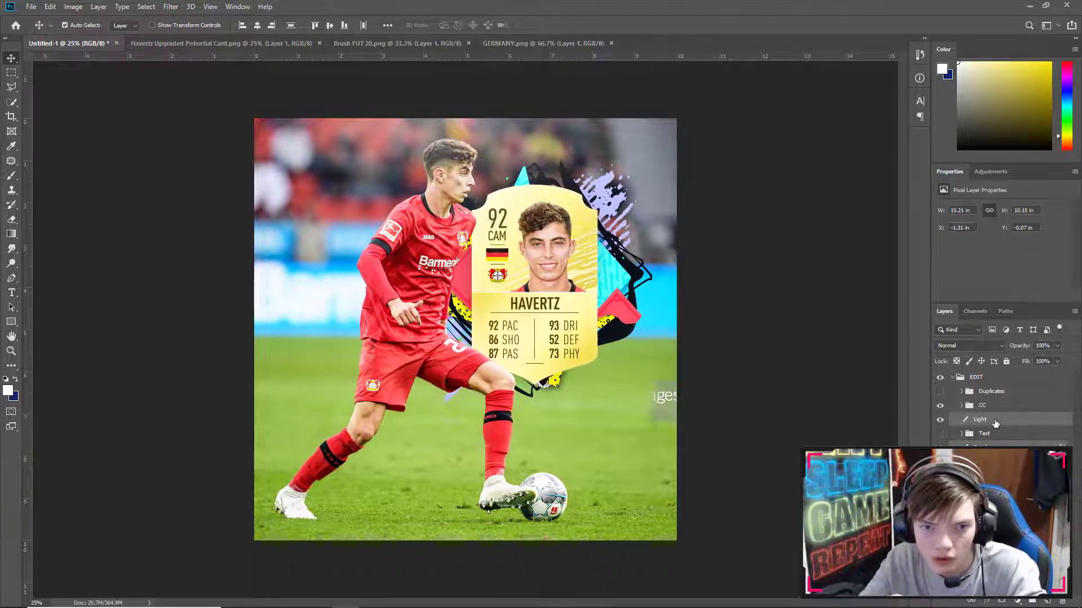
# Step: Fine-tune the horizontal position of the selected layers in small nudges, ending at an X position of -1.27 in
pyautogui.press('Right')
pyautogui.press('Right')
pyautogui.press('Right')
pyautogui.press('Right')
pyautogui.press('Right')
pyautogui.press('Right')
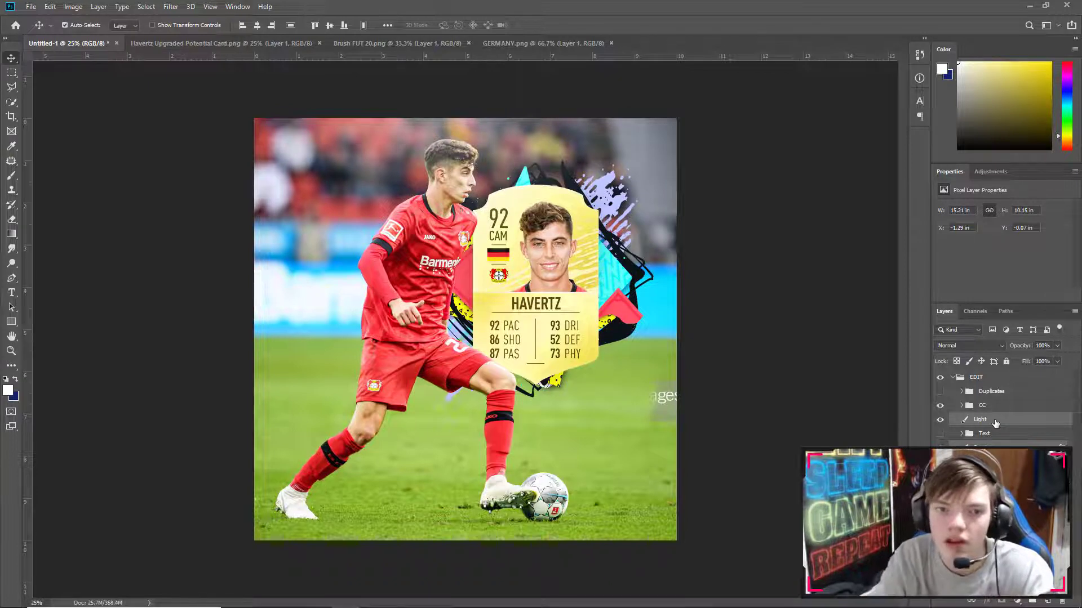
pyautogui.press('Left')
pyautogui.press('Left')
pyautogui.press('Left')
pyautogui.press('Left')
pyautogui.press('Left')
pyautogui.press('Left')
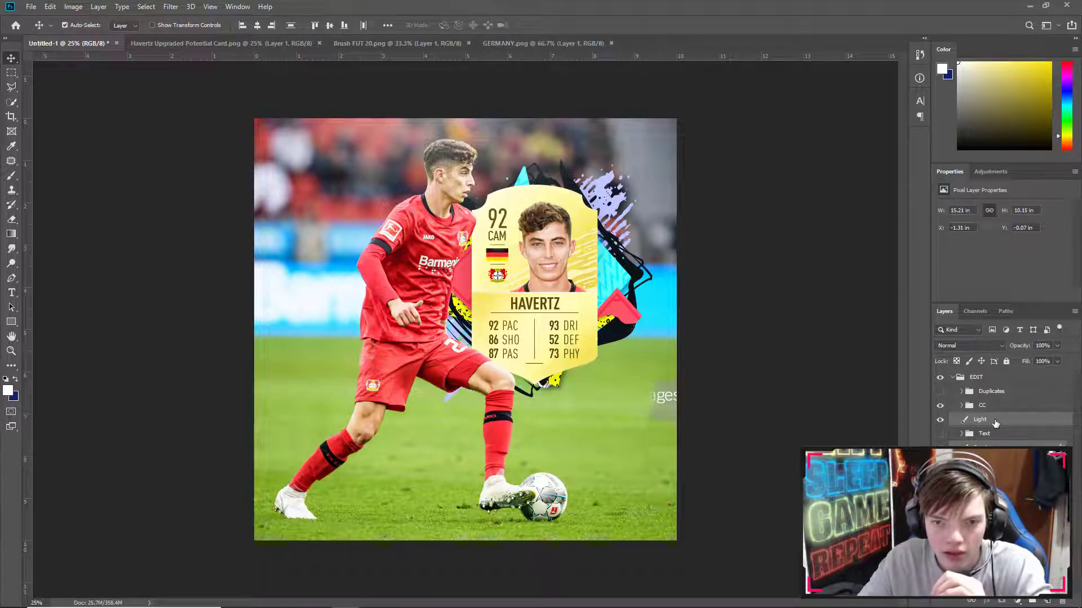
pyautogui.press('Right')
pyautogui.press('Right')
pyautogui.press('Right')
pyautogui.press('Right')
pyautogui.press('Right')
pyautogui.press('Right')
pyautogui.press('Right')
pyautogui.press('Right')
pyautogui.press('Right')
pyautogui.press('Right')
pyautogui.press('Right')
pyautogui.press('Right')
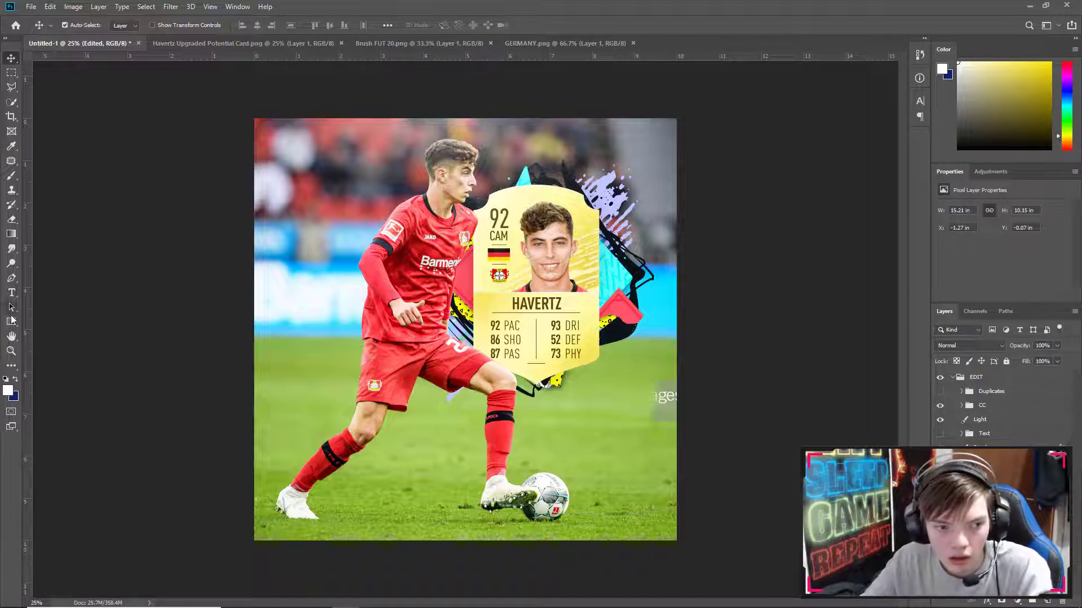
# Step: Outline the watermark on the grass at the photo's right edge with the Polygonal Lasso tool on the Edited layer
pyautogui.press('z')
pyautogui.moveTo(471, 397)
pyautogui.mouseDown()
pyautogui.moveTo(682, 419)
pyautogui.moveTo(700, 434)
pyautogui.moveTo(475, 403)
pyautogui.mouseUp()
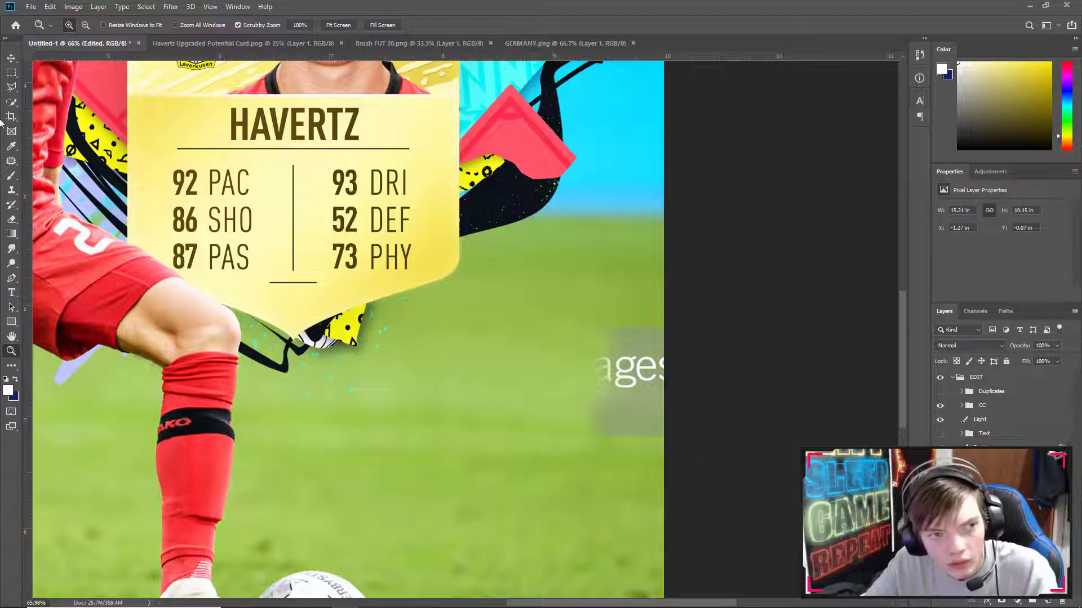
pyautogui.click(14, 85)
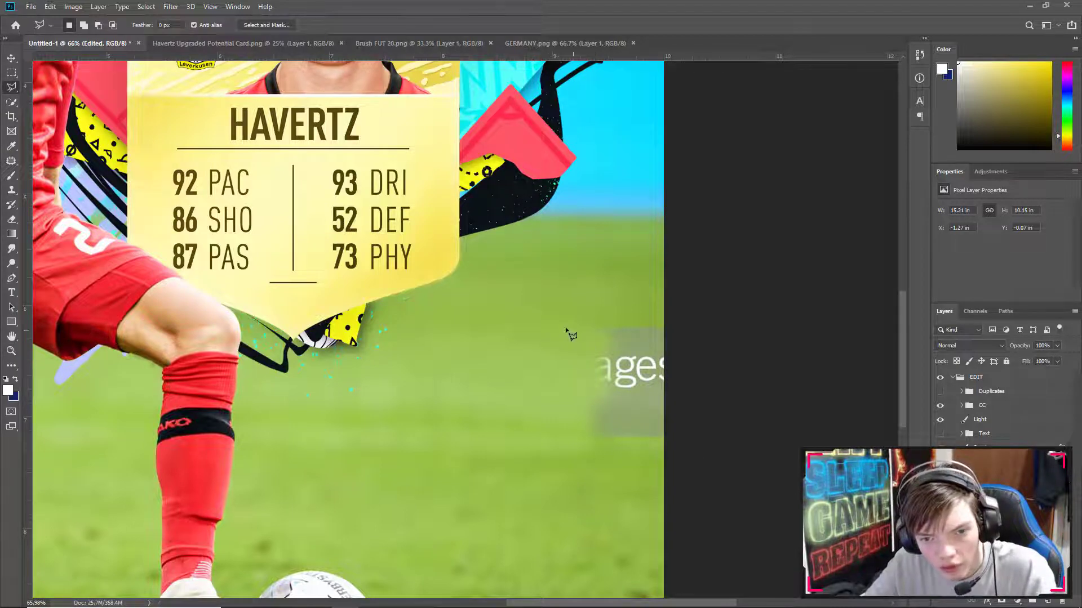
pyautogui.click(571, 453)
pyautogui.click(673, 453)
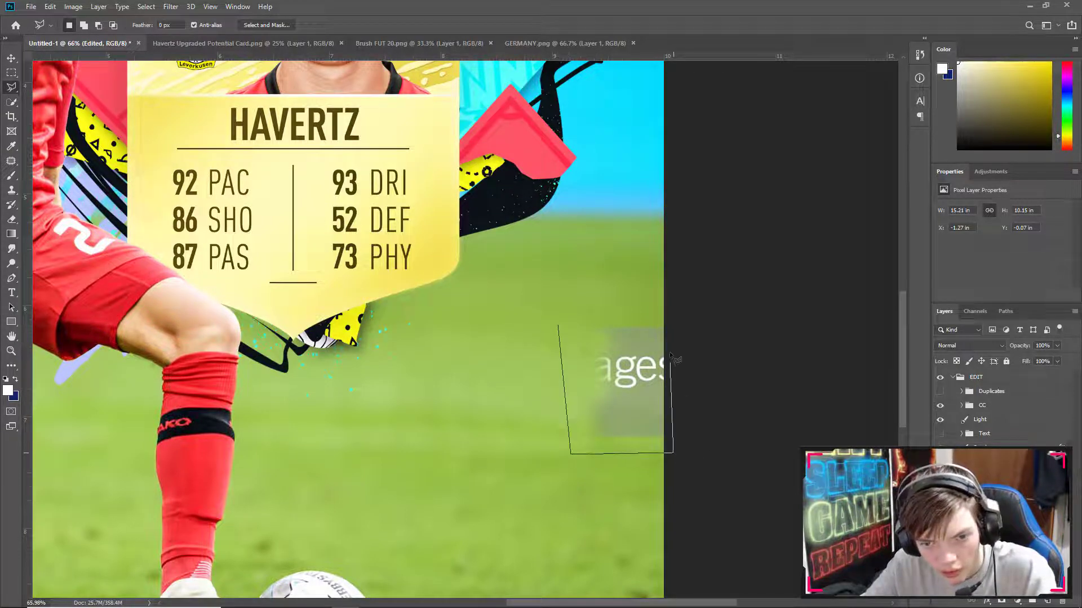
pyautogui.click(672, 320)
pyautogui.click(558, 325)
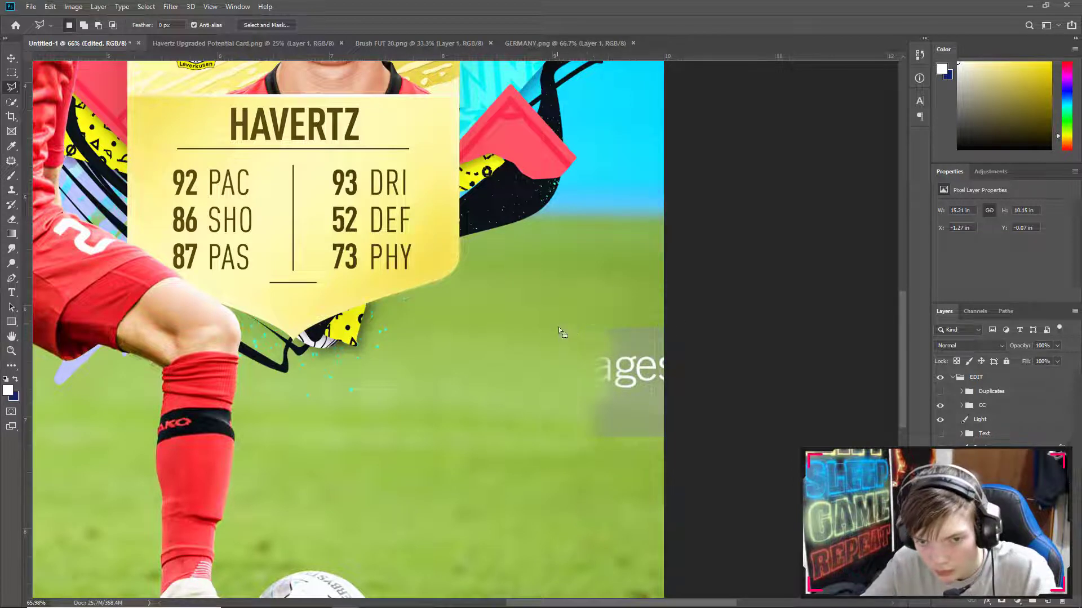
# Step: Fill the selected watermark area with Content-Aware contents and deselect it
pyautogui.rightClick(600, 361)
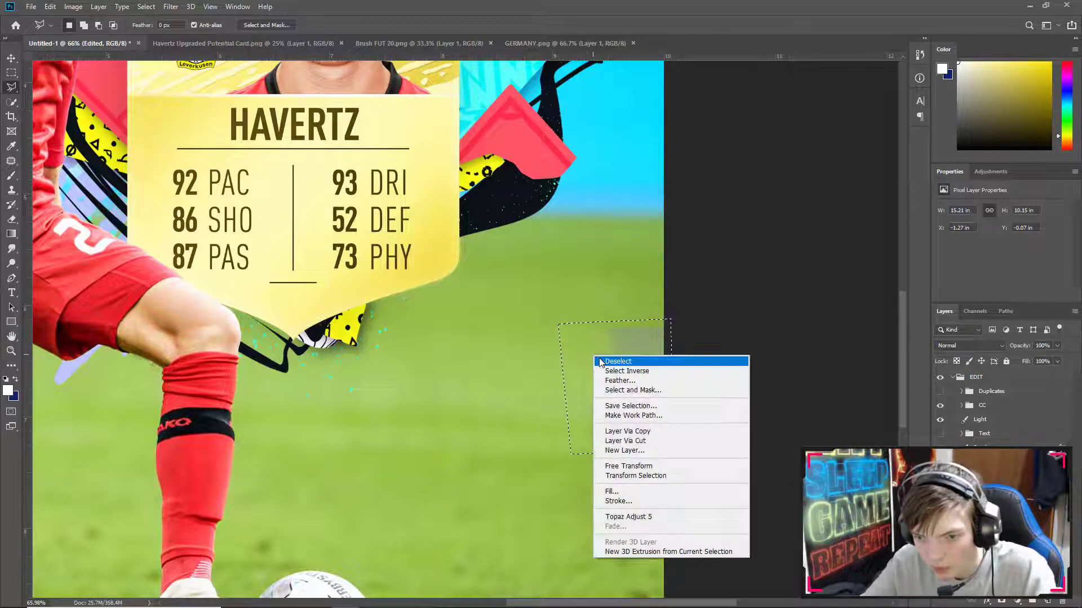
pyautogui.click(614, 491)
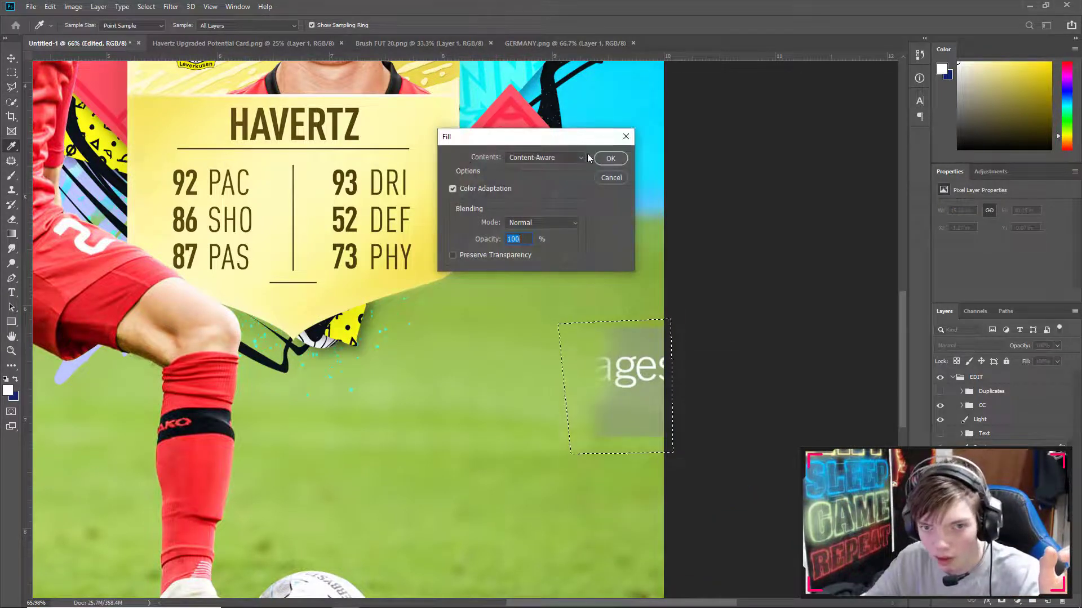
pyautogui.click(611, 158)
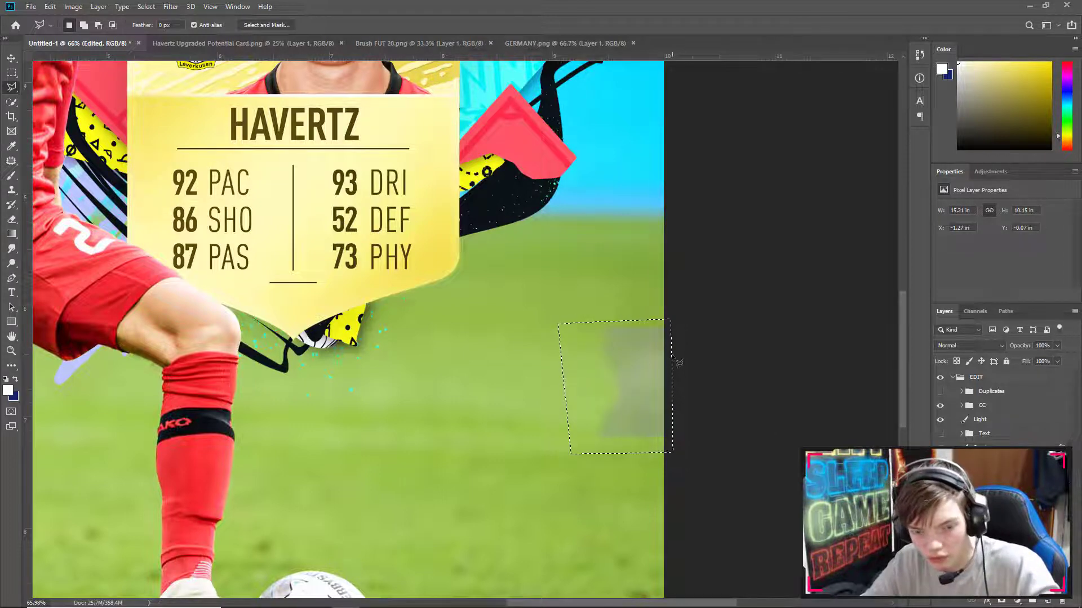
pyautogui.hotkey('ctrl', 'd')
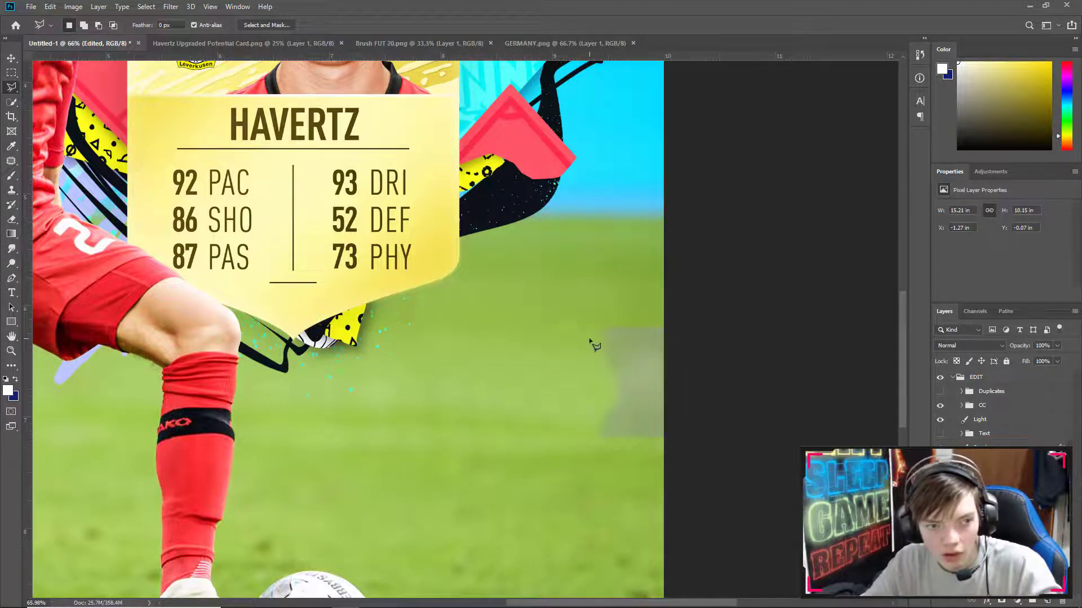
# Step: Cover the grey watermark remnant with clean grass sampled from around it, using the Clone Stamp tool
pyautogui.click(11, 192)
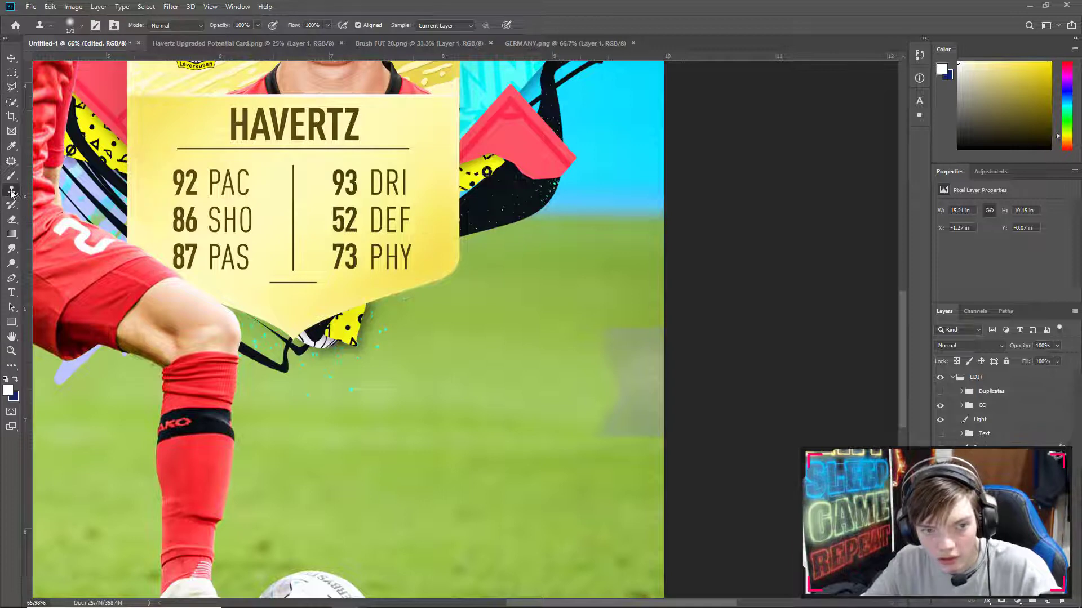
pyautogui.keyDown('alt'); pyautogui.click(613, 285); pyautogui.keyUp('alt')
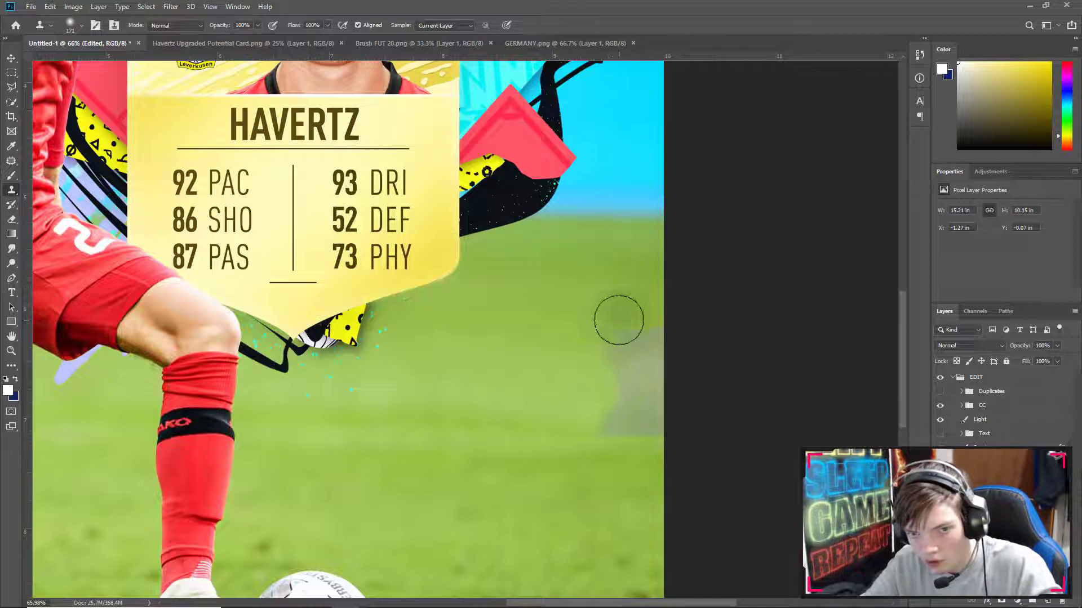
pyautogui.moveTo(618, 319); pyautogui.dragTo(642, 326)
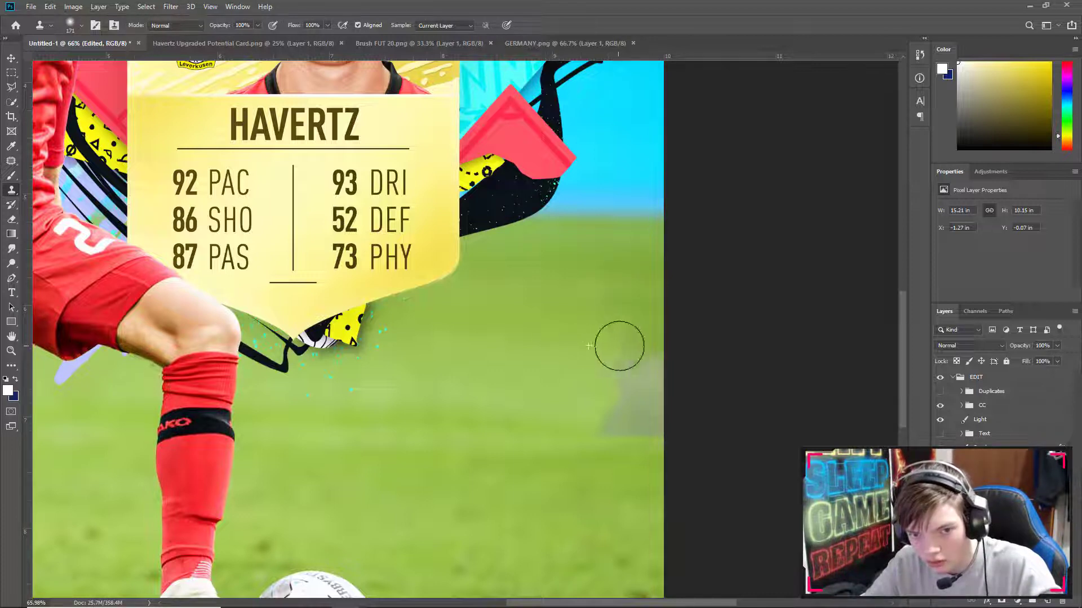
pyautogui.keyDown('alt'); pyautogui.click(574, 379); pyautogui.keyUp('alt')
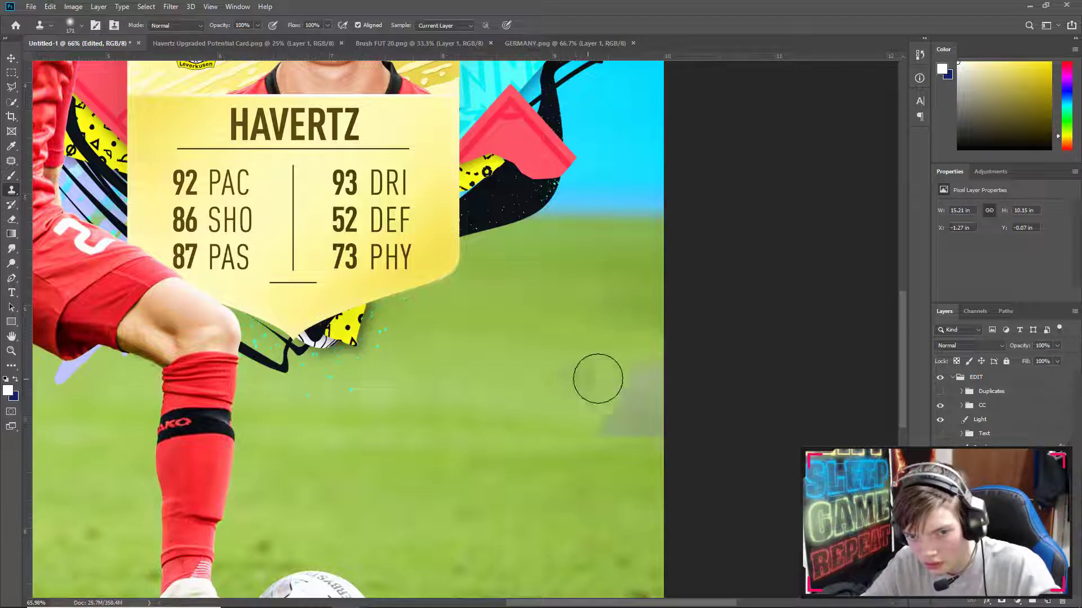
pyautogui.moveTo(603, 379)
pyautogui.mouseDown()
pyautogui.moveTo(644, 374)
pyautogui.moveTo(592, 382)
pyautogui.moveTo(581, 394)
pyautogui.moveTo(596, 420)
pyautogui.moveTo(672, 418)
pyautogui.mouseUp()
pyautogui.keyDown('alt'); pyautogui.click(562, 419); pyautogui.keyUp('alt')
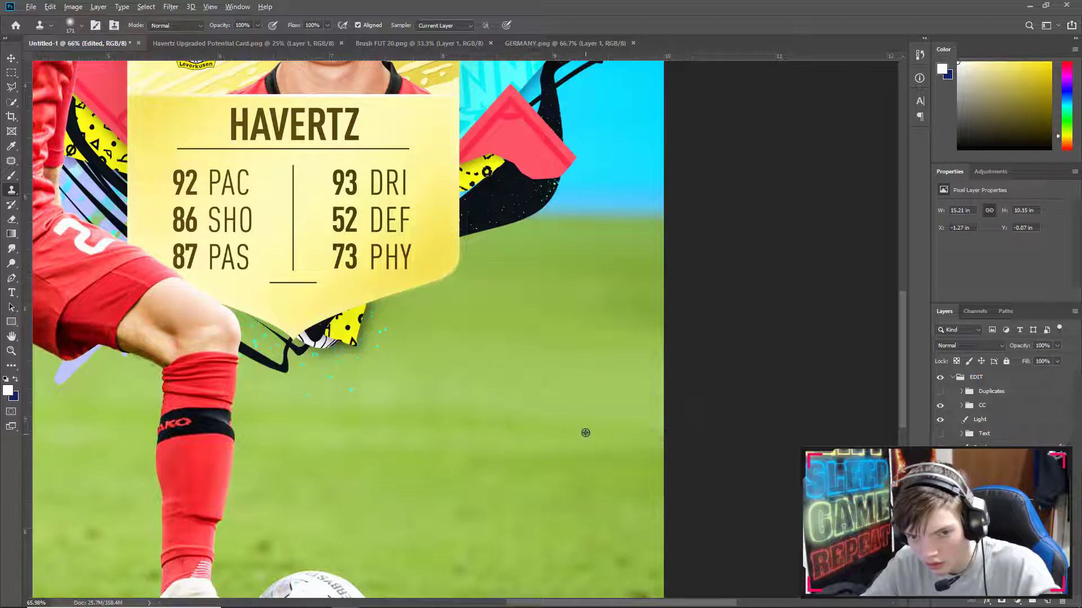
# Step: Retouch the grass near the photo's right edge with the Clone Stamp tool, using clean grass sampled below the card
pyautogui.click(11, 350)
pyautogui.rightClick(116, 359)
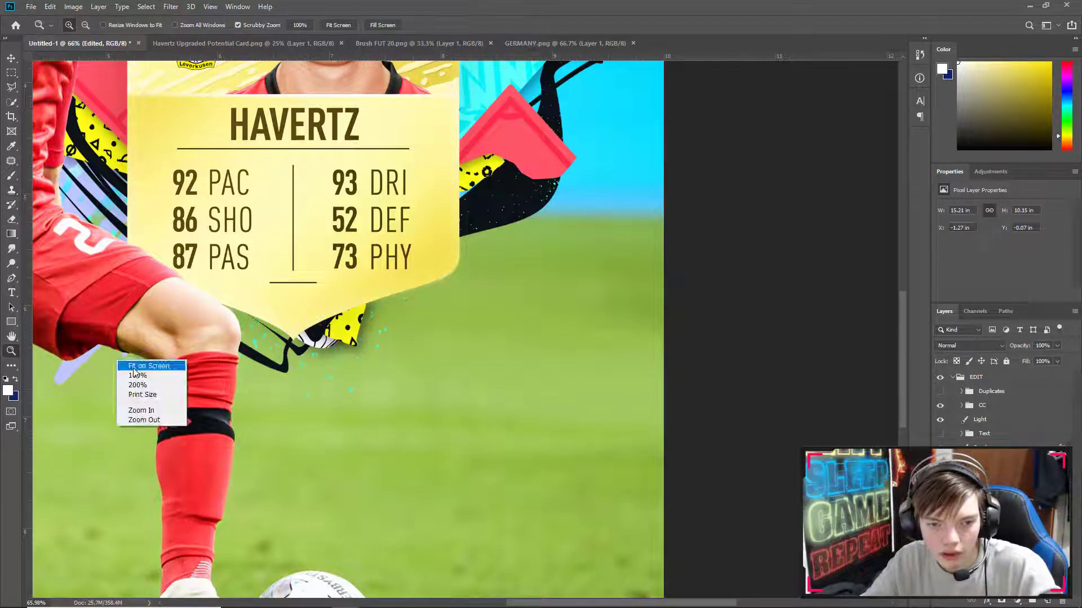
pyautogui.click(135, 364)
pyautogui.rightClick(329, 326)
pyautogui.click(356, 386)
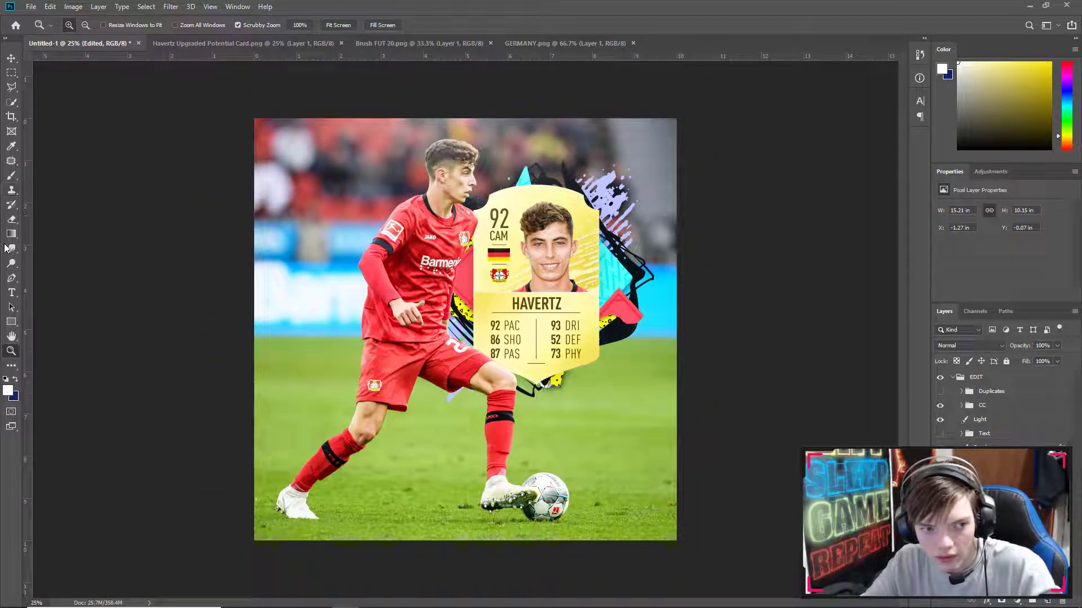
pyautogui.click(11, 190)
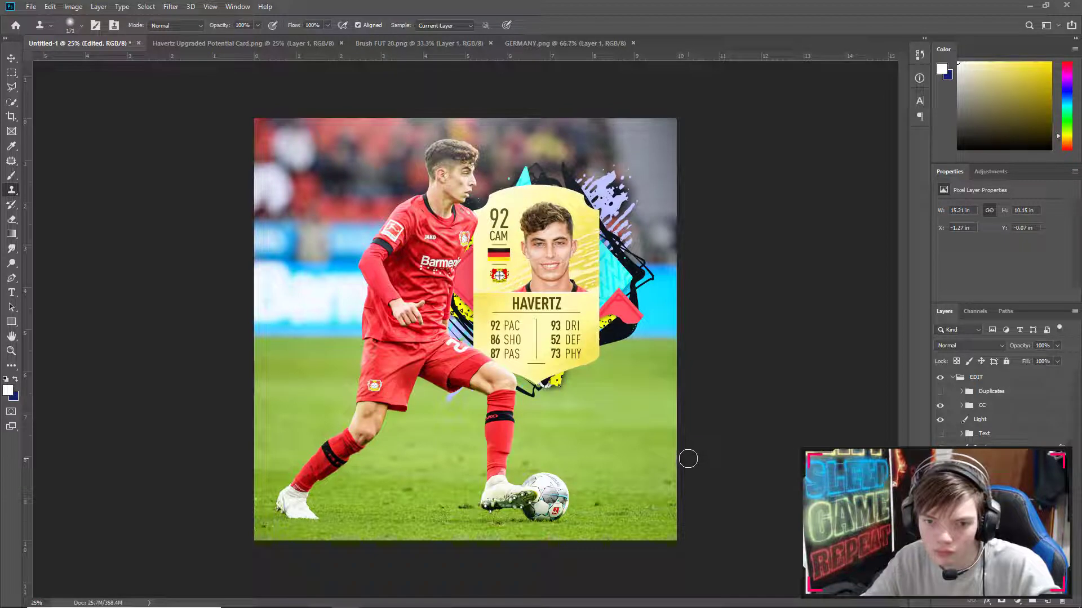
pyautogui.keyDown('alt'); pyautogui.click(588, 433); pyautogui.keyUp('alt')
pyautogui.moveTo(610, 435); pyautogui.dragTo(651, 436)
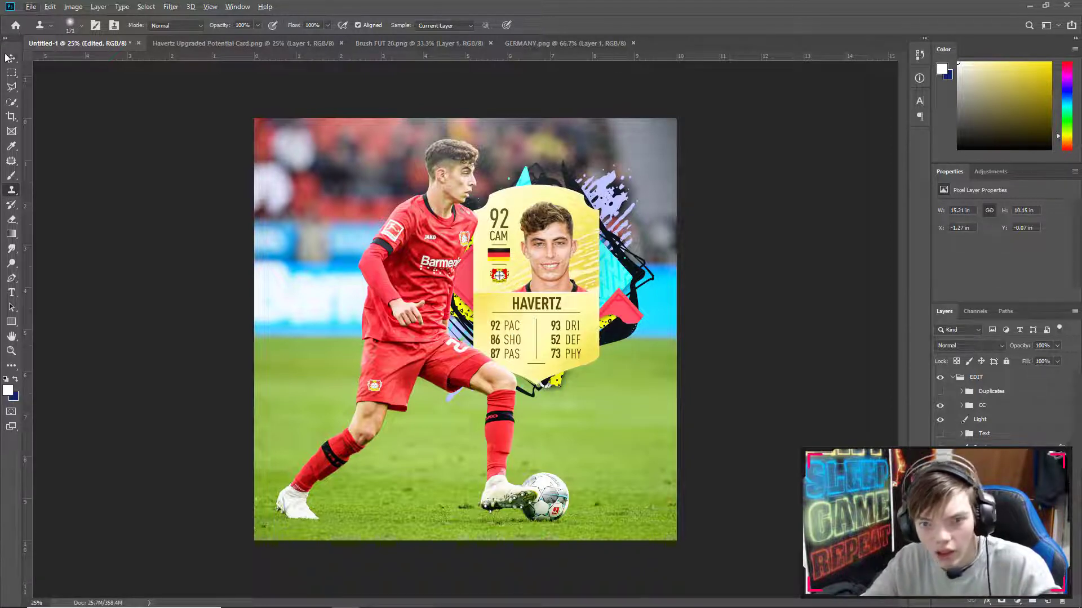
# Step: Compare the edit with the original photo by switching the collapsed EDIT group's visibility off and on
pyautogui.press('v')
pyautogui.press('F12')
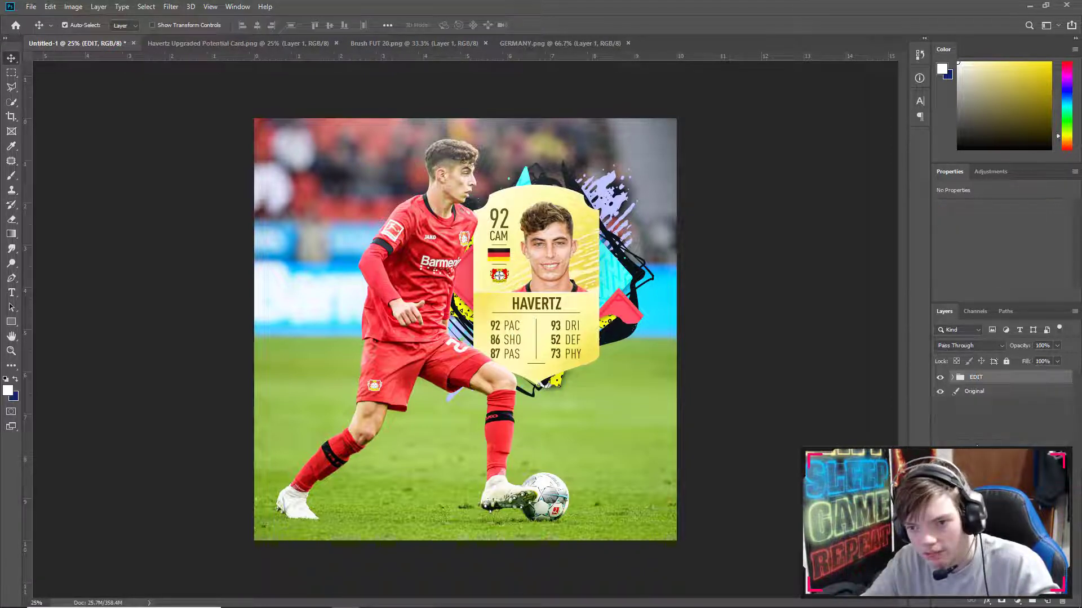
pyautogui.click(939, 378)
pyautogui.click(939, 379)
pyautogui.click(939, 379)
pyautogui.click(939, 379)
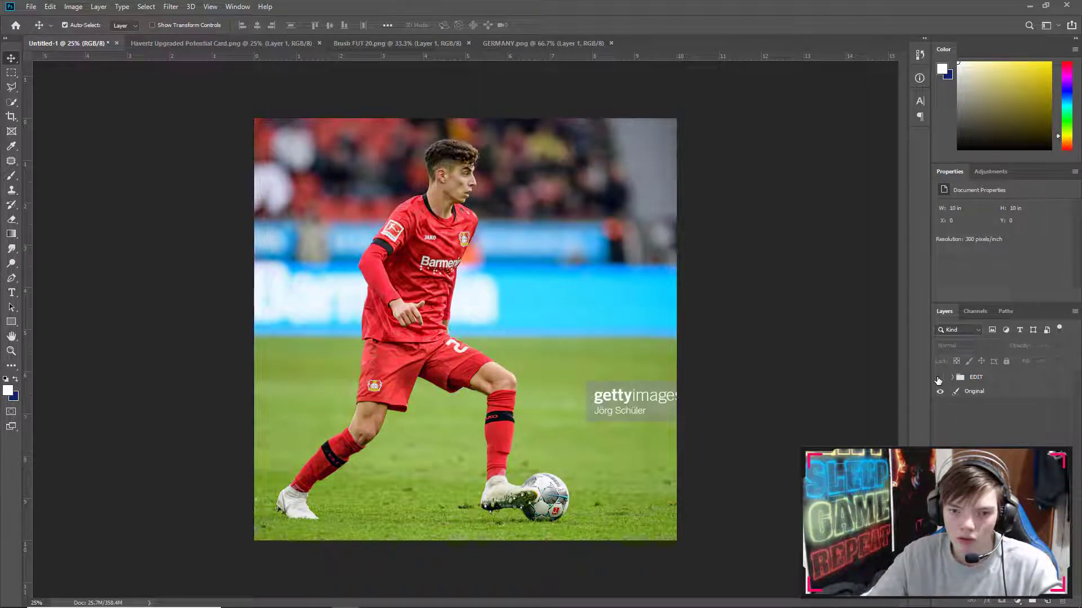
pyautogui.click(939, 379)
pyautogui.click(939, 379)
pyautogui.click(939, 378)
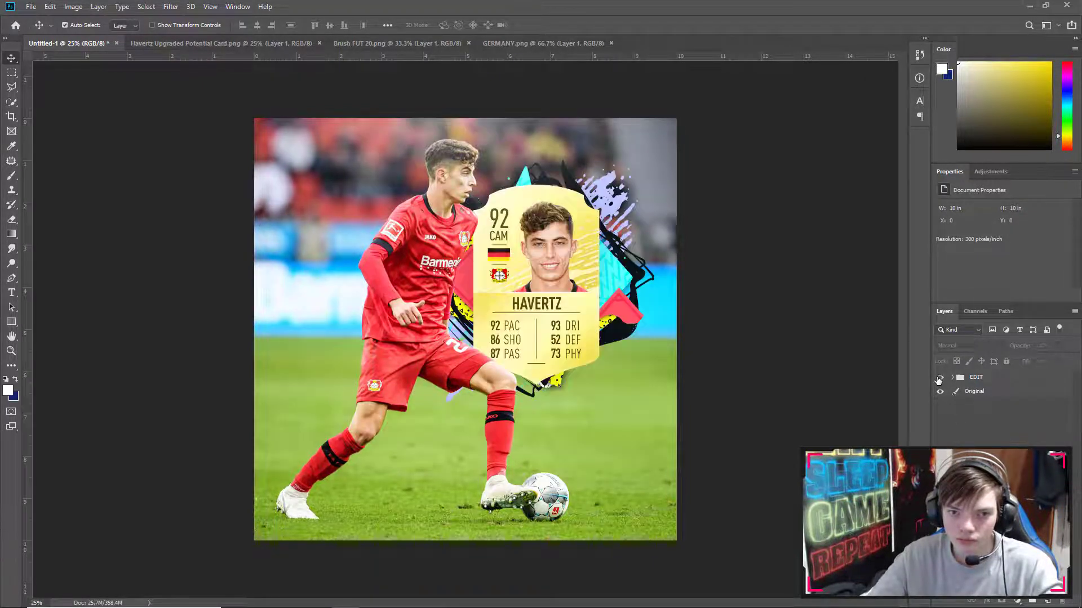
pyautogui.click(940, 378)
pyautogui.click(939, 378)
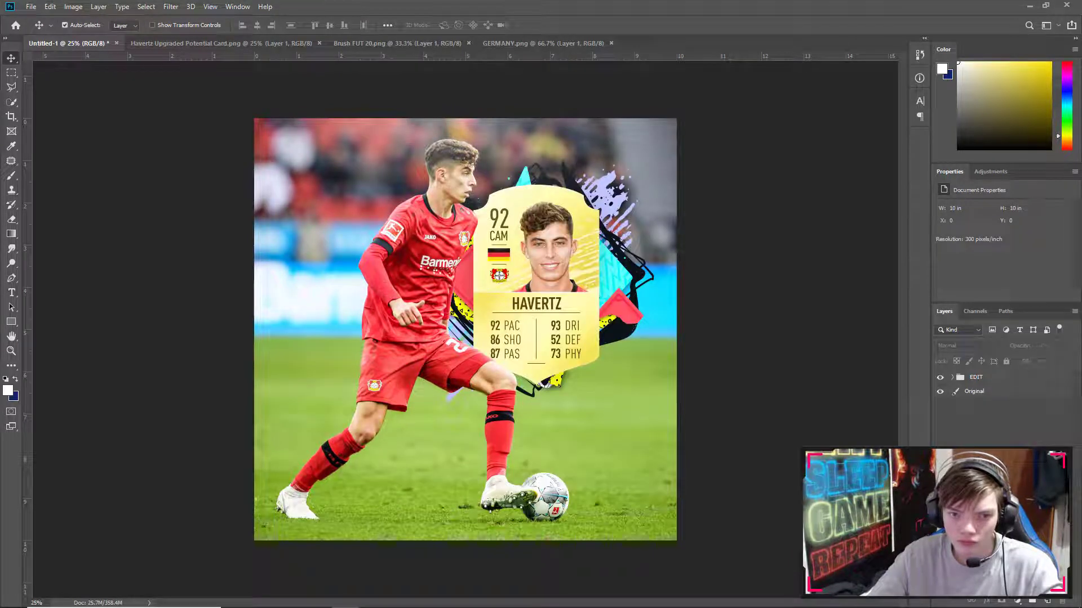
# Step: Select the card and its brush artwork inside the EDIT group and nudge them right to an X position of 3.55 in
pyautogui.click(952, 377)
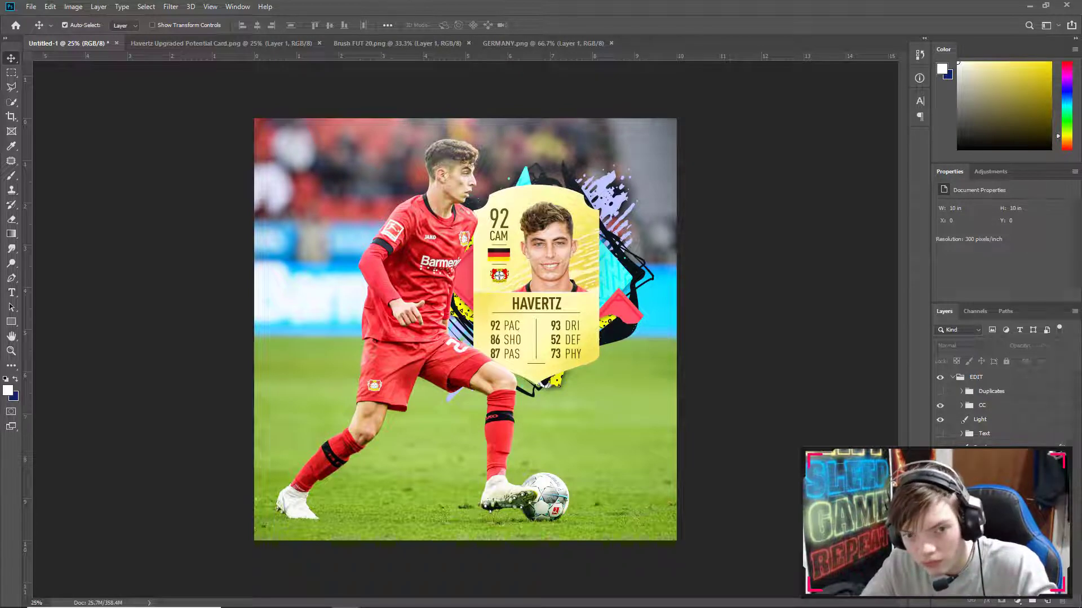
pyautogui.click(991, 477)
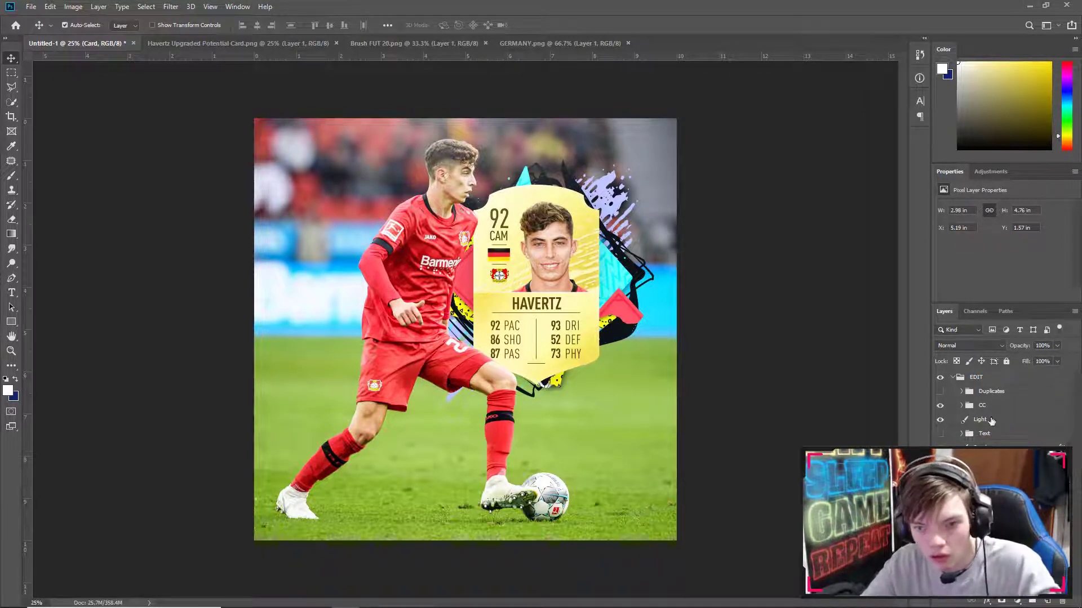
pyautogui.hotkey('ctrl', 'alt', 'a')
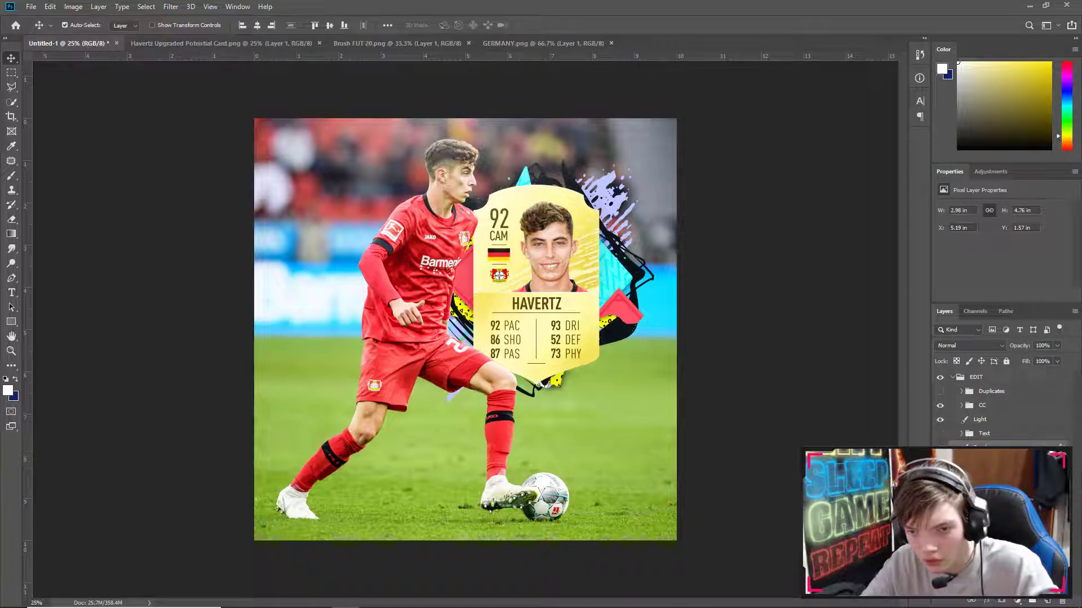
pyautogui.hotkey('ctrl', 'z')
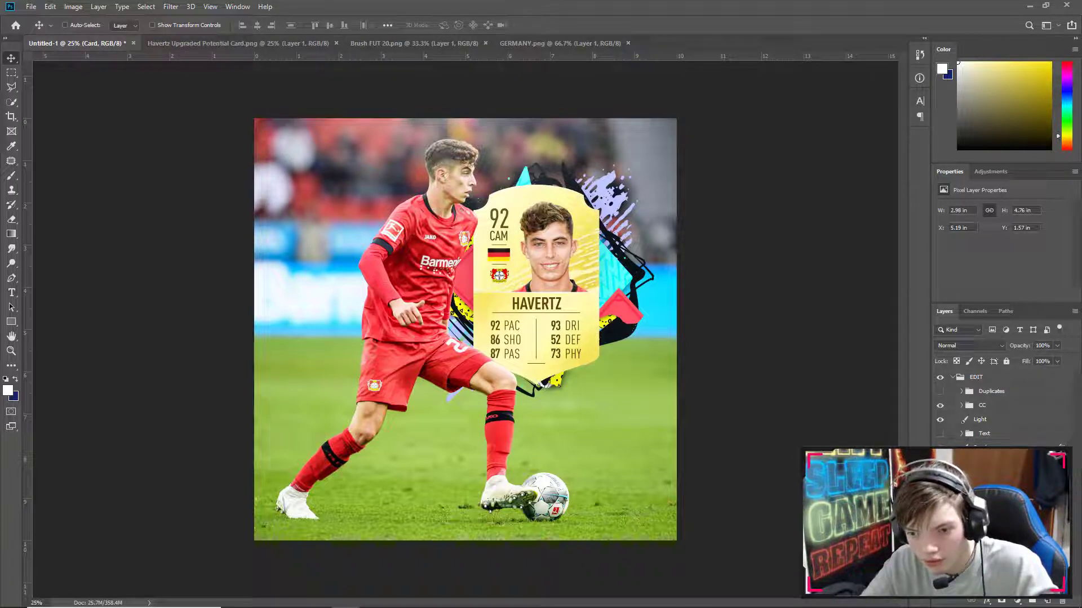
pyautogui.hotkey('ctrl', 'alt', 'a')
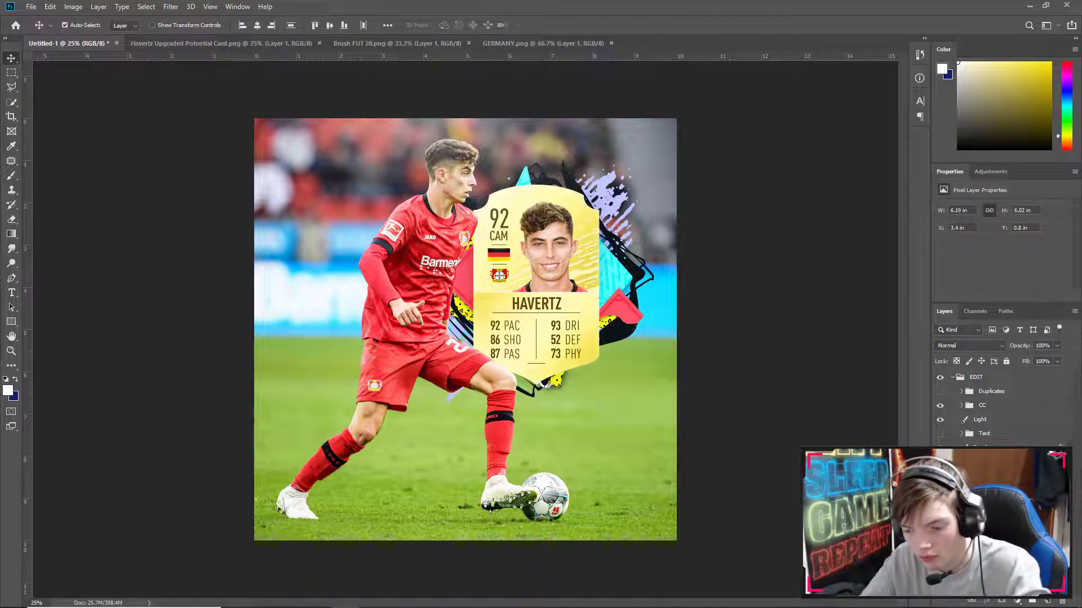
pyautogui.press('Right')
pyautogui.press('Right')
pyautogui.press('Right')
pyautogui.press('Right')
pyautogui.press('Right')
pyautogui.press('Right')
pyautogui.press('Right')
pyautogui.press('Right')
pyautogui.press('Right')
pyautogui.press('Right')
pyautogui.press('Right')
pyautogui.press('Right')
pyautogui.press('Right')
pyautogui.press('Right')
pyautogui.press('Right')
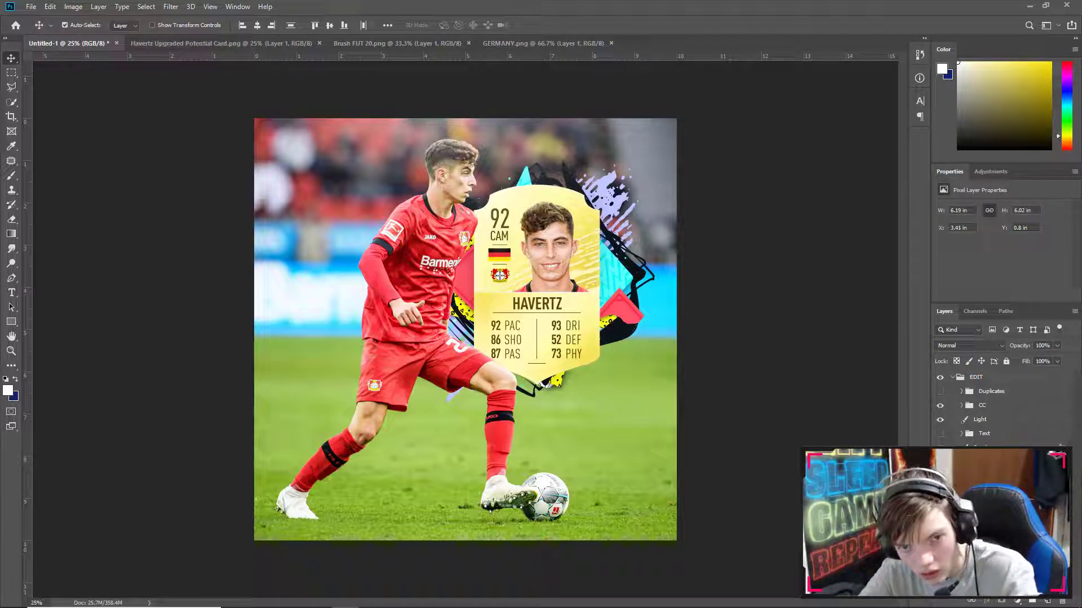
pyautogui.press('Right')
pyautogui.press('Right')
pyautogui.press('Right')
pyautogui.press('Right')
pyautogui.press('Right')
pyautogui.press('Right')
pyautogui.press('Right')
pyautogui.press('Right')
pyautogui.press('Right')
pyautogui.press('Right')
pyautogui.press('Right')
pyautogui.press('Right')
pyautogui.press('Right')
pyautogui.press('Right')
pyautogui.press('Right')
pyautogui.press('Right')
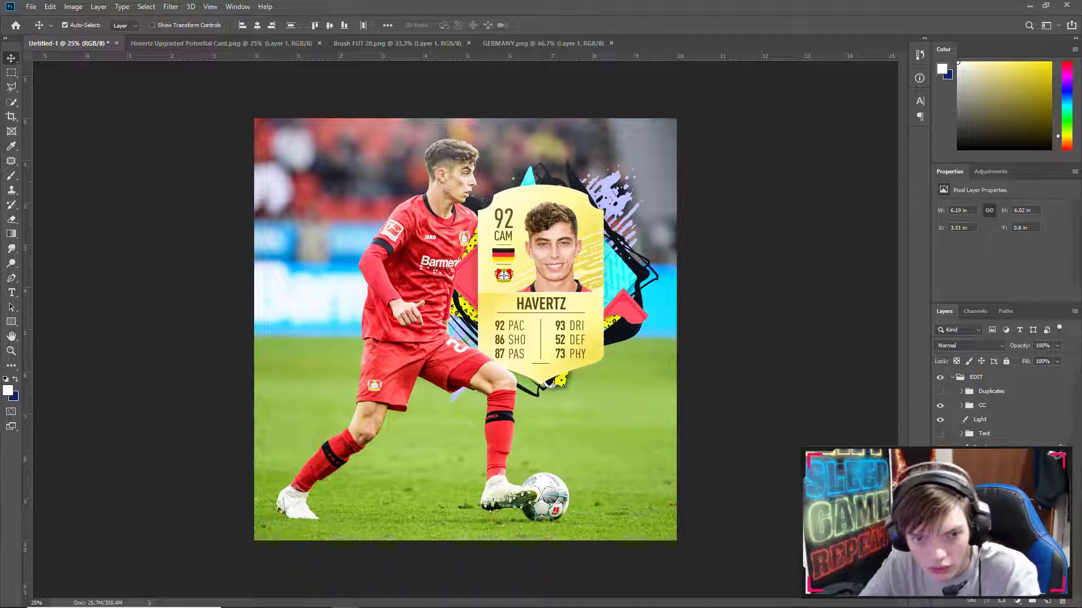
pyautogui.press('Right')
pyautogui.press('Right')
pyautogui.press('Right')
pyautogui.press('Right')
pyautogui.press('Right')
pyautogui.press('Right')
pyautogui.press('Right')
pyautogui.press('Right')
pyautogui.press('Right')
pyautogui.press('Right')
pyautogui.press('Right')
pyautogui.press('Right')
pyautogui.press('Right')
pyautogui.press('Right')
pyautogui.press('Right')
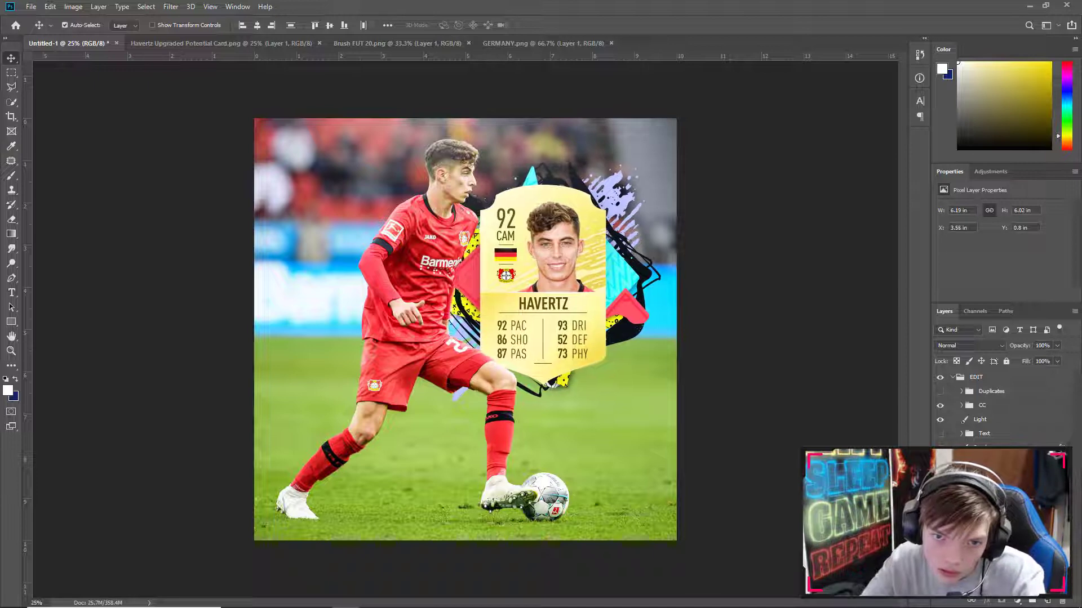
pyautogui.press('Left')
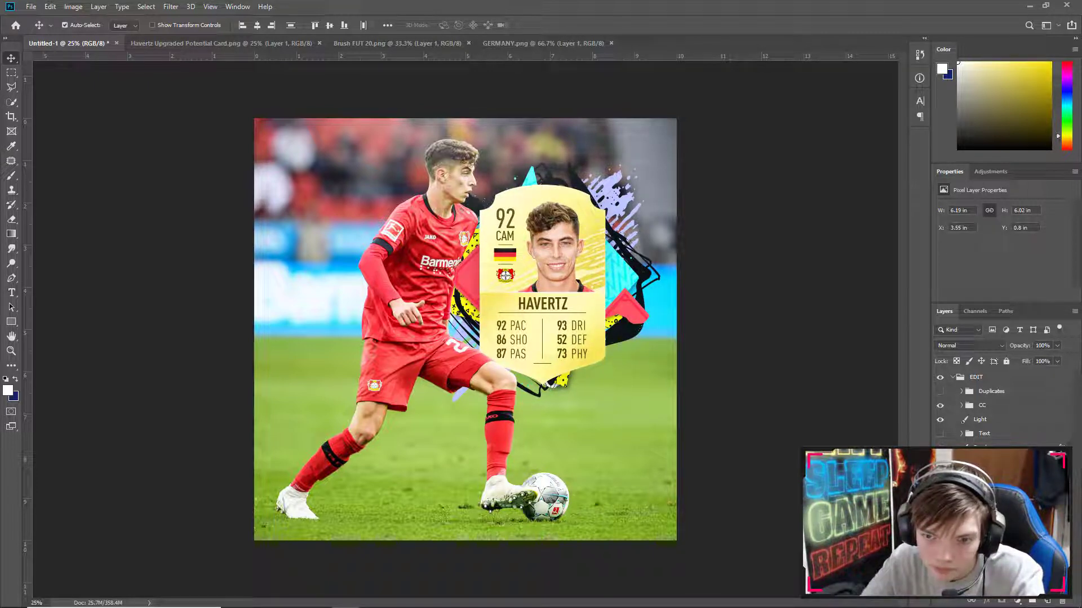
# Step: Nudge only the Brush layer slightly left behind the card, ending at an X position of 3.53 in
pyautogui.press('Return')
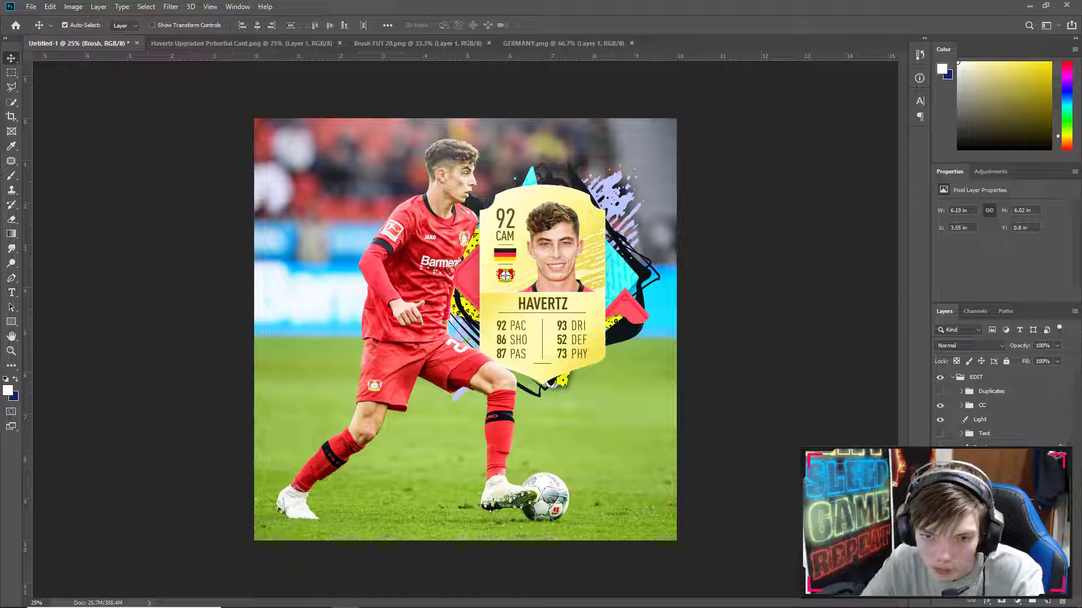
pyautogui.press('Left')
pyautogui.press('Left')
pyautogui.press('Left')
pyautogui.press('Left')
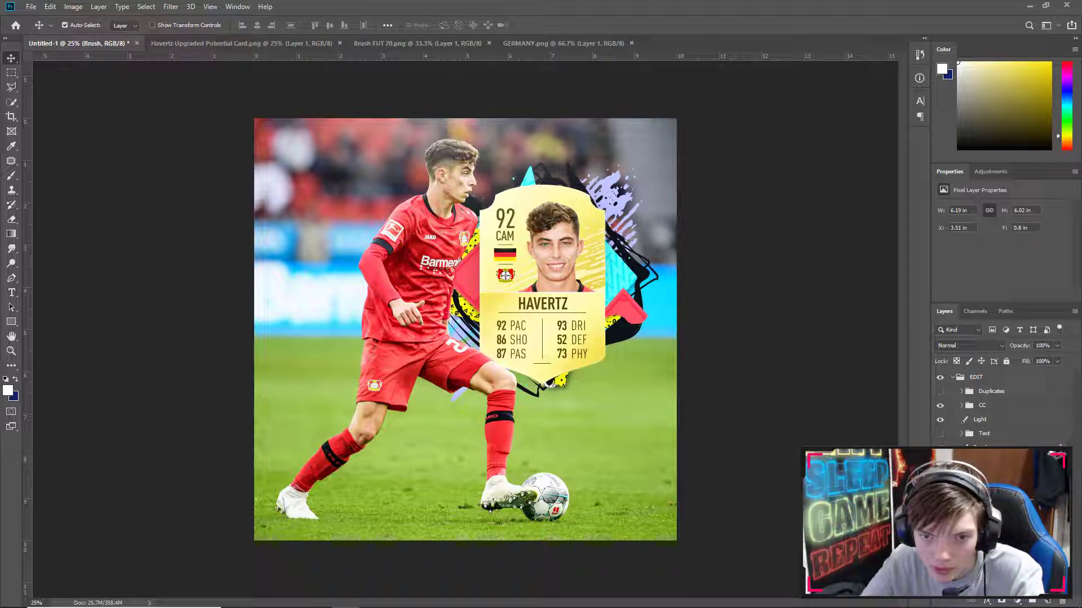
pyautogui.press('Right')
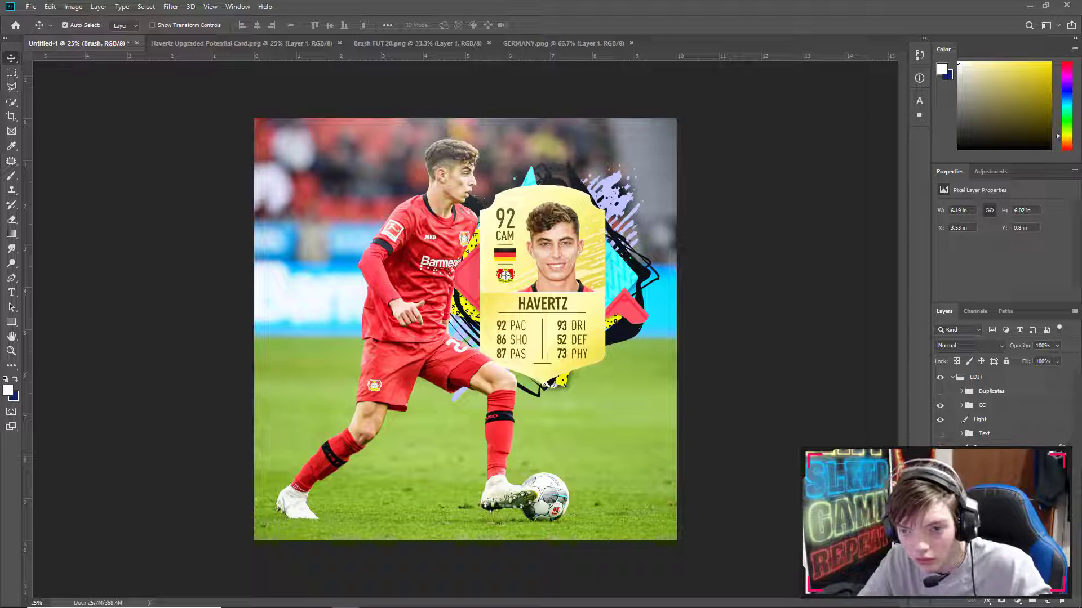
# Step: Collapse the EDIT group and check the repositioned card against the original photo by toggling the group's visibility
pyautogui.click(953, 378)
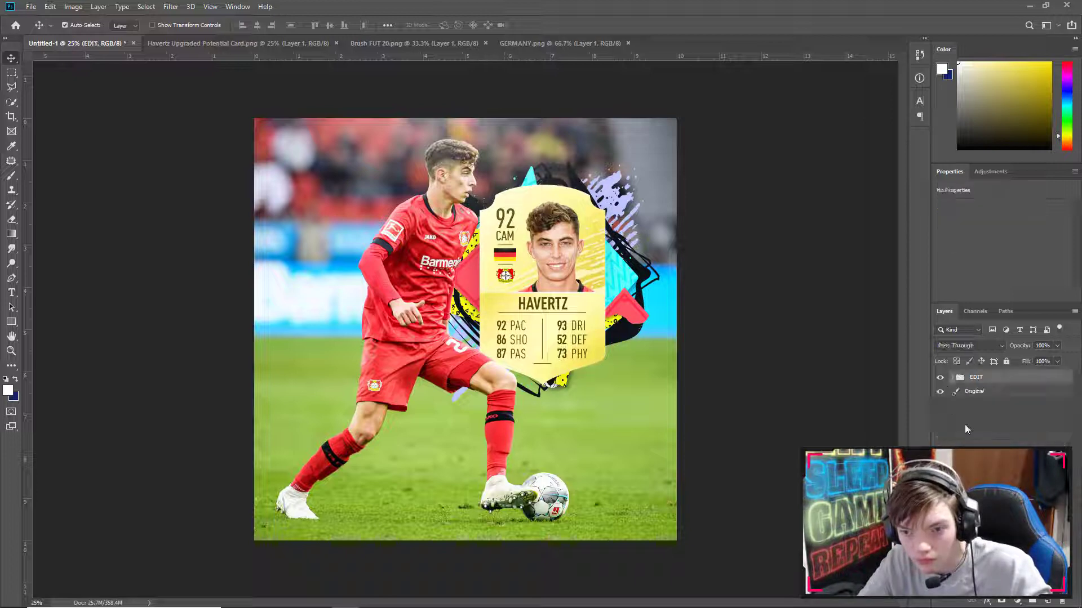
pyautogui.click(939, 377)
pyautogui.click(940, 378)
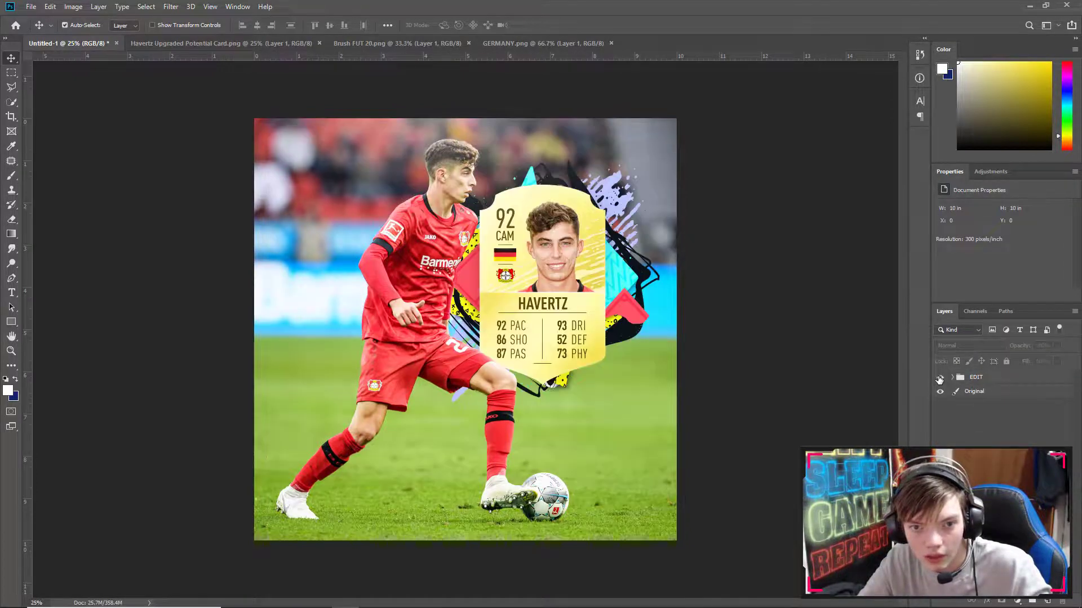
pyautogui.click(940, 379)
pyautogui.click(939, 379)
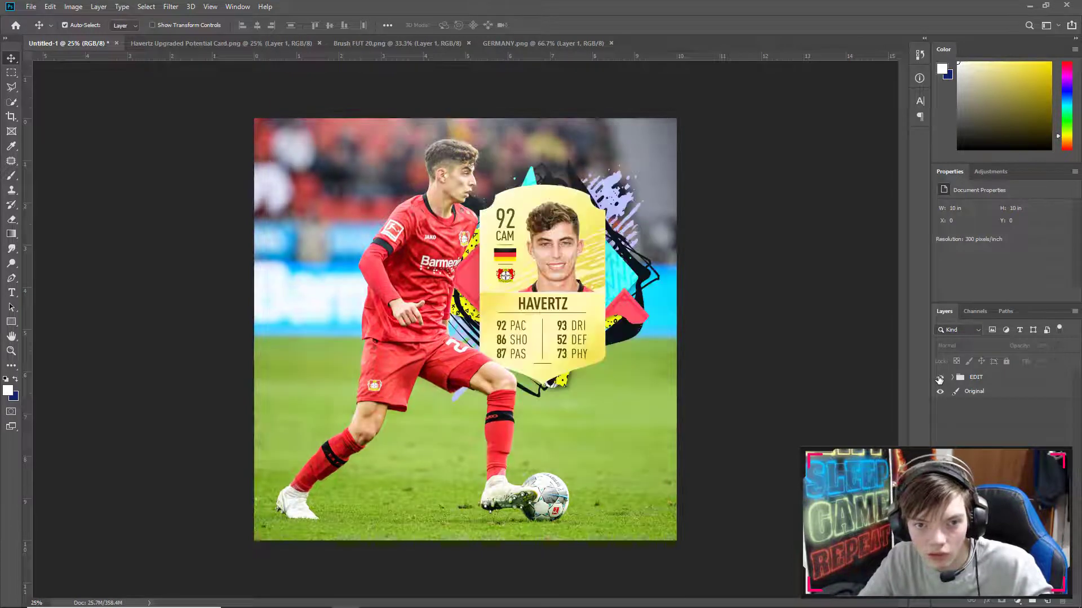
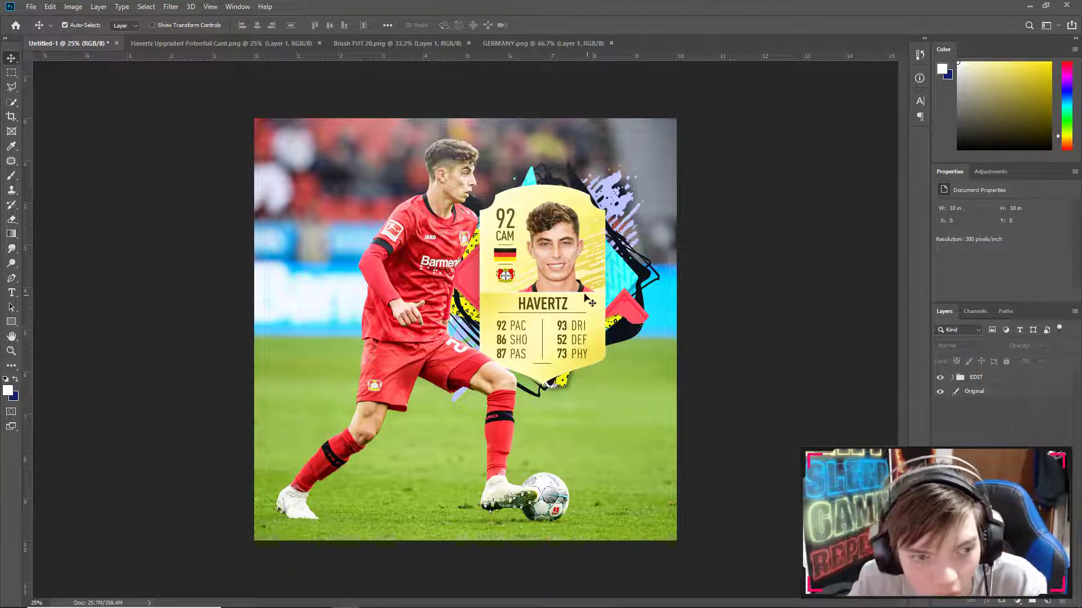
pyautogui.click(11, 292)
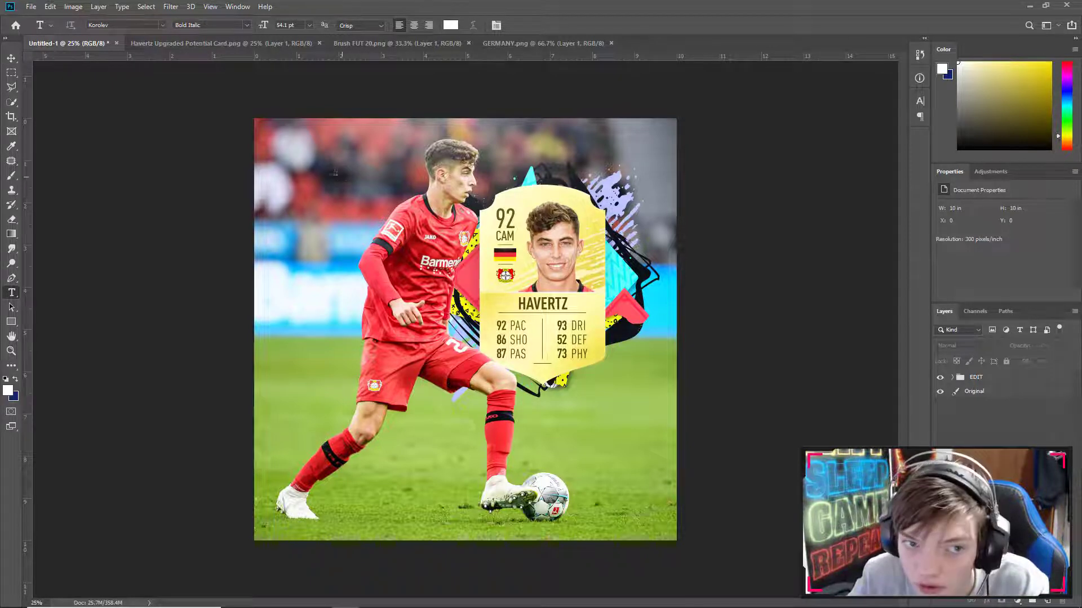
pyautogui.click(309, 141)
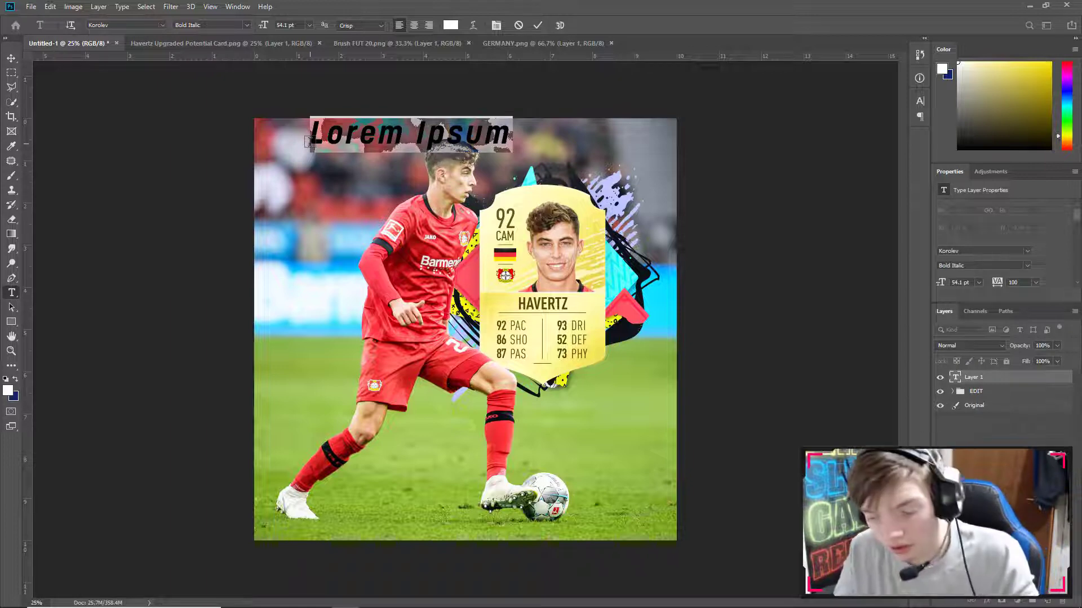
pyautogui.press('BackSpace')
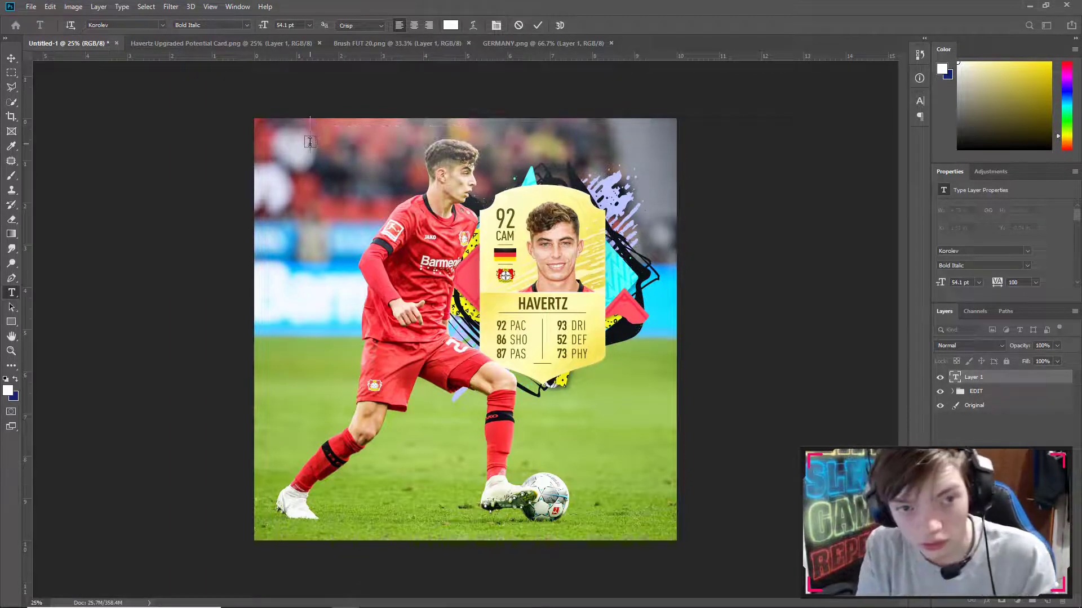
pyautogui.write('@DE')
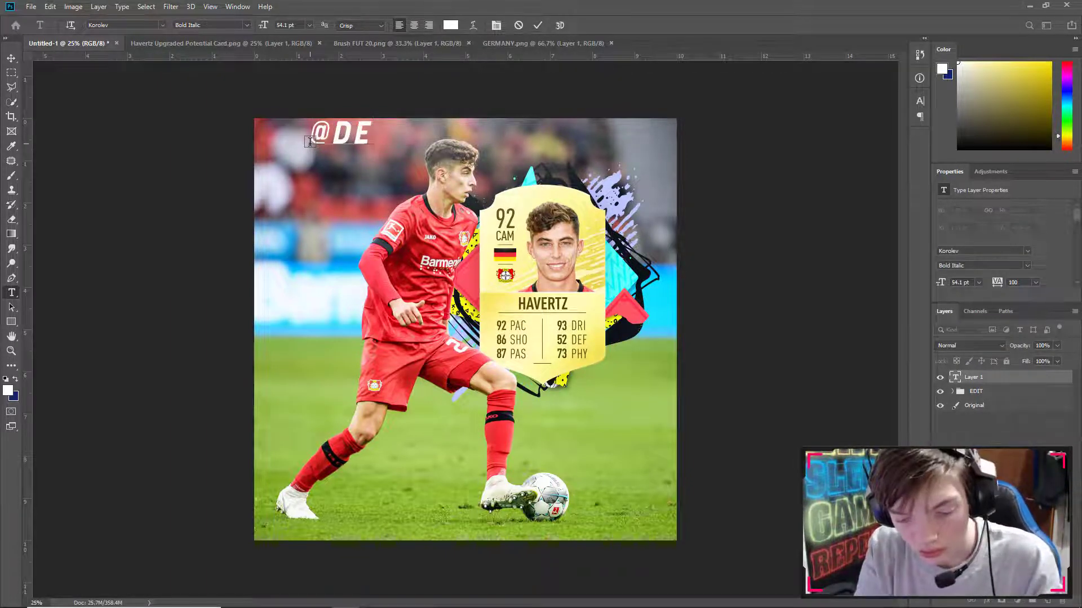
pyautogui.write('VILFUT')
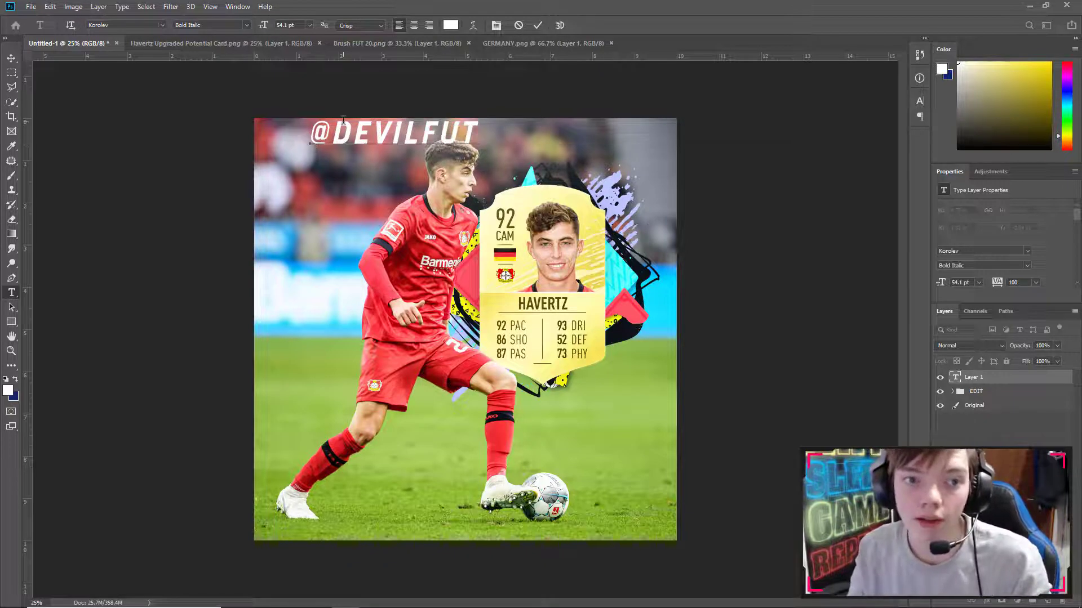
pyautogui.hotkey('ctrl', 'a')
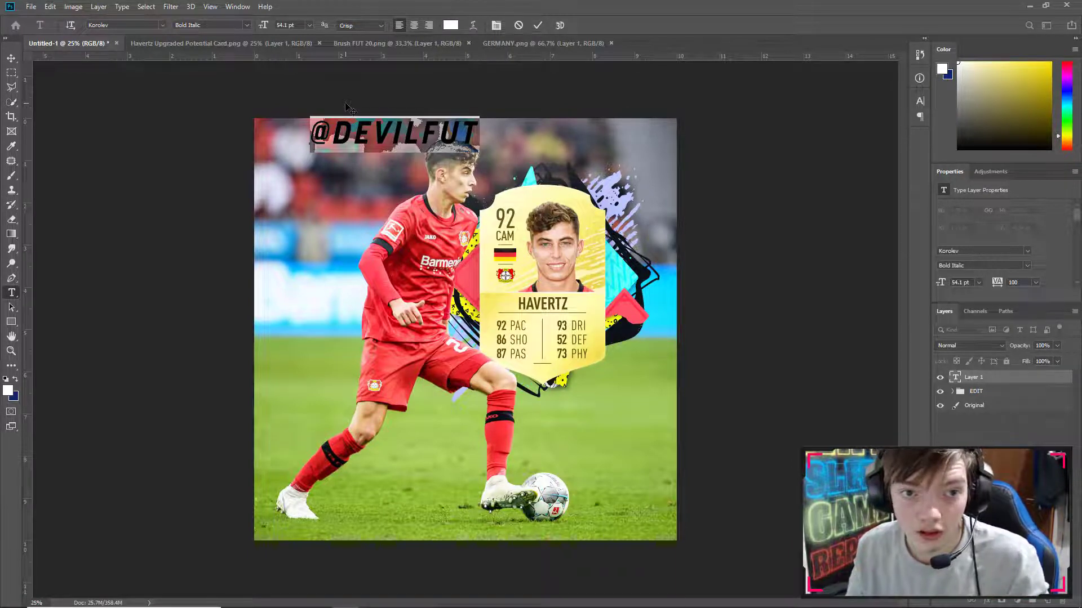
pyautogui.moveTo(264, 27); pyautogui.dragTo(243, 34)
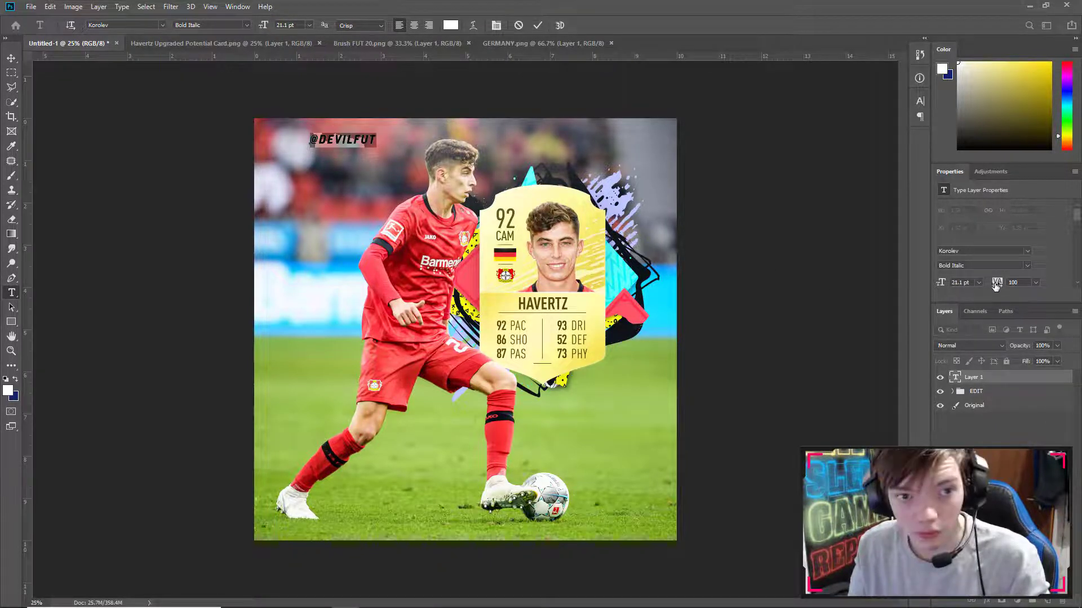
pyautogui.moveTo(996, 286); pyautogui.dragTo(995, 286)
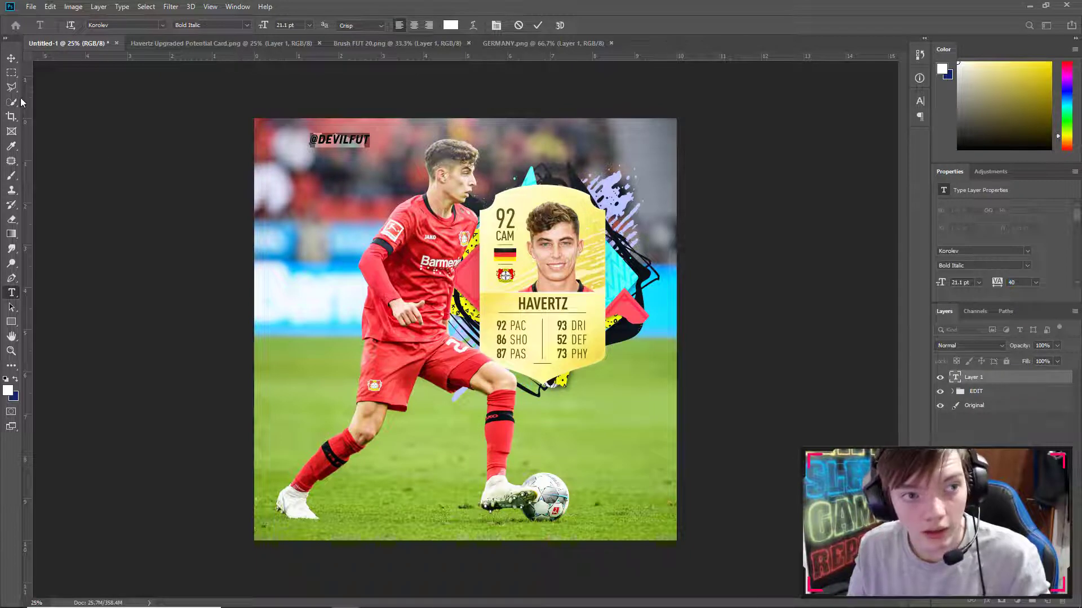
pyautogui.hotkey('ctrl', 'Return')
pyautogui.press('v')
pyautogui.click(969, 345)
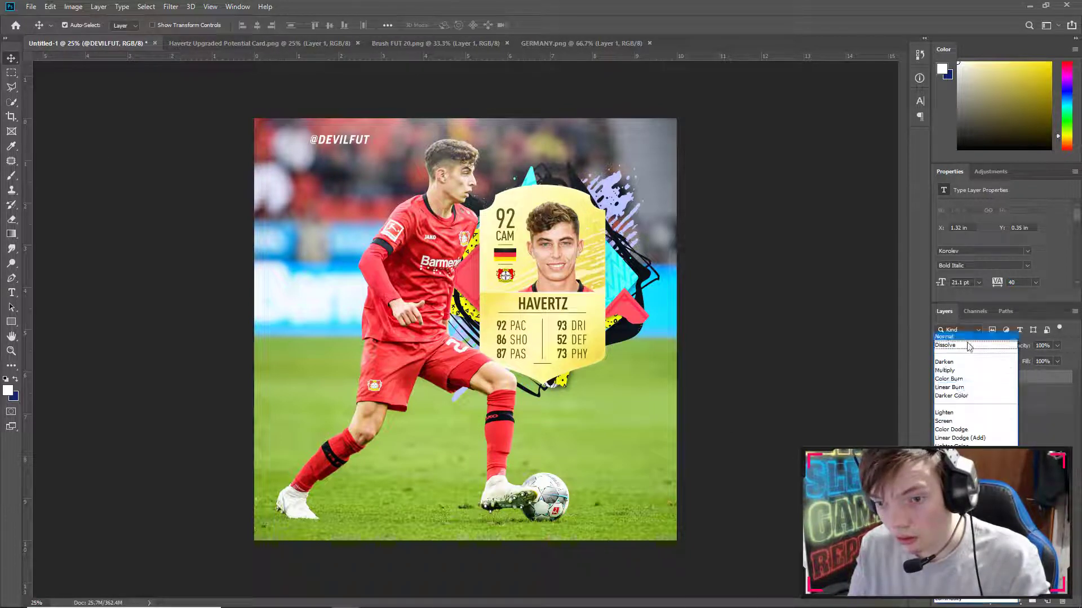
pyautogui.click(969, 443)
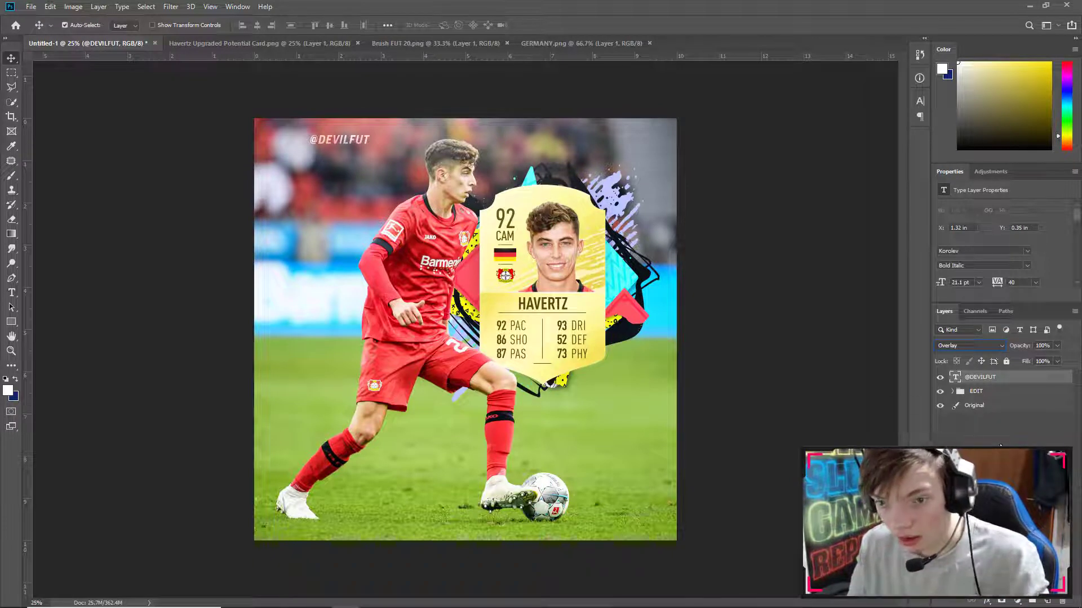
pyautogui.click(958, 432)
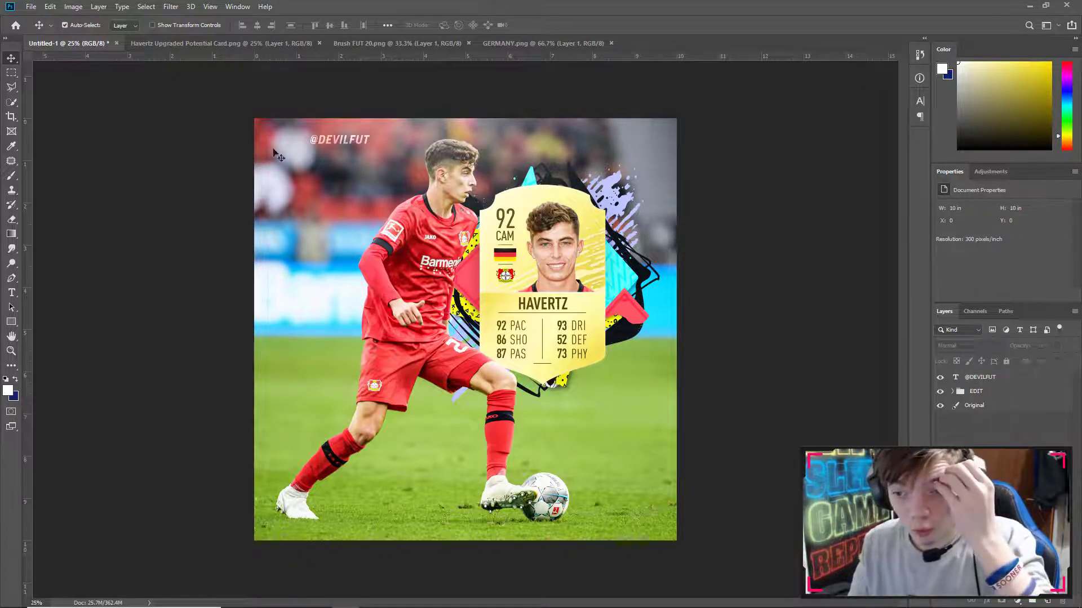
pyautogui.click(953, 391)
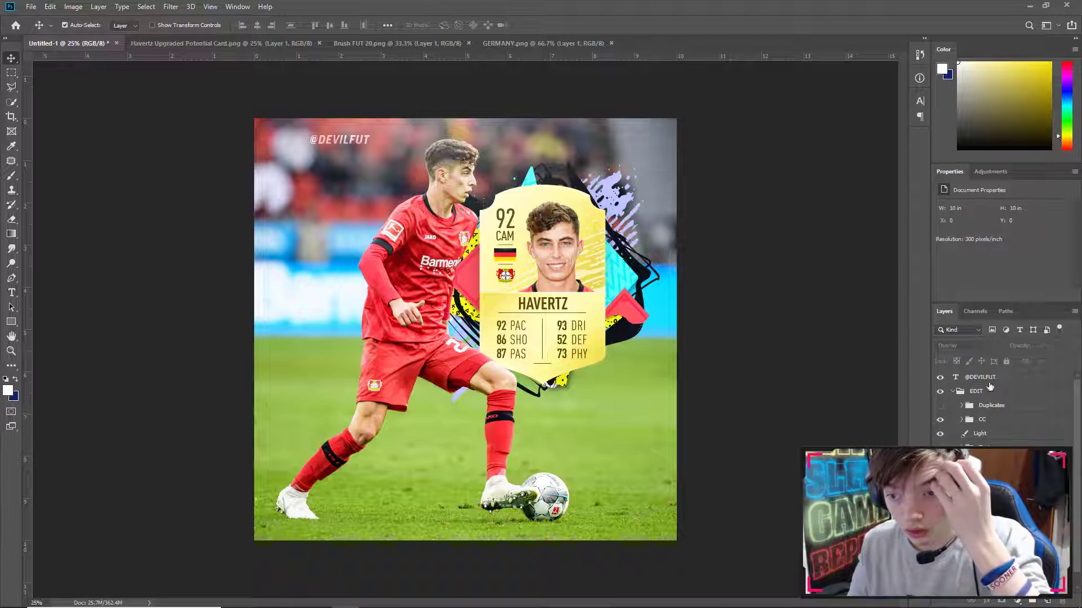
pyautogui.moveTo(963, 377); pyautogui.dragTo(997, 437)
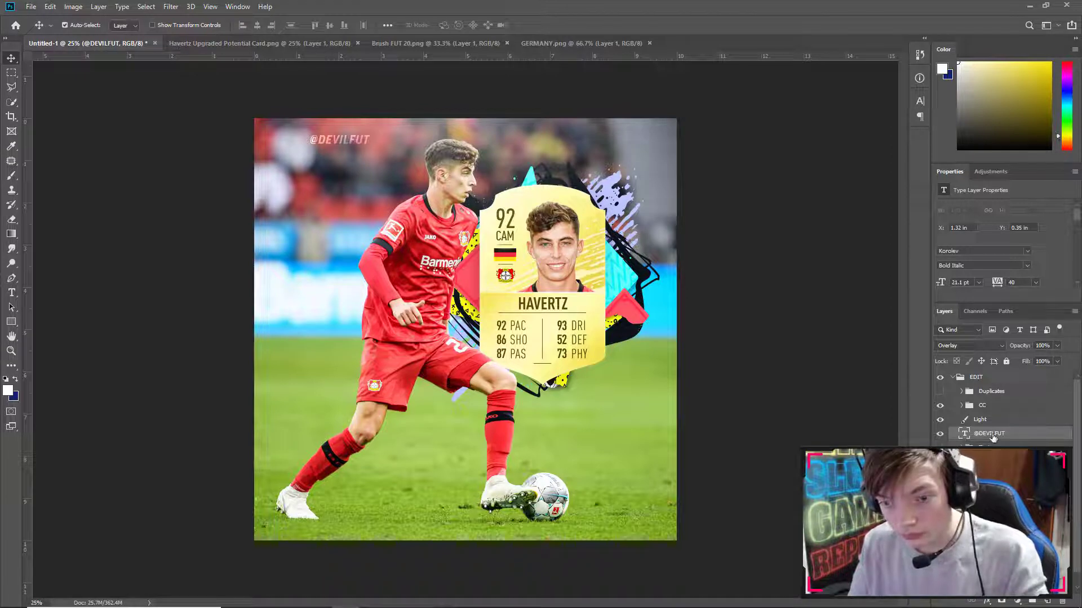
pyautogui.hotkey('ctrl', 't')
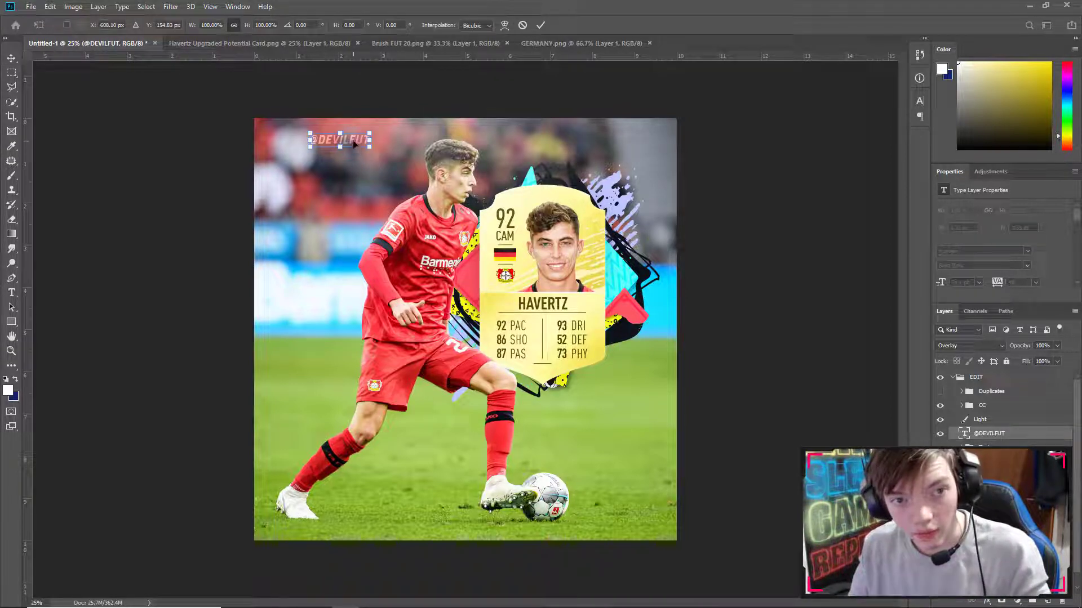
pyautogui.moveTo(353, 143); pyautogui.dragTo(372, 211)
pyautogui.moveTo(418, 175)
pyautogui.mouseDown()
pyautogui.moveTo(625, 158)
pyautogui.moveTo(563, 124)
pyautogui.moveTo(298, 129)
pyautogui.moveTo(355, 251)
pyautogui.moveTo(698, 496)
pyautogui.moveTo(665, 533)
pyautogui.moveTo(569, 386)
pyautogui.moveTo(569, 403)
pyautogui.moveTo(417, 318)
pyautogui.moveTo(342, 306)
pyautogui.moveTo(355, 238)
pyautogui.moveTo(409, 183)
pyautogui.mouseUp()
pyautogui.press('Return')
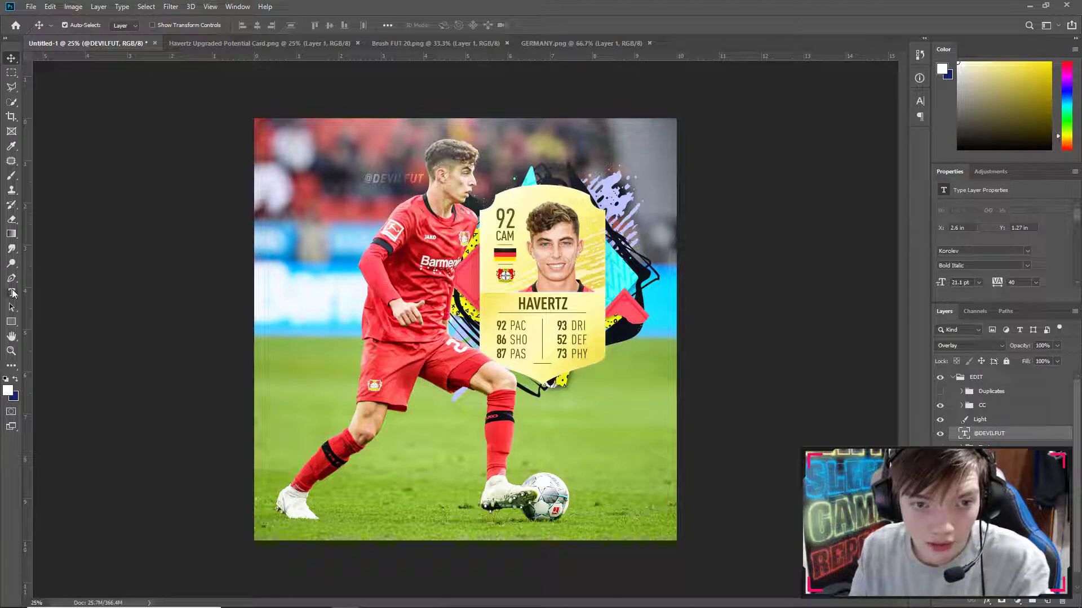
pyautogui.click(12, 292)
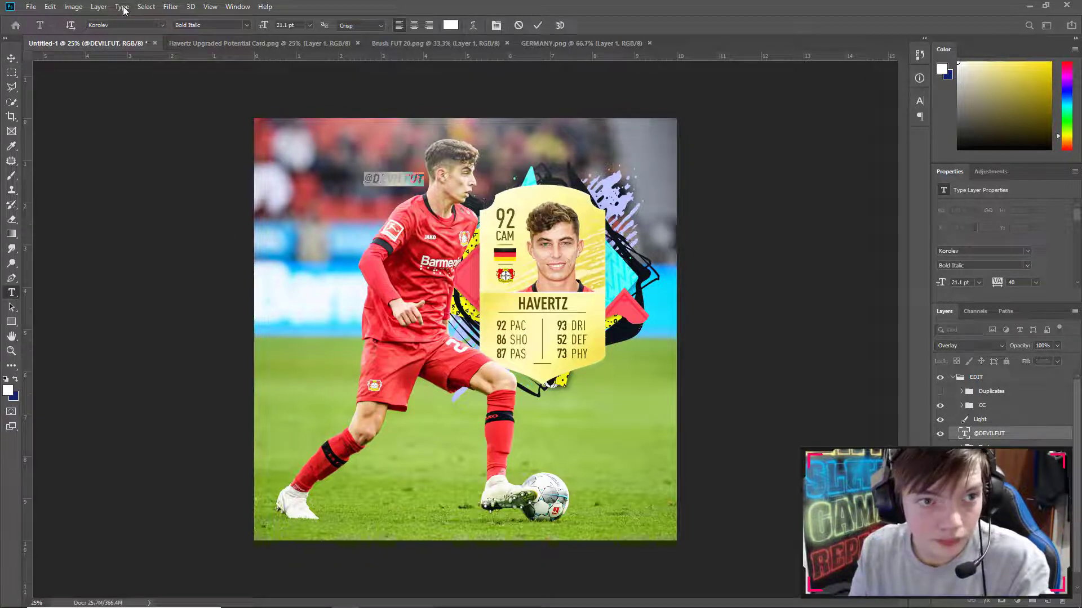
pyautogui.click(243, 25)
pyautogui.click(218, 72)
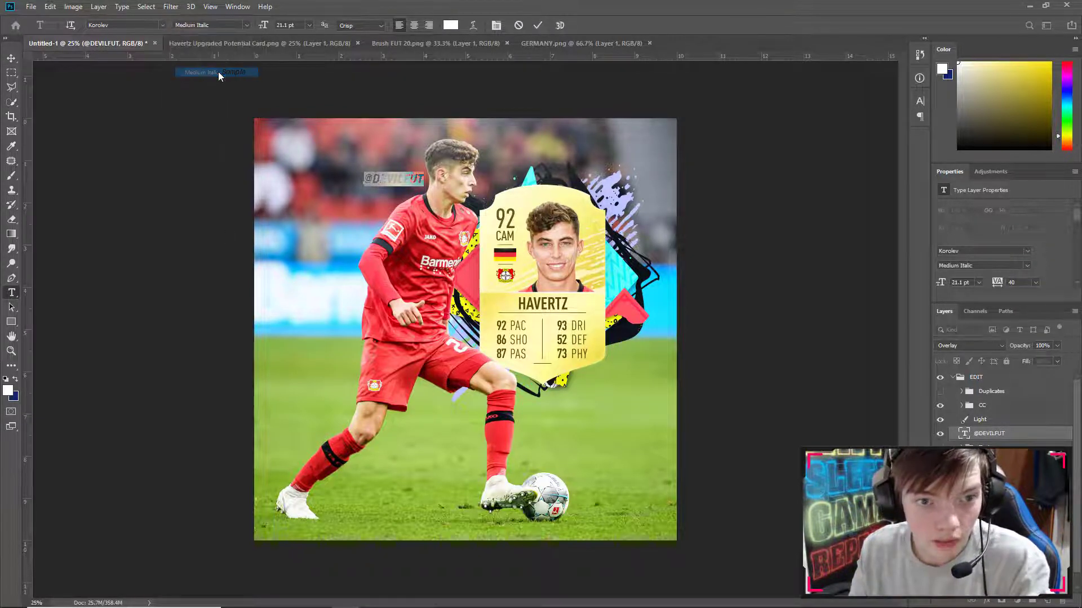
pyautogui.press('v')
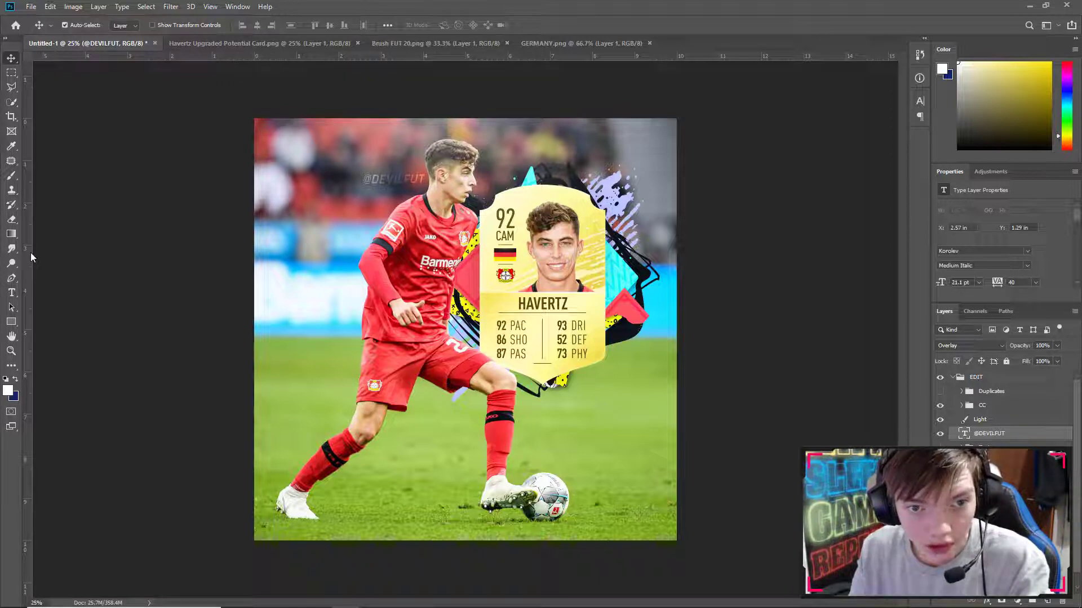
pyautogui.press('t')
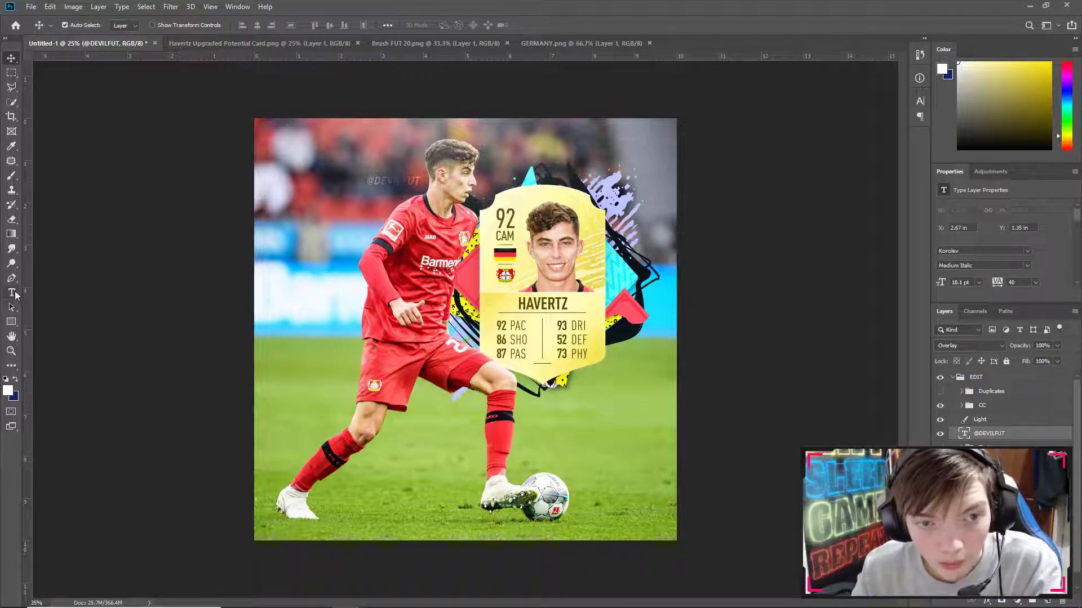
pyautogui.click(12, 293)
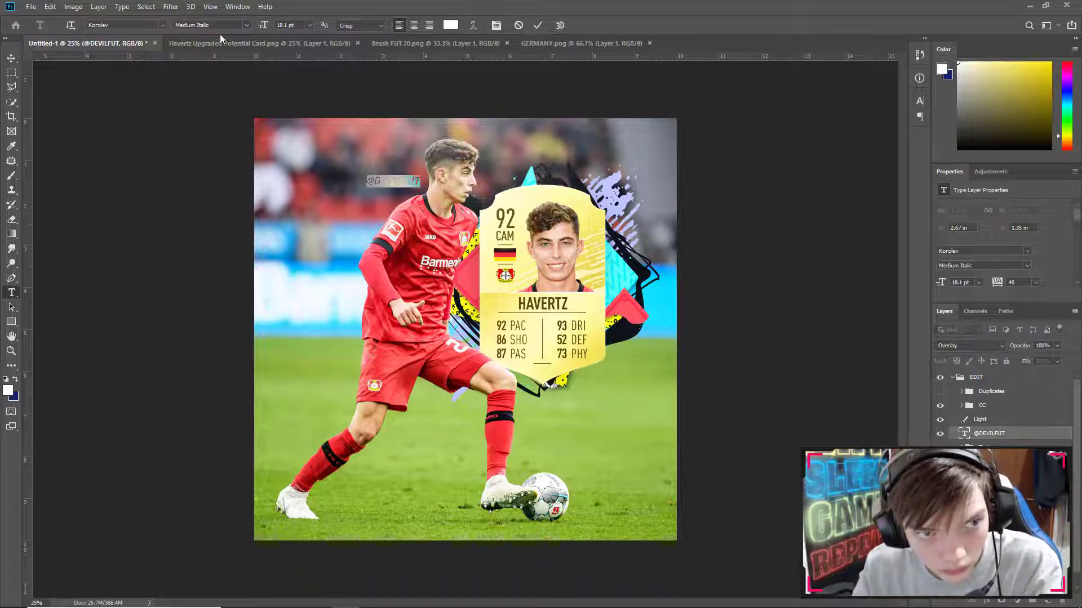
pyautogui.click(246, 26)
pyautogui.click(208, 90)
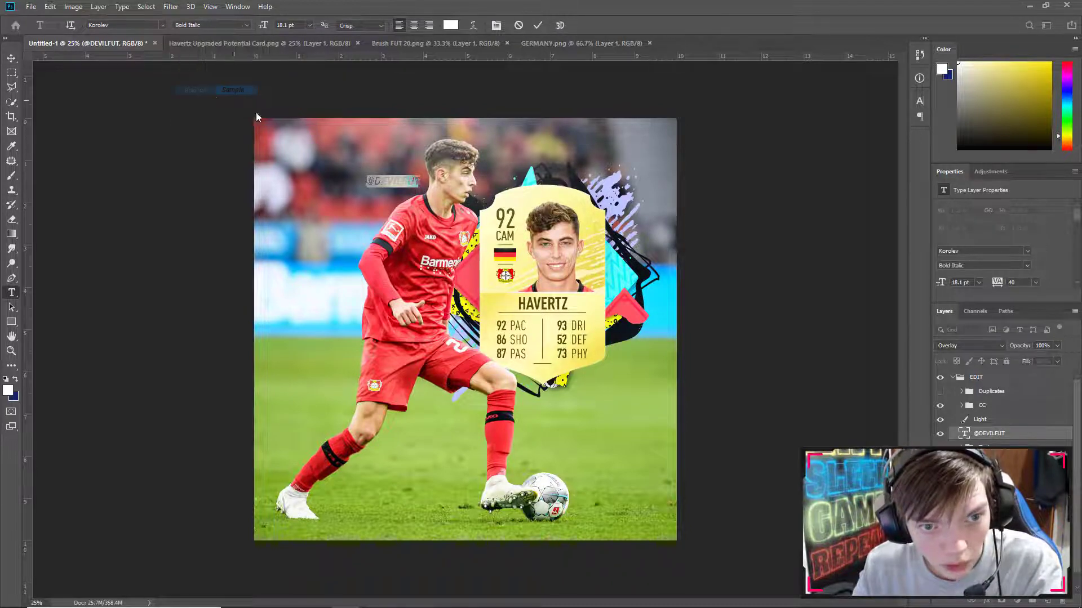
pyautogui.click(11, 58)
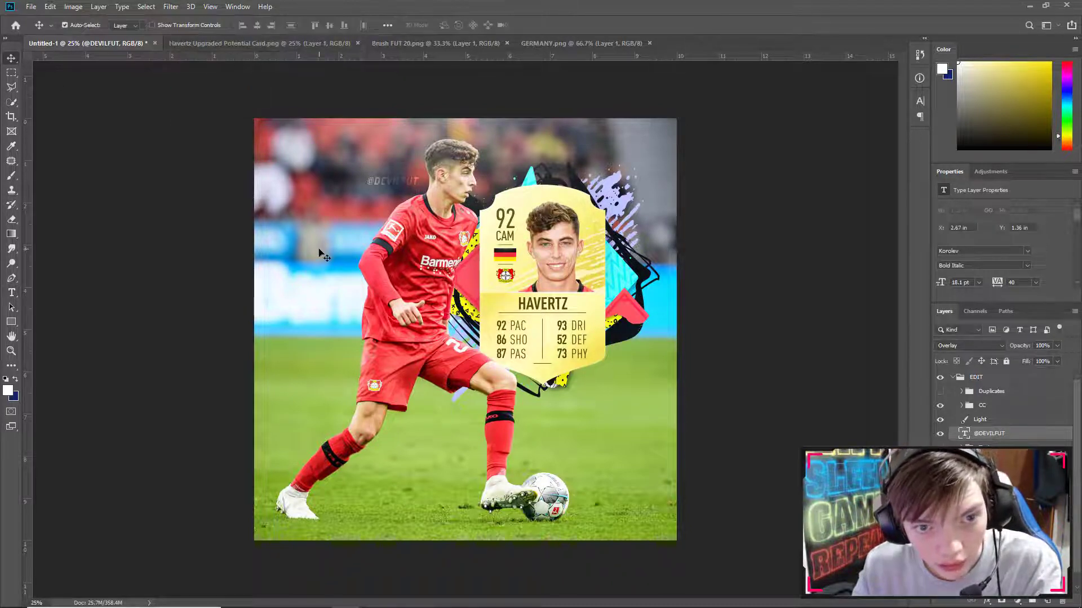
pyautogui.press('Right')
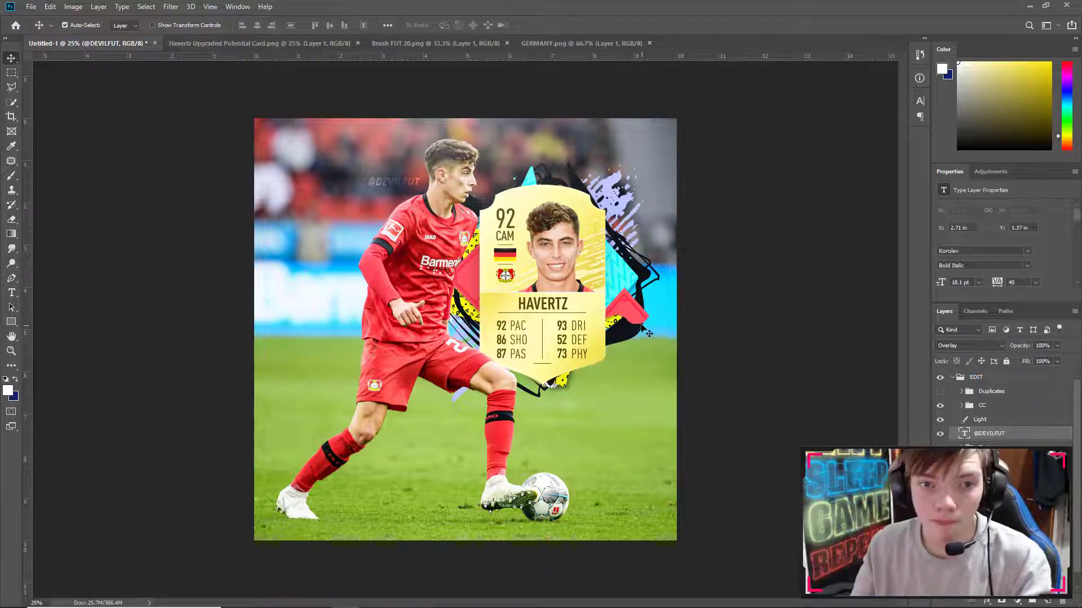
pyautogui.click(951, 378)
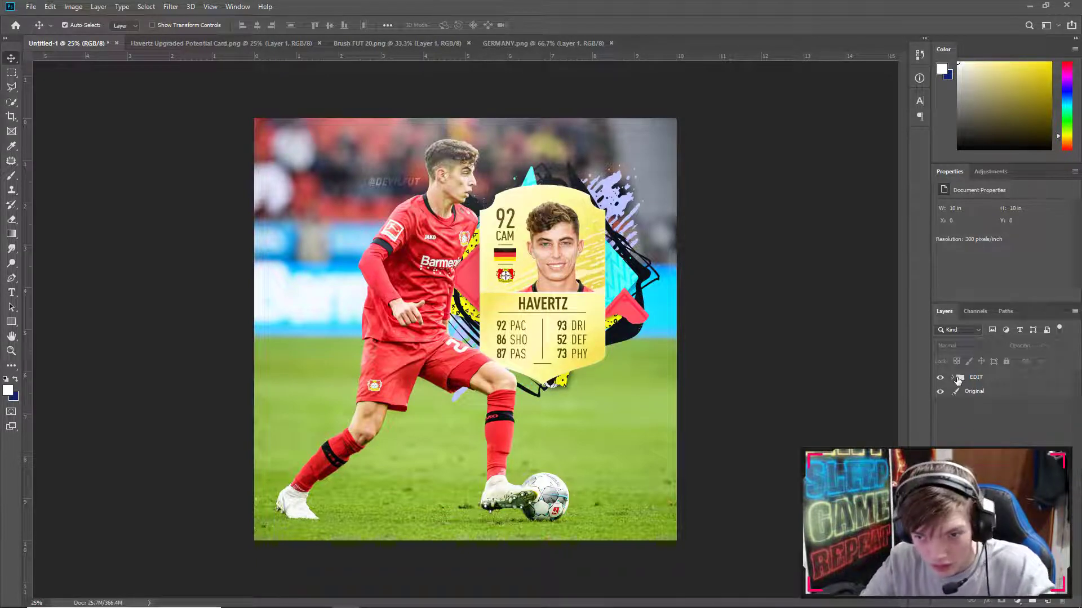
pyautogui.click(974, 377)
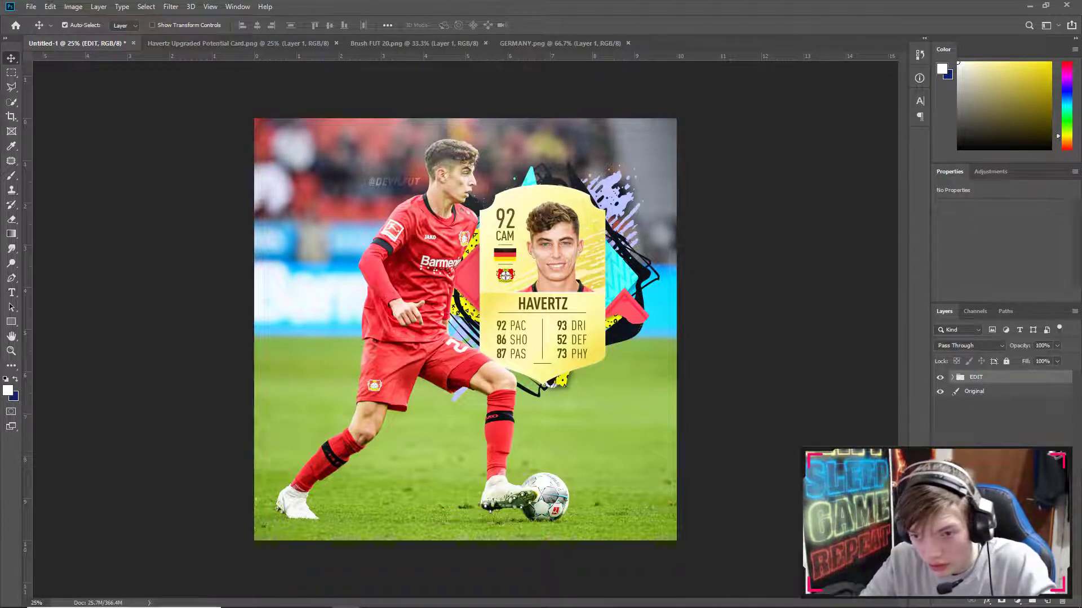
pyautogui.click(953, 379)
pyautogui.click(993, 391)
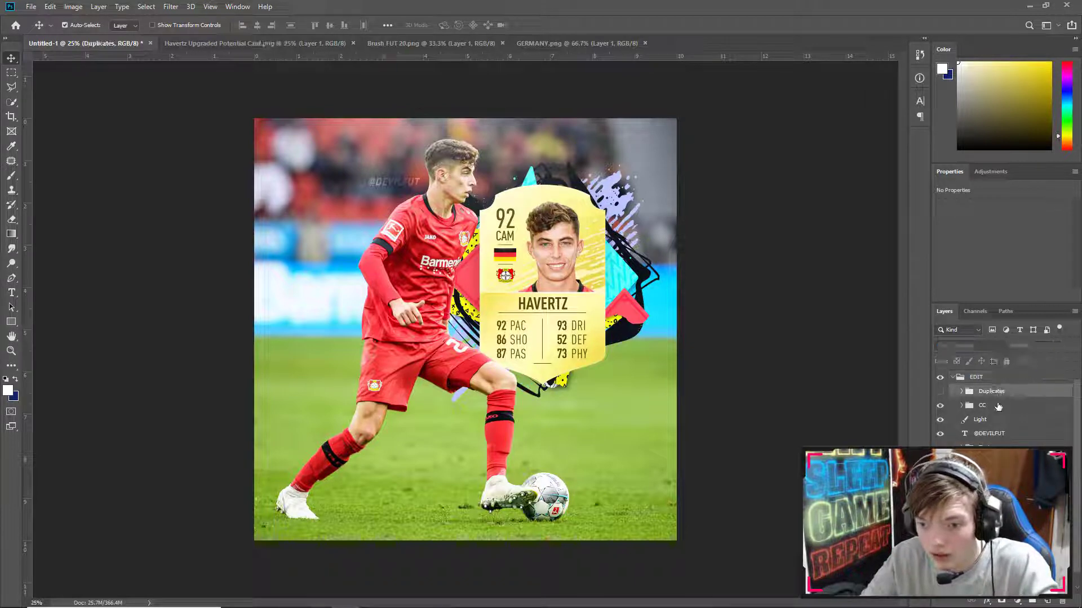
pyautogui.click(998, 382)
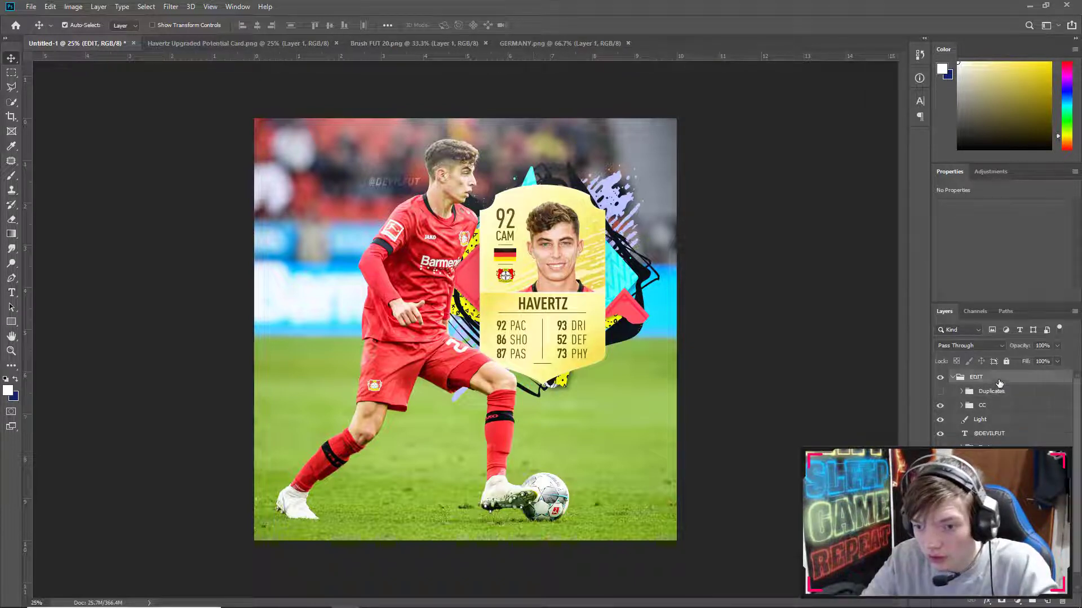
pyautogui.scroll(-1, 996, 428)
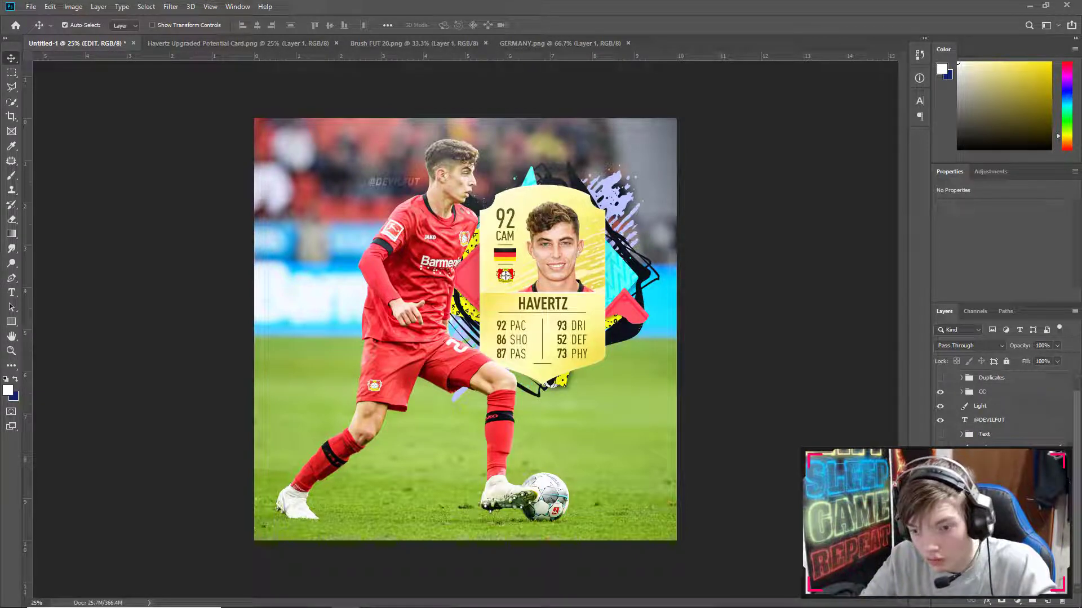
pyautogui.hotkey('ctrl', 'alt', 'a')
pyautogui.scroll(1, 992, 412)
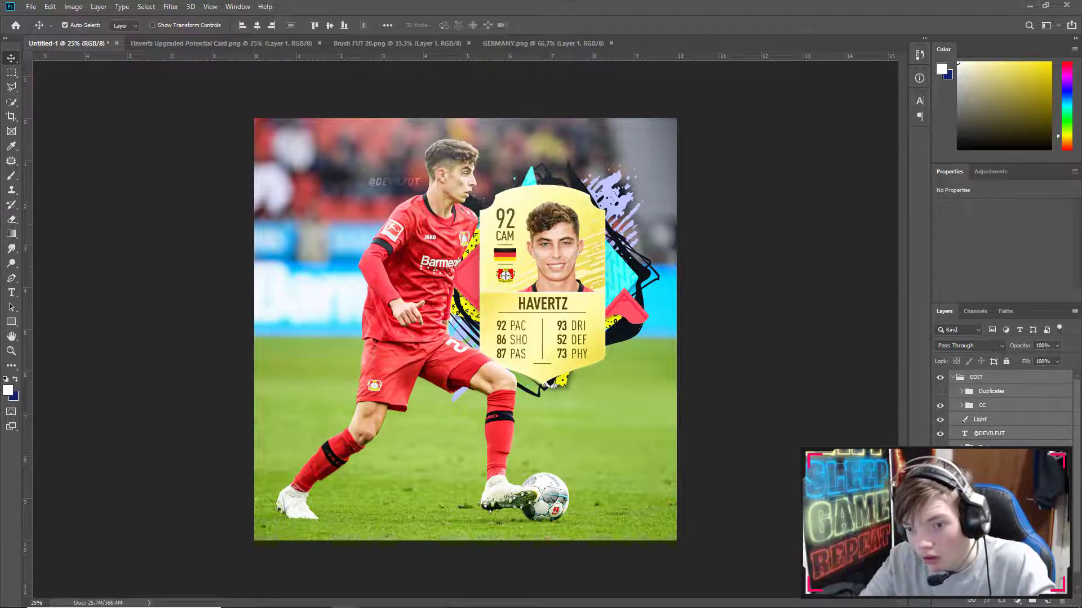
pyautogui.click(956, 377)
pyautogui.click(975, 421)
pyautogui.click(990, 379)
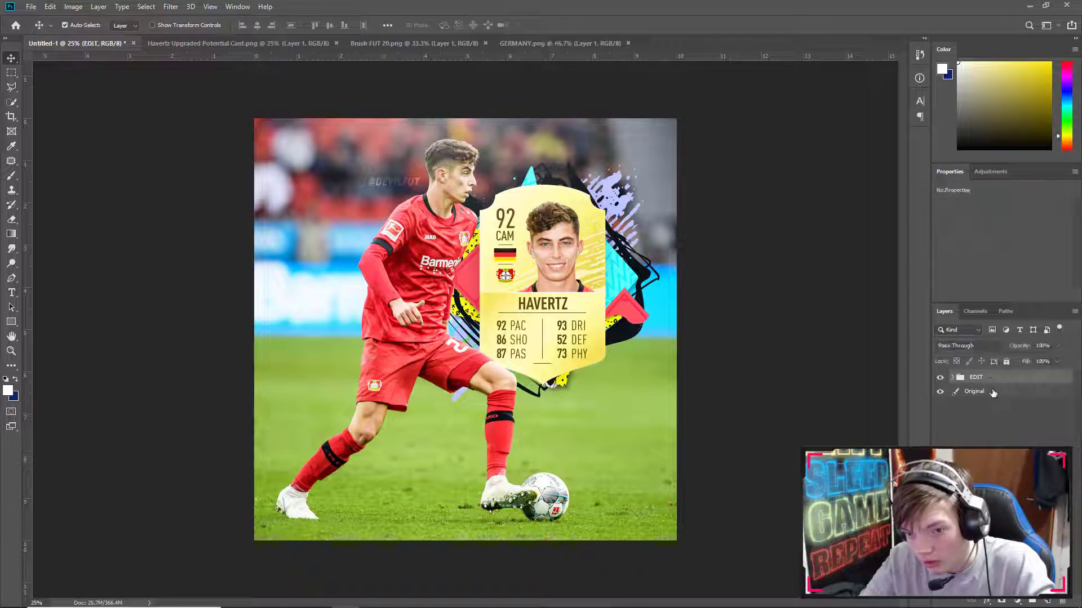
pyautogui.keyDown('shift'); pyautogui.click(993, 393); pyautogui.keyUp('shift')
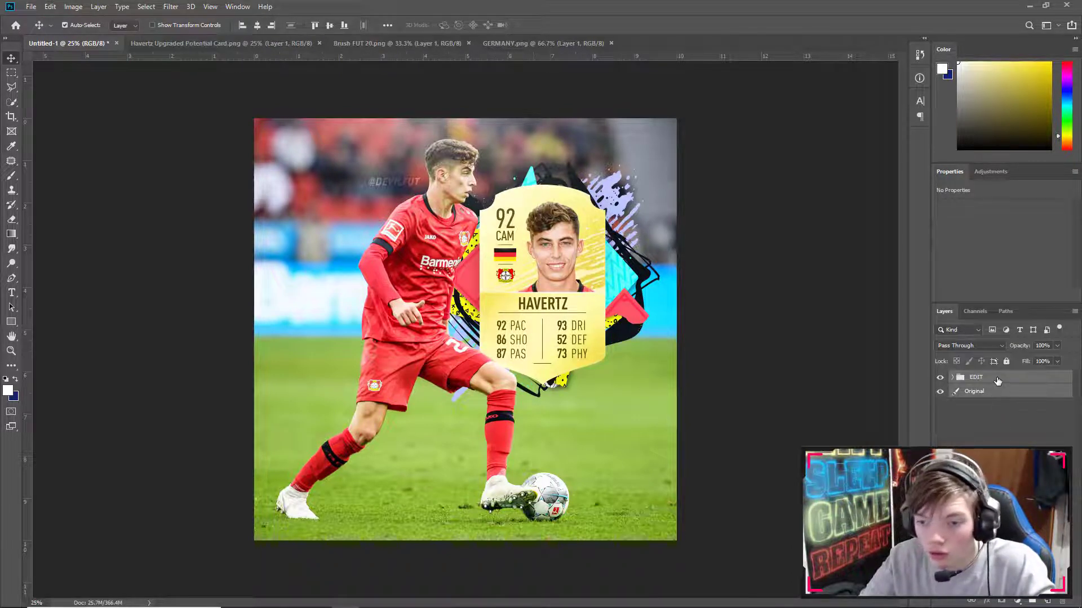
pyautogui.rightClick(1002, 381)
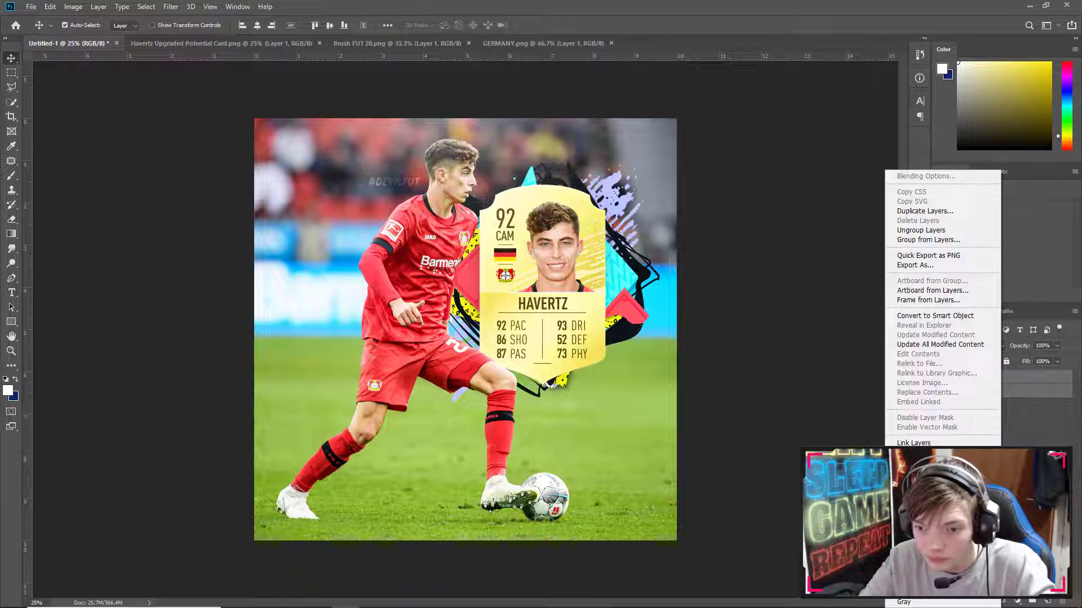
pyautogui.press('Escape')
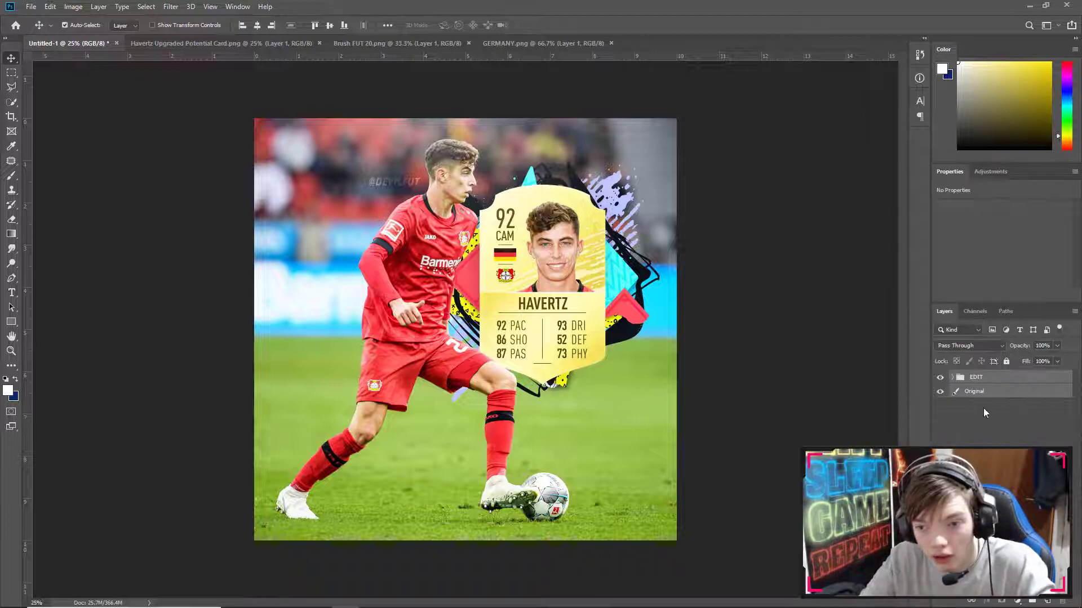
pyautogui.click(976, 421)
# Step: Save the layered document to the Desktop as a Photoshop file named "Kai Havertz Potential Player Edit"
pyautogui.click(31, 7)
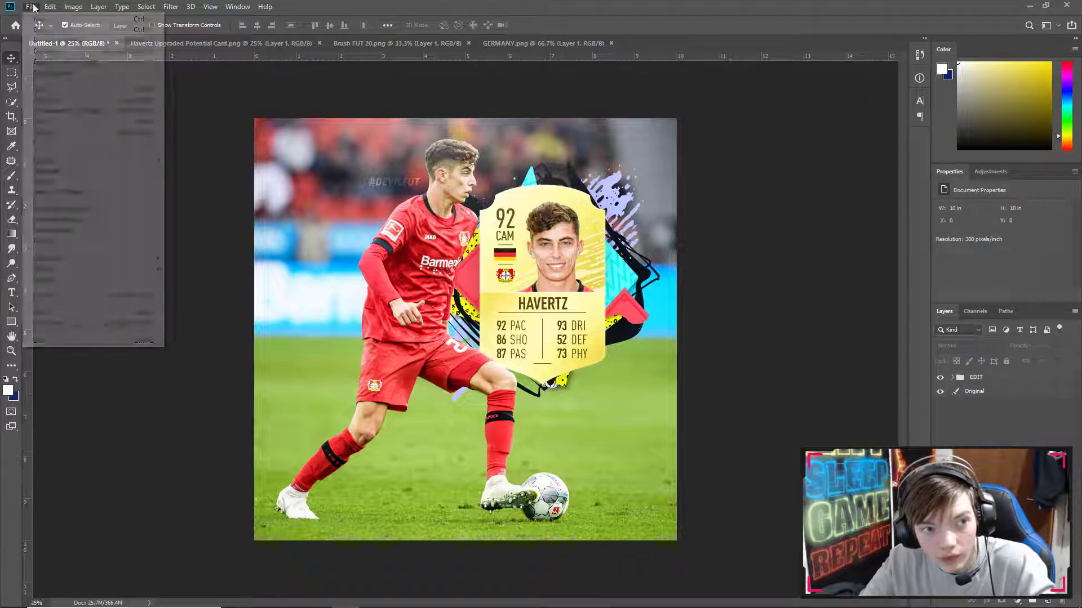
pyautogui.click(72, 132)
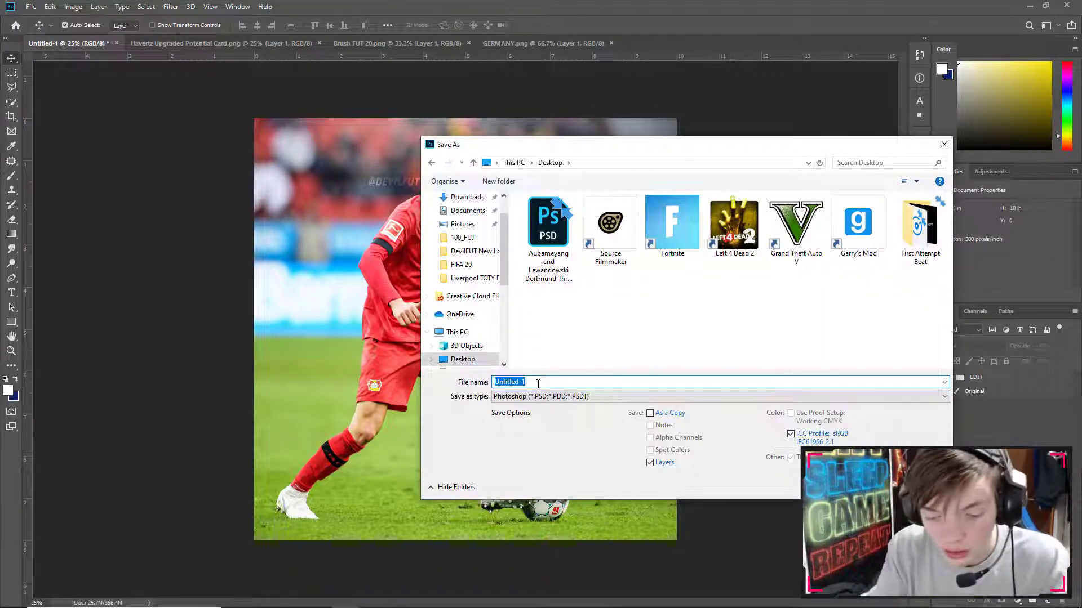
pyautogui.write('Kai Havertz ')
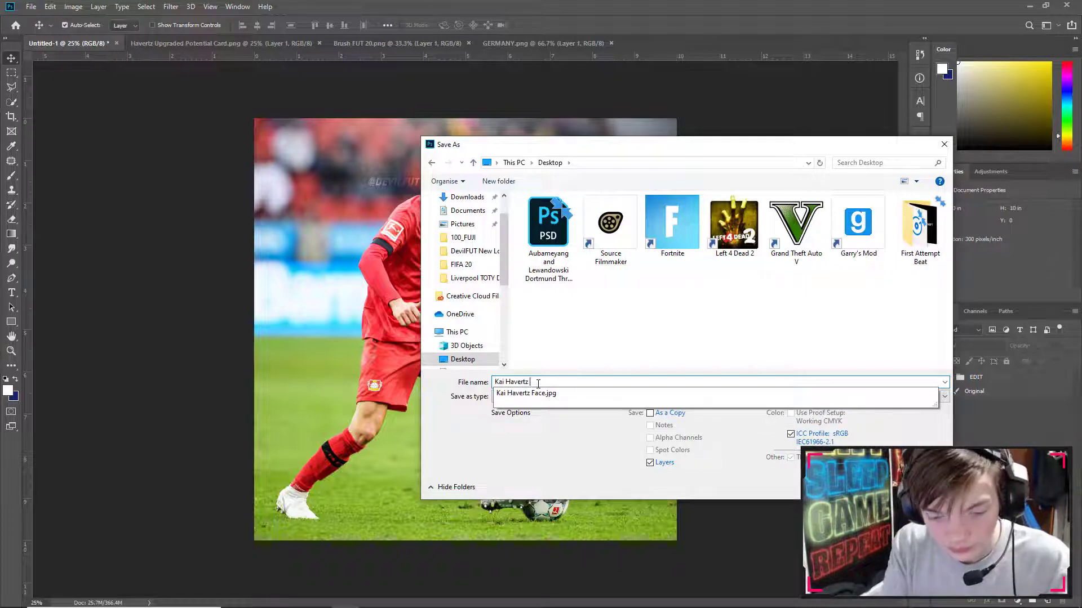
pyautogui.write('Edit')
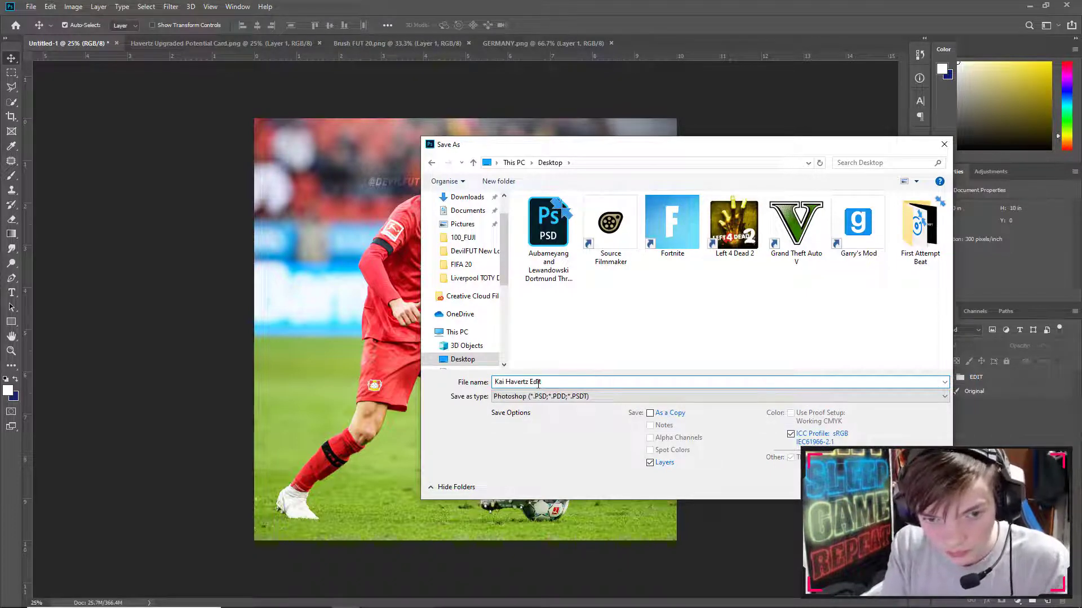
pyautogui.press('BackSpace')
pyautogui.press('BackSpace')
pyautogui.press('BackSpace')
pyautogui.press('BackSpace')
pyautogui.write('Po')
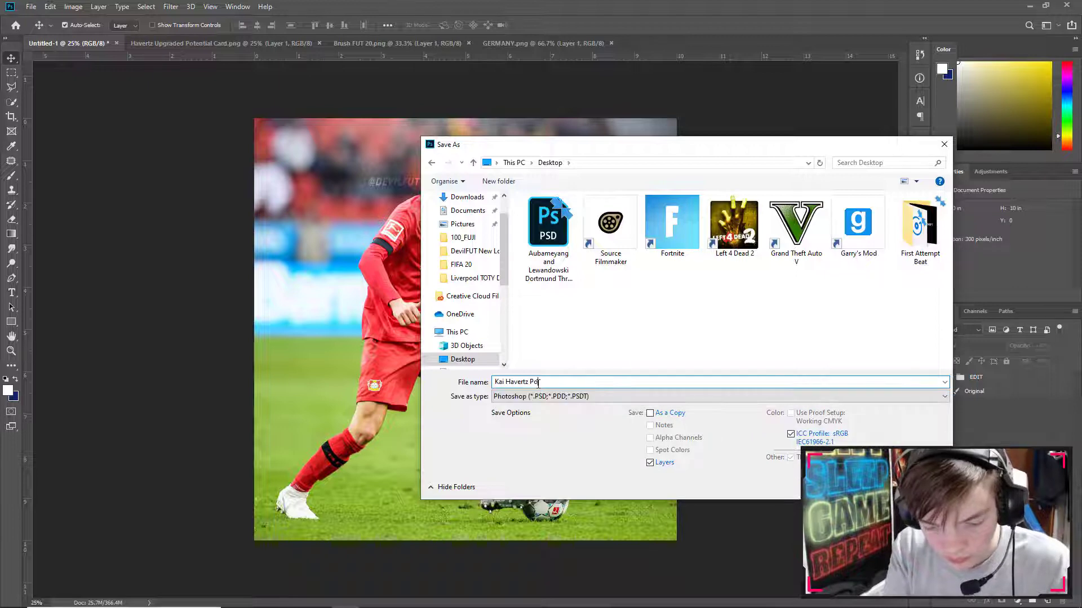
pyautogui.write('tential Player Ed')
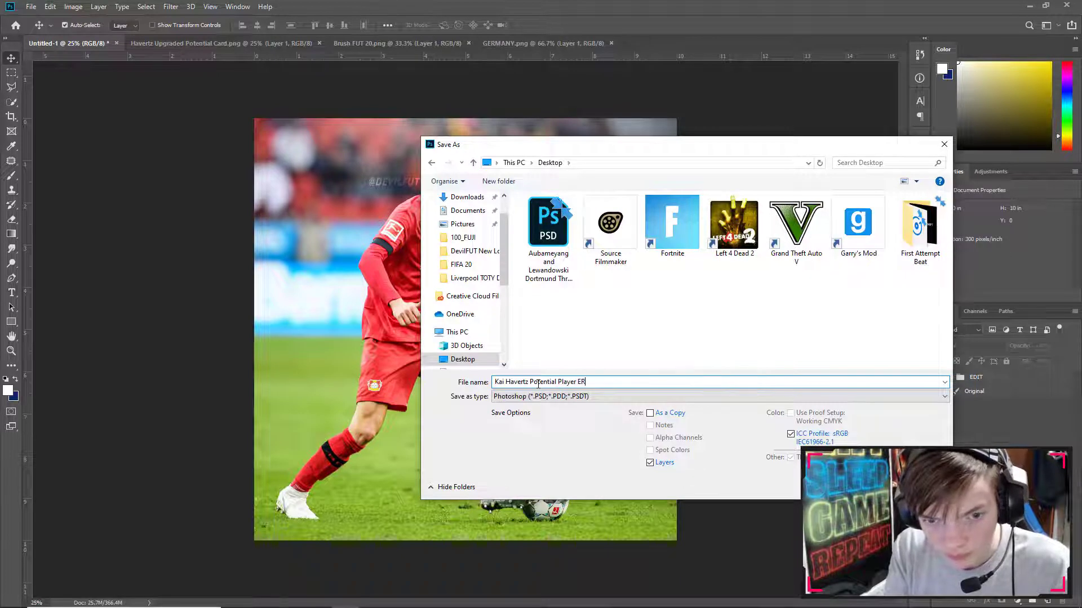
pyautogui.write('it')
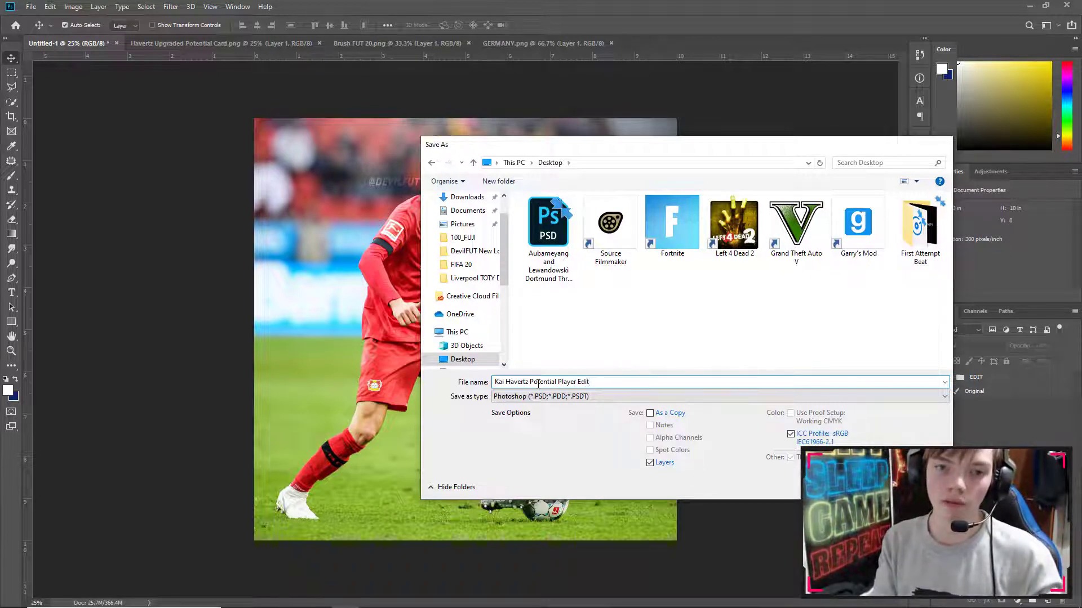
pyautogui.press('Return')
pyautogui.press('Return')
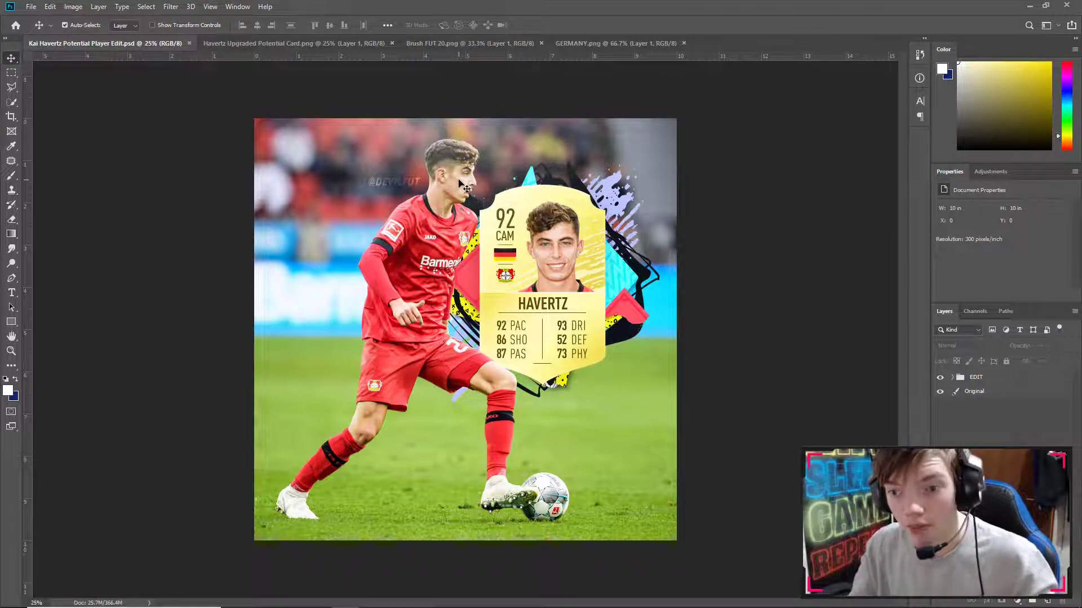
# Step: Merge the EDIT group and the Original layer into a single layer and deselect it
pyautogui.click(994, 379)
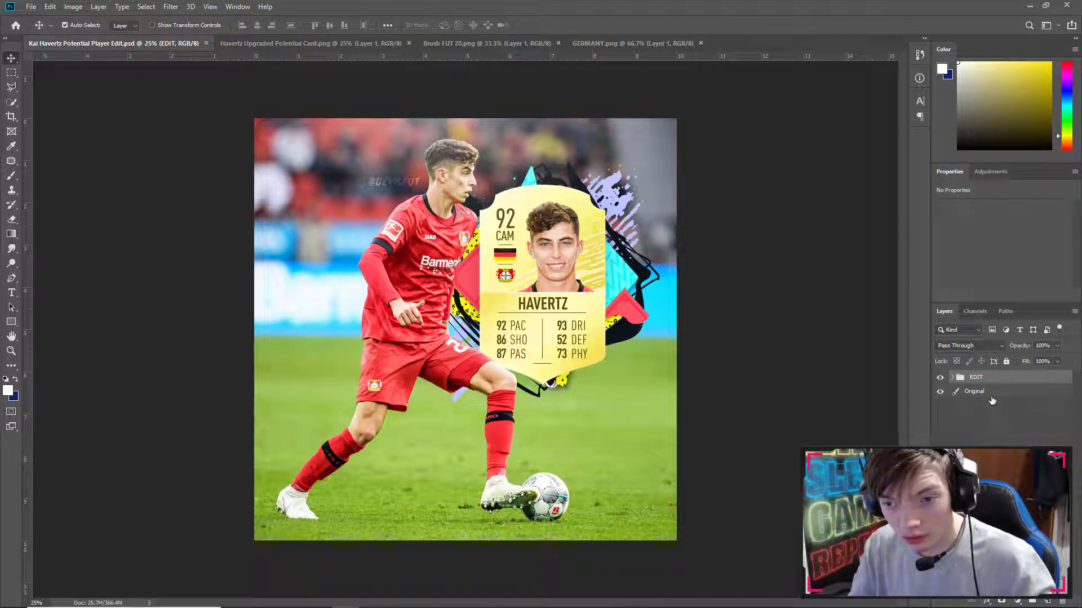
pyautogui.keyDown('shift'); pyautogui.click(995, 392); pyautogui.keyUp('shift')
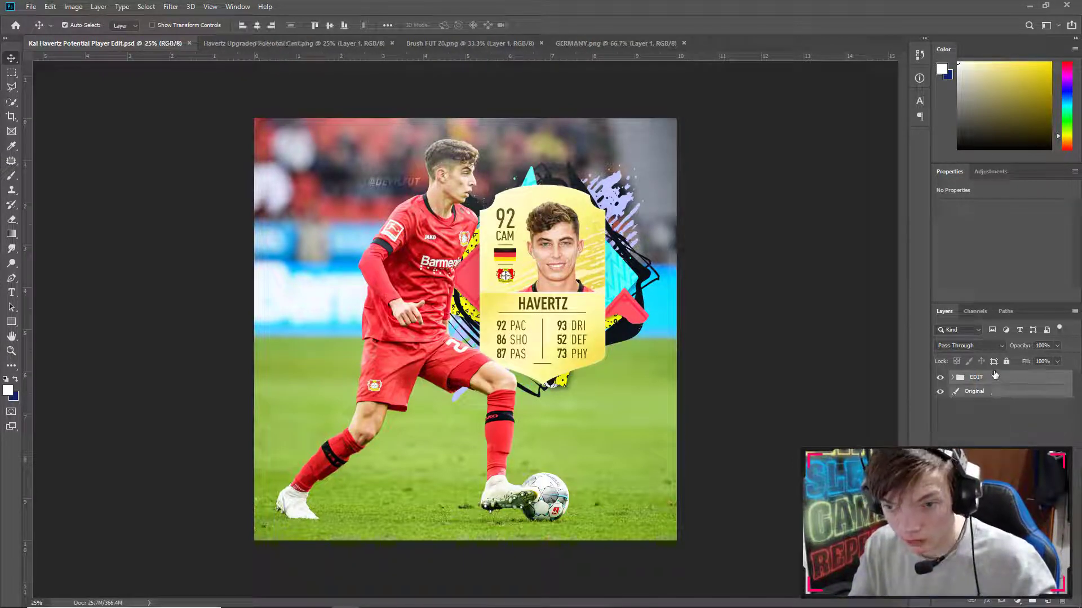
pyautogui.rightClick(993, 378)
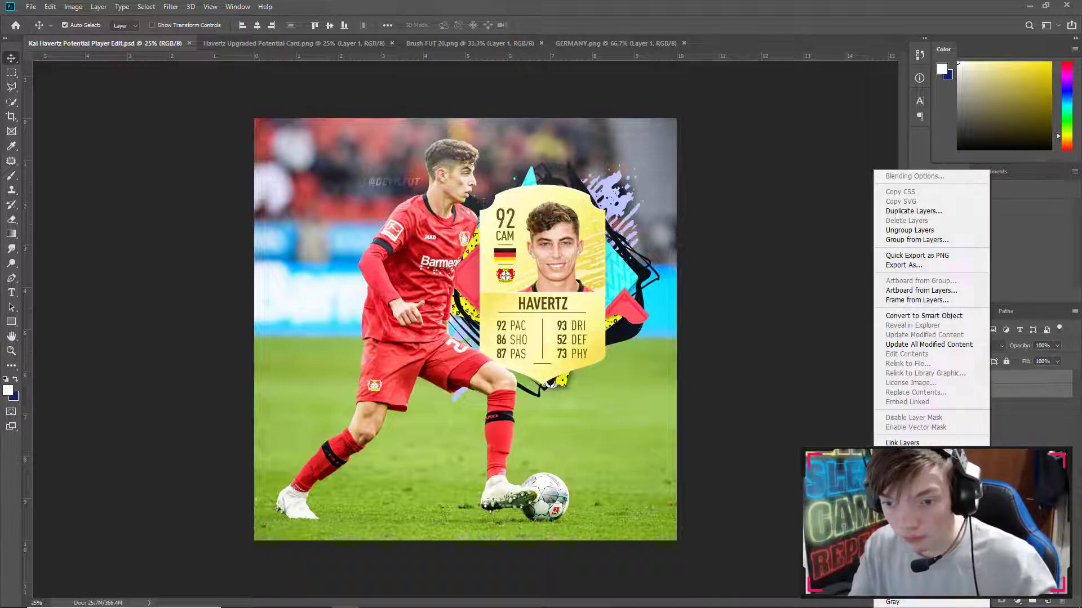
pyautogui.click(907, 500)
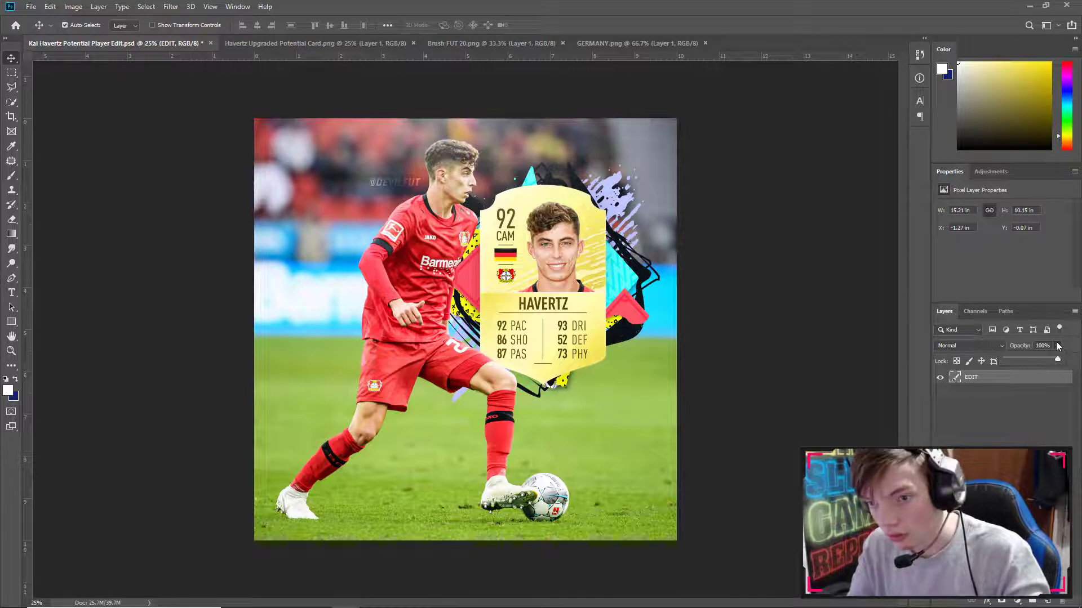
pyautogui.click(1051, 405)
# Step: Export the merged image for web as a JPEG to the Desktop, keeping the file name Kai-Havertz-Potential-Player-Edit
pyautogui.click(31, 6)
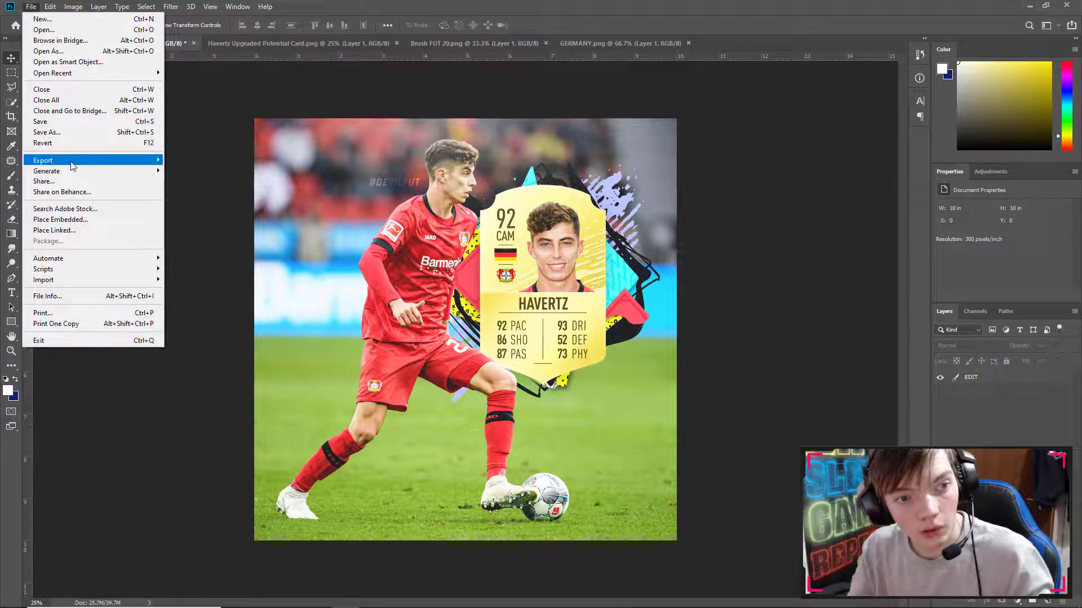
pyautogui.moveTo(124, 162)
pyautogui.click(228, 204)
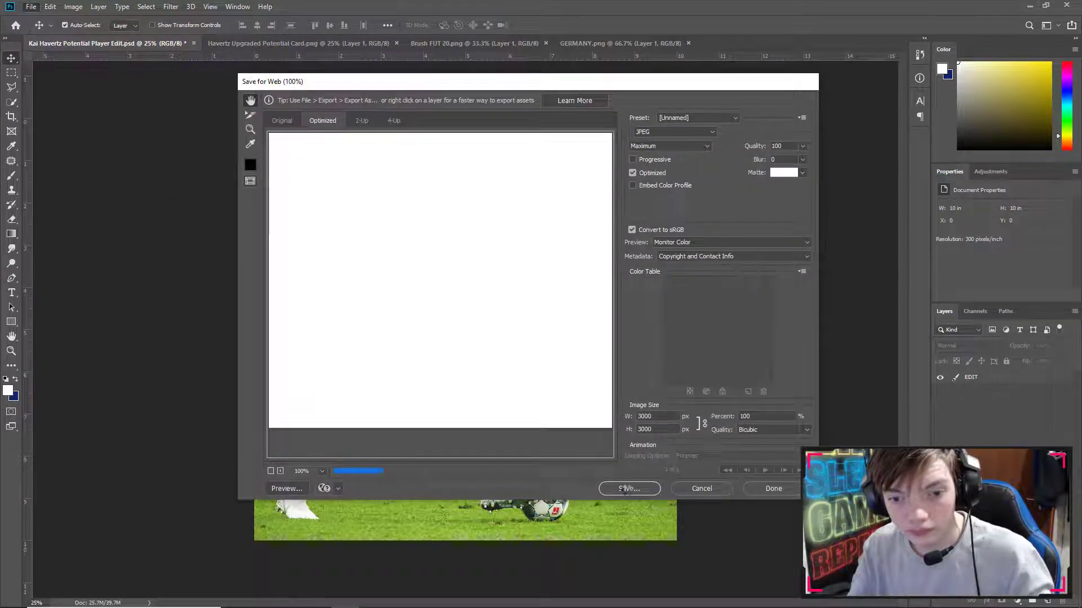
pyautogui.click(629, 489)
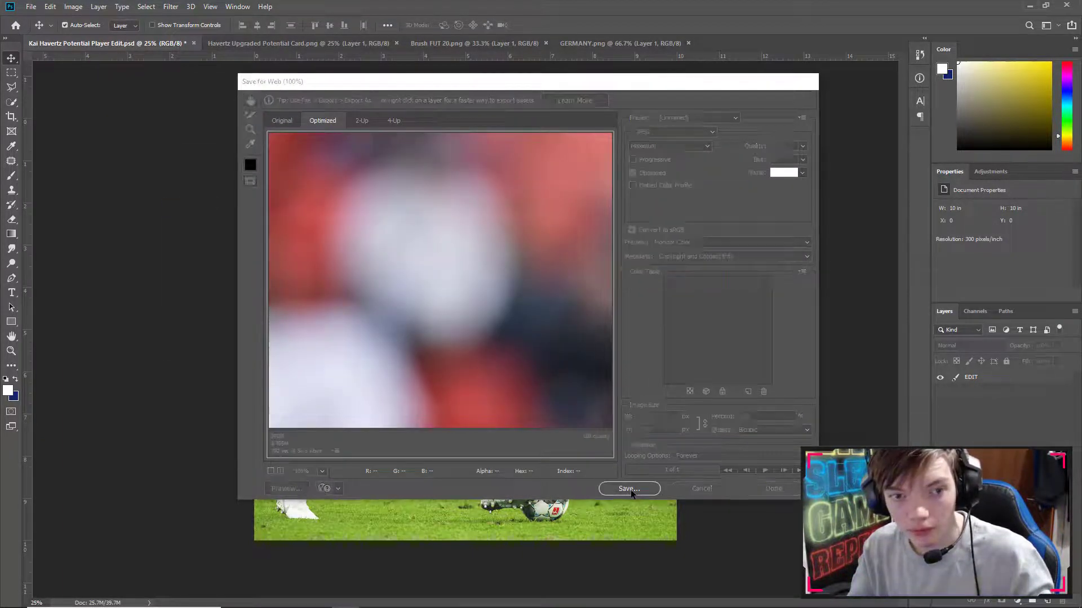
pyautogui.click(271, 179)
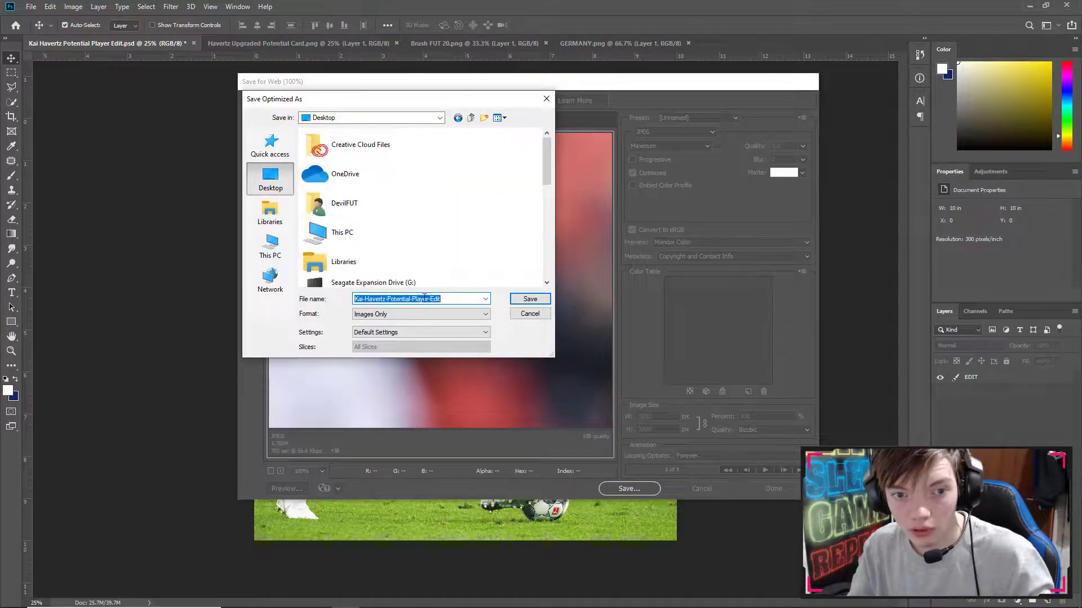
pyautogui.click(445, 299)
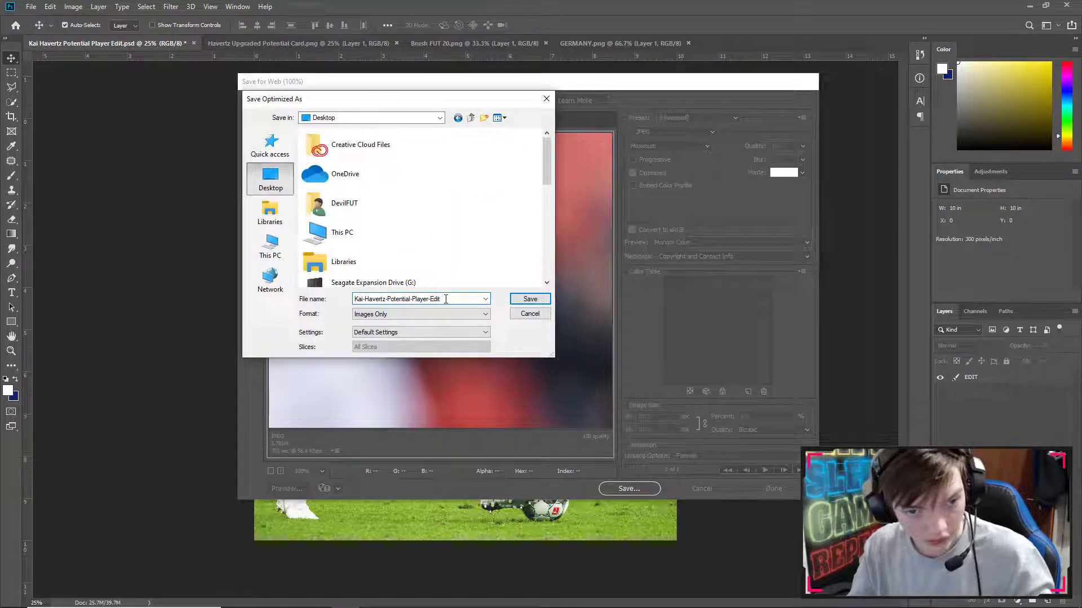
pyautogui.click(525, 299)
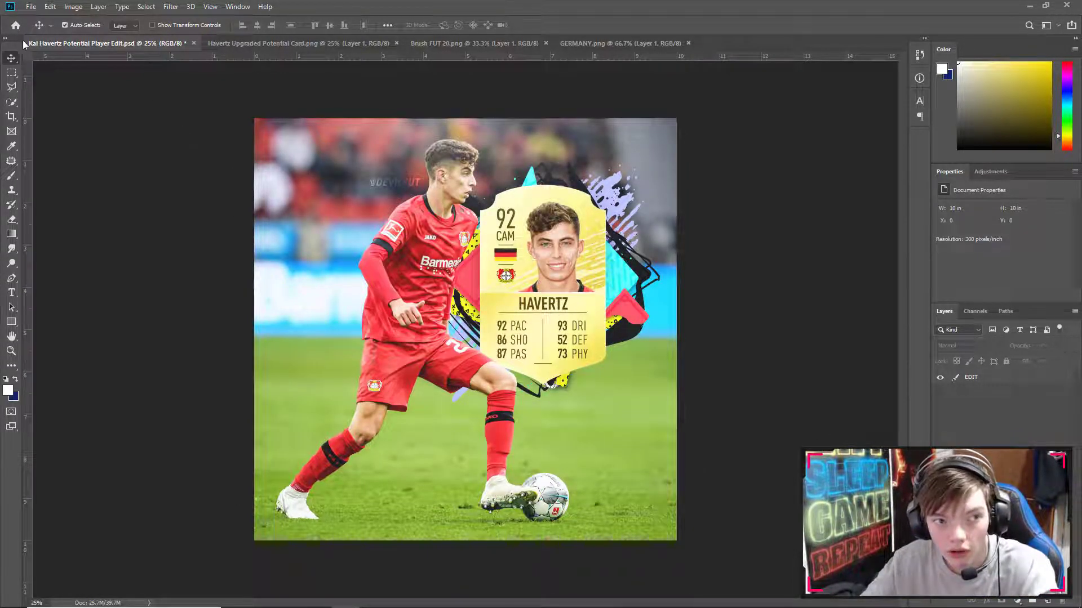
# Step: Close the merged Kai Havertz Potential Player Edit document without saving the merge, keeping the layered PSD intact
pyautogui.click(31, 7)
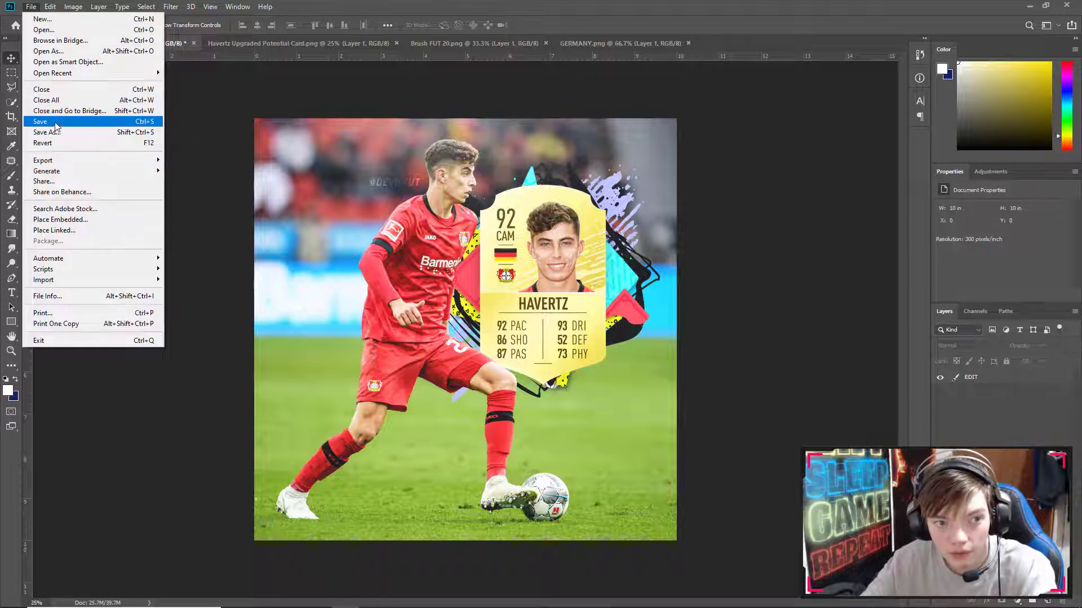
pyautogui.click(993, 402)
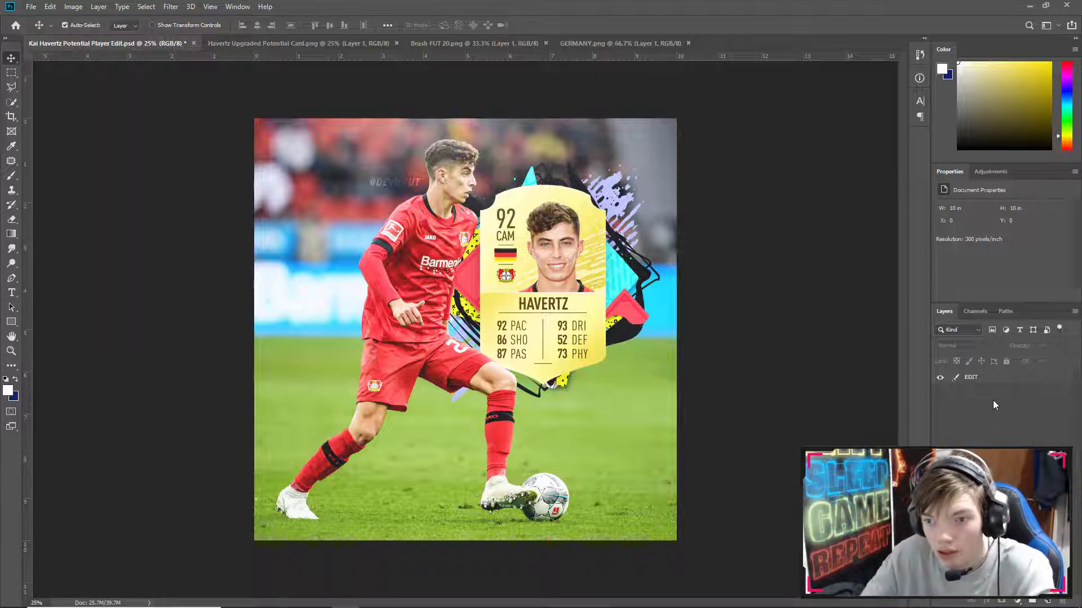
pyautogui.click(1001, 383)
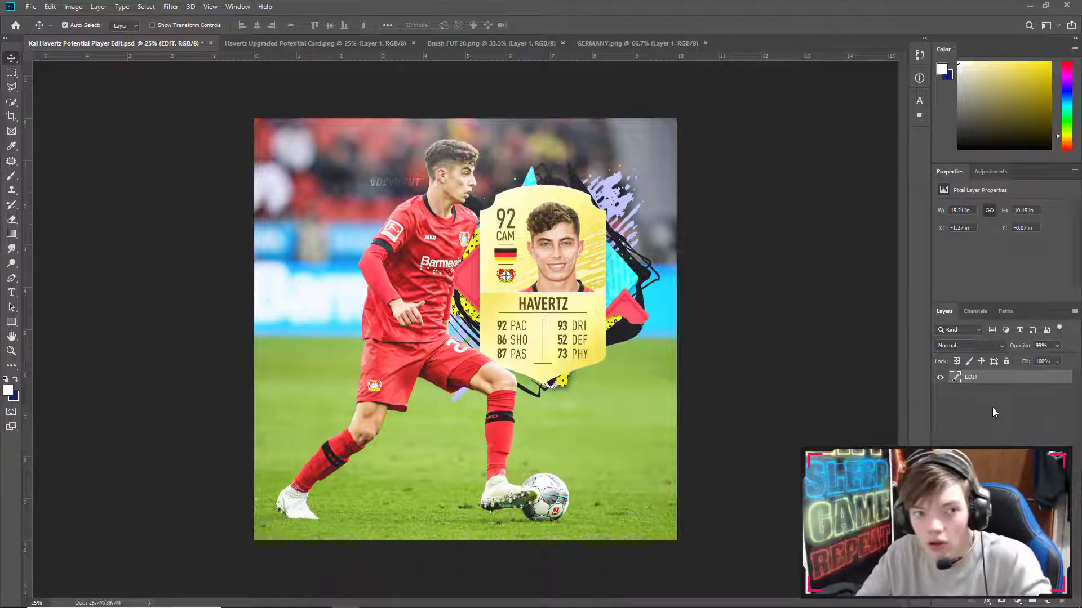
pyautogui.click(211, 45)
pyautogui.click(531, 225)
# Step: Reopen Kai Havertz Potential Player Edit.psd from the Desktop, expand its EDIT group to check the layers, and close it without saving
pyautogui.click(31, 7)
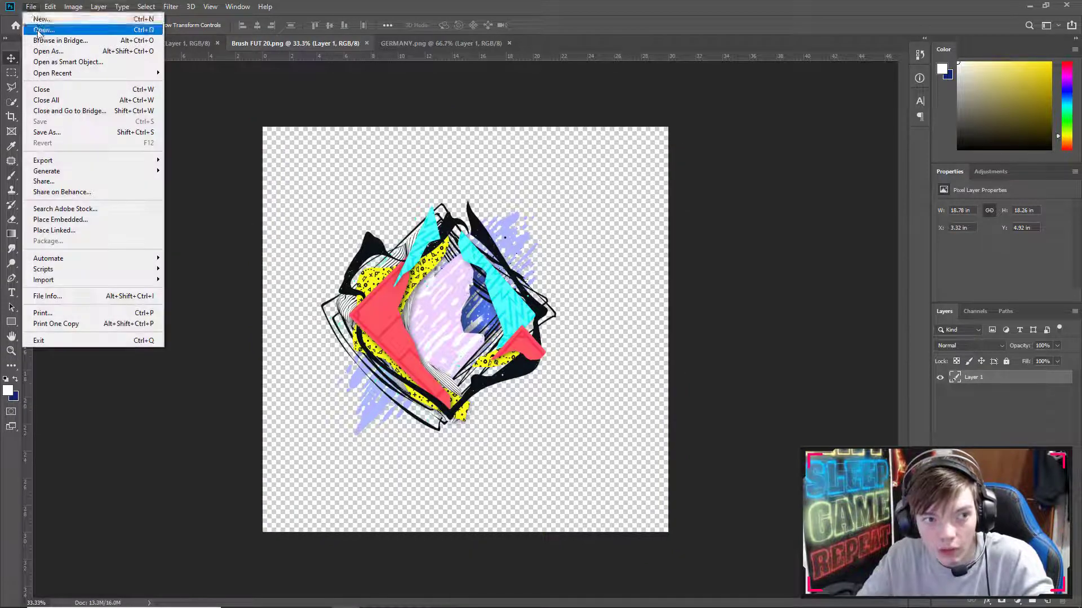
pyautogui.click(38, 31)
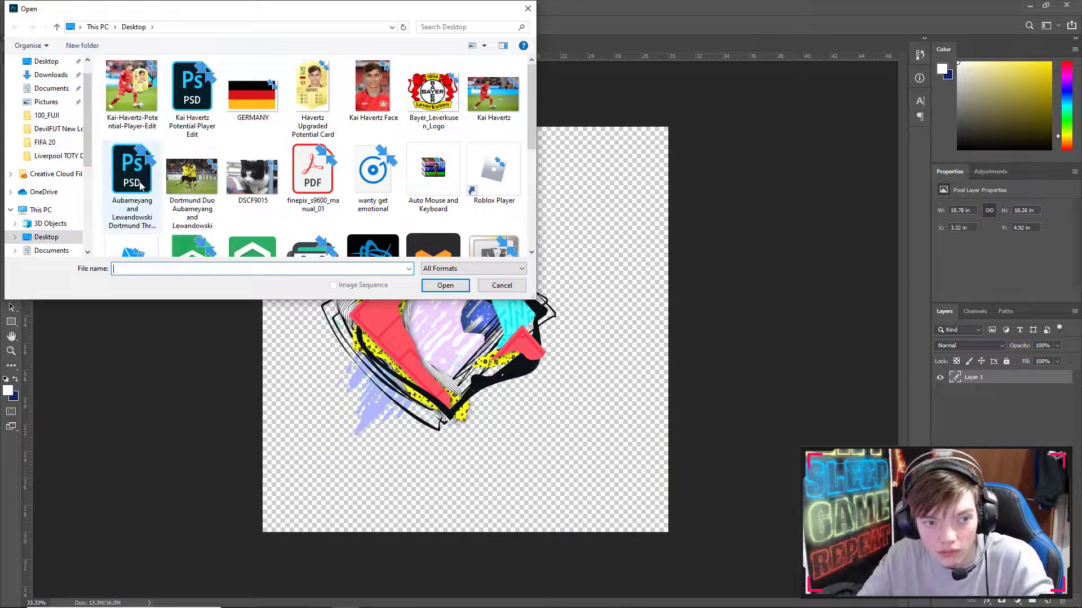
pyautogui.click(132, 169)
pyautogui.doubleClick(192, 84)
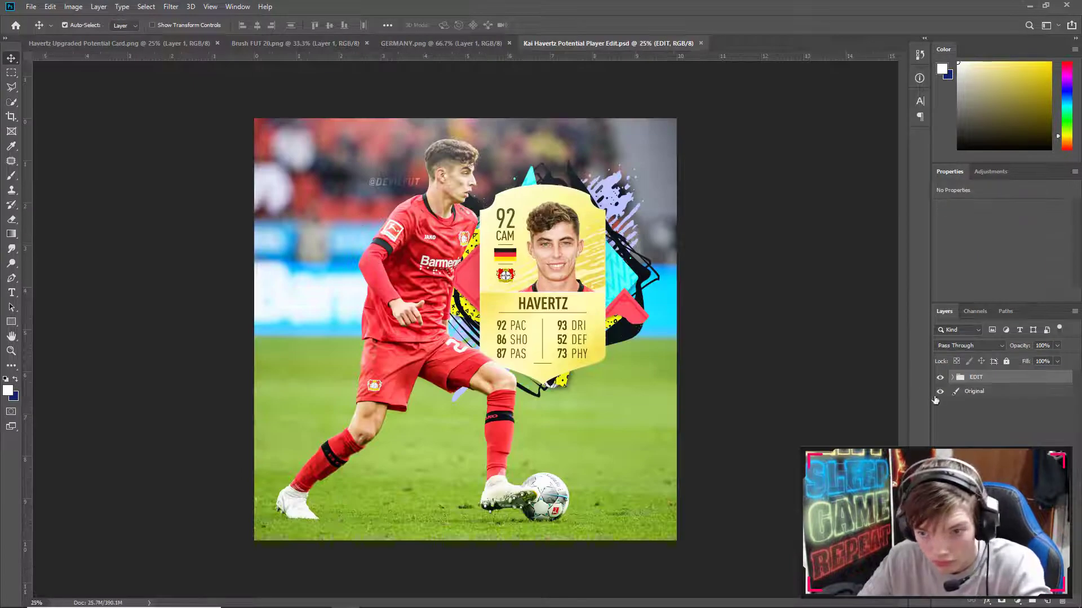
pyautogui.click(952, 377)
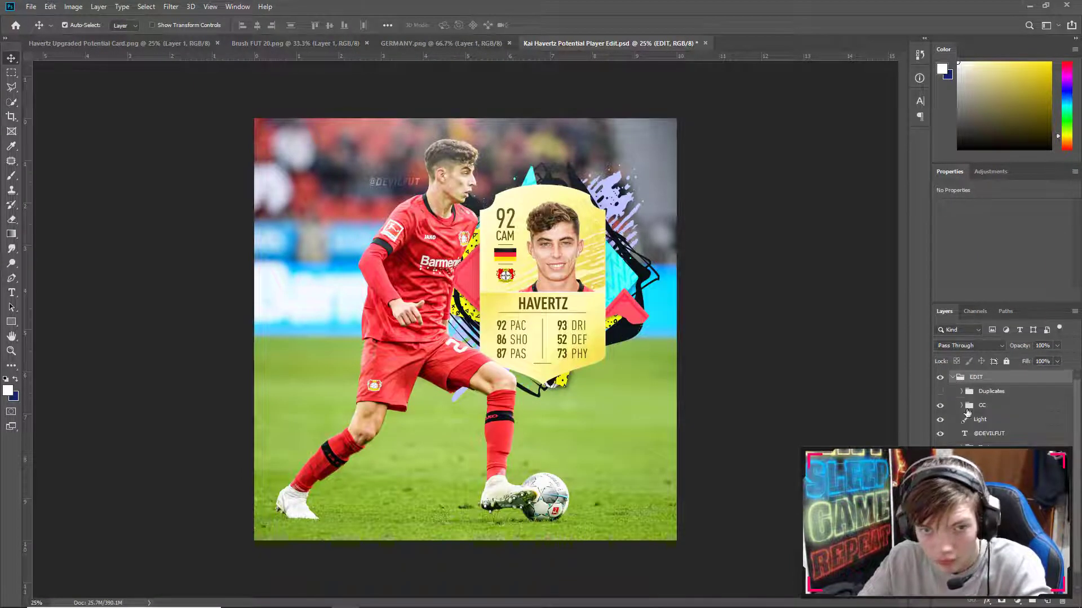
pyautogui.click(705, 42)
pyautogui.click(602, 229)
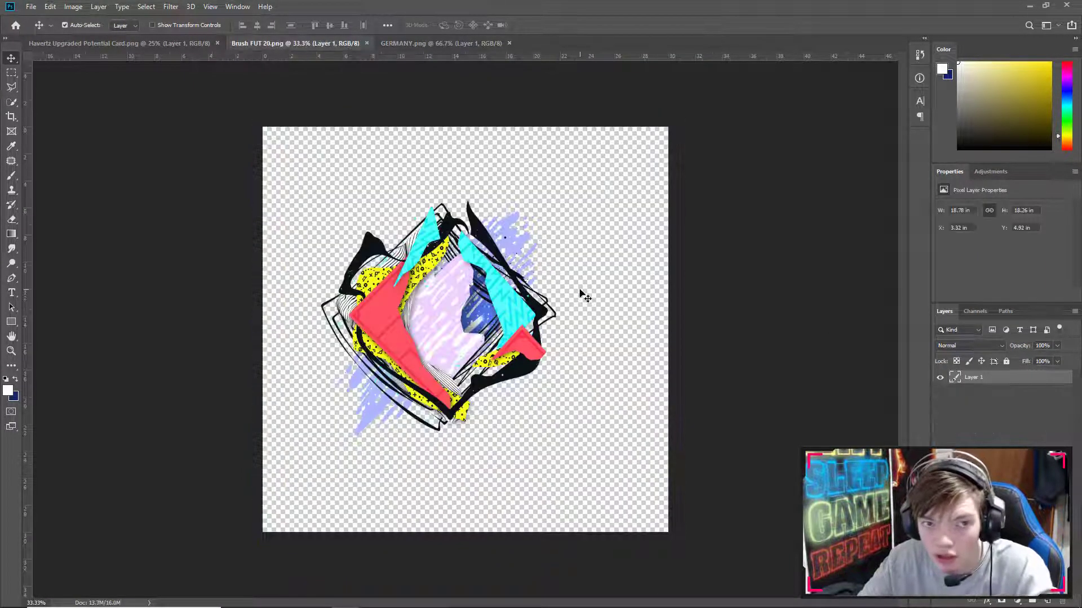
# Step: Close the Brush FUT 20, GERMANY and Havertz Upgraded Potential Card documents
pyautogui.click(367, 43)
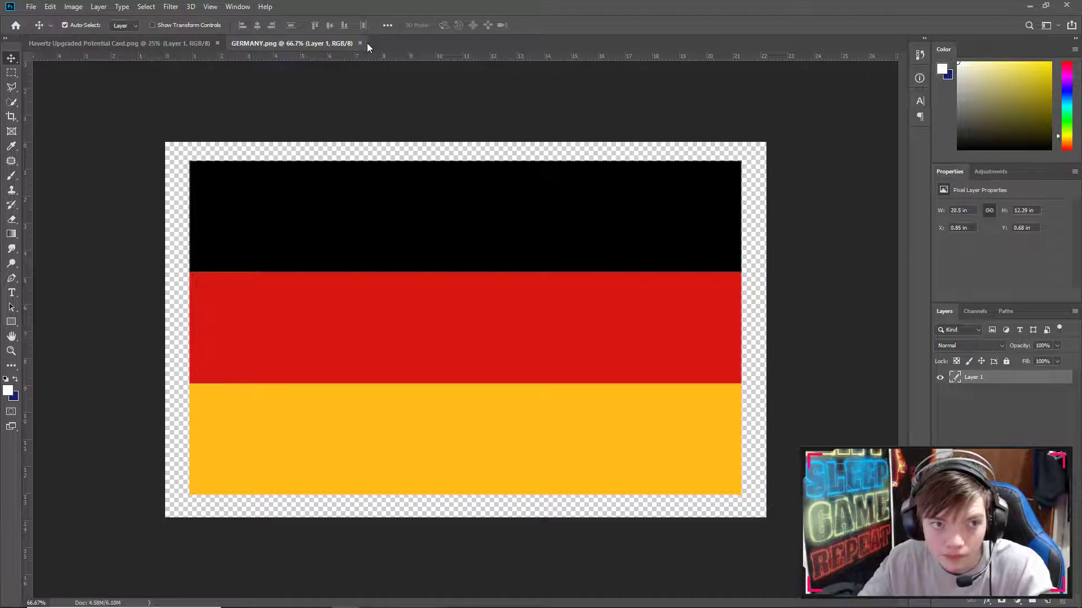
pyautogui.click(362, 44)
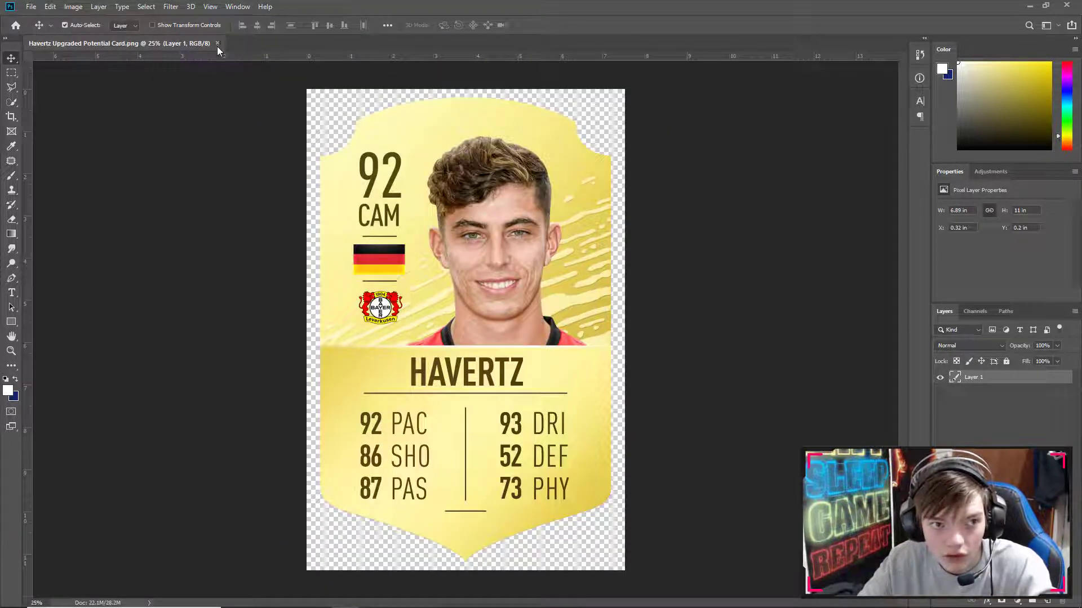
pyautogui.click(217, 44)
# Step: Open the exported Kai-Havertz-Potential-Player-Edit JPEG from the Desktop
pyautogui.click(31, 7)
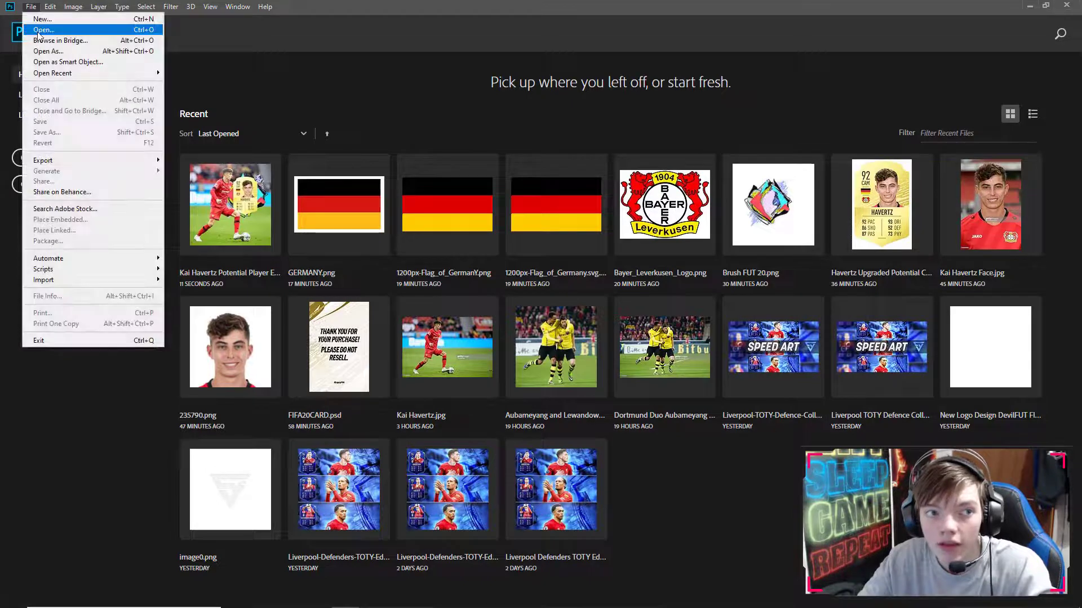
pyautogui.click(38, 31)
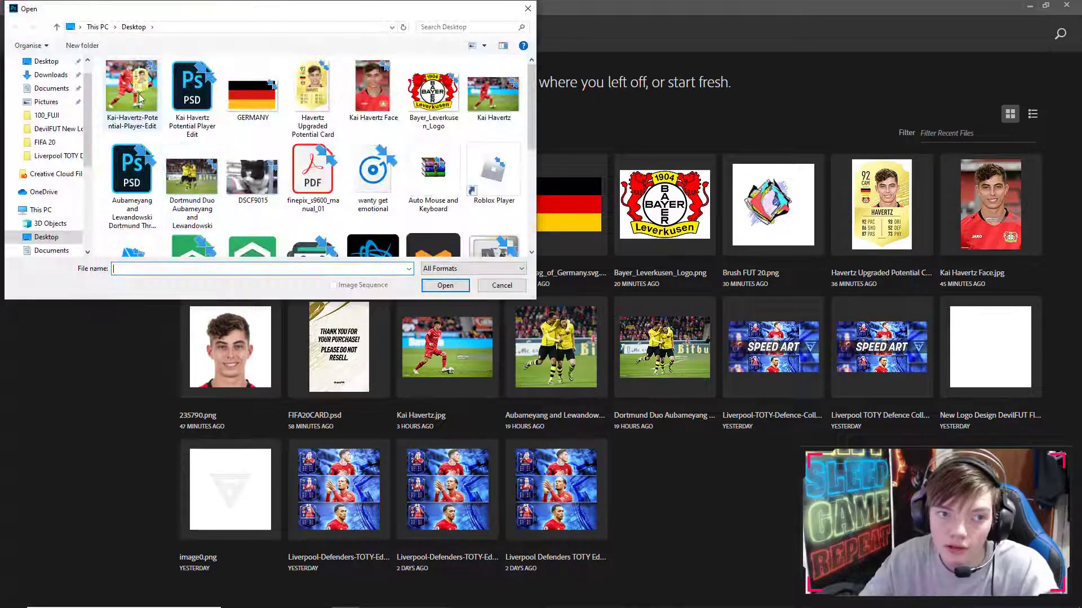
pyautogui.doubleClick(139, 95)
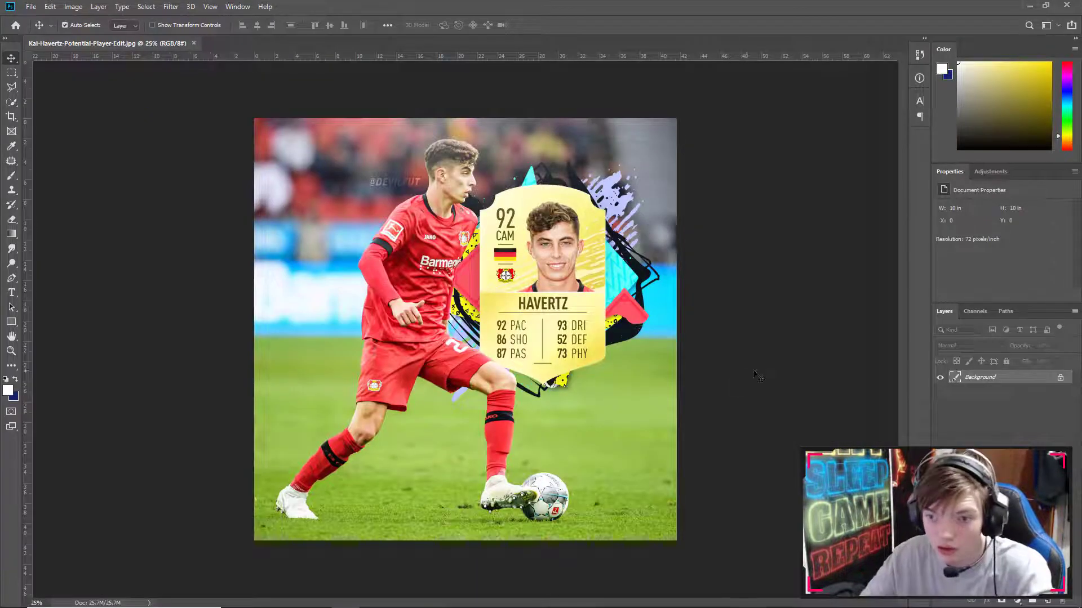
# Step: Convert the Background into the regular layer Layer 0, duplicate it, hide the original and select the copy
pyautogui.doubleClick(1014, 378)
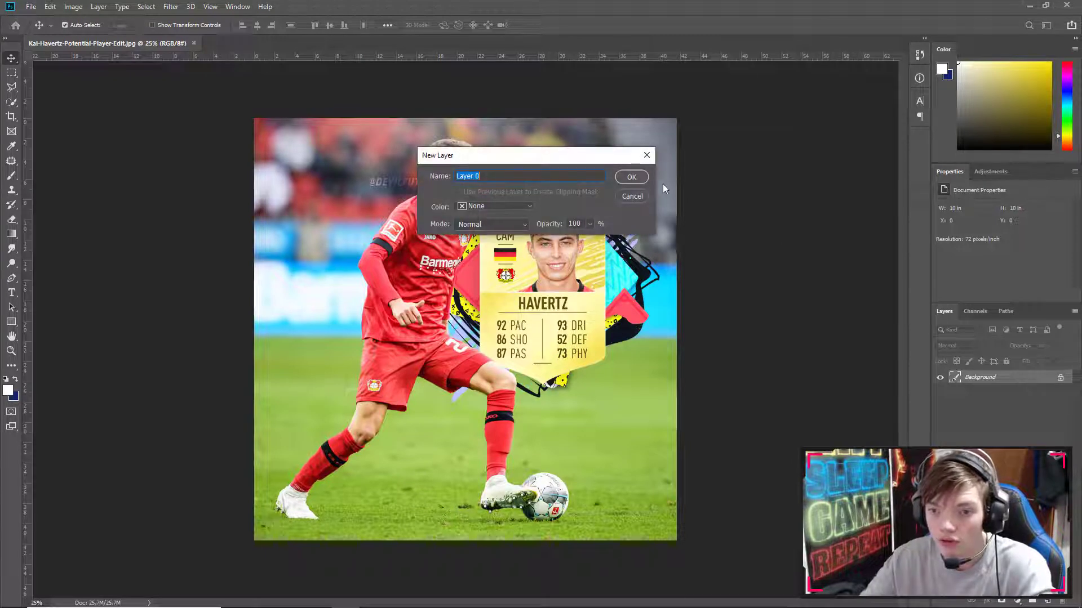
pyautogui.press('Return')
pyautogui.hotkey('ctrl', 'j')
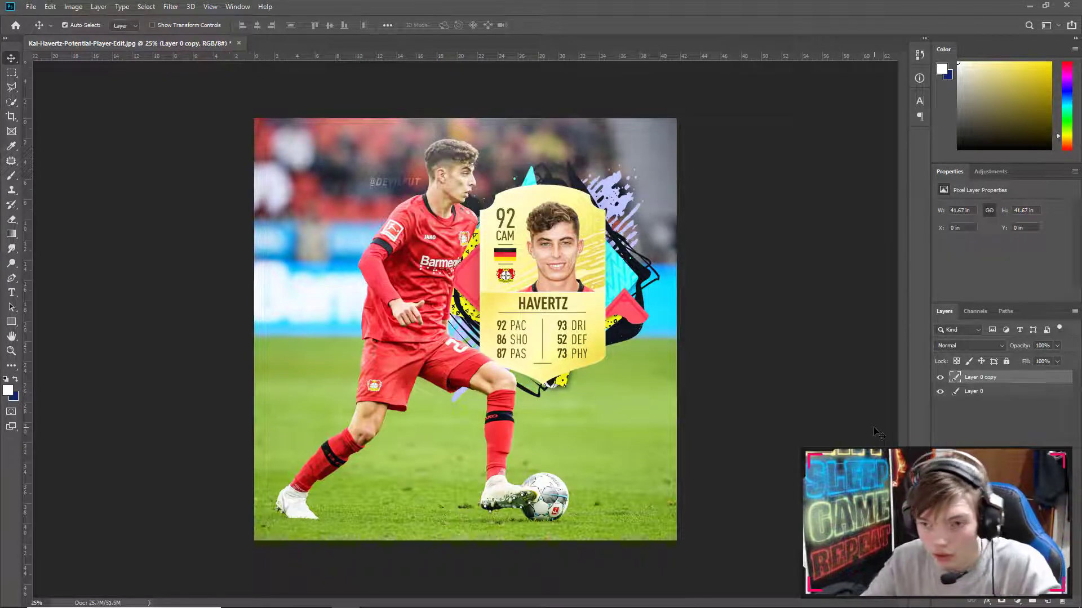
pyautogui.click(939, 391)
pyautogui.click(1008, 401)
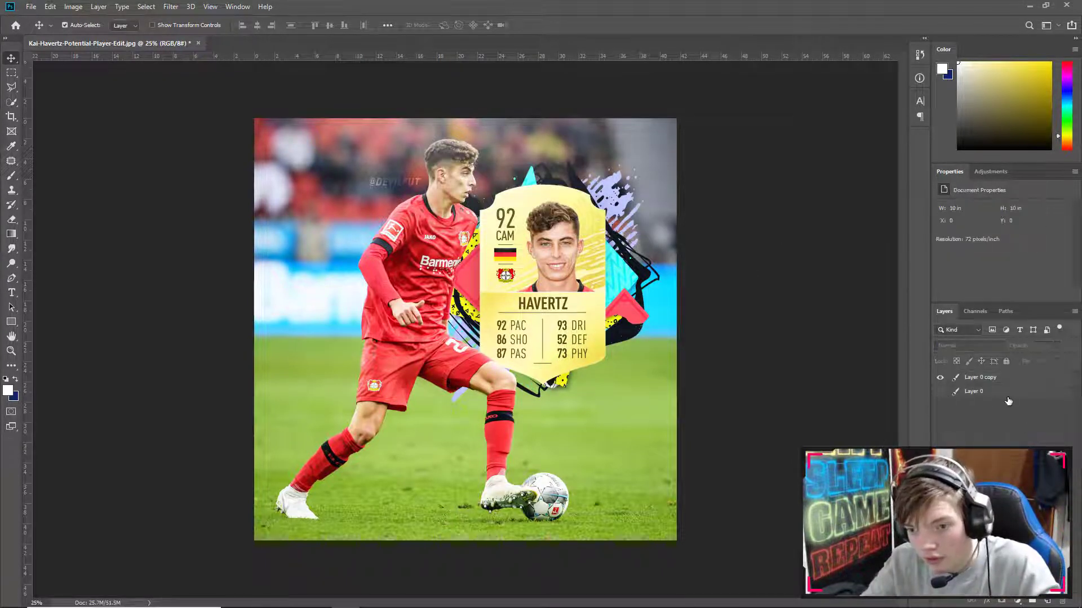
pyautogui.click(1001, 378)
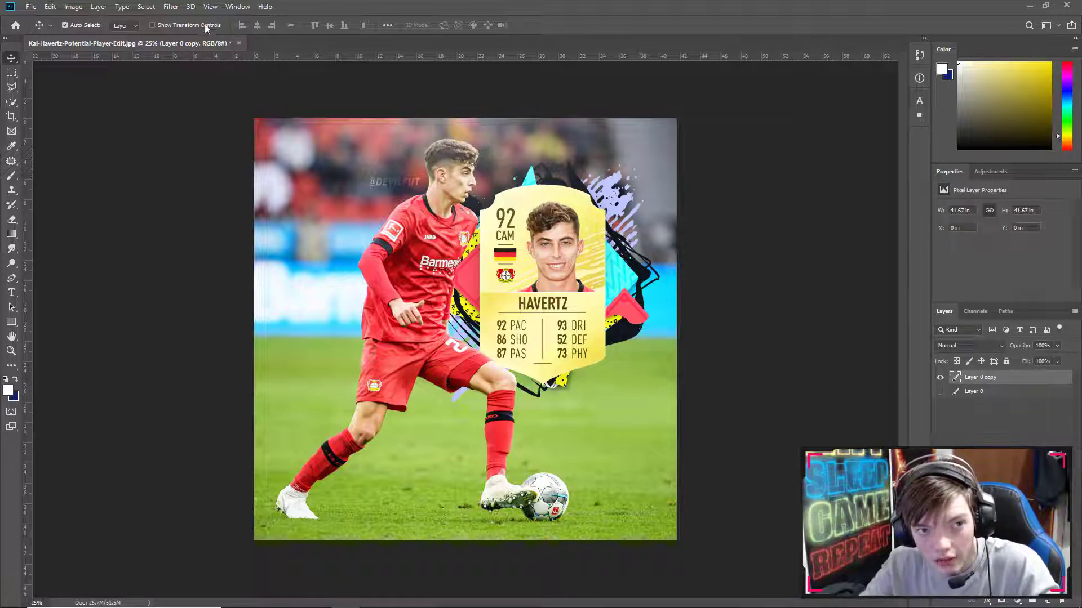
# Step: Apply the Camera Raw filter to the duplicate layer with exposure +0.20, texture +11 and clarity +13
pyautogui.click(171, 6)
pyautogui.click(197, 75)
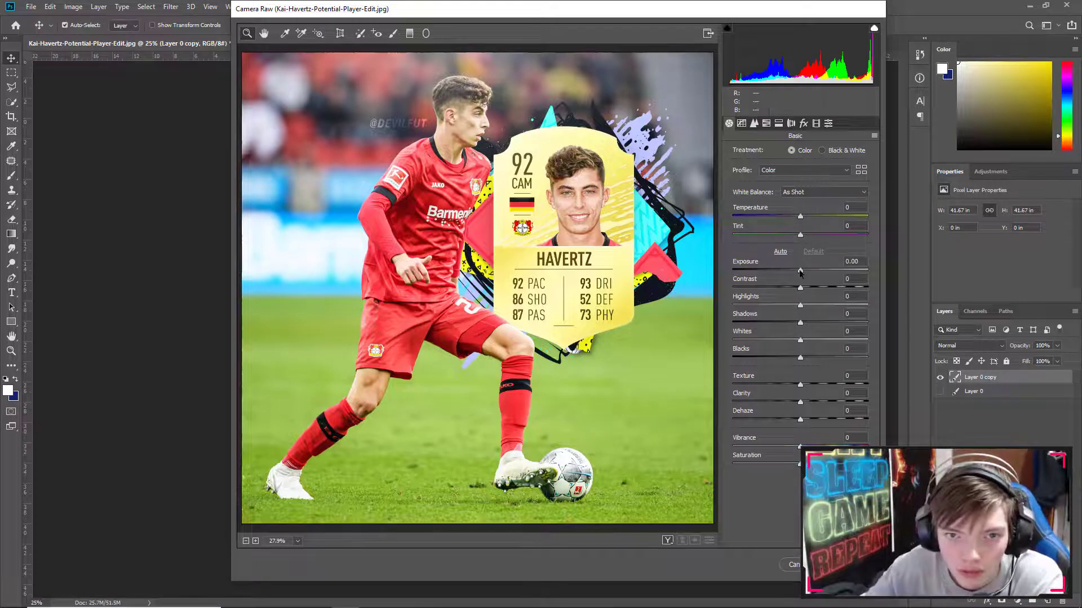
pyautogui.moveTo(800, 272); pyautogui.dragTo(803, 270)
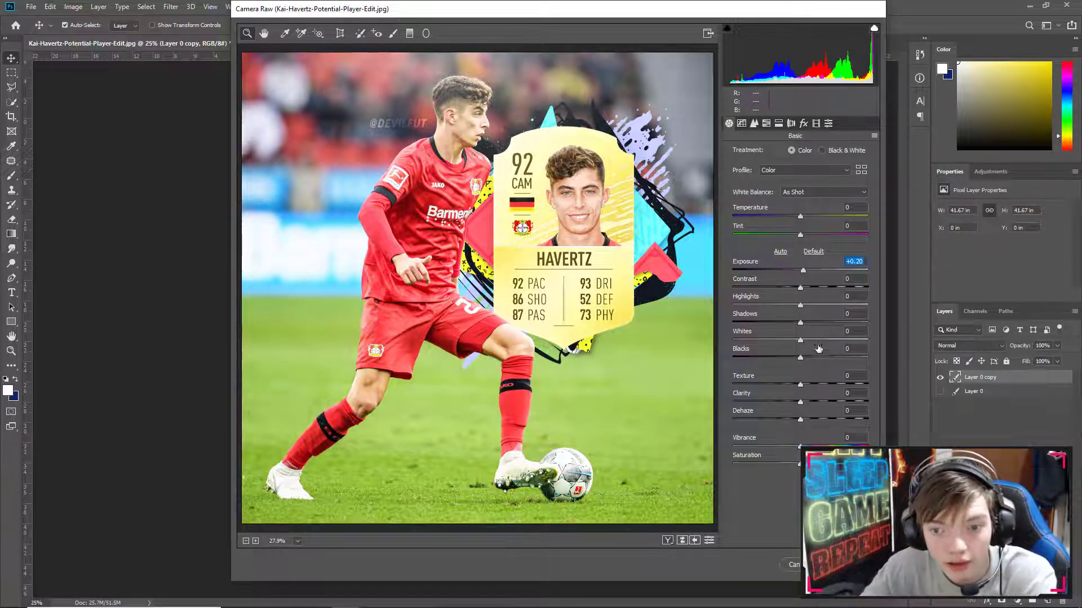
pyautogui.moveTo(801, 386); pyautogui.dragTo(816, 403)
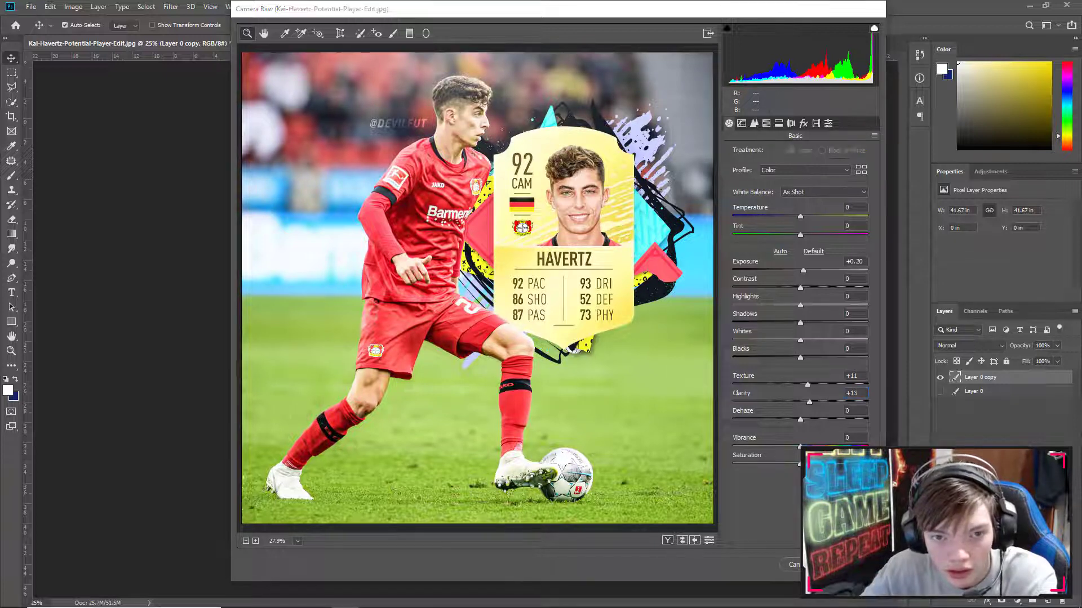
pyautogui.press('Return')
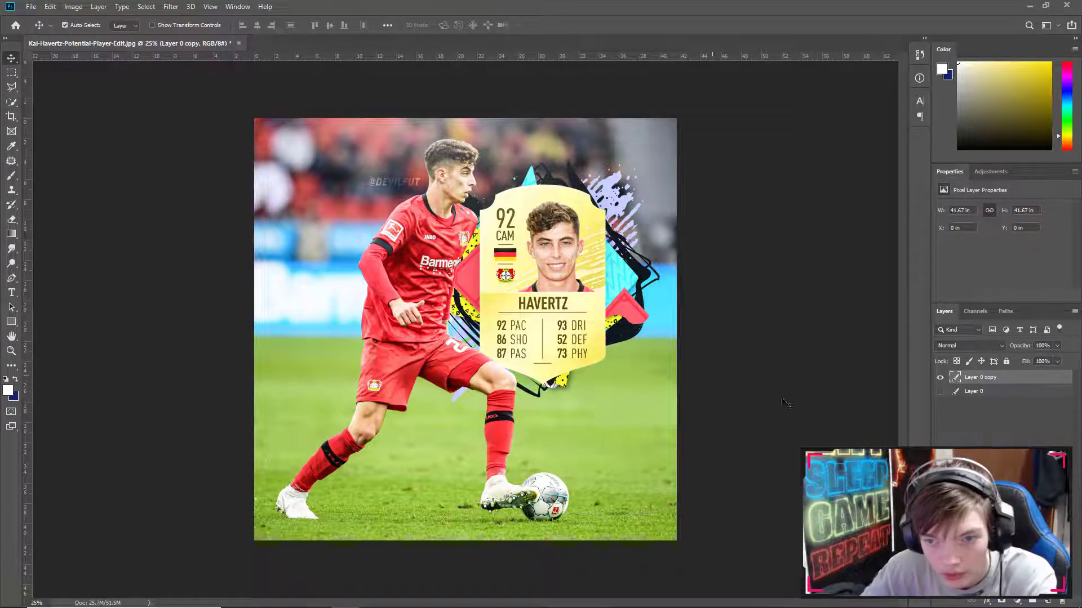
# Step: Compare the Camera Raw result with the original image by toggling the visibility of the filtered copy
pyautogui.click(941, 377)
pyautogui.click(940, 378)
pyautogui.click(941, 378)
pyautogui.click(941, 378)
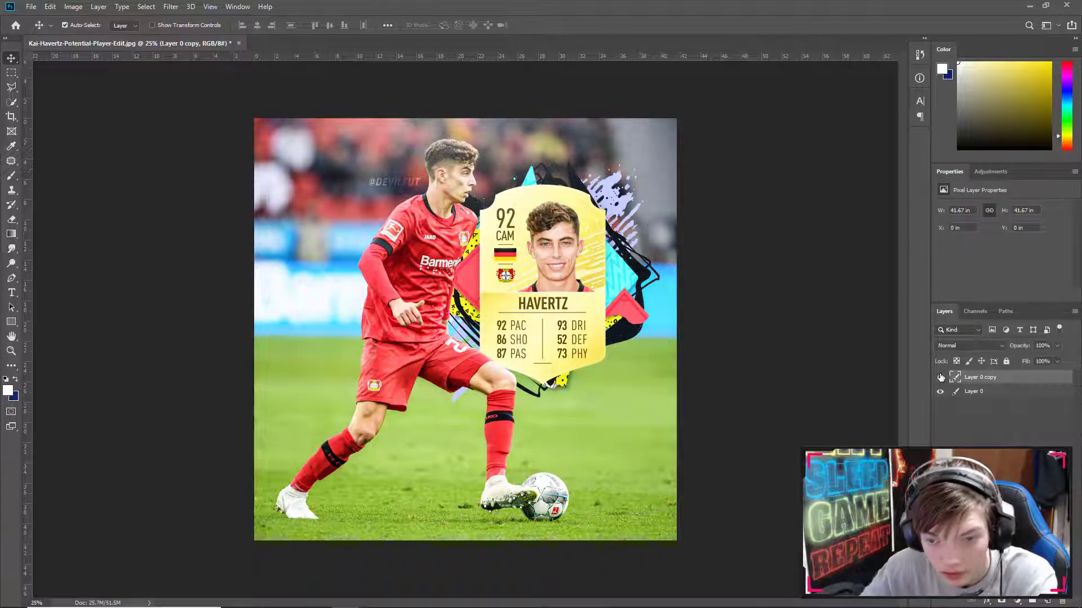
# Step: Duplicate the Camera Raw-filtered Layer 0 copy and hide the layer it was copied from
pyautogui.click(976, 423)
pyautogui.click(987, 382)
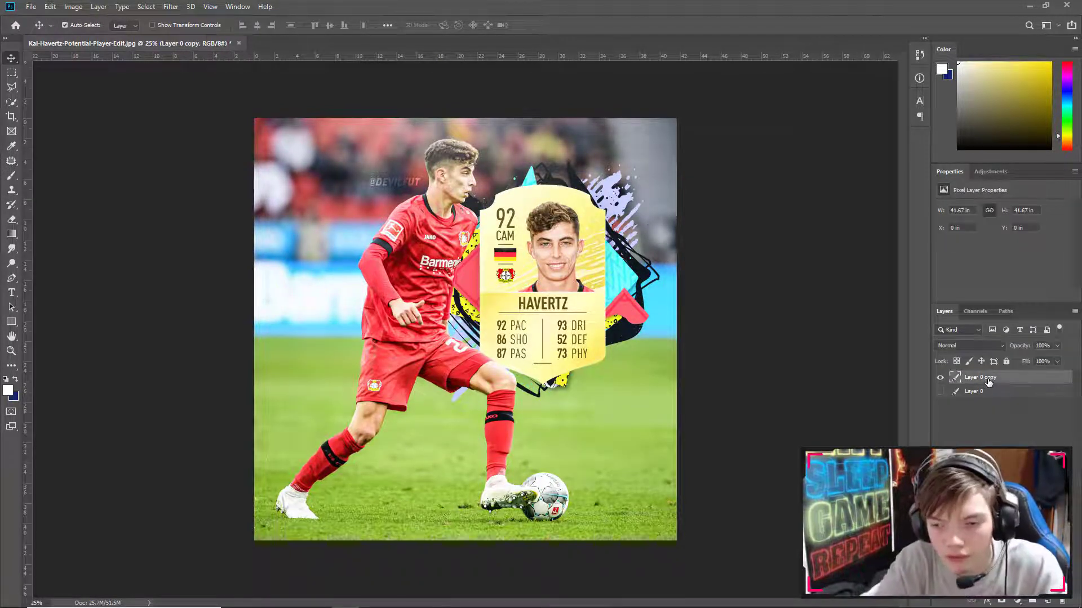
pyautogui.hotkey('ctrl', 'j')
pyautogui.click(940, 391)
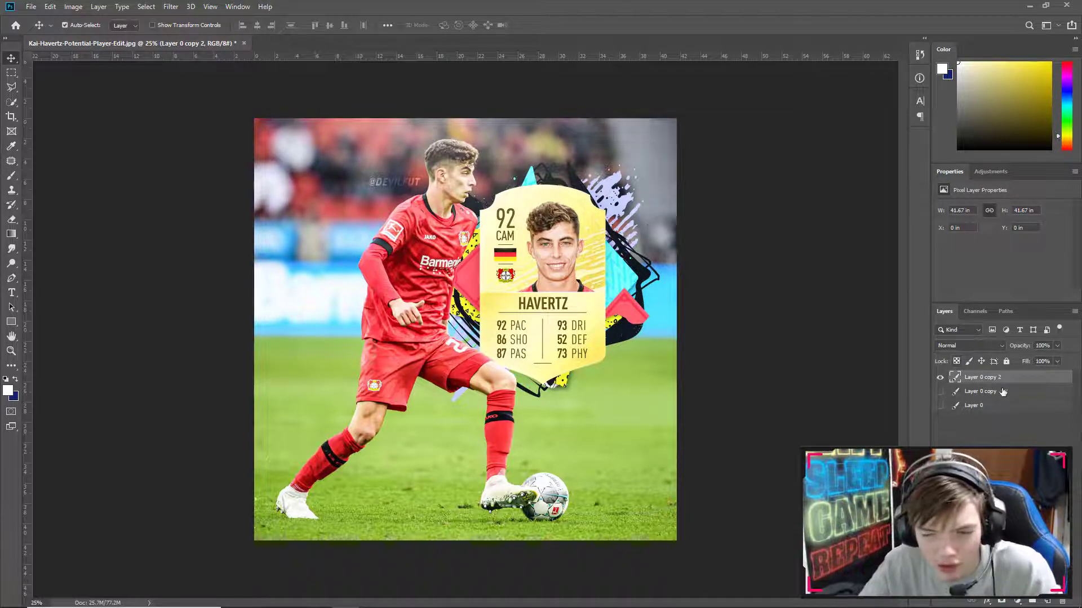
# Step: Apply Topaz Adjust 5 to Layer 0 copy 2 with a detail boost of 1.11 and slightly raised brightness
pyautogui.click(171, 6)
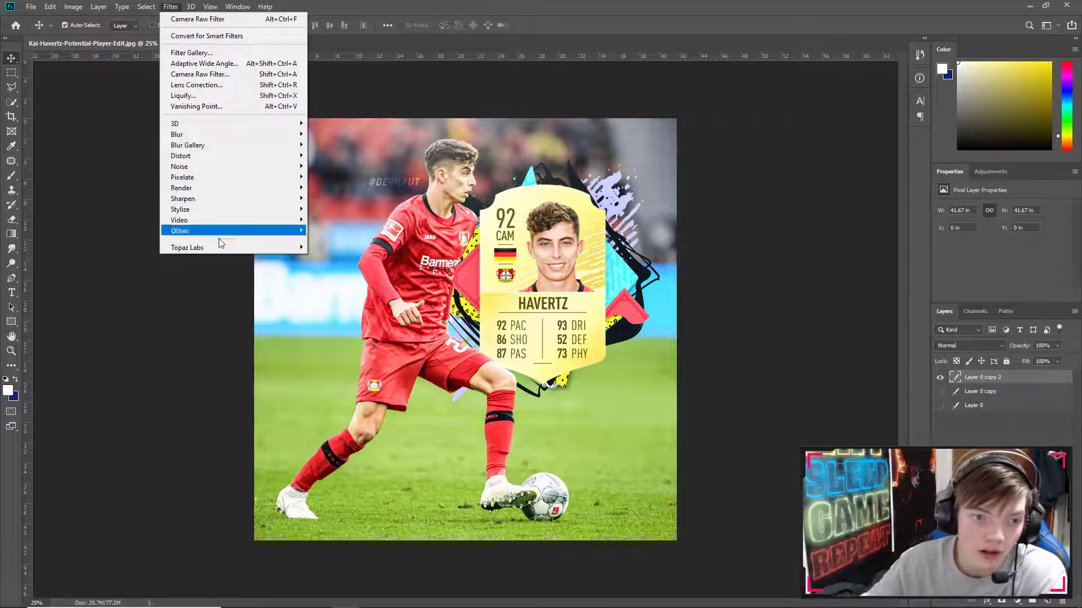
pyautogui.moveTo(219, 248)
pyautogui.click(311, 248)
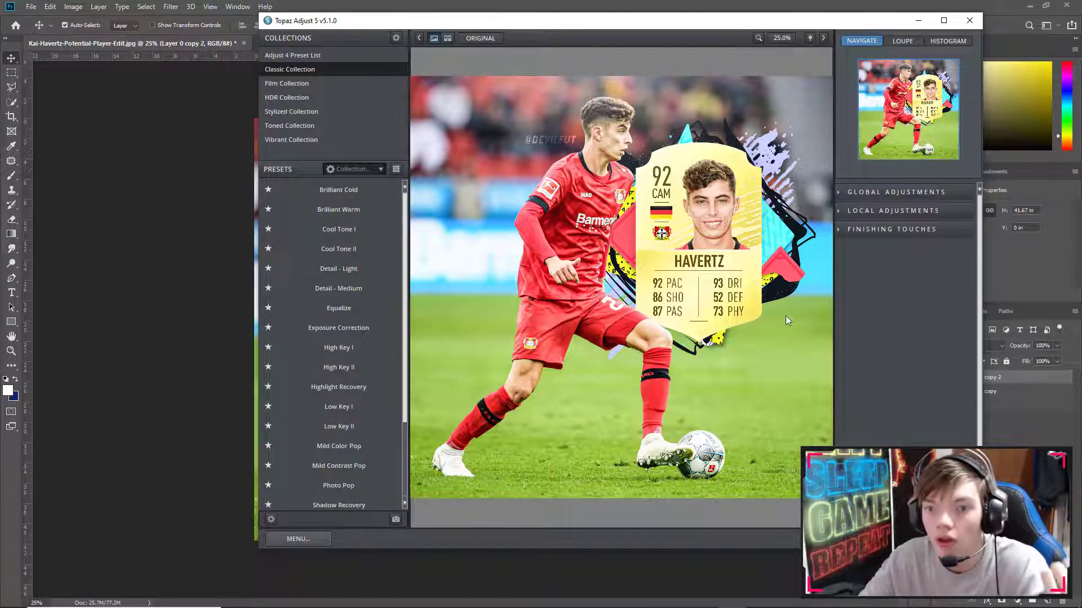
pyautogui.click(864, 195)
pyautogui.click(862, 221)
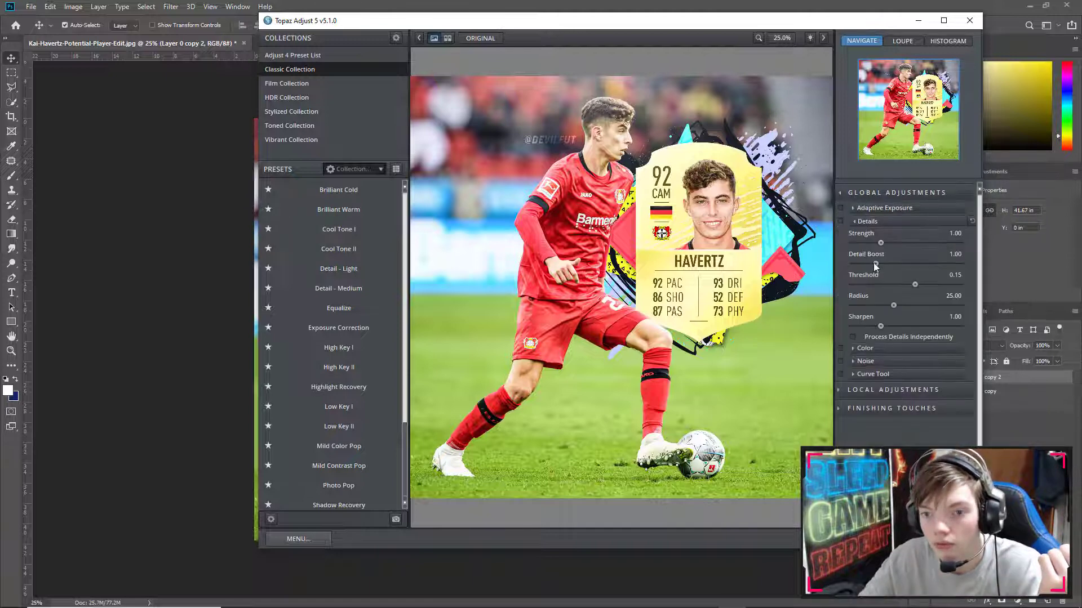
pyautogui.click(880, 264)
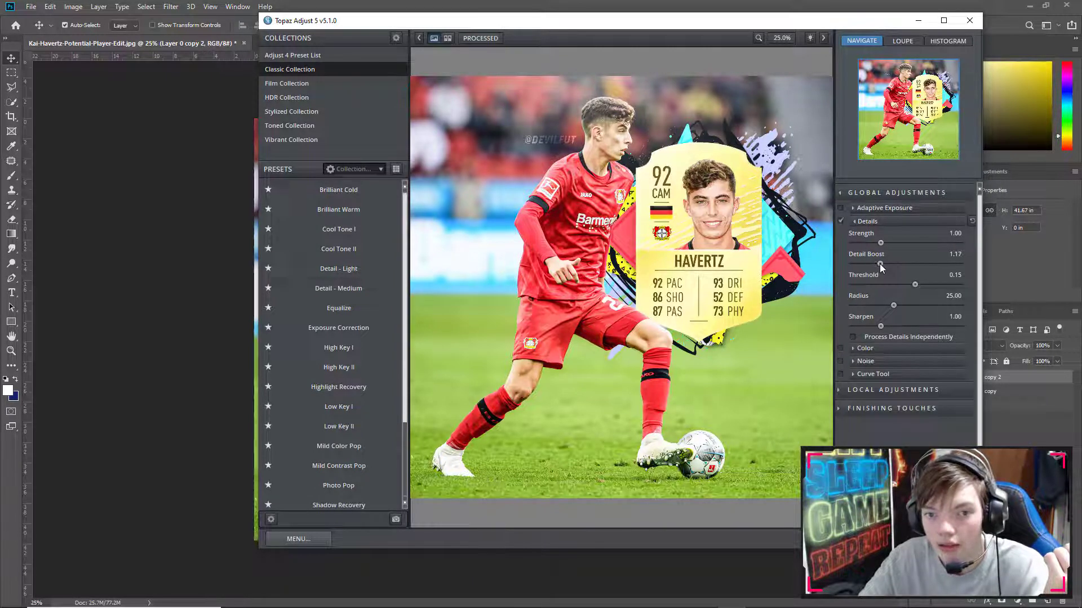
pyautogui.moveTo(880, 263); pyautogui.dragTo(876, 264)
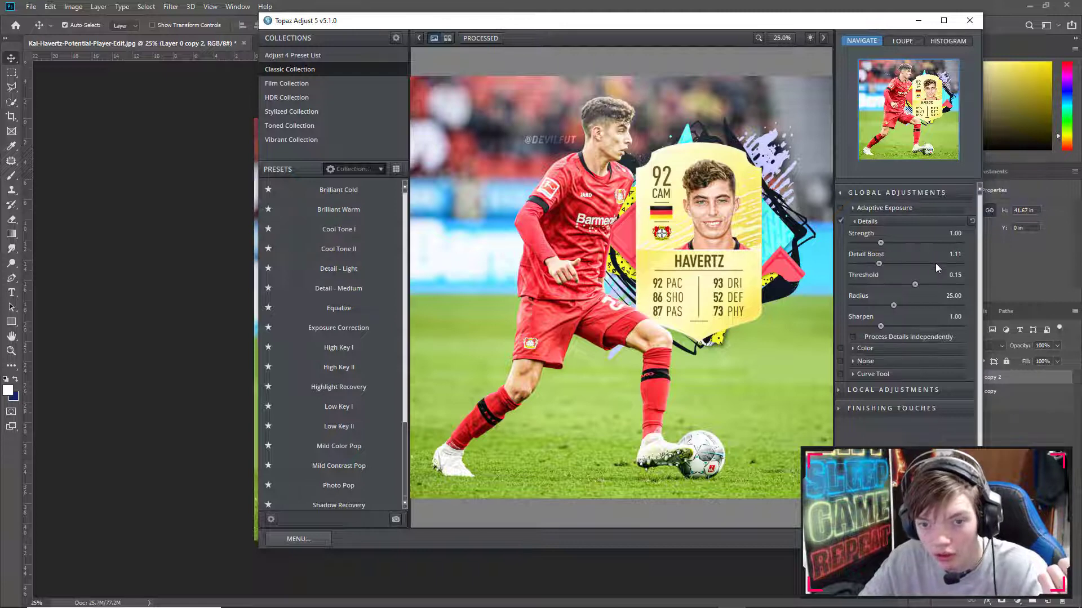
pyautogui.click(877, 209)
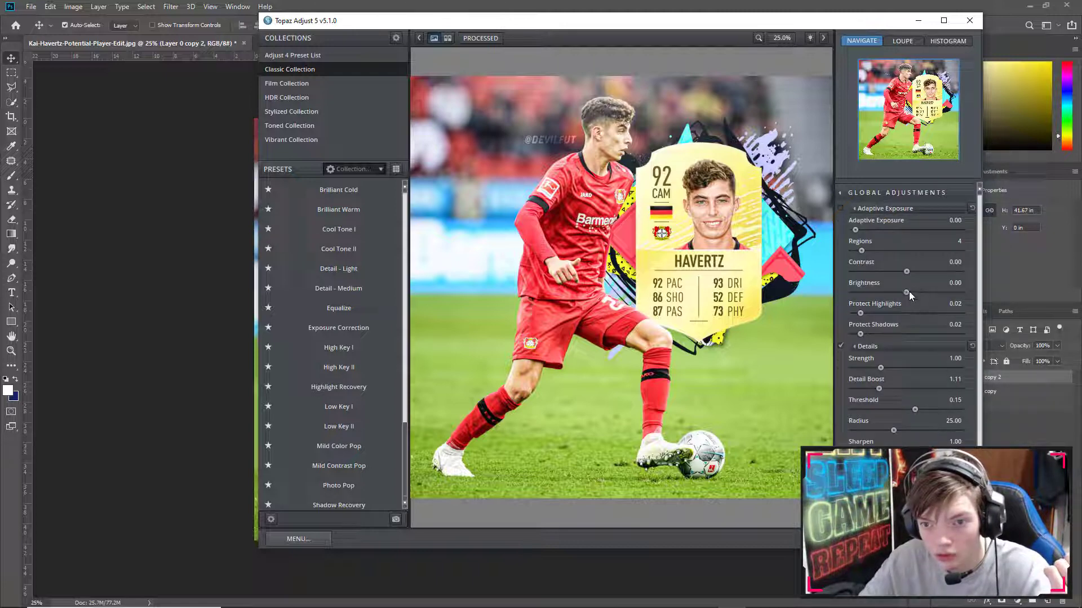
pyautogui.moveTo(908, 292); pyautogui.dragTo(911, 291)
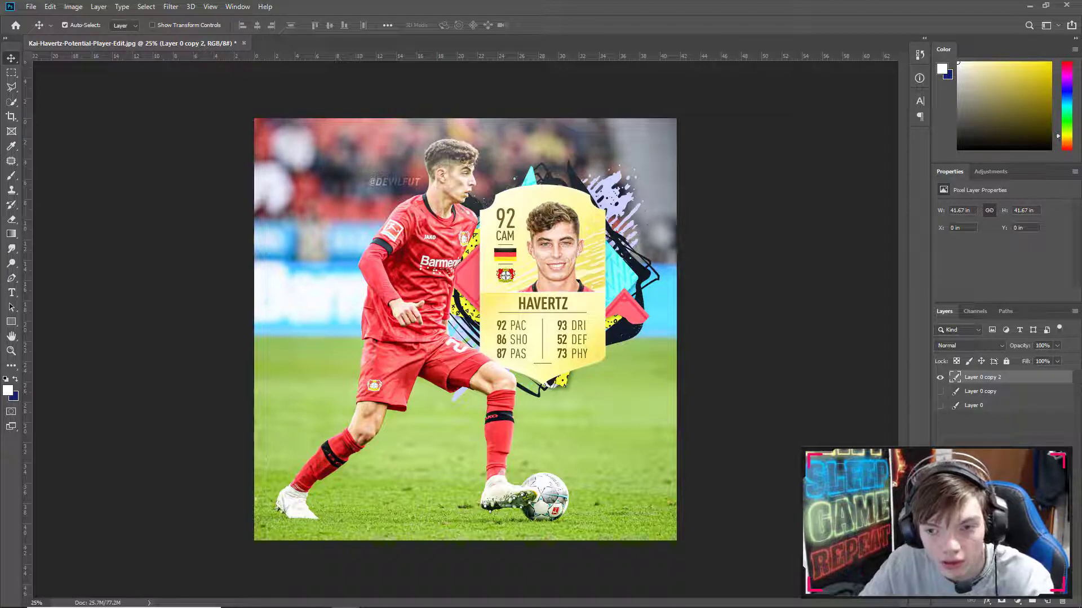
# Step: Compare the Topaz, Camera Raw and original versions by toggling the visibility of the three layers
pyautogui.click(940, 391)
pyautogui.click(940, 377)
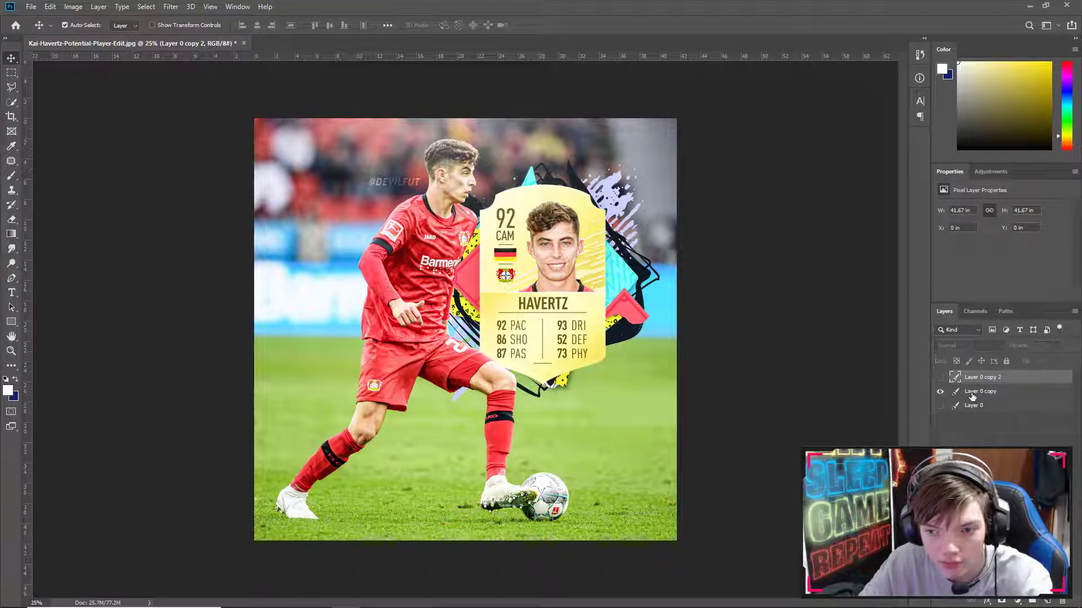
pyautogui.click(940, 405)
pyautogui.click(940, 392)
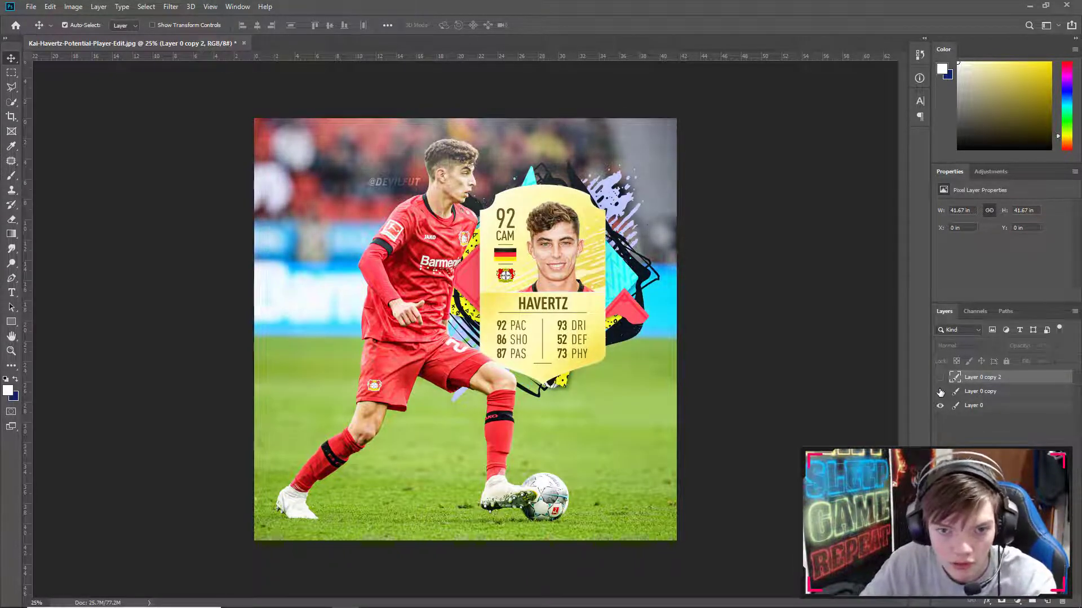
pyautogui.click(940, 392)
pyautogui.click(940, 391)
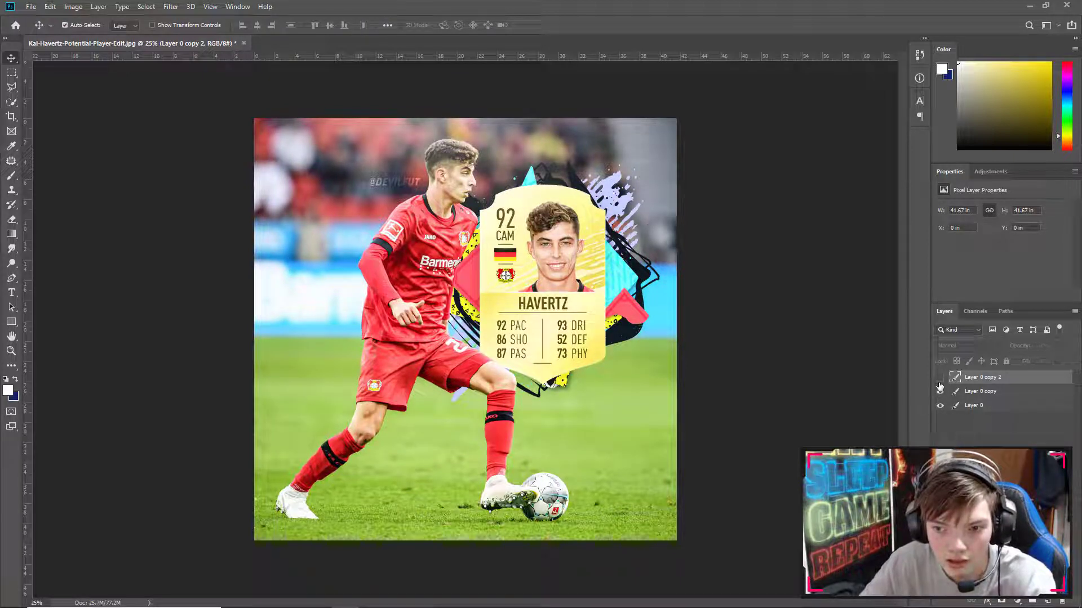
pyautogui.click(942, 377)
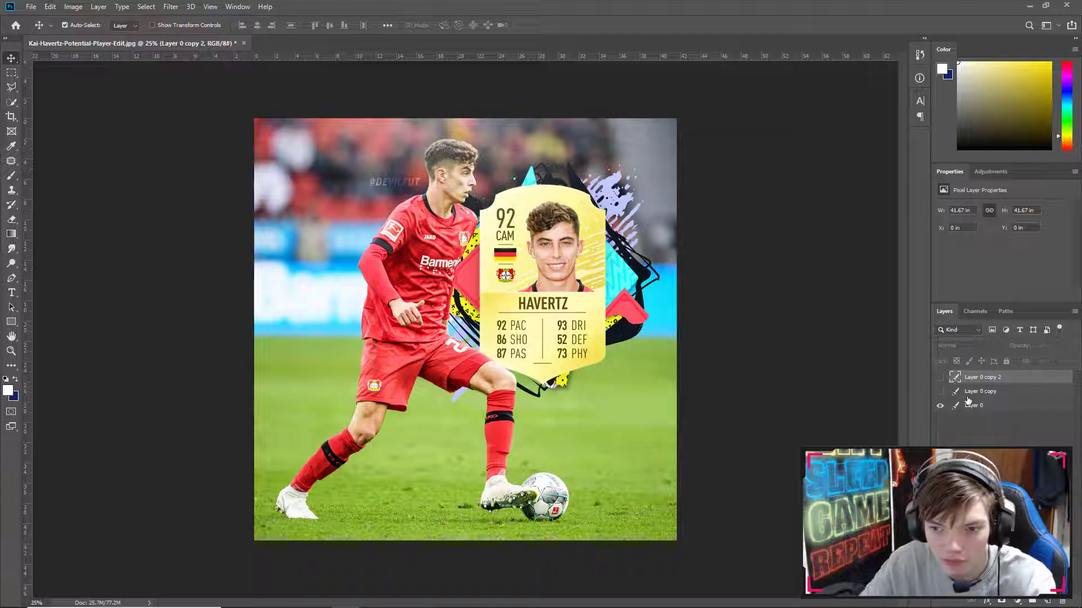
pyautogui.click(940, 378)
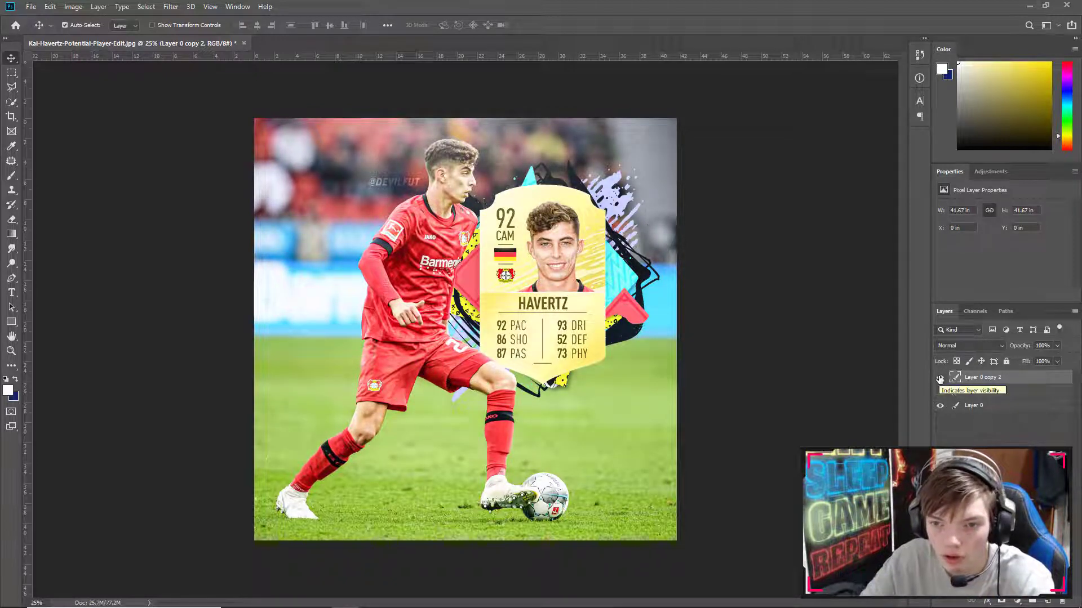
# Step: Make all three layers visible and compare the Topaz layer with the Camera Raw layer beneath it
pyautogui.click(940, 391)
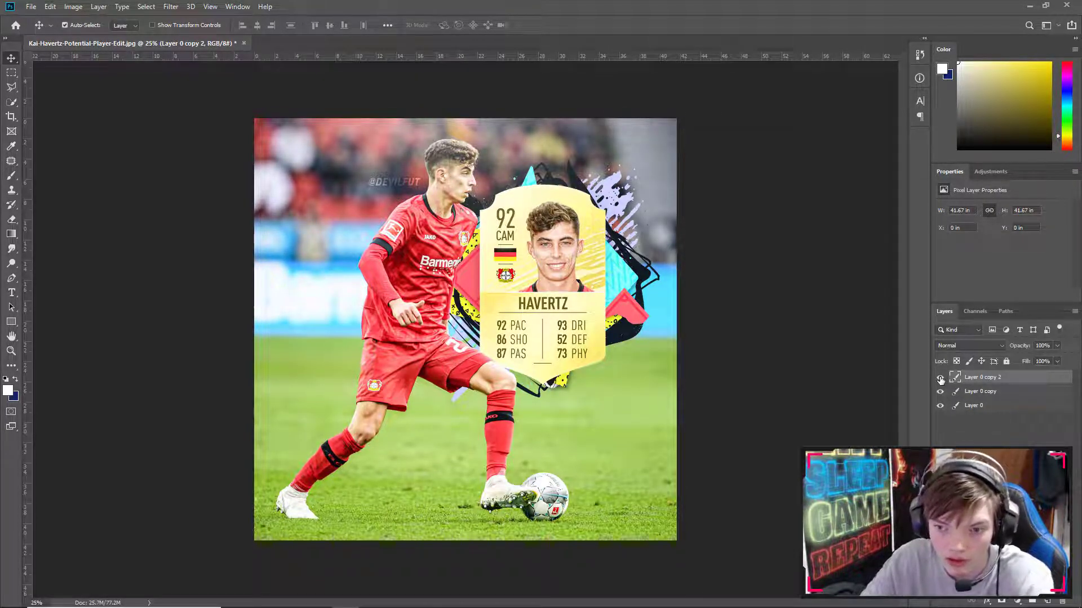
pyautogui.click(940, 379)
pyautogui.click(940, 378)
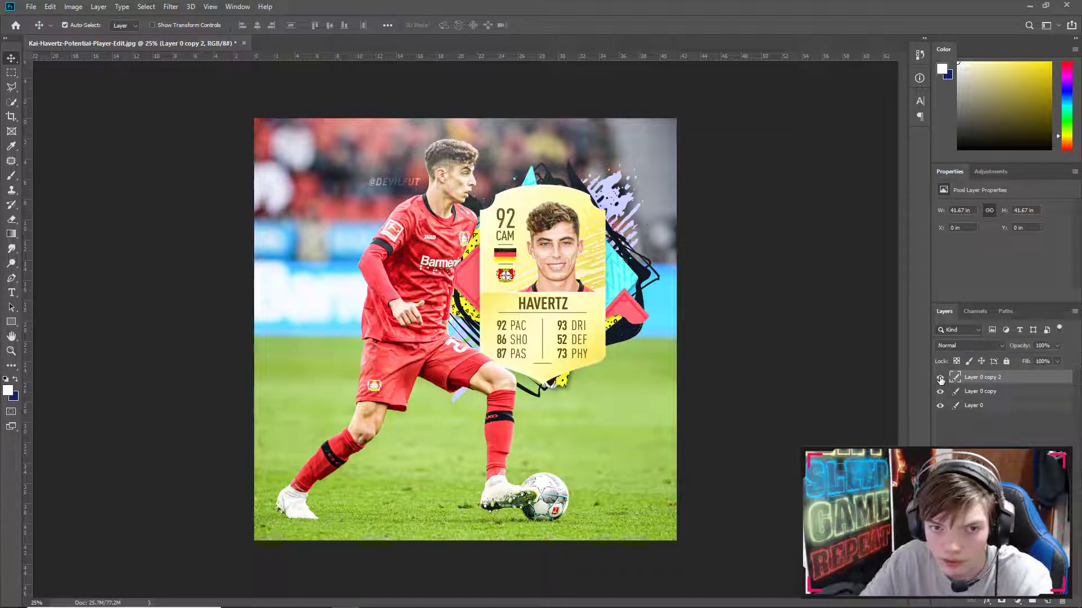
# Step: Set the opacity of Layer 0 copy 2 to 50% and check the blend by hiding and showing the layer
pyautogui.click(967, 442)
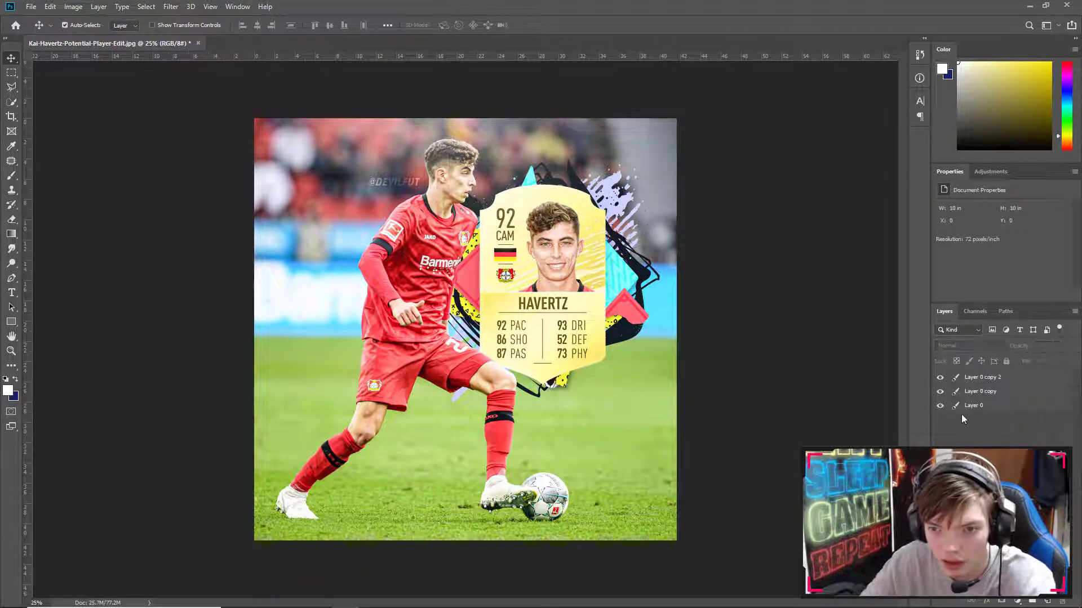
pyautogui.click(977, 378)
pyautogui.click(1057, 345)
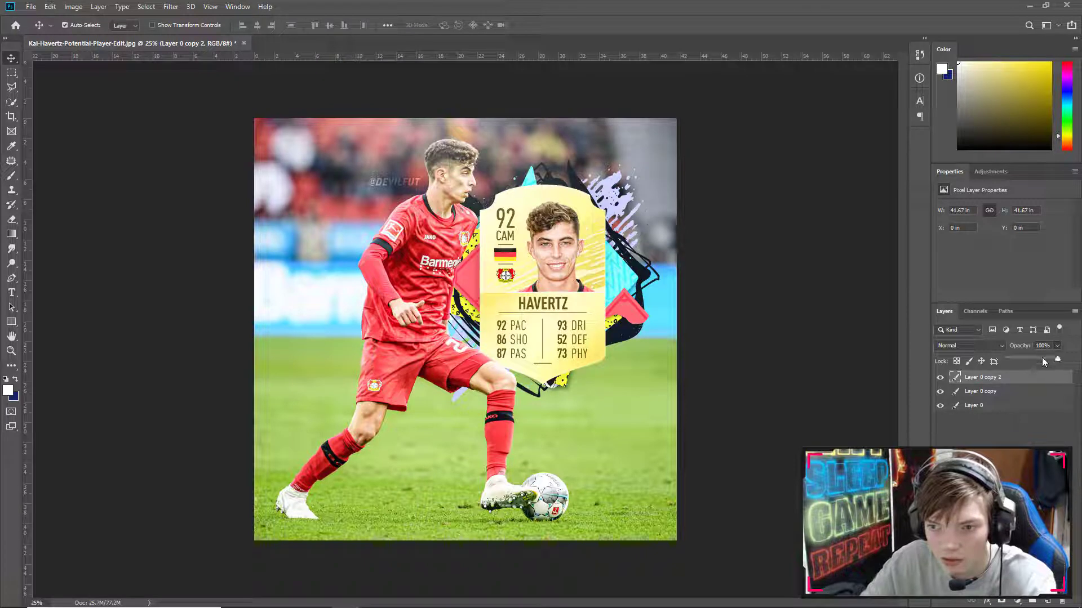
pyautogui.moveTo(1042, 357); pyautogui.dragTo(1032, 364)
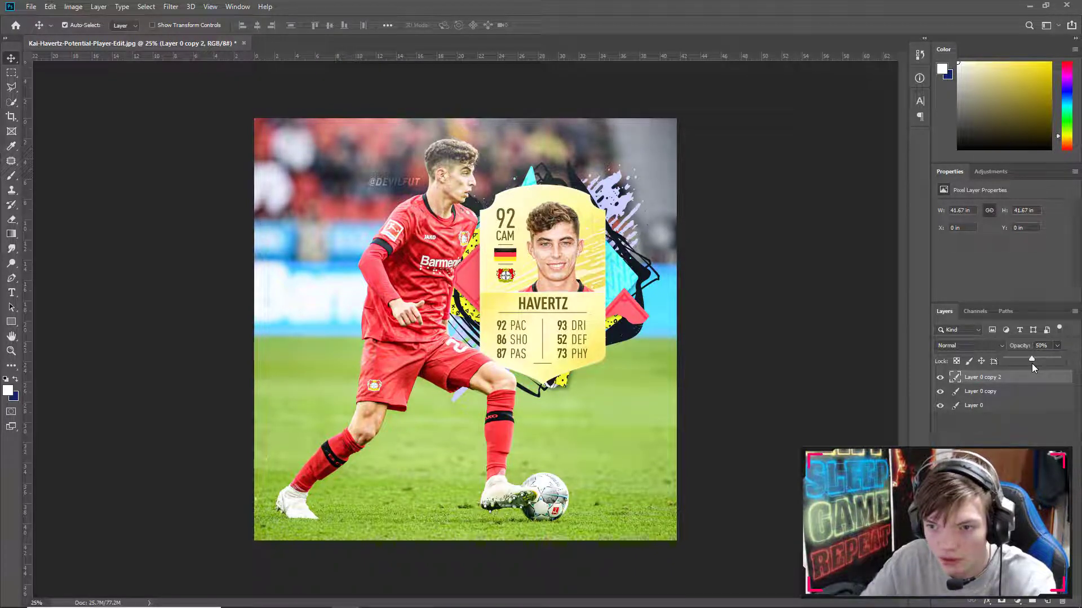
pyautogui.click(975, 422)
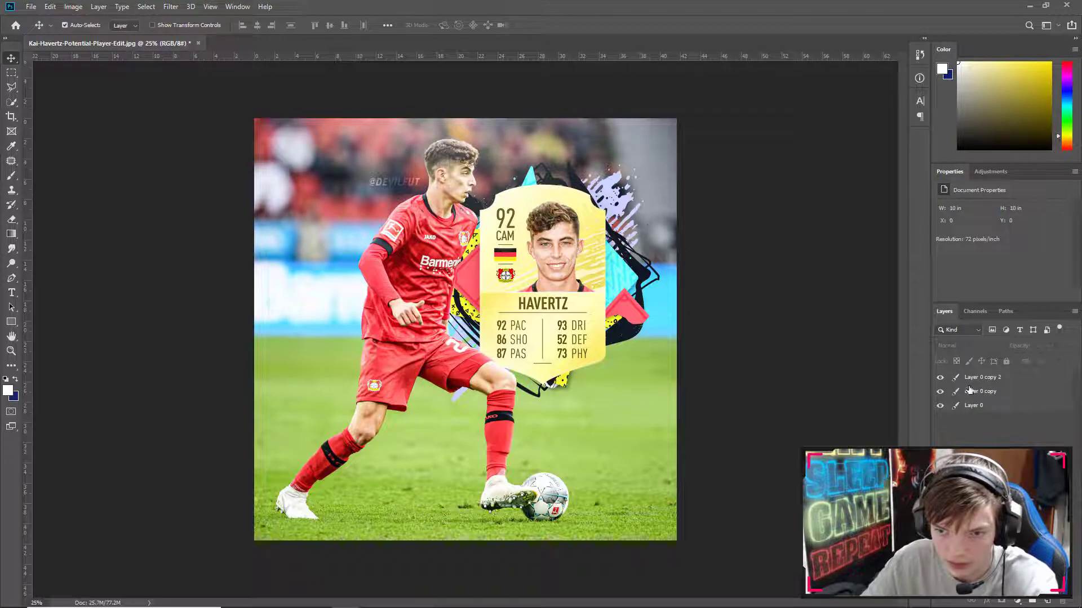
pyautogui.click(940, 378)
pyautogui.click(940, 378)
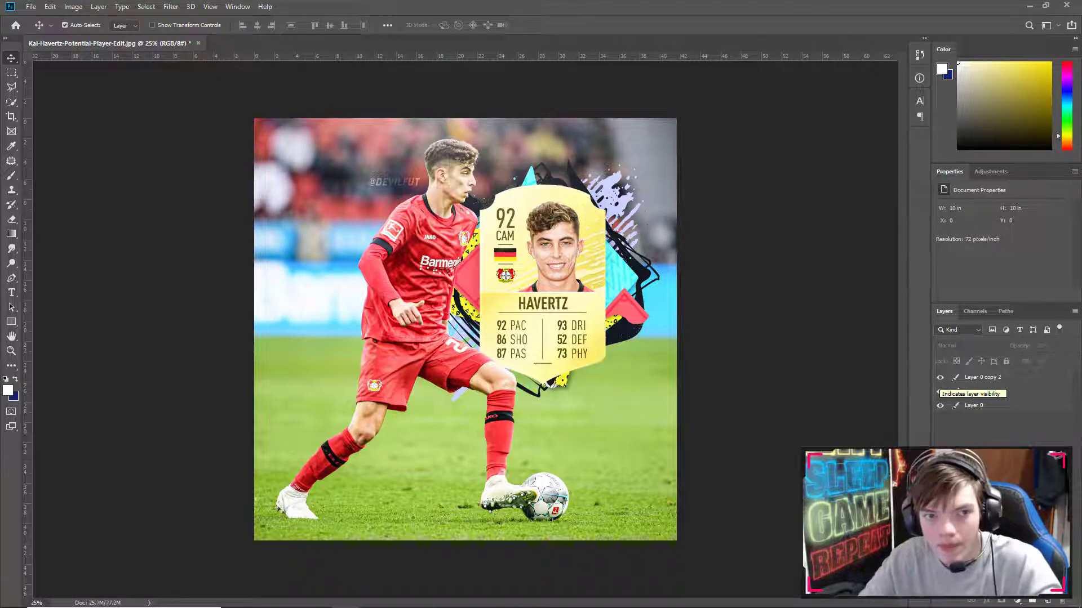
# Step: Merge Layer 0, Layer 0 copy and Layer 0 copy 2 into a single layer
pyautogui.click(983, 377)
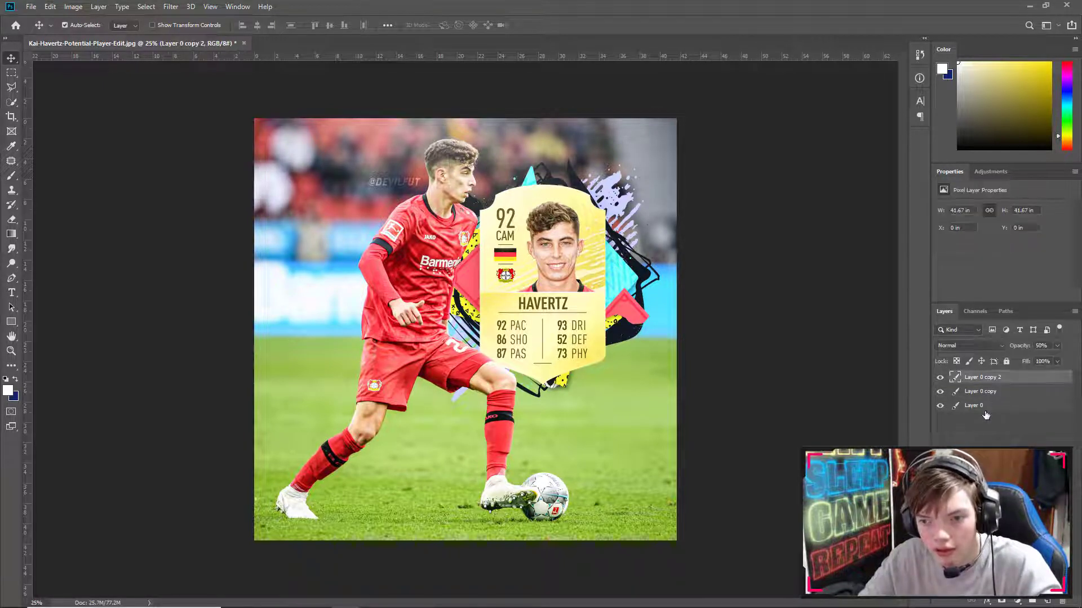
pyautogui.rightClick(1003, 406)
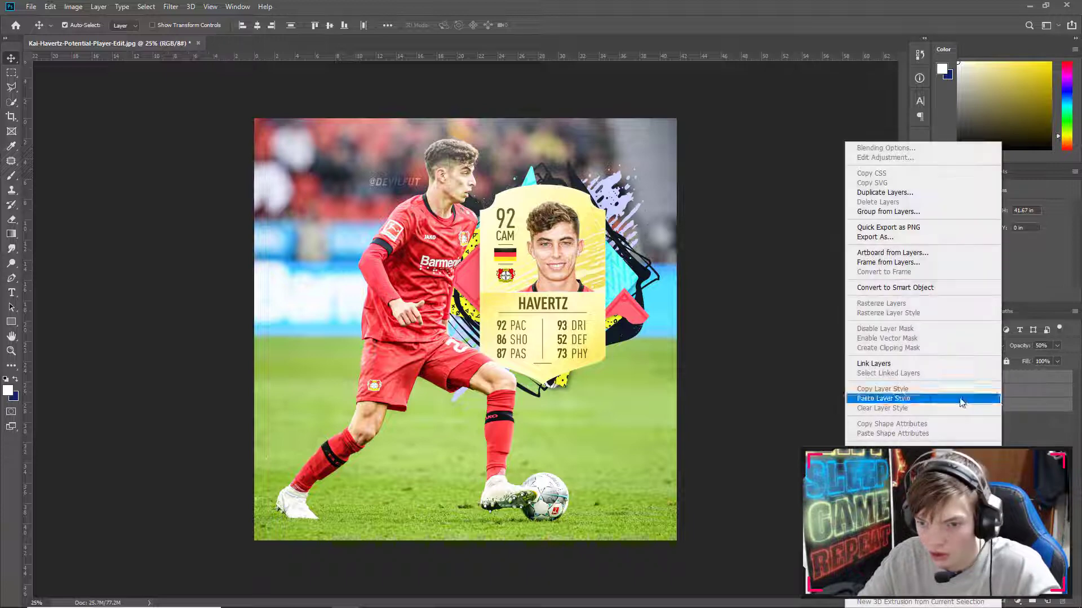
pyautogui.click(983, 393)
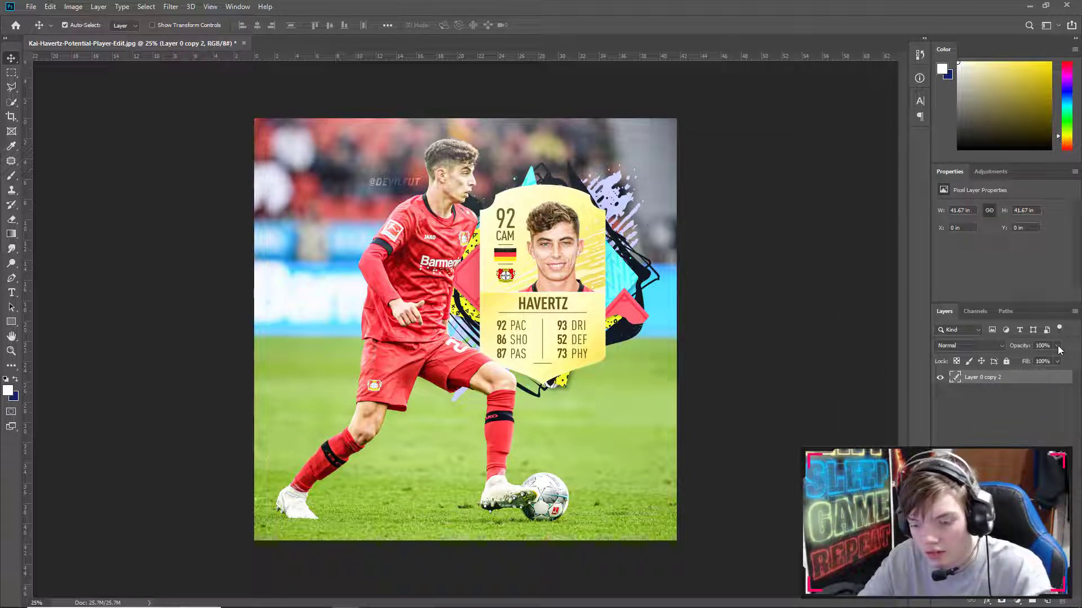
pyautogui.click(1049, 425)
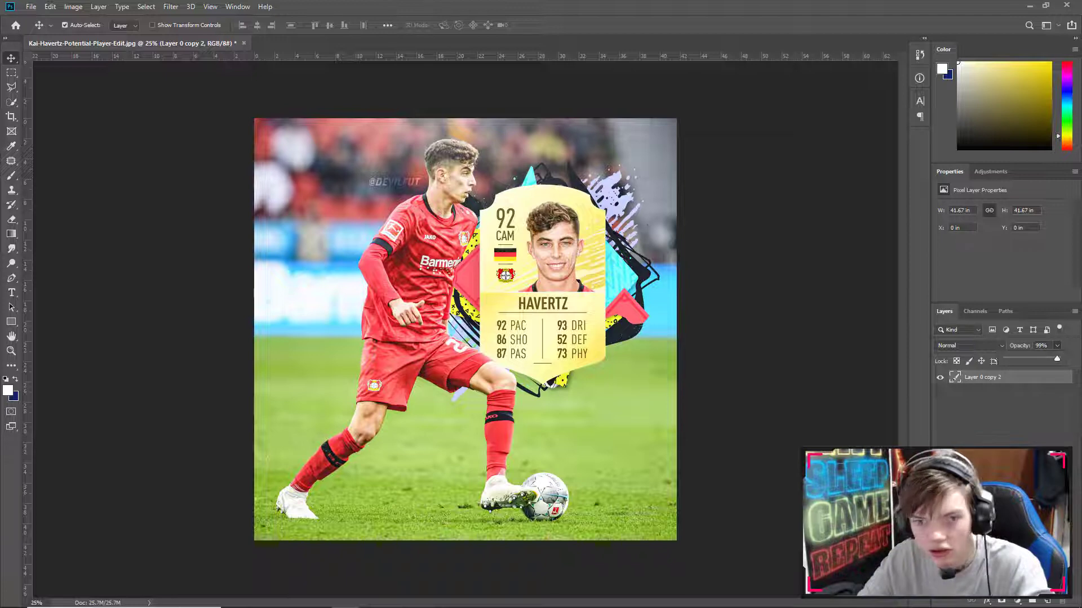
# Step: Export the image for web as a maximum-quality JPEG named Kai-Havertz-Potential-Player-Edit-FINAL on the Desktop
pyautogui.click(30, 7)
pyautogui.moveTo(84, 159)
pyautogui.click(240, 206)
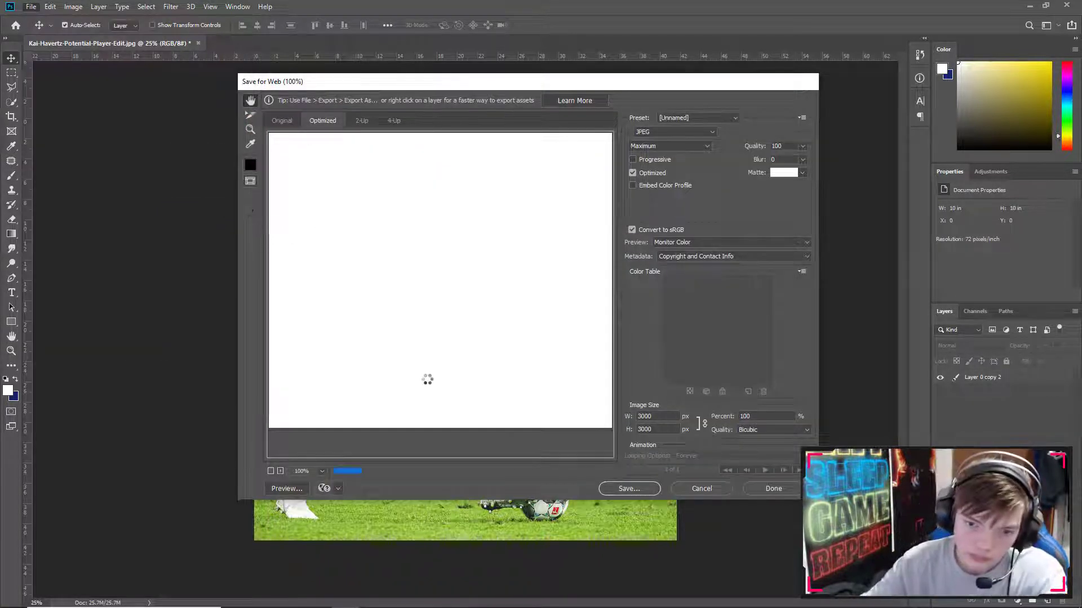
pyautogui.click(616, 489)
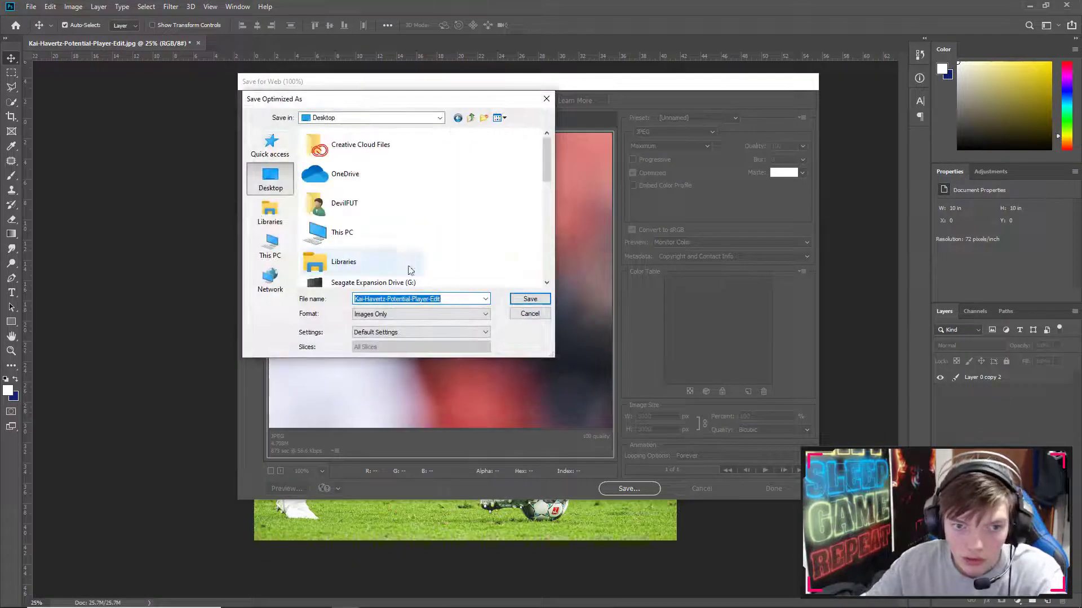
pyautogui.scroll(-10, 349, 237)
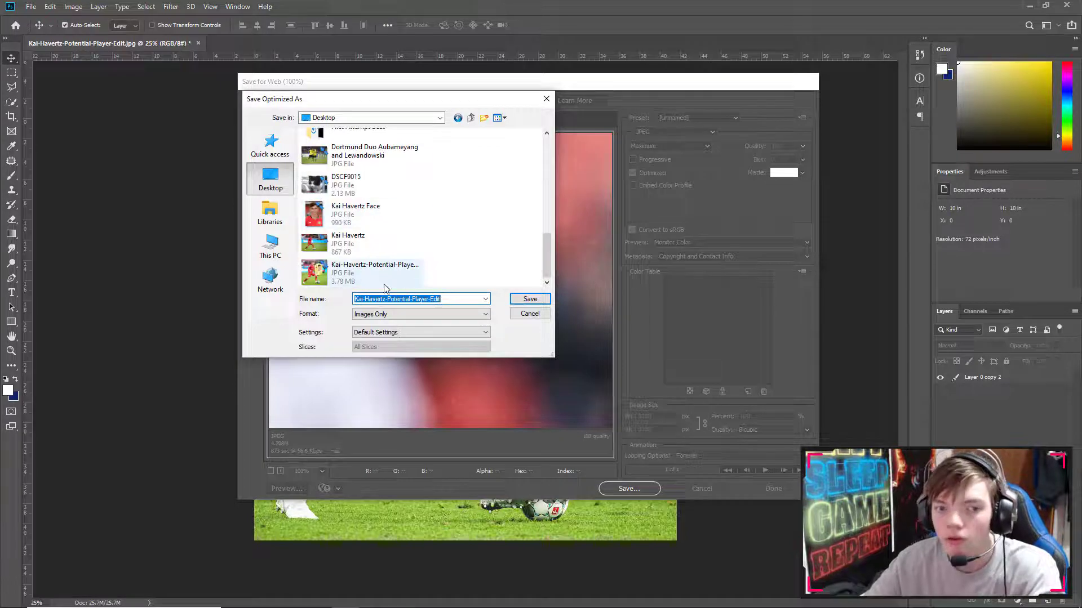
pyautogui.click(457, 301)
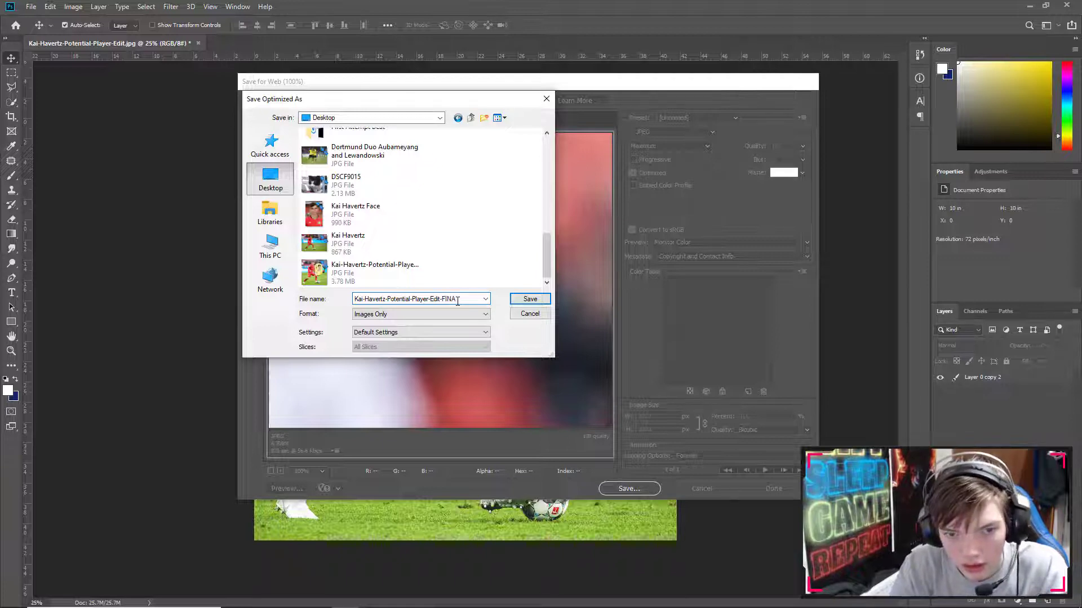
pyautogui.press('Return')
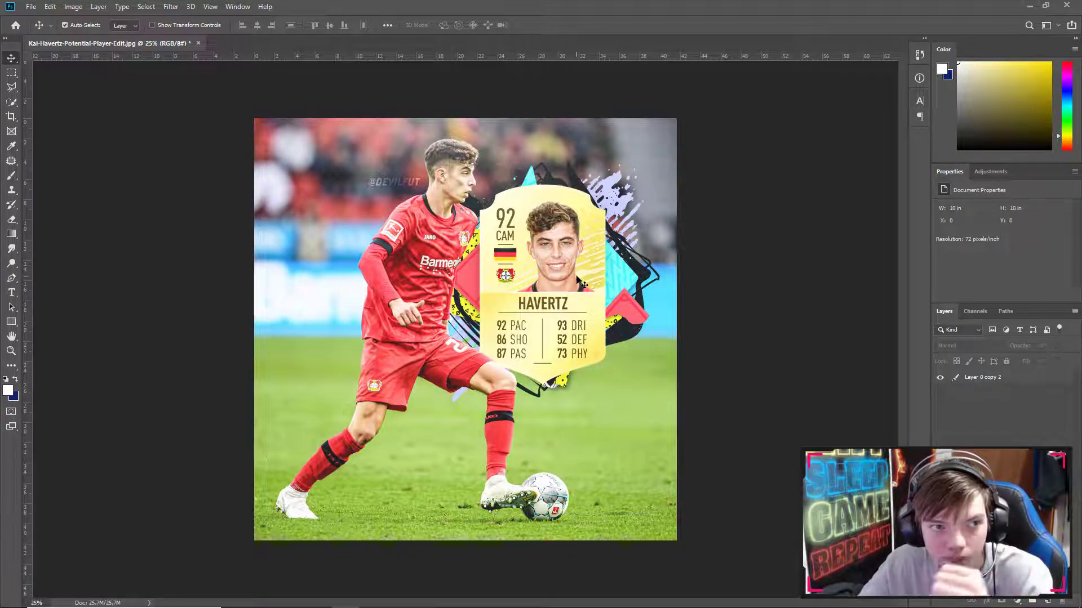
# Step: Switch to the Windows desktop and gather the Havertz project files in a compact two-column grid in the middle
pyautogui.click(1074, 5)
pyautogui.click(555, 230)
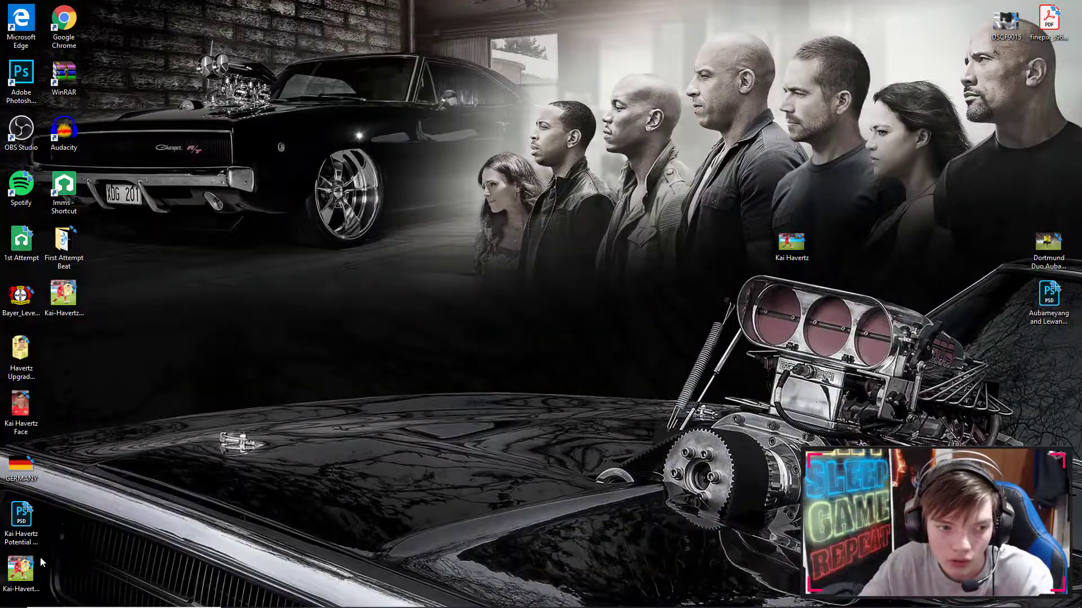
pyautogui.moveTo(39, 557); pyautogui.dragTo(576, 131)
pyautogui.moveTo(773, 255); pyautogui.dragTo(599, 203)
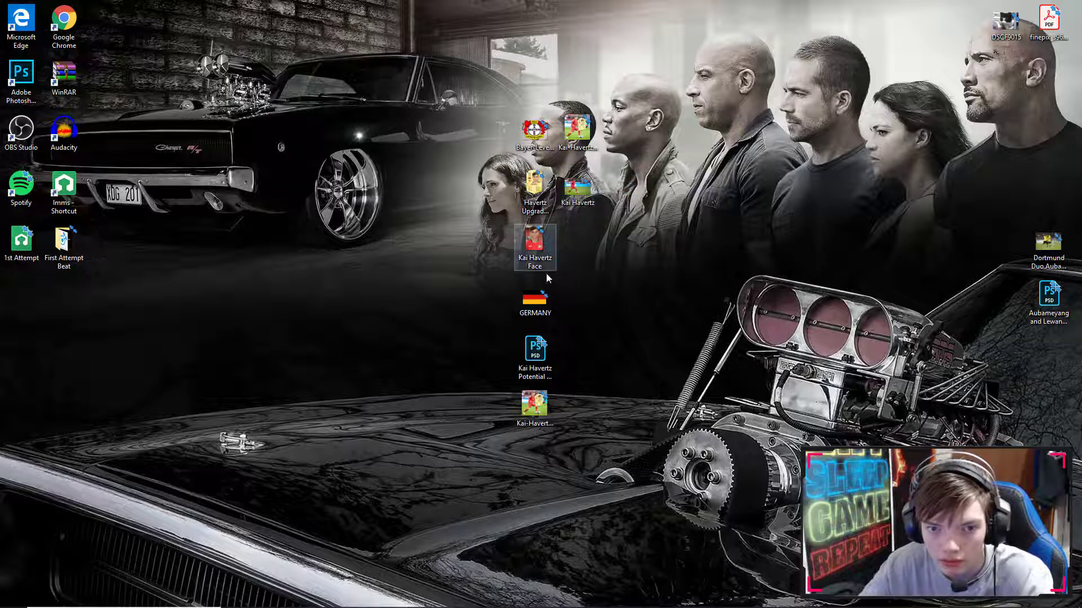
pyautogui.moveTo(535, 298); pyautogui.dragTo(578, 242)
pyautogui.moveTo(535, 349); pyautogui.dragTo(535, 293)
pyautogui.moveTo(528, 382); pyautogui.dragTo(578, 298)
pyautogui.click(667, 336)
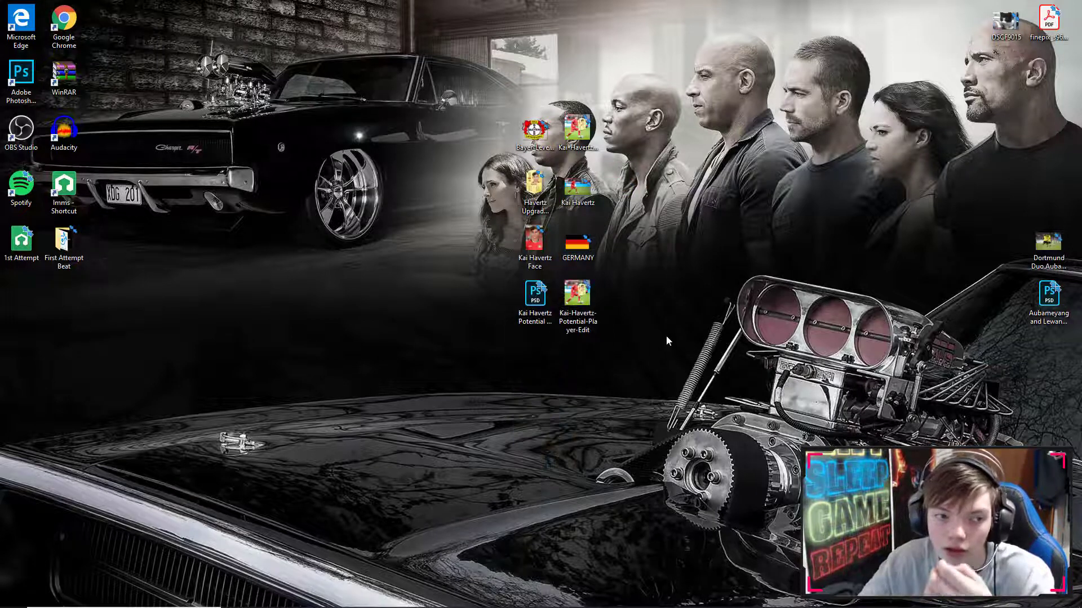
# Step: Separate the two exported Havertz JPEGs from the other project files and place them next to each other
pyautogui.moveTo(581, 141); pyautogui.dragTo(620, 363)
pyautogui.moveTo(577, 296); pyautogui.dragTo(577, 353)
pyautogui.moveTo(549, 403); pyautogui.dragTo(340, 346)
# Step: Open the original and FINAL Havertz JPEGs in separate Photos windows and compare them side by side
pyautogui.doubleClick(339, 346)
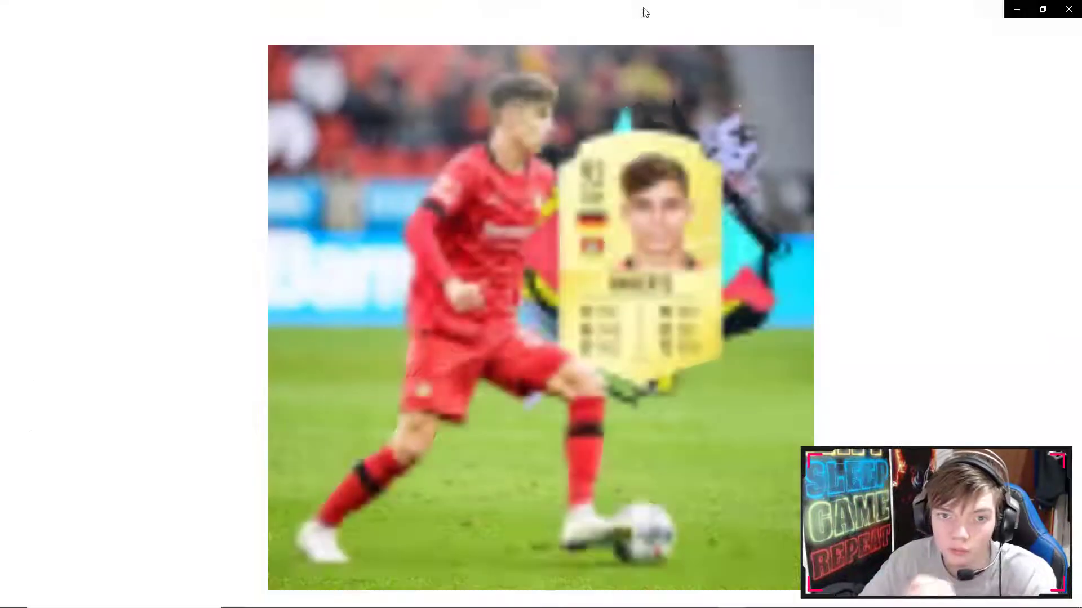
pyautogui.moveTo(641, 10); pyautogui.dragTo(814, 125)
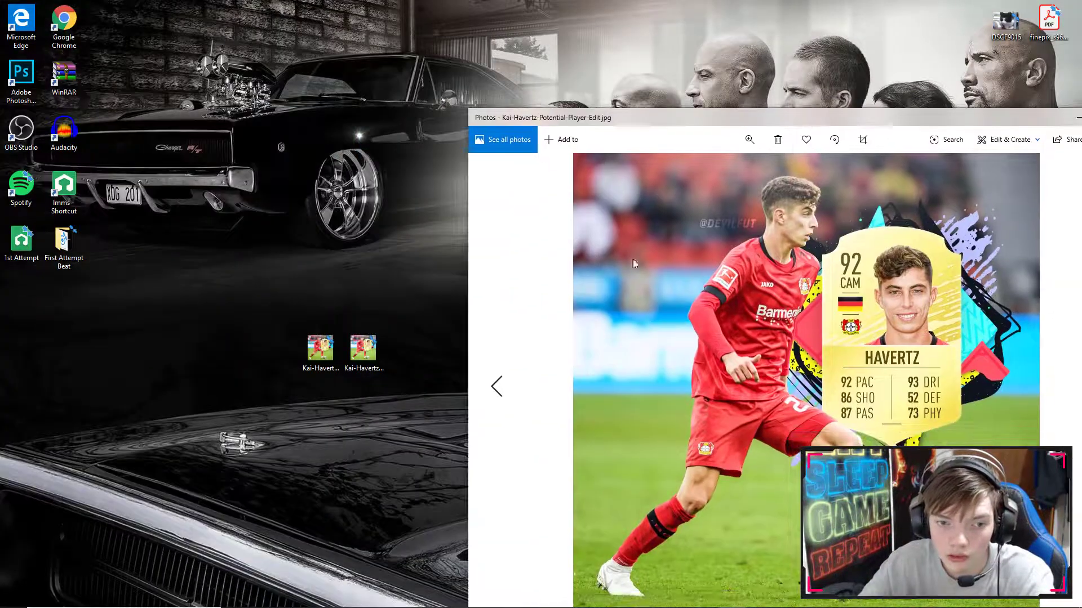
pyautogui.click(364, 347)
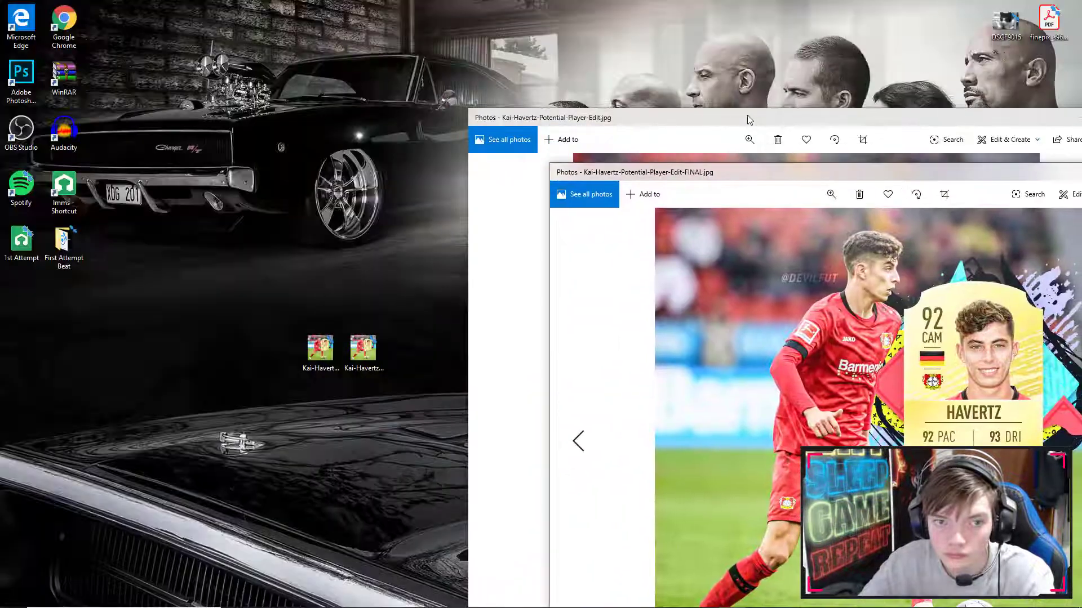
pyautogui.moveTo(749, 120); pyautogui.dragTo(276, 35)
pyautogui.moveTo(732, 175); pyautogui.dragTo(631, 35)
pyautogui.click(332, 36)
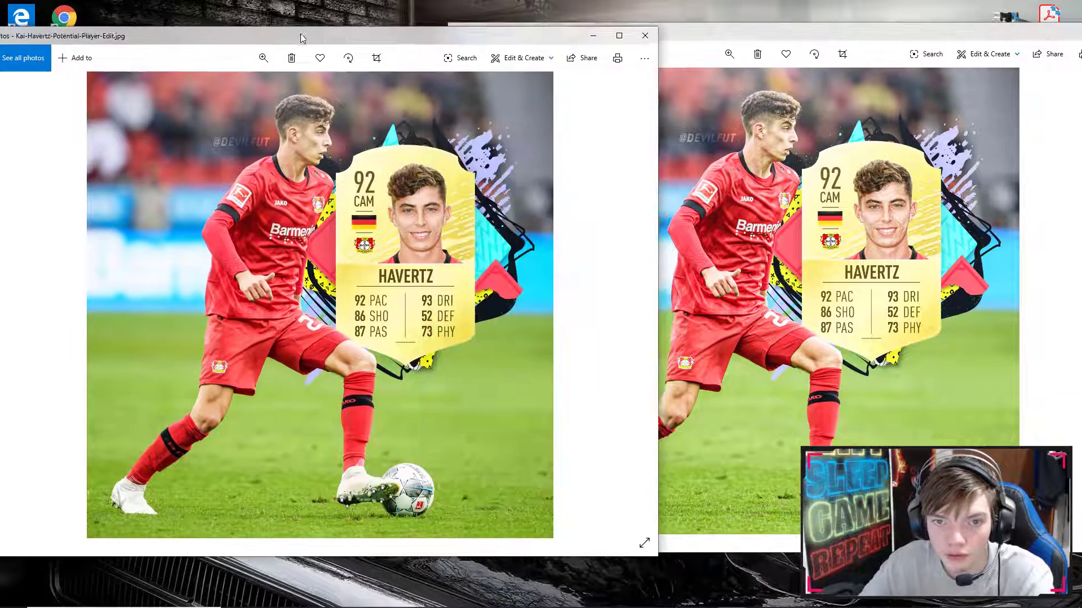
pyautogui.moveTo(644, 543); pyautogui.dragTo(623, 535)
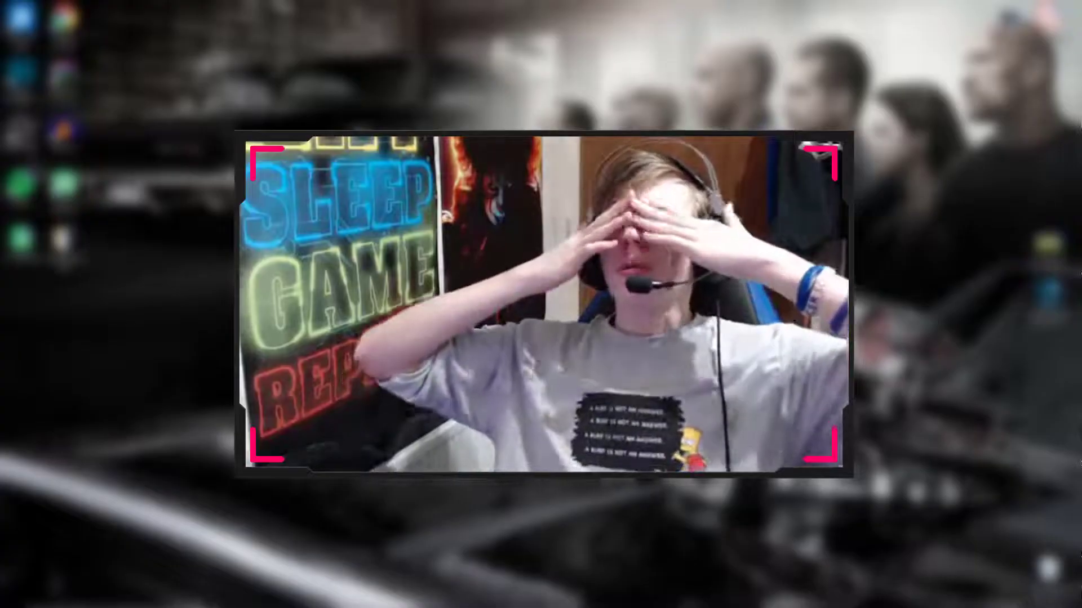